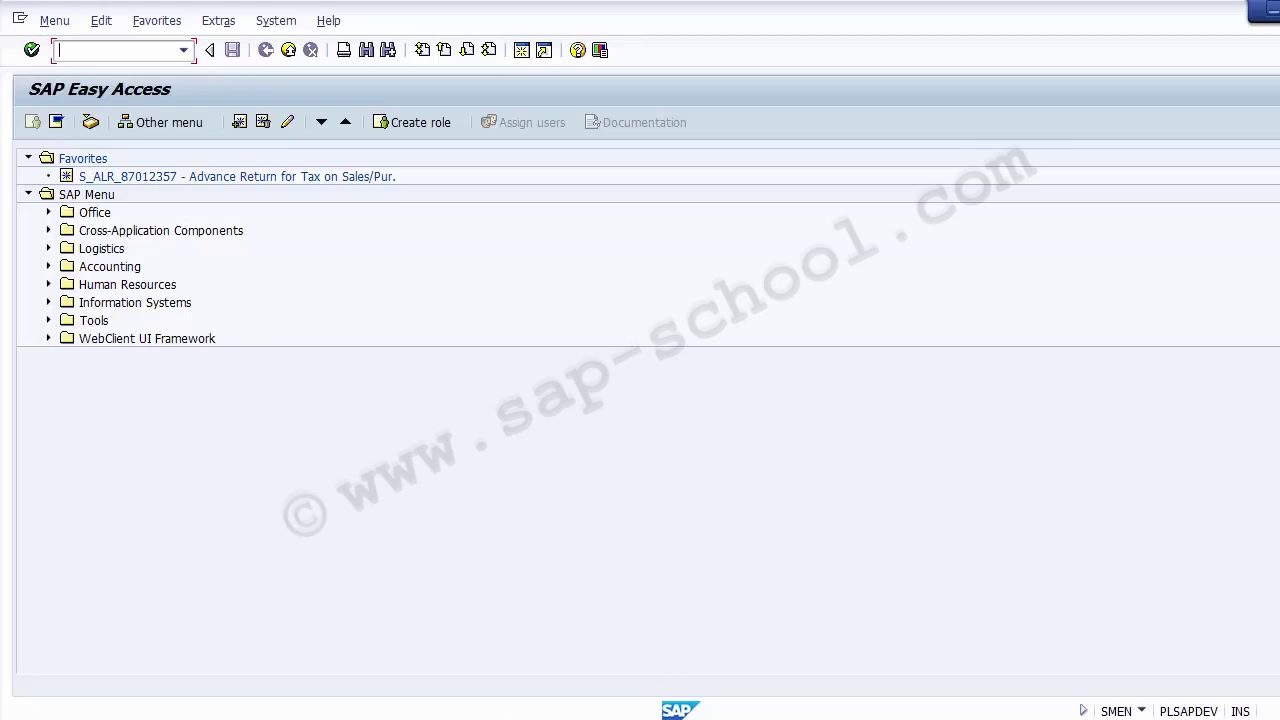
- Check the menu path on PowerPoint's Create Report slide, and expand Information Systems down to Ad Hoc Reports in SAP Easy Access
{"action": "left_click", "coordinate": [640, 640]}
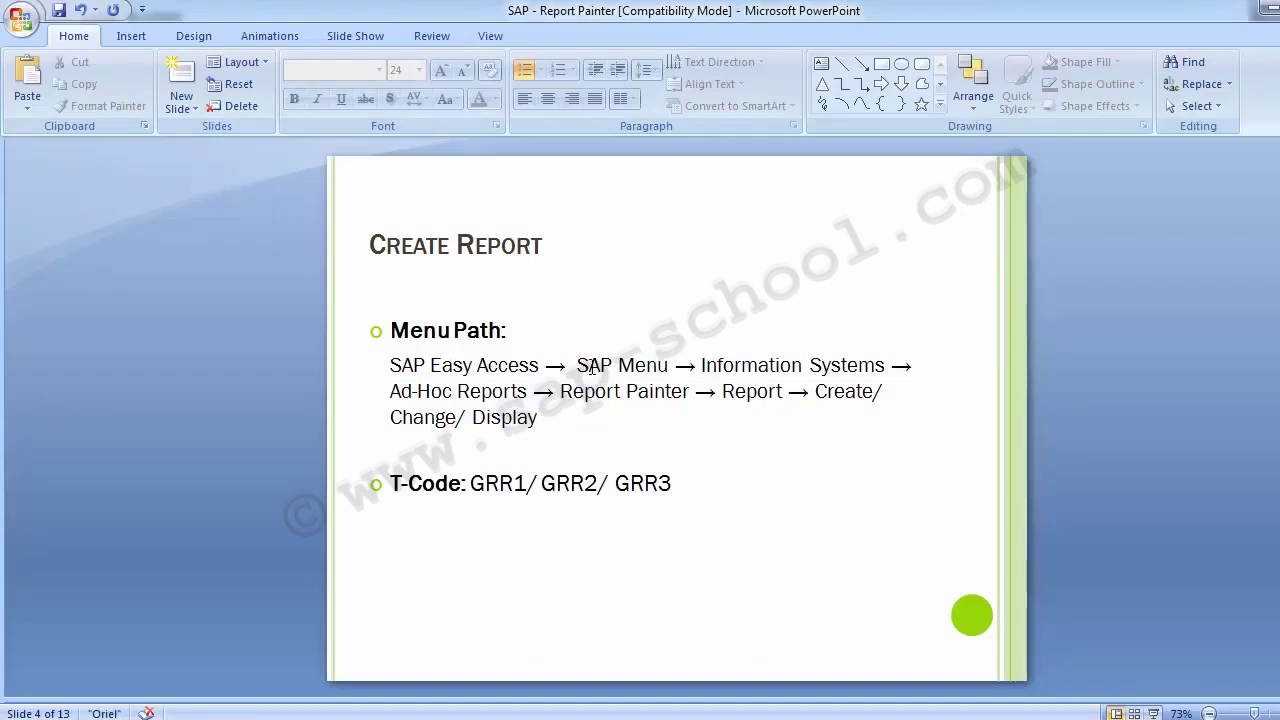
{"action": "key", "text": "alt+Tab"}
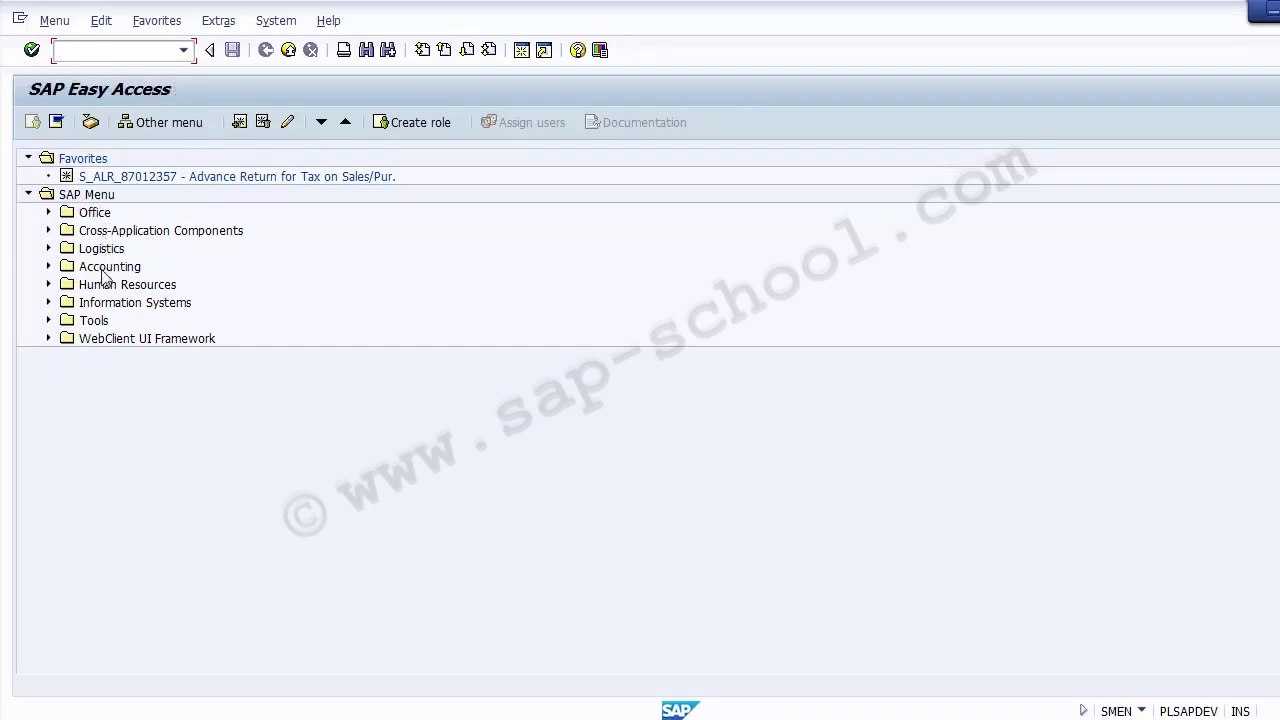
{"action": "left_click", "coordinate": [103, 306]}
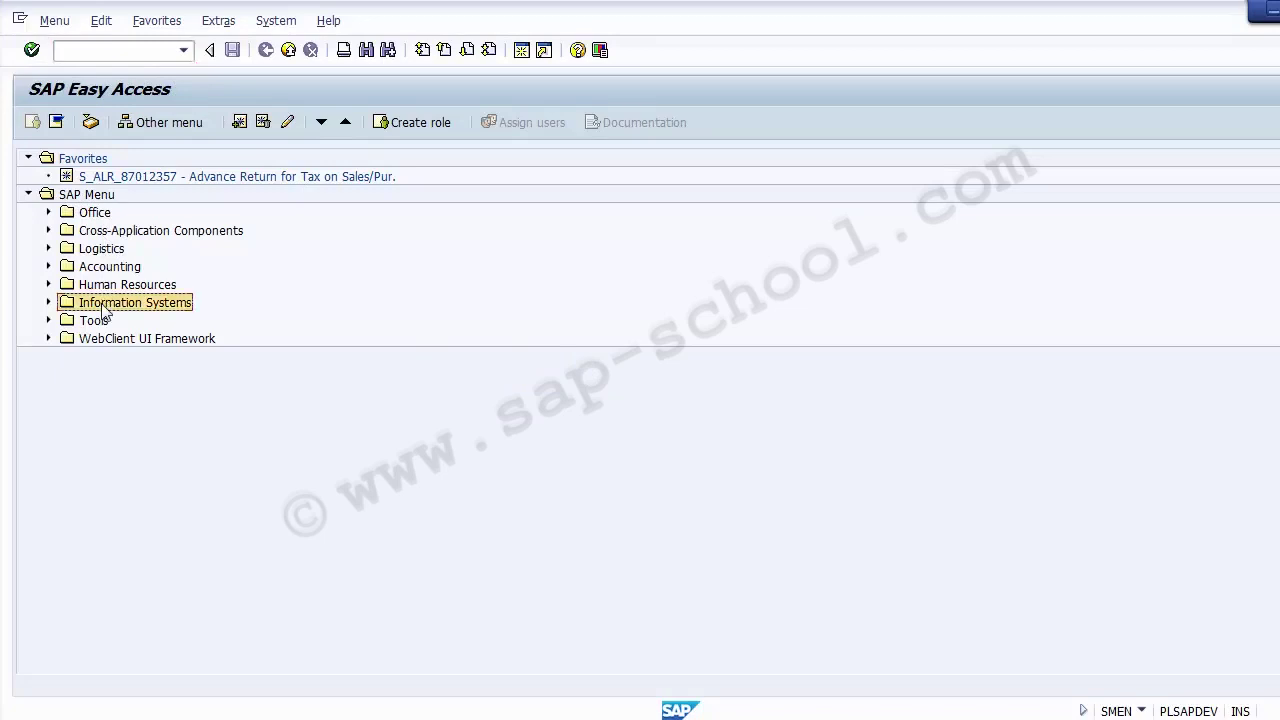
{"action": "left_click", "coordinate": [48, 303]}
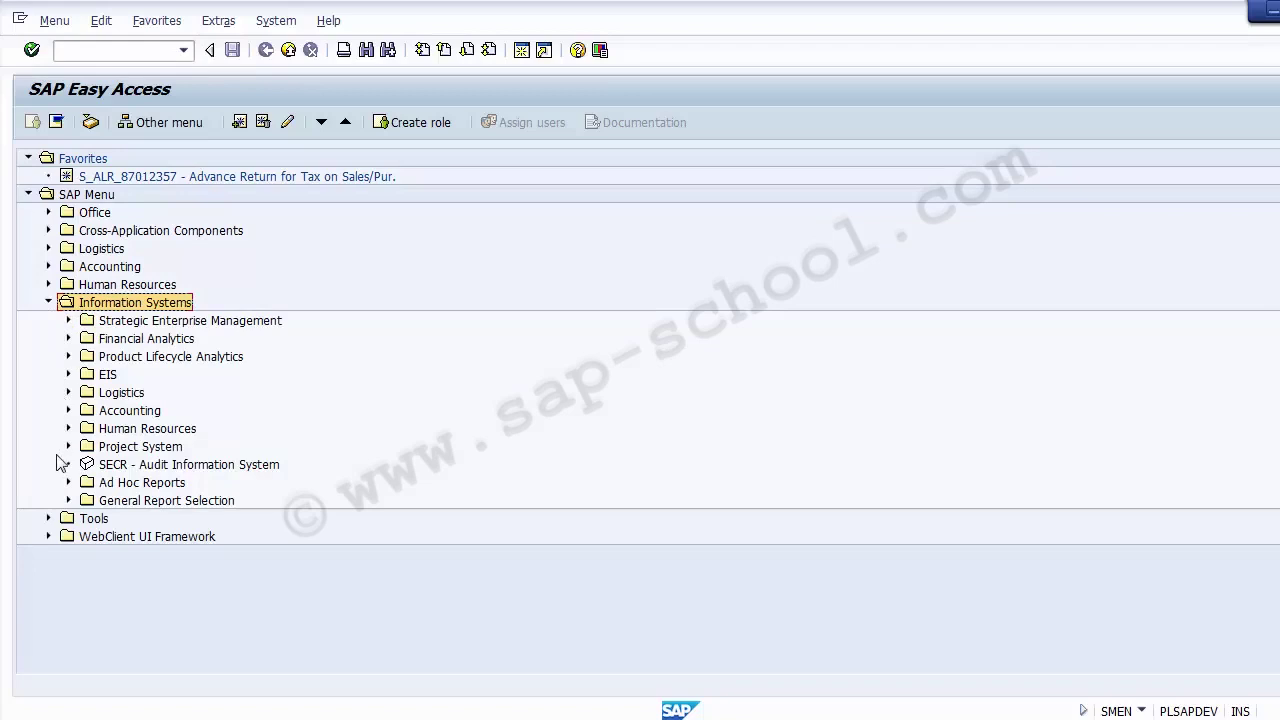
{"action": "left_click", "coordinate": [114, 487]}
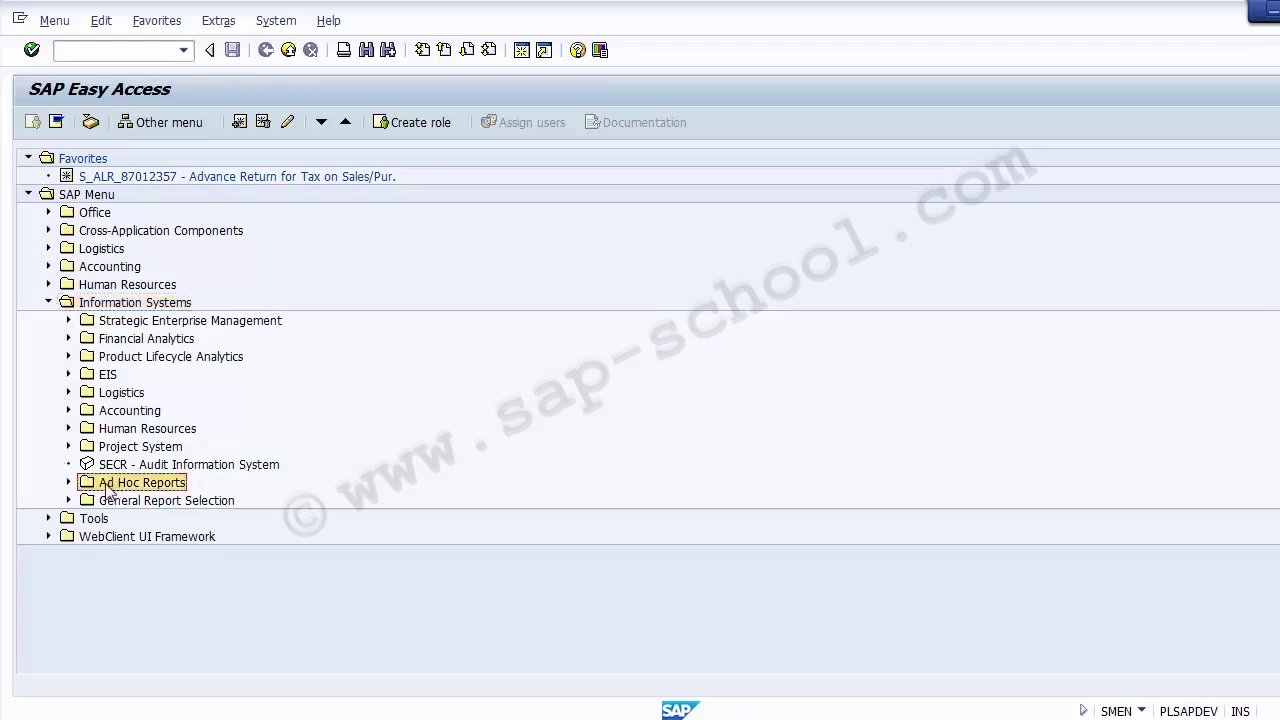
{"action": "left_click", "coordinate": [69, 483]}
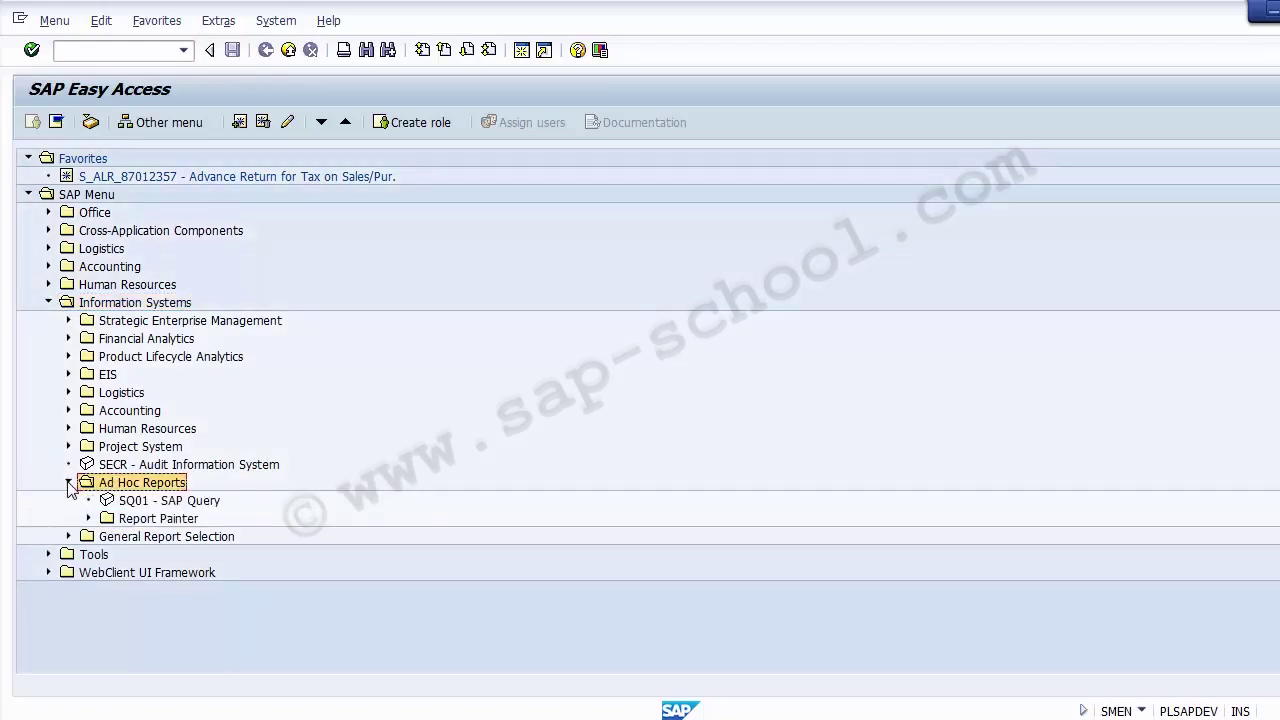
- Expand the Report Painter folder and its Report subfolder under Ad Hoc Reports
{"action": "left_click", "coordinate": [131, 521]}
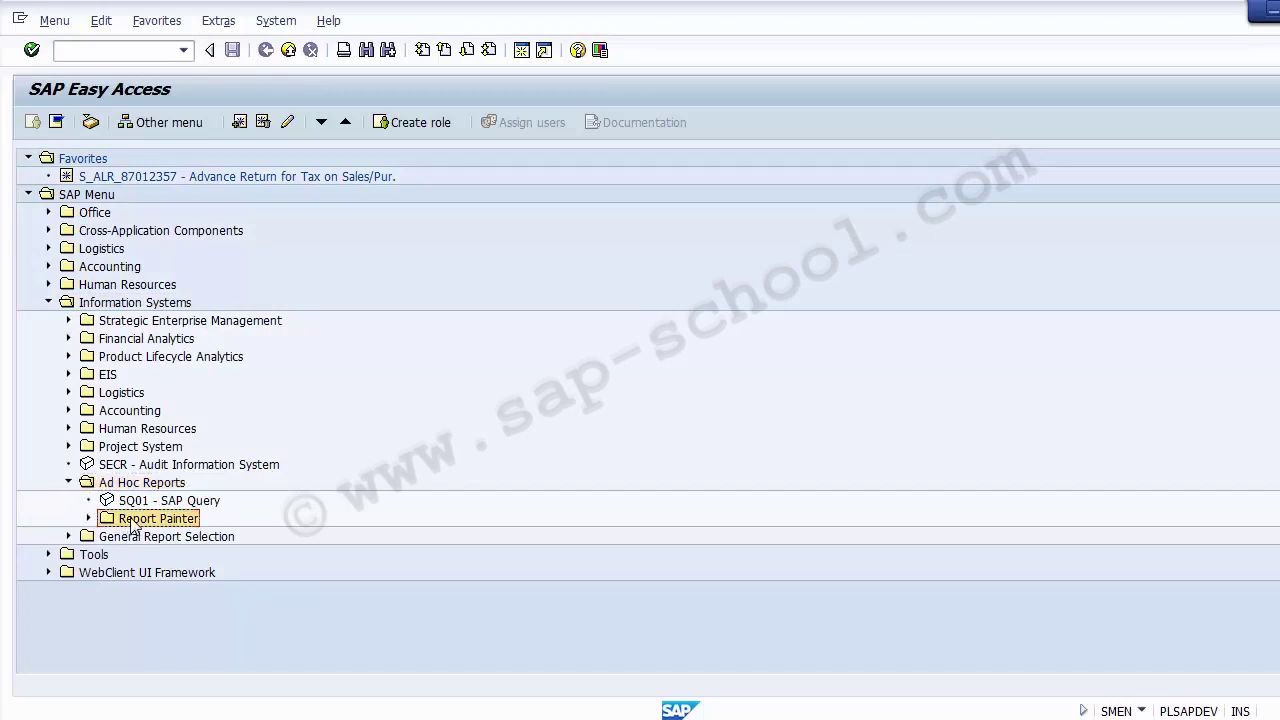
{"action": "left_click", "coordinate": [89, 518]}
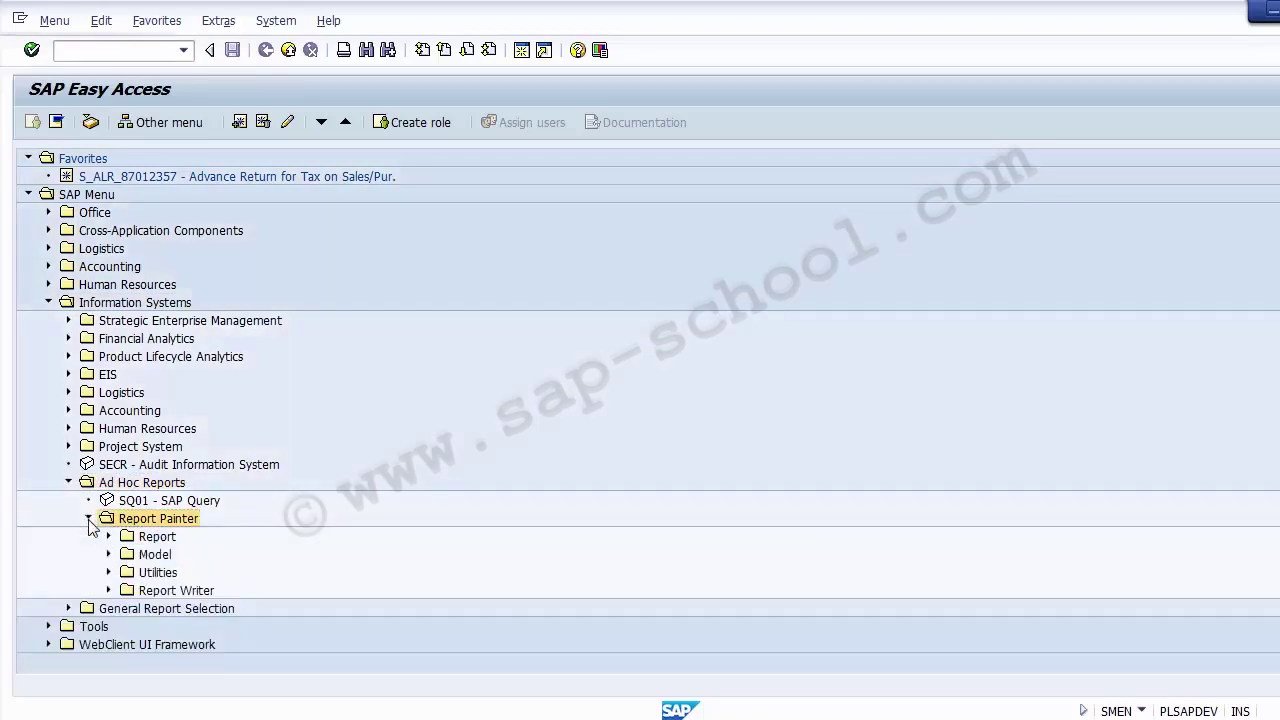
{"action": "left_click", "coordinate": [148, 538]}
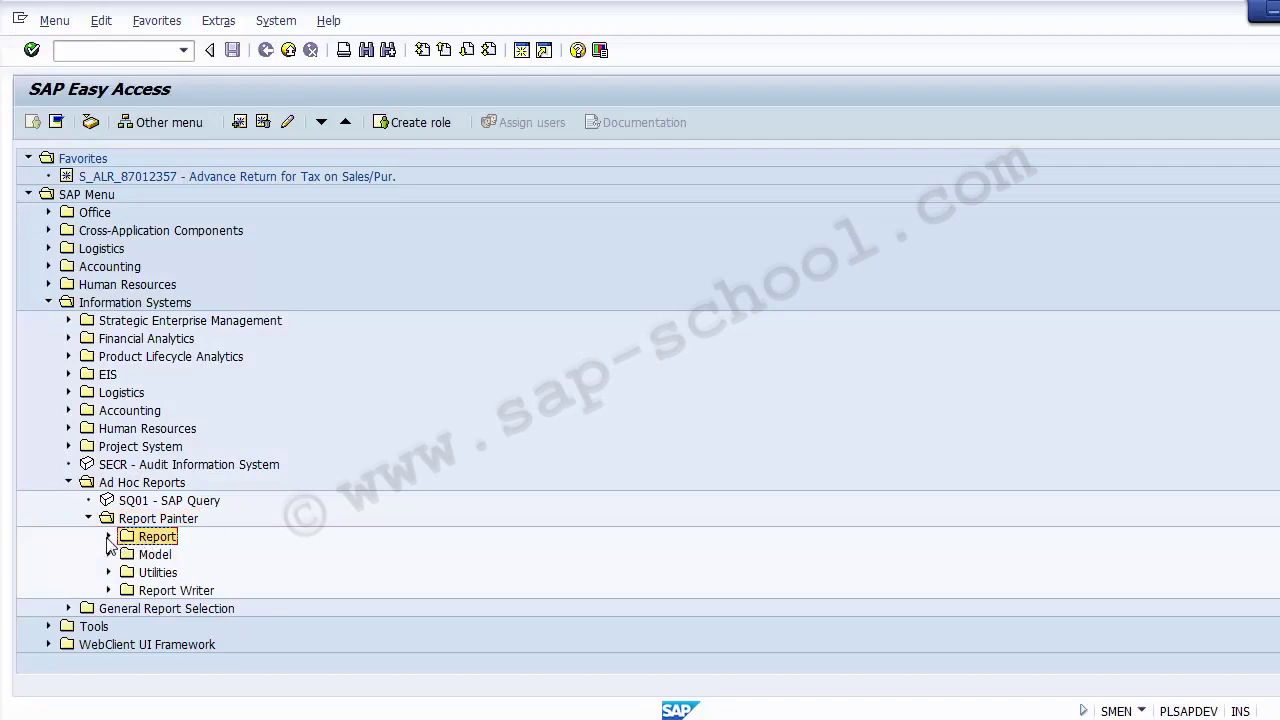
{"action": "left_click", "coordinate": [108, 537]}
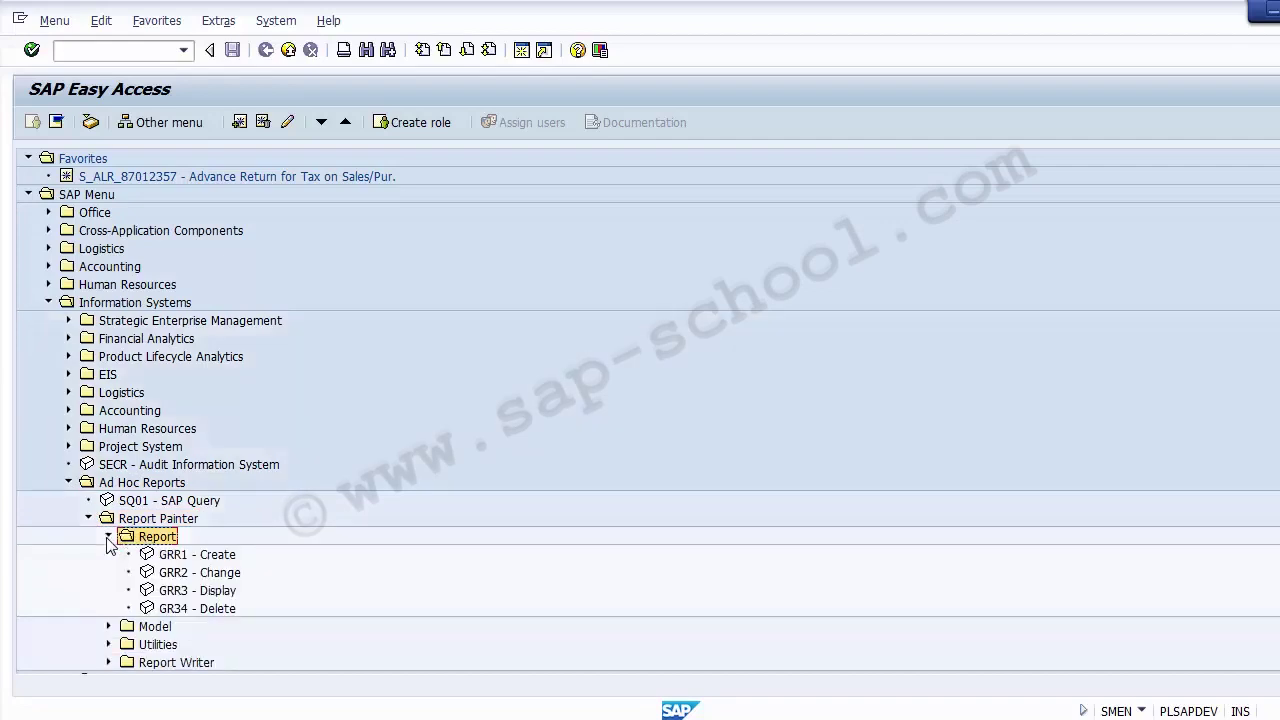
- Go through the GRR1 Create, GRR2 Change and GRR3 Display transactions in the Report folder
{"action": "left_click", "coordinate": [218, 556]}
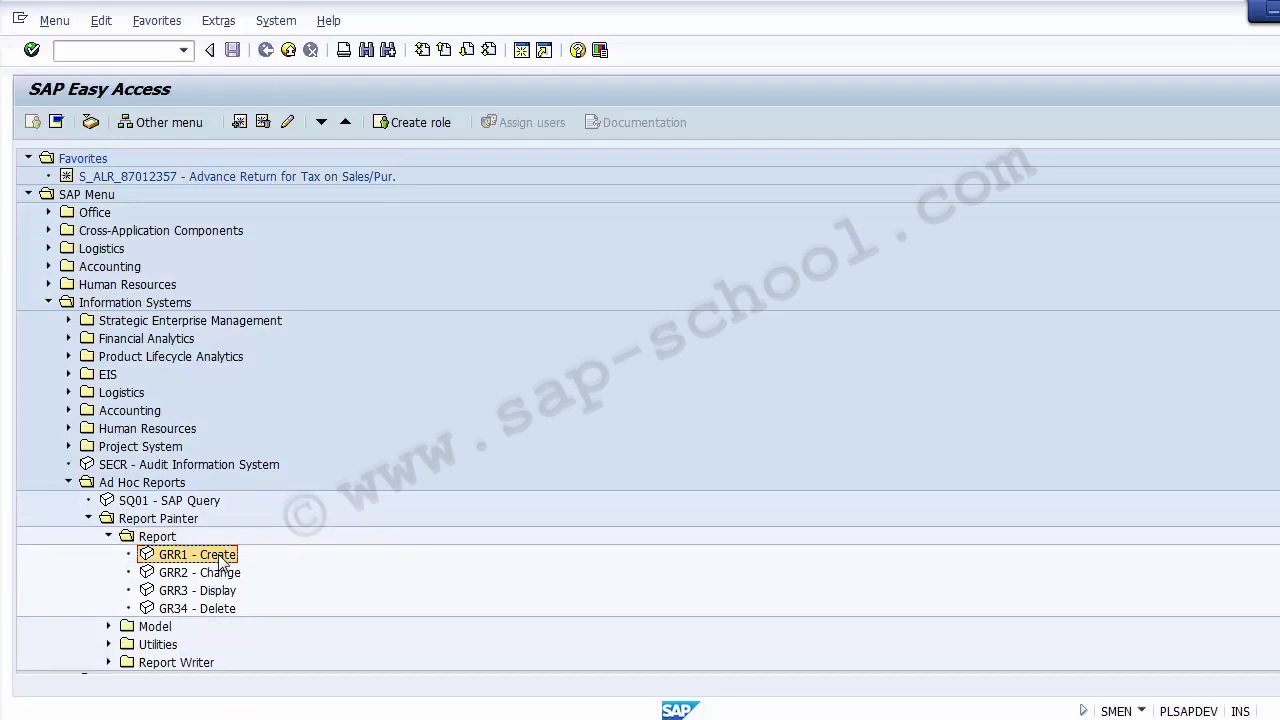
{"action": "key", "text": "Down"}
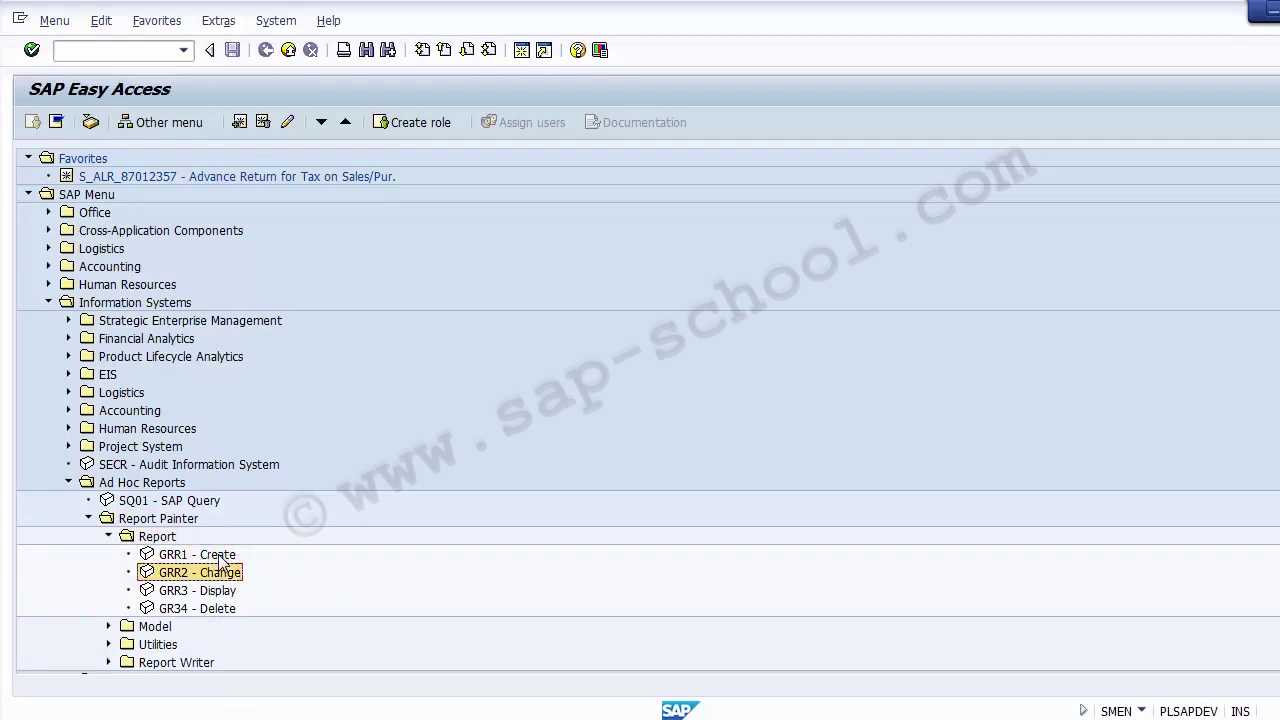
{"action": "key", "text": "Down"}
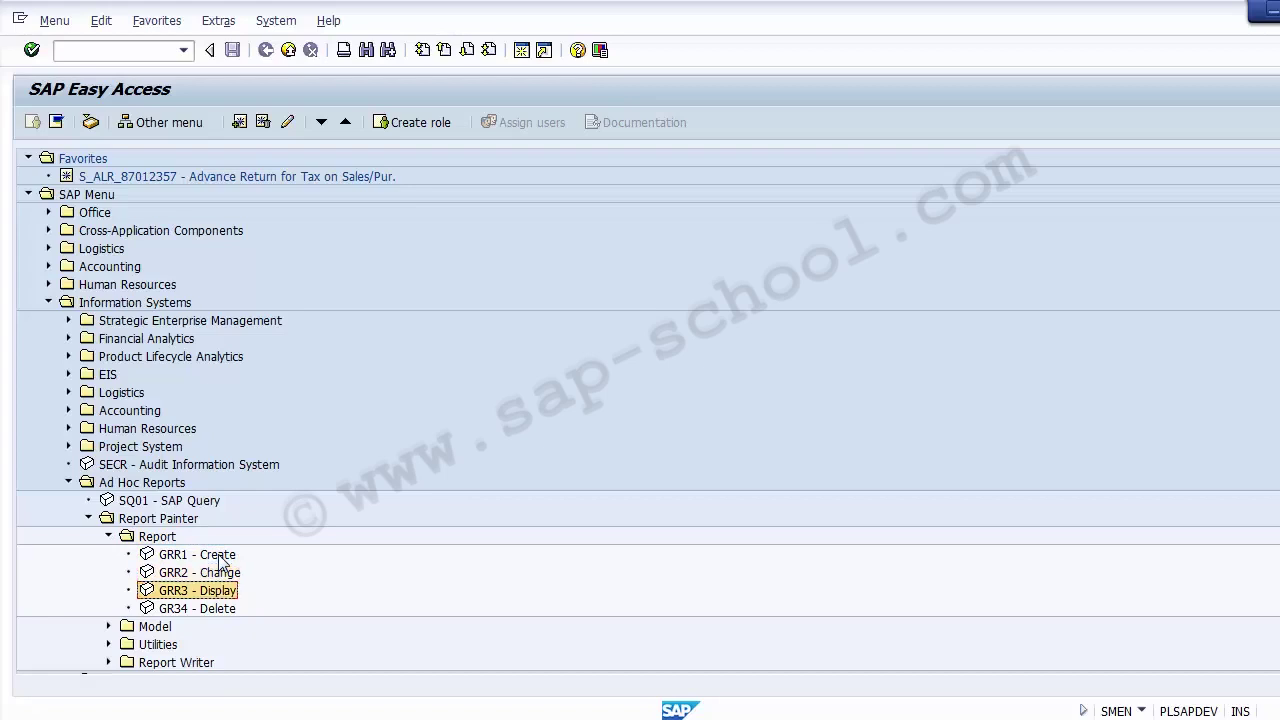
- Switch to the PowerPoint presentation and review the Elements of Report Painter, Report Group, Libraries and Create Variable slides
{"action": "key", "text": "Down"}
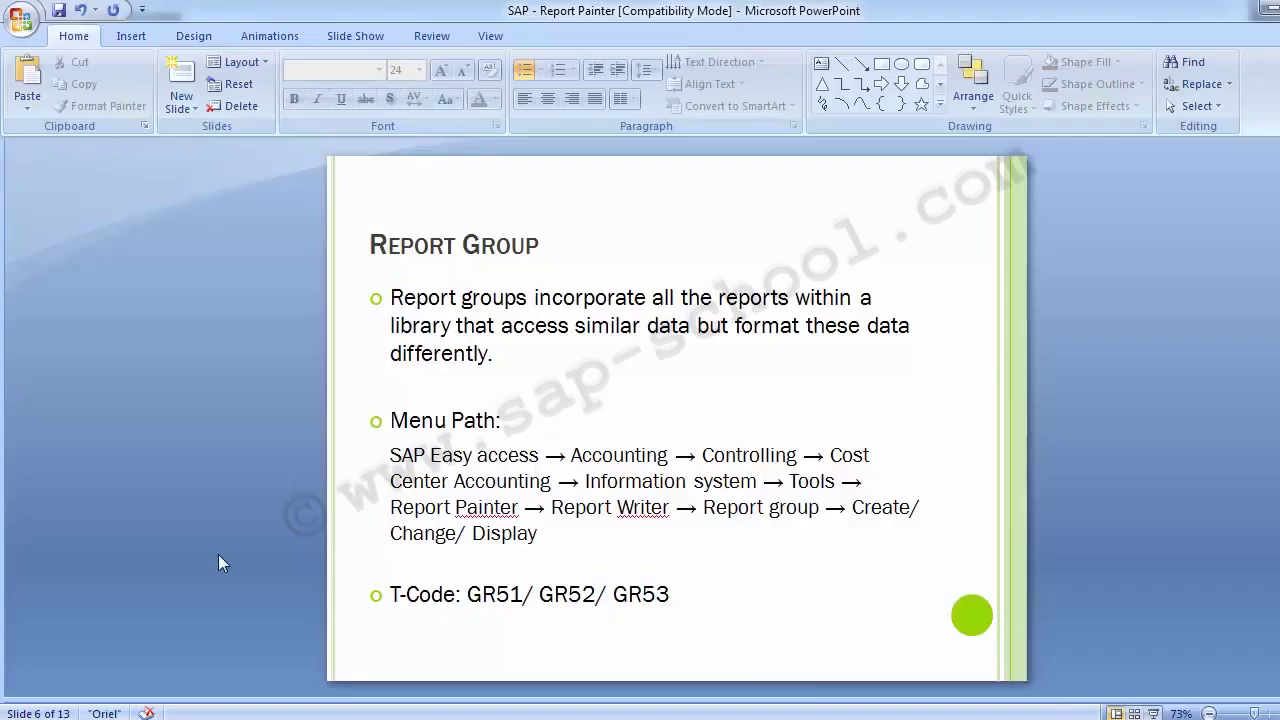
{"action": "key", "text": "Page_Down"}
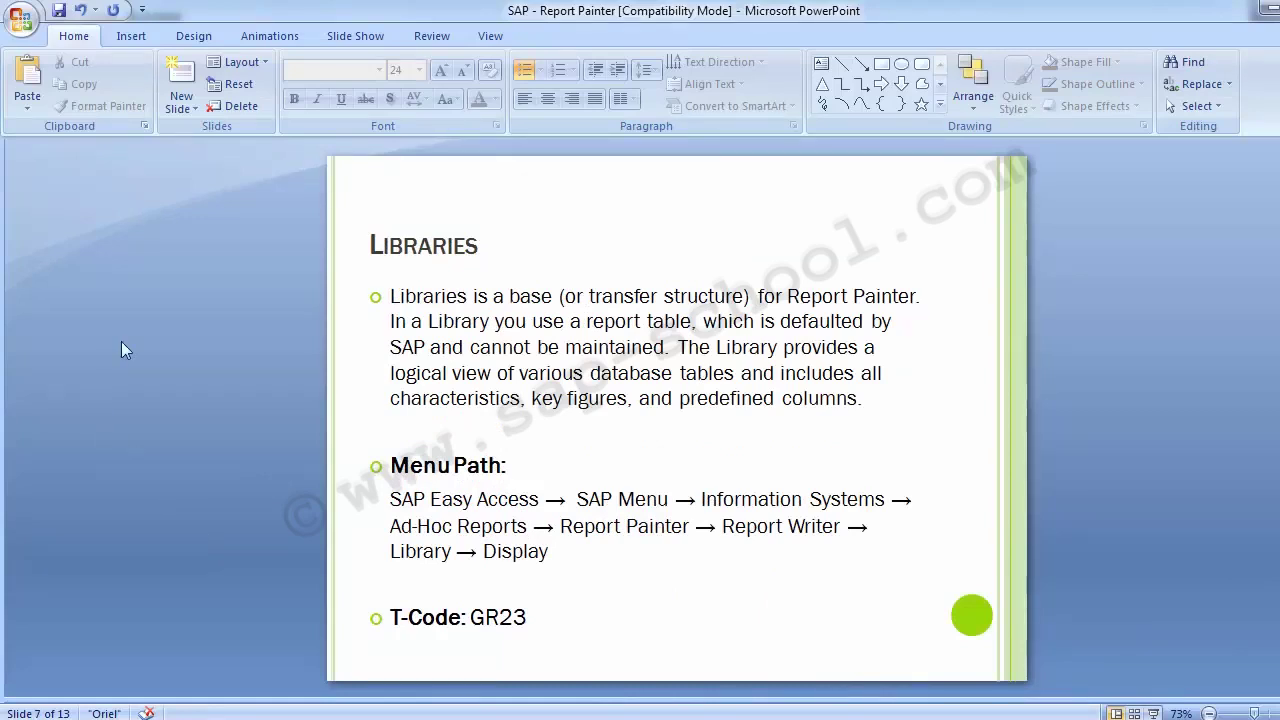
{"action": "key", "text": "Page_Up"}
{"action": "key", "text": "Page_Up"}
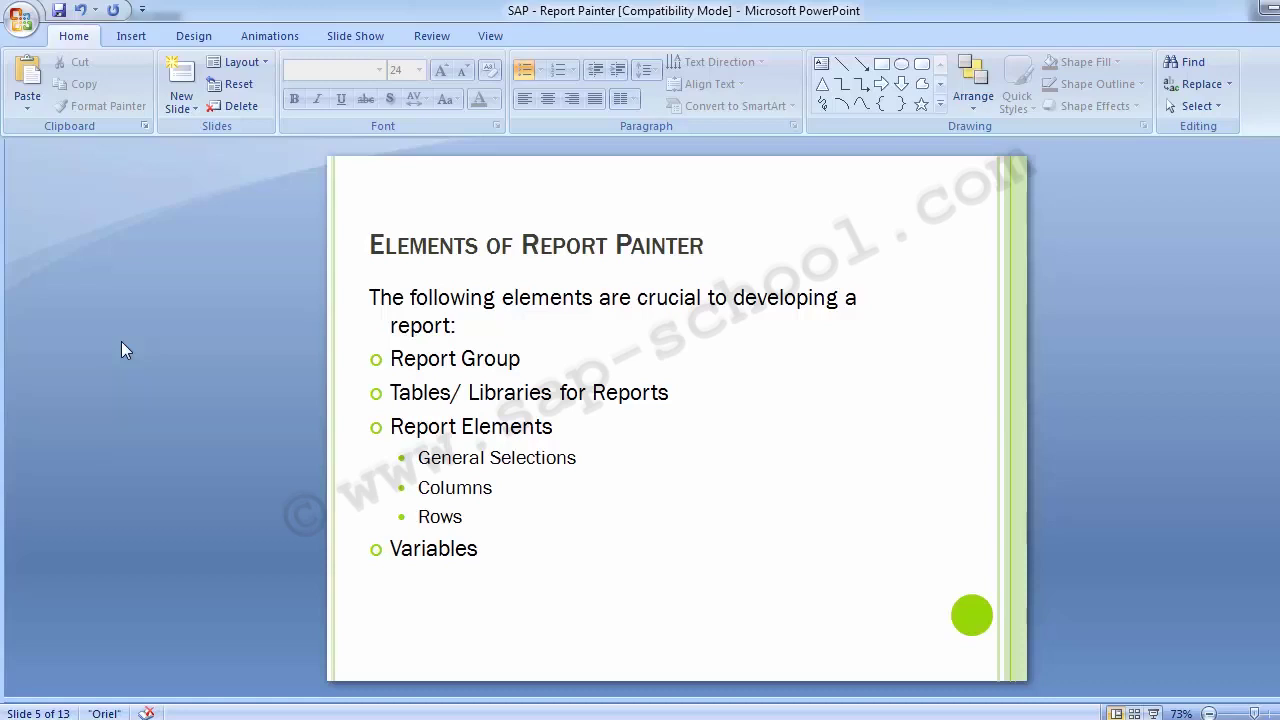
{"action": "key", "text": "Page_Down"}
{"action": "key", "text": "Page_Down"}
{"action": "key", "text": "Page_Down"}
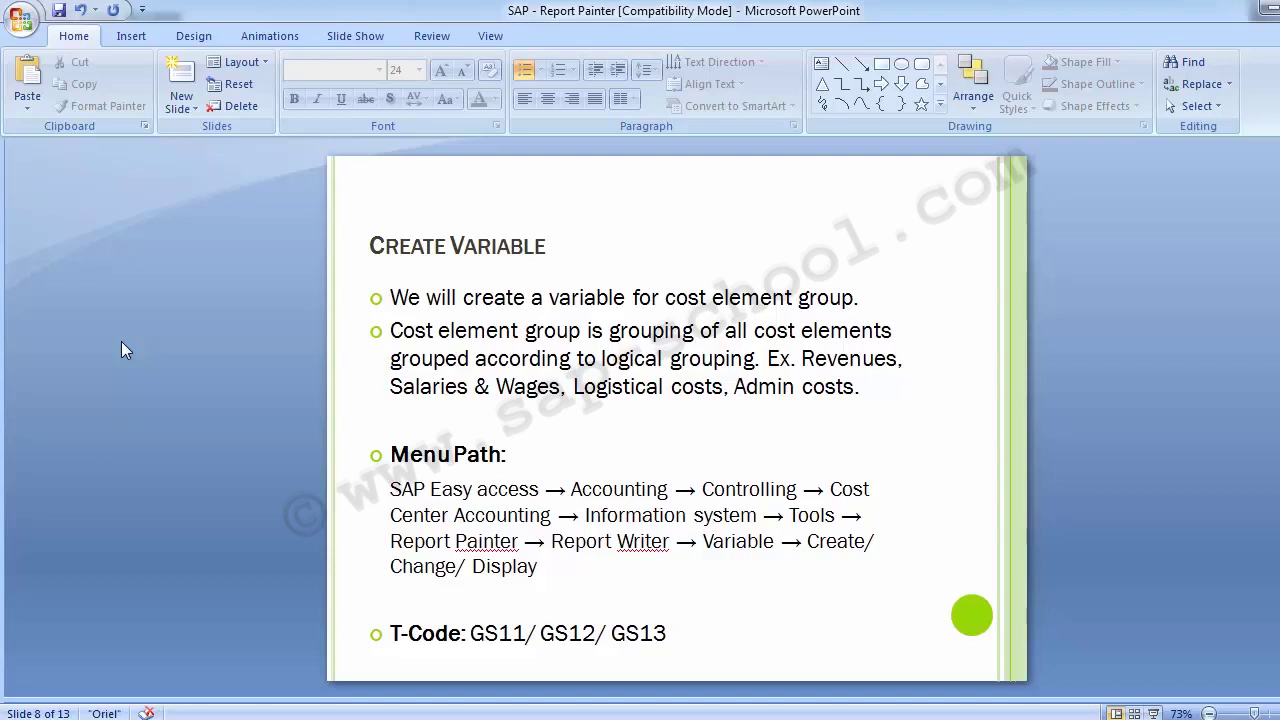
{"action": "key", "text": "Page_Up"}
{"action": "key", "text": "Page_Up"}
{"action": "key", "text": "Page_Up"}
{"action": "key", "text": "Page_Up"}
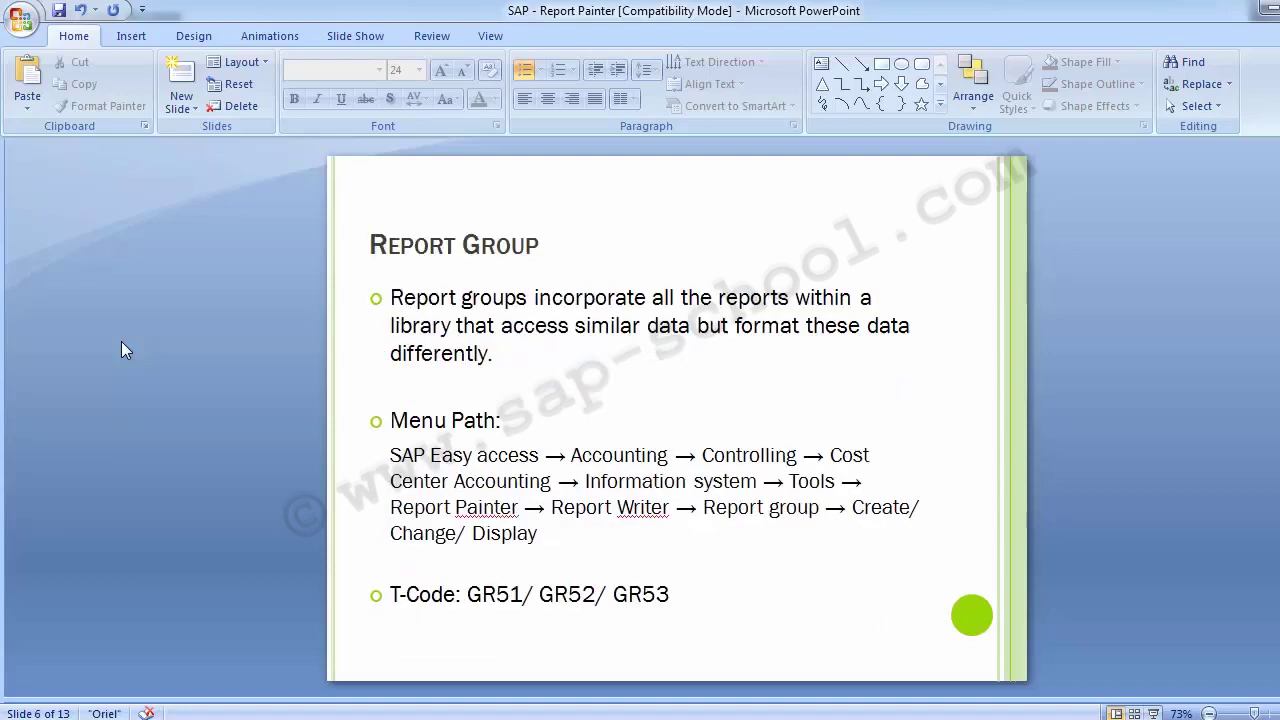
{"action": "key", "text": "Page_Down"}
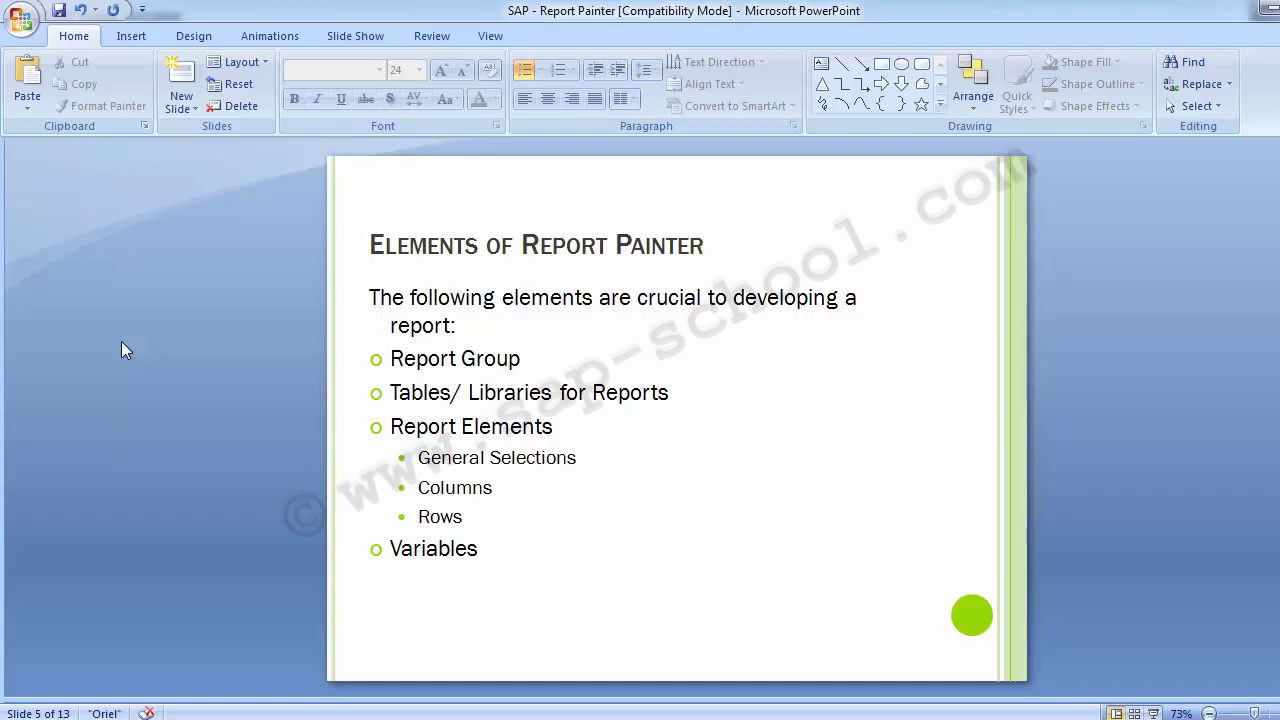
{"action": "key", "text": "Page_Down"}
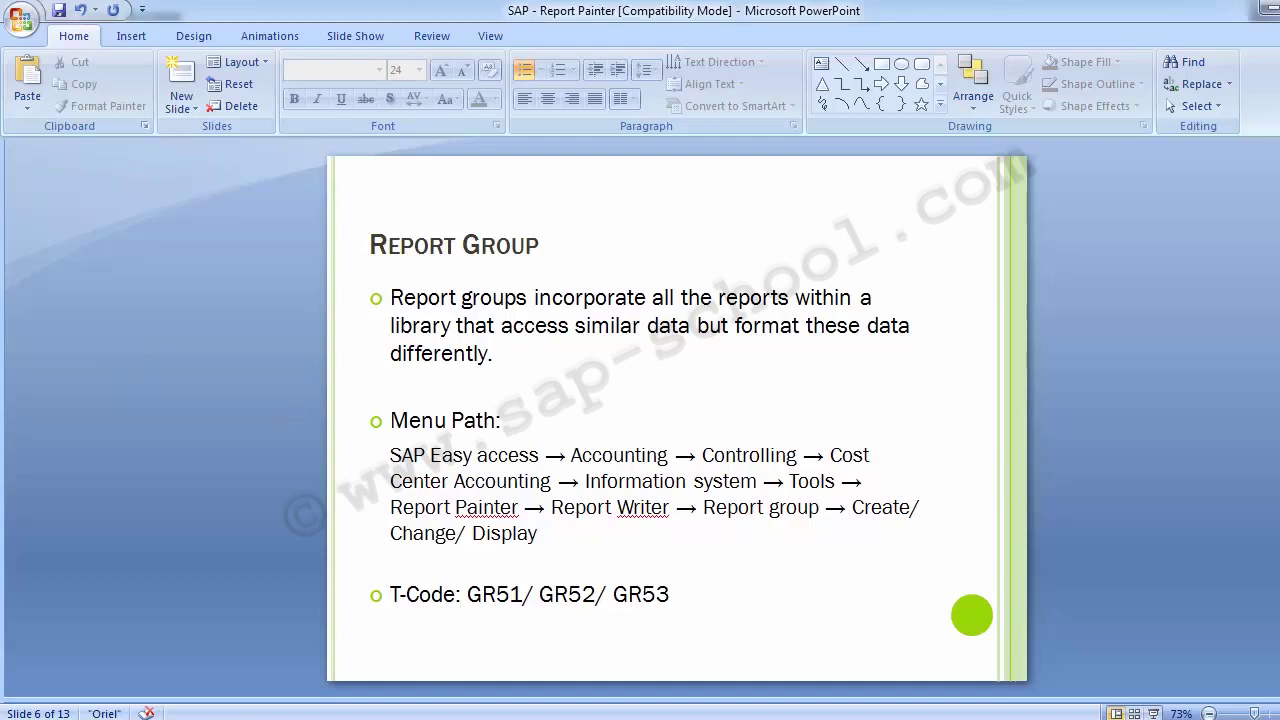
- In SAP Easy Access, collapse Information Systems and expand Accounting, Controlling and Cost Center Accounting, following PowerPoint's Report Group slide
{"action": "key", "text": "alt+Tab"}
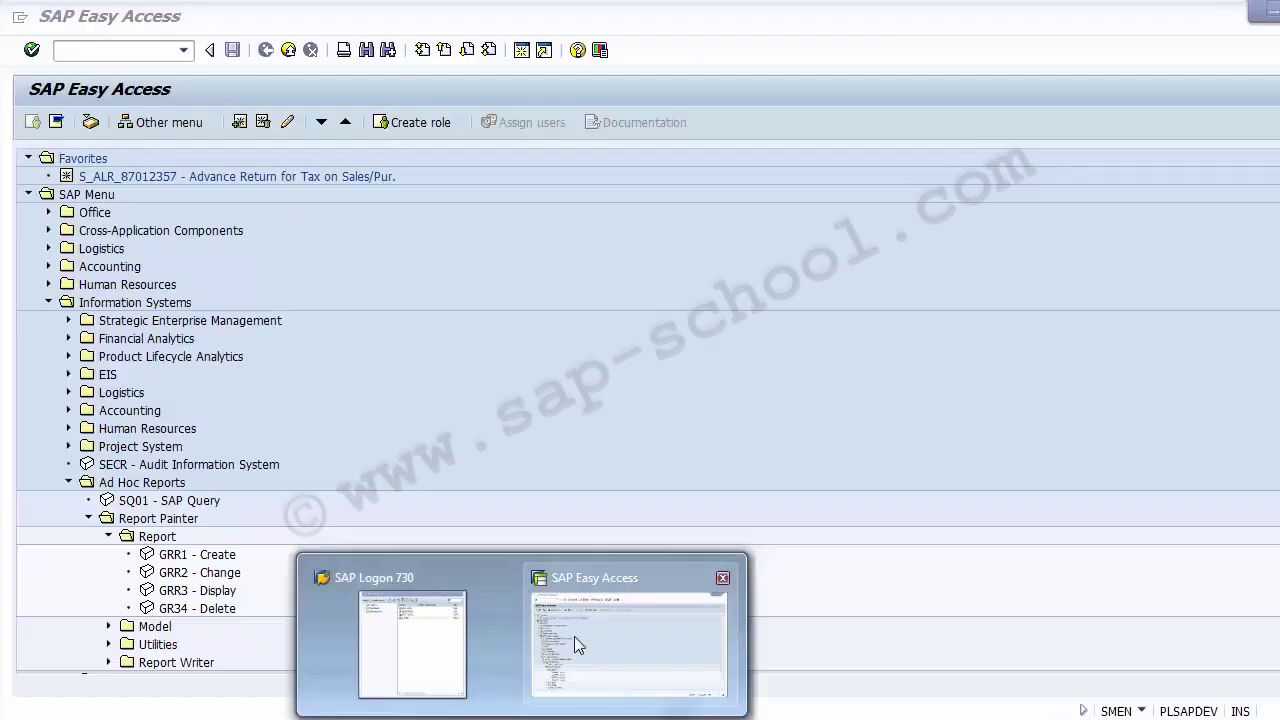
{"action": "left_click", "coordinate": [48, 302]}
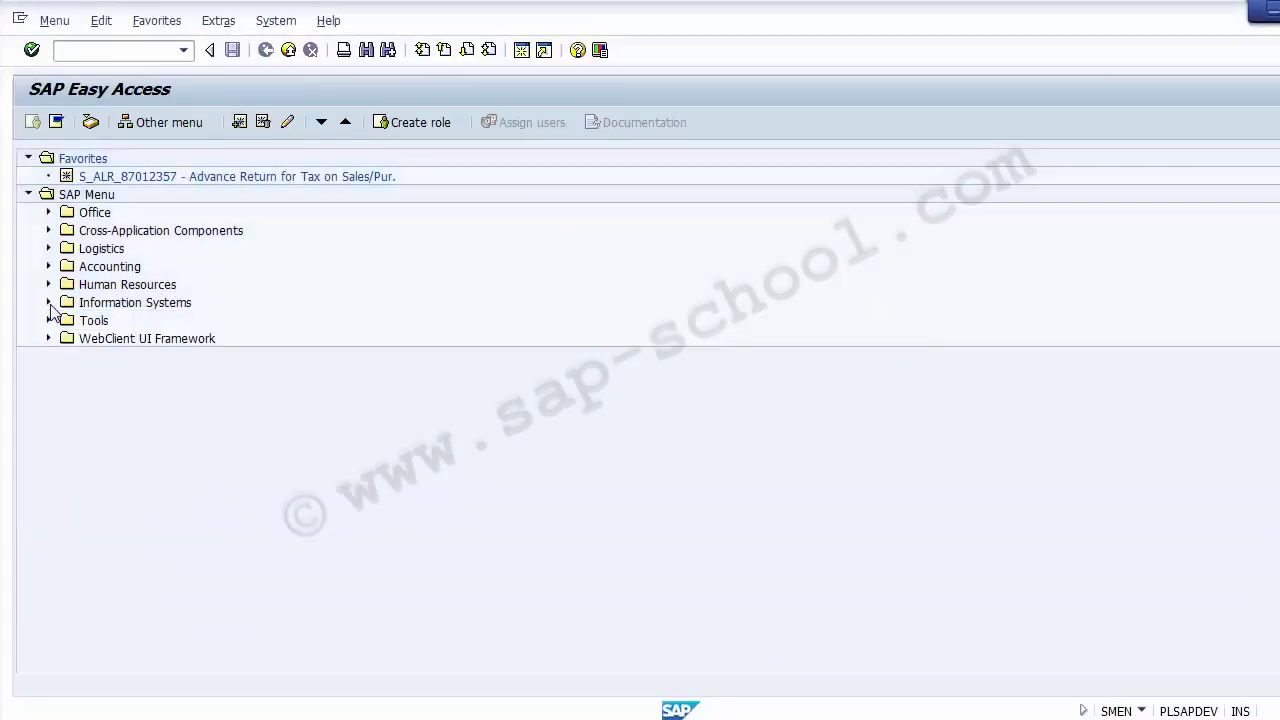
{"action": "key", "text": "alt+Tab"}
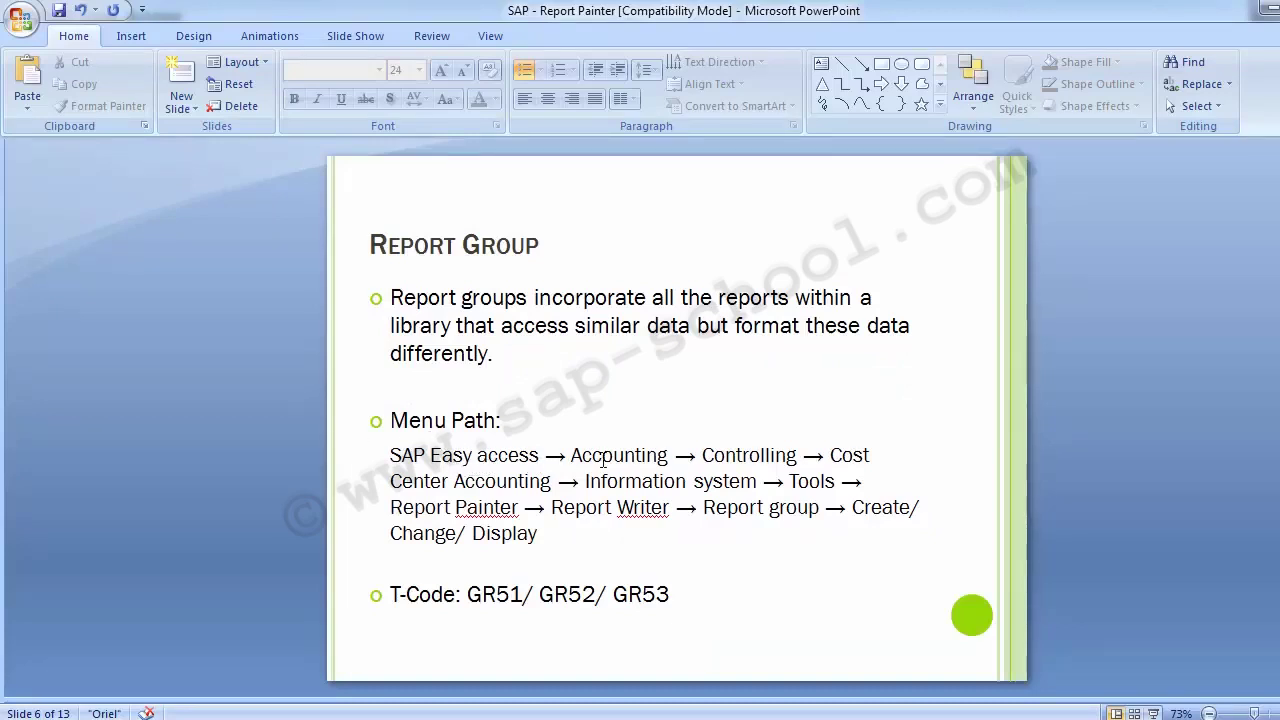
{"action": "key", "text": "alt+Tab"}
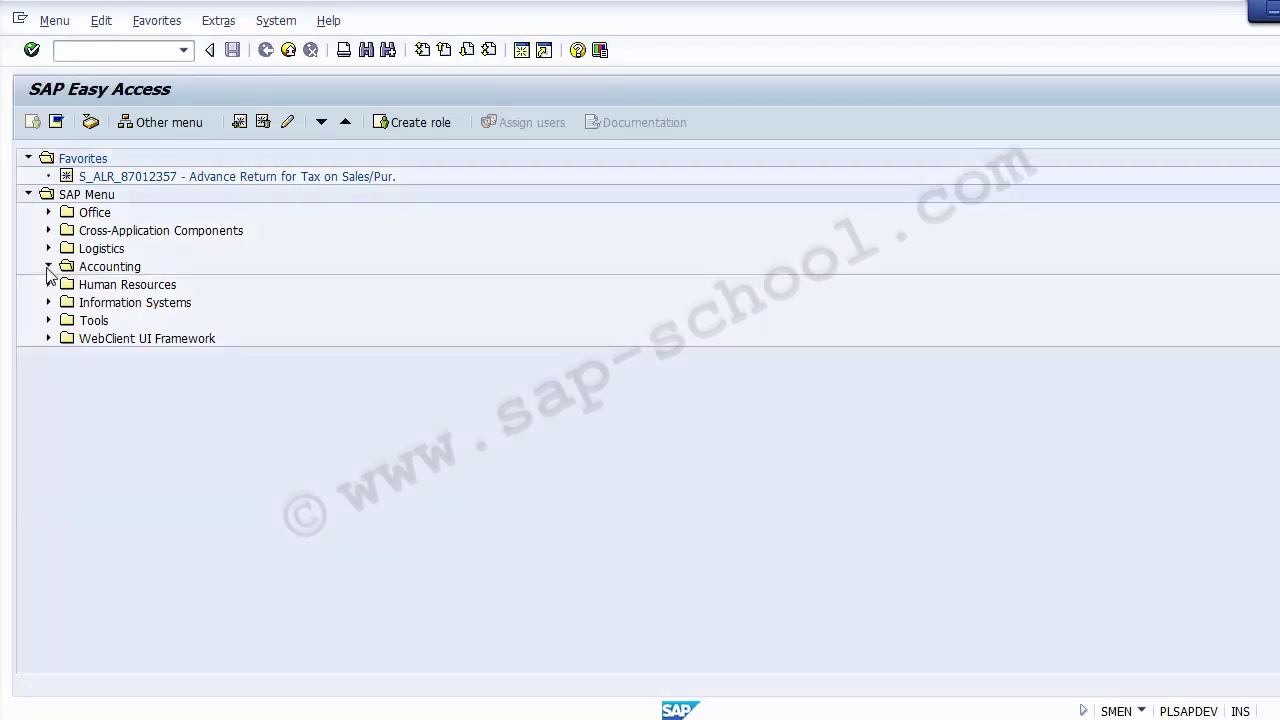
{"action": "left_click", "coordinate": [48, 267]}
{"action": "left_click", "coordinate": [68, 322]}
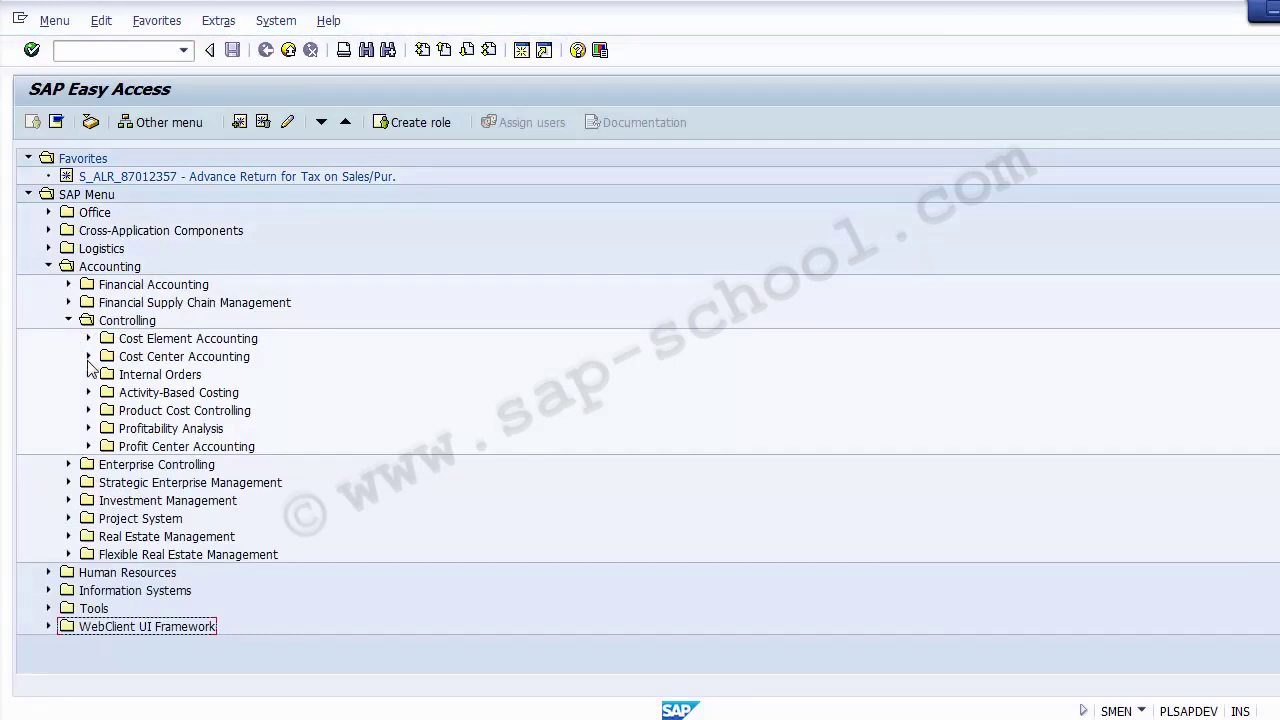
{"action": "left_click", "coordinate": [88, 359]}
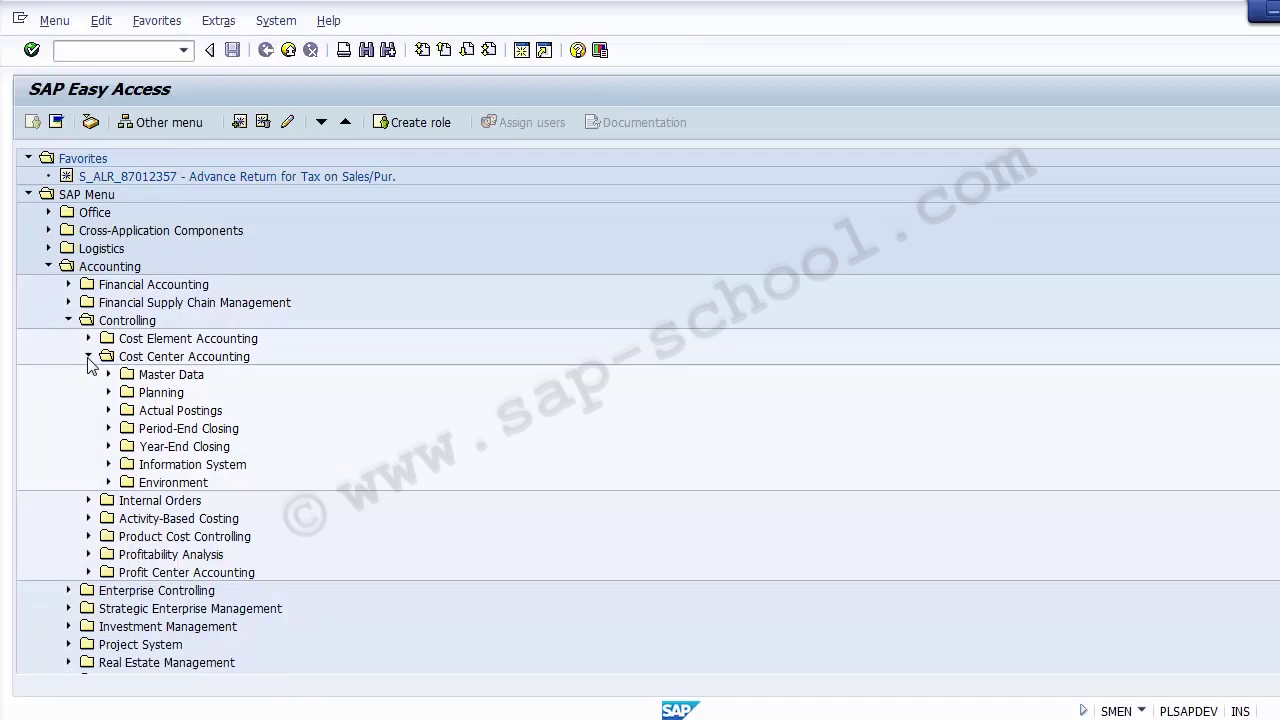
- Recheck the Report Group slide's path in PowerPoint, and expand Information System, Tools and Report Painter under Cost Center Accounting in SAP
{"action": "key", "text": "alt+Tab"}
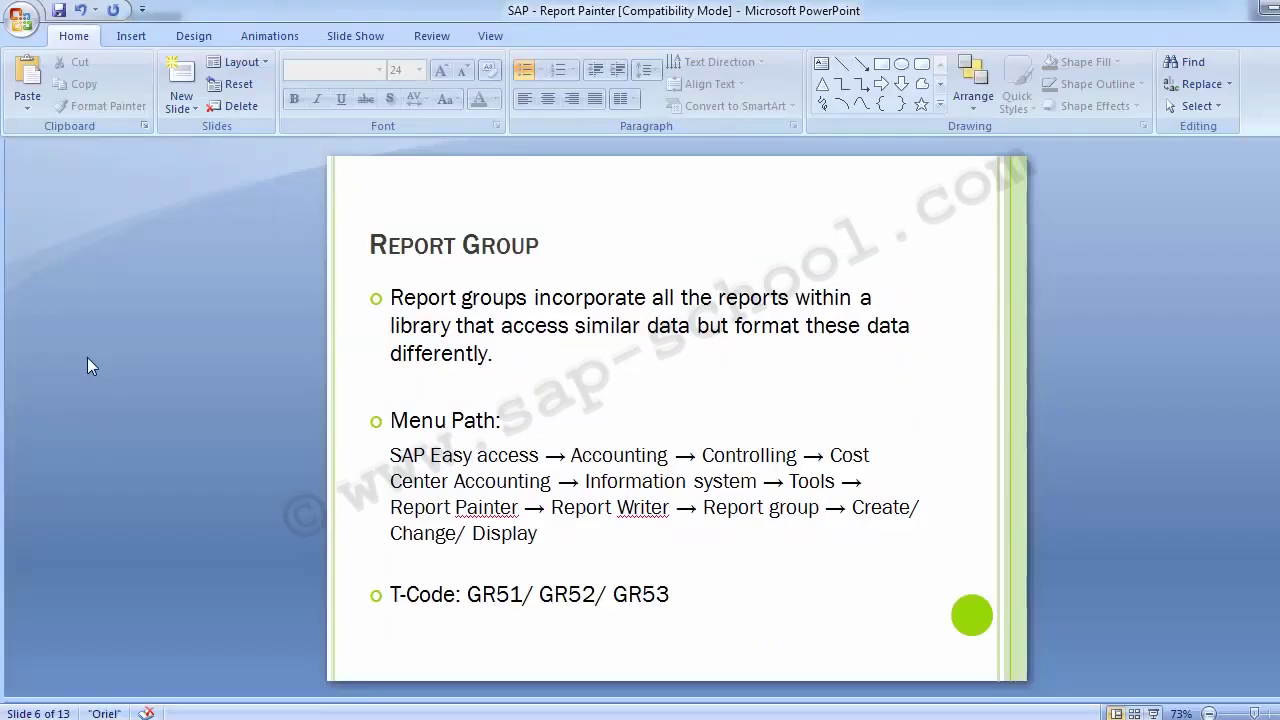
{"action": "key", "text": "alt+Tab"}
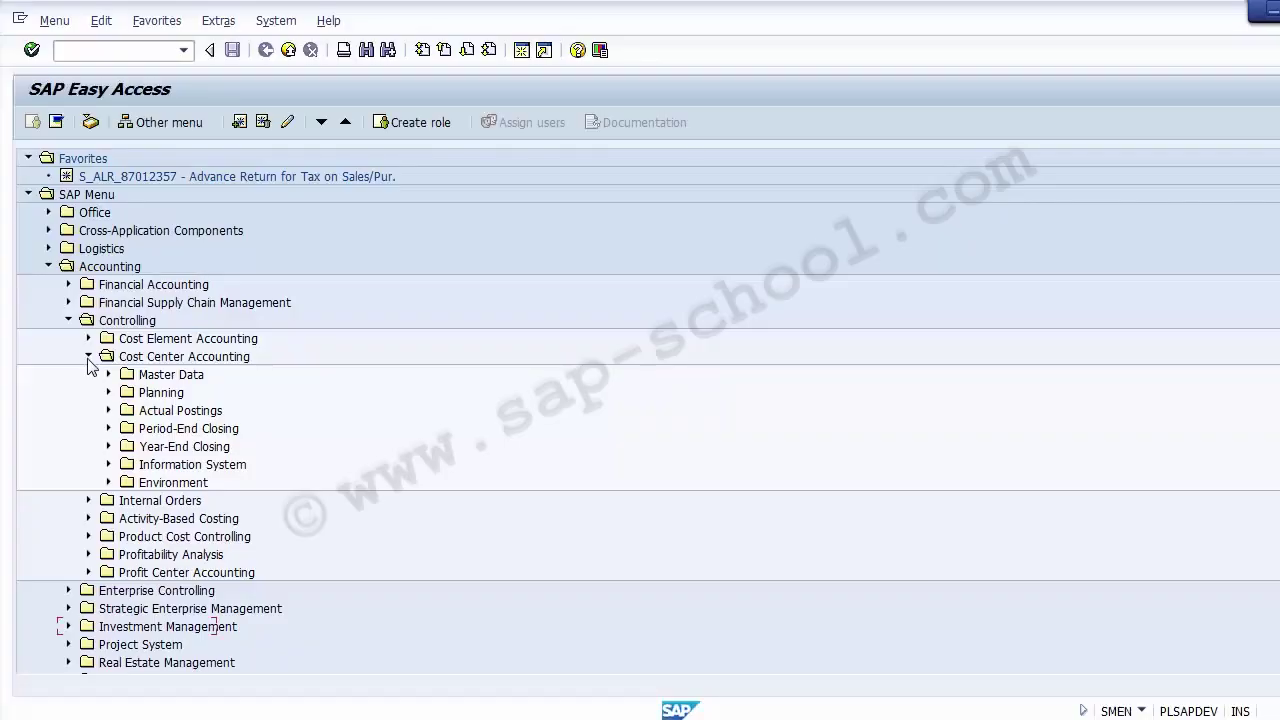
{"action": "left_click", "coordinate": [109, 465]}
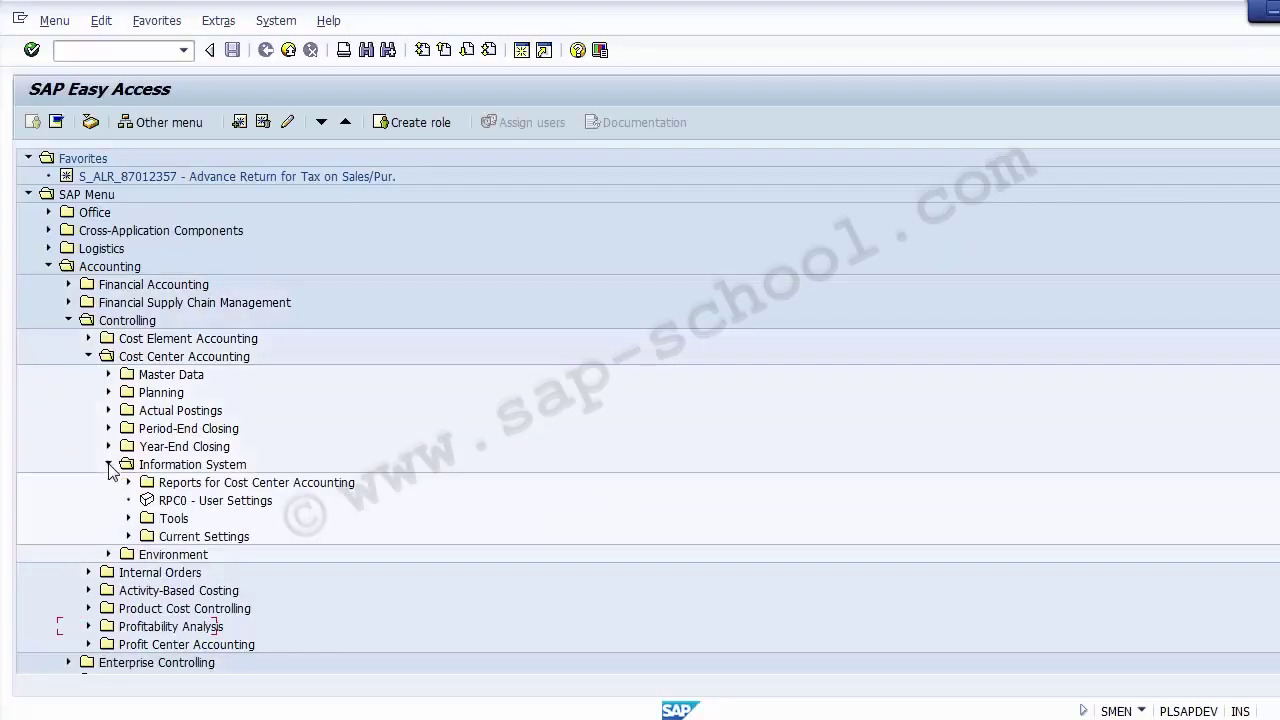
{"action": "left_click", "coordinate": [128, 519]}
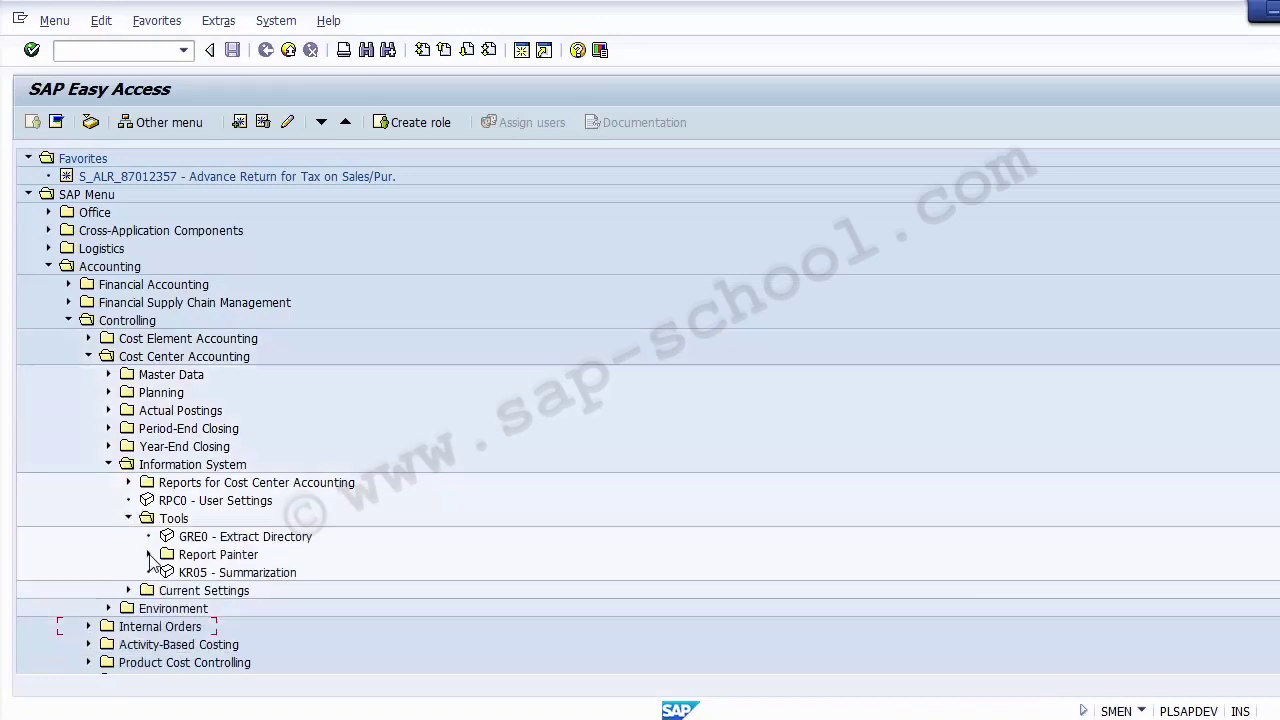
{"action": "left_click", "coordinate": [149, 555]}
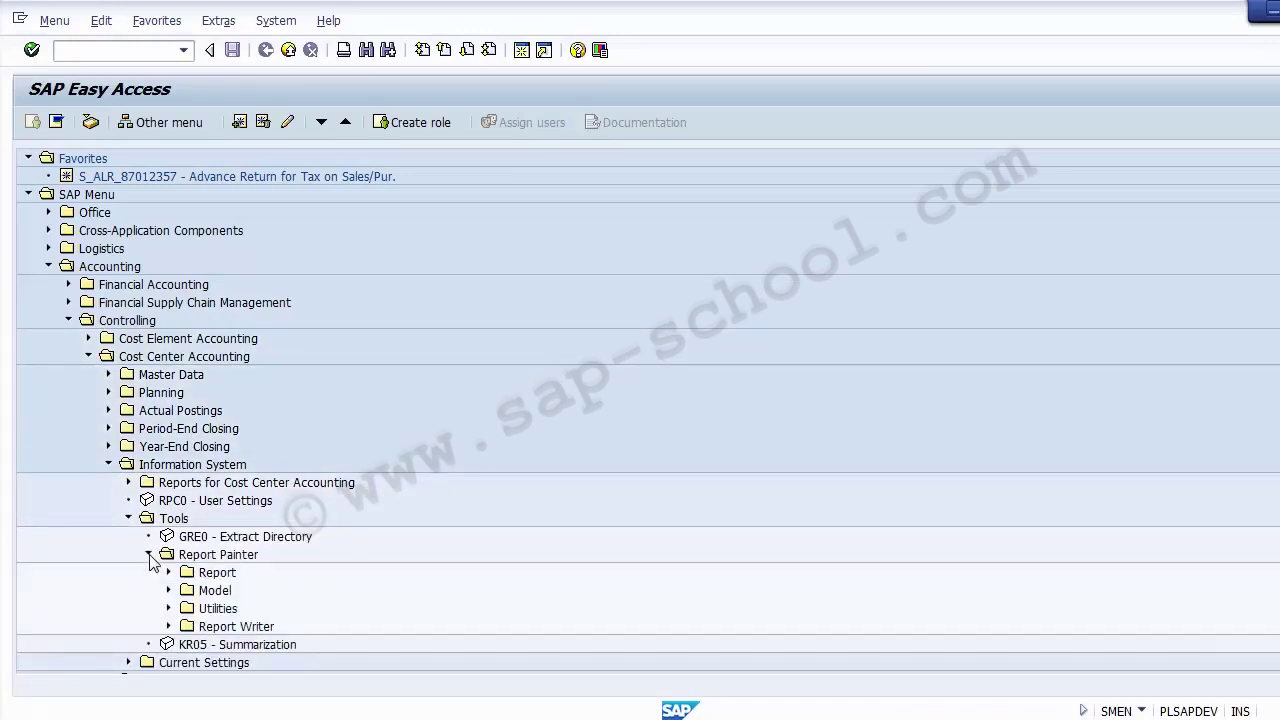
- Check the rest of the path on PowerPoint's Report Group slide, and expand Report Writer and its Report Group folder in SAP
{"action": "key", "text": "alt+Tab"}
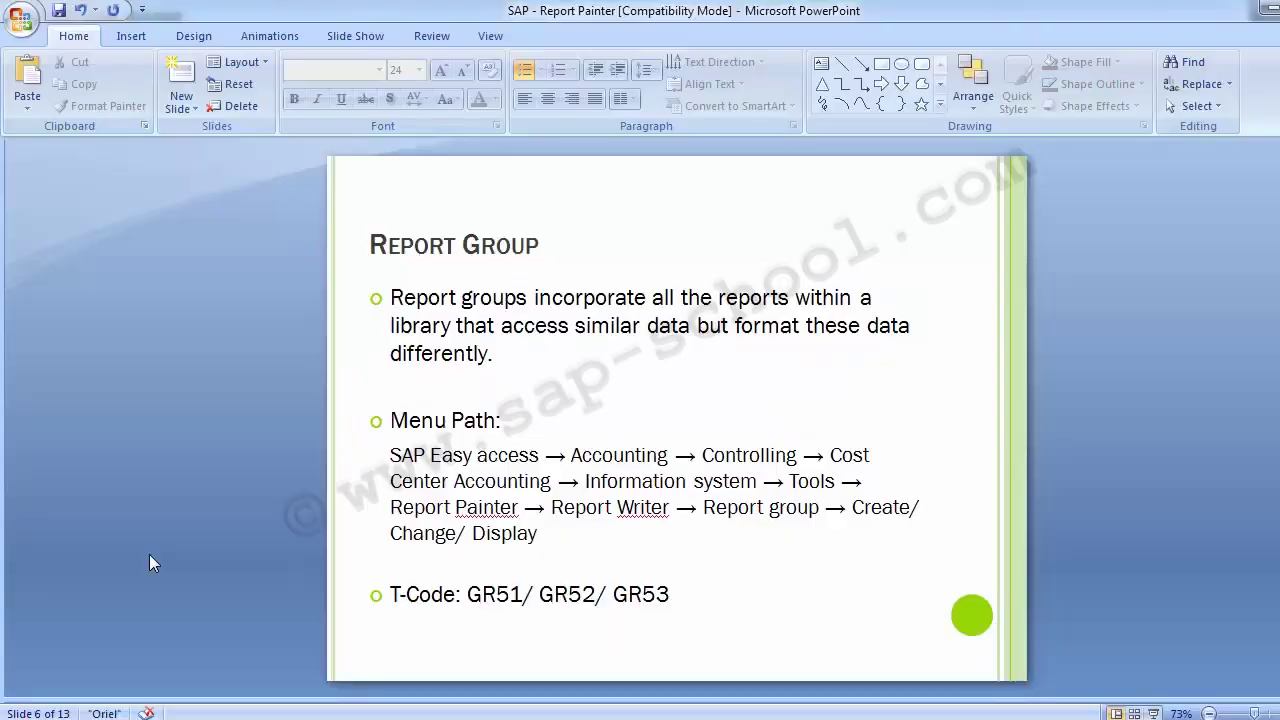
{"action": "key", "text": "alt+Tab"}
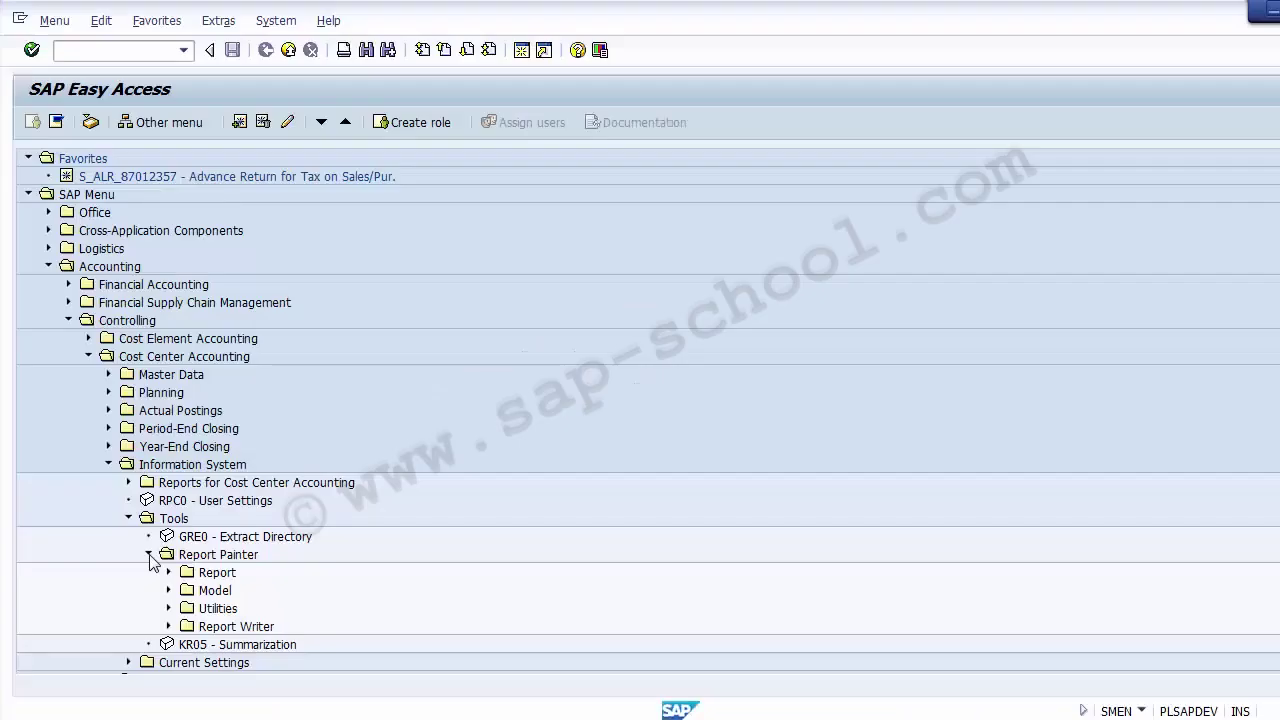
{"action": "left_click", "coordinate": [168, 626]}
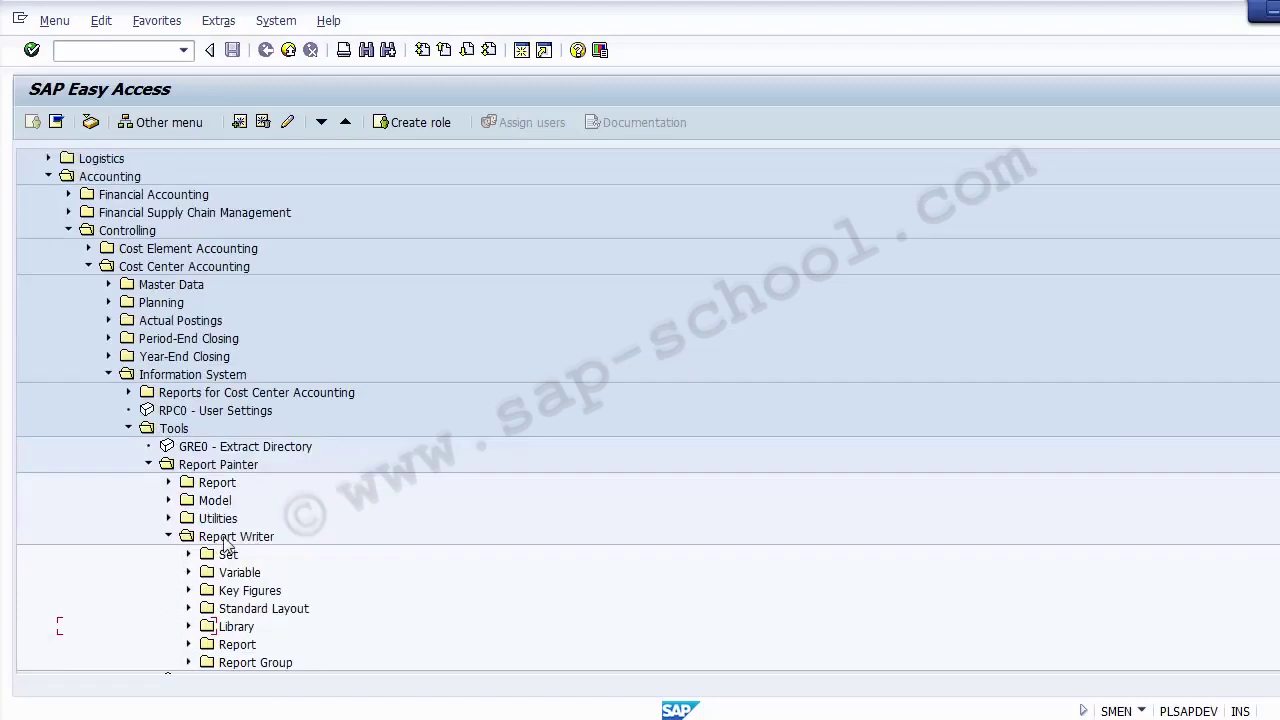
{"action": "left_click", "coordinate": [240, 662]}
{"action": "left_click", "coordinate": [188, 663]}
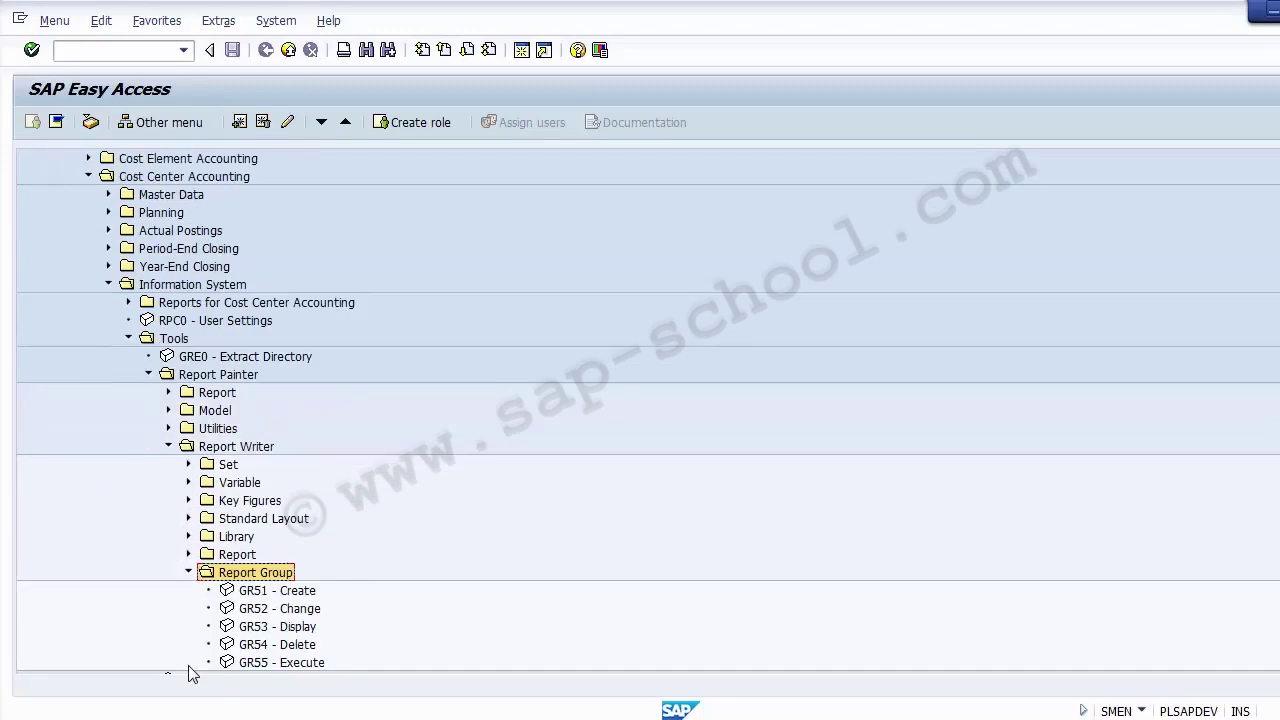
- Retrace the path from Cost Center Accounting through Information System, Tools, Report Painter and Report Writer to Report Group and GR51 - Create
{"action": "left_click", "coordinate": [180, 180]}
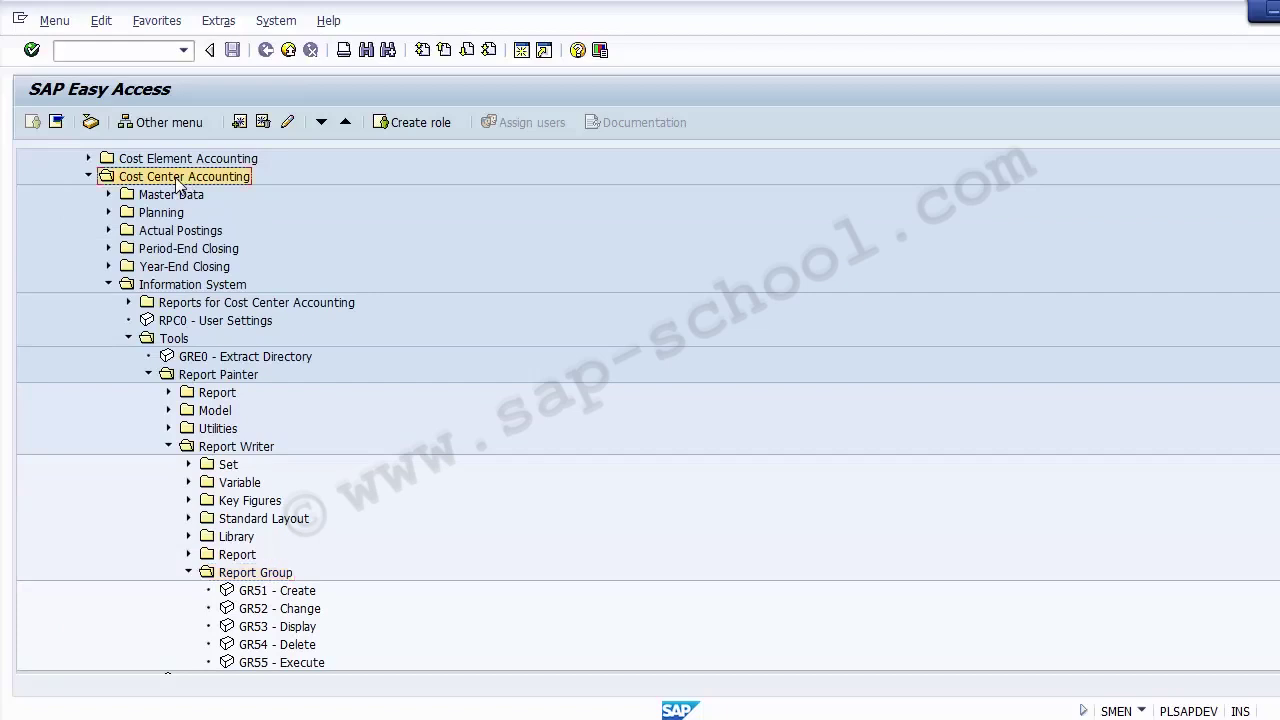
{"action": "left_click", "coordinate": [182, 286]}
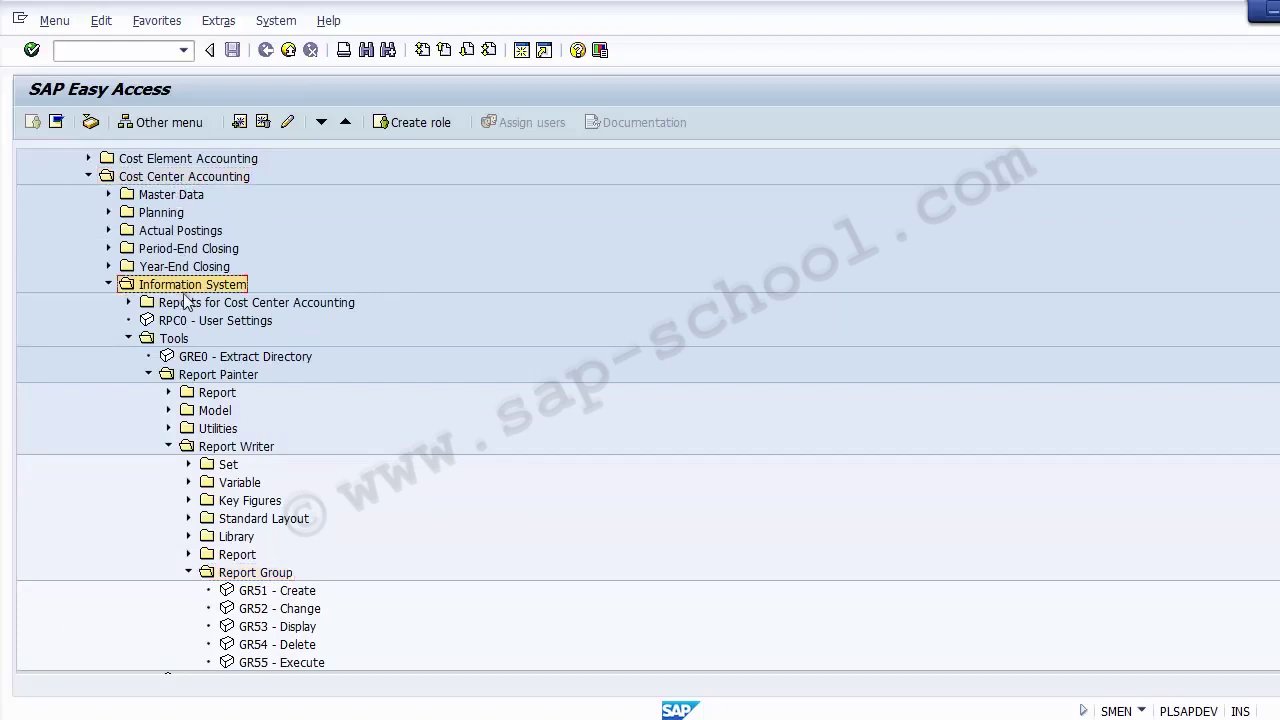
{"action": "left_click", "coordinate": [180, 340]}
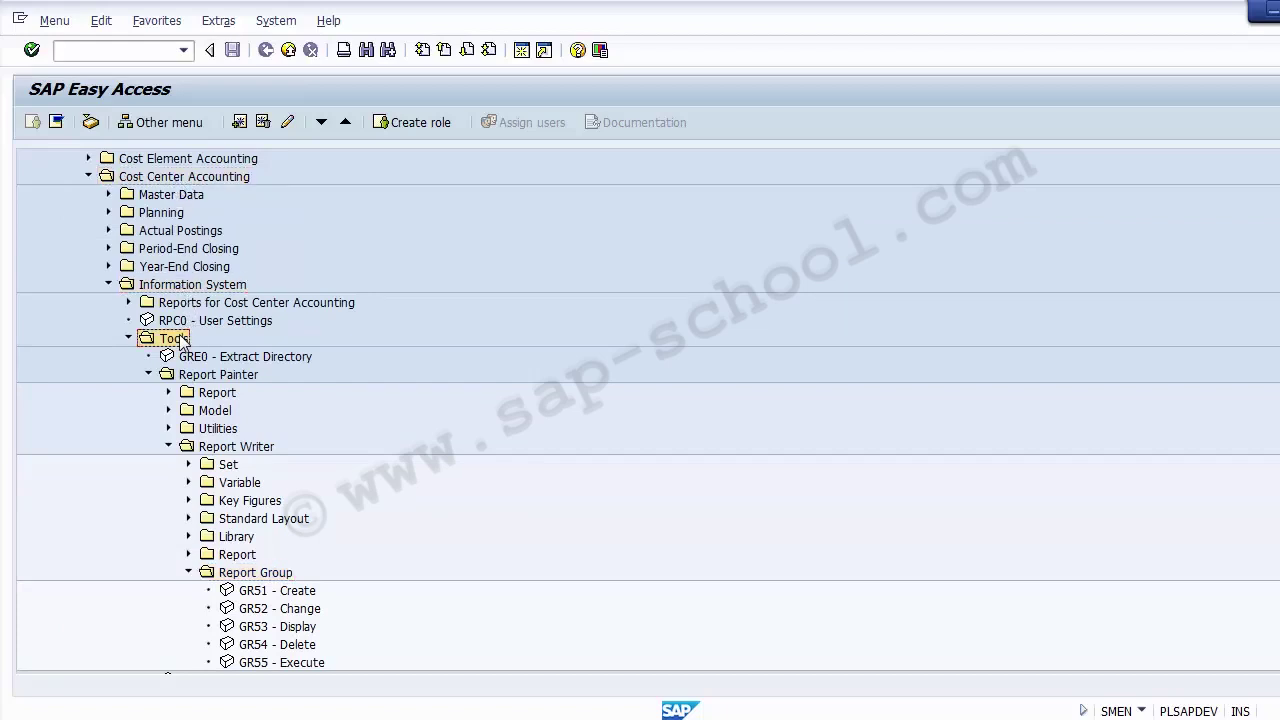
{"action": "left_click", "coordinate": [205, 377]}
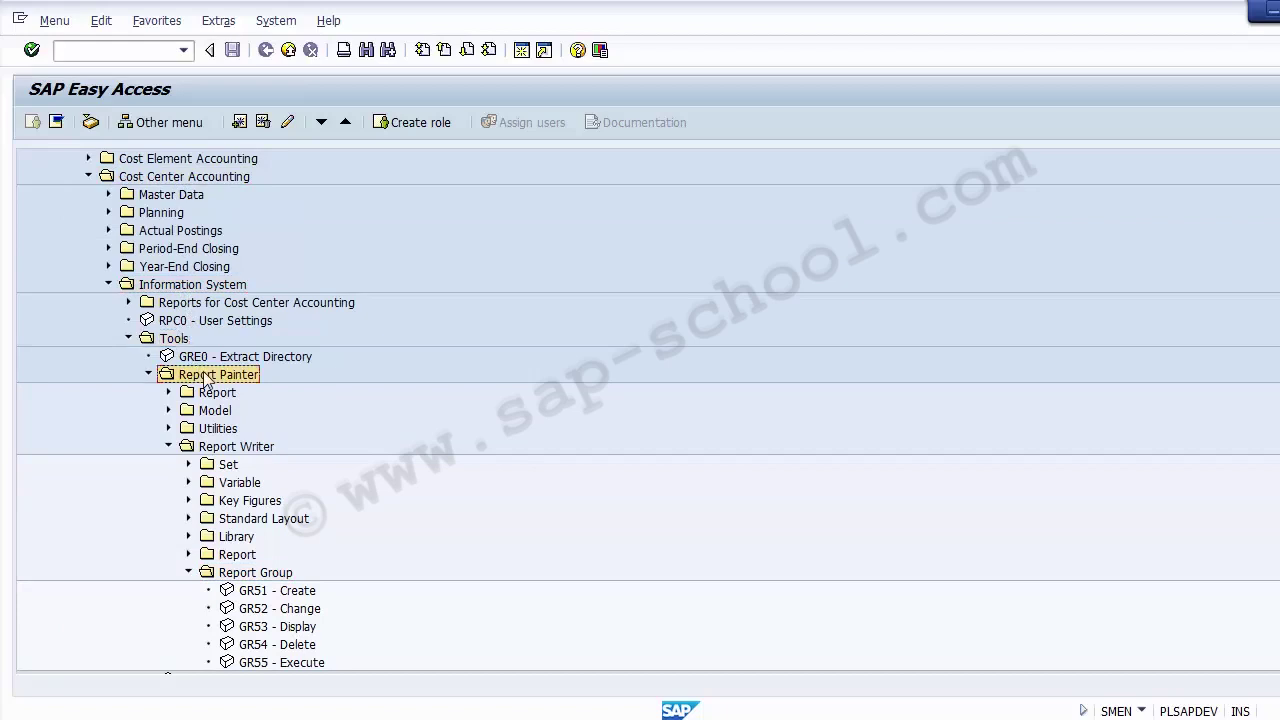
{"action": "left_click", "coordinate": [222, 448]}
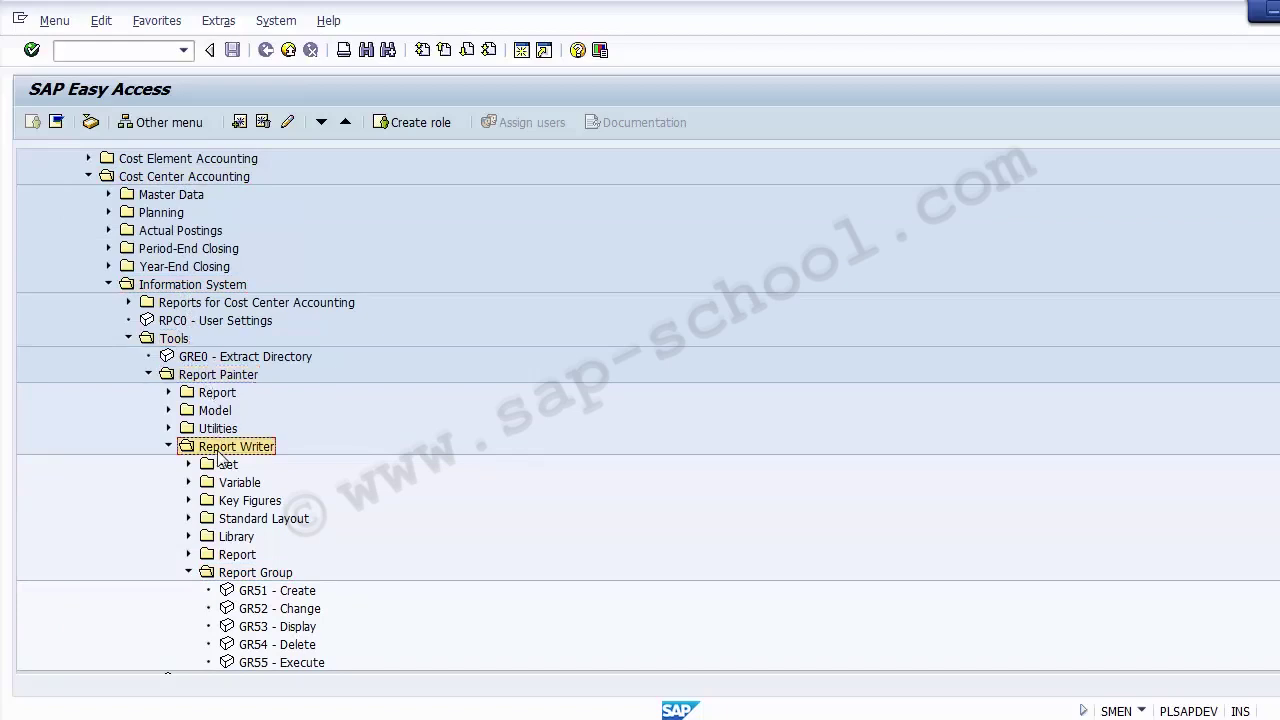
{"action": "left_click", "coordinate": [237, 575]}
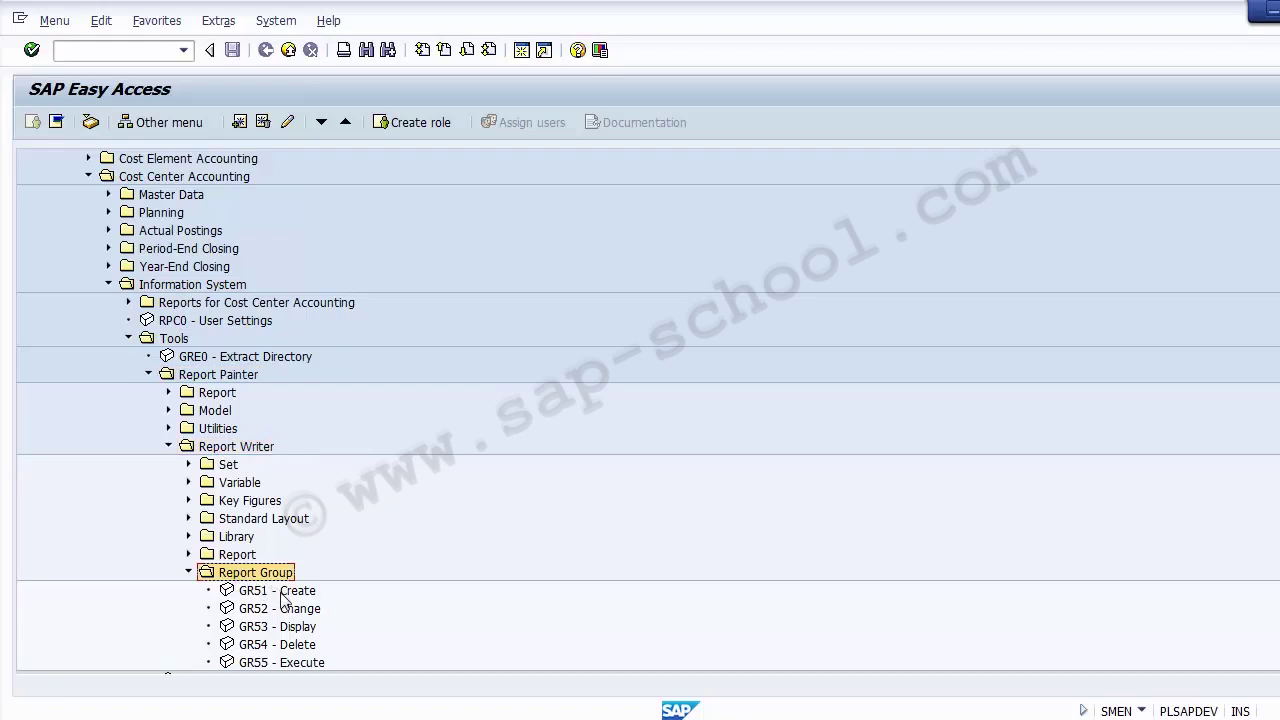
{"action": "left_click", "coordinate": [282, 594]}
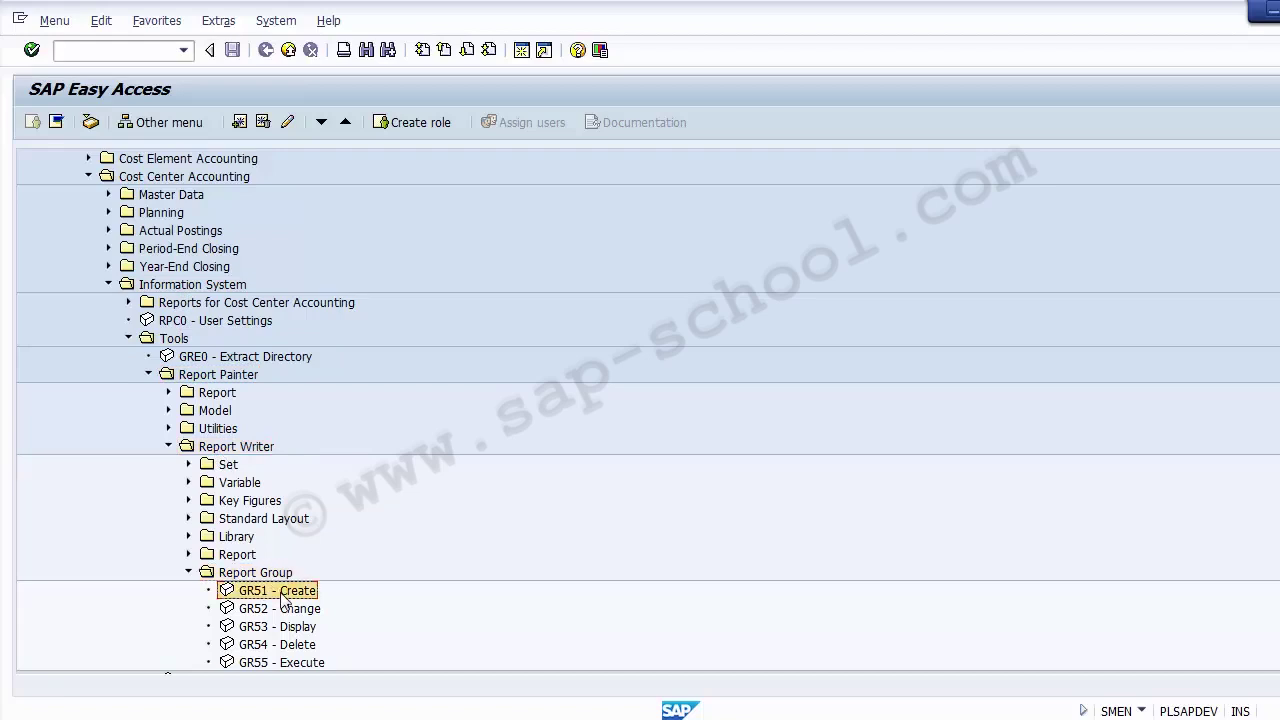
- Go through the Report Group transactions from GR51 - Create to GR55 - Execute
{"action": "key", "text": "Down"}
{"action": "key", "text": "Down"}
{"action": "key", "text": "Down"}
{"action": "key", "text": "Down"}
{"action": "key", "text": "Up"}
{"action": "key", "text": "Up"}
{"action": "key", "text": "Up"}
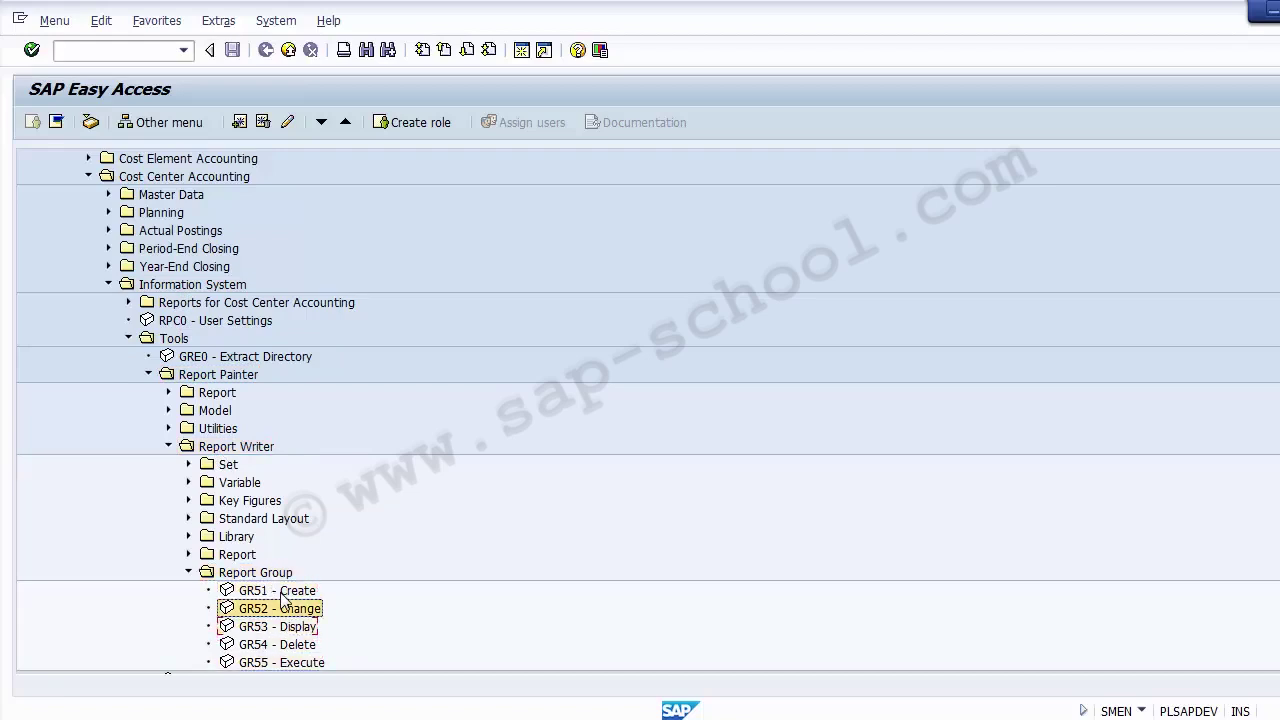
{"action": "key", "text": "Up"}
{"action": "key", "text": "Up"}
{"action": "key", "text": "Down"}
{"action": "key", "text": "Down"}
{"action": "key", "text": "Down"}
{"action": "key", "text": "Down"}
{"action": "key", "text": "Down"}
{"action": "key", "text": "Down"}
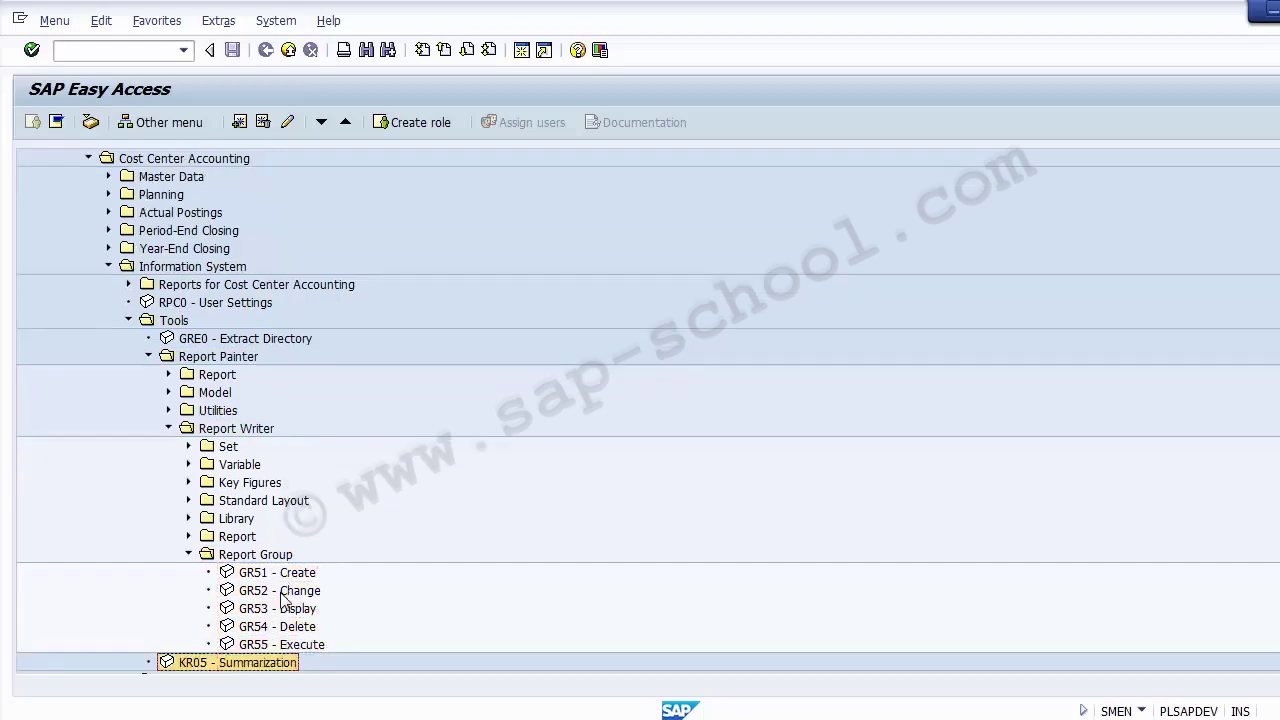
- Open transaction GR55 - Execute and bring up the list of available report groups
{"action": "key", "text": "Up"}
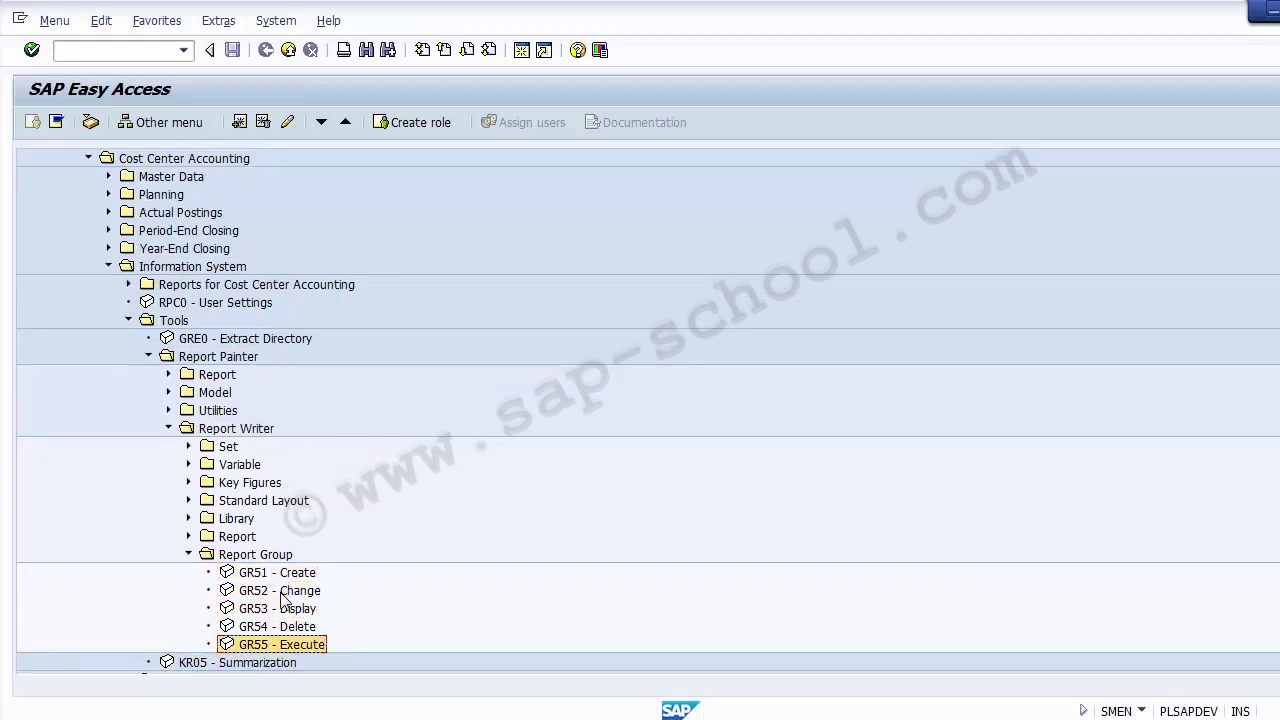
{"action": "double_click", "coordinate": [255, 648]}
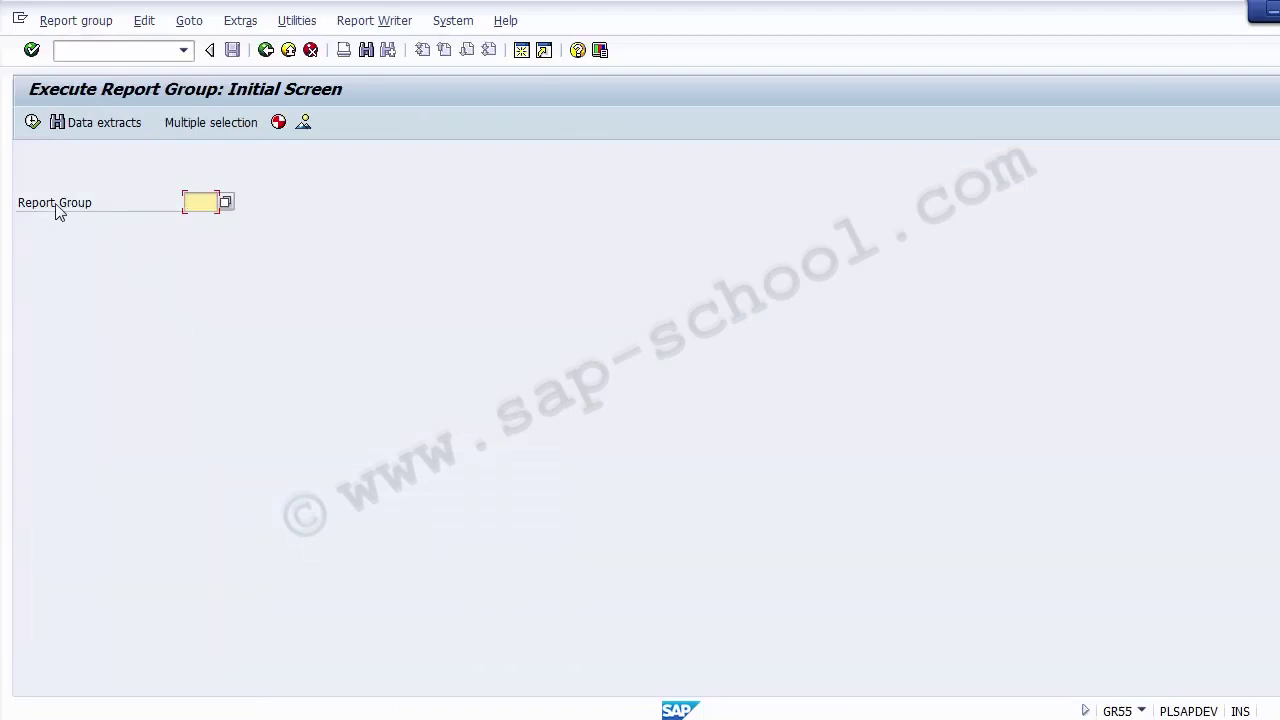
{"action": "left_click", "coordinate": [226, 204]}
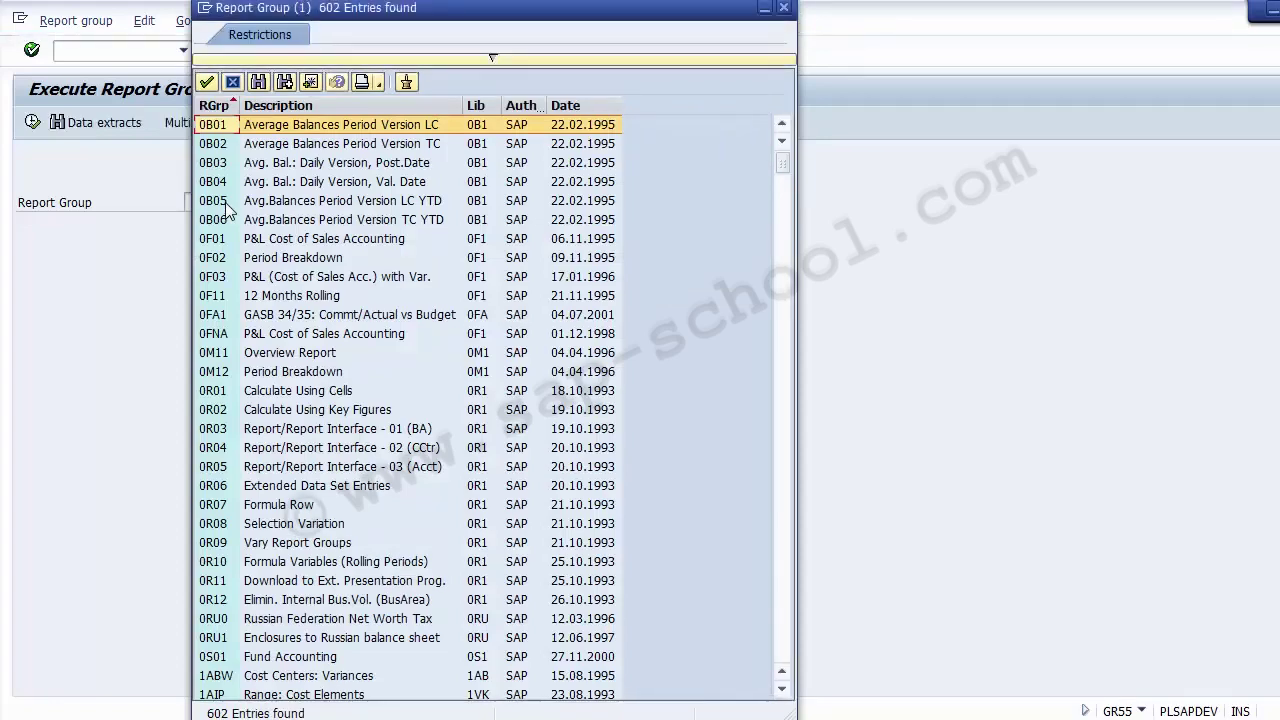
- Browse the list of report groups and choose 1SIP, Cost Centers: Actual/Plan/Variance
{"action": "key", "text": "Down"}
{"action": "key", "text": "Down"}
{"action": "key", "text": "Down"}
{"action": "key", "text": "Down"}
{"action": "key", "text": "Down"}
{"action": "key", "text": "Down"}
{"action": "key", "text": "Down"}
{"action": "key", "text": "Down"}
{"action": "key", "text": "Down"}
{"action": "key", "text": "Down"}
{"action": "key", "text": "Down"}
{"action": "key", "text": "Down"}
{"action": "key", "text": "Down"}
{"action": "key", "text": "Down"}
{"action": "key", "text": "Down"}
{"action": "key", "text": "Down"}
{"action": "key", "text": "Down"}
{"action": "key", "text": "Down"}
{"action": "key", "text": "Down"}
{"action": "key", "text": "Down"}
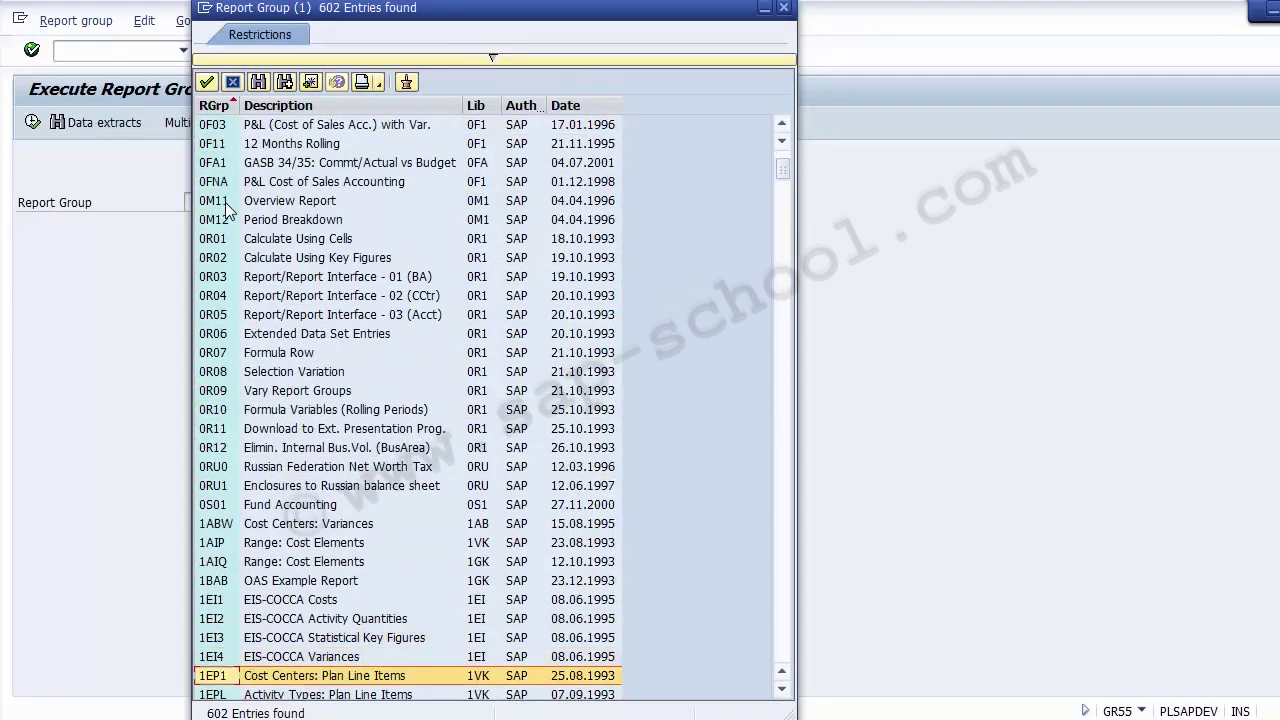
{"action": "key", "text": "Down"}
{"action": "key", "text": "Down"}
{"action": "key", "text": "Down"}
{"action": "key", "text": "Down"}
{"action": "key", "text": "Down"}
{"action": "key", "text": "Down"}
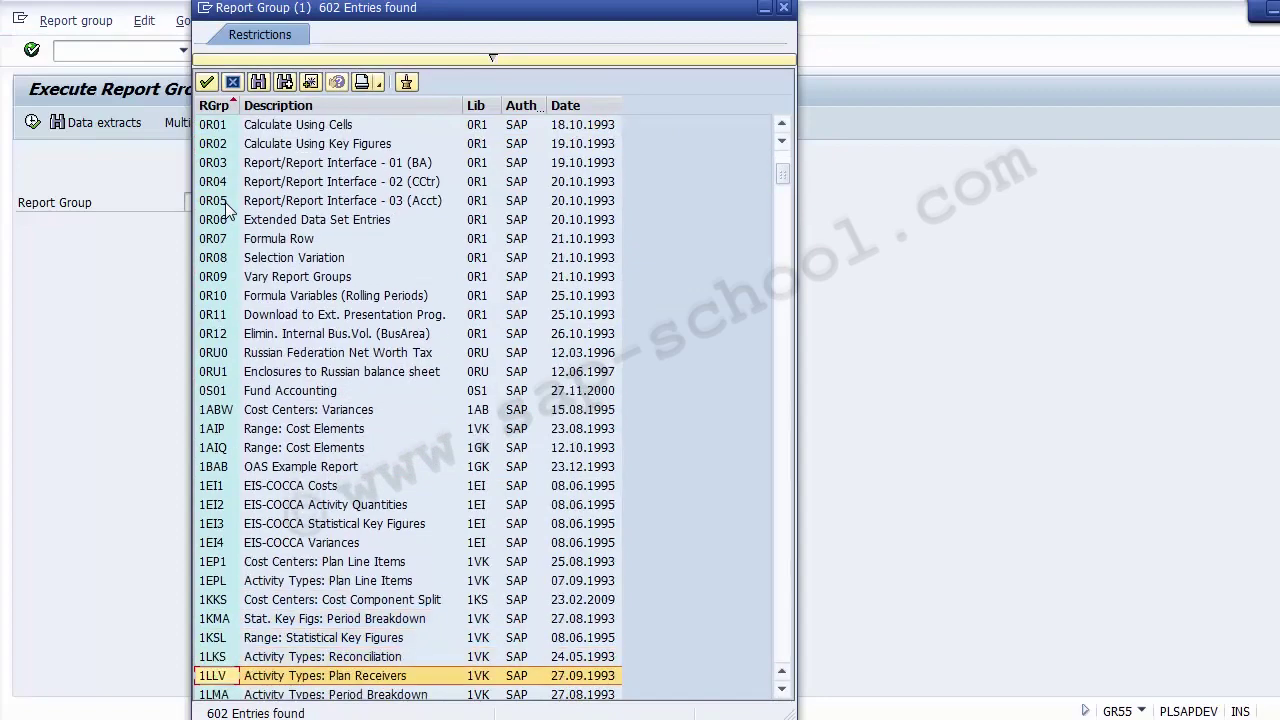
{"action": "key", "text": "Down"}
{"action": "key", "text": "Down"}
{"action": "key", "text": "Down"}
{"action": "key", "text": "Down"}
{"action": "key", "text": "Down"}
{"action": "key", "text": "Down"}
{"action": "key", "text": "Down"}
{"action": "key", "text": "Down"}
{"action": "key", "text": "Down"}
{"action": "key", "text": "Down"}
{"action": "key", "text": "Down"}
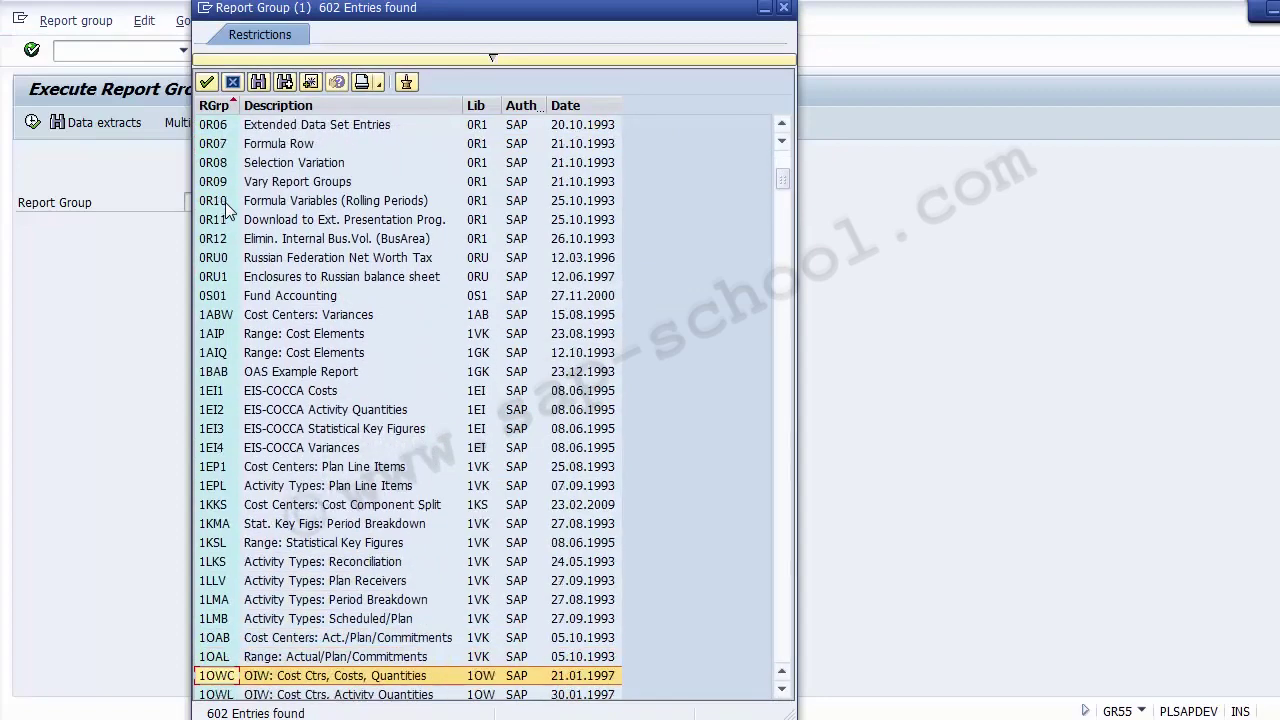
{"action": "key", "text": "Down"}
{"action": "key", "text": "Down"}
{"action": "key", "text": "Down"}
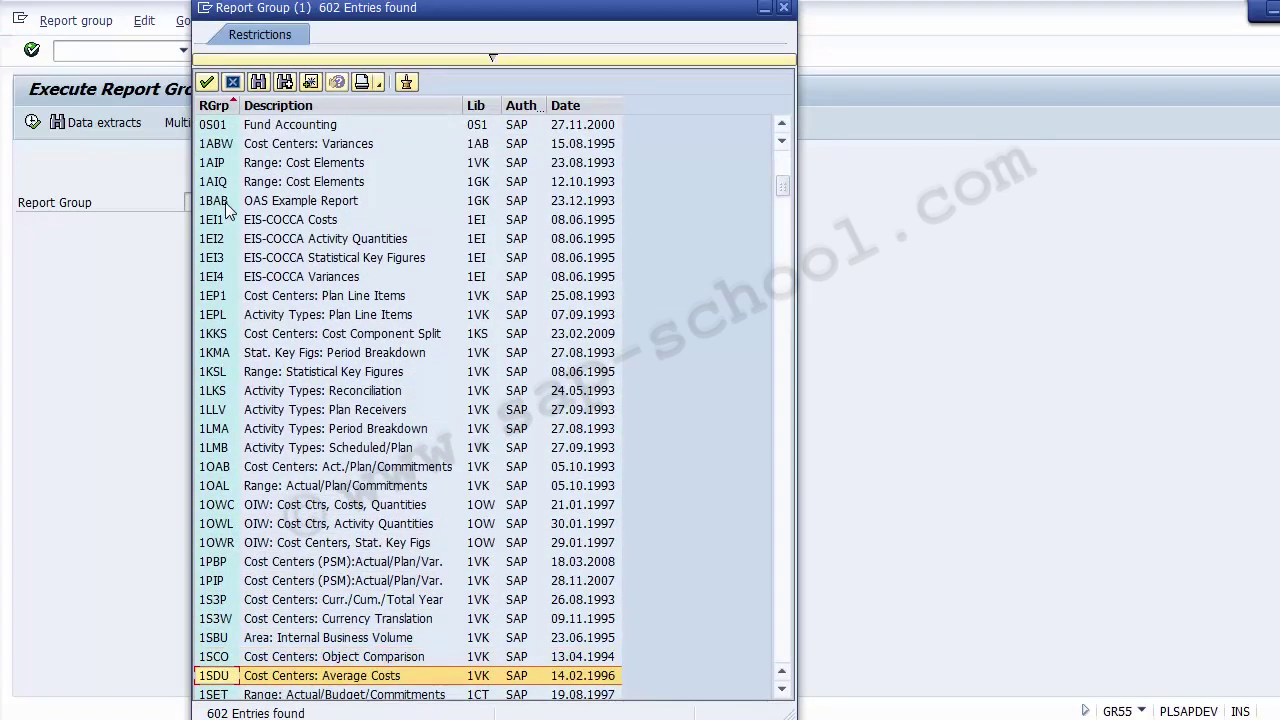
{"action": "key", "text": "Down"}
{"action": "key", "text": "Down"}
{"action": "key", "text": "Down"}
{"action": "key", "text": "Down"}
{"action": "key", "text": "Down"}
{"action": "key", "text": "Down"}
{"action": "key", "text": "Down"}
{"action": "key", "text": "Down"}
{"action": "key", "text": "Down"}
{"action": "key", "text": "Down"}
{"action": "key", "text": "Down"}
{"action": "key", "text": "Down"}
{"action": "key", "text": "Down"}
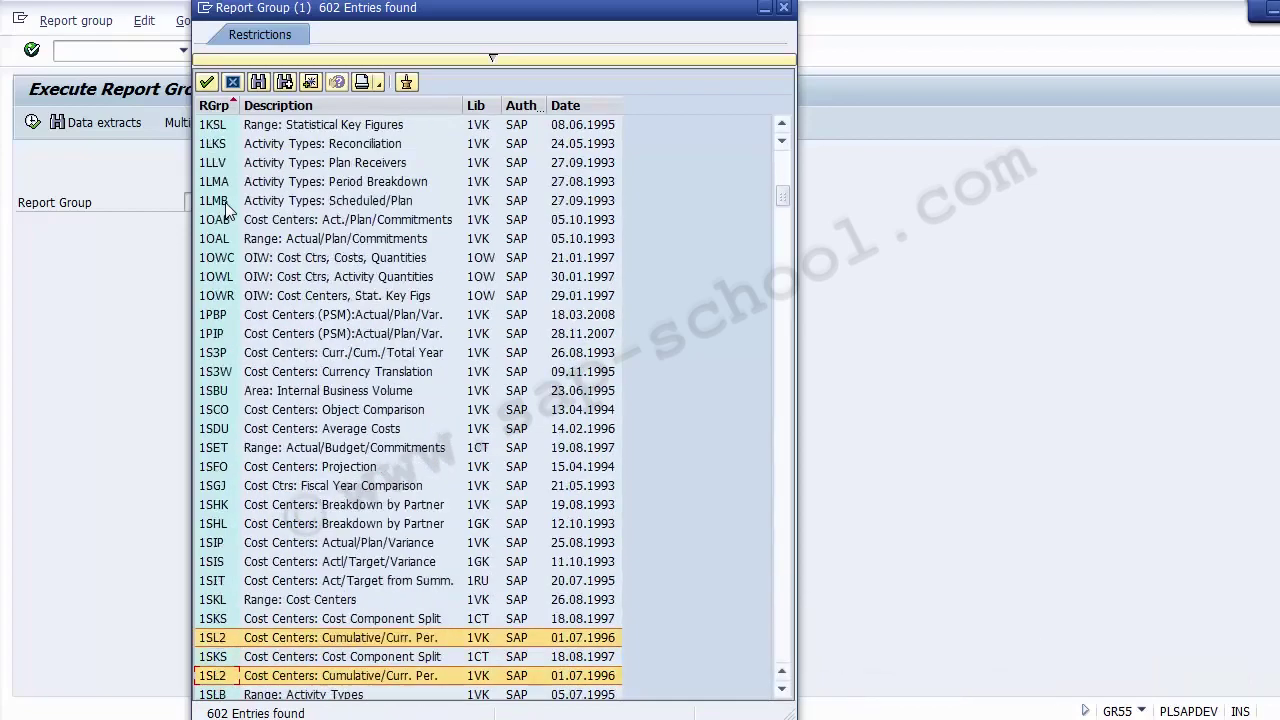
{"action": "key", "text": "Down"}
{"action": "key", "text": "Down"}
{"action": "key", "text": "Down"}
{"action": "key", "text": "Down"}
{"action": "key", "text": "Down"}
{"action": "key", "text": "Down"}
{"action": "key", "text": "Down"}
{"action": "key", "text": "Down"}
{"action": "key", "text": "Down"}
{"action": "key", "text": "Down"}
{"action": "key", "text": "Down"}
{"action": "key", "text": "Down"}
{"action": "key", "text": "Down"}
{"action": "key", "text": "Down"}
{"action": "key", "text": "Down"}
{"action": "key", "text": "Down"}
{"action": "key", "text": "Down"}
{"action": "key", "text": "Down"}
{"action": "key", "text": "Down"}
{"action": "key", "text": "Down"}
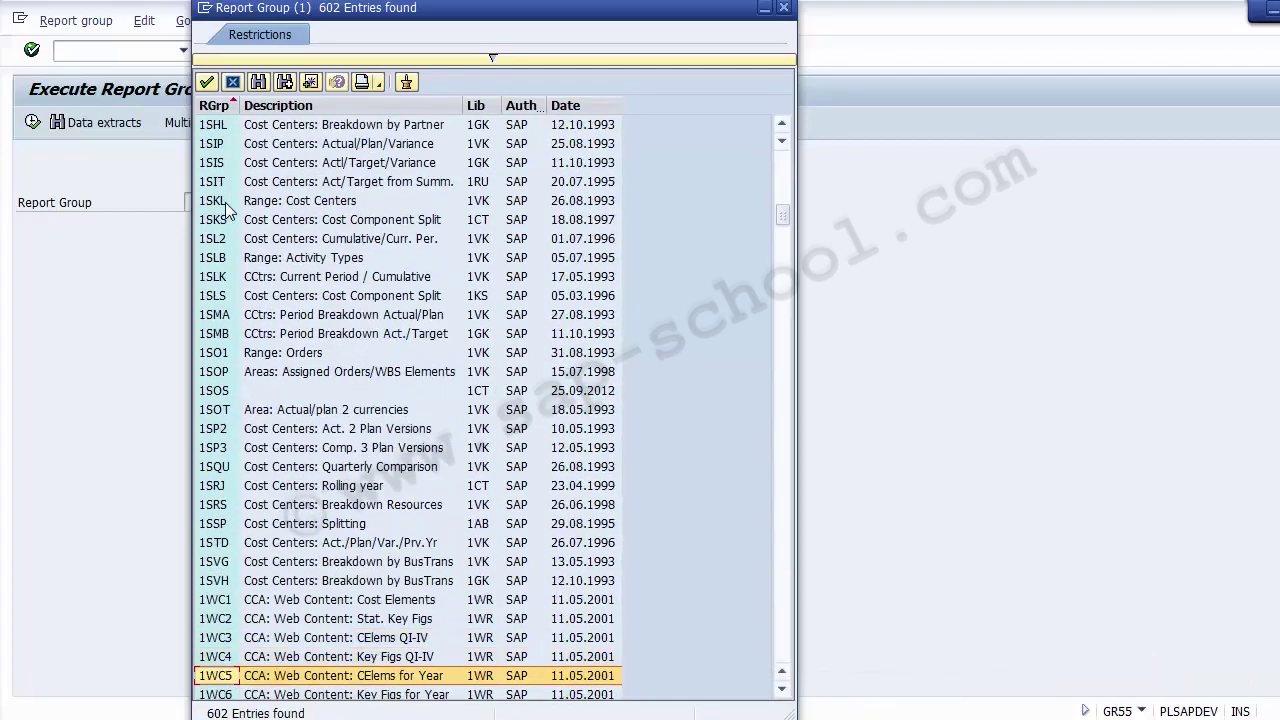
{"action": "key", "text": "Down"}
{"action": "key", "text": "Down"}
{"action": "key", "text": "Down"}
{"action": "key", "text": "Down"}
{"action": "key", "text": "Down"}
{"action": "key", "text": "Down"}
{"action": "key", "text": "Down"}
{"action": "key", "text": "Down"}
{"action": "key", "text": "Down"}
{"action": "key", "text": "Down"}
{"action": "key", "text": "Down"}
{"action": "key", "text": "Down"}
{"action": "key", "text": "Down"}
{"action": "key", "text": "Down"}
{"action": "key", "text": "Down"}
{"action": "key", "text": "Down"}
{"action": "key", "text": "Down"}
{"action": "key", "text": "Down"}
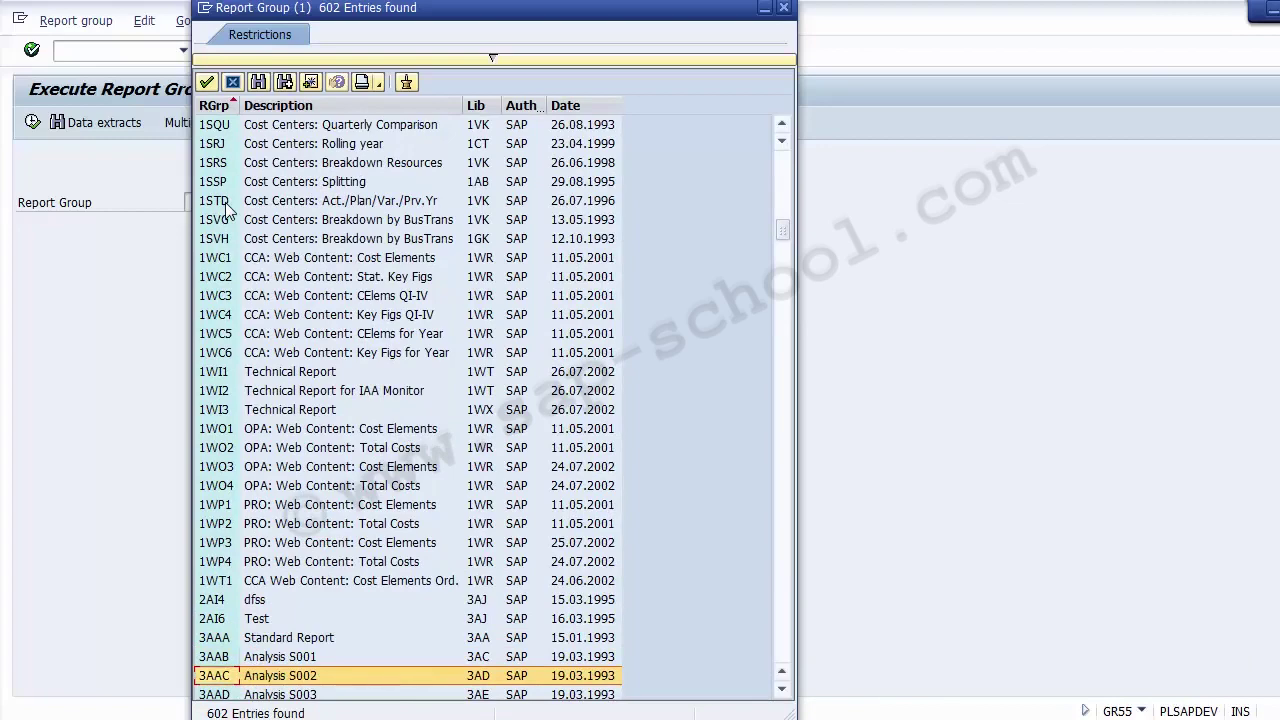
{"action": "key", "text": "Up"}
{"action": "key", "text": "Up"}
{"action": "key", "text": "Up"}
{"action": "key", "text": "Up"}
{"action": "key", "text": "Up"}
{"action": "key", "text": "Up"}
{"action": "key", "text": "Up"}
{"action": "key", "text": "Up"}
{"action": "key", "text": "Up"}
{"action": "key", "text": "Up"}
{"action": "key", "text": "Up"}
{"action": "key", "text": "Up"}
{"action": "key", "text": "Up"}
{"action": "key", "text": "Up"}
{"action": "key", "text": "Up"}
{"action": "key", "text": "Up"}
{"action": "key", "text": "Up"}
{"action": "key", "text": "Up"}
{"action": "key", "text": "Up"}
{"action": "key", "text": "Up"}
{"action": "key", "text": "Up"}
{"action": "key", "text": "Up"}
{"action": "key", "text": "Up"}
{"action": "key", "text": "Up"}
{"action": "key", "text": "Up"}
{"action": "key", "text": "Up"}
{"action": "key", "text": "Up"}
{"action": "key", "text": "Up"}
{"action": "key", "text": "Up"}
{"action": "key", "text": "Up"}
{"action": "key", "text": "Up"}
{"action": "key", "text": "Up"}
{"action": "key", "text": "Up"}
{"action": "key", "text": "Up"}
{"action": "key", "text": "Up"}
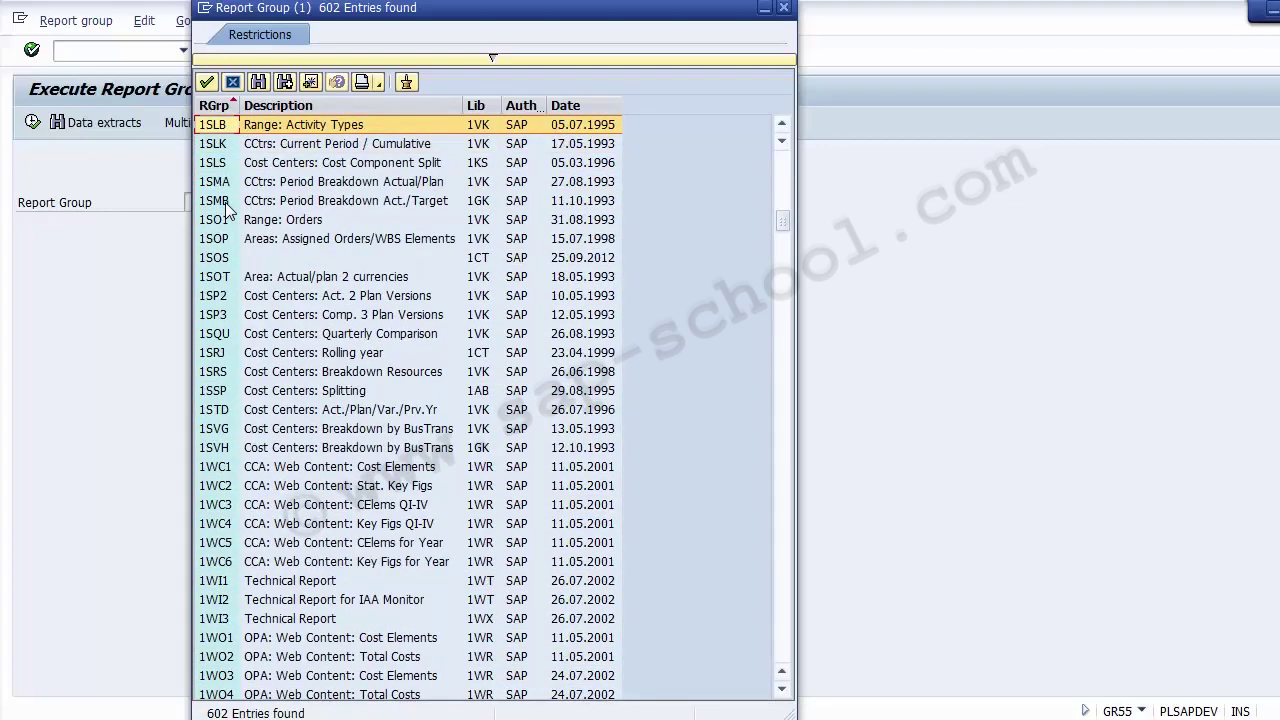
{"action": "key", "text": "Up"}
{"action": "key", "text": "Up"}
{"action": "key", "text": "Up"}
{"action": "key", "text": "Up"}
{"action": "key", "text": "Up"}
{"action": "key", "text": "Up"}
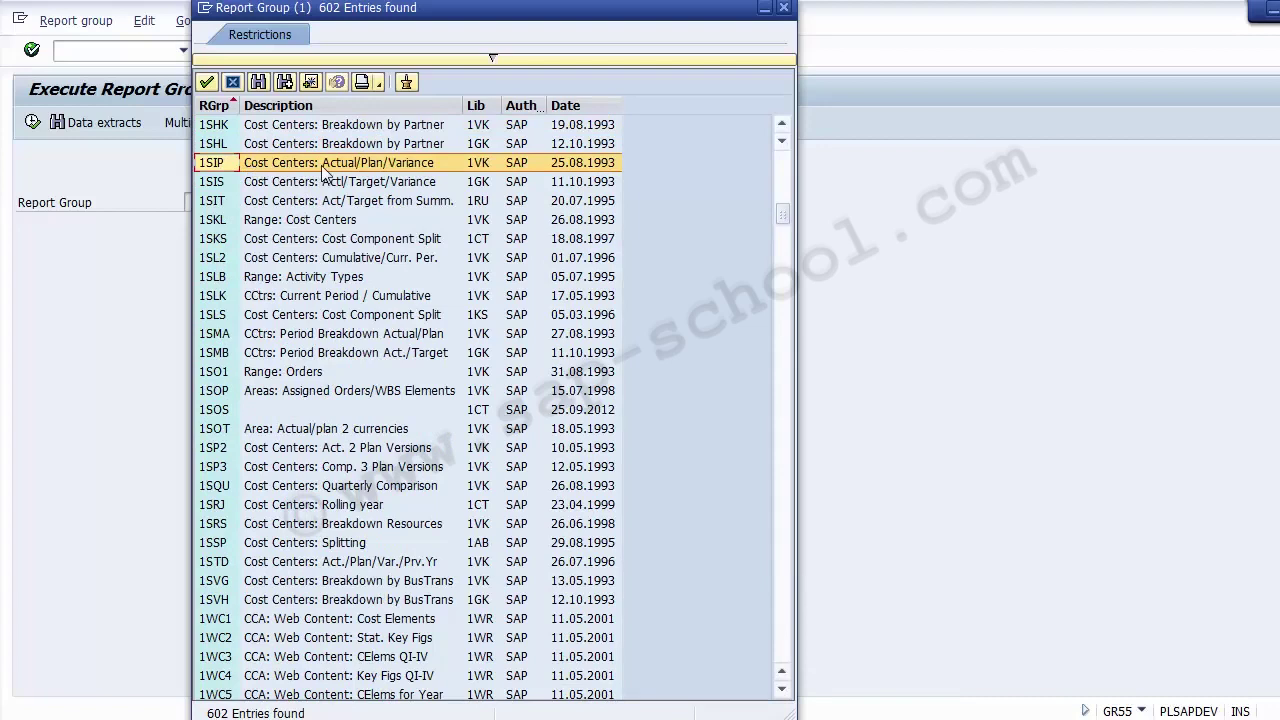
{"action": "double_click", "coordinate": [321, 165]}
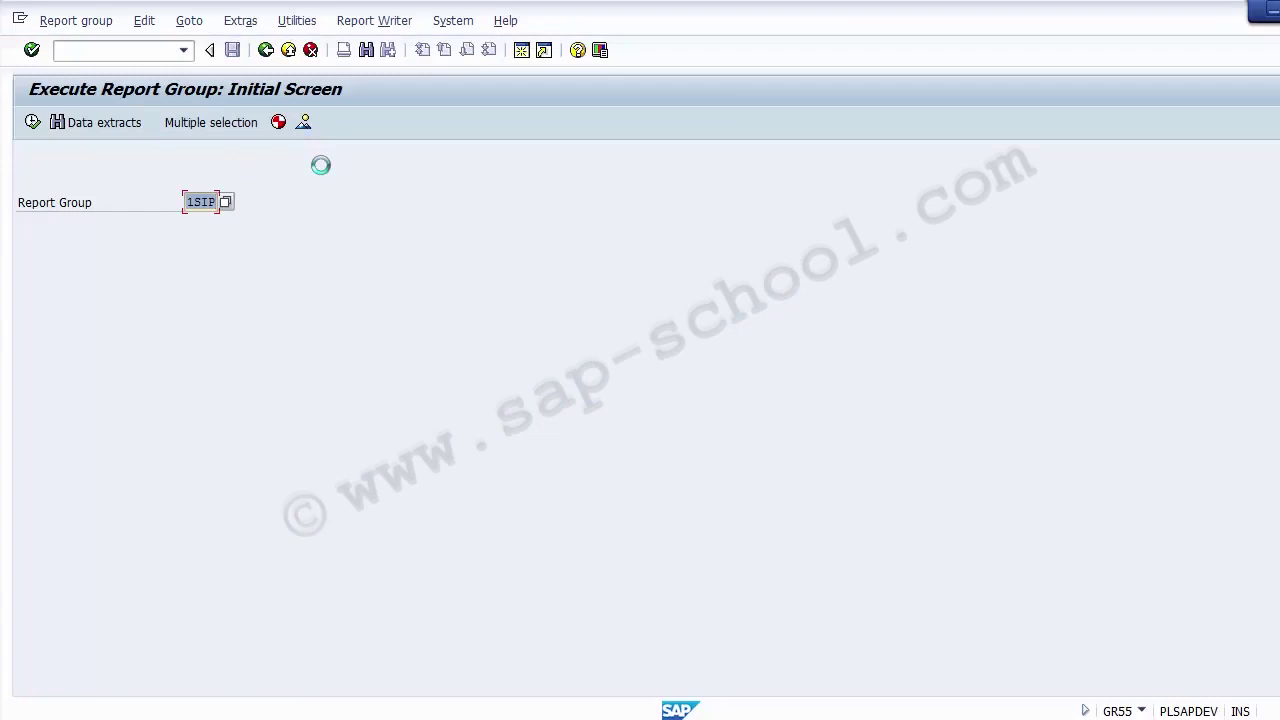
- Execute report group 1SIP to view its selection screen, and return to the initial screen of Execute Report Group
{"action": "left_click", "coordinate": [32, 122]}
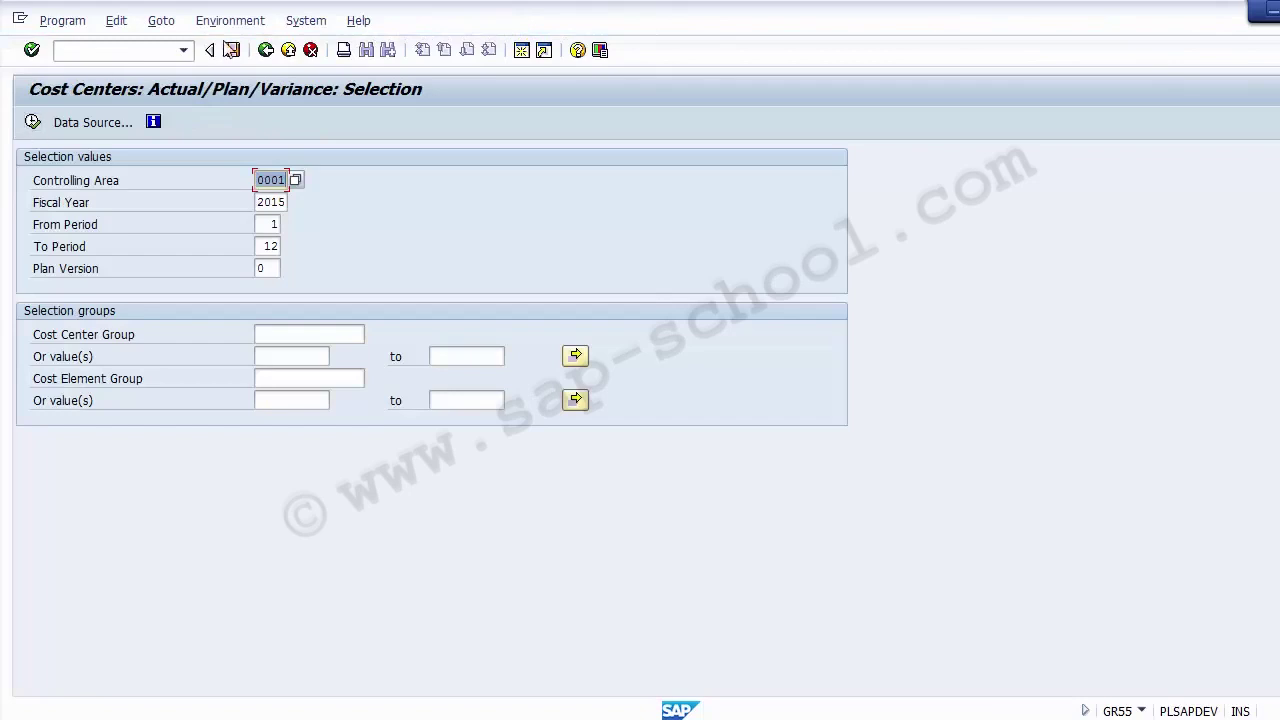
{"action": "left_click", "coordinate": [263, 51]}
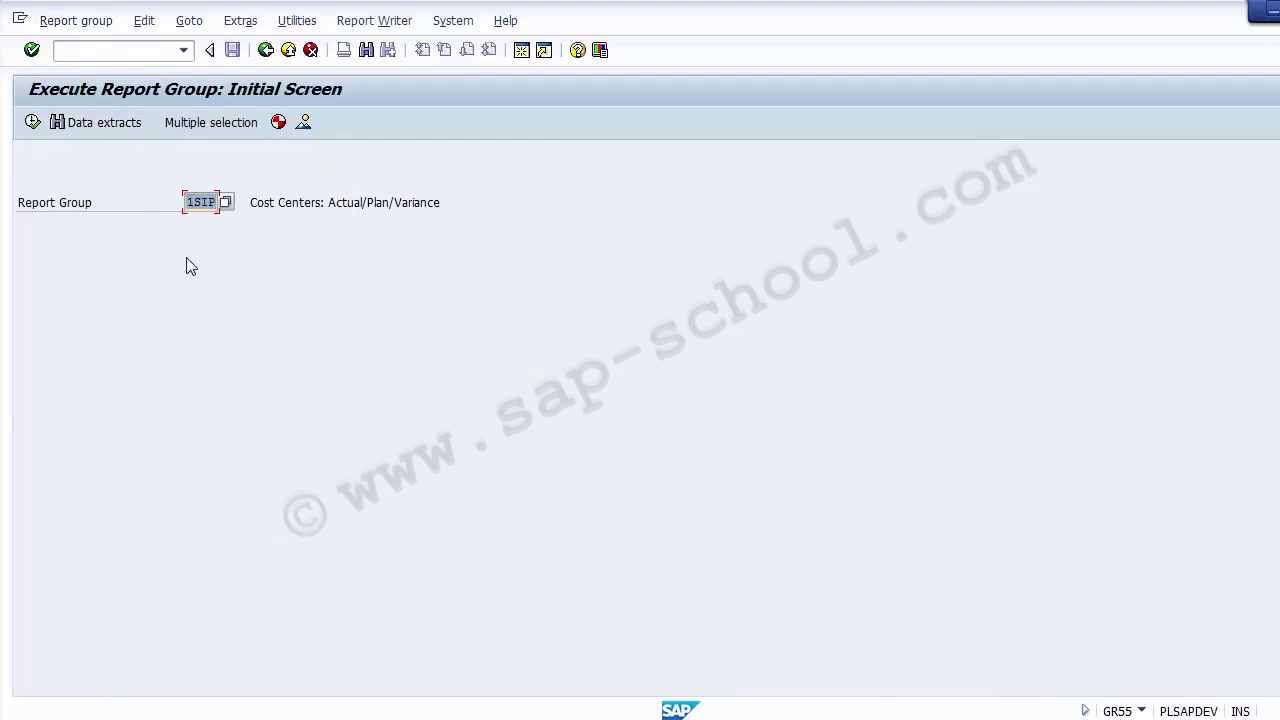
- Open the header of report group 1SIP in display mode
{"action": "left_click", "coordinate": [80, 25]}
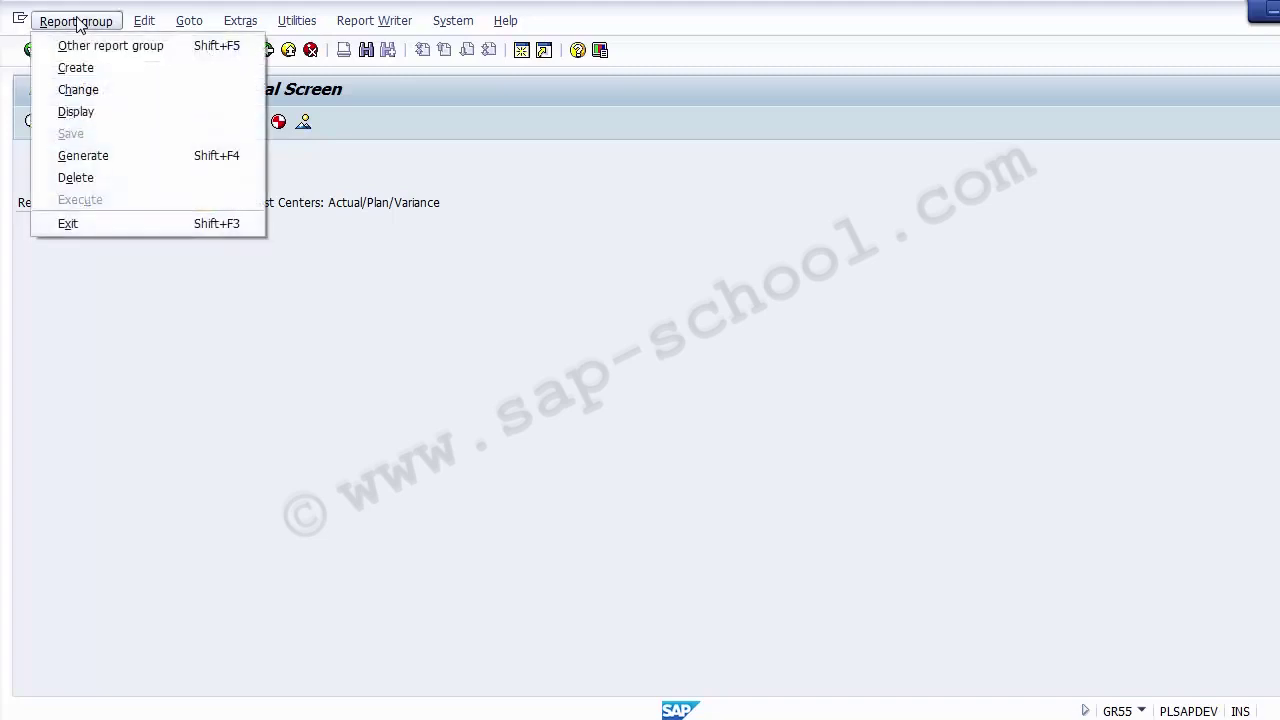
{"action": "left_click", "coordinate": [78, 112]}
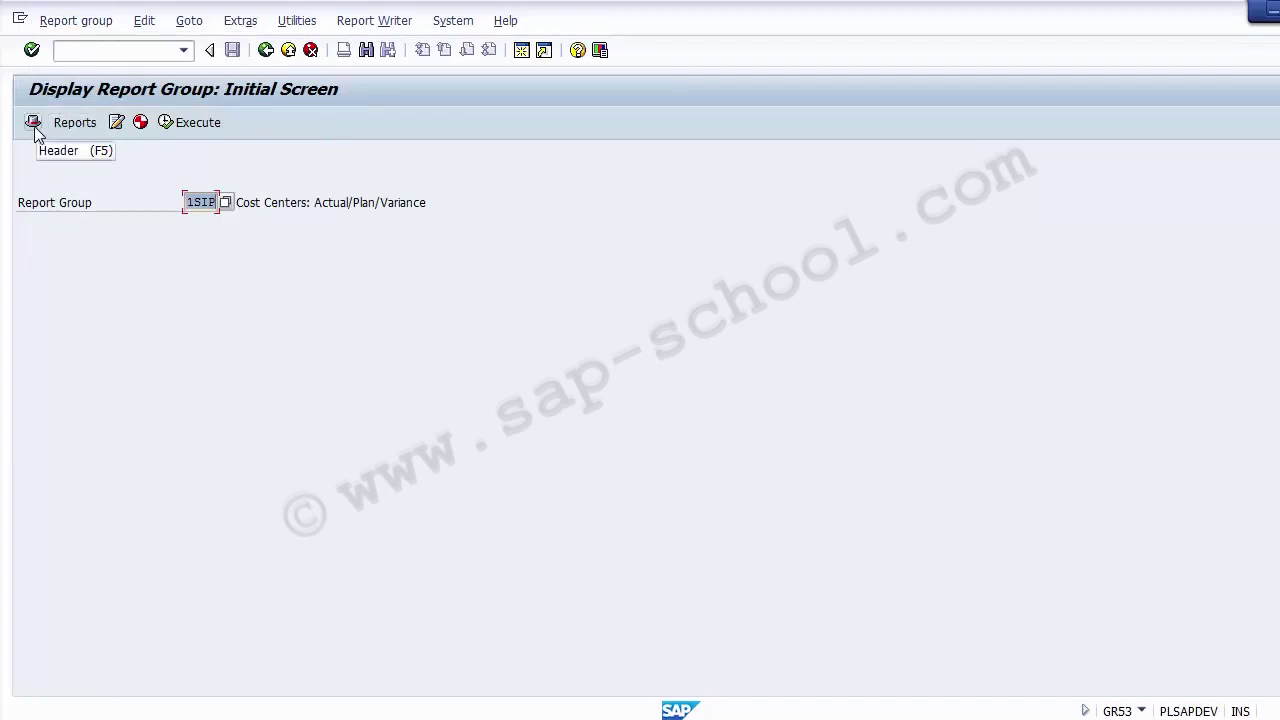
{"action": "left_click", "coordinate": [33, 125]}
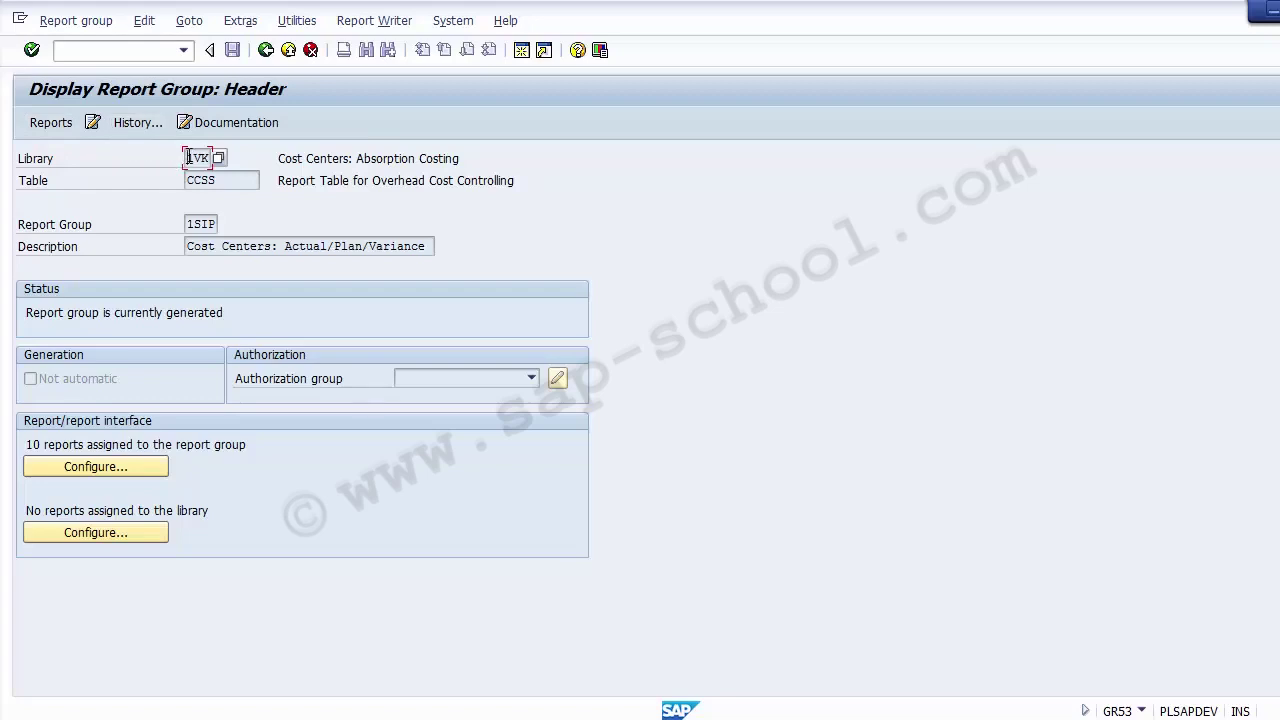
- Examine the header's library, table, report group, status and authorization group fields, and the information on reports assigned to the group
{"action": "left_click_drag", "start_coordinate": [188, 158], "coordinate": [211, 158]}
{"action": "left_click_drag", "start_coordinate": [241, 182], "coordinate": [184, 182]}
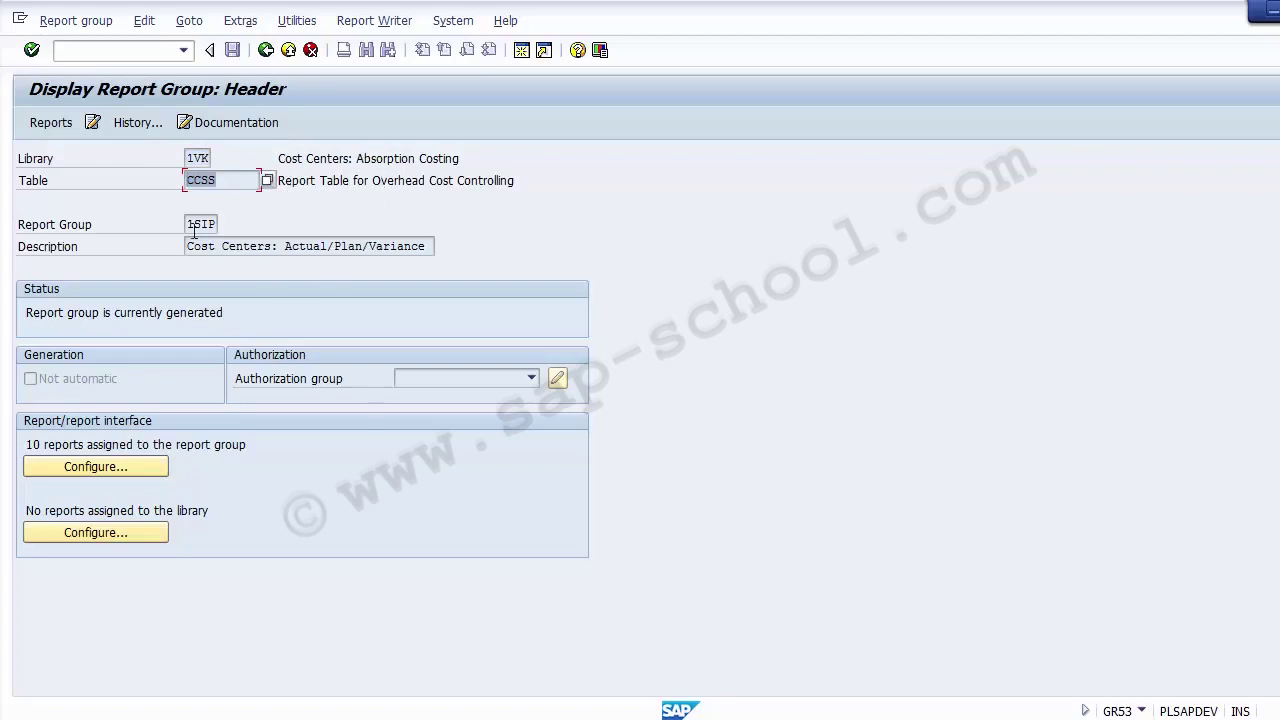
{"action": "left_click_drag", "start_coordinate": [187, 224], "coordinate": [230, 225]}
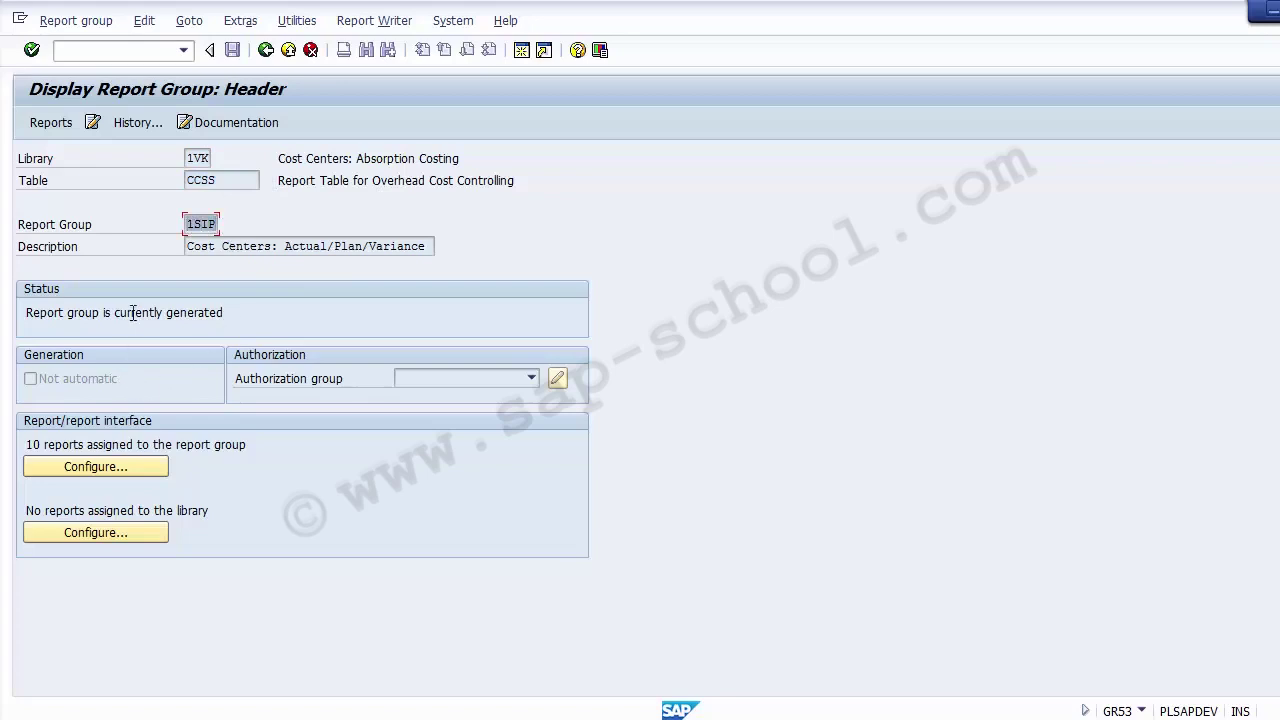
{"action": "left_click", "coordinate": [439, 376]}
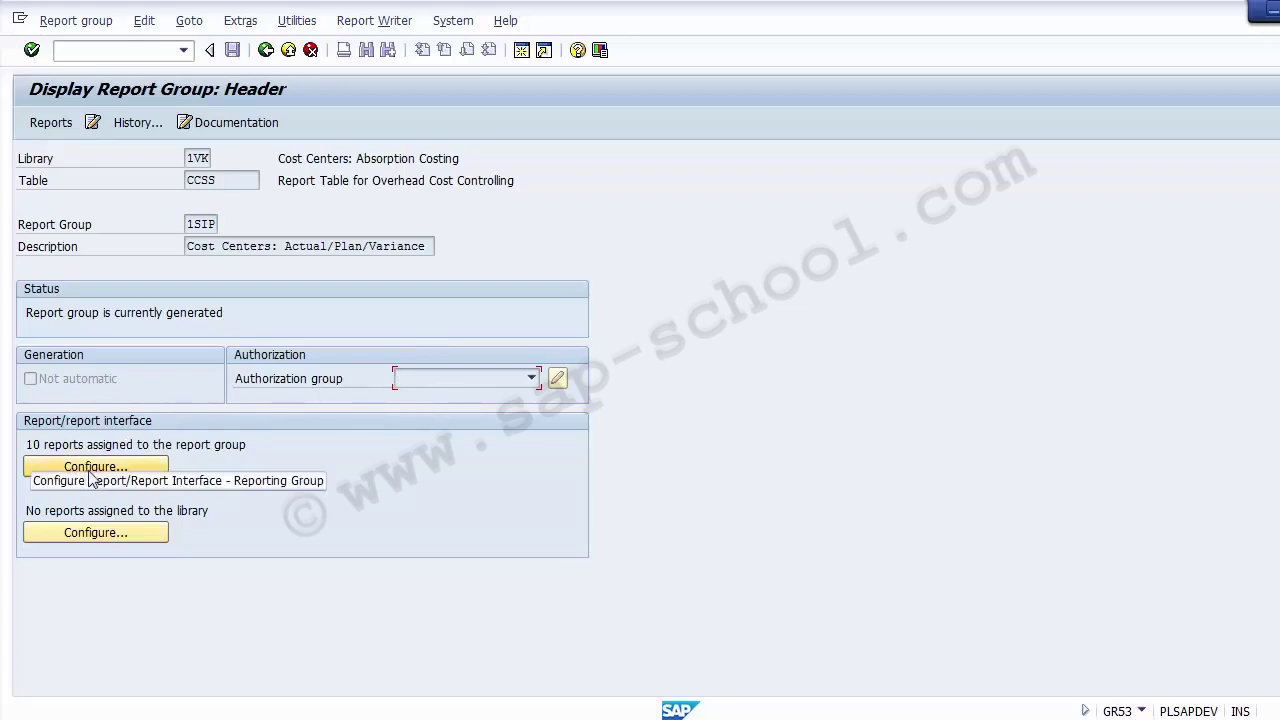
{"action": "left_click", "coordinate": [36, 445]}
{"action": "left_click_drag", "start_coordinate": [36, 445], "coordinate": [266, 458]}
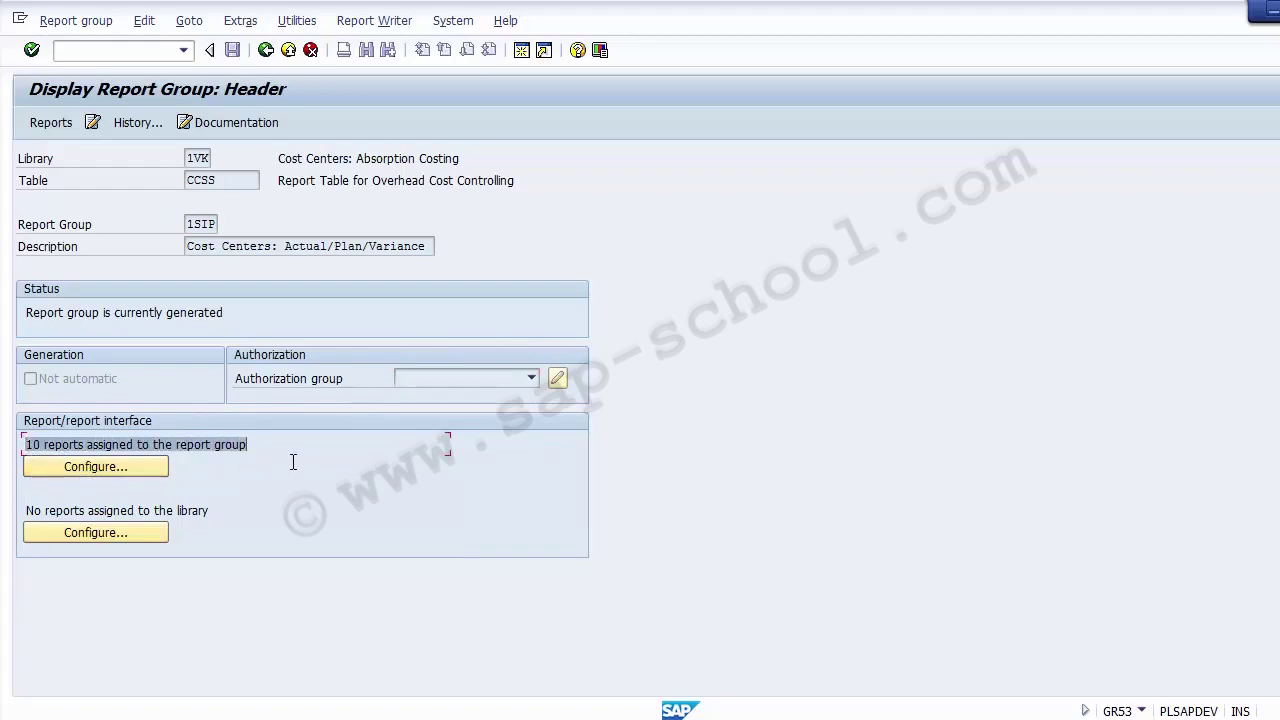
{"action": "left_click", "coordinate": [338, 308]}
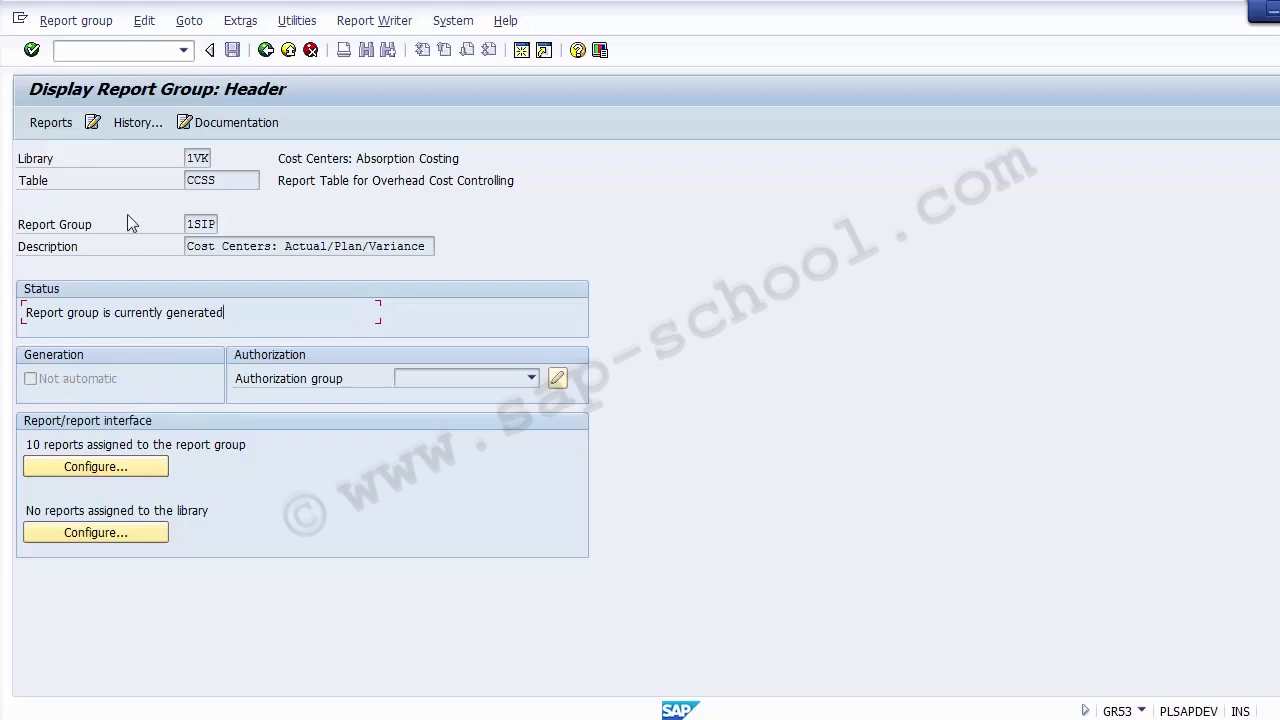
{"action": "left_click_drag", "start_coordinate": [229, 180], "coordinate": [186, 181]}
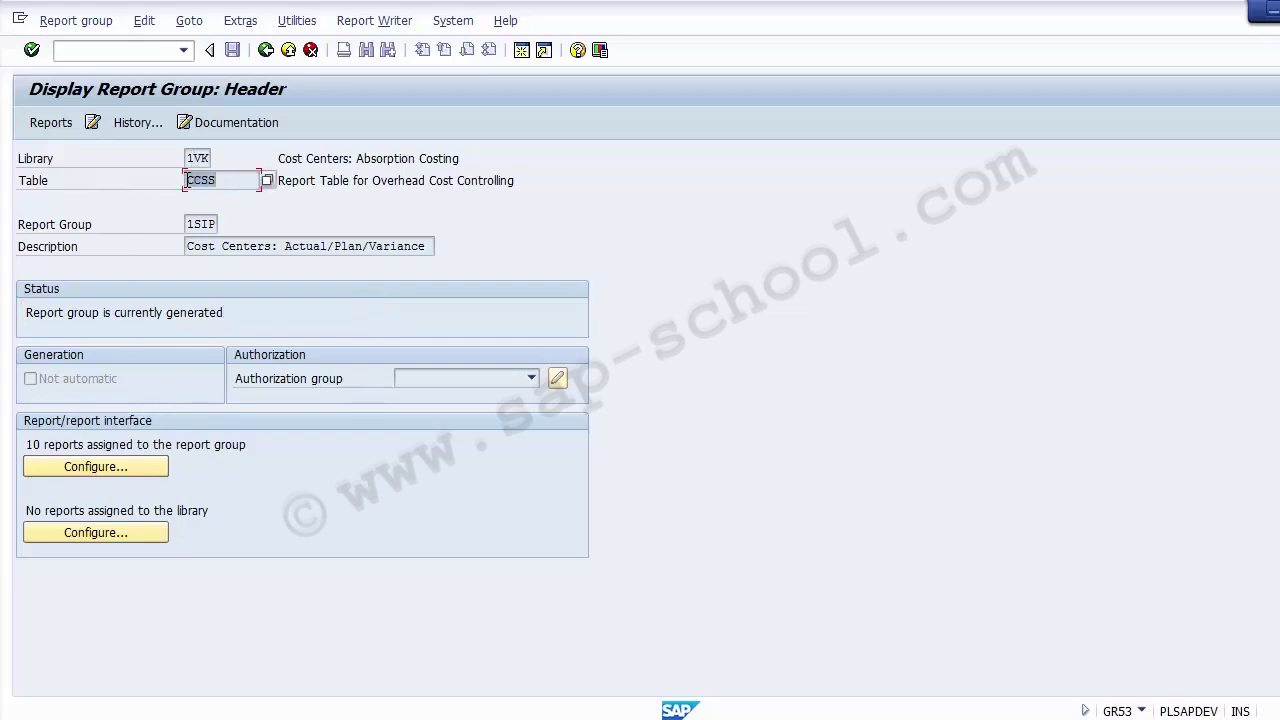
- List the receiver reports assigned to the report group, show and hide their technical names, and close the list
{"action": "left_click", "coordinate": [85, 470]}
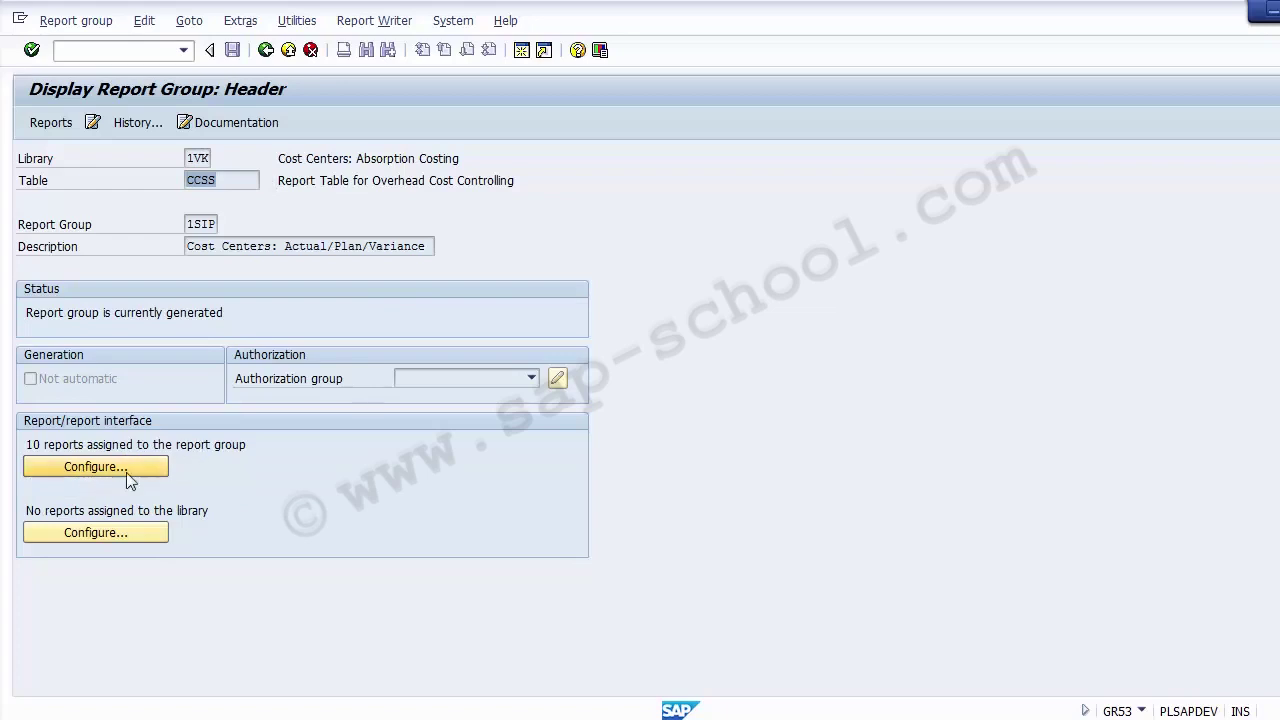
{"action": "left_click", "coordinate": [126, 472]}
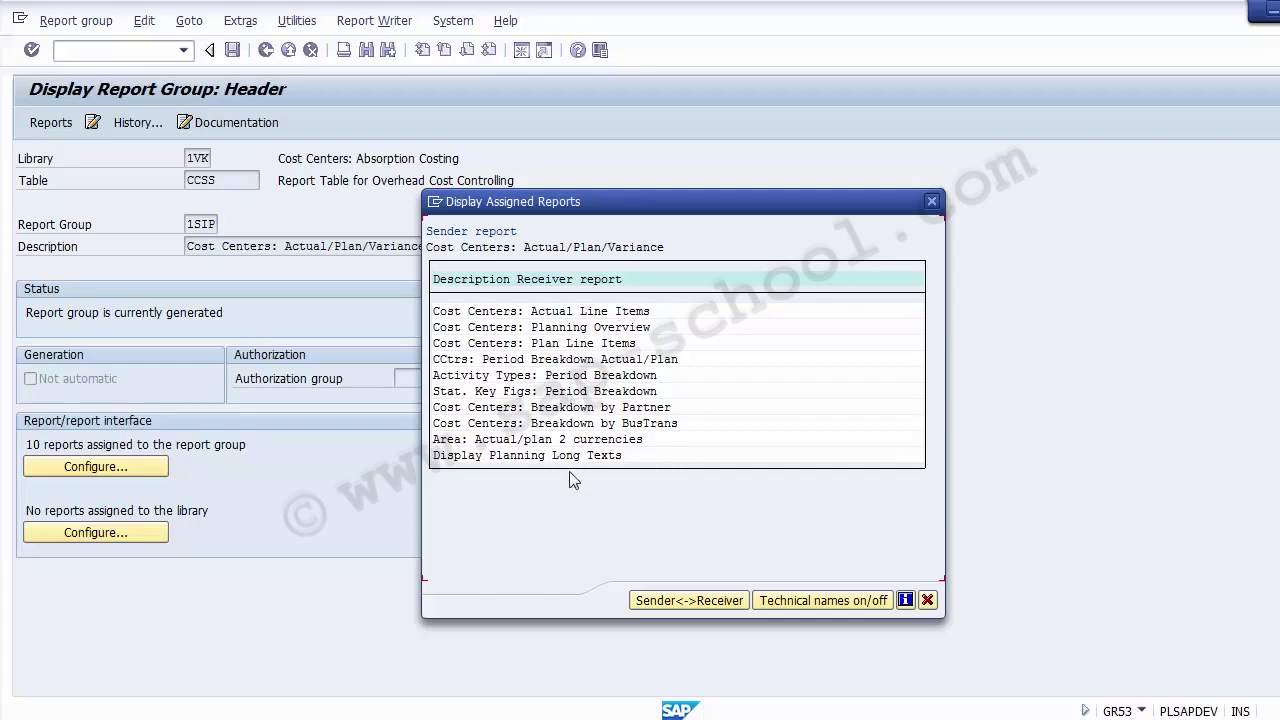
{"action": "left_click", "coordinate": [806, 603]}
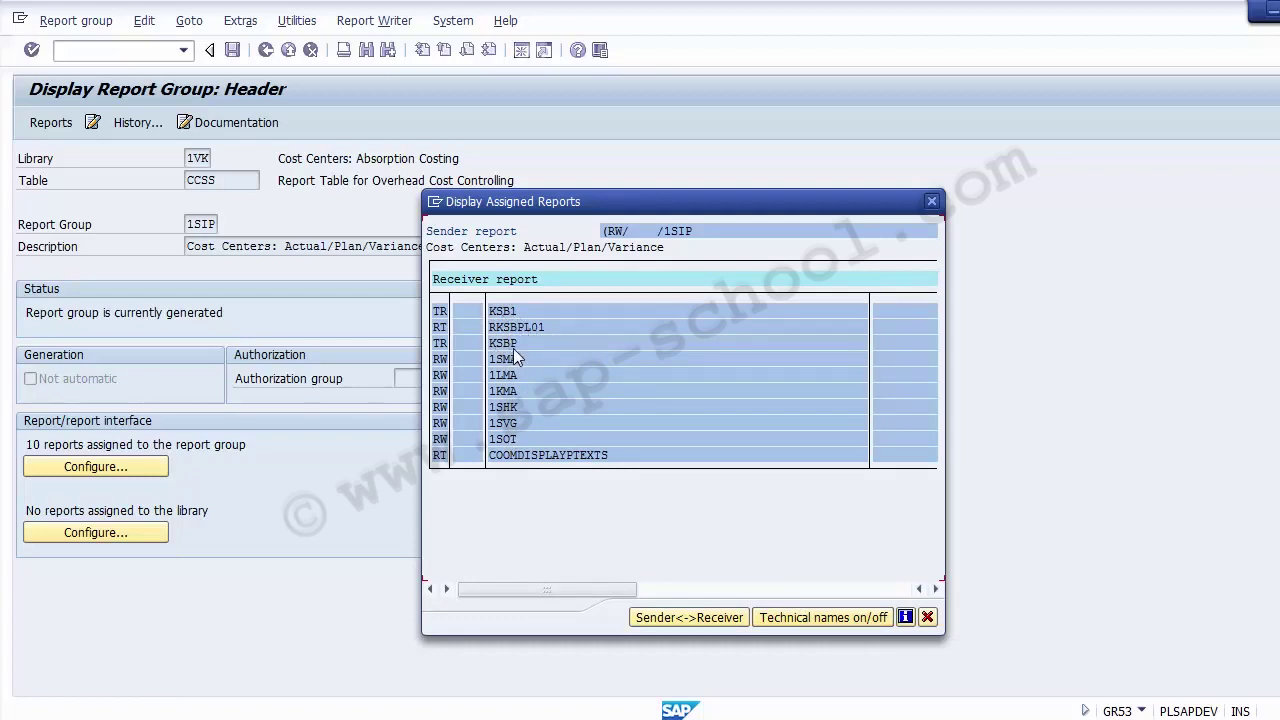
{"action": "left_click", "coordinate": [789, 620]}
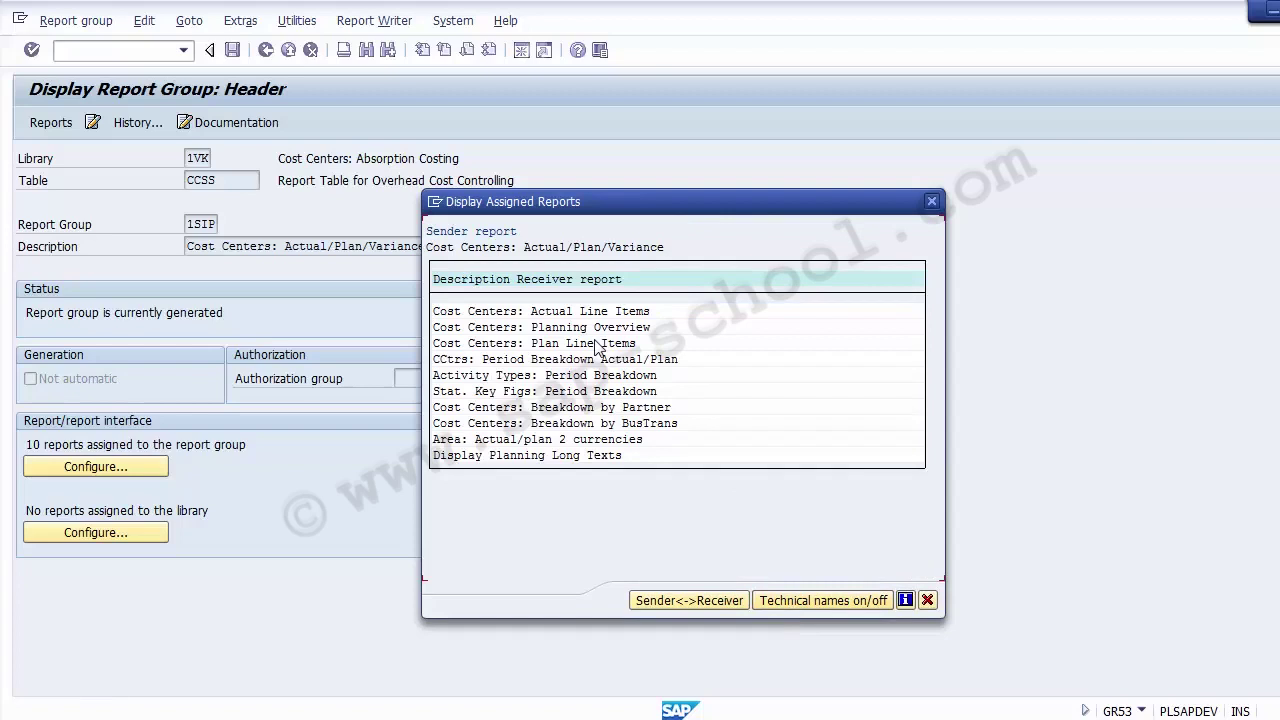
{"action": "left_click", "coordinate": [927, 600]}
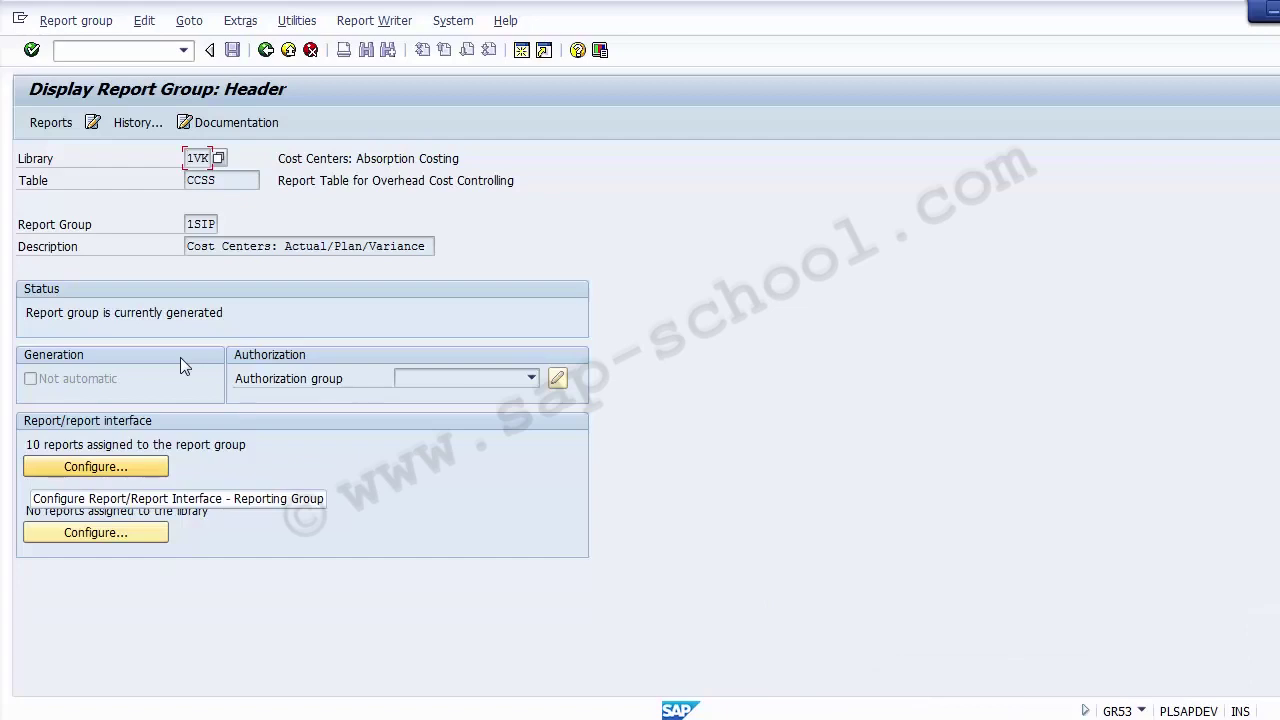
- Display the reports in report group 1SIP, examine the report's name, description and status, and return to the SAP Easy Access menu
{"action": "left_click", "coordinate": [48, 125]}
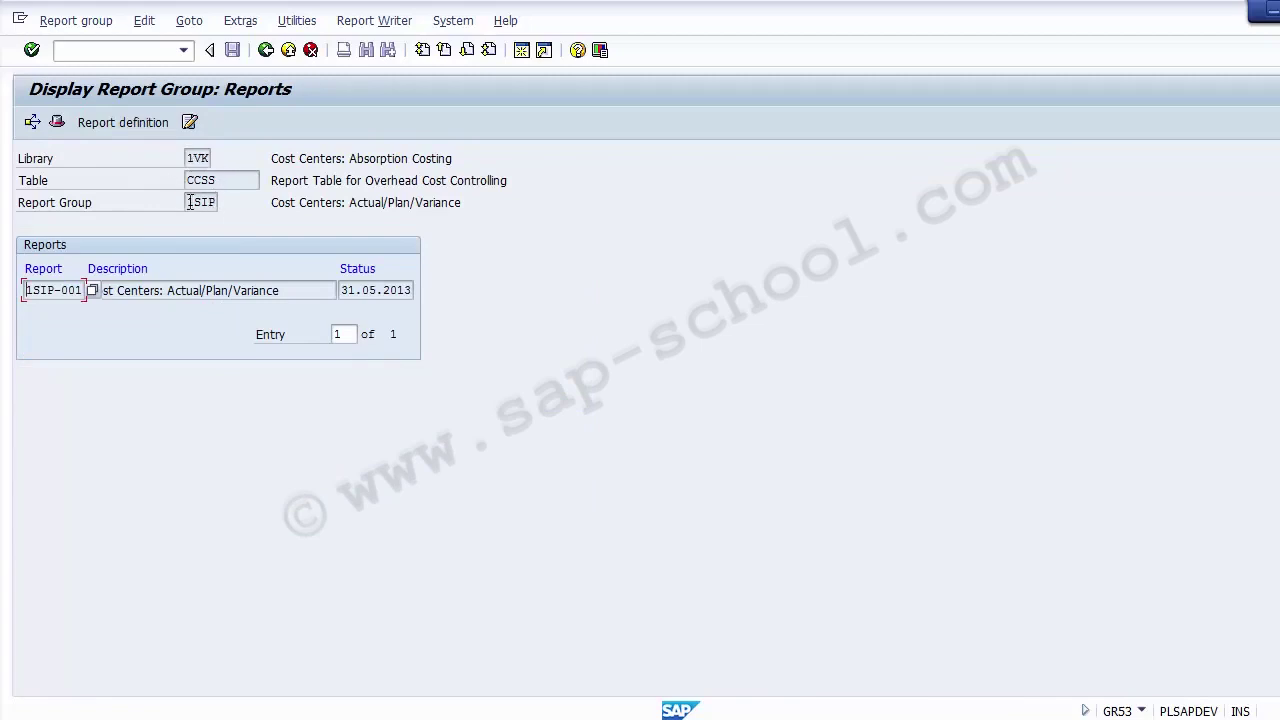
{"action": "left_click_drag", "start_coordinate": [190, 201], "coordinate": [215, 204]}
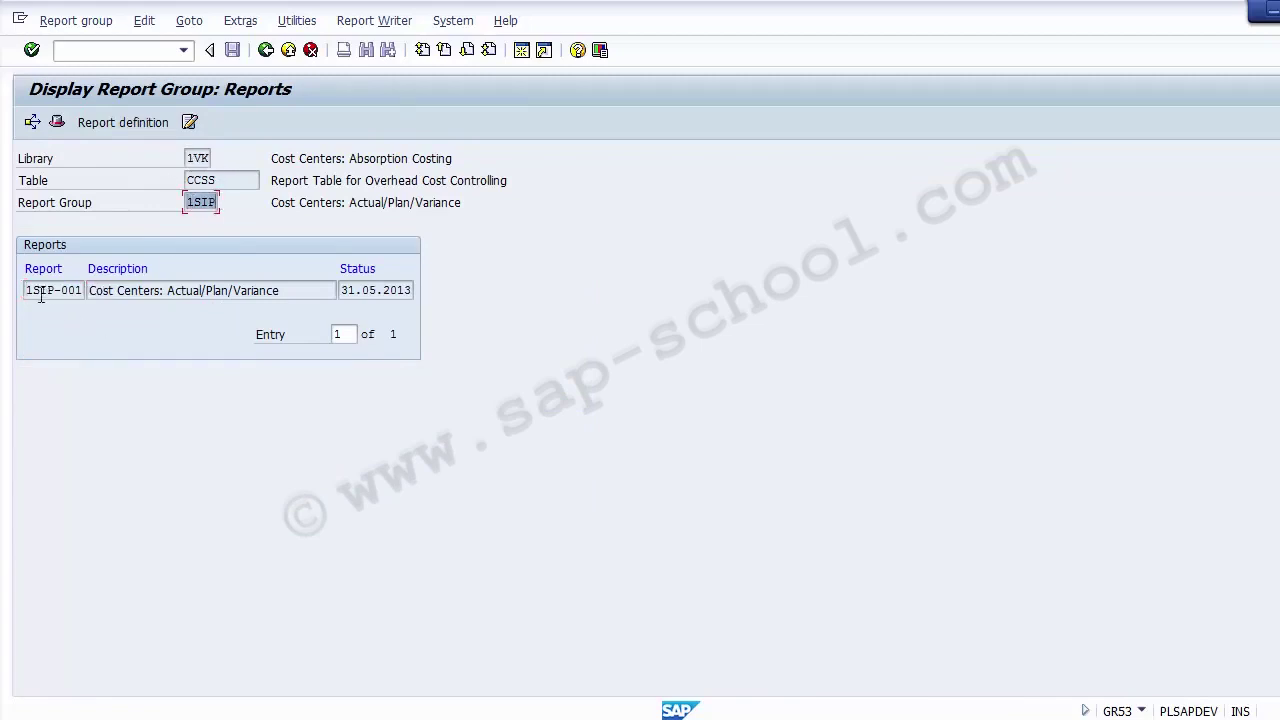
{"action": "left_click_drag", "start_coordinate": [26, 290], "coordinate": [91, 290]}
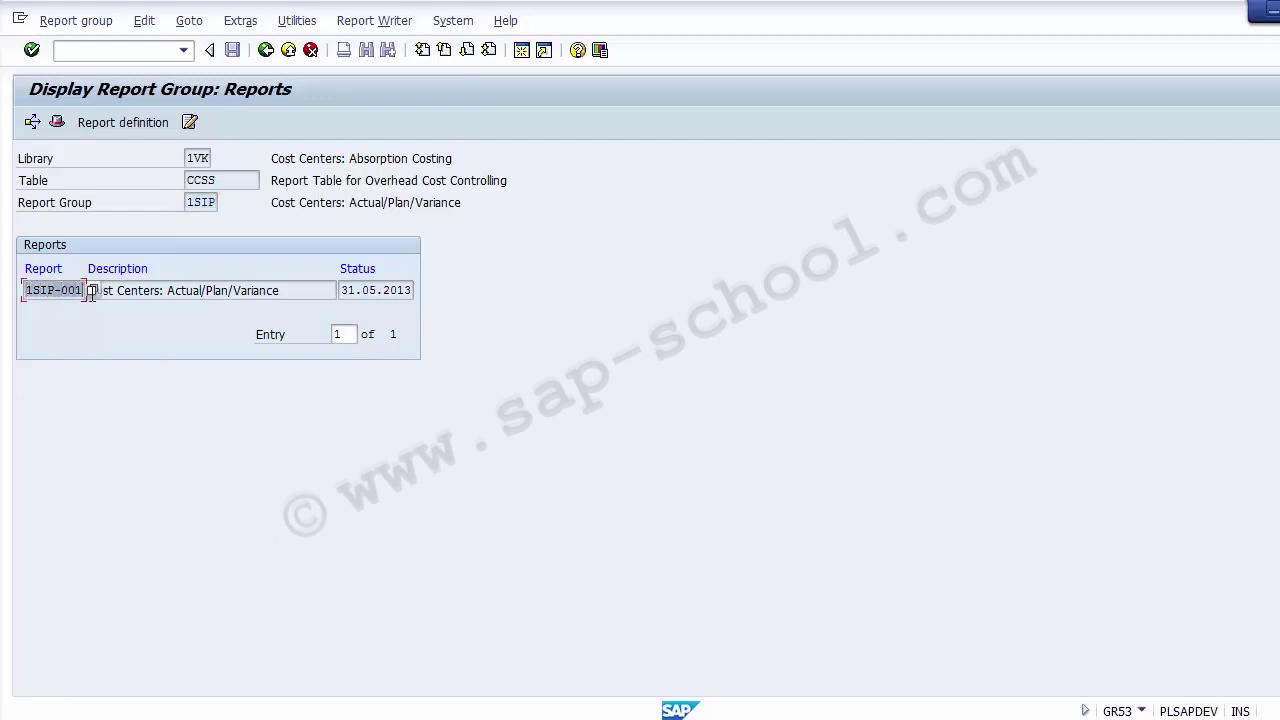
{"action": "left_click_drag", "start_coordinate": [279, 290], "coordinate": [130, 290]}
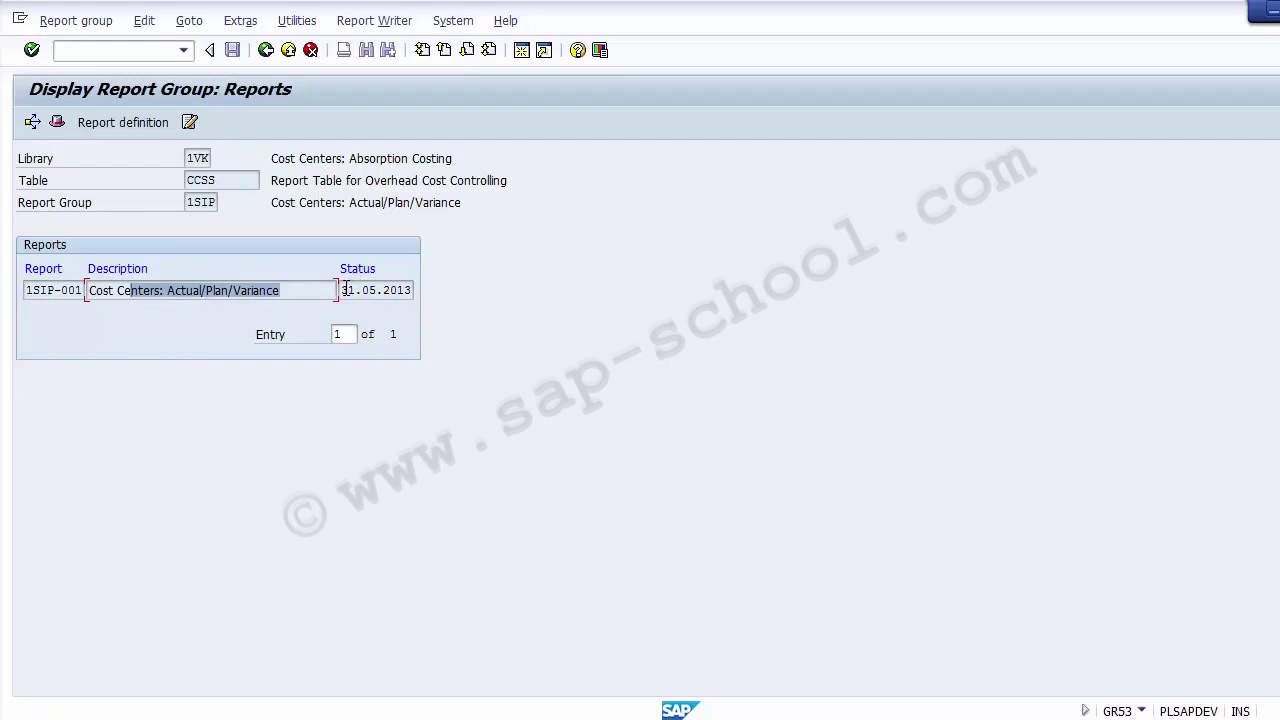
{"action": "left_click_drag", "start_coordinate": [342, 290], "coordinate": [421, 290]}
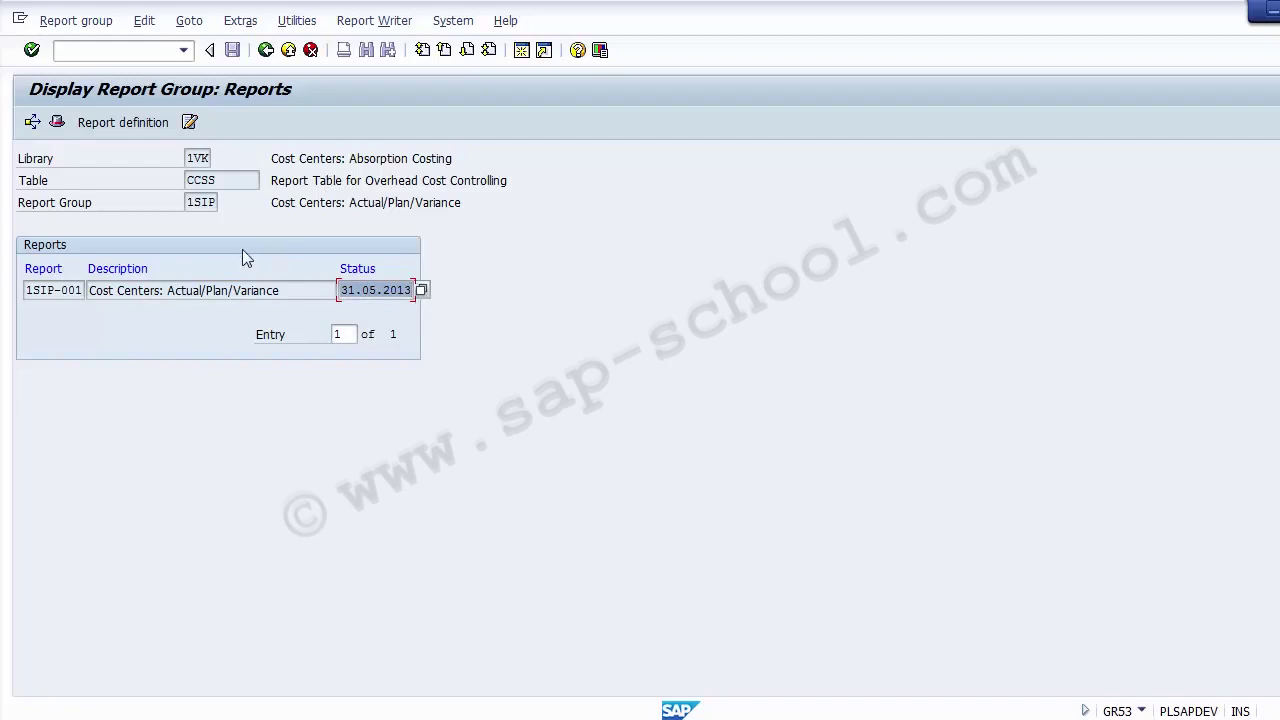
{"action": "left_click", "coordinate": [266, 50]}
{"action": "left_click", "coordinate": [266, 50]}
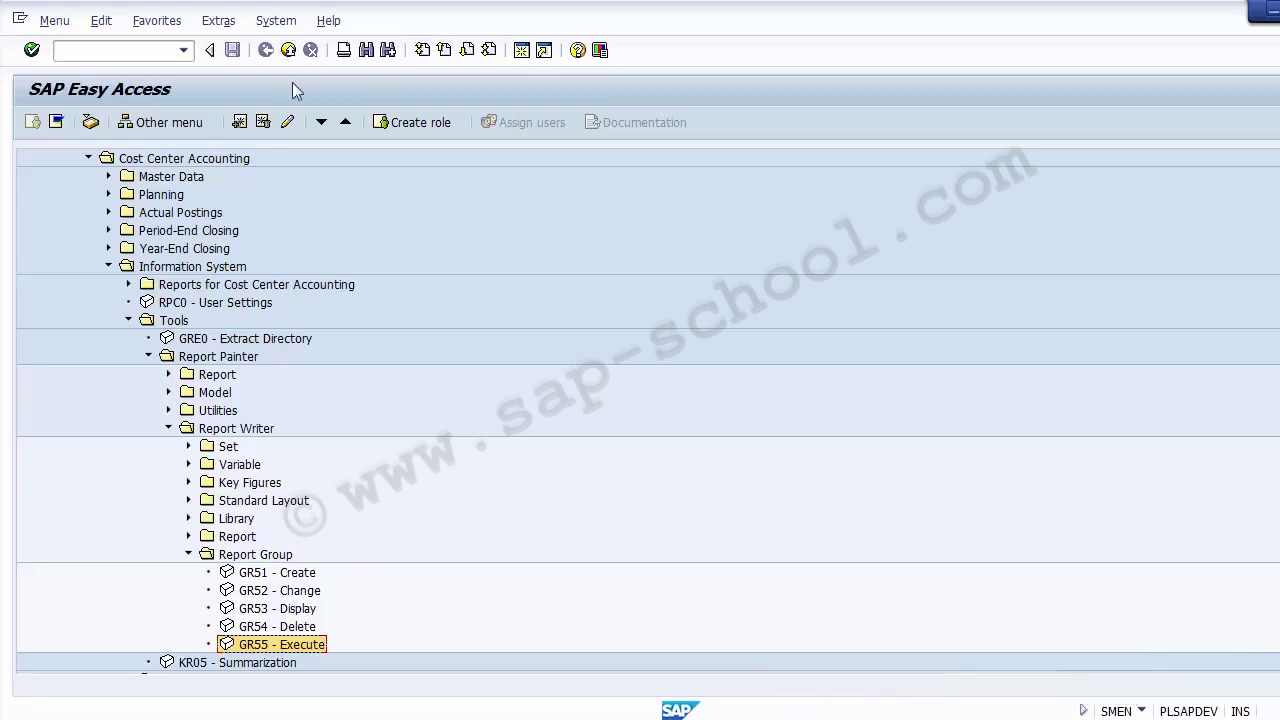
- Execute report group 1SIP through transaction GR55 for controlling area 1000 and fiscal year 2014
{"action": "double_click", "coordinate": [252, 645]}
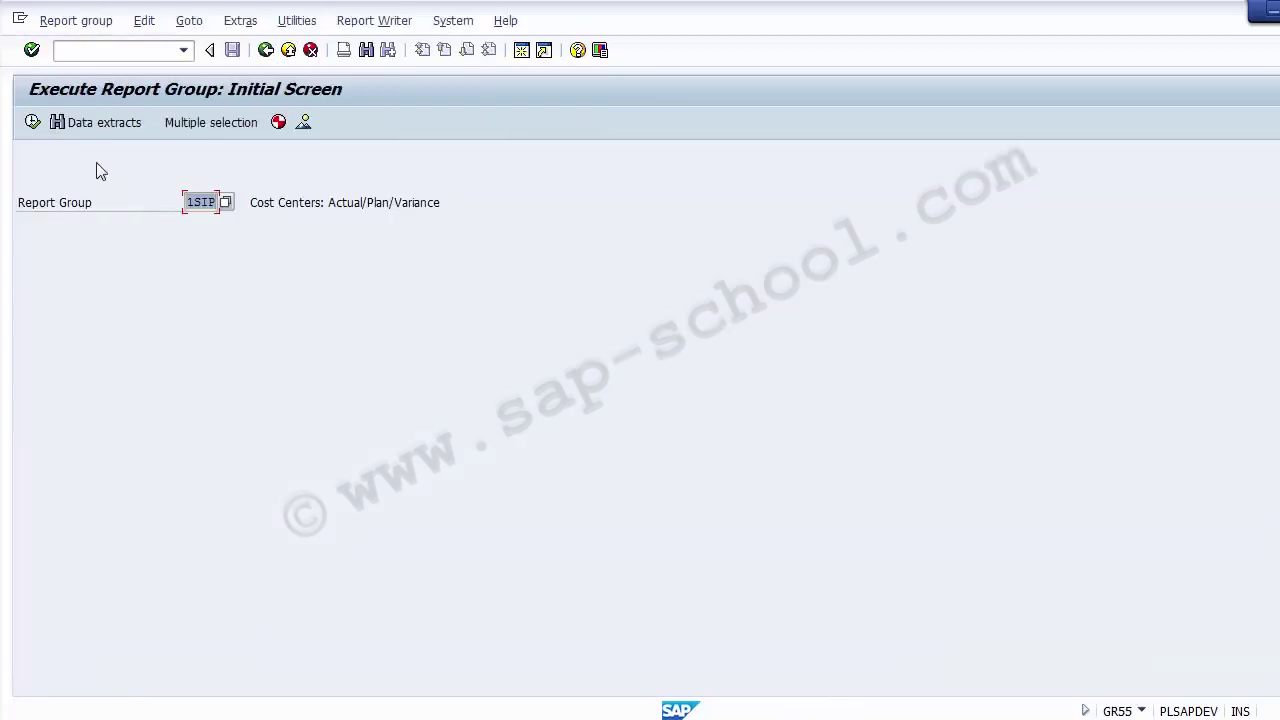
{"action": "left_click", "coordinate": [33, 122]}
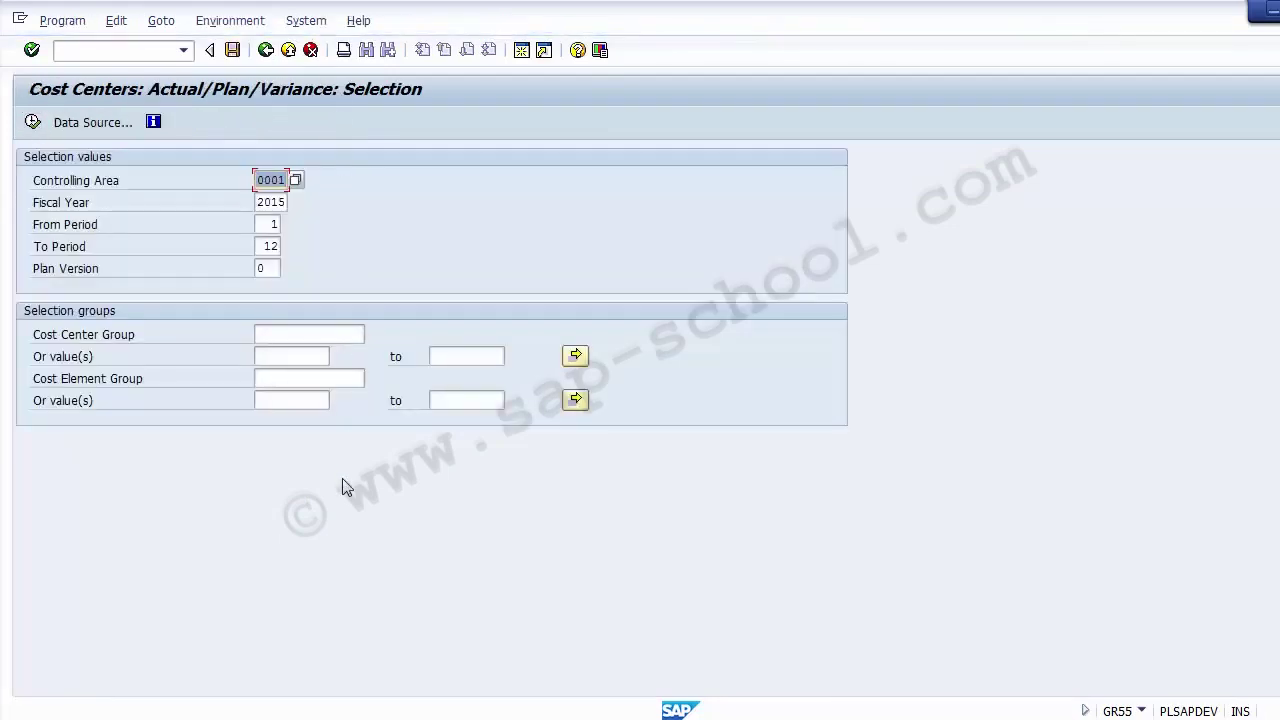
{"action": "type", "text": "1000"}
{"action": "left_click", "coordinate": [281, 202]}
{"action": "type", "text": "2014"}
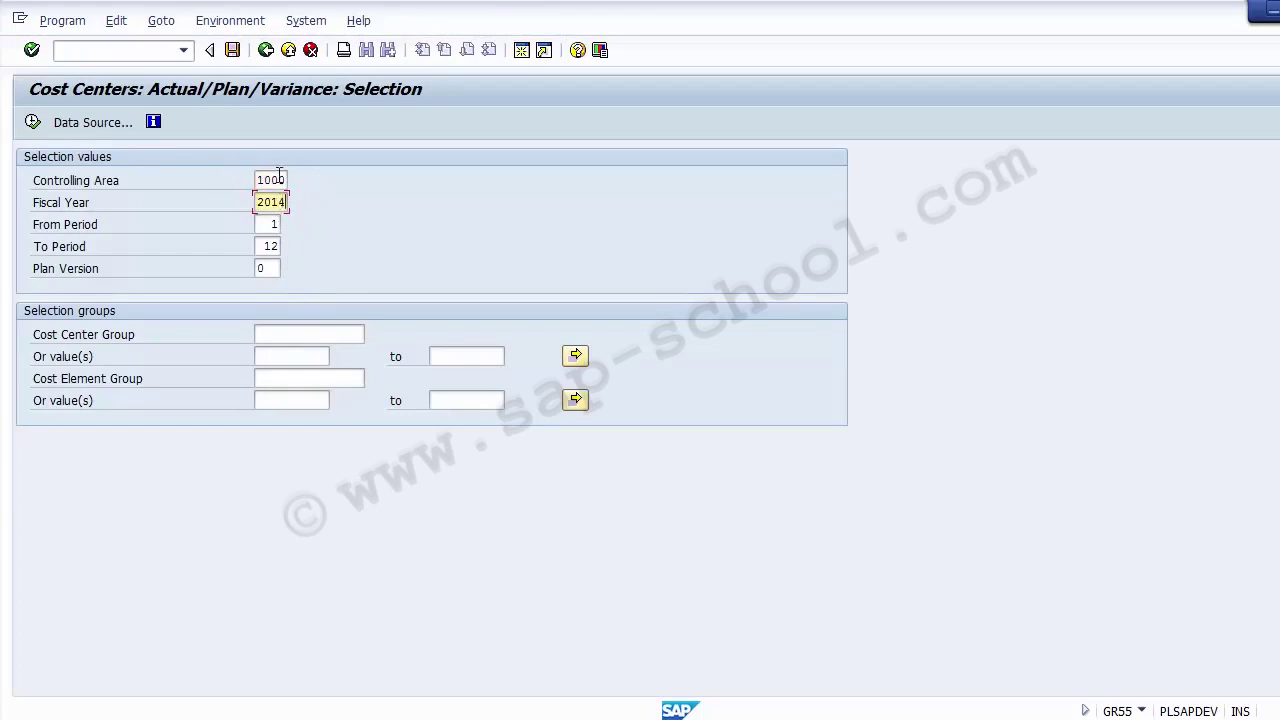
{"action": "left_click", "coordinate": [276, 226]}
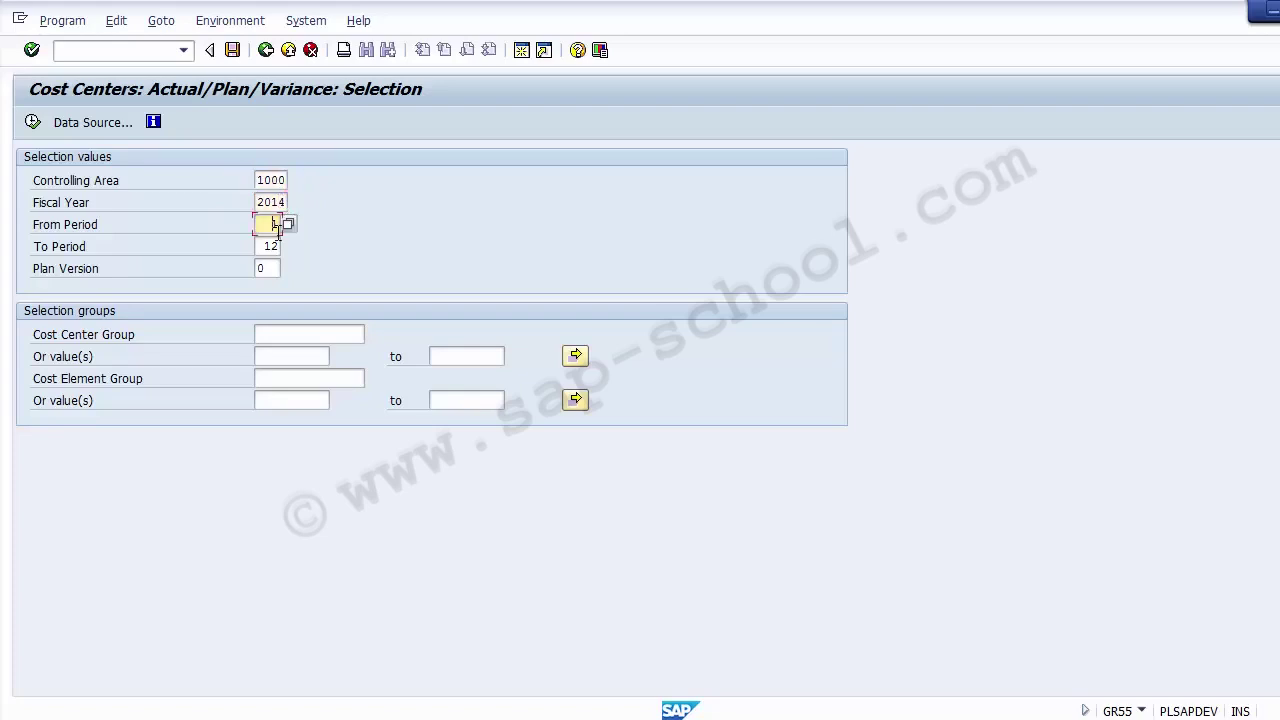
{"action": "left_click", "coordinate": [33, 122]}
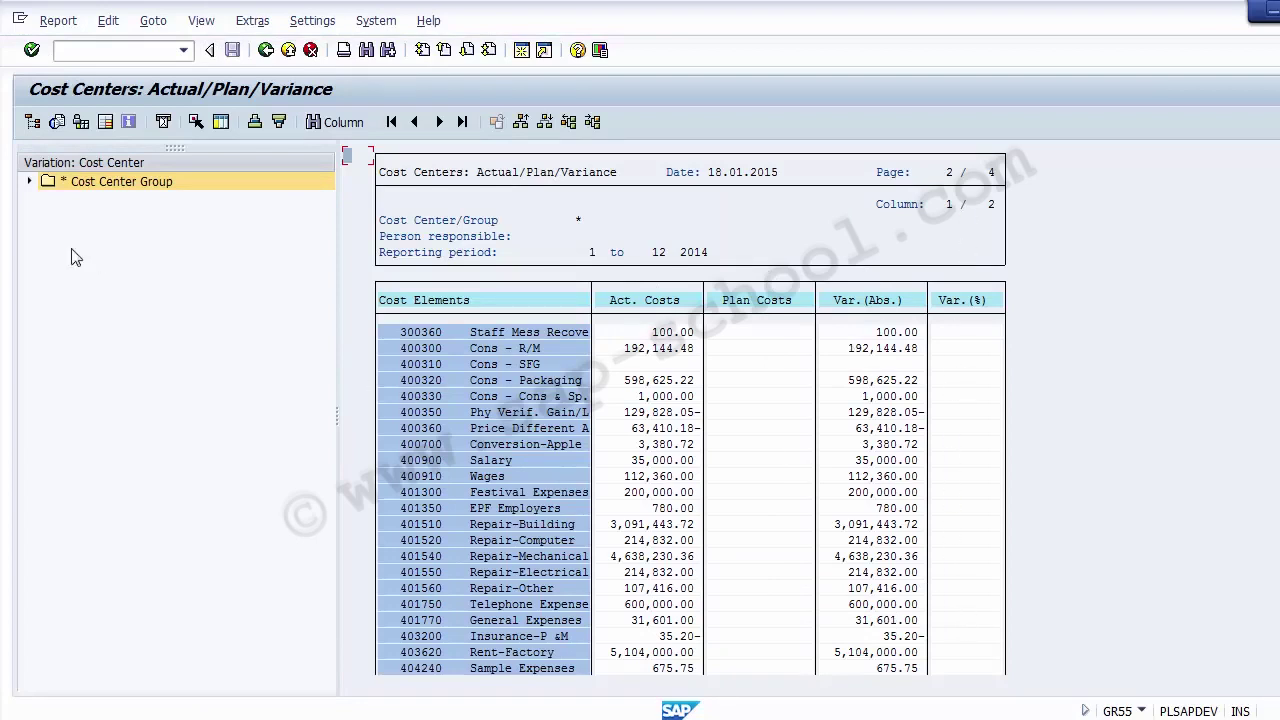
- Expand the cost center group and view the costs of cost centers 101000 Common - Unit 1 and 101010 Capsule
{"action": "left_click", "coordinate": [31, 183]}
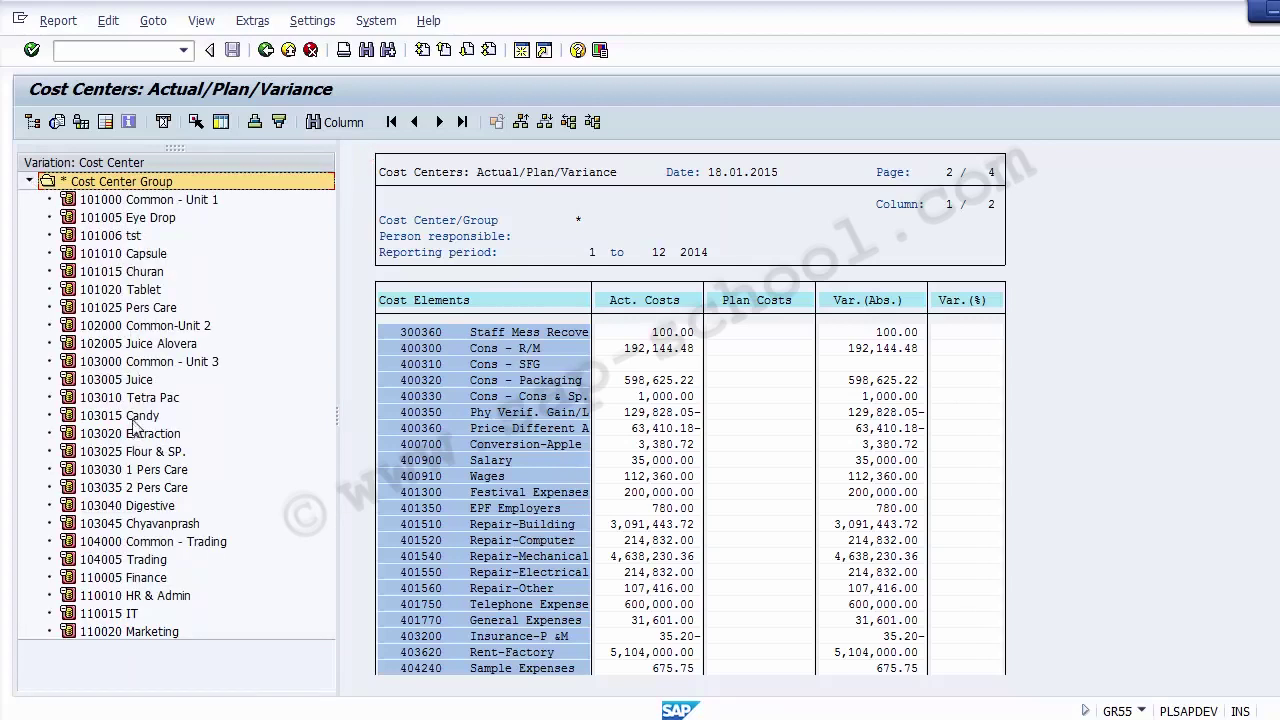
{"action": "left_click", "coordinate": [129, 204]}
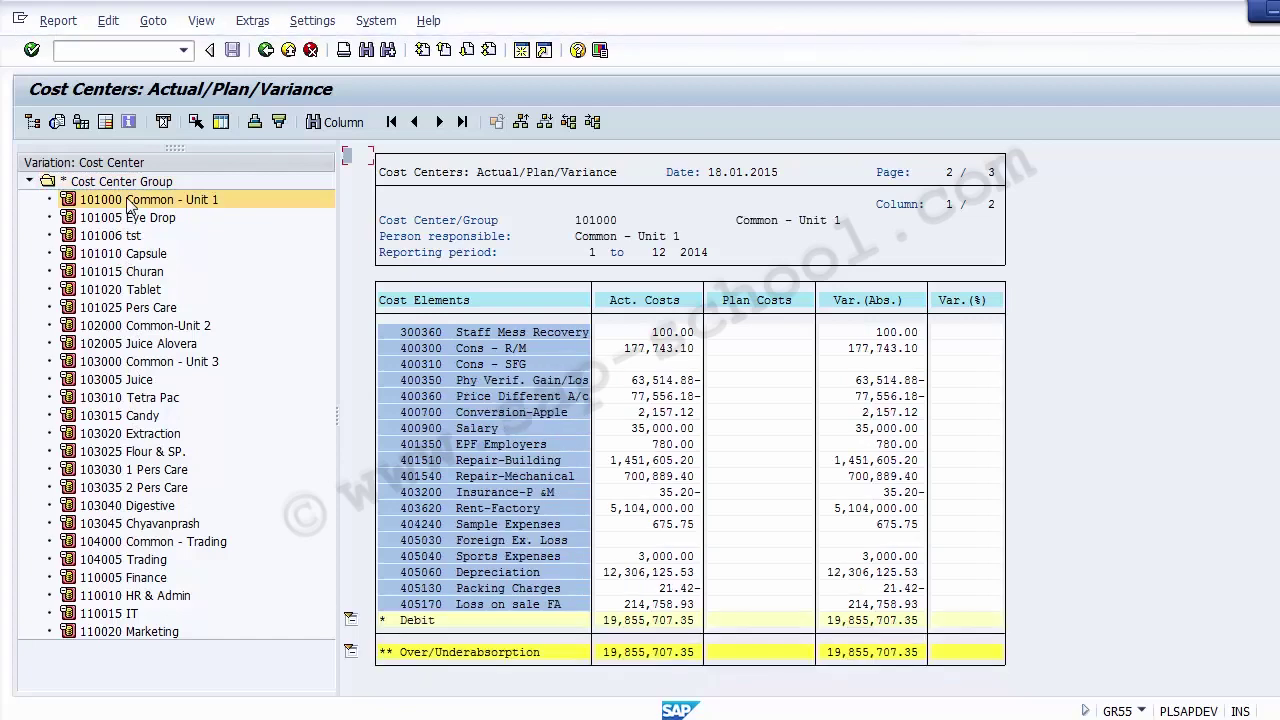
{"action": "left_click", "coordinate": [129, 254]}
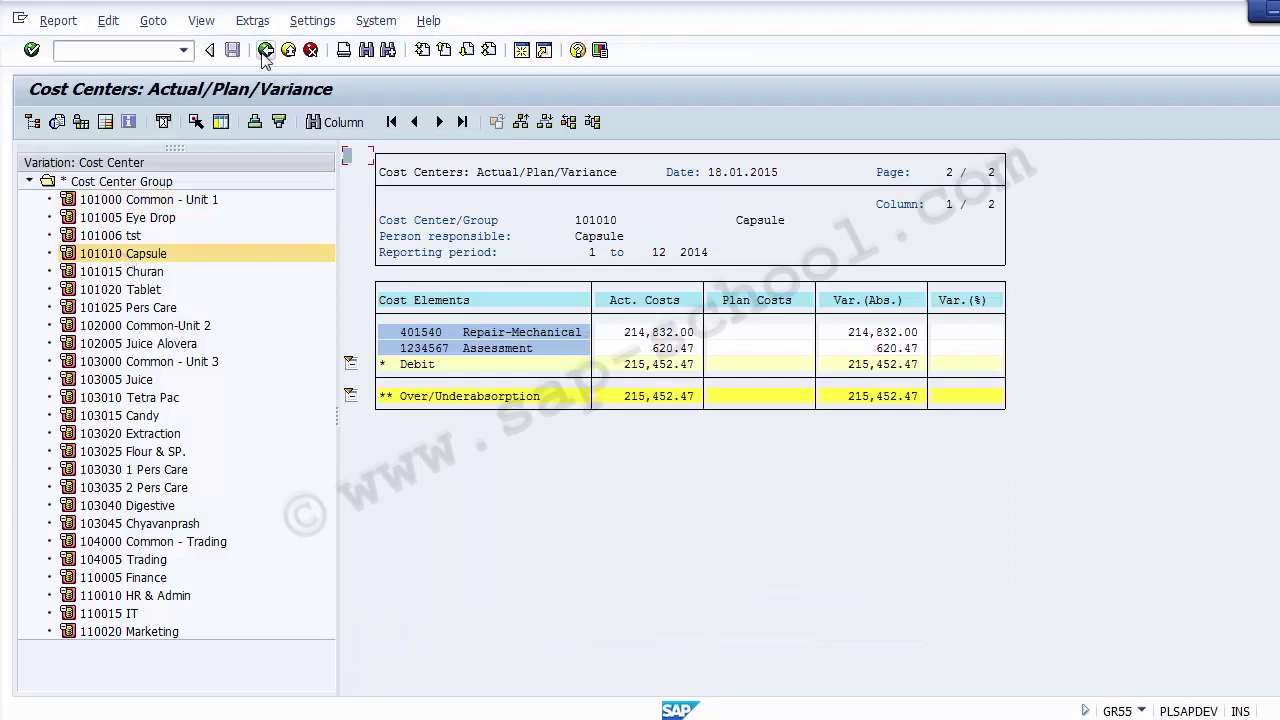
- Exit the report to the Execute Report Group initial screen and run report group 1SIP again with the same selection values
{"action": "left_click", "coordinate": [265, 51]}
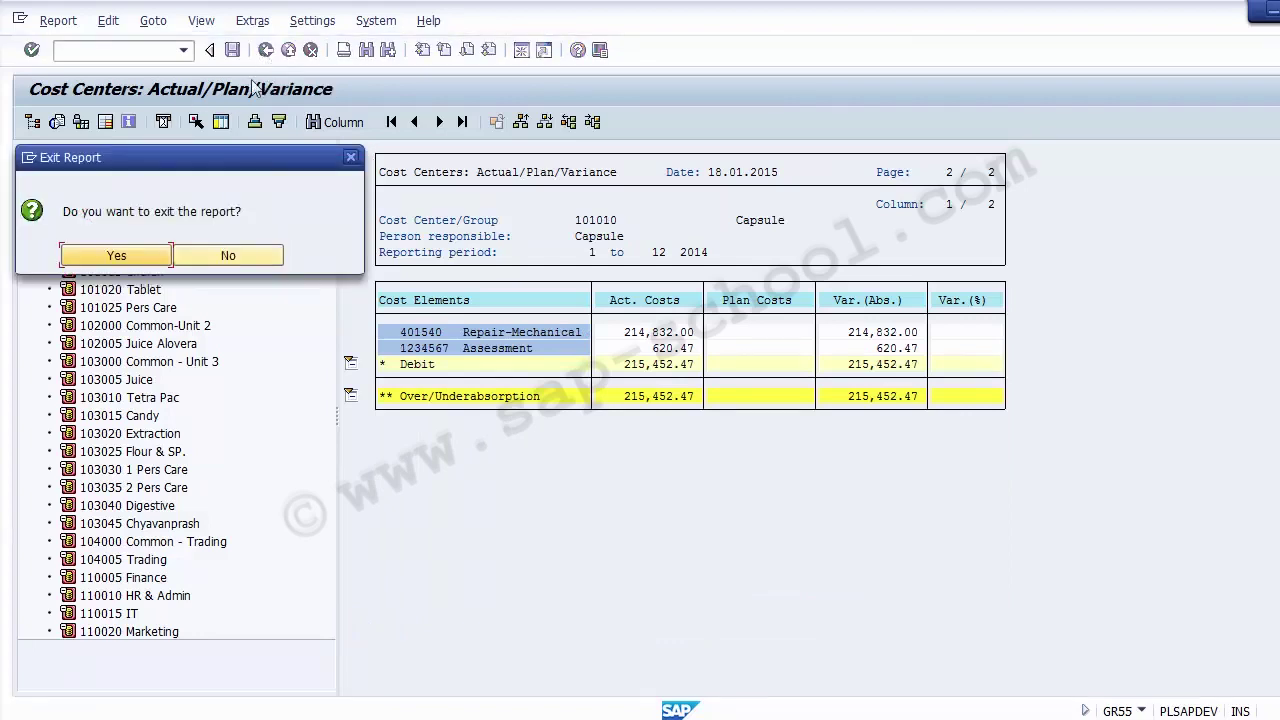
{"action": "left_click", "coordinate": [111, 256]}
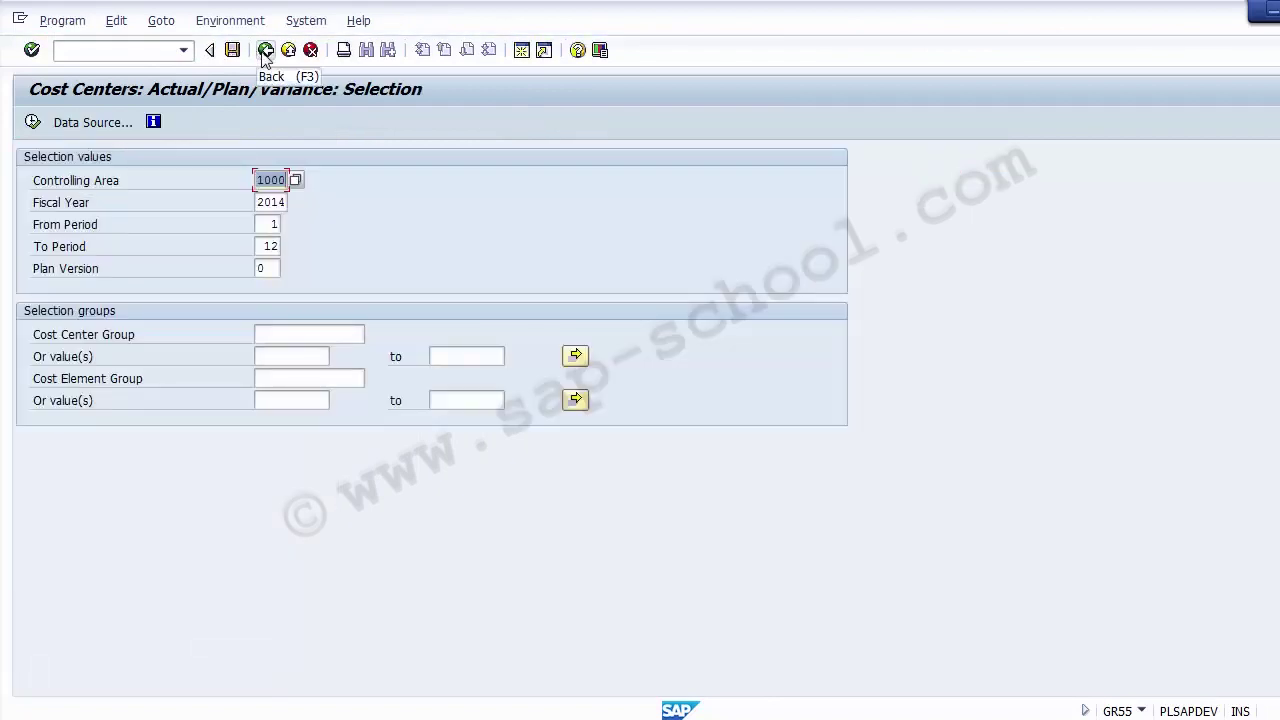
{"action": "left_click", "coordinate": [265, 52]}
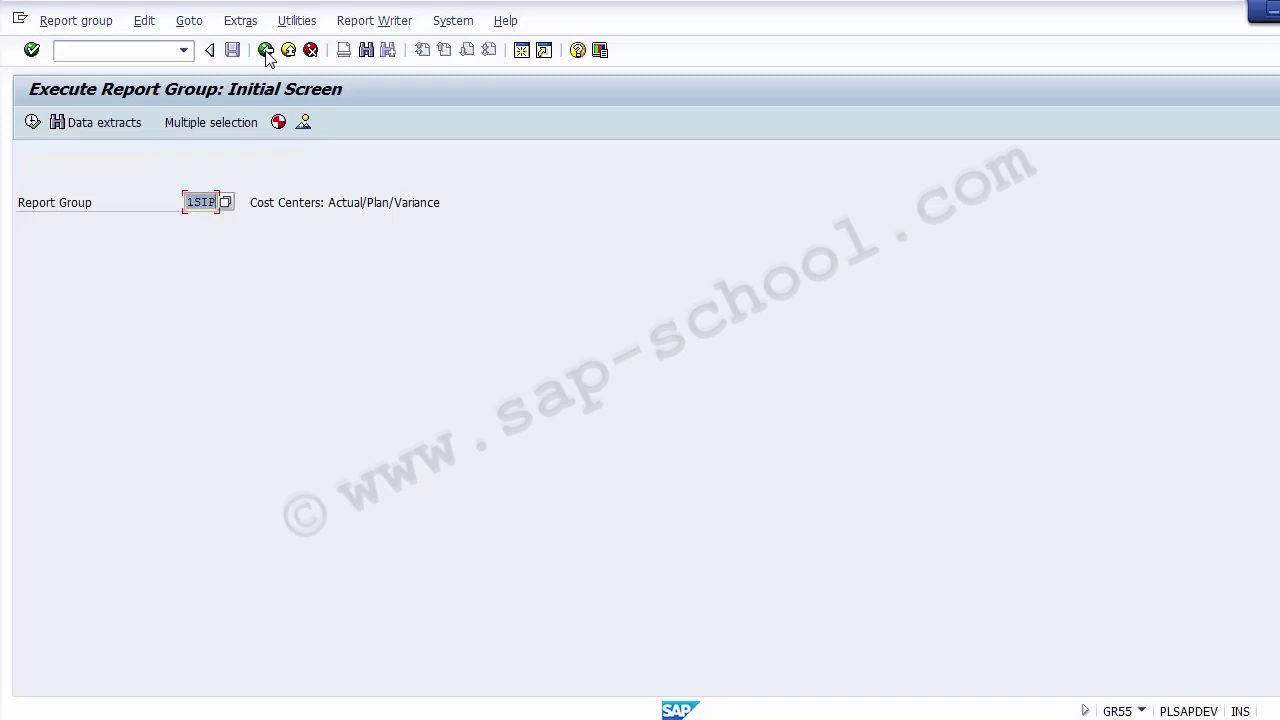
{"action": "left_click", "coordinate": [266, 51]}
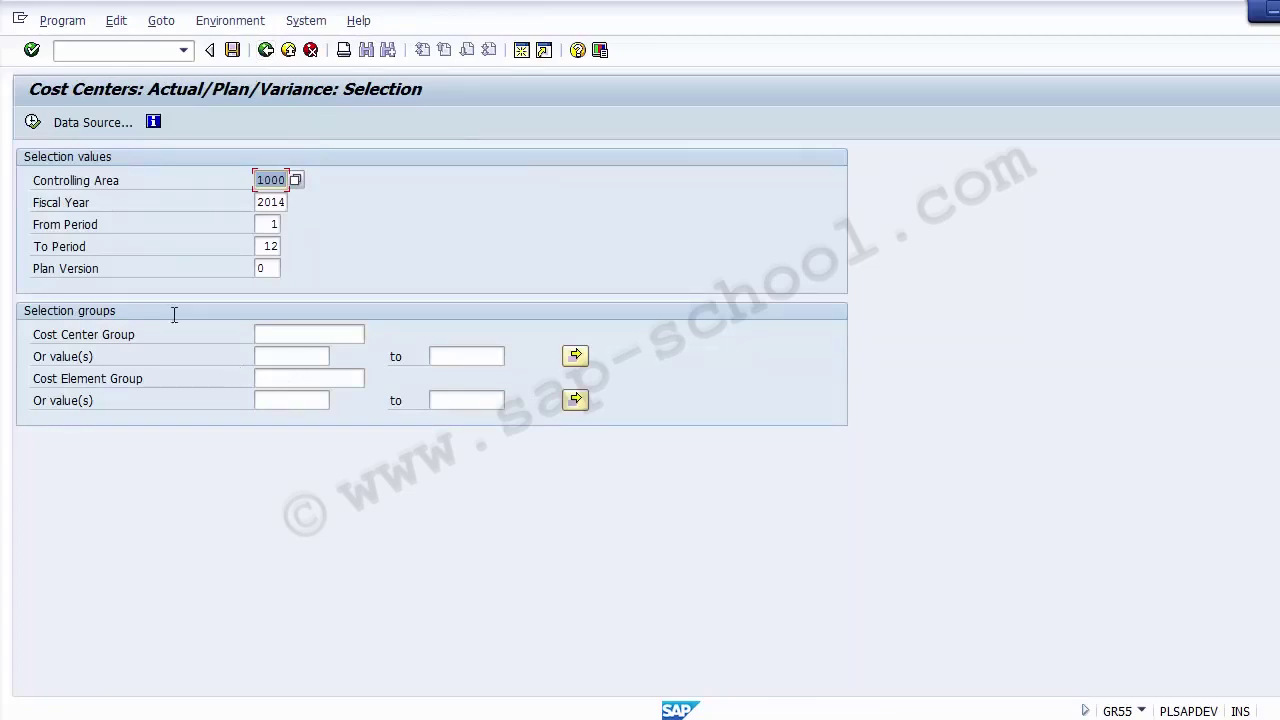
{"action": "left_click", "coordinate": [33, 121]}
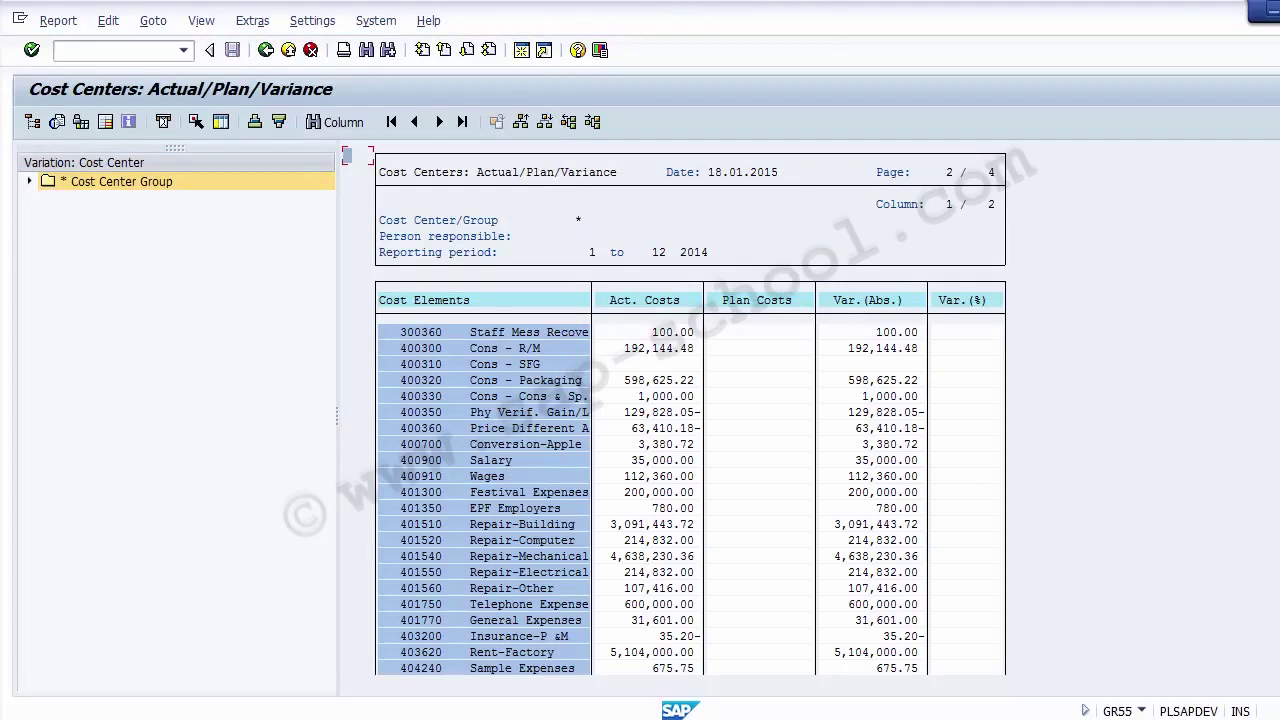
- Switch to the SAP - Report Painter presentation in PowerPoint and go to the Elements of Report Painter slide
{"action": "key", "text": "alt+Tab"}
{"action": "key", "text": "Page_Up"}
{"action": "key", "text": "Page_Up"}
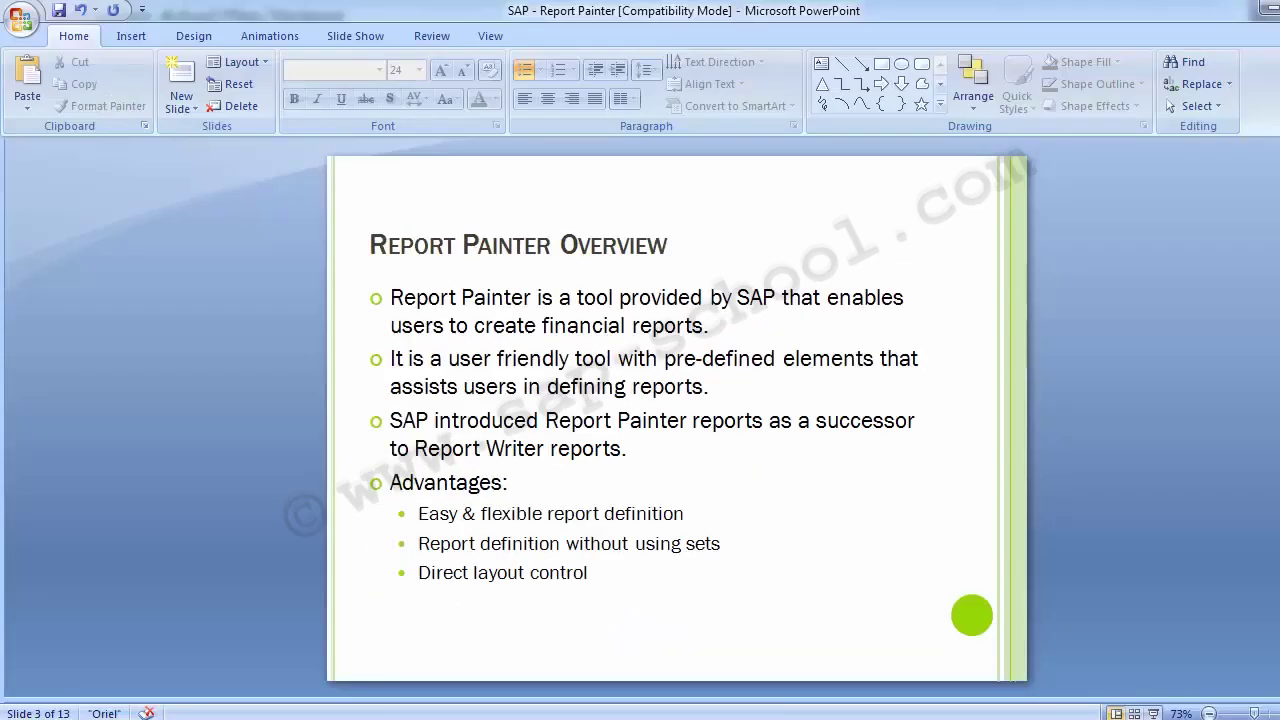
{"action": "key", "text": "Page_Down"}
{"action": "key", "text": "Page_Down"}
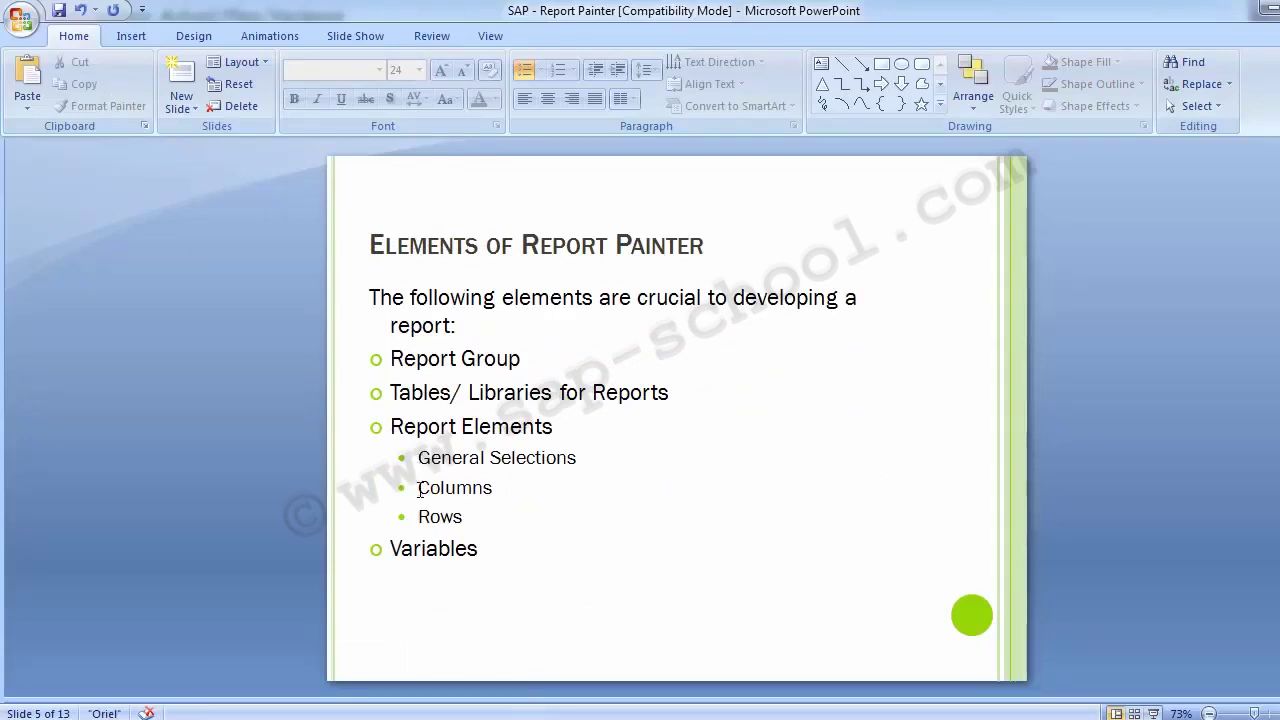
- Switch to SAP, display the header of library 1VK and review its table, description and component ID
{"action": "key", "text": "alt+Tab"}
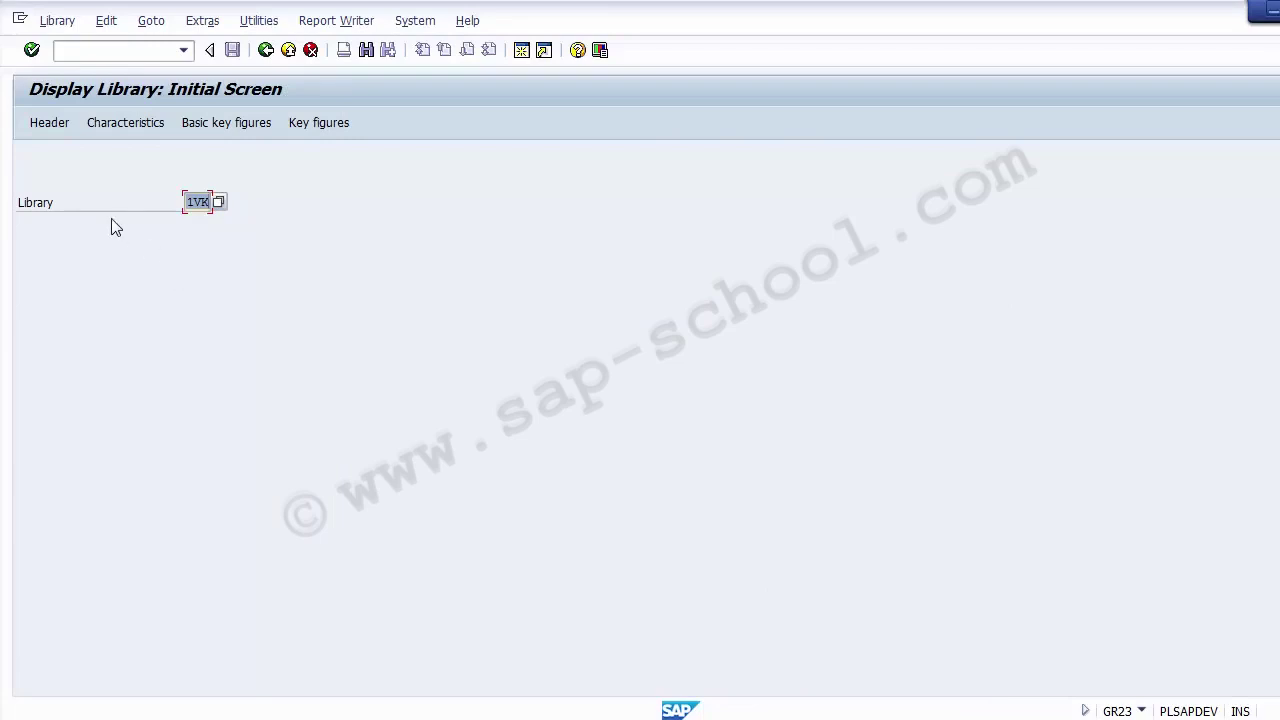
{"action": "key", "text": "Return"}
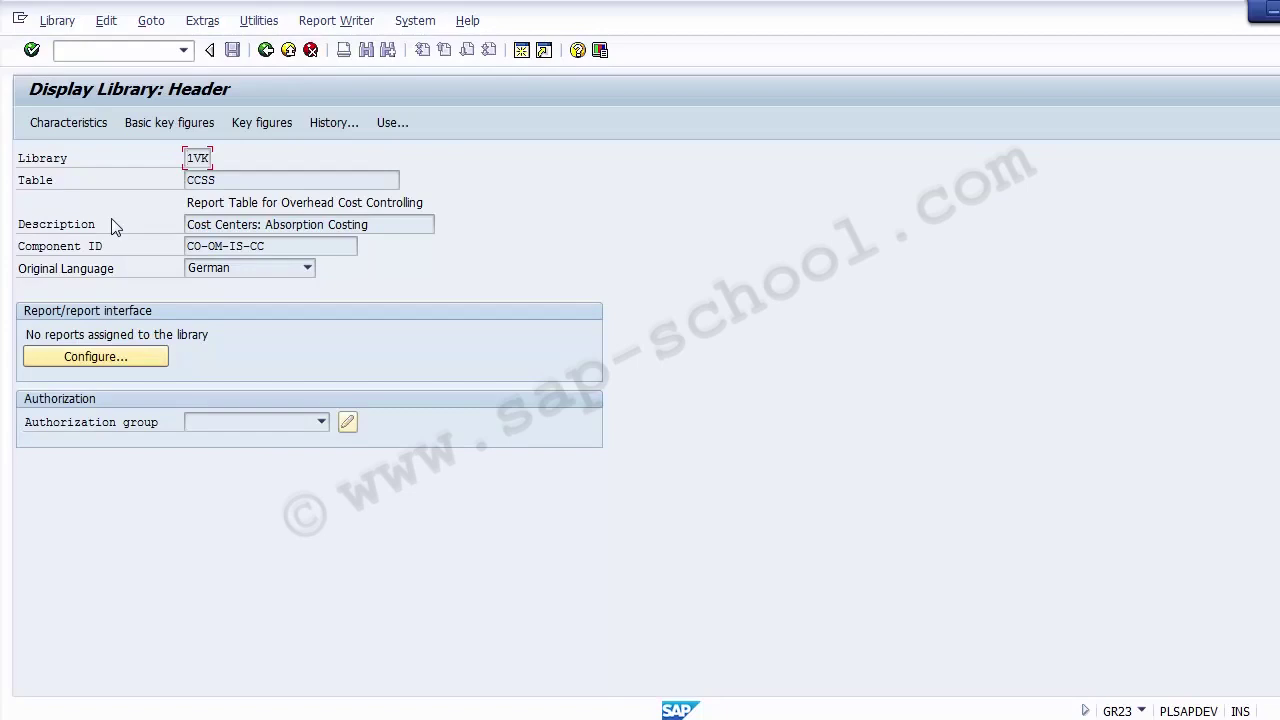
{"action": "mouse_move", "coordinate": [187, 158]}
{"action": "left_mouse_down"}
{"action": "mouse_move", "coordinate": [210, 158]}
{"action": "mouse_move", "coordinate": [230, 180]}
{"action": "mouse_move", "coordinate": [174, 180]}
{"action": "left_mouse_up"}
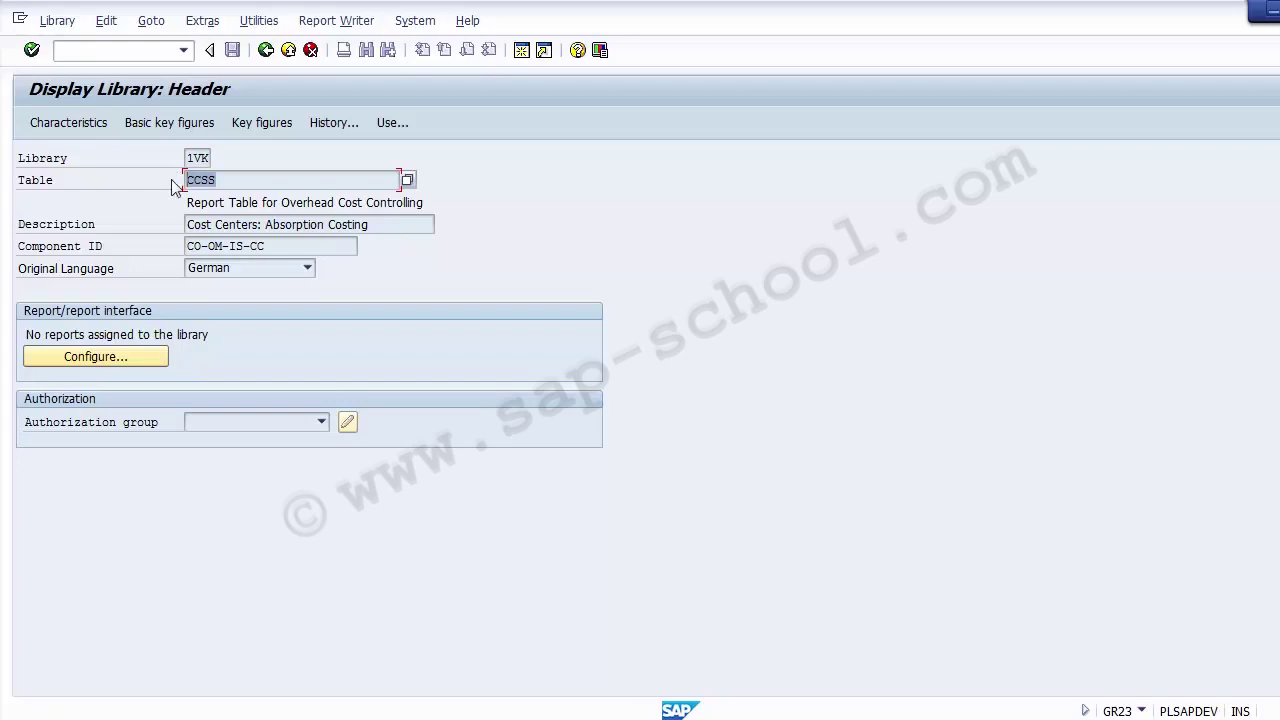
{"action": "left_click", "coordinate": [363, 224]}
{"action": "left_click_drag", "start_coordinate": [363, 224], "coordinate": [186, 224]}
{"action": "left_click_drag", "start_coordinate": [290, 246], "coordinate": [165, 252]}
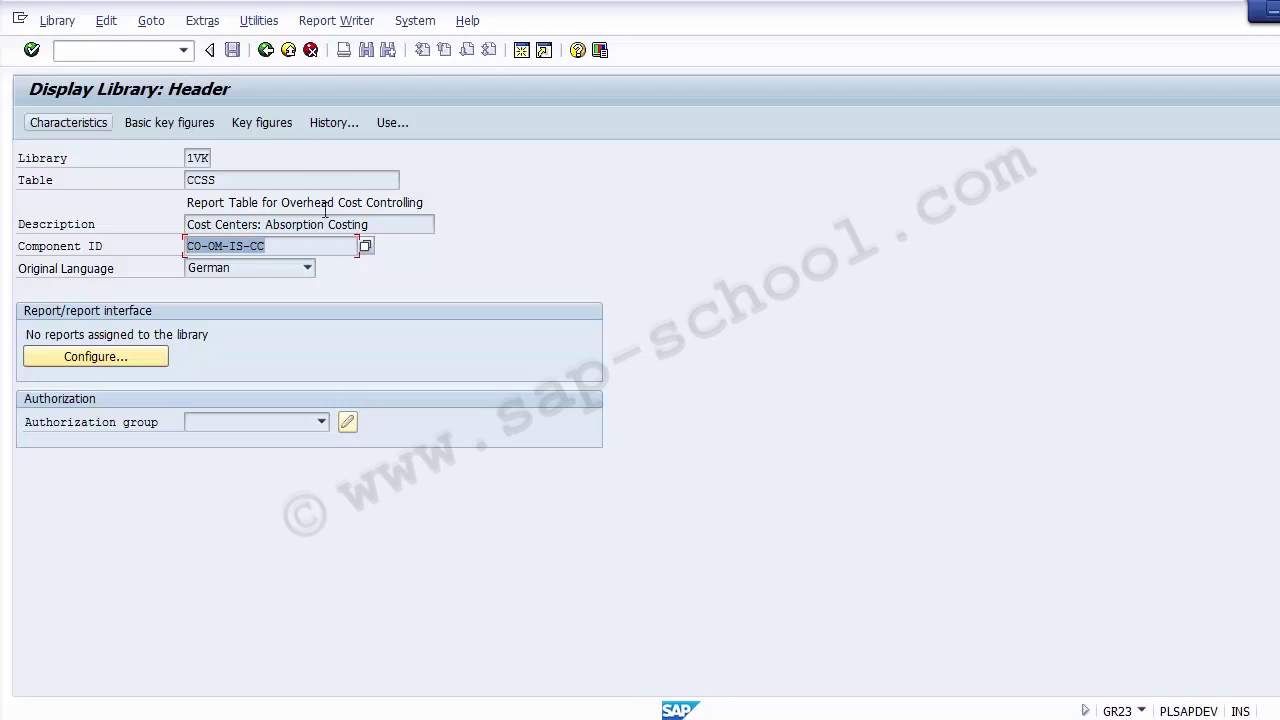
- Display the characteristics of library 1VK and review Controlling Area, Fiscal Year, Period, Cost Center and Cost Element
{"action": "left_click", "coordinate": [68, 123]}
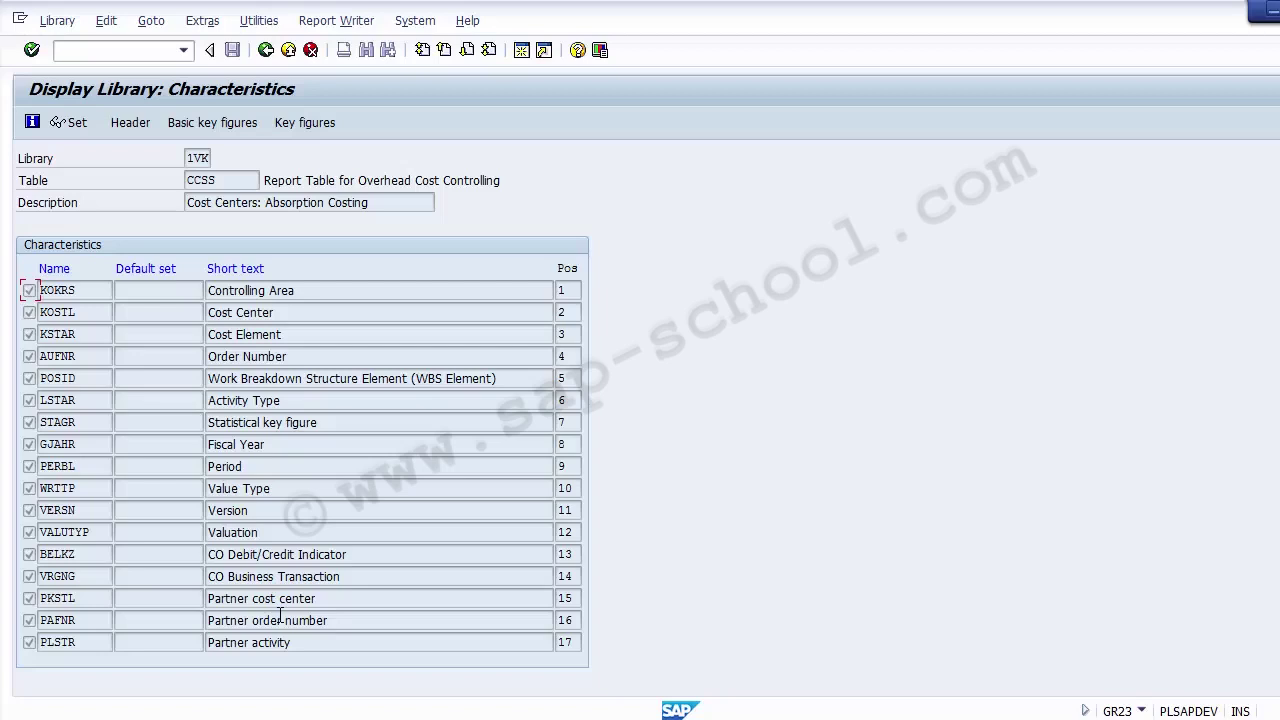
{"action": "left_click", "coordinate": [308, 290]}
{"action": "left_click_drag", "start_coordinate": [308, 290], "coordinate": [184, 297]}
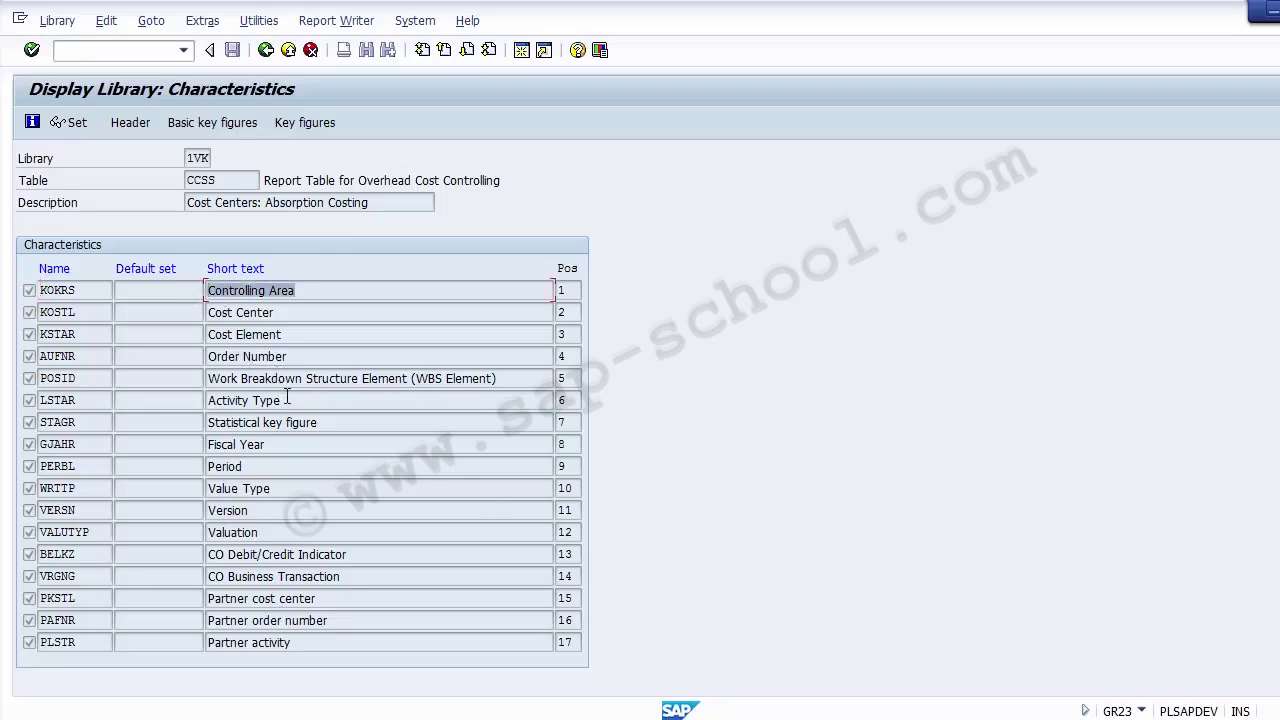
{"action": "left_click_drag", "start_coordinate": [279, 441], "coordinate": [208, 445]}
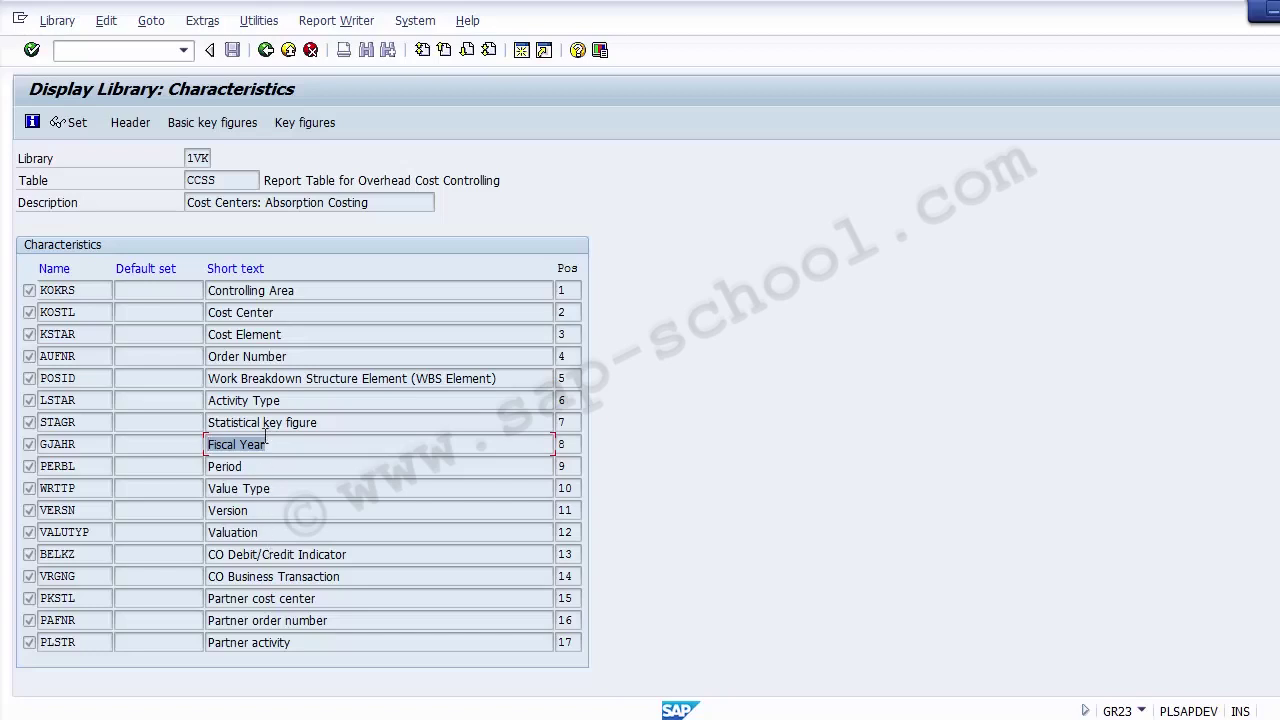
{"action": "left_click_drag", "start_coordinate": [295, 464], "coordinate": [214, 465]}
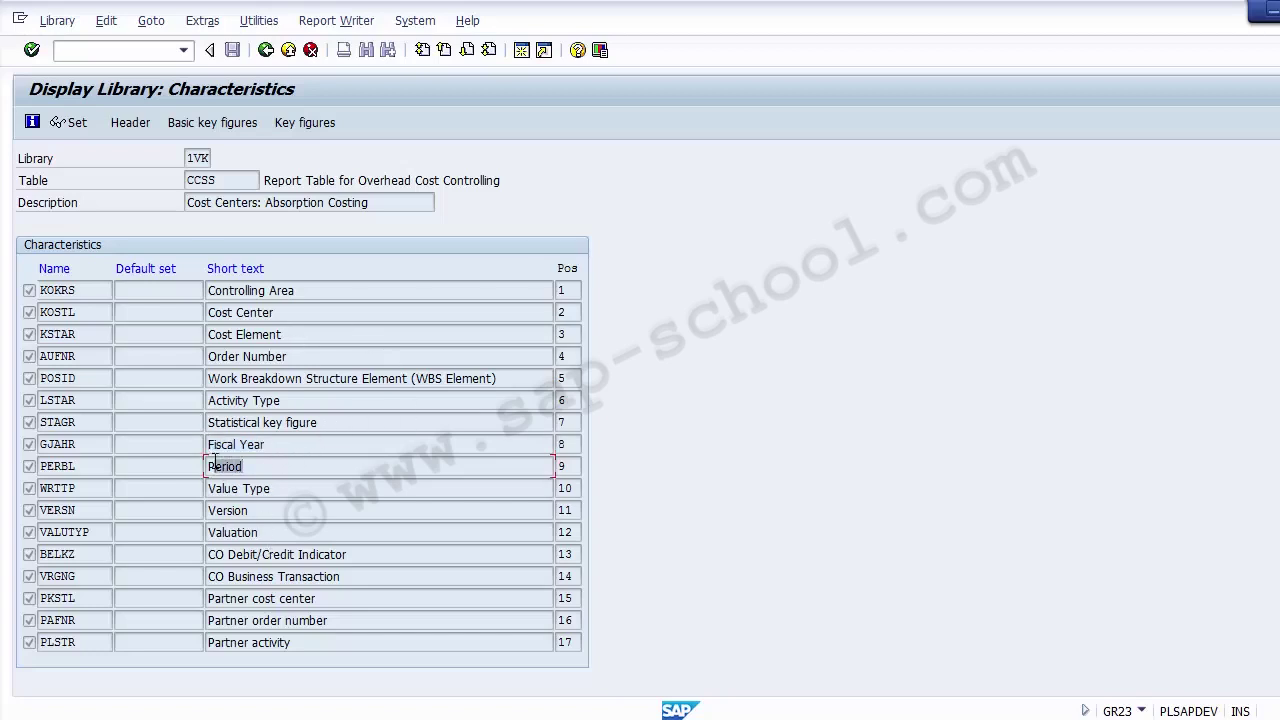
{"action": "left_click_drag", "start_coordinate": [276, 312], "coordinate": [215, 310]}
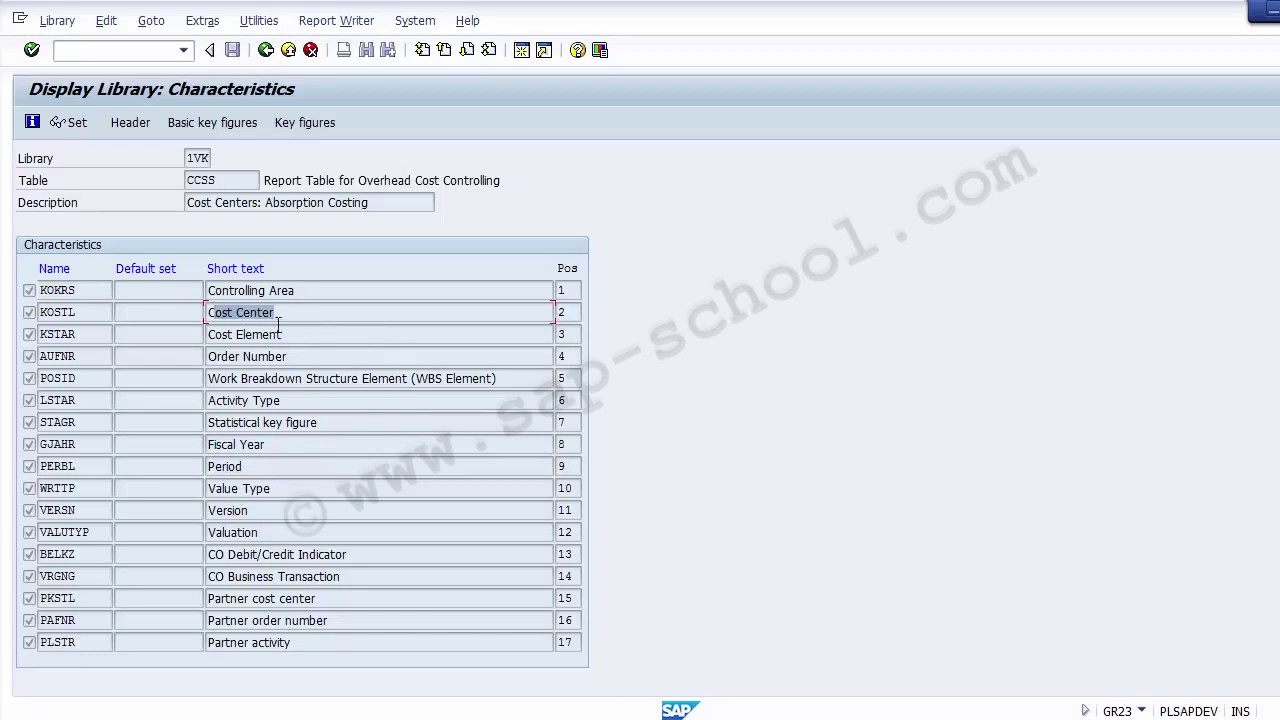
{"action": "left_click_drag", "start_coordinate": [287, 333], "coordinate": [188, 335]}
- Review the Activity Type, Statistical key figure, Value Type, Version and CO Debit/Credit Indicator characteristics of the library
{"action": "left_click_drag", "start_coordinate": [298, 410], "coordinate": [214, 405]}
{"action": "left_click", "coordinate": [301, 423]}
{"action": "left_click_drag", "start_coordinate": [301, 425], "coordinate": [212, 422]}
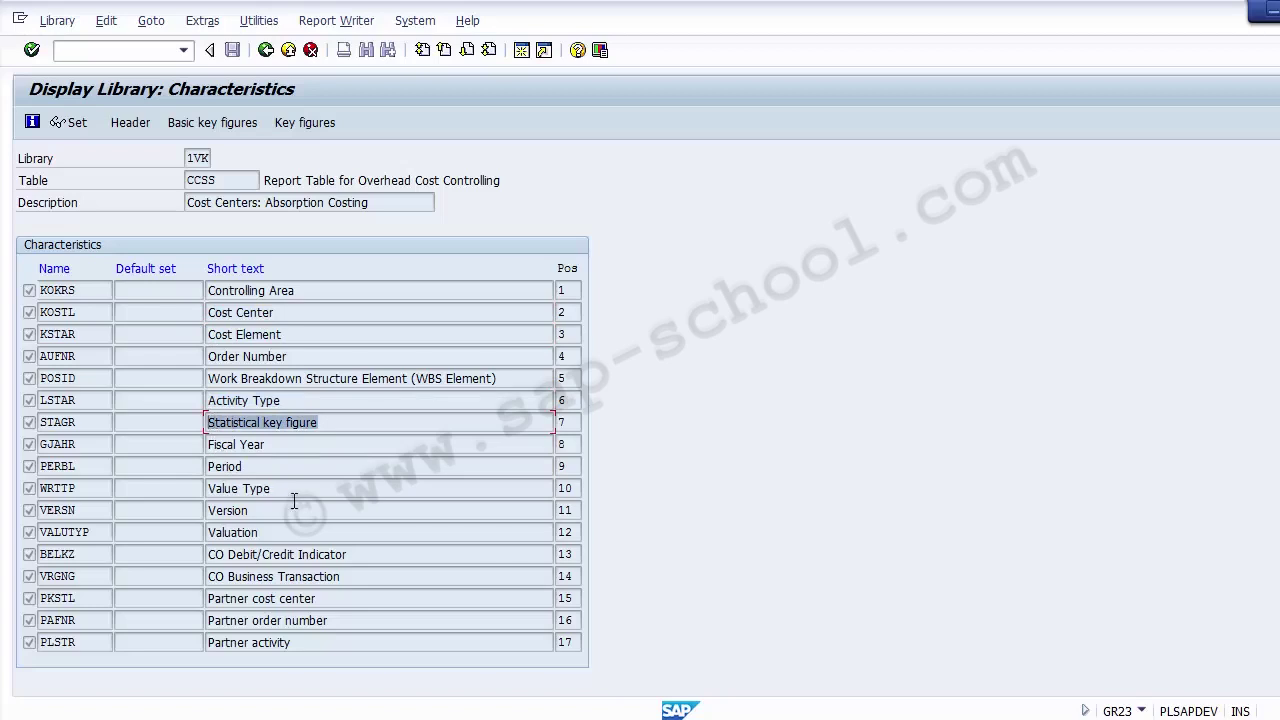
{"action": "left_click_drag", "start_coordinate": [293, 490], "coordinate": [212, 488]}
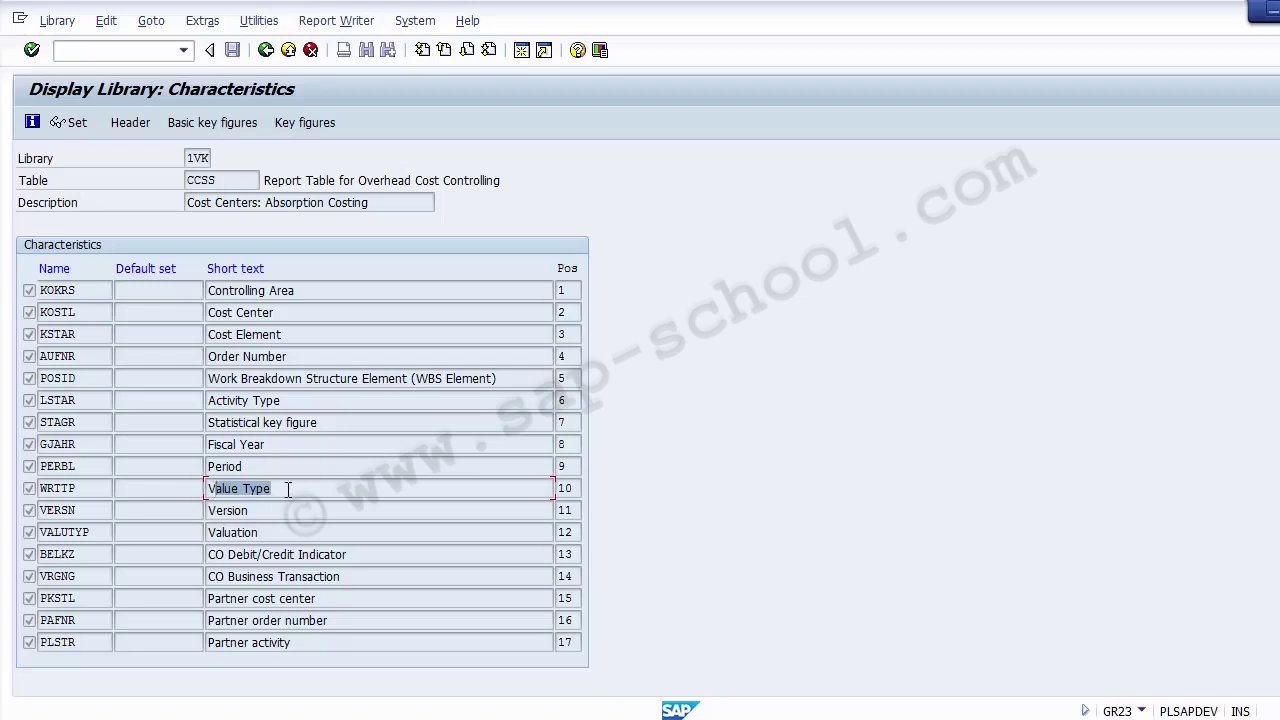
{"action": "left_click_drag", "start_coordinate": [288, 490], "coordinate": [195, 487]}
{"action": "left_click_drag", "start_coordinate": [250, 510], "coordinate": [204, 512]}
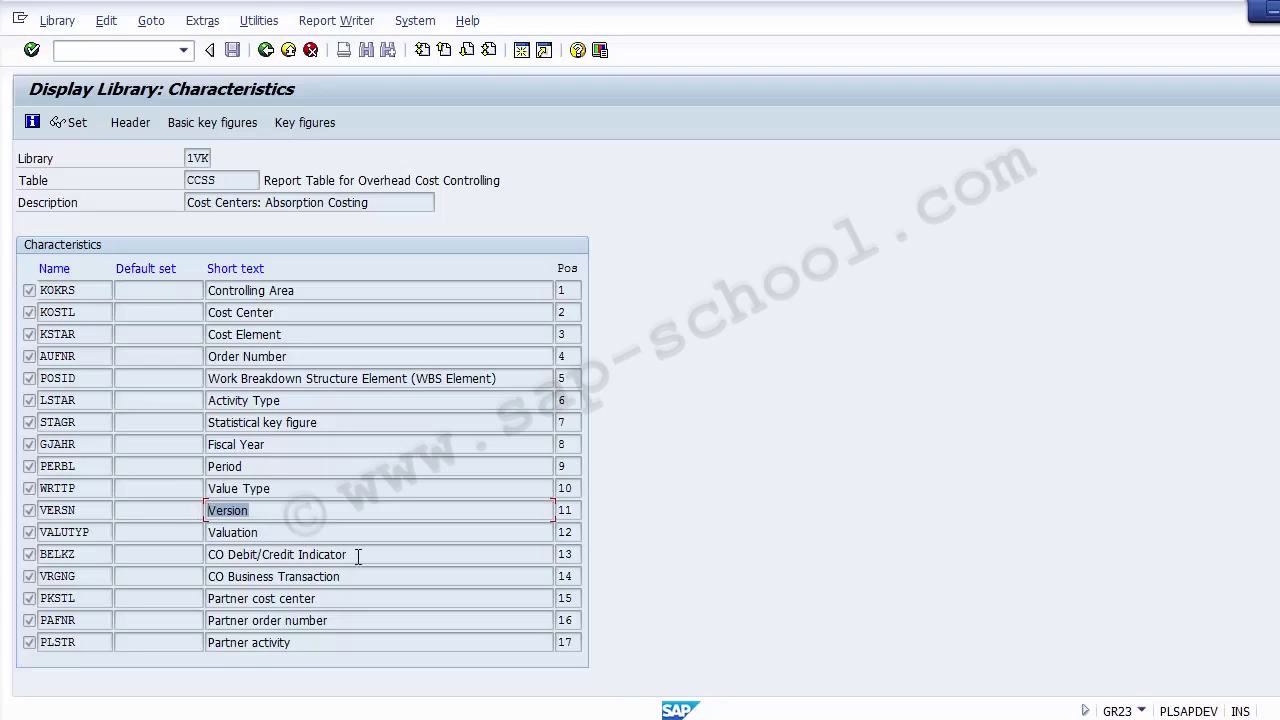
{"action": "left_click_drag", "start_coordinate": [358, 556], "coordinate": [188, 561]}
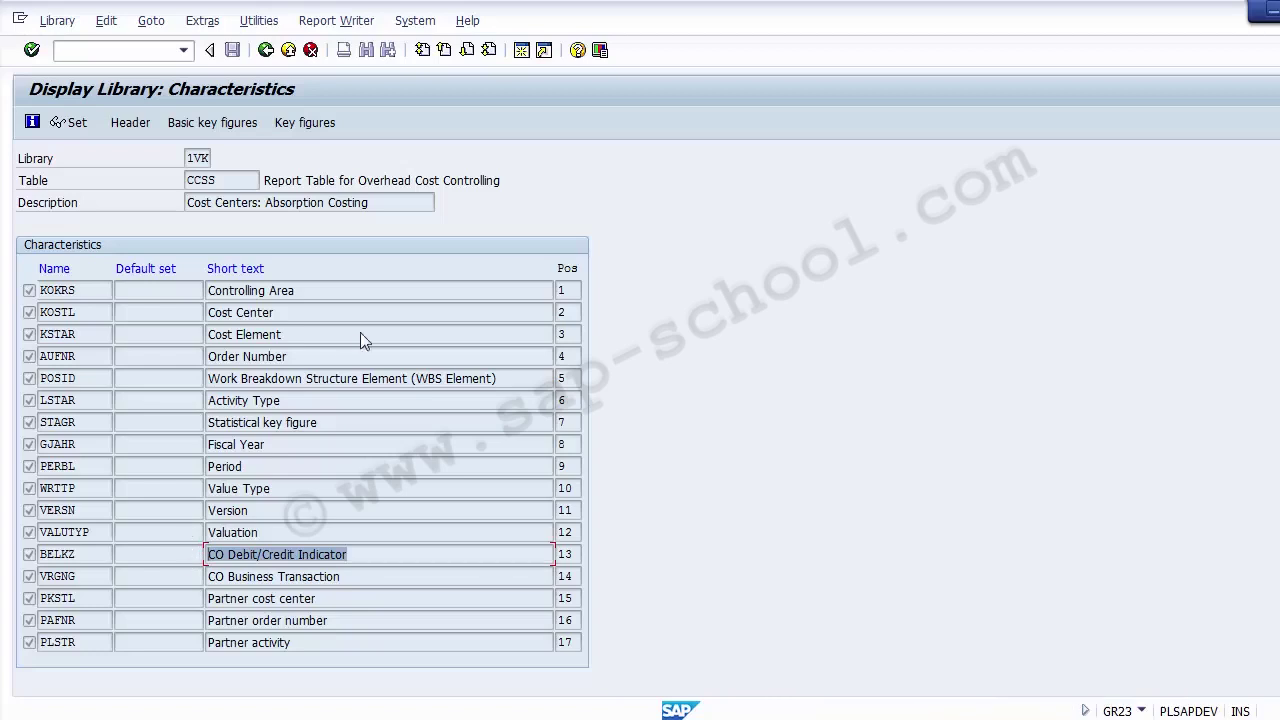
- Display the library's key figures and review the total actual and plan costs, actual and planned quantity, and actual activity
{"action": "left_click", "coordinate": [291, 123]}
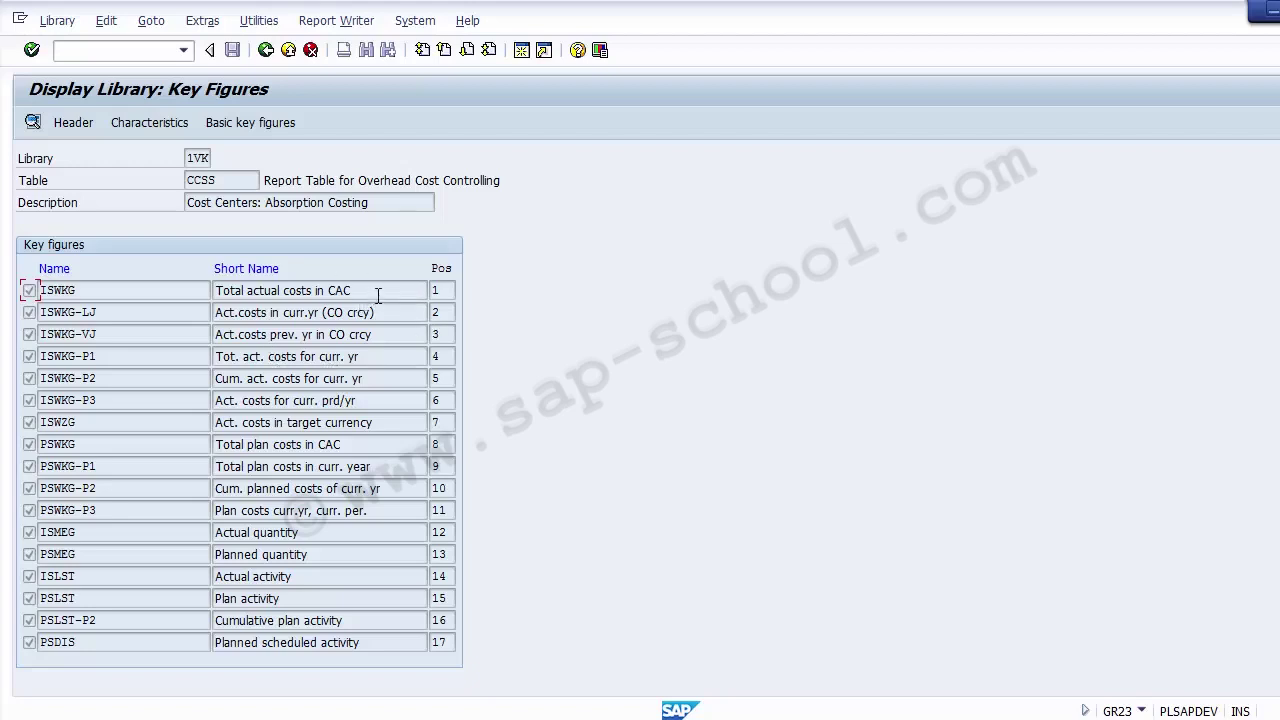
{"action": "left_click_drag", "start_coordinate": [377, 296], "coordinate": [211, 291]}
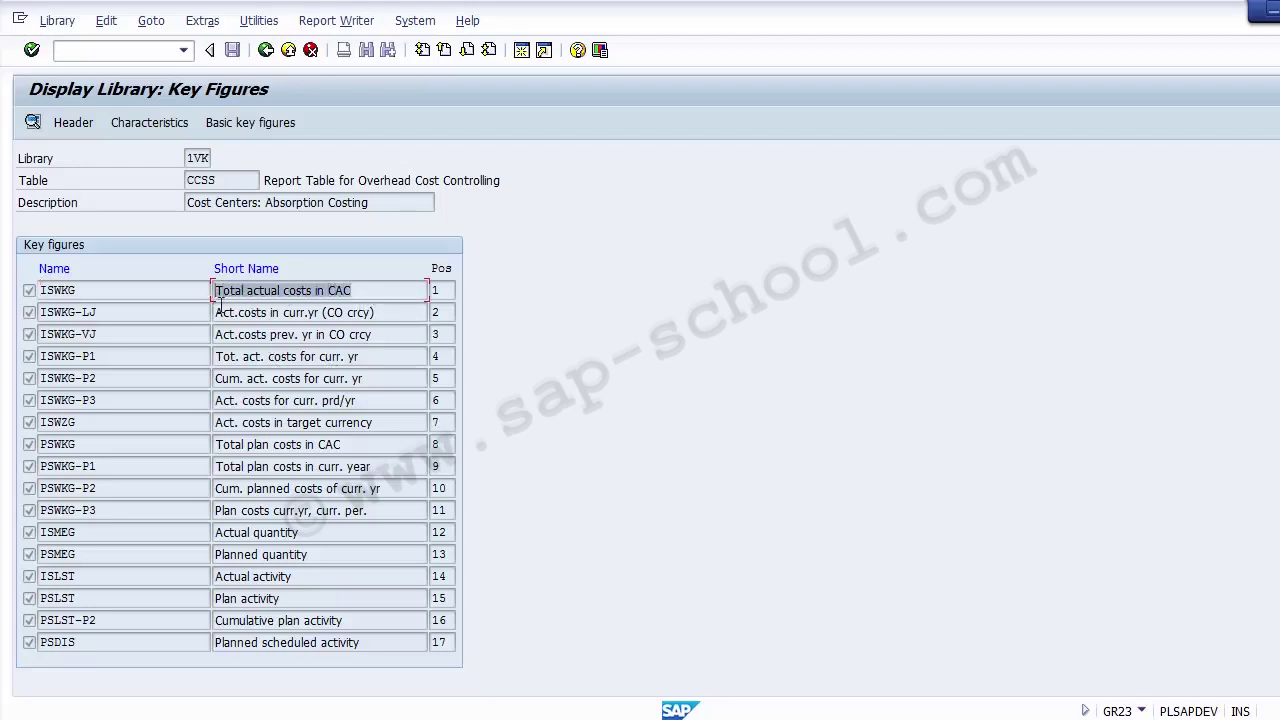
{"action": "left_click", "coordinate": [347, 290]}
{"action": "left_click_drag", "start_coordinate": [347, 290], "coordinate": [188, 283]}
{"action": "left_click_drag", "start_coordinate": [384, 444], "coordinate": [190, 441]}
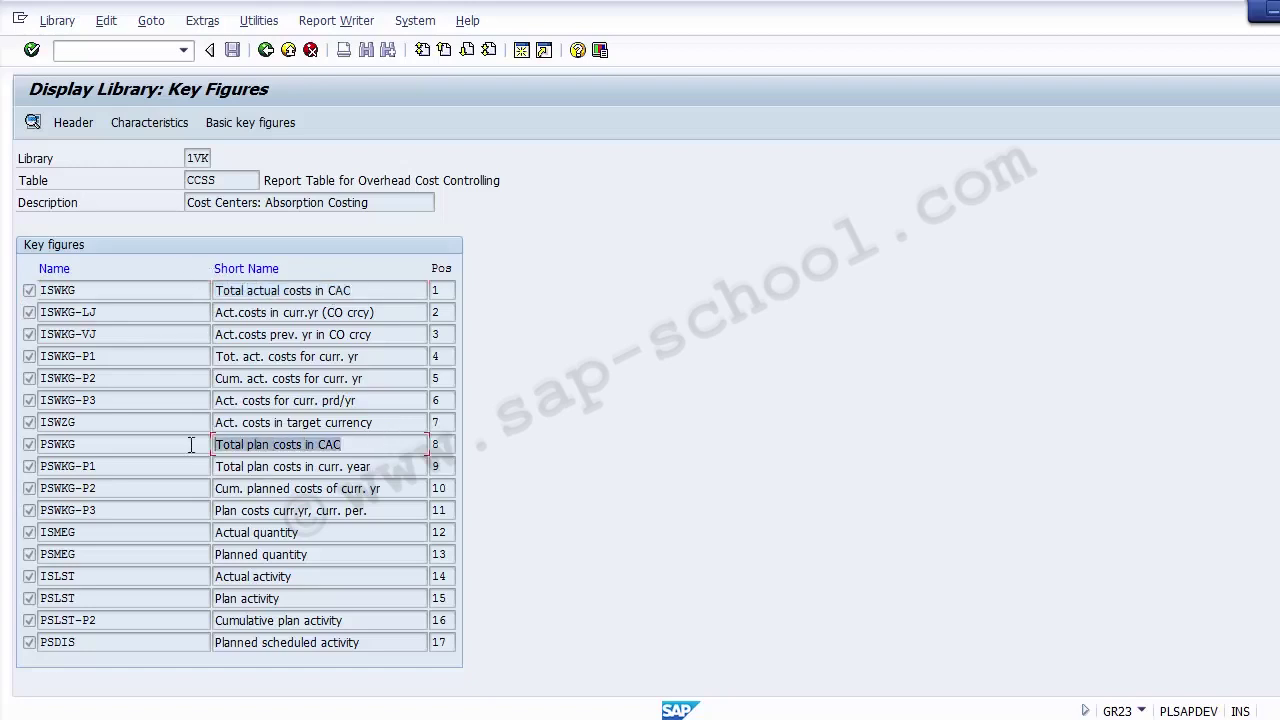
{"action": "left_click", "coordinate": [296, 534]}
{"action": "left_click_drag", "start_coordinate": [292, 538], "coordinate": [206, 532]}
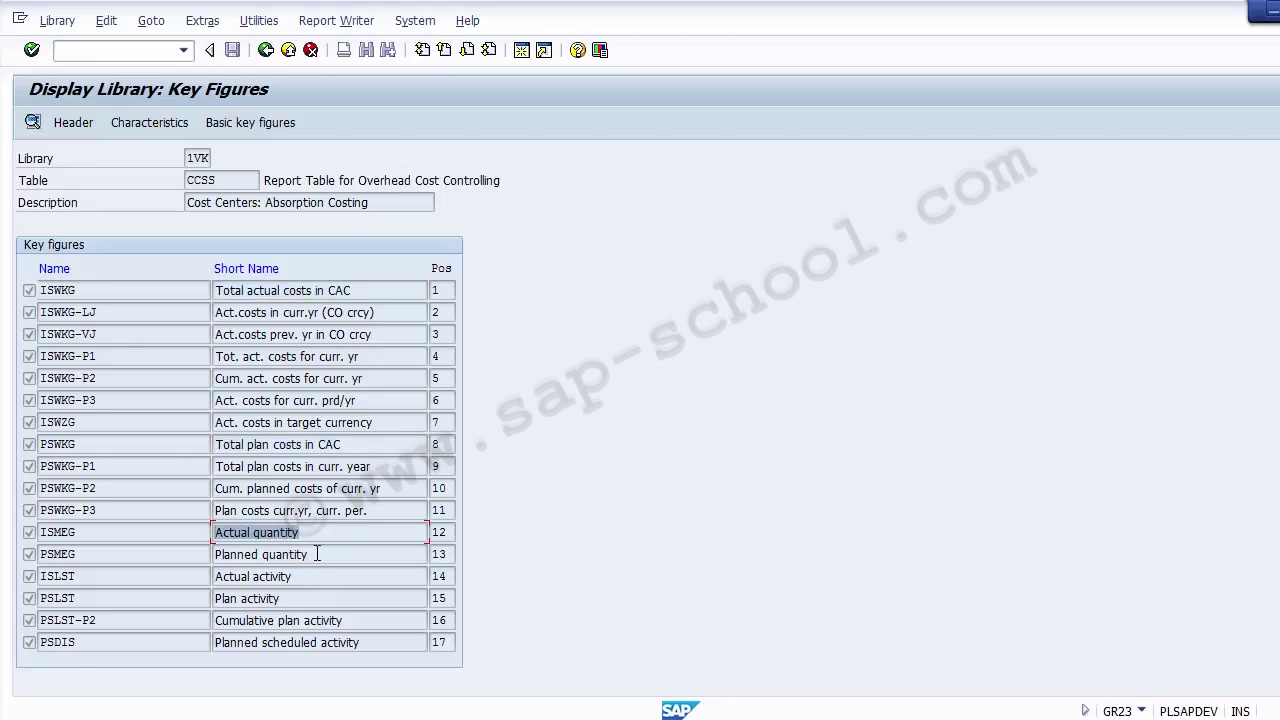
{"action": "left_click_drag", "start_coordinate": [316, 553], "coordinate": [209, 553]}
{"action": "left_click_drag", "start_coordinate": [303, 576], "coordinate": [194, 579]}
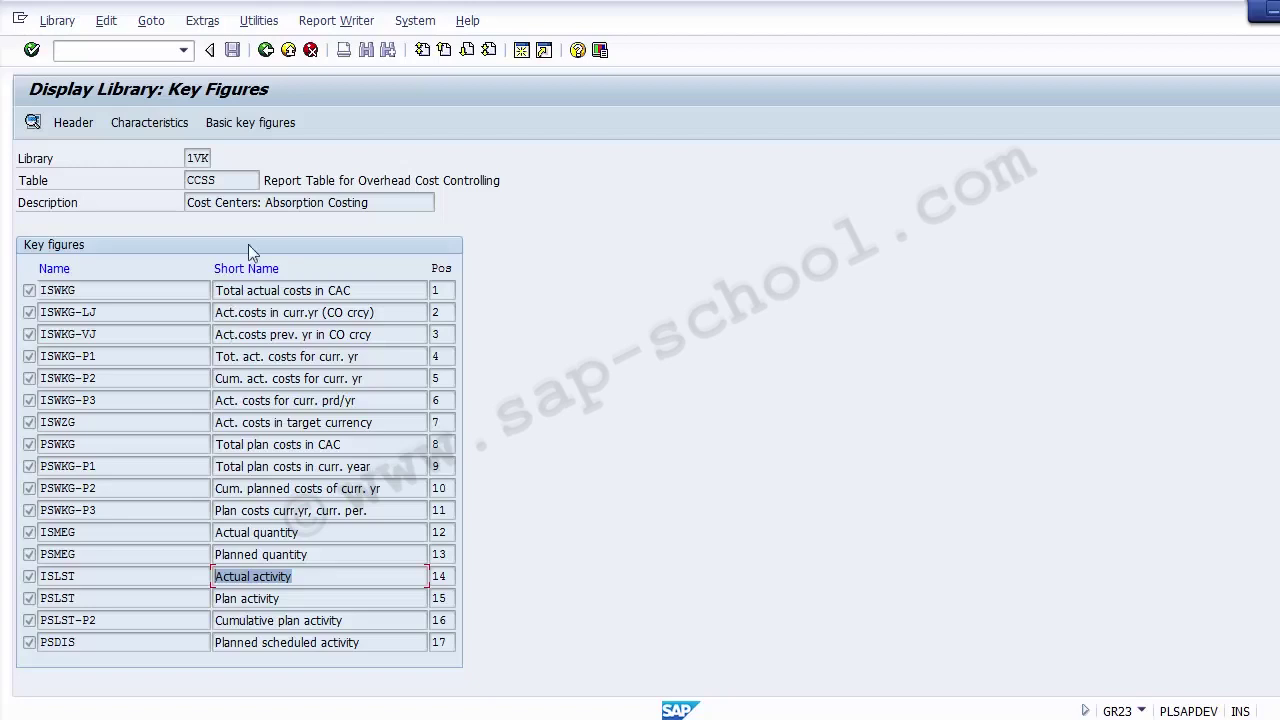
- Display the library's basic key figures and review costs, costs in CO area currency, activity quantity, statistical quantity and total costs in target currency
{"action": "left_click", "coordinate": [250, 123]}
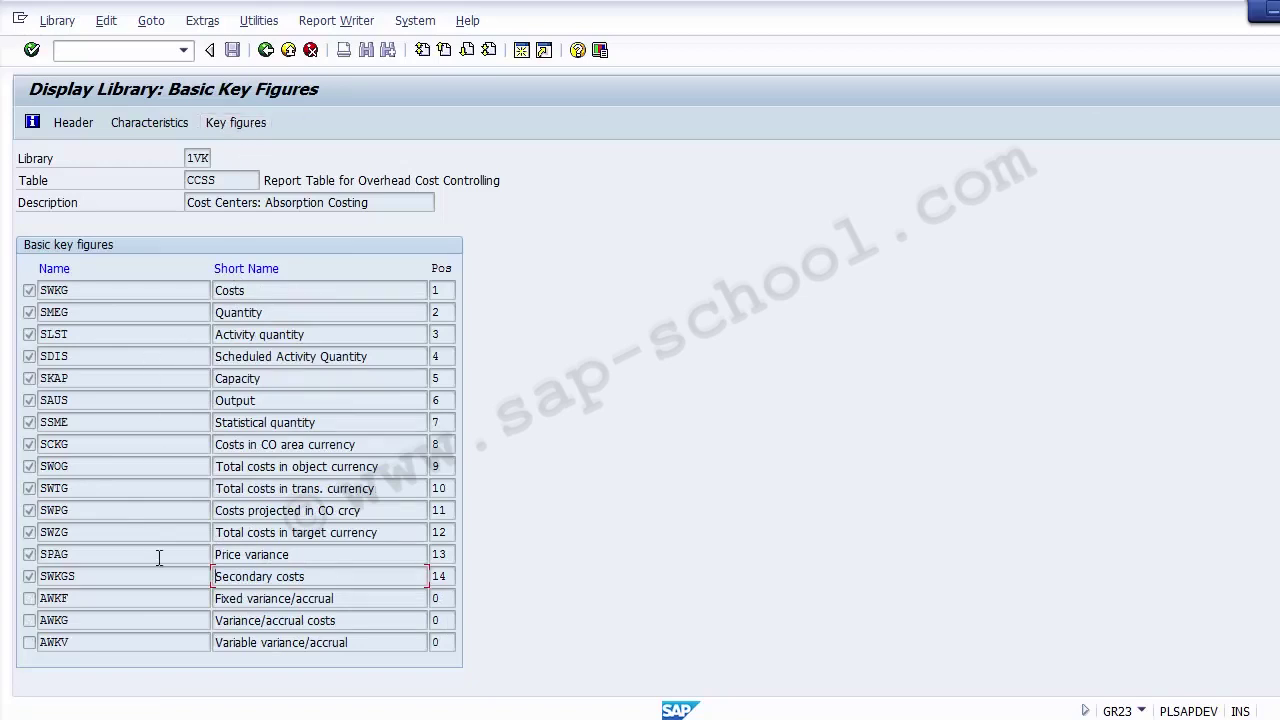
{"action": "left_click_drag", "start_coordinate": [259, 292], "coordinate": [213, 292]}
{"action": "left_click", "coordinate": [93, 290]}
{"action": "left_click_drag", "start_coordinate": [93, 290], "coordinate": [37, 287]}
{"action": "left_click", "coordinate": [372, 451]}
{"action": "left_click_drag", "start_coordinate": [372, 451], "coordinate": [224, 455]}
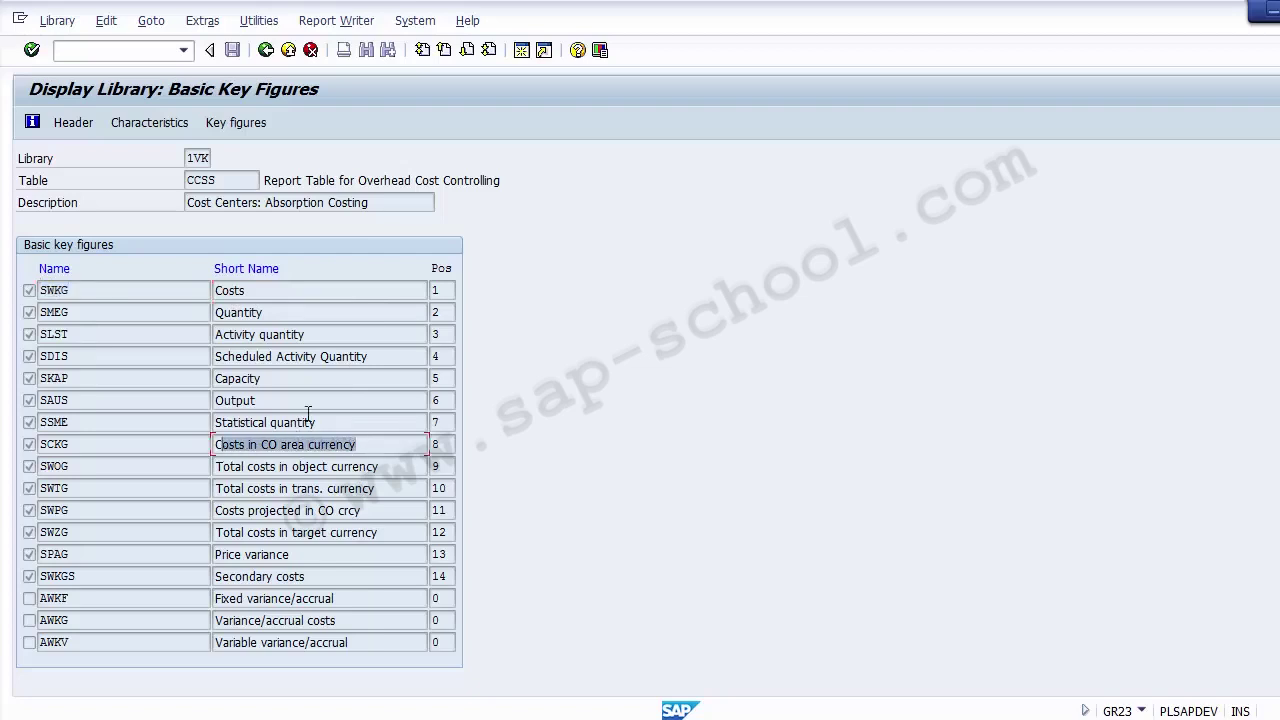
{"action": "left_click_drag", "start_coordinate": [306, 334], "coordinate": [209, 336]}
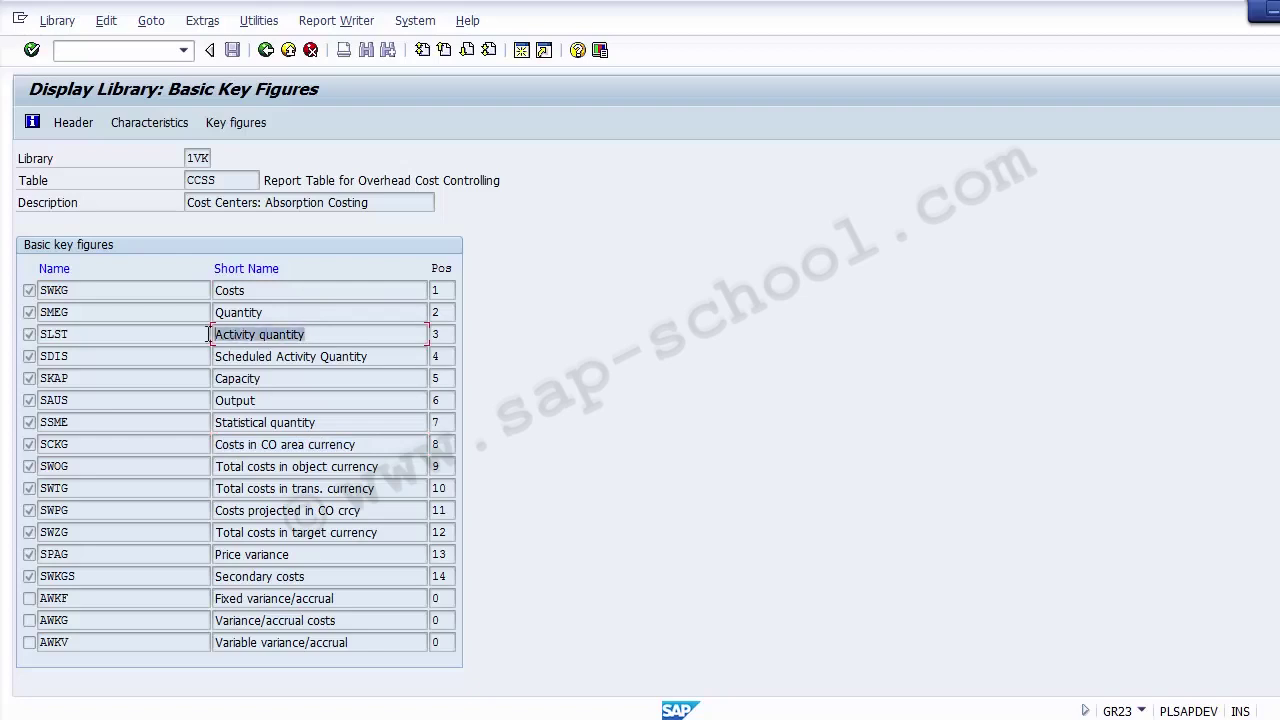
{"action": "left_click_drag", "start_coordinate": [322, 420], "coordinate": [165, 406]}
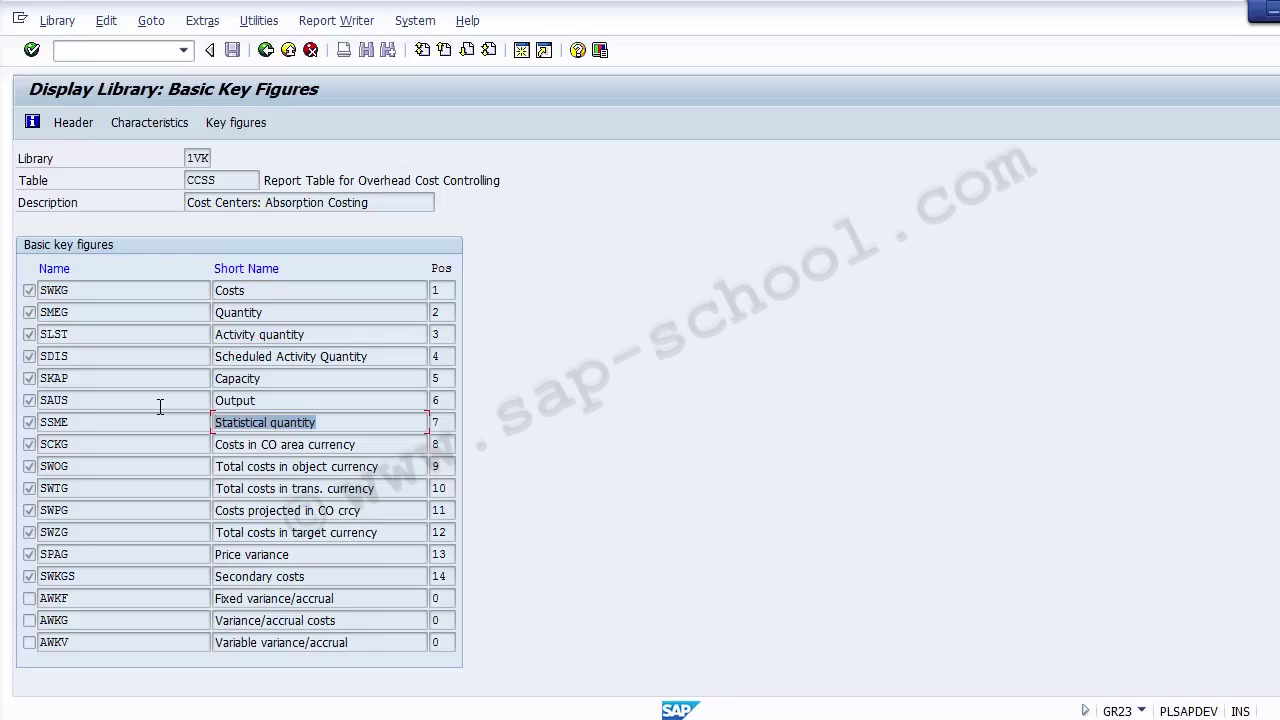
{"action": "left_click_drag", "start_coordinate": [386, 538], "coordinate": [196, 527]}
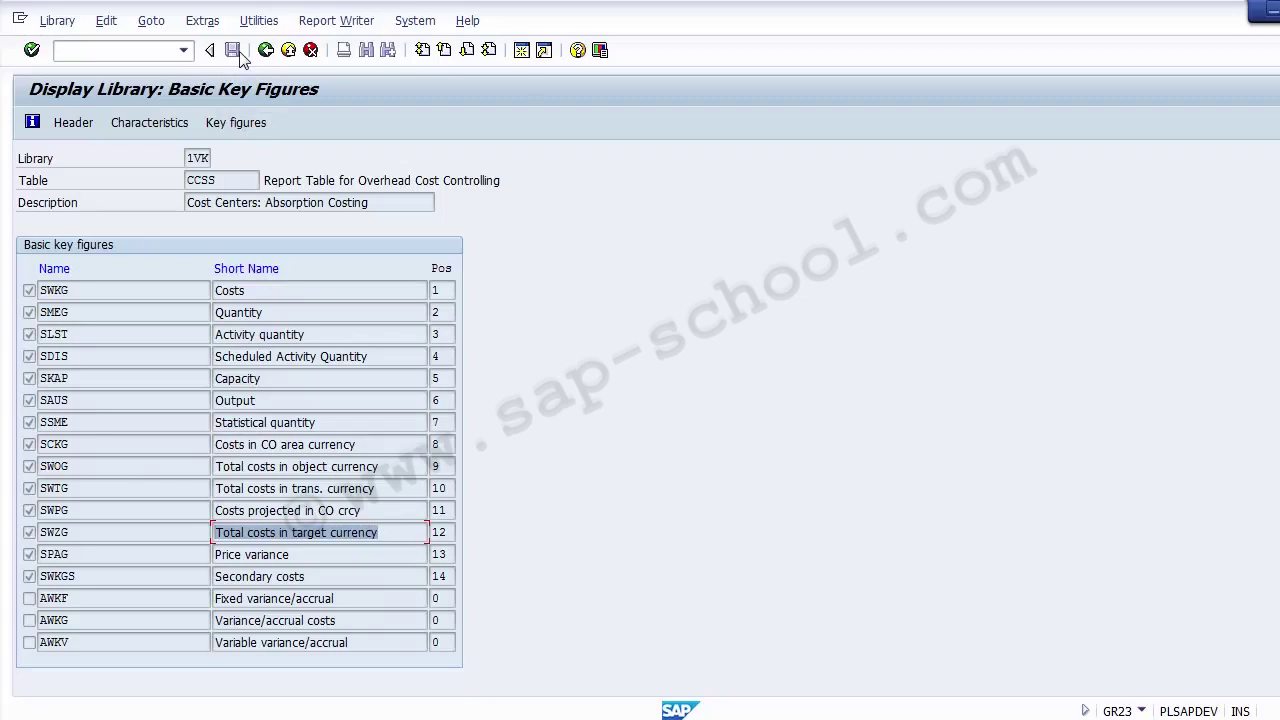
- From the library header, view which reports use library 1VK, and return to the Display Library initial screen
{"action": "left_click", "coordinate": [74, 126]}
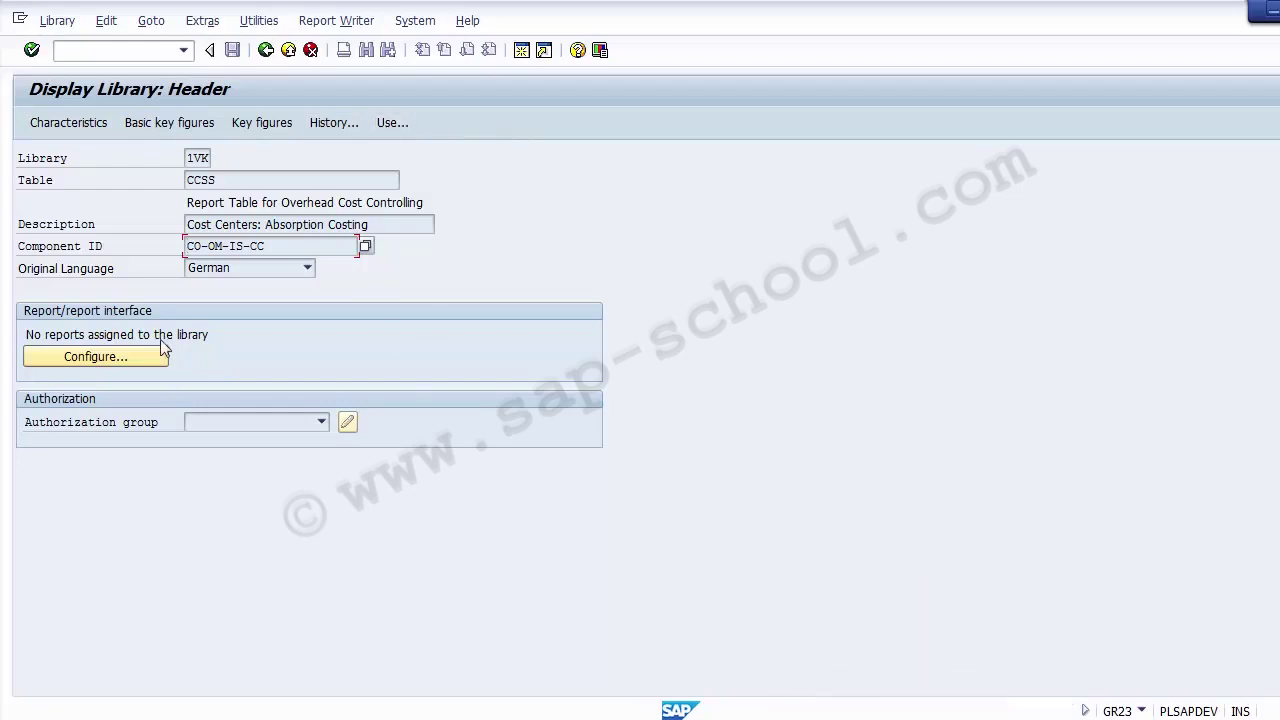
{"action": "left_click", "coordinate": [384, 128]}
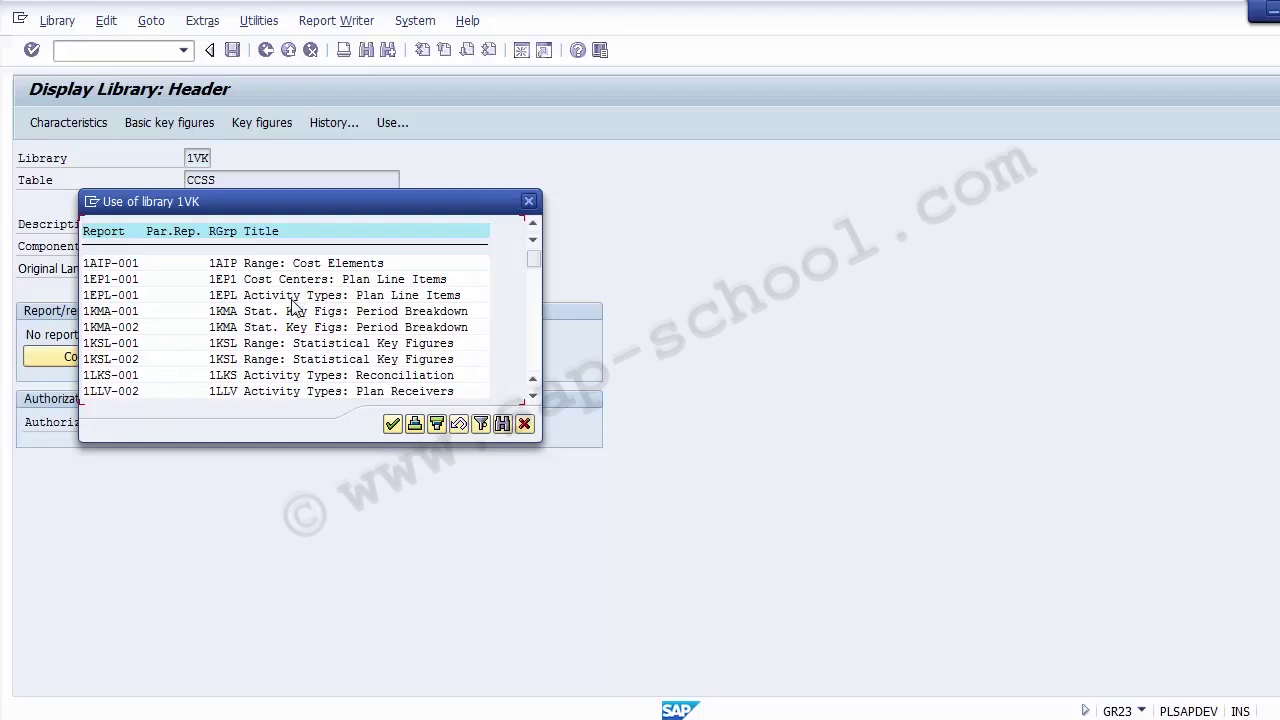
{"action": "left_click", "coordinate": [523, 431]}
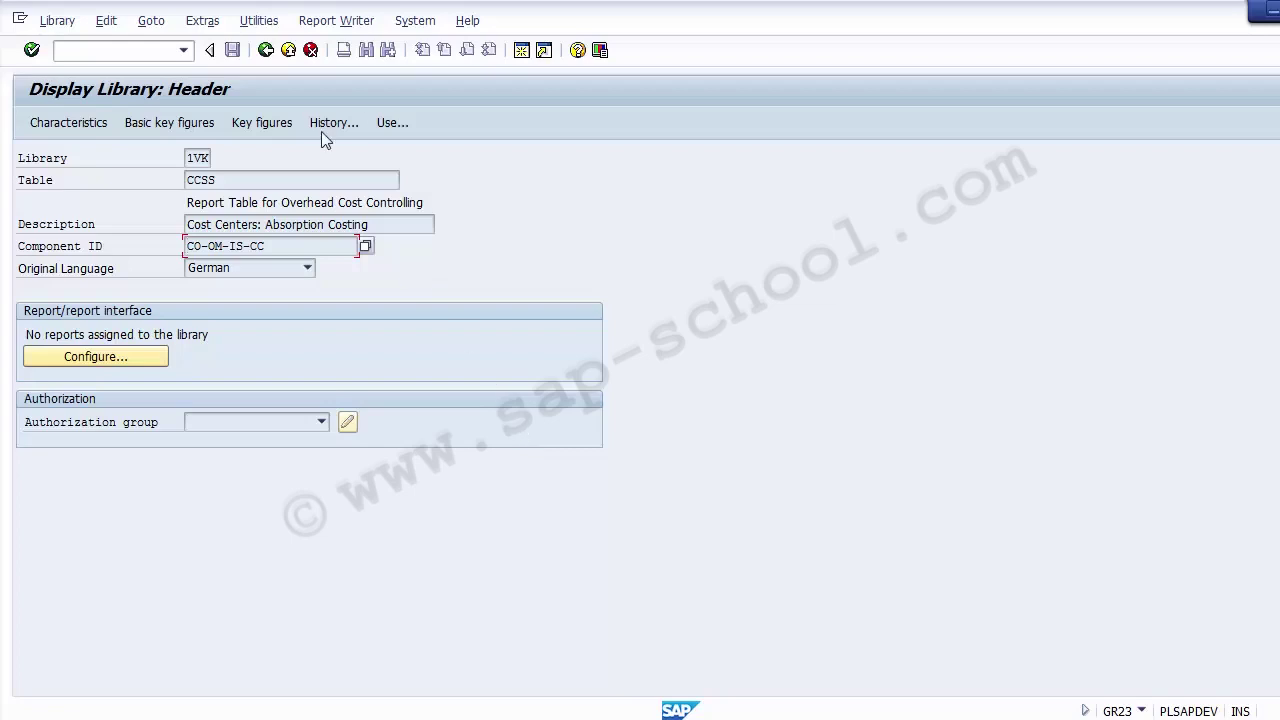
{"action": "left_click", "coordinate": [265, 50]}
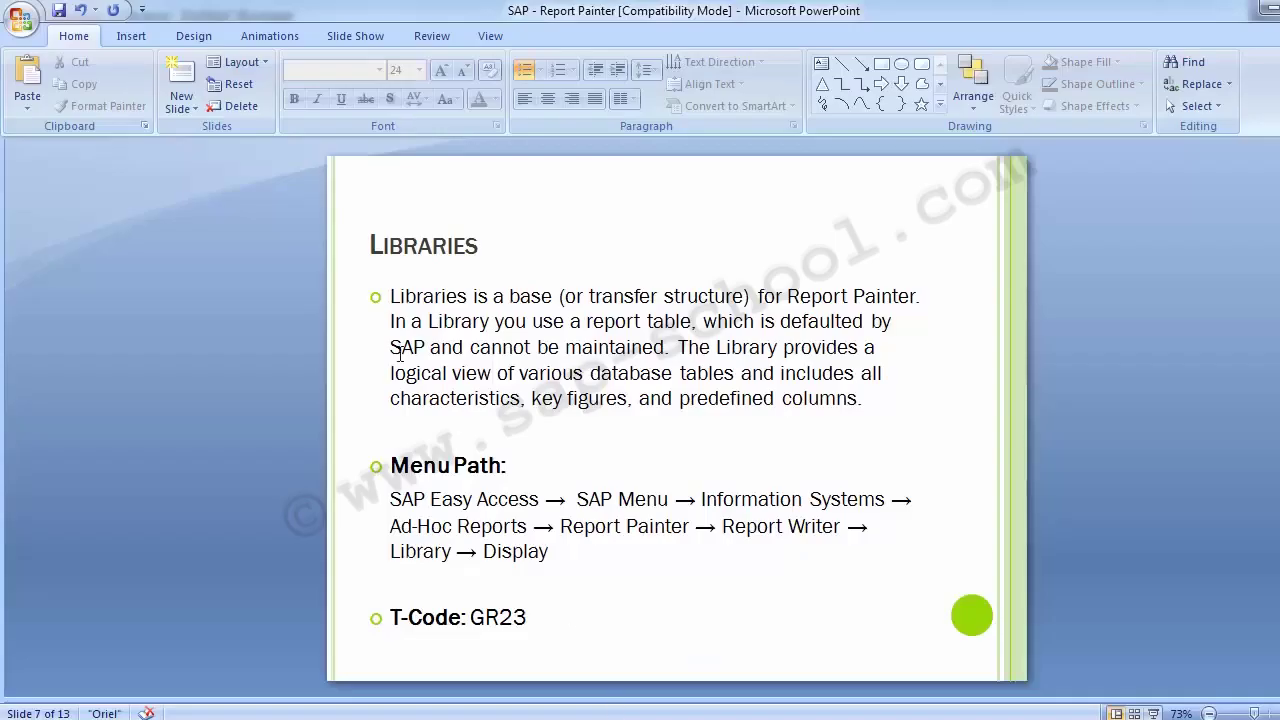
- In the PowerPoint presentation, review the menu path and transaction codes on the Create Variable slide and advance to the Copy Existing Report slide
{"action": "key", "text": "Page_Down"}
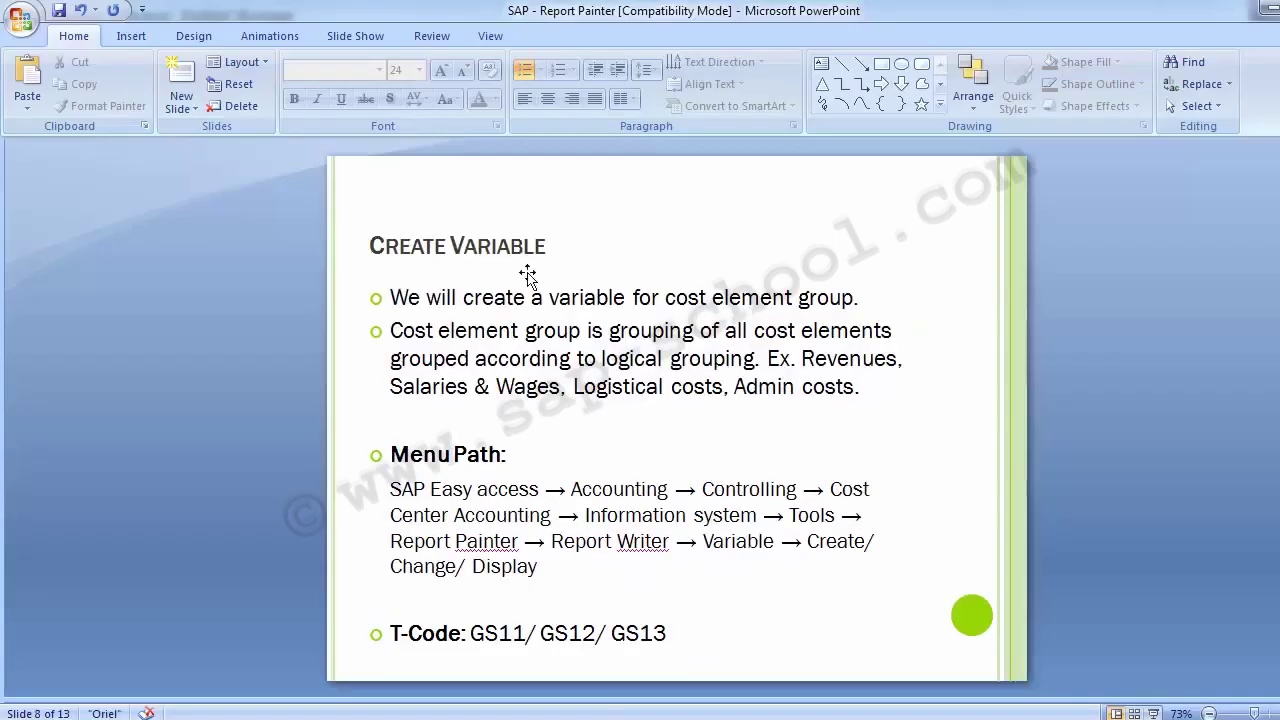
{"action": "left_click_drag", "start_coordinate": [391, 485], "coordinate": [519, 578]}
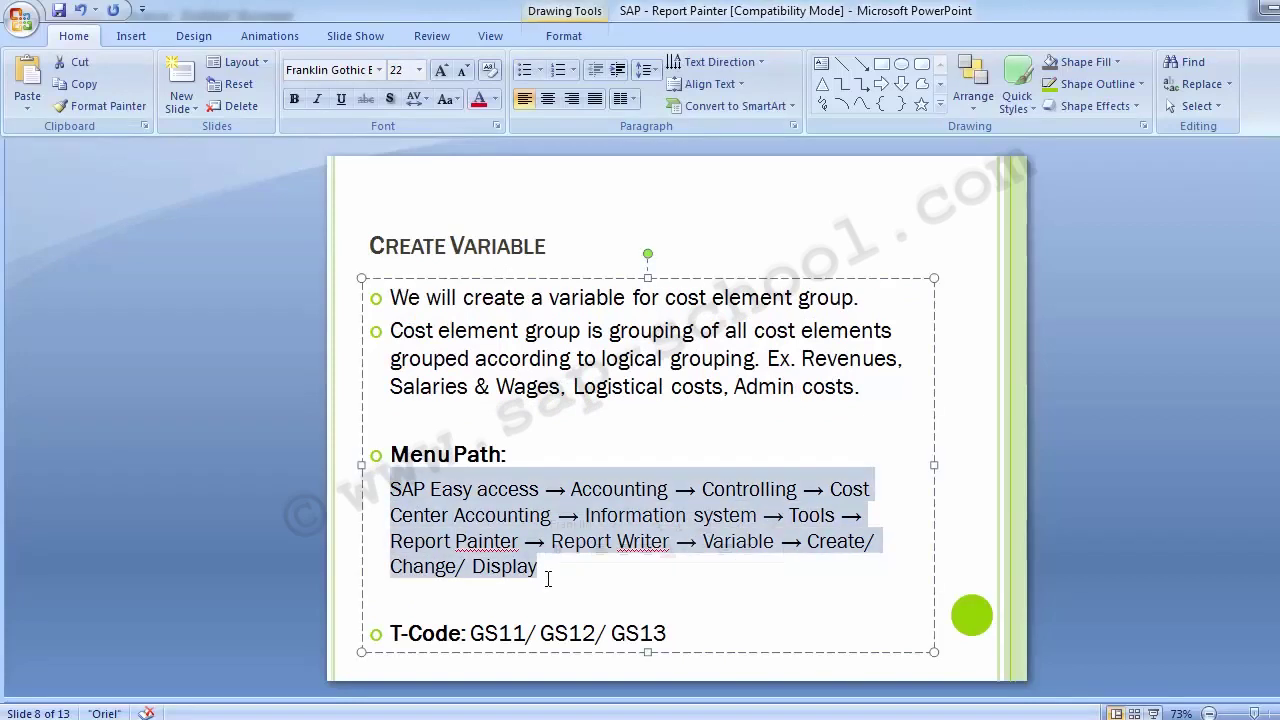
{"action": "left_click_drag", "start_coordinate": [470, 633], "coordinate": [709, 629]}
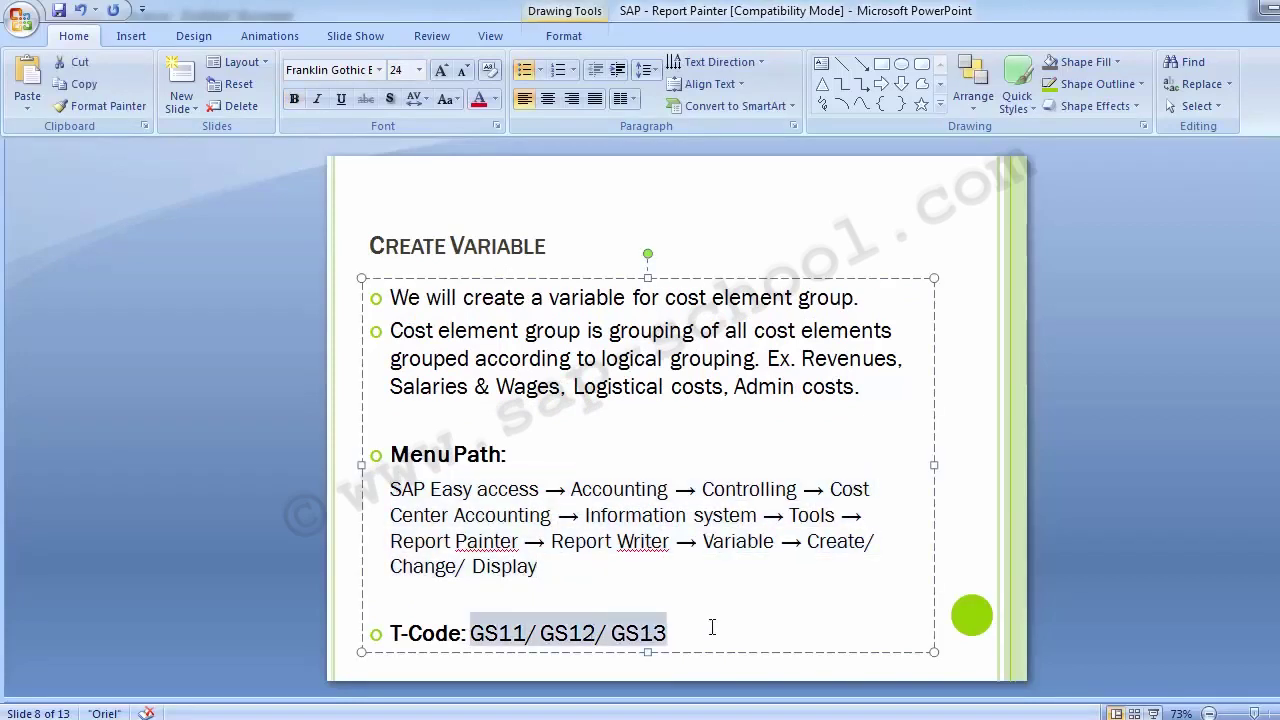
{"action": "left_click", "coordinate": [219, 414]}
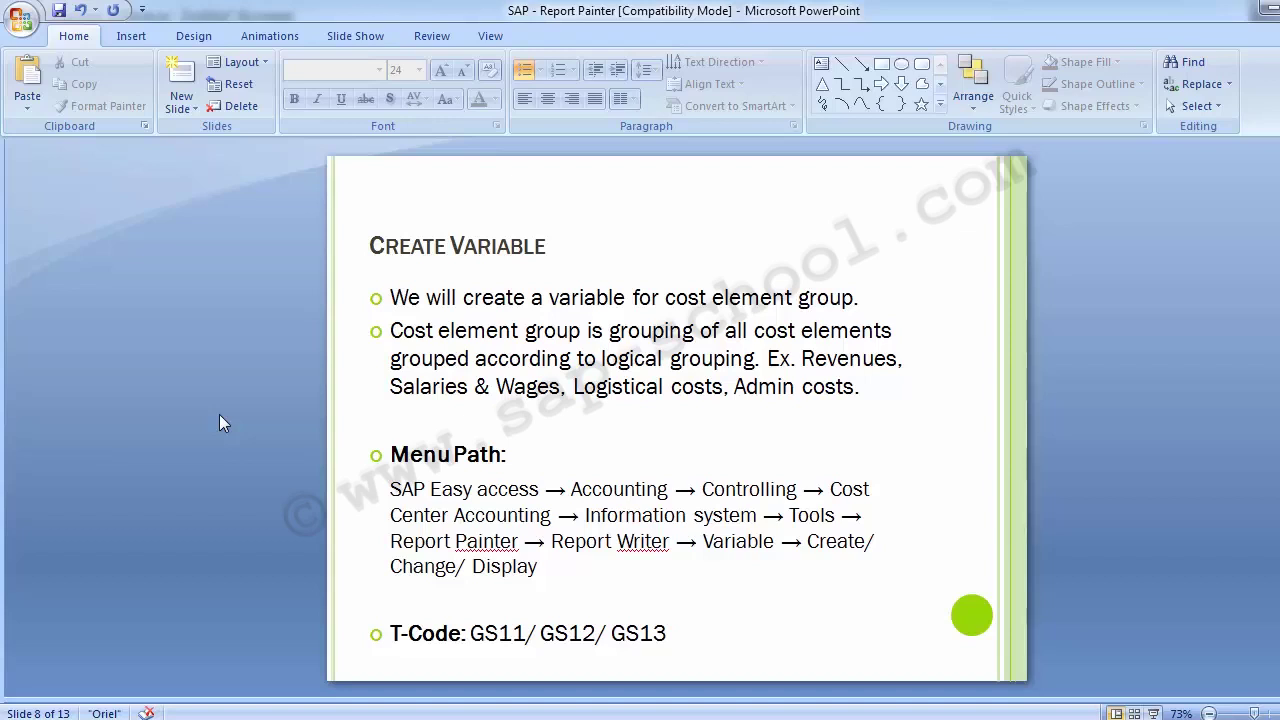
{"action": "key", "text": "Page_Down"}
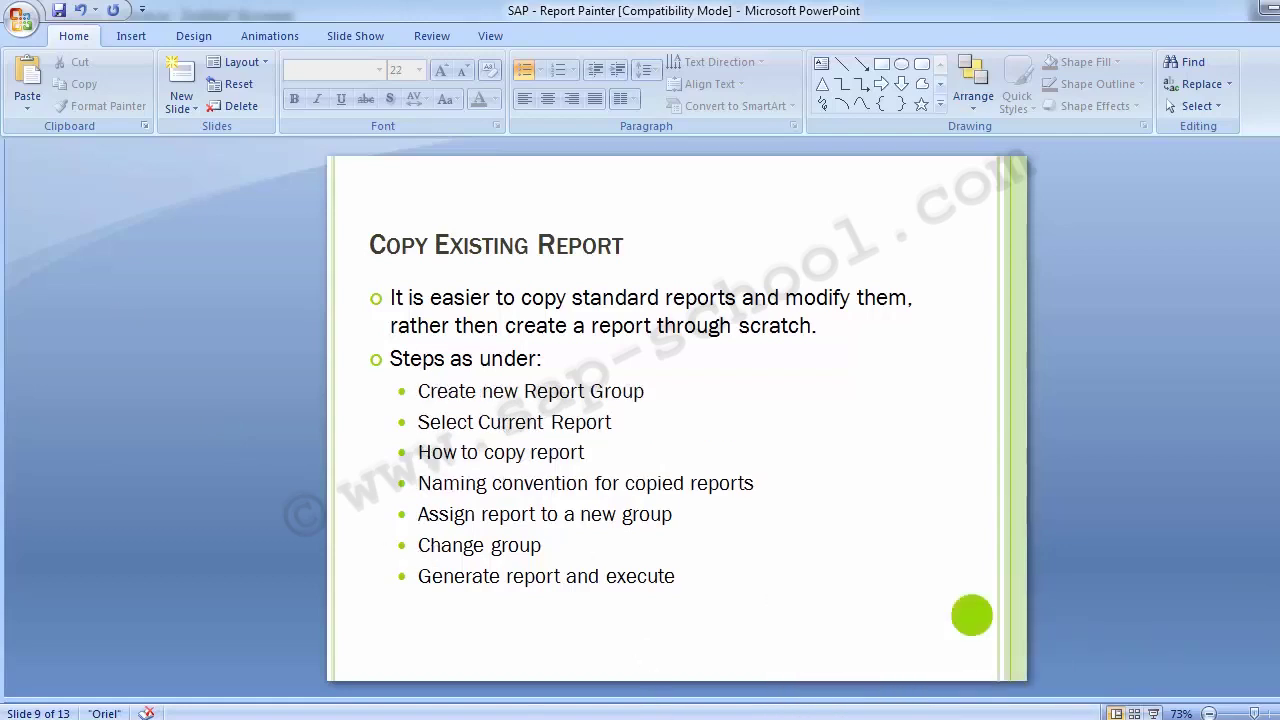
- Switch back to SAP and leave the Display Library transaction for the SAP Easy Access menu
{"action": "left_click", "coordinate": [566, 653]}
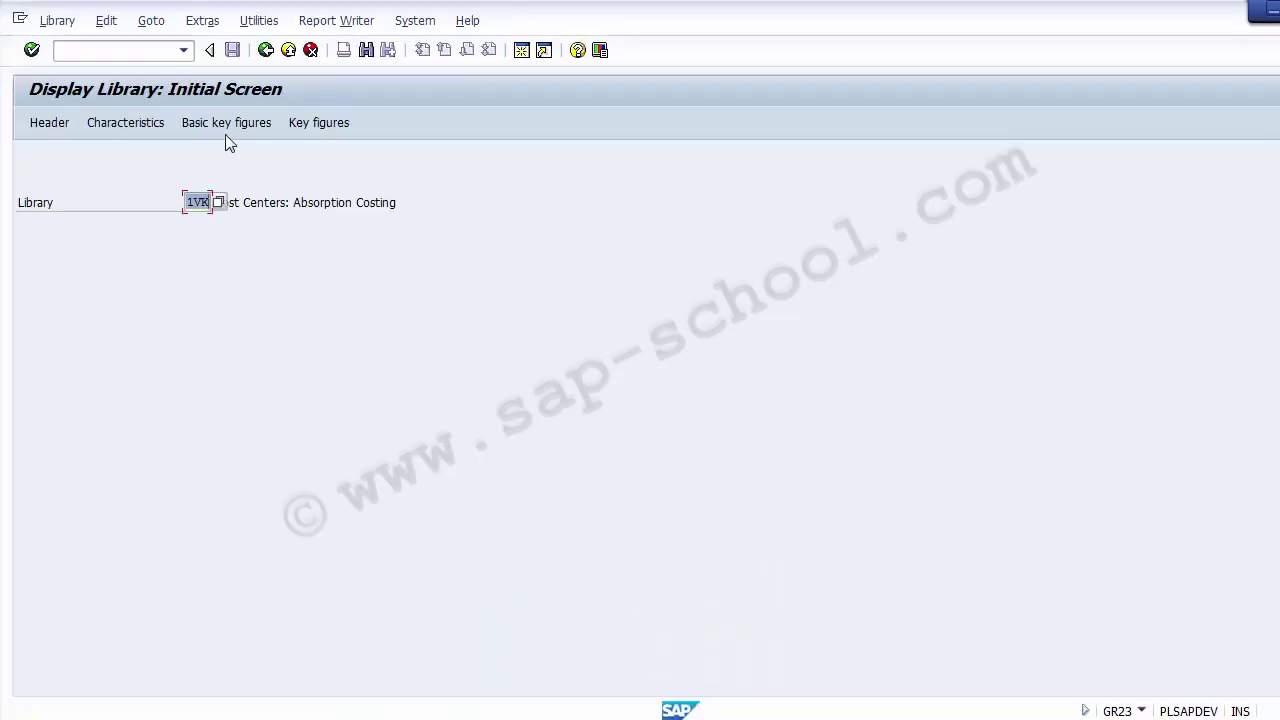
{"action": "left_click", "coordinate": [132, 54]}
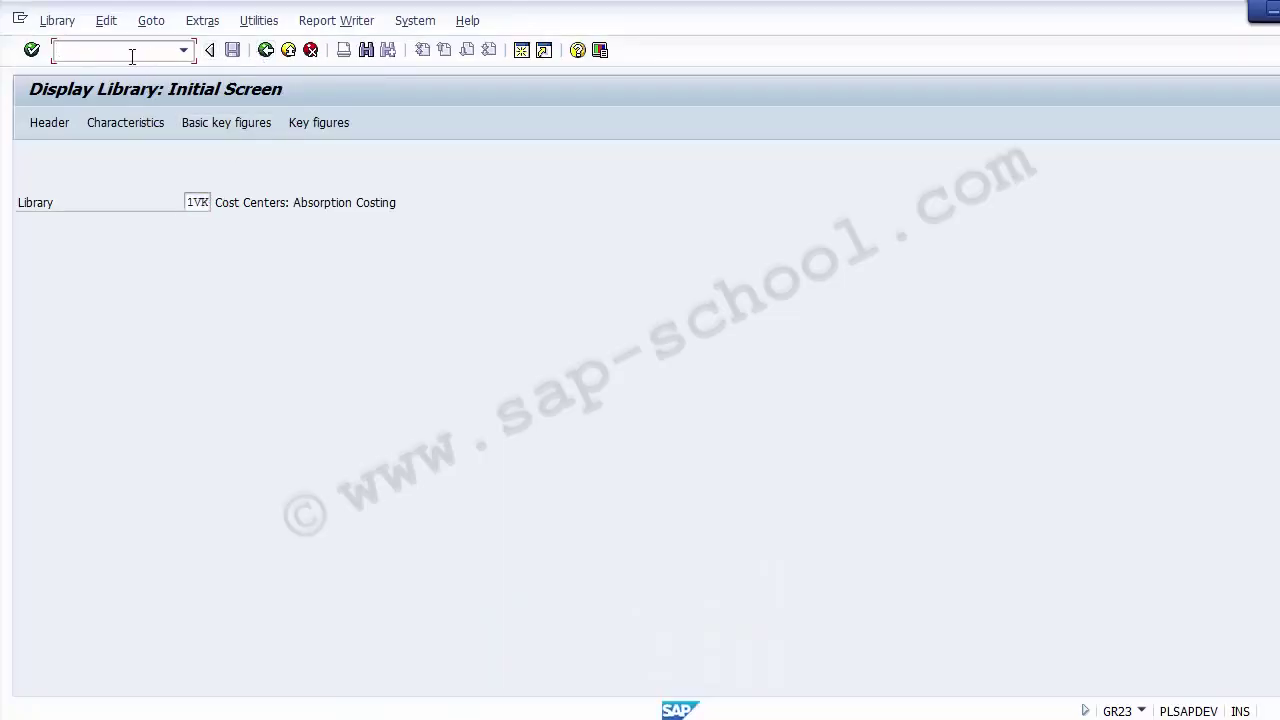
{"action": "type", "text": "/n"}
{"action": "key", "text": "Return"}
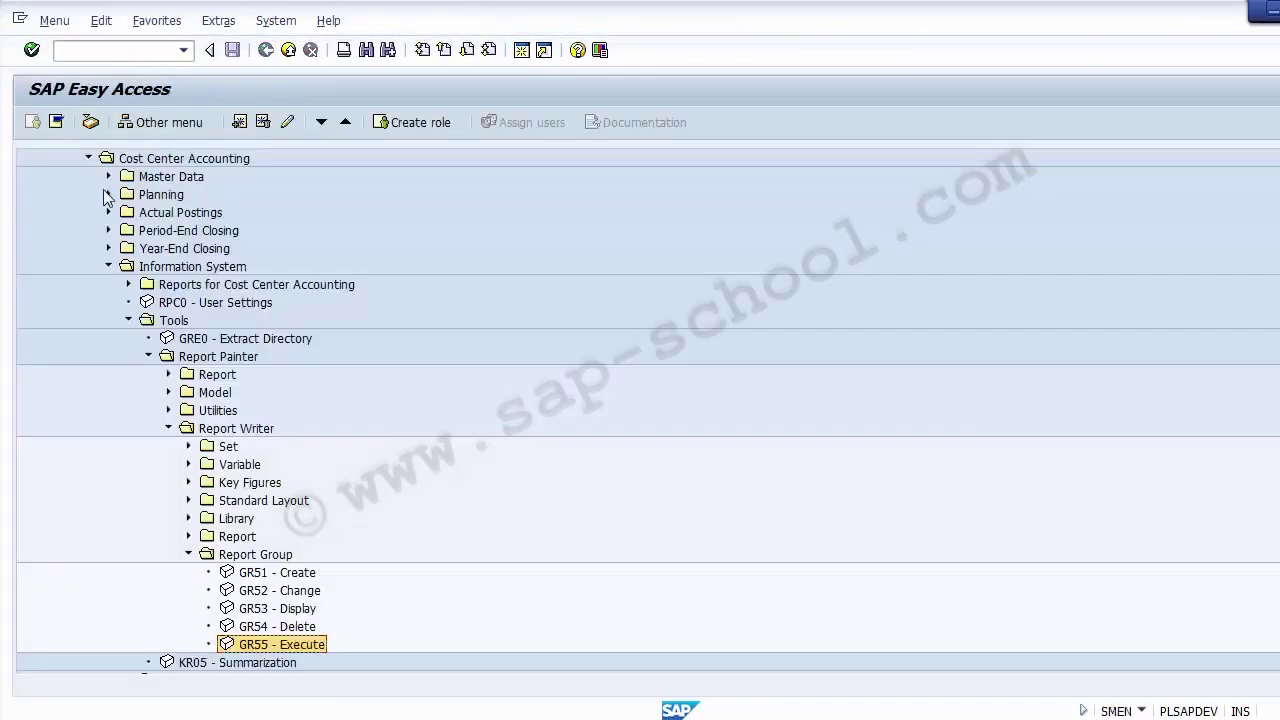
- Collapse the SAP menu tree and walk again through Accounting, Controlling and Cost Center Accounting to the Information System folder
{"action": "left_click", "coordinate": [108, 266]}
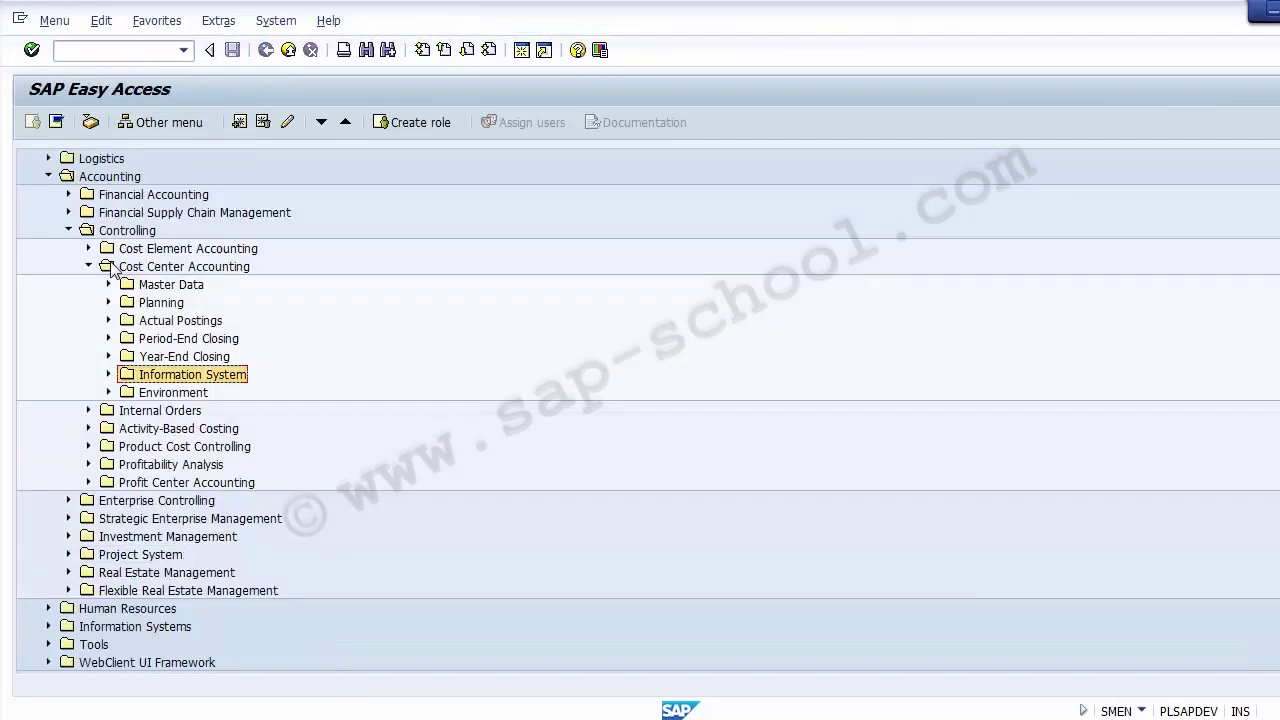
{"action": "left_click", "coordinate": [68, 230]}
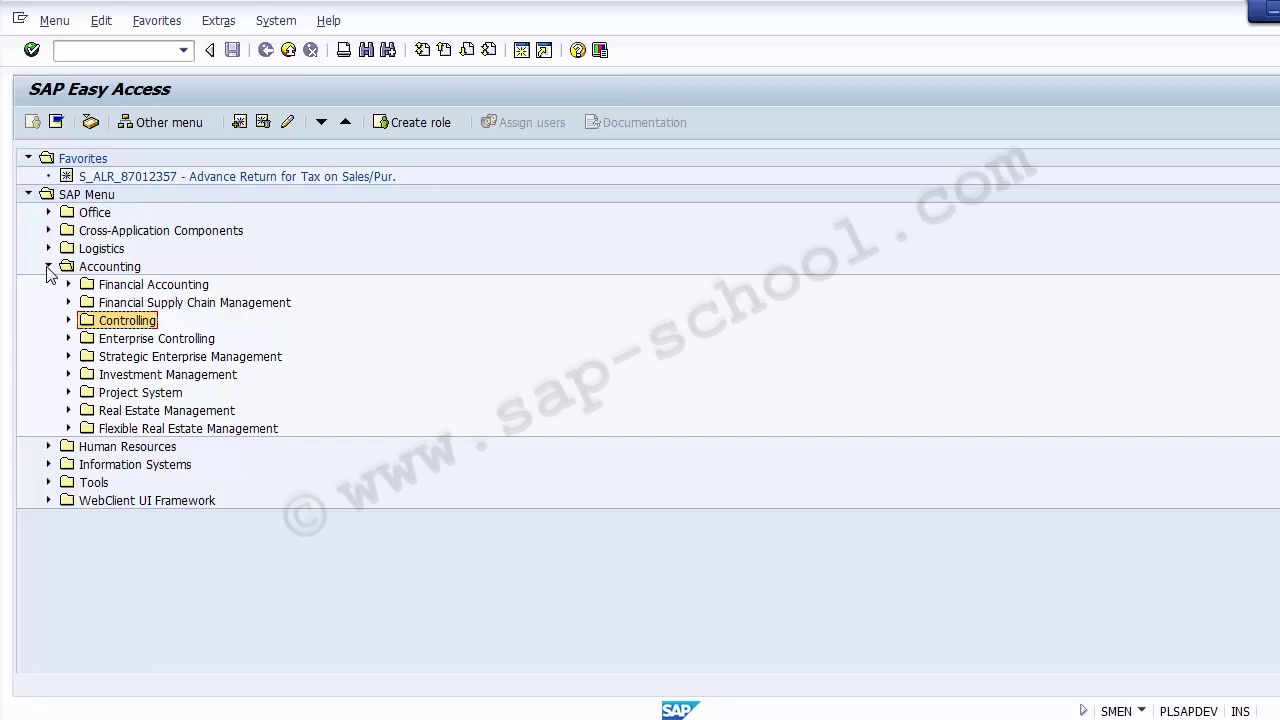
{"action": "left_click", "coordinate": [68, 320]}
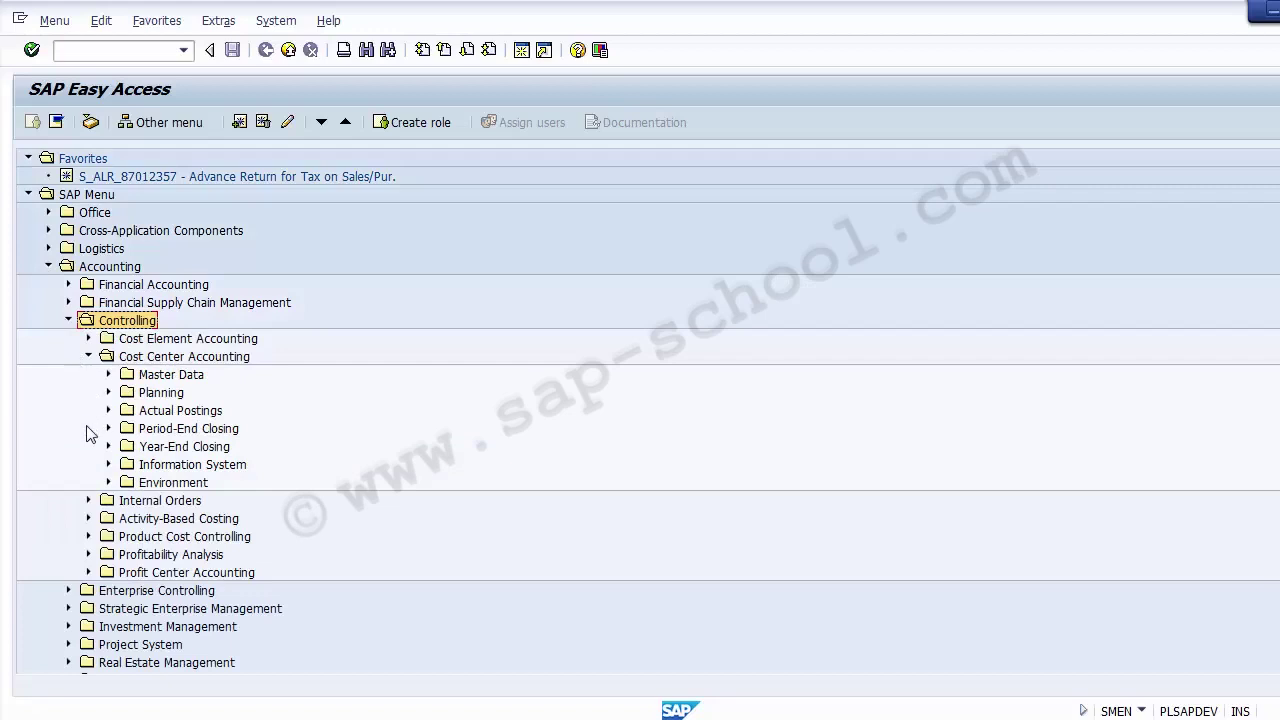
{"action": "left_click", "coordinate": [68, 320]}
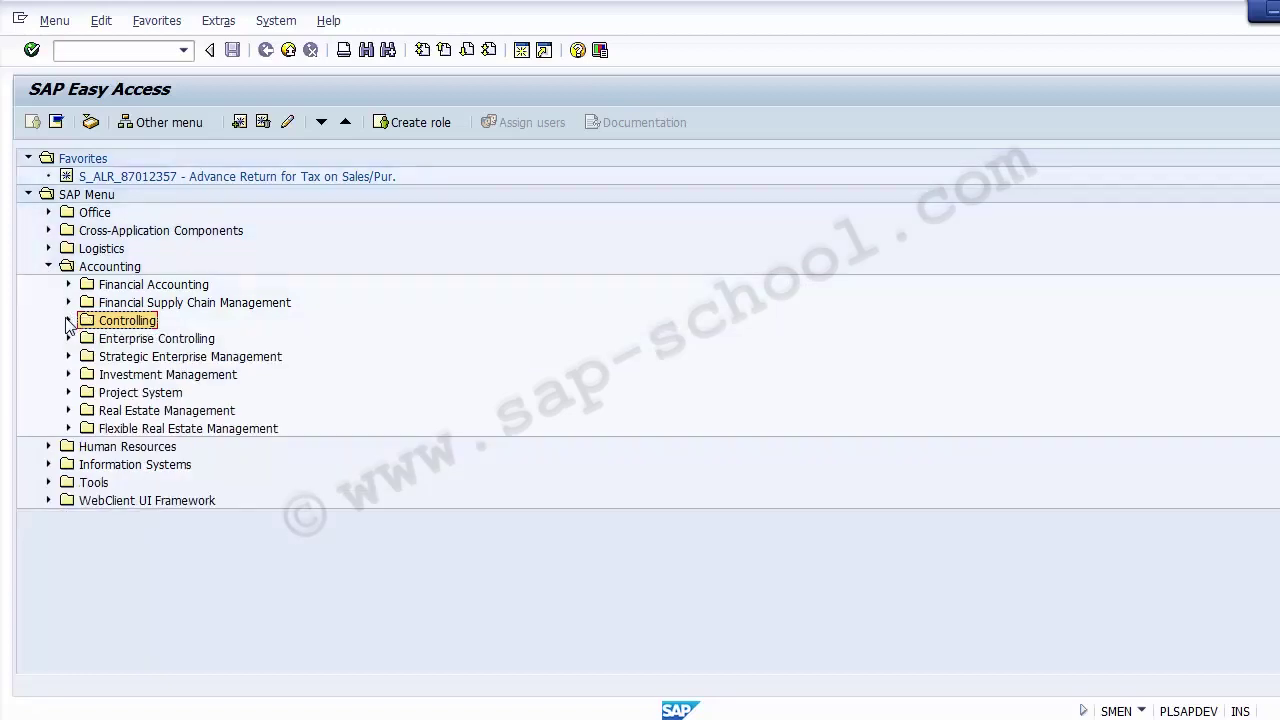
{"action": "left_click", "coordinate": [48, 266]}
{"action": "left_click", "coordinate": [48, 266]}
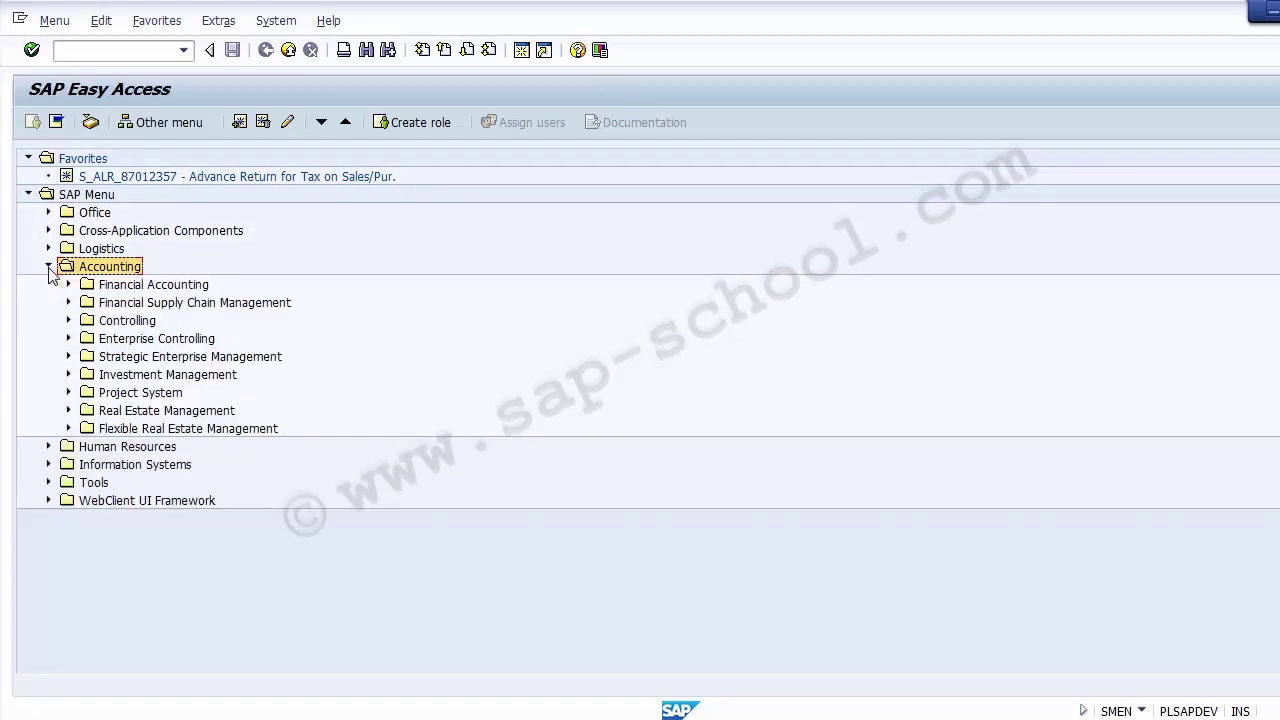
{"action": "left_click", "coordinate": [68, 320]}
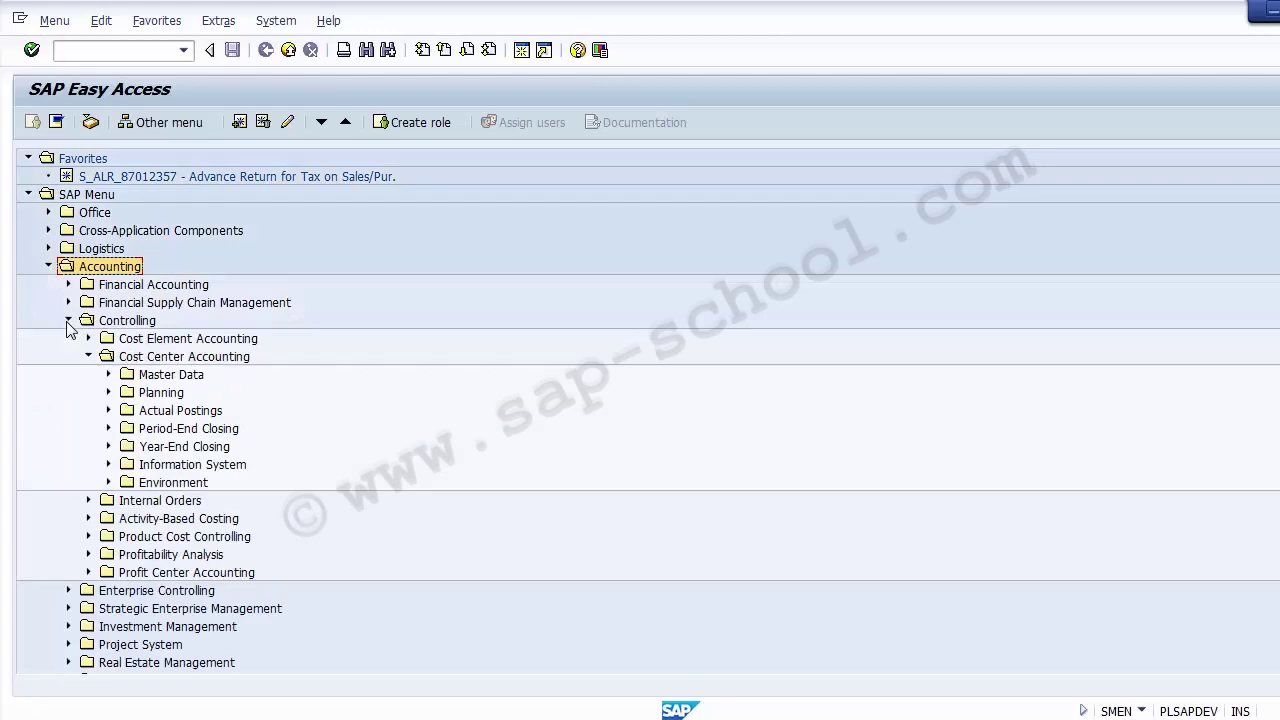
{"action": "left_click", "coordinate": [149, 464]}
{"action": "left_click", "coordinate": [108, 464]}
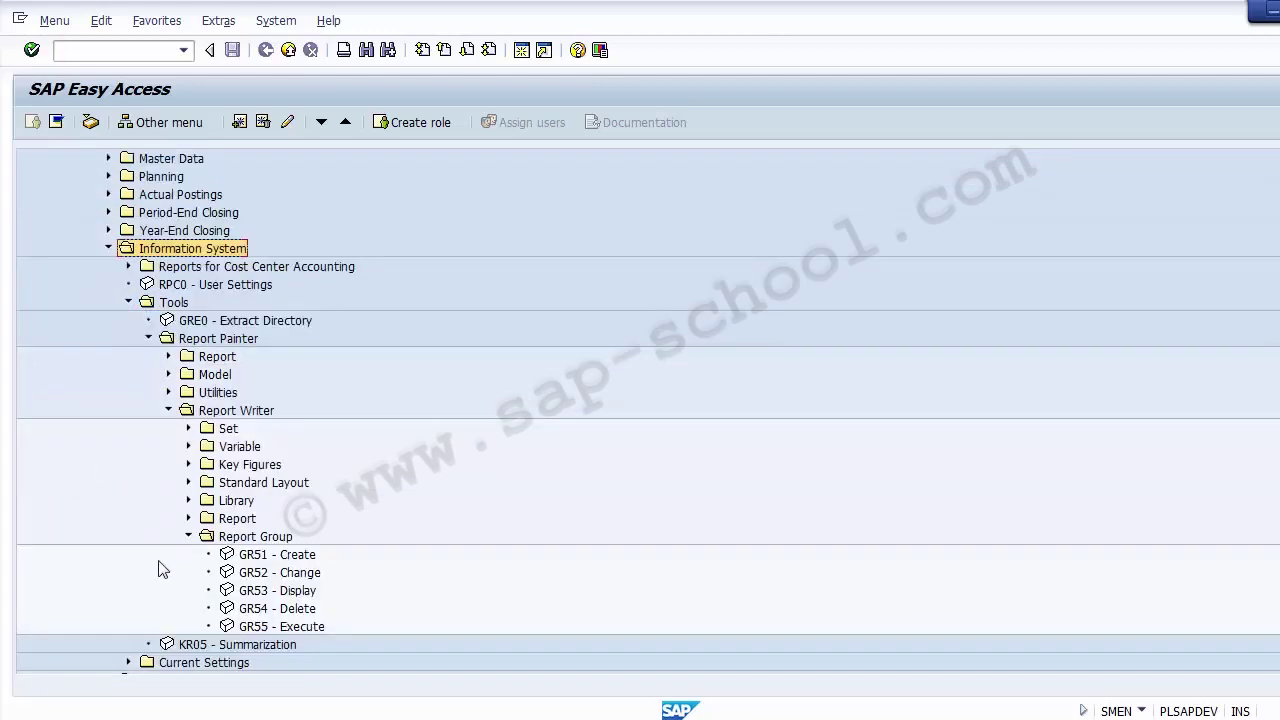
- Collapse the Report Group, Report Writer, Report Painter and Tools folders under the Cost Center Accounting Information System
{"action": "left_click", "coordinate": [188, 536]}
{"action": "left_click", "coordinate": [168, 410]}
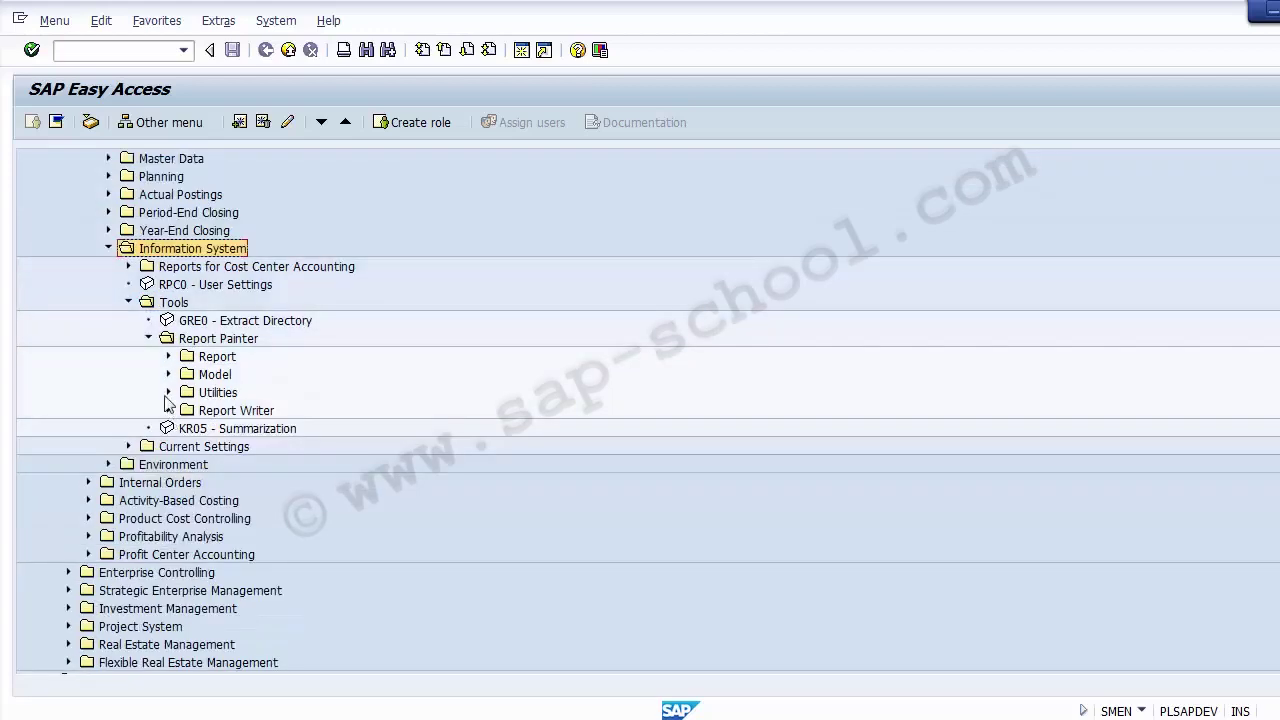
{"action": "left_click", "coordinate": [148, 338]}
{"action": "left_click", "coordinate": [128, 302]}
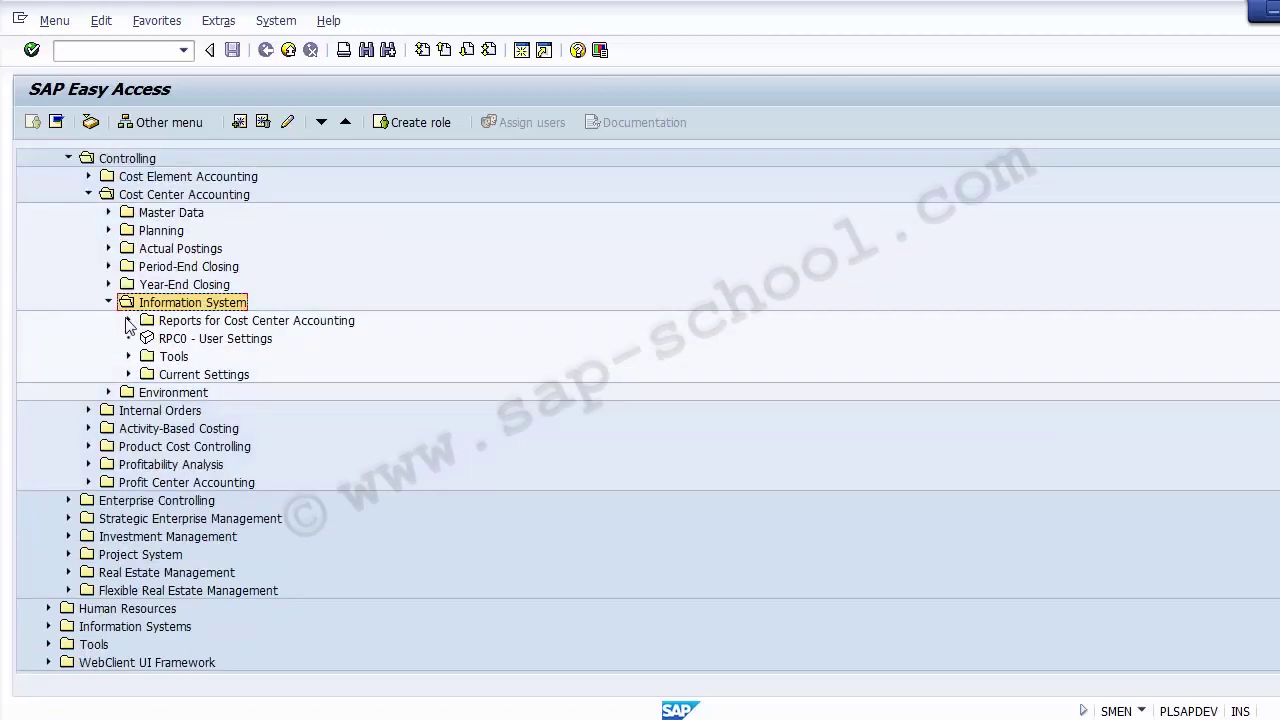
- From the Plan/Actual Comparisons under Reports for Cost Center Accounting, open report S_ALR_87013612 - Range: Cost Centers
{"action": "left_click", "coordinate": [170, 325]}
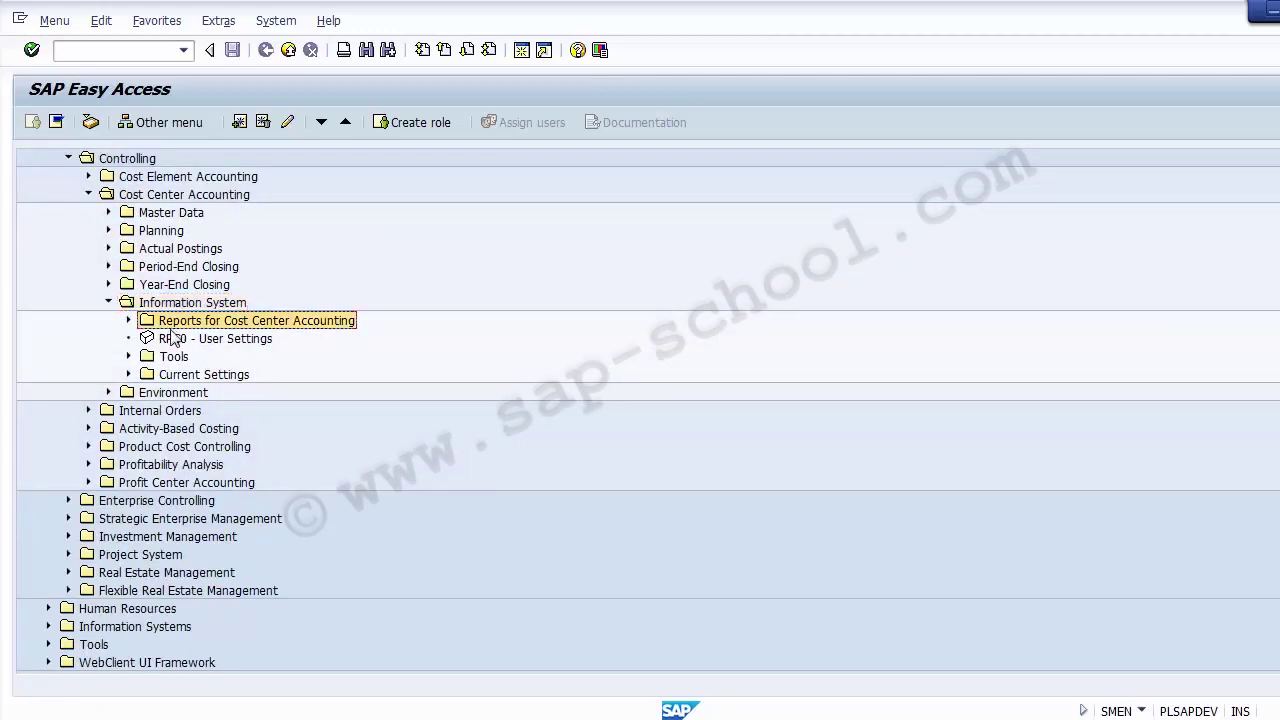
{"action": "left_click", "coordinate": [128, 320]}
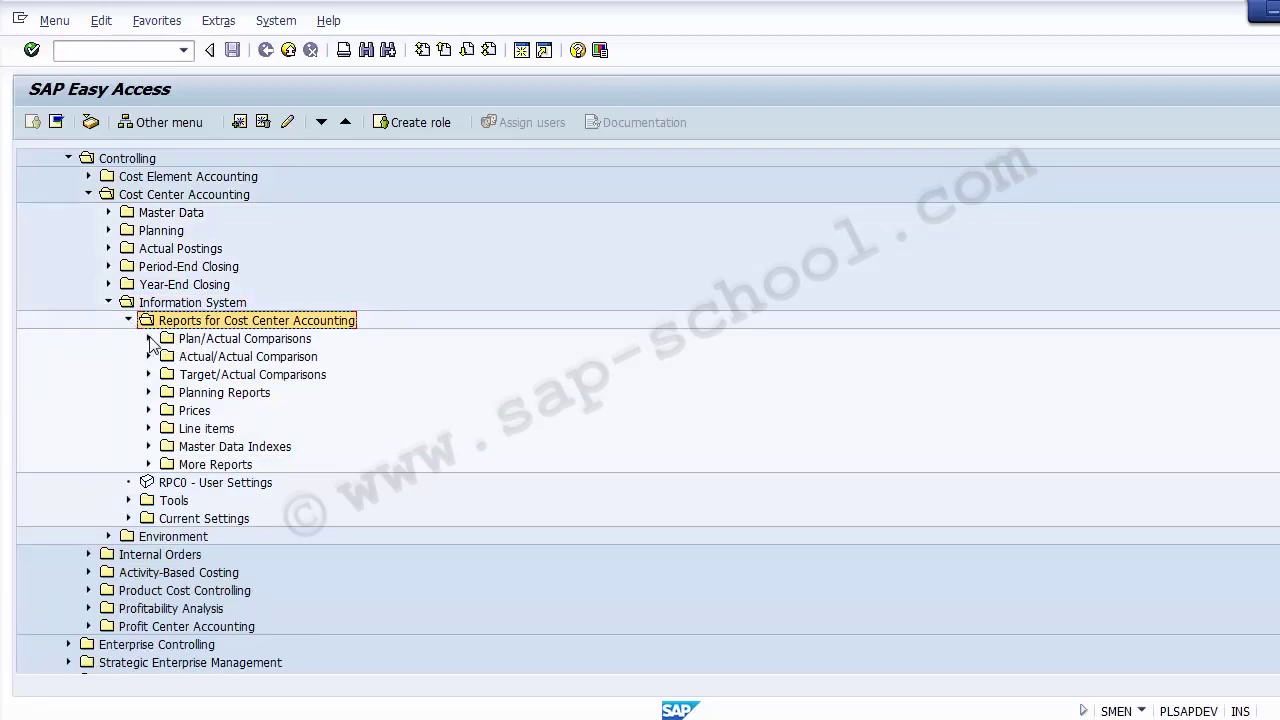
{"action": "left_click", "coordinate": [149, 339]}
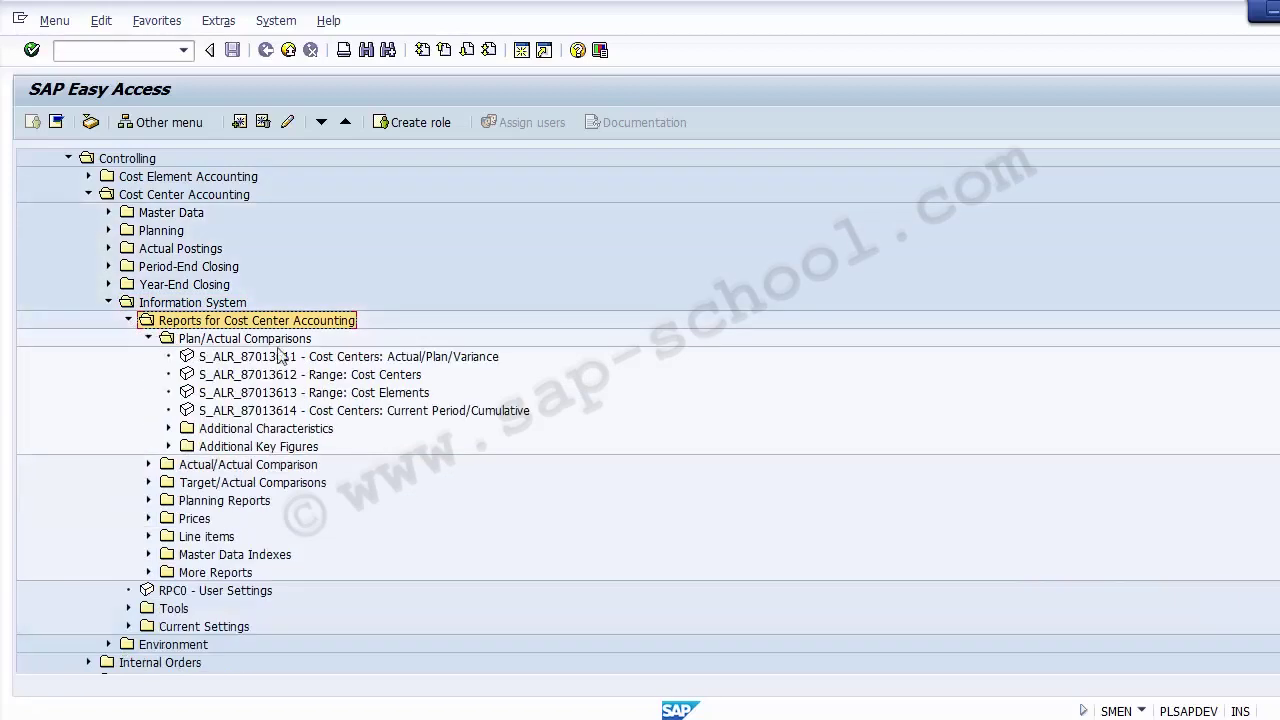
{"action": "left_click", "coordinate": [320, 362]}
{"action": "left_click", "coordinate": [338, 377]}
{"action": "left_click", "coordinate": [340, 410]}
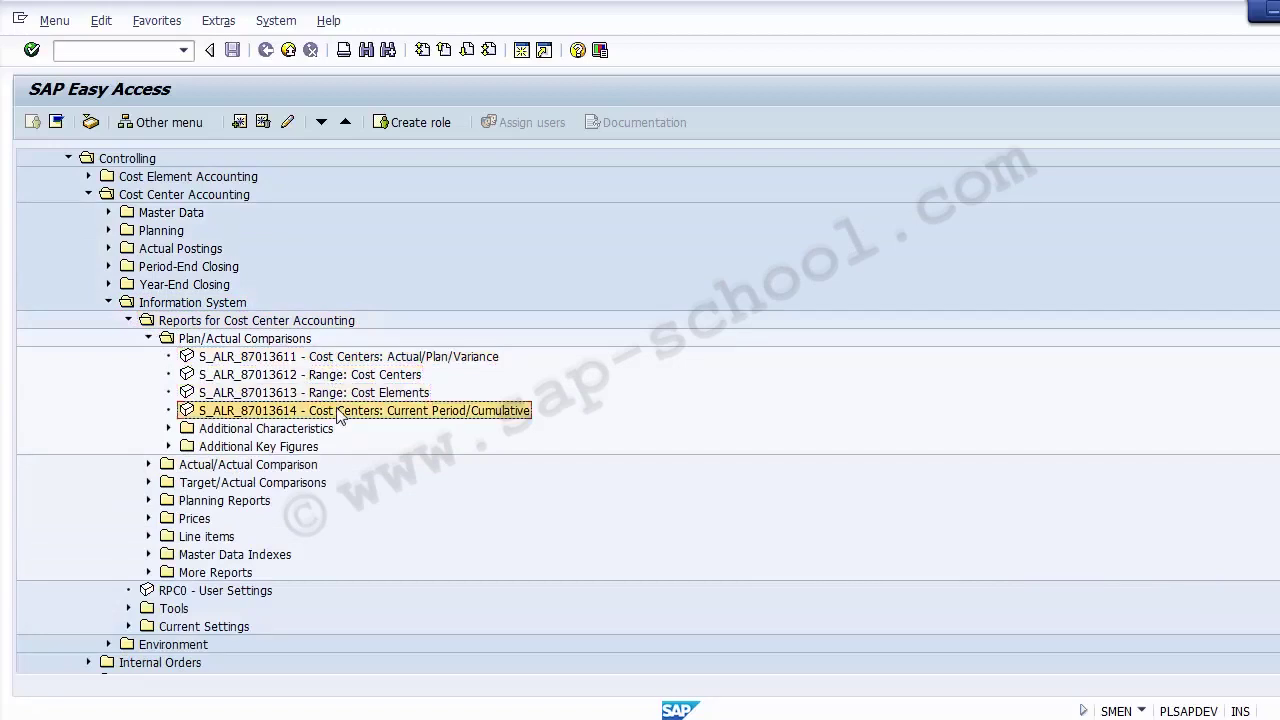
{"action": "left_click", "coordinate": [336, 377], "text": "ctrl"}
{"action": "left_click", "coordinate": [337, 381]}
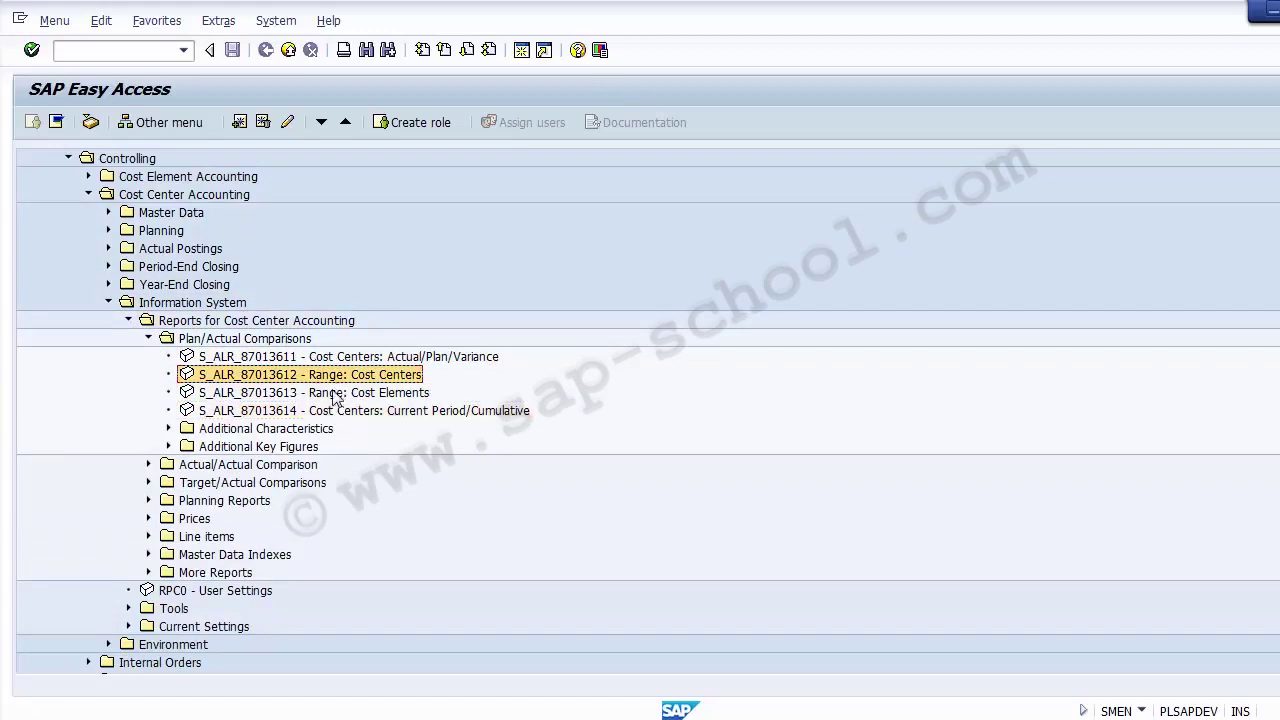
{"action": "double_click", "coordinate": [283, 380]}
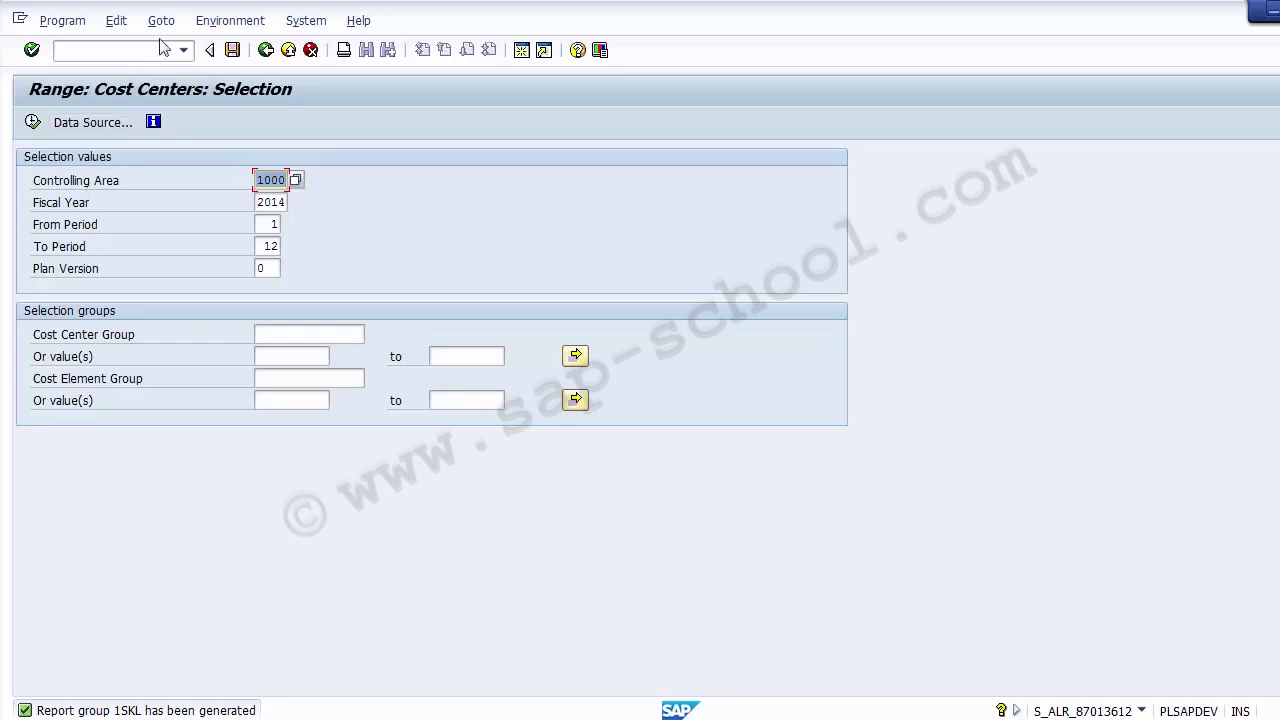
- Display the report's technical information, review its table, library and report group, and close it
{"action": "left_click", "coordinate": [221, 27]}
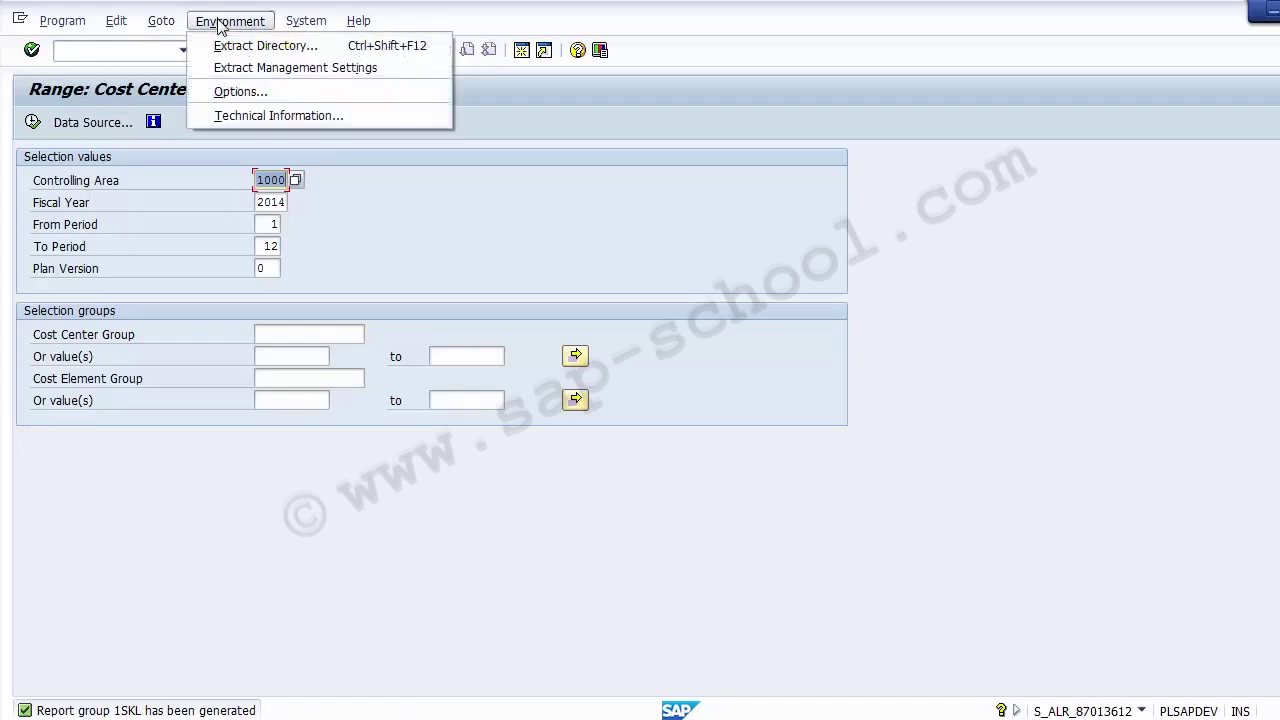
{"action": "left_click", "coordinate": [241, 116]}
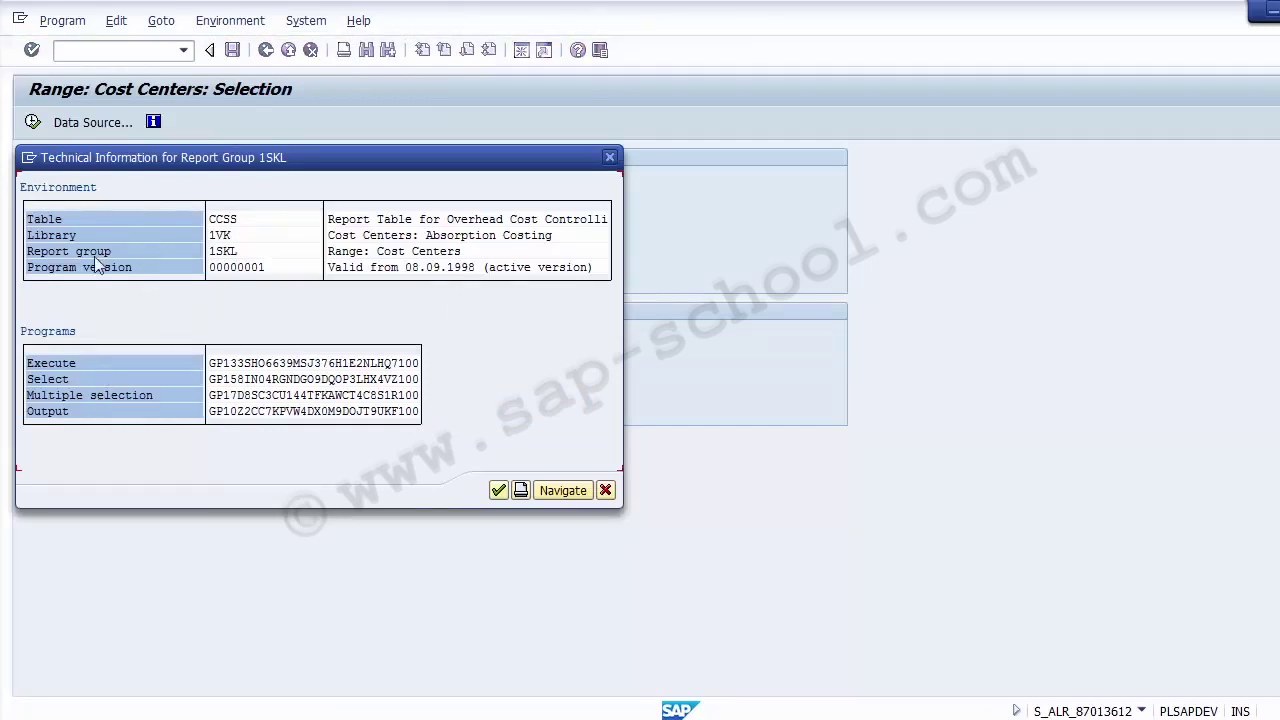
{"action": "left_click", "coordinate": [243, 224]}
{"action": "left_click", "coordinate": [221, 238]}
{"action": "left_click", "coordinate": [211, 254]}
{"action": "left_click_drag", "start_coordinate": [244, 260], "coordinate": [238, 262]}
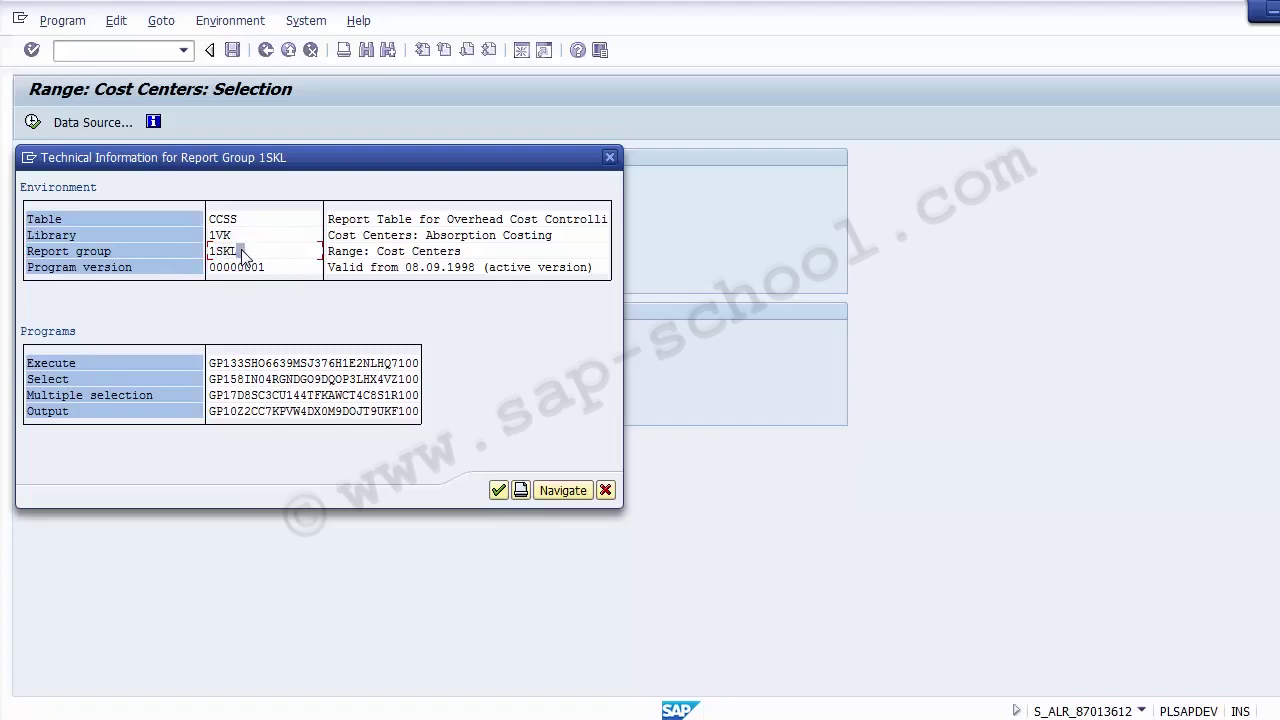
{"action": "left_click", "coordinate": [606, 491]}
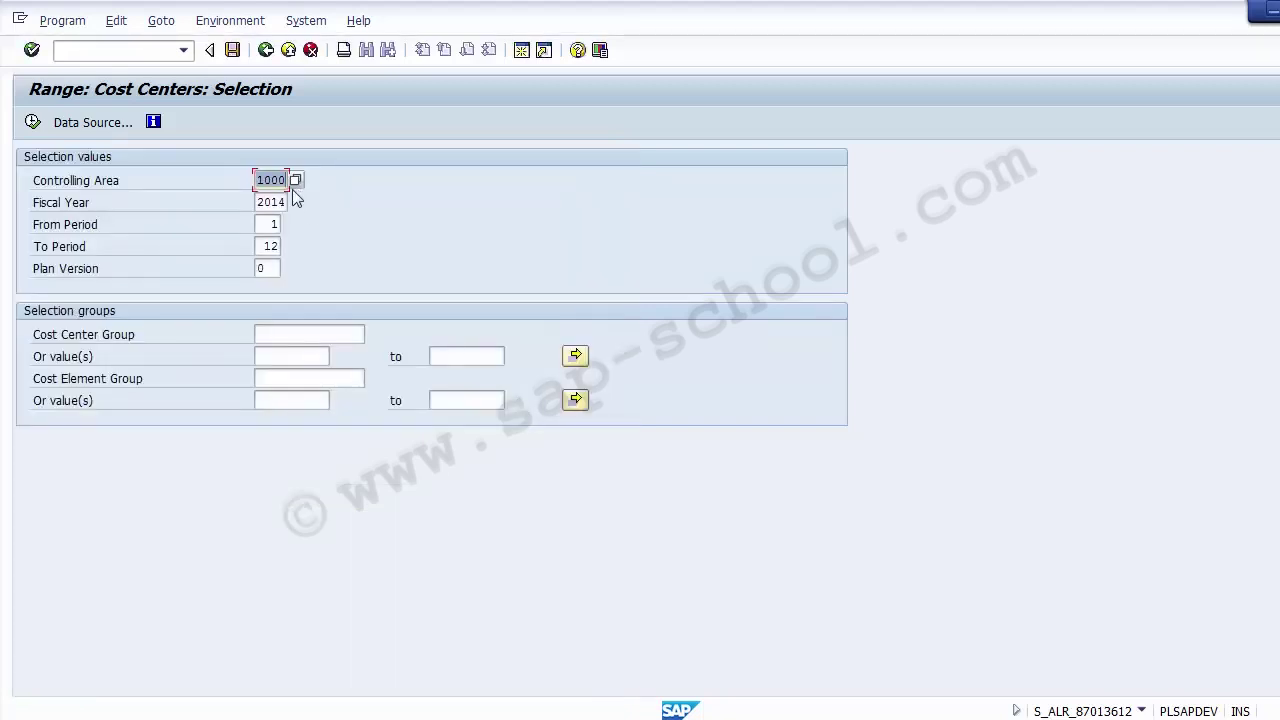
- View the report's technical information once more and leave the Range: Cost Centers selection screen
{"action": "left_click", "coordinate": [231, 21]}
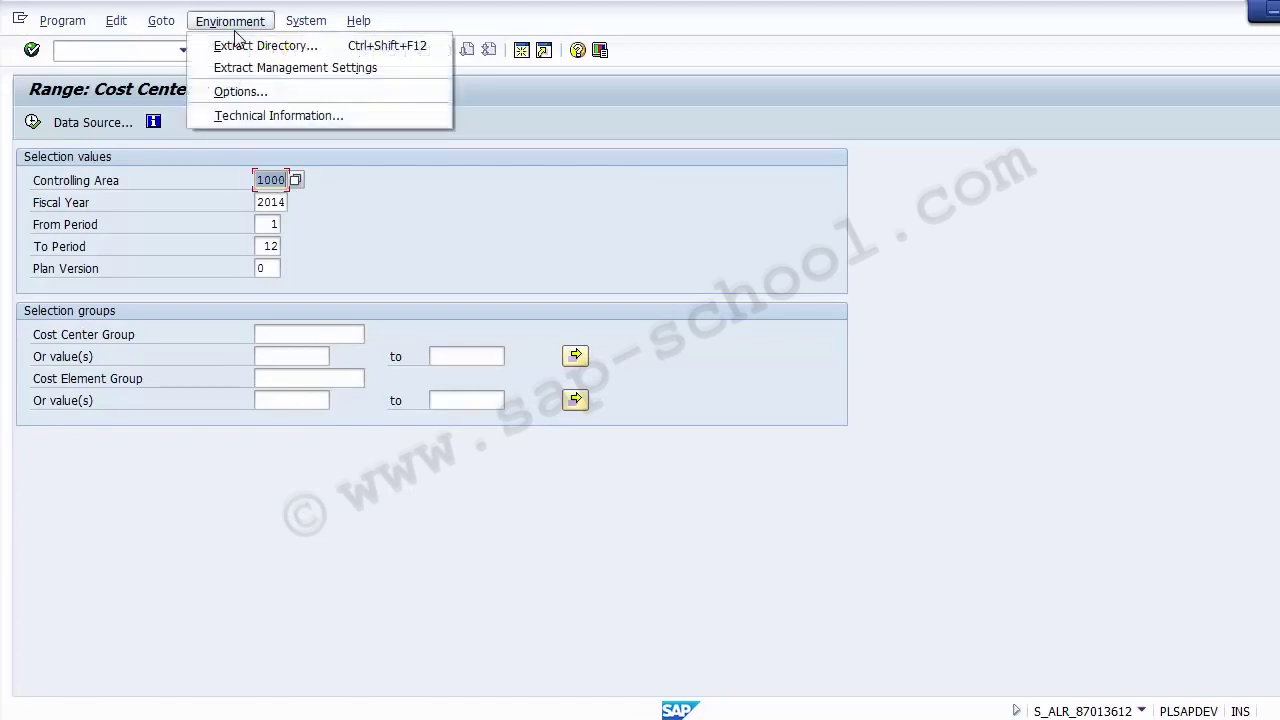
{"action": "left_click", "coordinate": [244, 116]}
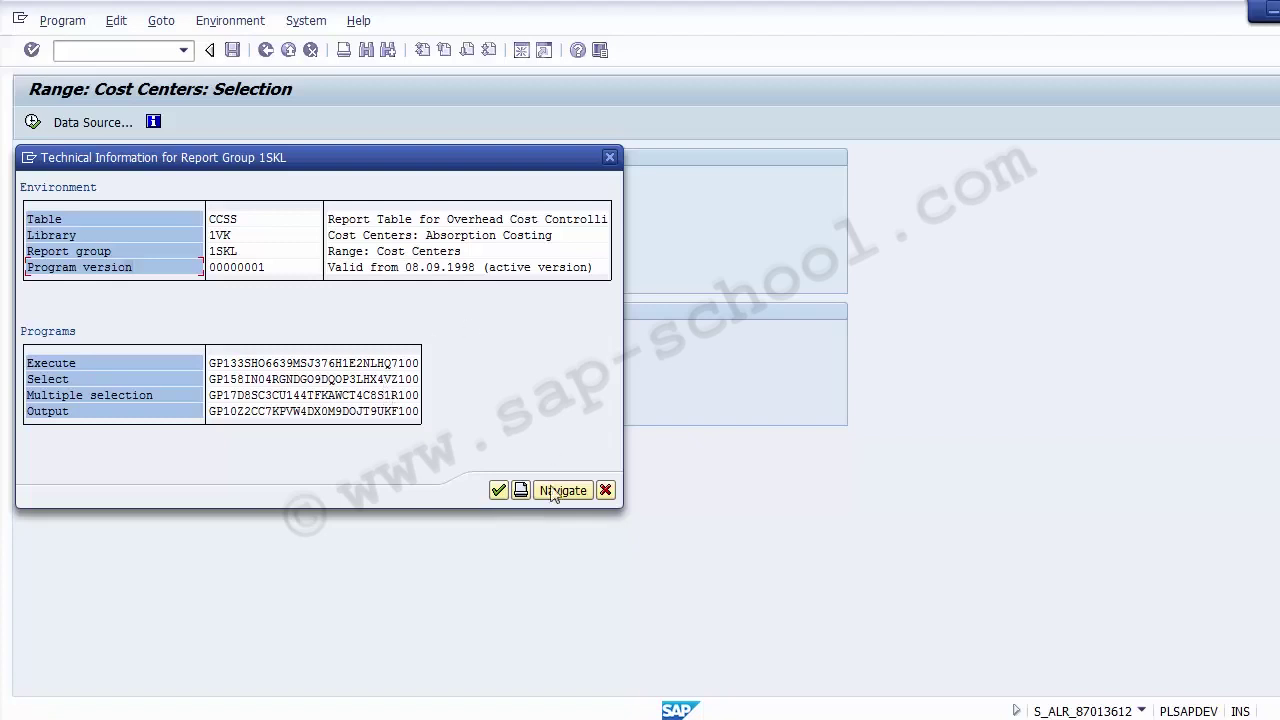
{"action": "left_click", "coordinate": [605, 490]}
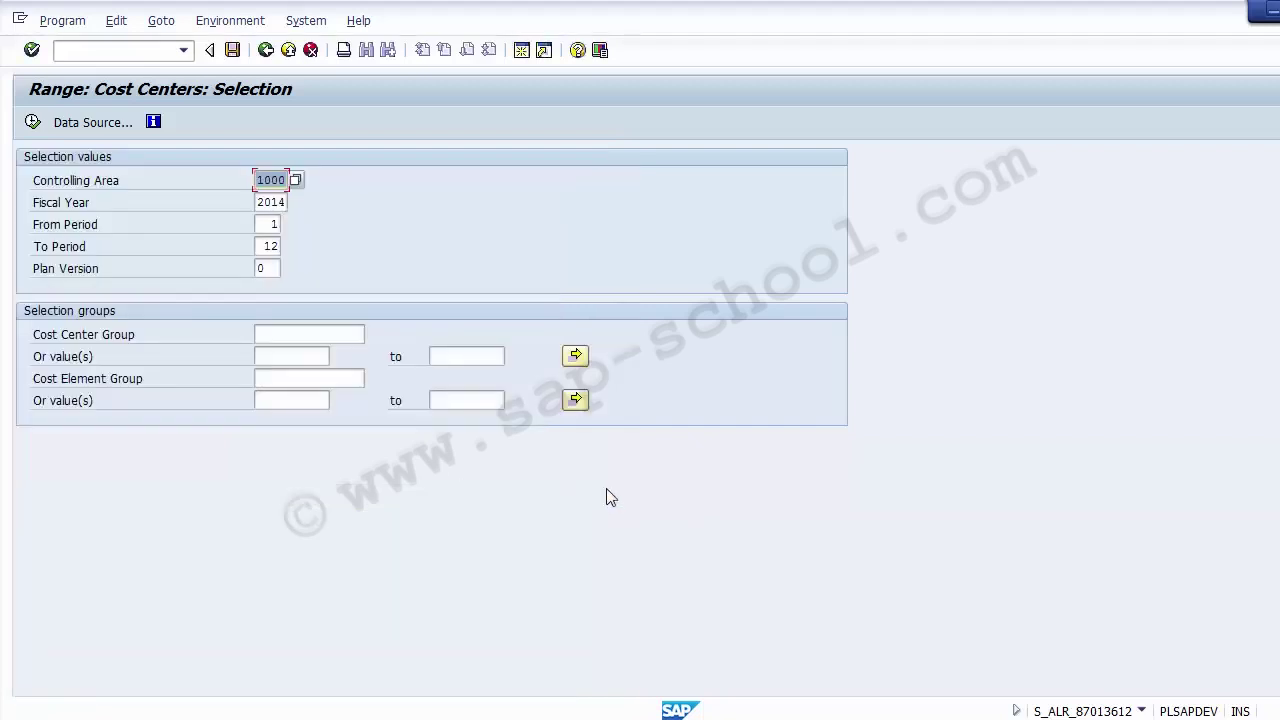
{"action": "left_click", "coordinate": [287, 52]}
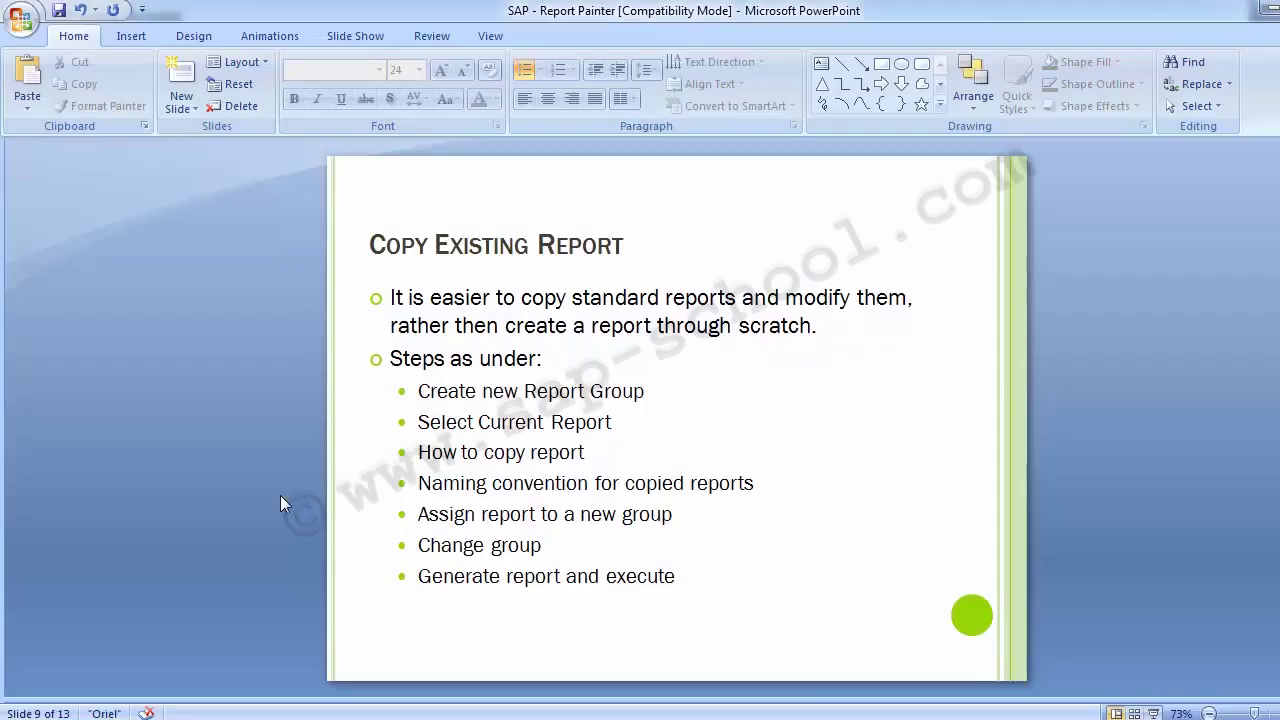
- In the PowerPoint presentation, go back to the Report Group slide and highlight transaction codes GR51, GR52 and GR53
{"action": "key", "text": "Page_Up"}
{"action": "key", "text": "Page_Up"}
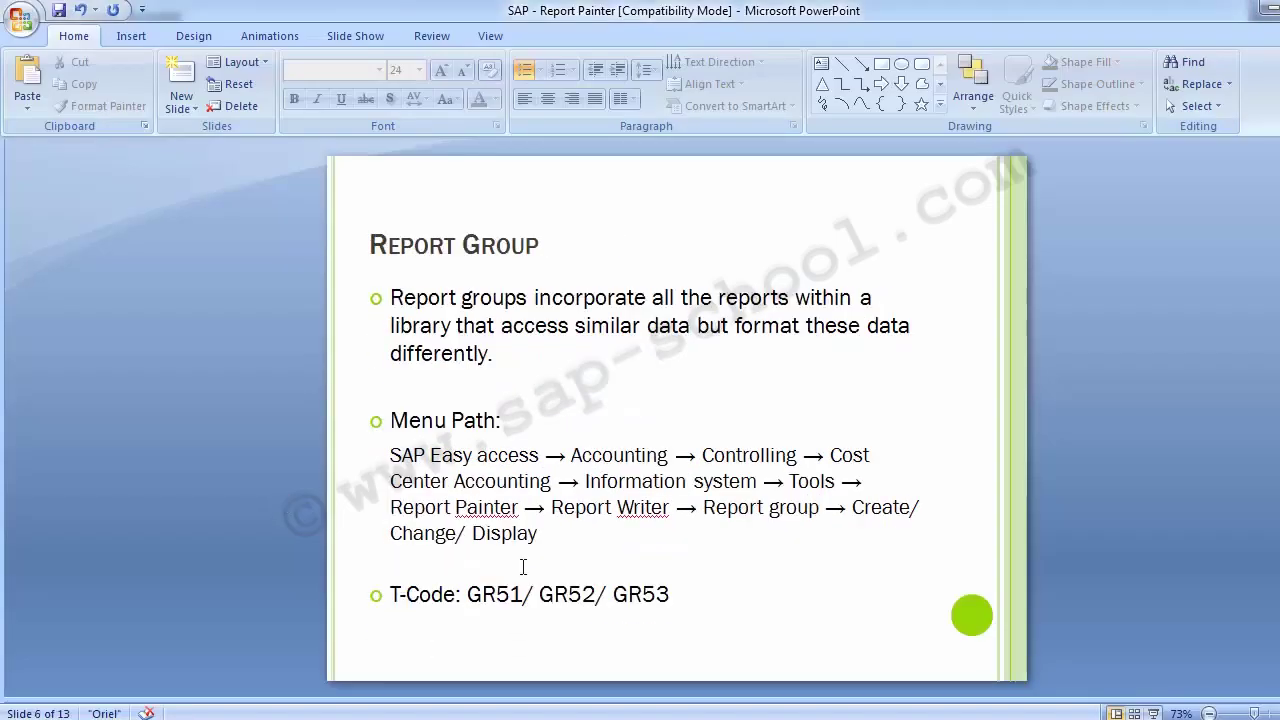
{"action": "mouse_move", "coordinate": [467, 594]}
{"action": "left_mouse_down"}
{"action": "mouse_move", "coordinate": [523, 608]}
{"action": "mouse_move", "coordinate": [541, 596]}
{"action": "mouse_move", "coordinate": [683, 598]}
{"action": "left_mouse_up"}
{"action": "left_click", "coordinate": [57, 409]}
- Switch back to SAP and start transaction GR51 to create a report group
{"action": "key", "text": "alt+Tab"}
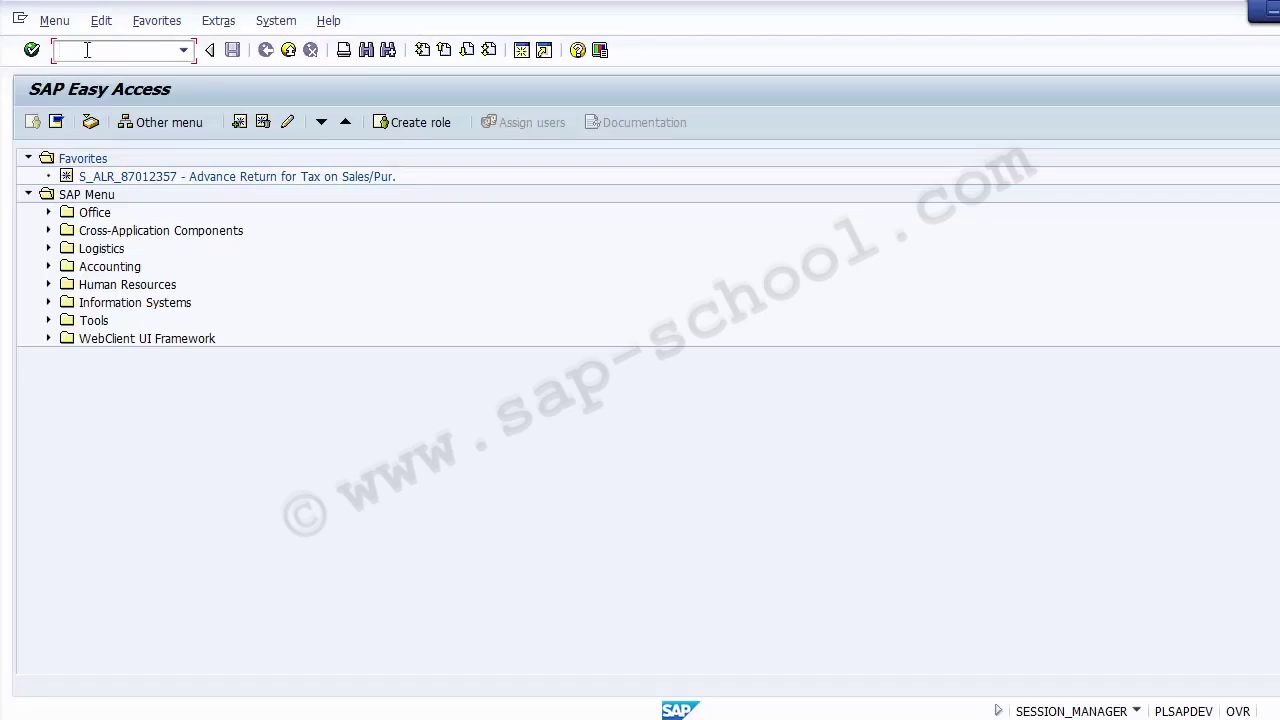
{"action": "type", "text": "GR51"}
{"action": "key", "text": "Return"}
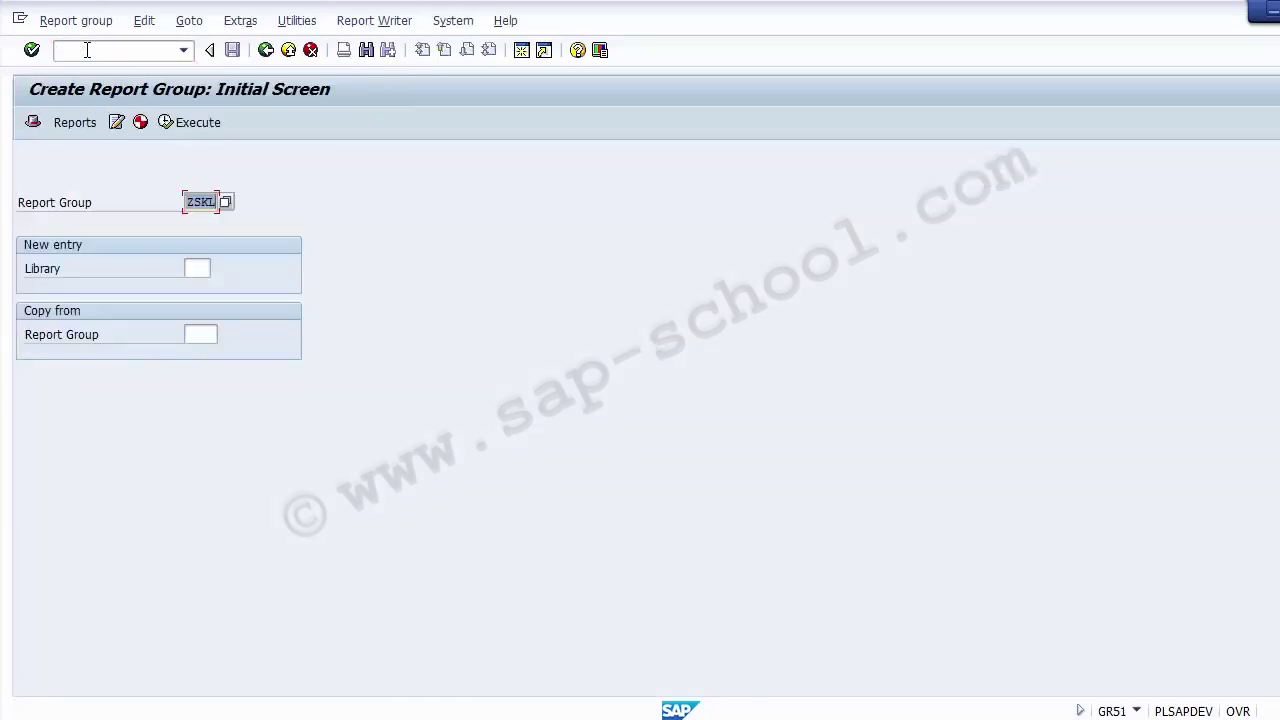
- Use ZSKL as the new report group and open the list of existing report groups to copy from
{"action": "left_click", "coordinate": [52, 207]}
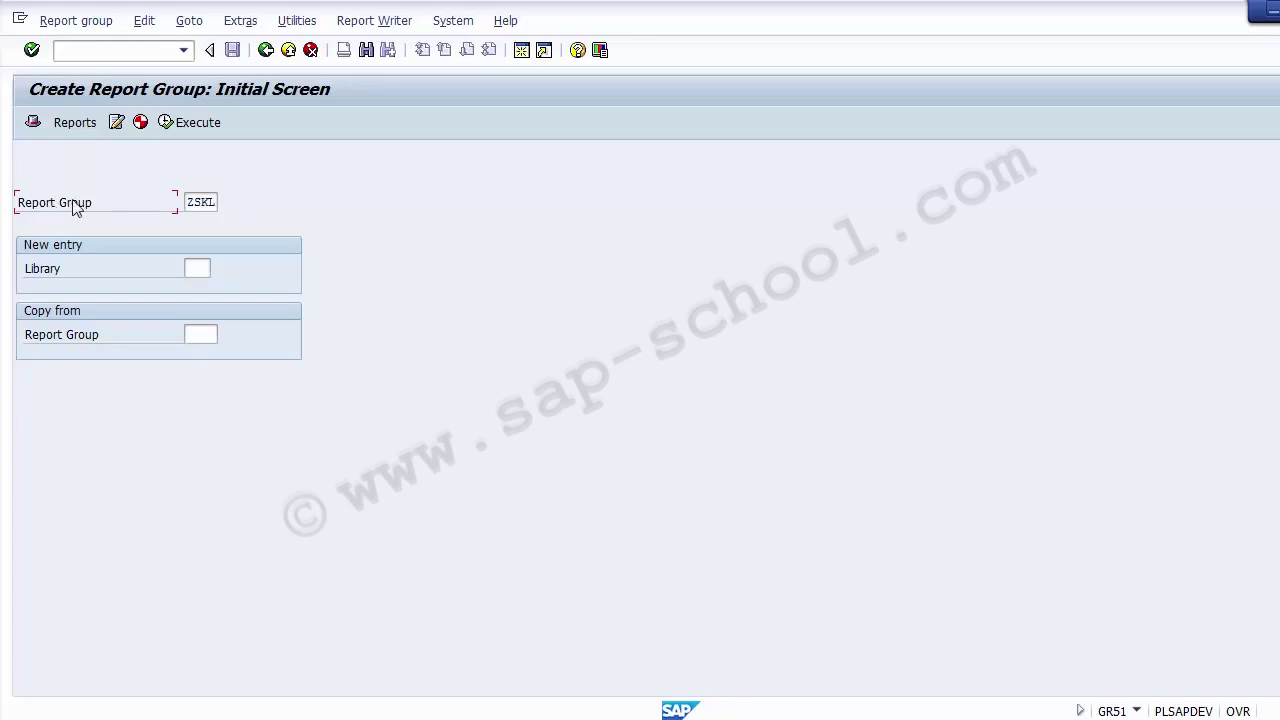
{"action": "left_click", "coordinate": [190, 202]}
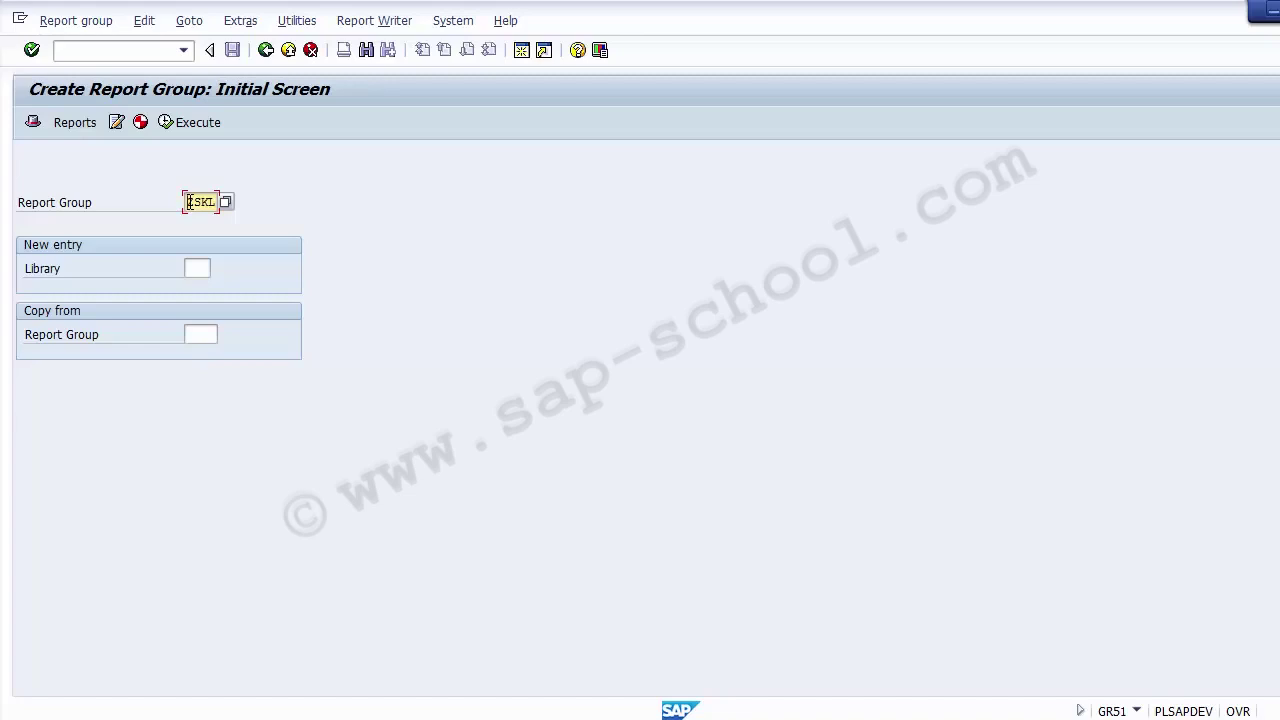
{"action": "key", "text": "Tab"}
{"action": "key", "text": "Tab"}
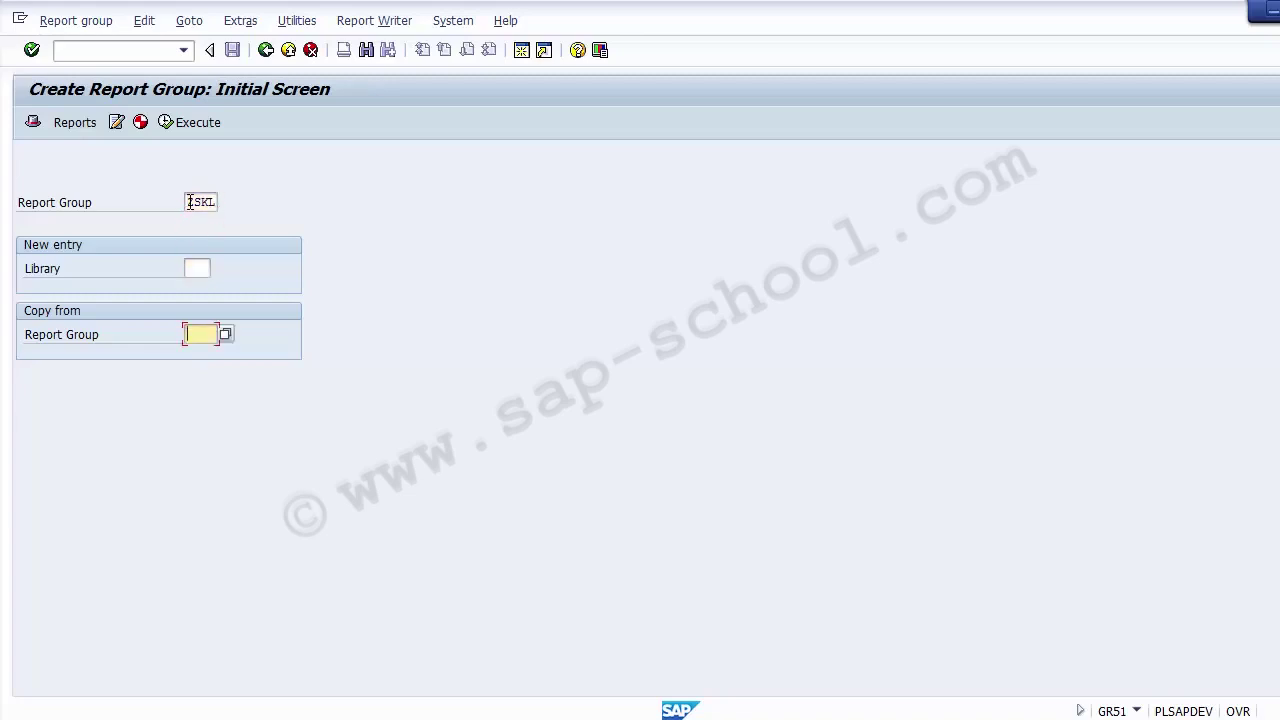
{"action": "type", "text": "1"}
{"action": "key", "text": "Down"}
{"action": "key", "text": "Return"}
{"action": "type", "text": "Z"}
{"action": "left_click", "coordinate": [224, 335]}
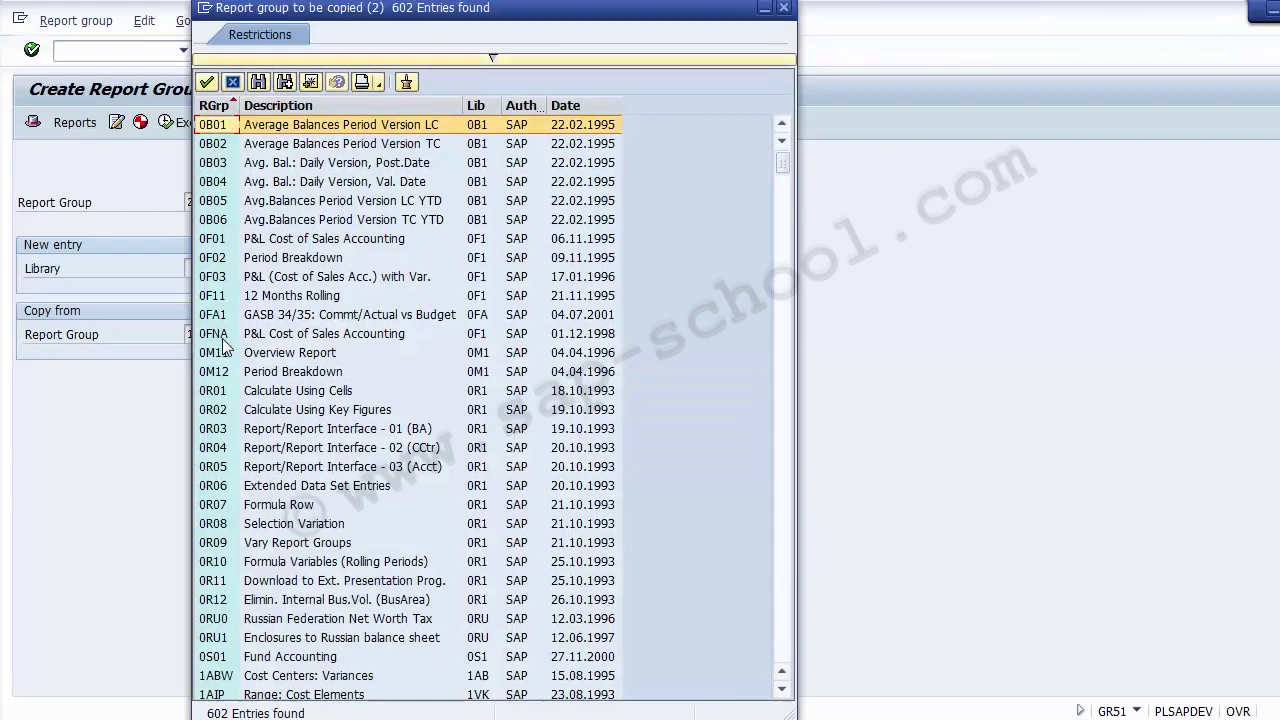
- Find 1SKL (Range: Cost Centers) in the list of report groups and choose it as the group to copy from
{"action": "key", "text": "Down"}
{"action": "key", "text": "Down"}
{"action": "key", "text": "Down"}
{"action": "key", "text": "Down"}
{"action": "key", "text": "Down"}
{"action": "key", "text": "Down"}
{"action": "key", "text": "Down"}
{"action": "key", "text": "Down"}
{"action": "key", "text": "Down"}
{"action": "key", "text": "Down"}
{"action": "key", "text": "Down"}
{"action": "key", "text": "Down"}
{"action": "key", "text": "Down"}
{"action": "key", "text": "Down"}
{"action": "key", "text": "Down"}
{"action": "key", "text": "Down"}
{"action": "key", "text": "Down"}
{"action": "key", "text": "Down"}
{"action": "key", "text": "Down"}
{"action": "key", "text": "Down"}
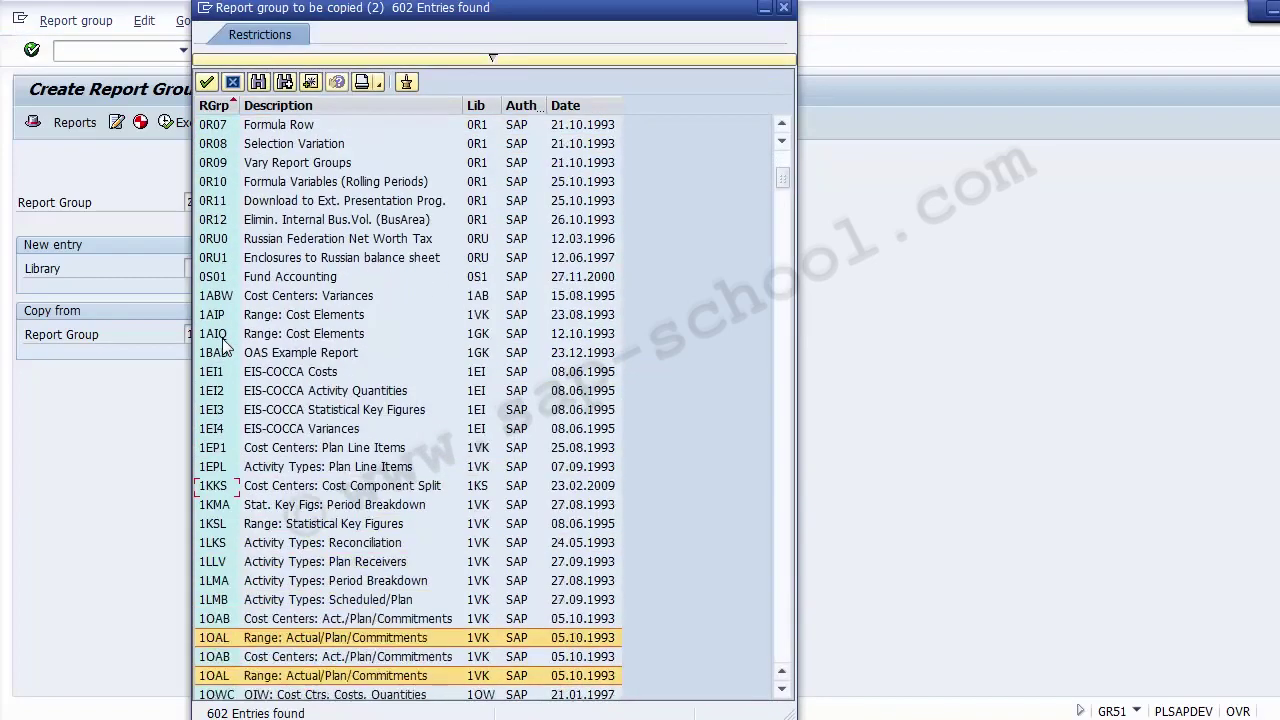
{"action": "key", "text": "Up"}
{"action": "key", "text": "Up"}
{"action": "key", "text": "Up"}
{"action": "key", "text": "Up"}
{"action": "key", "text": "Up"}
{"action": "key", "text": "Up"}
{"action": "key", "text": "Up"}
{"action": "key", "text": "Up"}
{"action": "key", "text": "Up"}
{"action": "key", "text": "Up"}
{"action": "key", "text": "Up"}
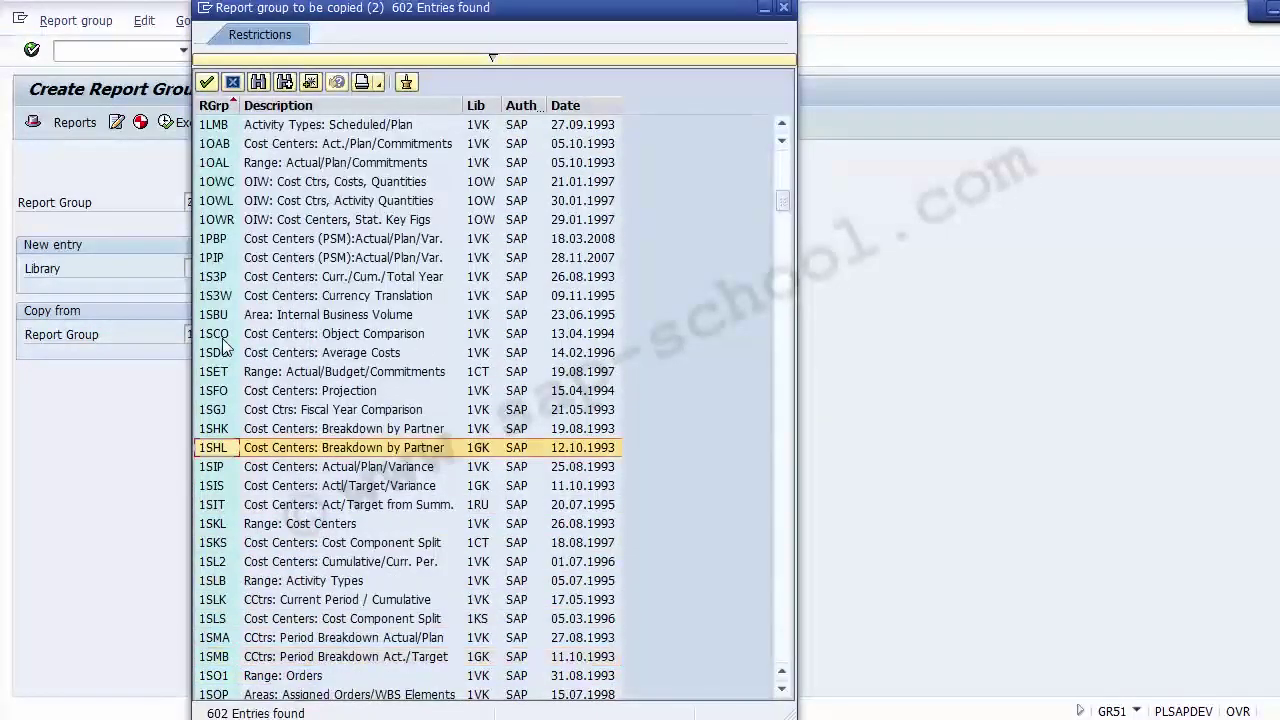
{"action": "key", "text": "Up"}
{"action": "key", "text": "Up"}
{"action": "key", "text": "Up"}
{"action": "key", "text": "Up"}
{"action": "key", "text": "Up"}
{"action": "key", "text": "Up"}
{"action": "key", "text": "Up"}
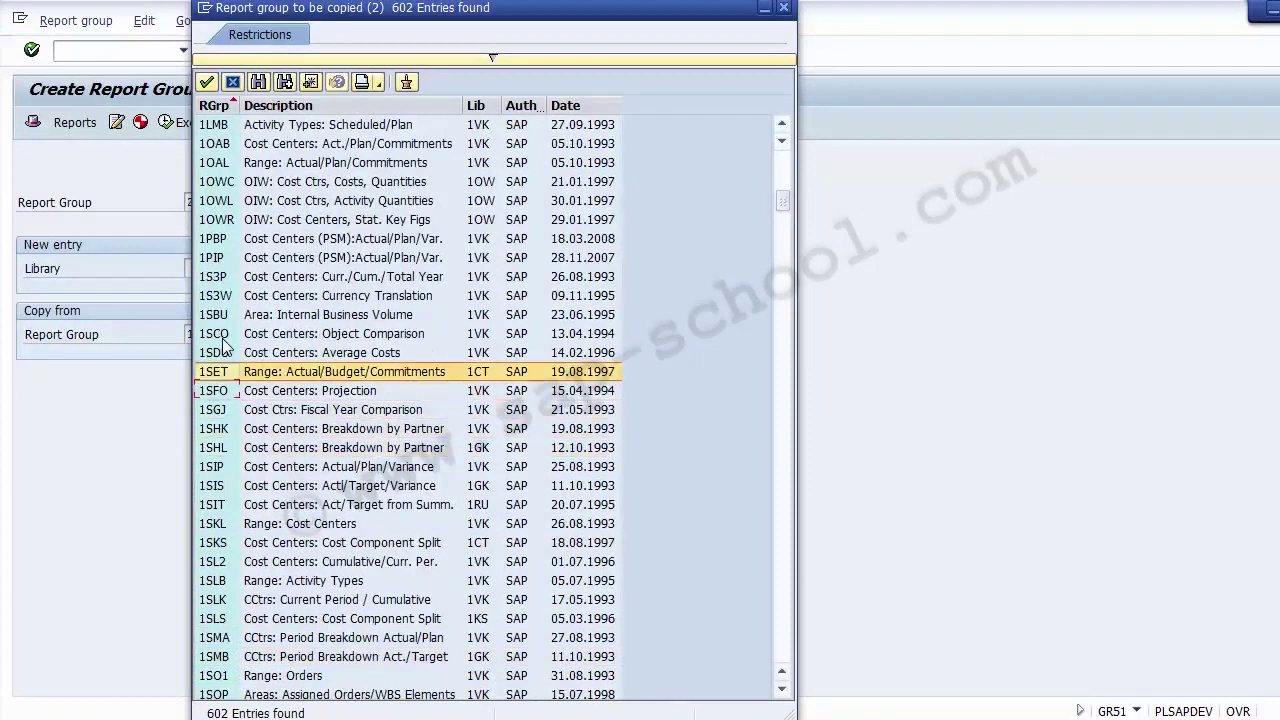
{"action": "key", "text": "Down"}
{"action": "key", "text": "Down"}
{"action": "key", "text": "Down"}
{"action": "key", "text": "Down"}
{"action": "key", "text": "Down"}
{"action": "key", "text": "Down"}
{"action": "key", "text": "Down"}
{"action": "key", "text": "Down"}
{"action": "key", "text": "Down"}
{"action": "key", "text": "Down"}
{"action": "key", "text": "Down"}
{"action": "key", "text": "Down"}
{"action": "key", "text": "Down"}
{"action": "key", "text": "Down"}
{"action": "key", "text": "Down"}
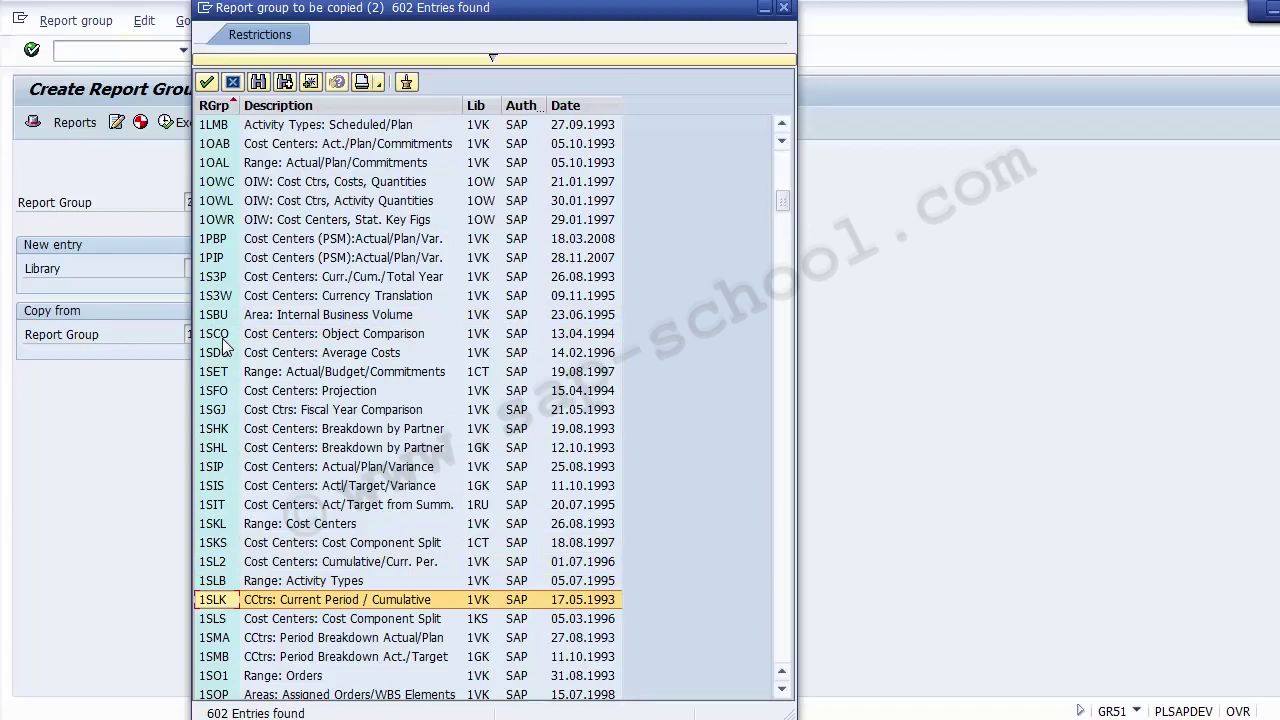
{"action": "key", "text": "Down"}
{"action": "key", "text": "Up"}
{"action": "key", "text": "Up"}
{"action": "key", "text": "Up"}
{"action": "key", "text": "Up"}
{"action": "key", "text": "Up"}
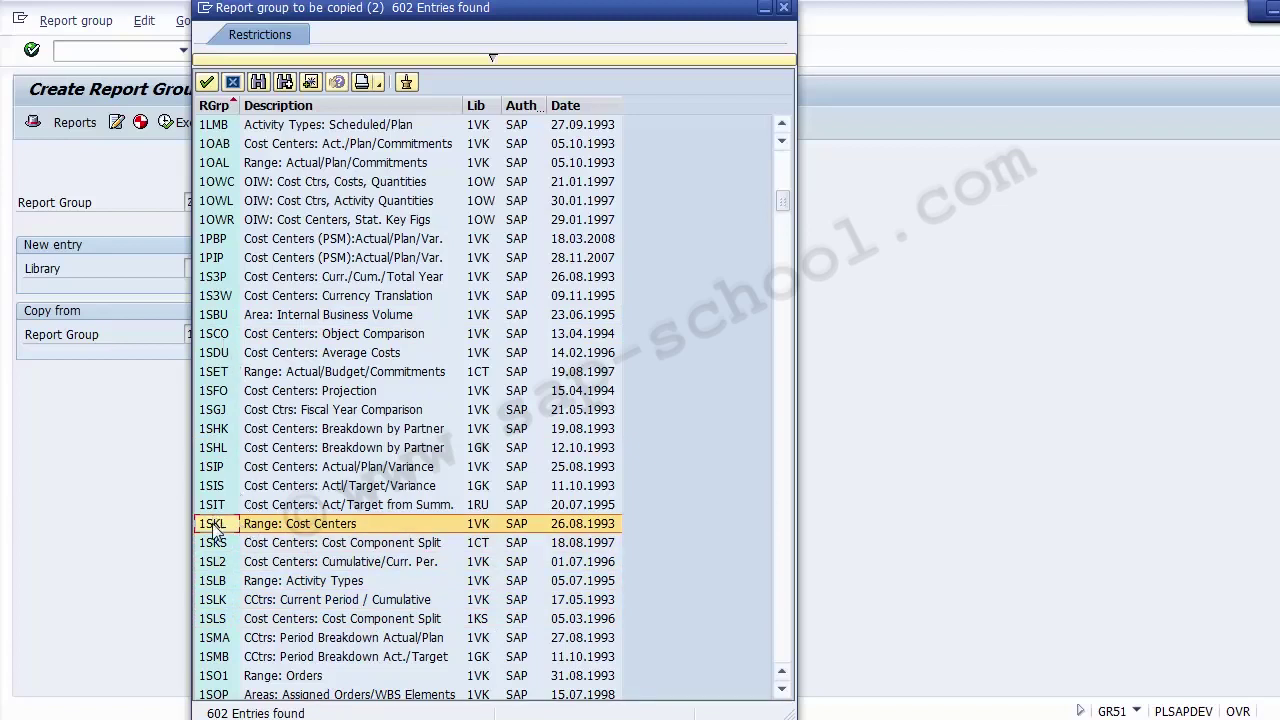
{"action": "double_click", "coordinate": [257, 523]}
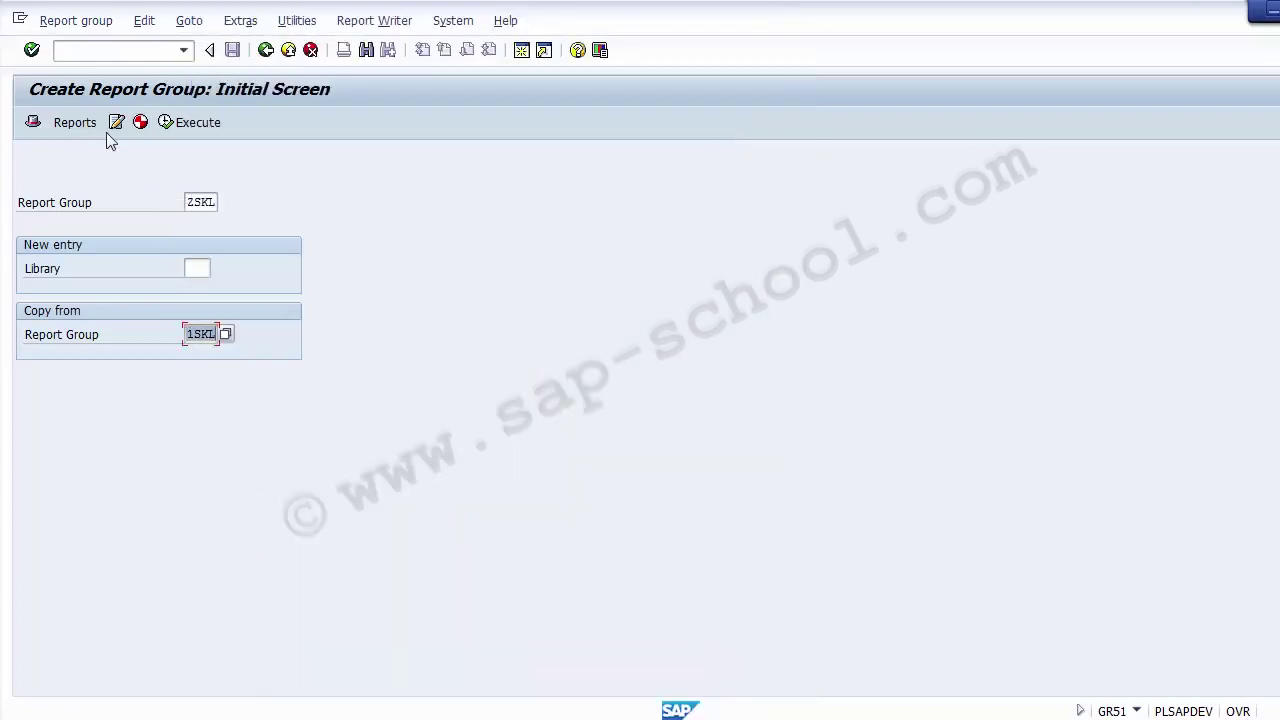
- Create the header of report group ZSKL and set its description to "Testing Report Cost Center"
{"action": "key", "text": "Return"}
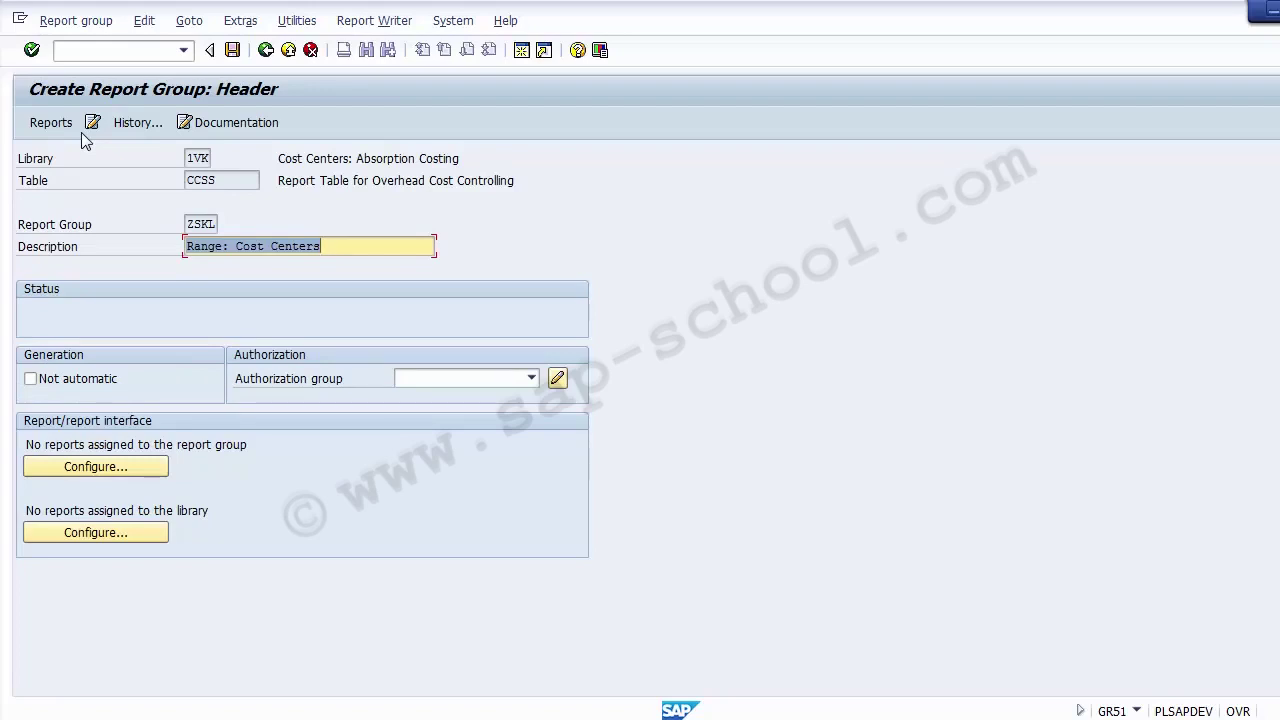
{"action": "key", "text": "End"}
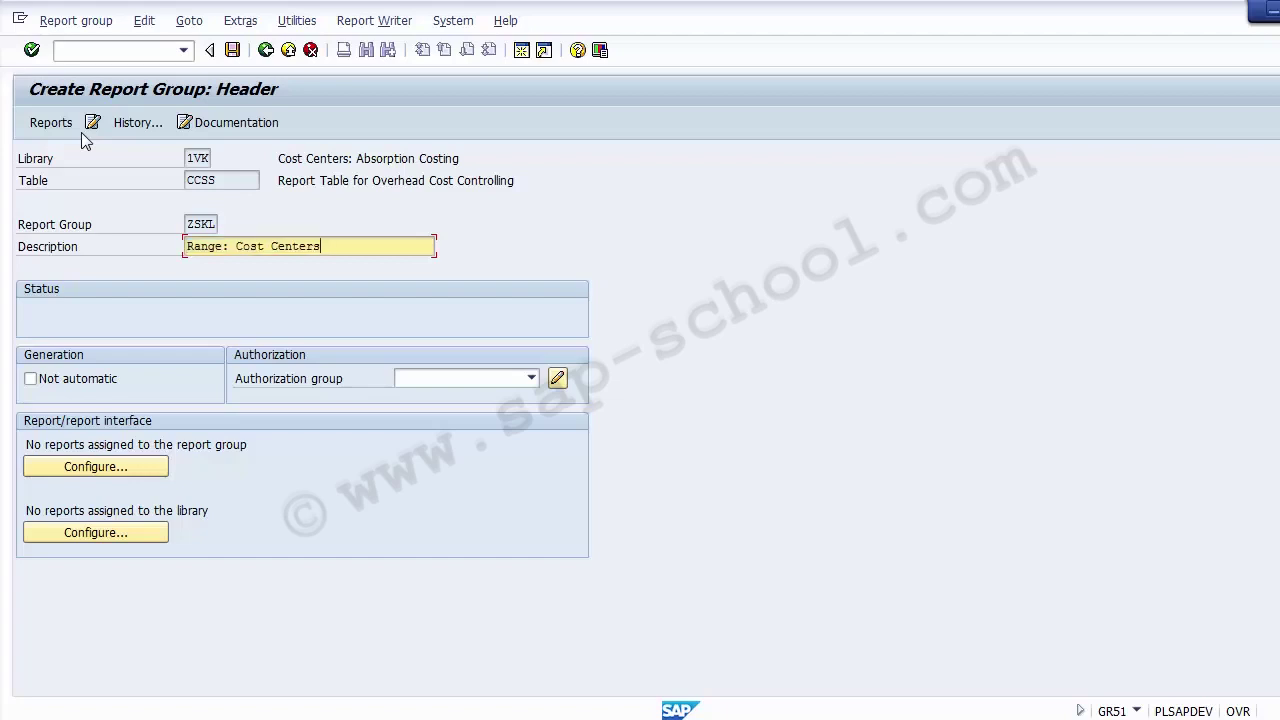
{"action": "type", "text": "Testing Report Cost Center"}
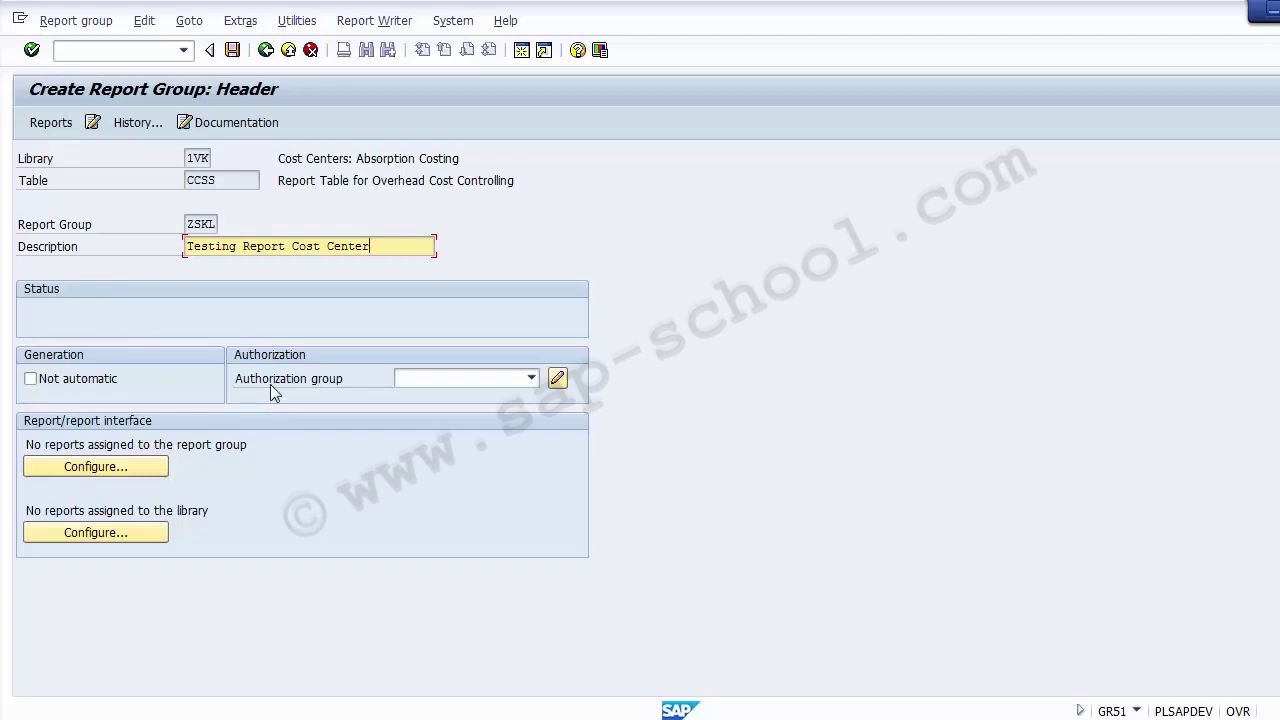
- Try to configure the report/report interface of the unsaved report group
{"action": "left_click", "coordinate": [445, 378]}
{"action": "left_click", "coordinate": [399, 328]}
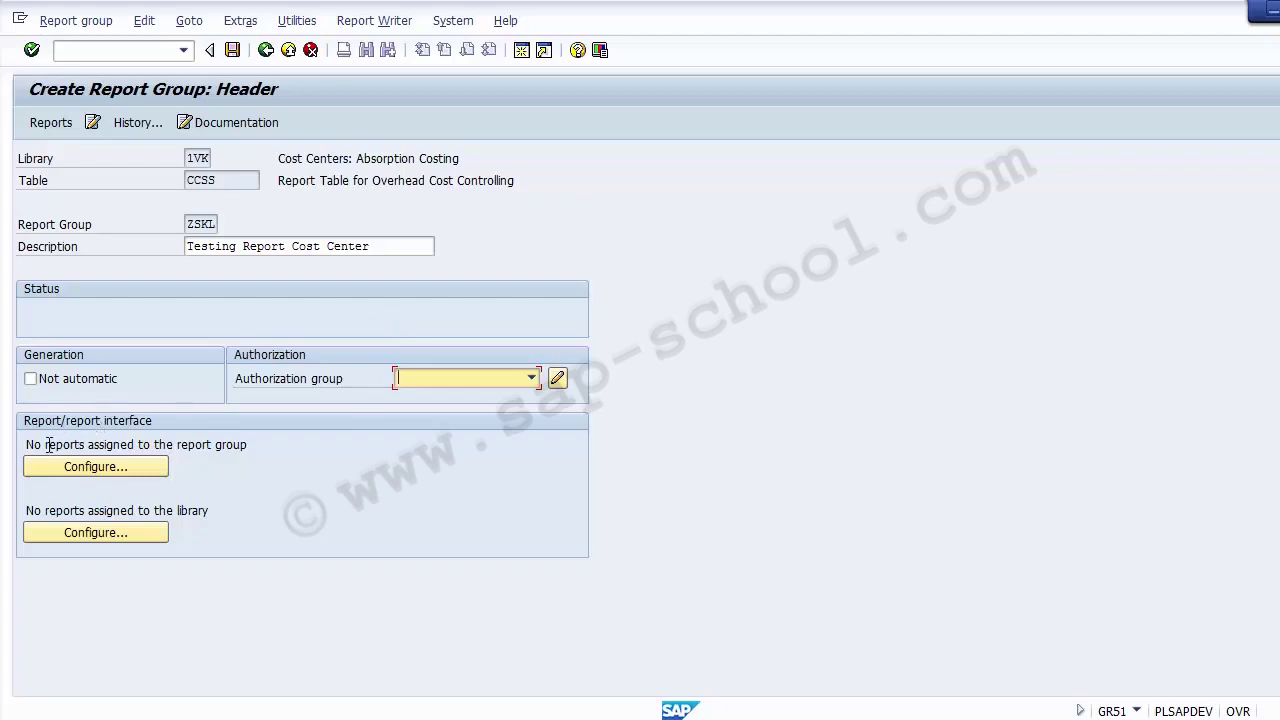
{"action": "left_click_drag", "start_coordinate": [25, 447], "coordinate": [252, 450]}
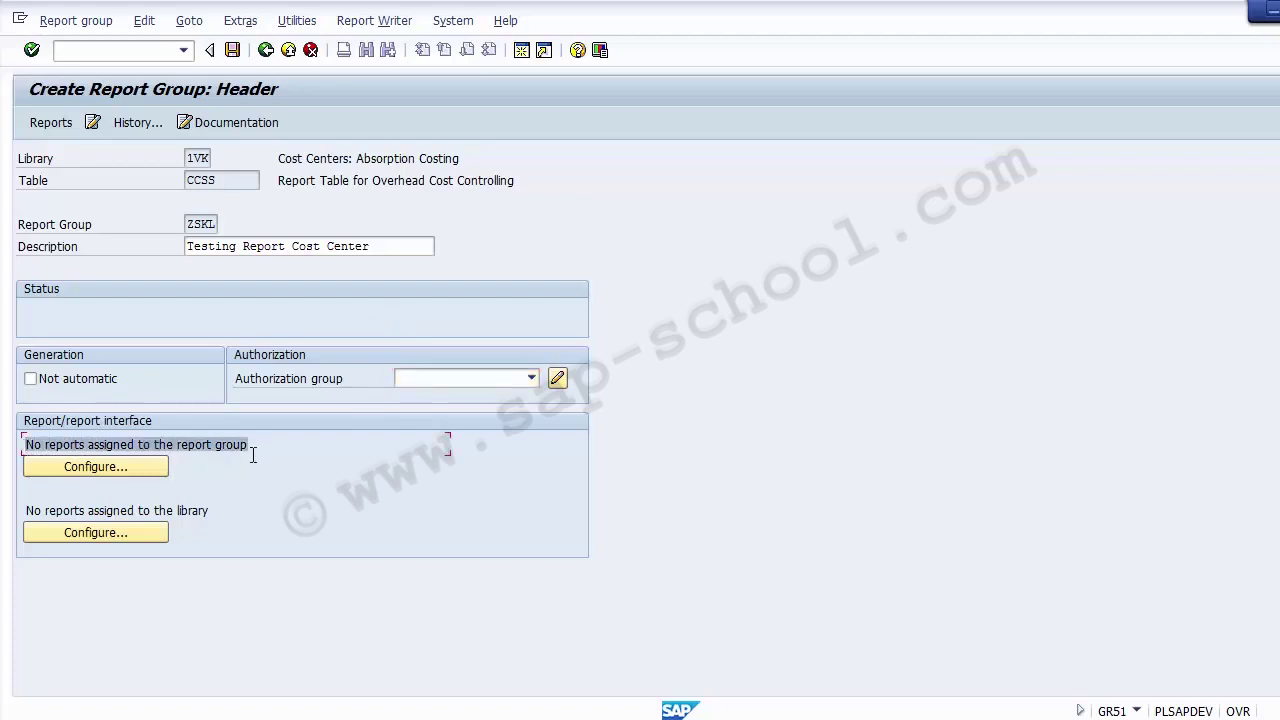
{"action": "left_click", "coordinate": [97, 469]}
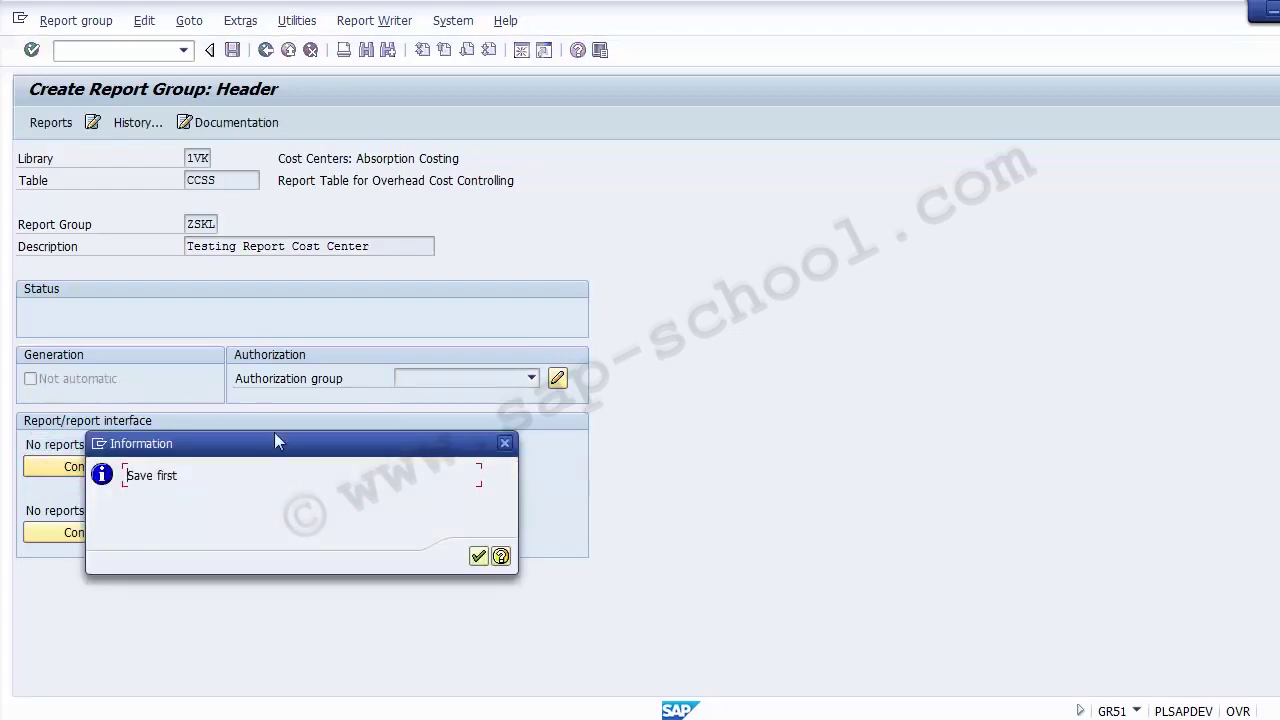
{"action": "left_click", "coordinate": [479, 557]}
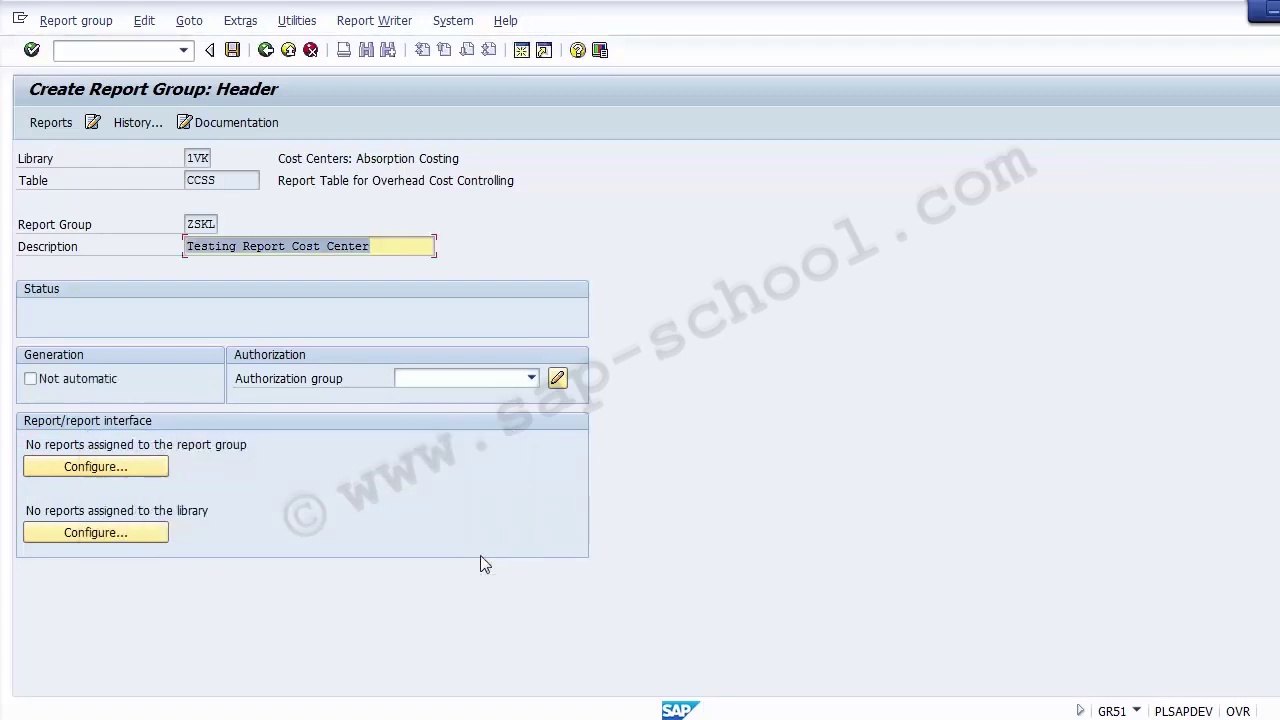
- Save report group ZSKL and reopen its header in change mode
{"action": "left_click", "coordinate": [233, 54]}
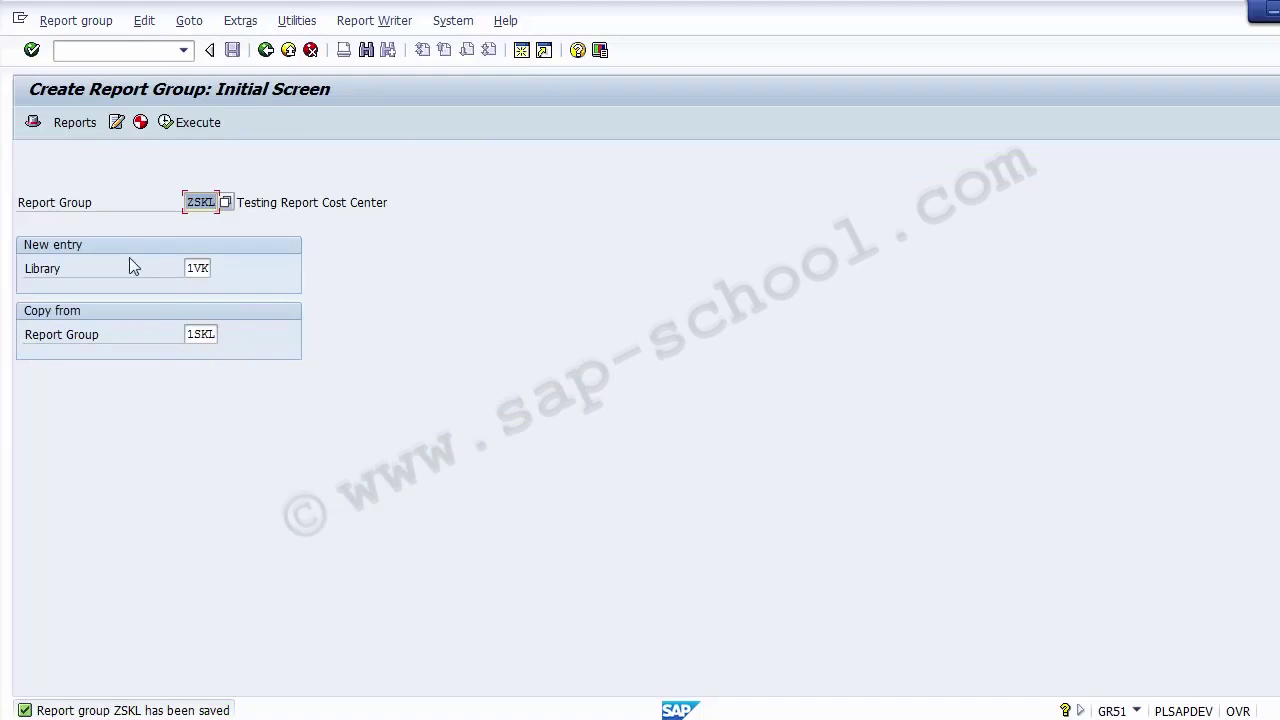
{"action": "left_click", "coordinate": [33, 124]}
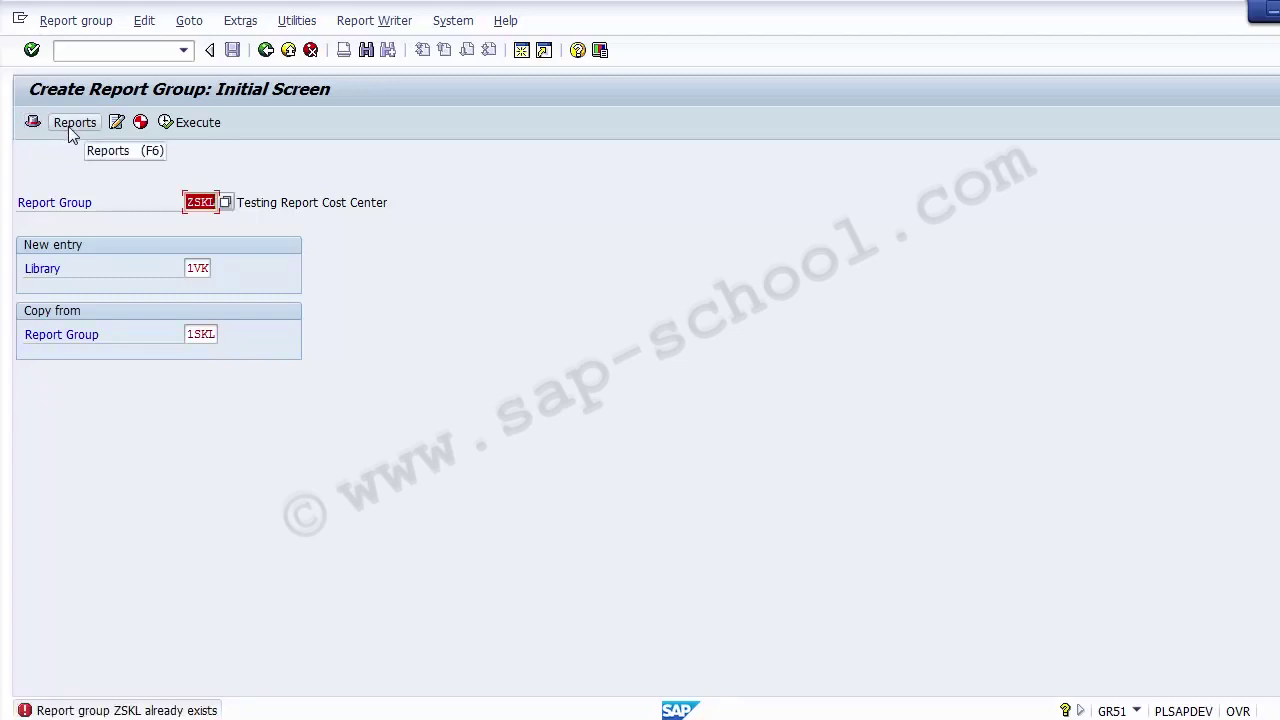
{"action": "left_click", "coordinate": [74, 22]}
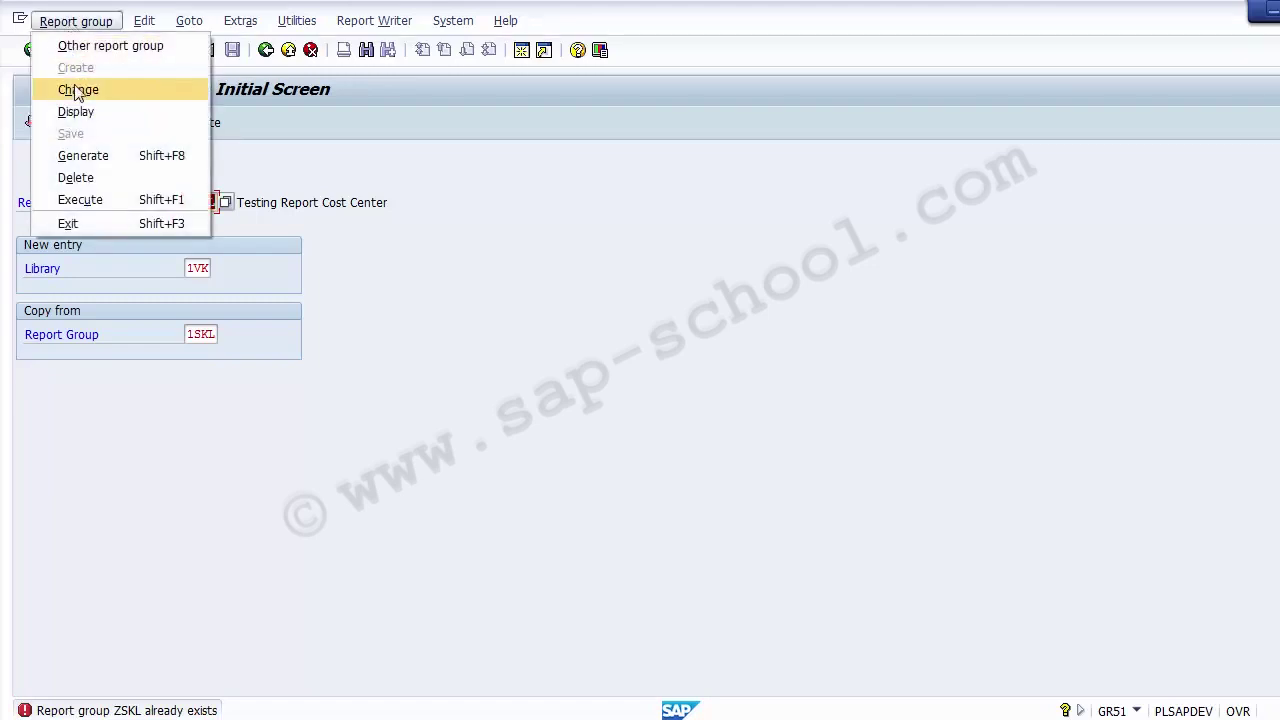
{"action": "left_click", "coordinate": [78, 90]}
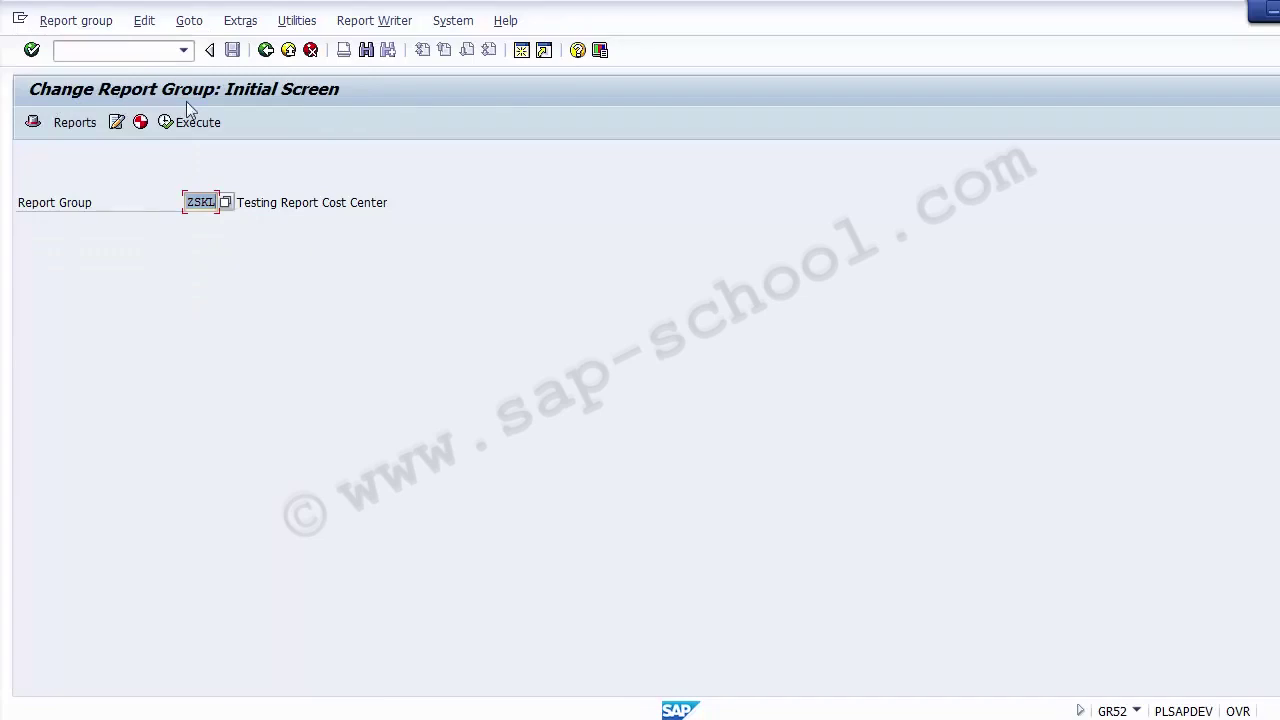
{"action": "left_click", "coordinate": [33, 122]}
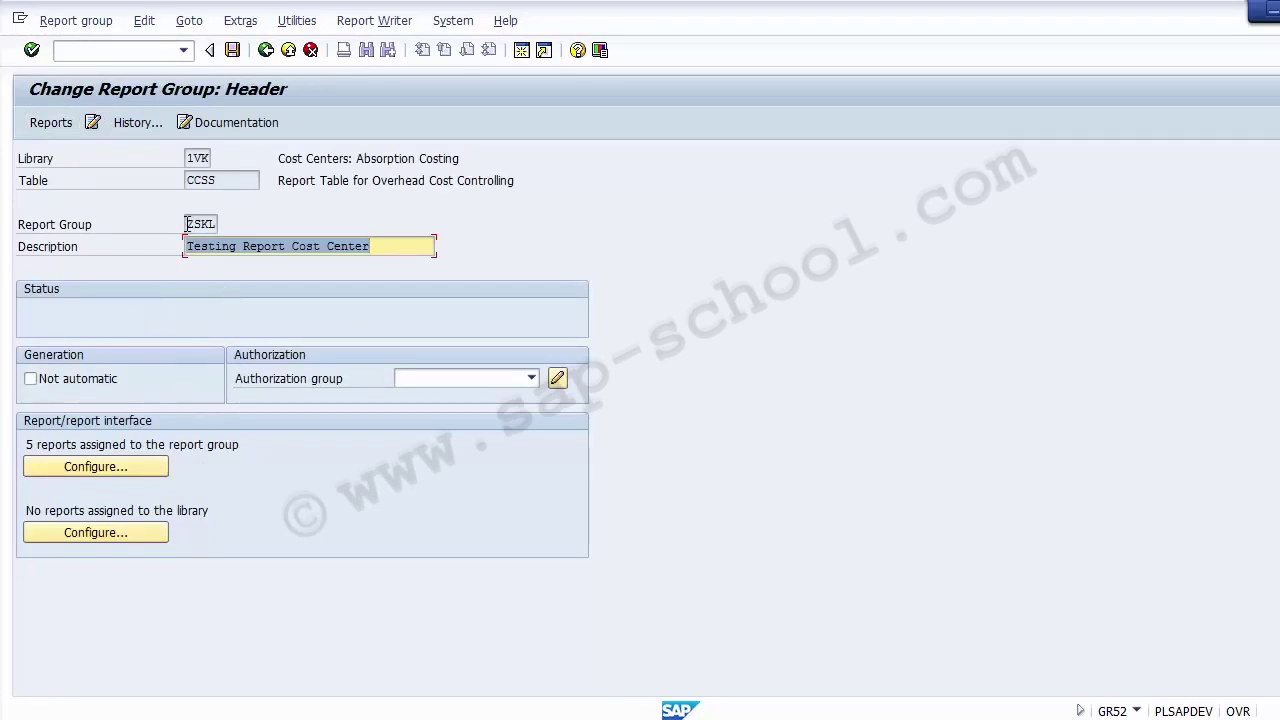
- Open the configuration of the reports assigned to report group ZSKL and display their technical names
{"action": "left_click_drag", "start_coordinate": [185, 223], "coordinate": [388, 253]}
{"action": "left_click", "coordinate": [158, 313]}
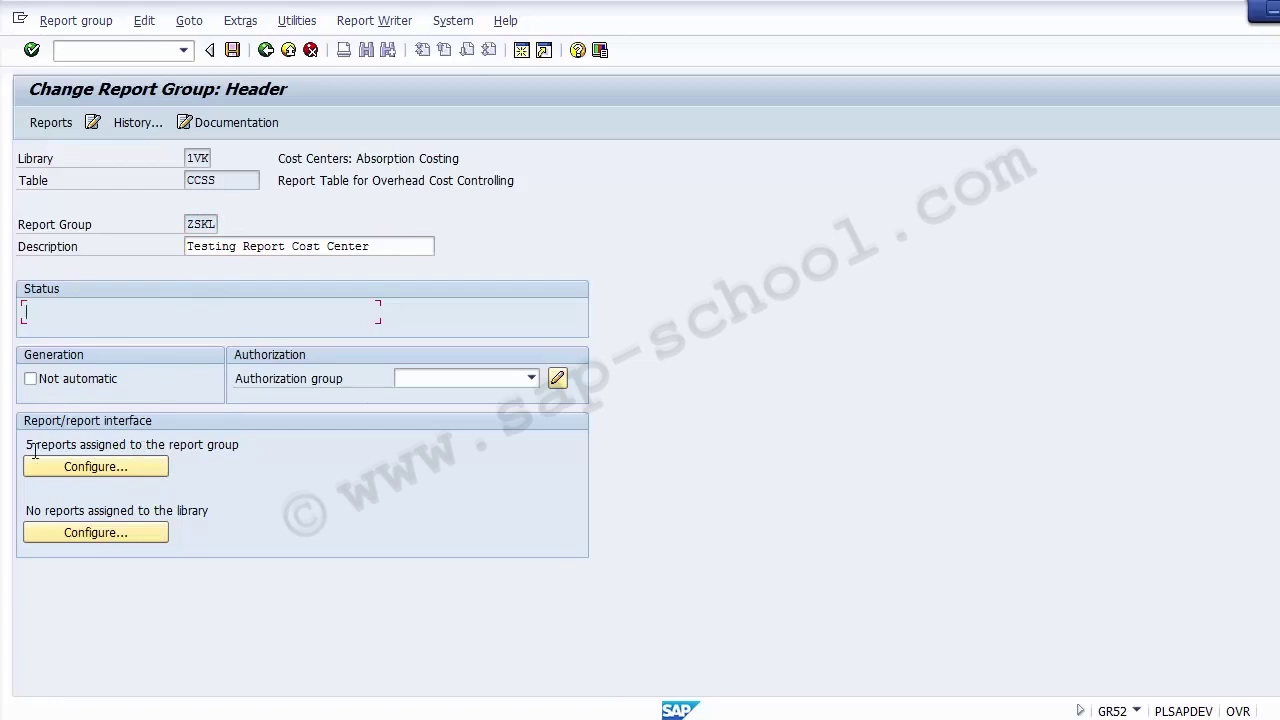
{"action": "left_click_drag", "start_coordinate": [24, 446], "coordinate": [260, 445]}
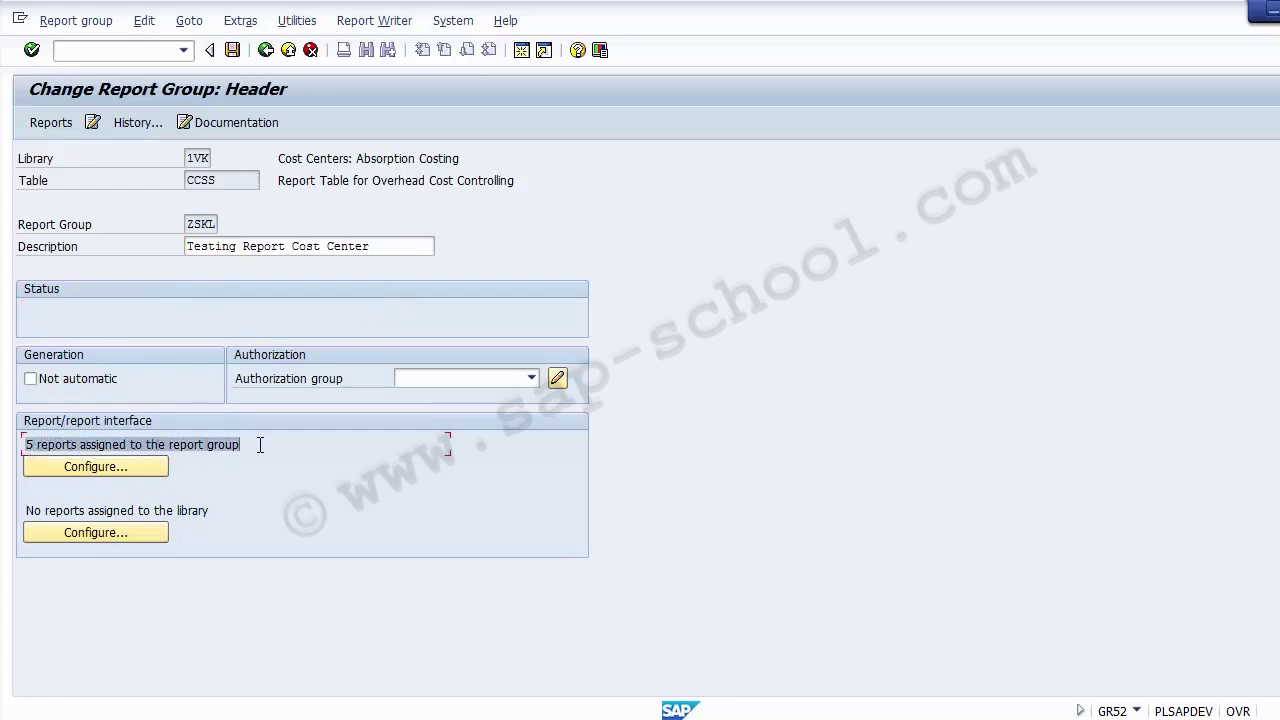
{"action": "left_click", "coordinate": [260, 445]}
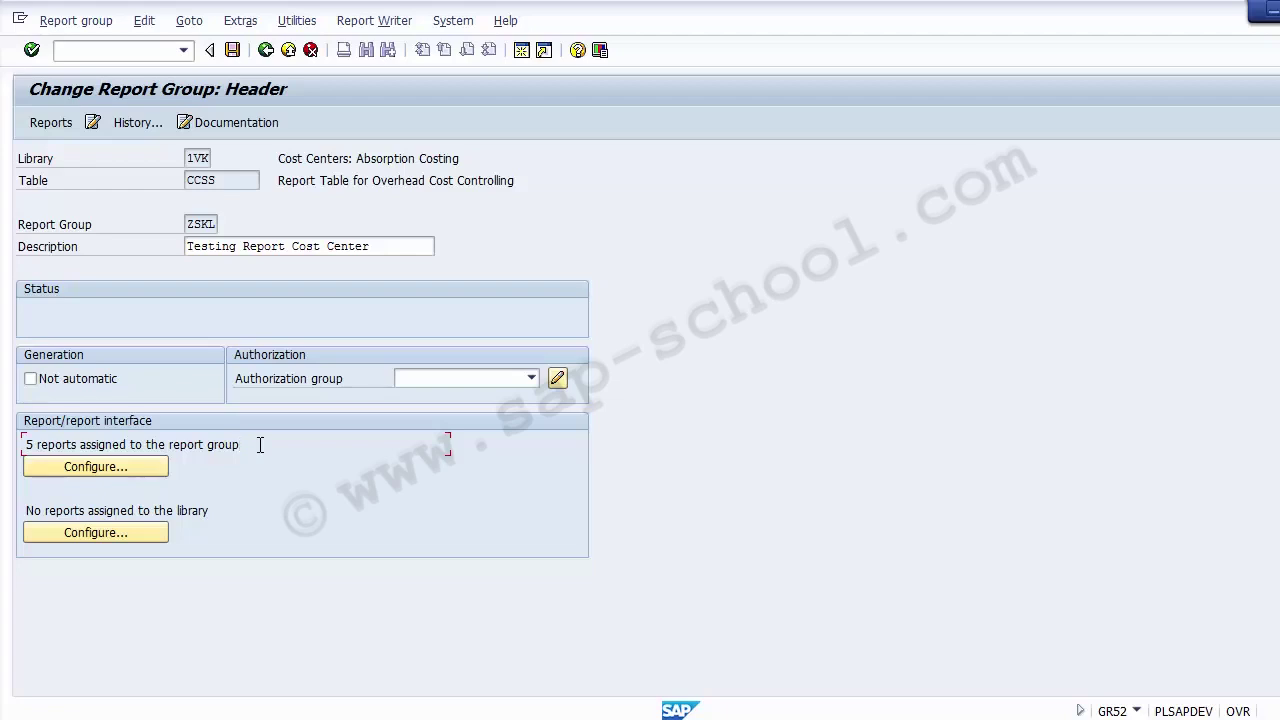
{"action": "left_click", "coordinate": [100, 470]}
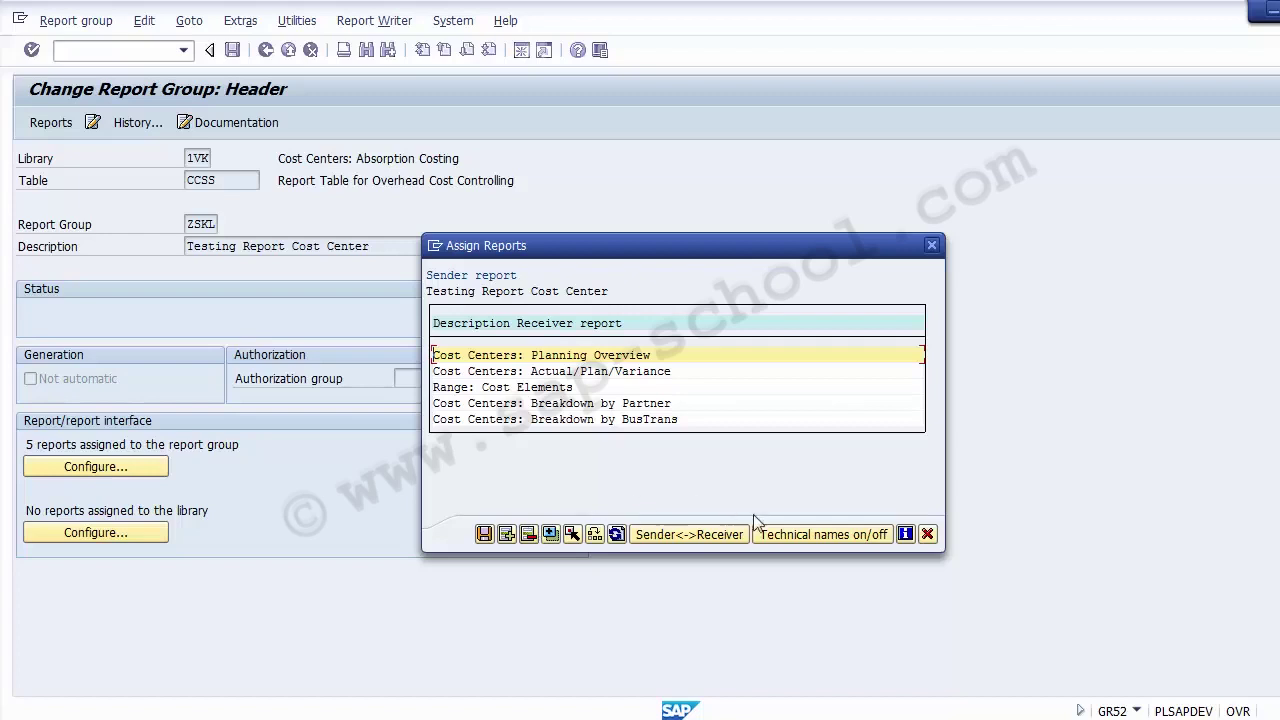
{"action": "left_click", "coordinate": [800, 535]}
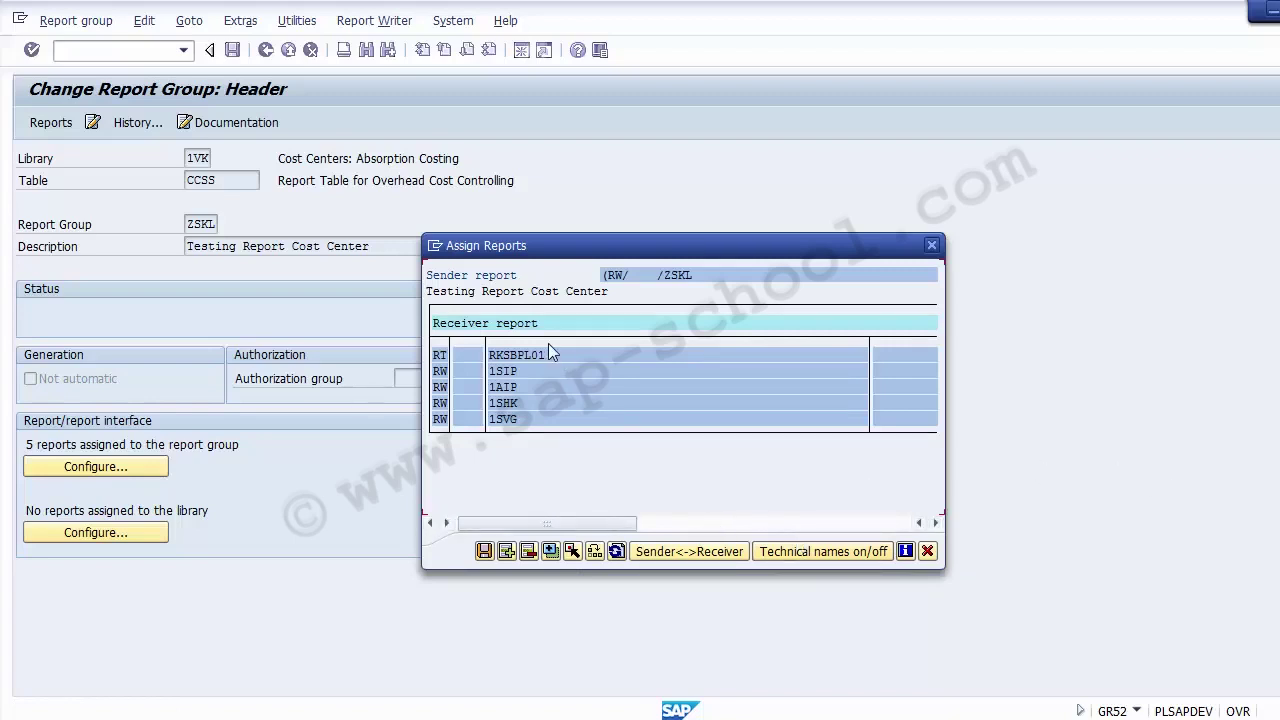
- Start inserting a new receiver report at the 1SVG entry and choose Transaction (TR) as its report type
{"action": "left_click", "coordinate": [505, 387]}
{"action": "left_click", "coordinate": [505, 419]}
{"action": "left_click", "coordinate": [507, 551]}
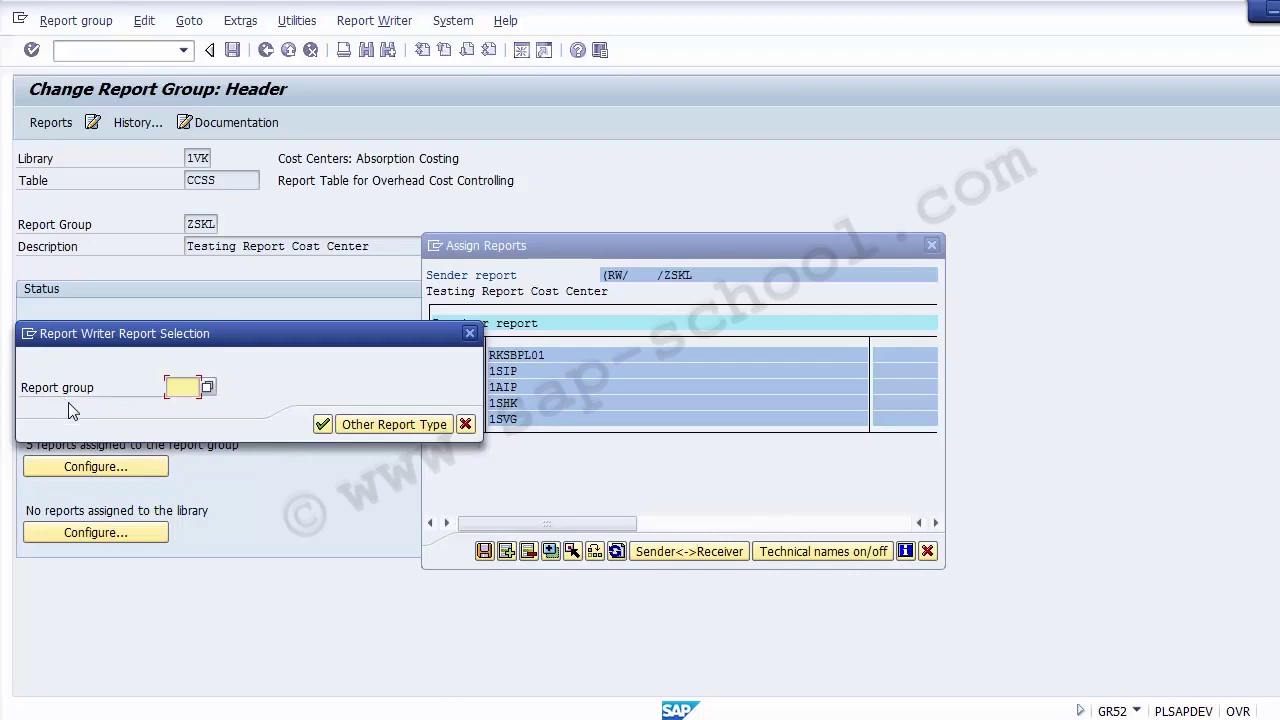
{"action": "left_click", "coordinate": [394, 424]}
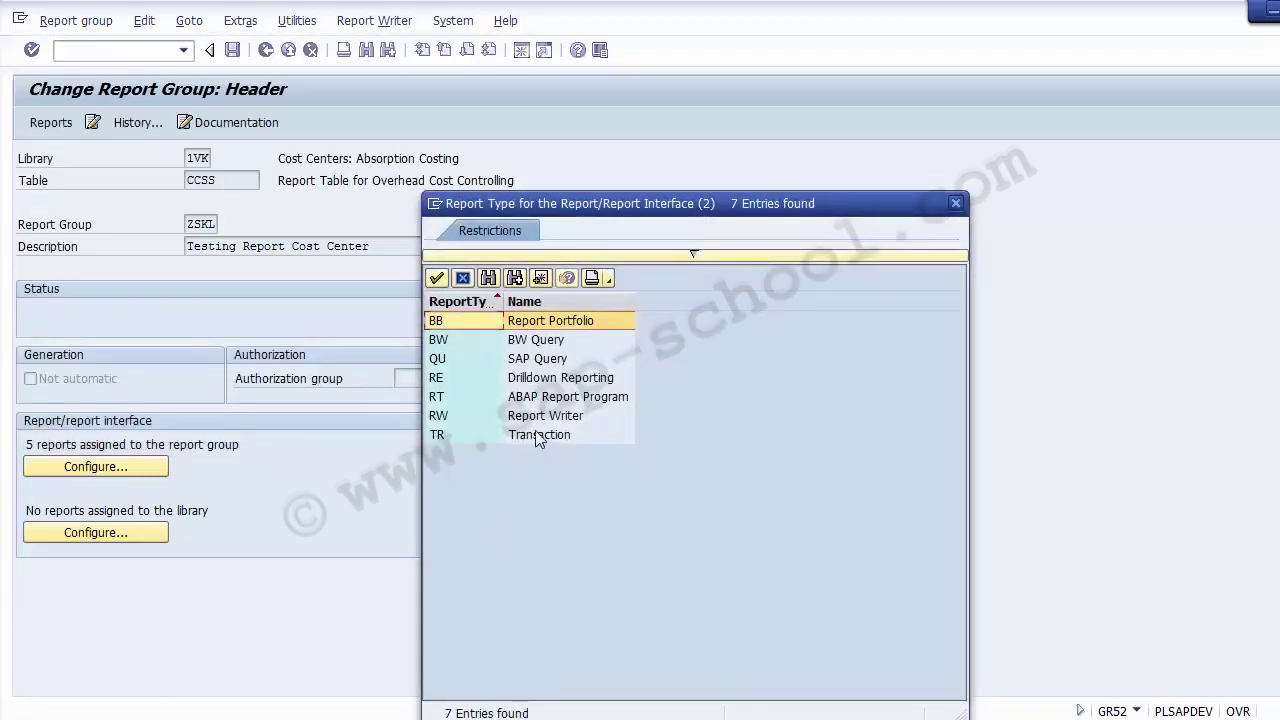
{"action": "left_click", "coordinate": [563, 386]}
{"action": "left_click", "coordinate": [566, 399]}
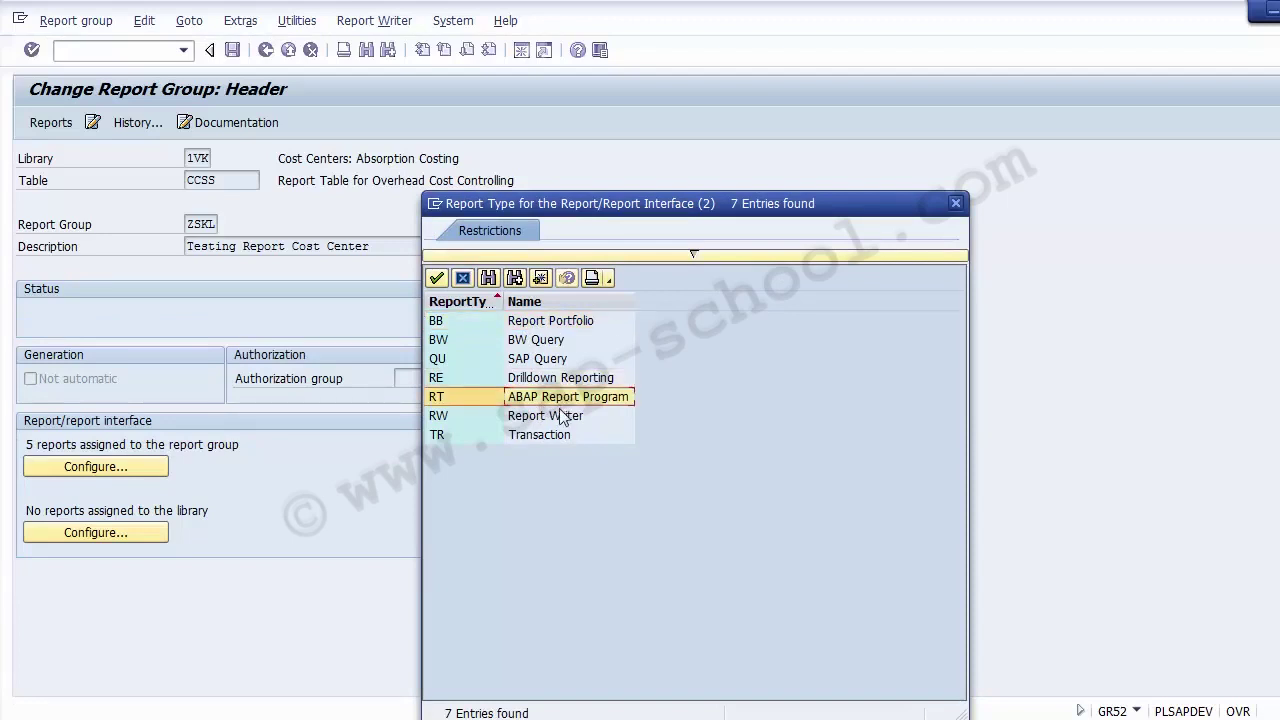
{"action": "left_click", "coordinate": [558, 418]}
{"action": "left_click", "coordinate": [542, 437]}
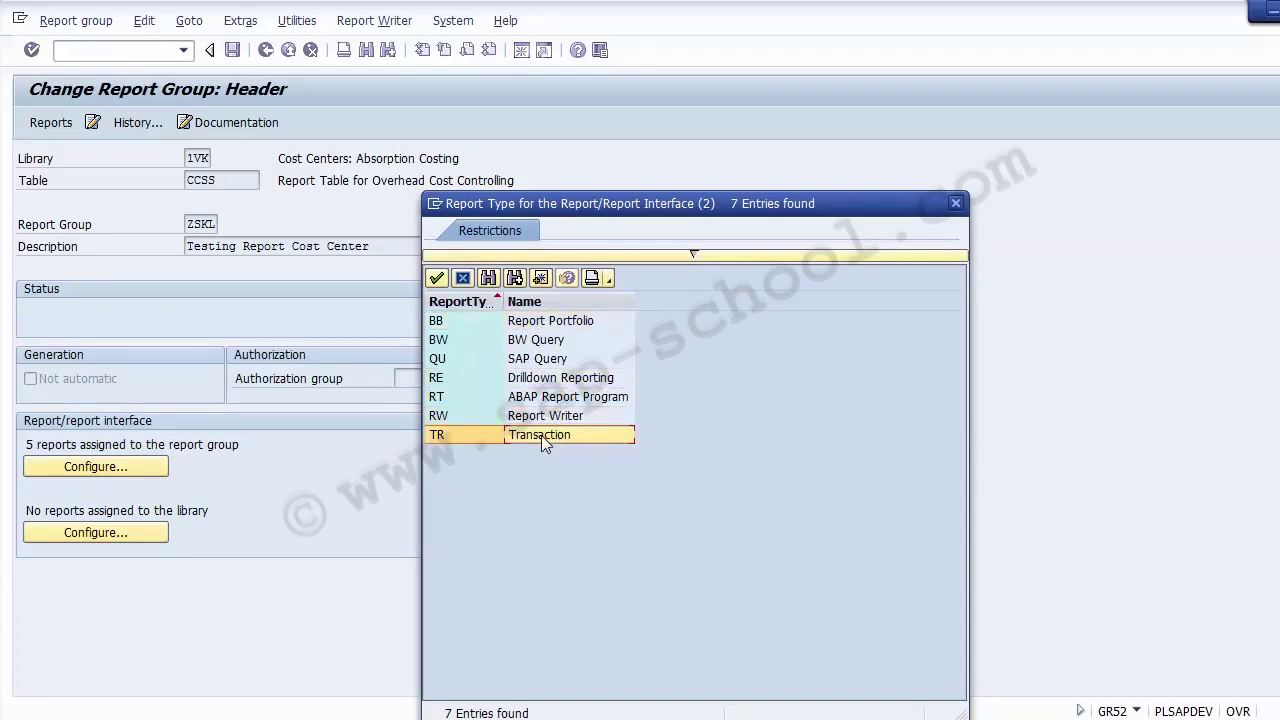
{"action": "double_click", "coordinate": [541, 435]}
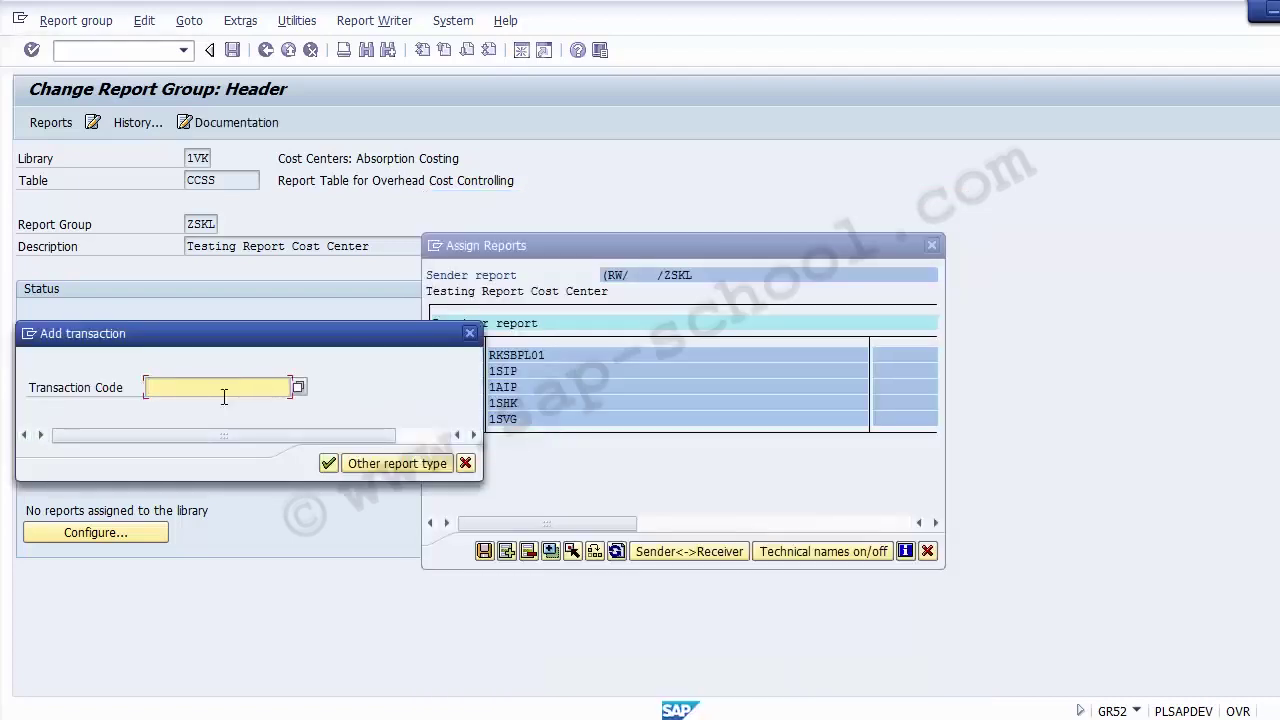
- Add transaction code KSB1 as a receiver report, save the assignments and check the number of reports assigned to the group
{"action": "left_click", "coordinate": [224, 397]}
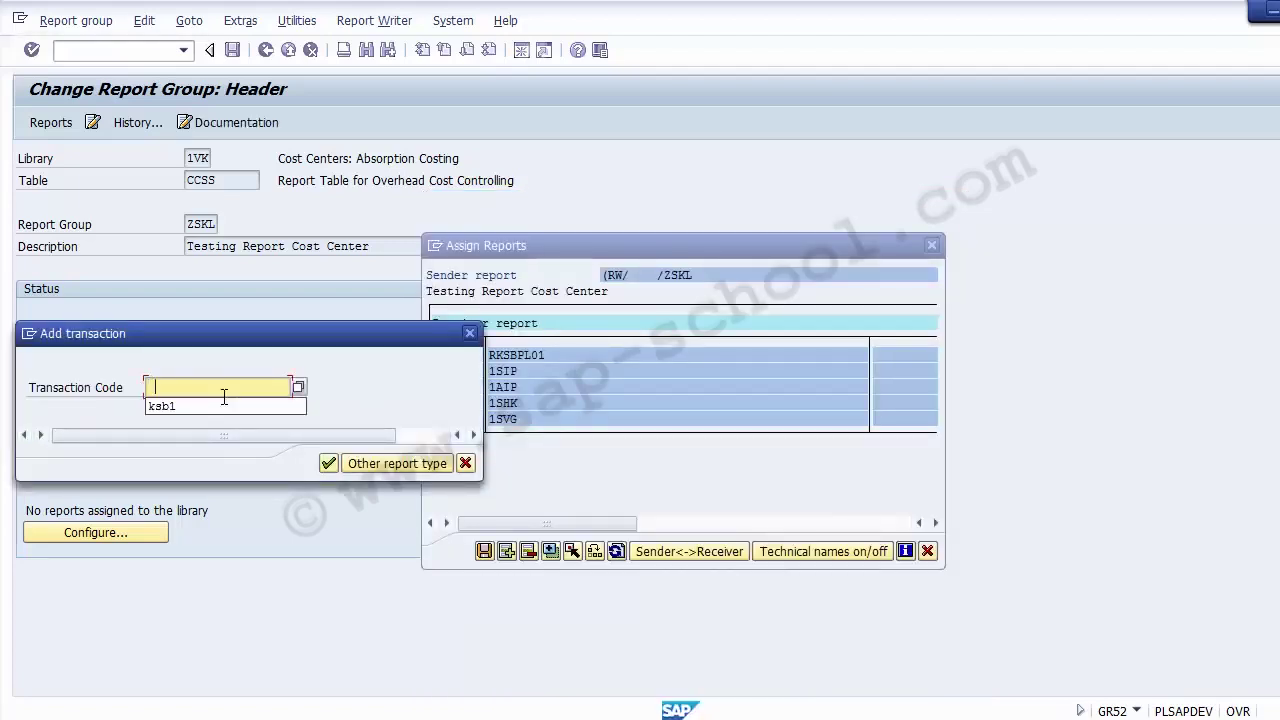
{"action": "key", "text": "Down"}
{"action": "key", "text": "Return"}
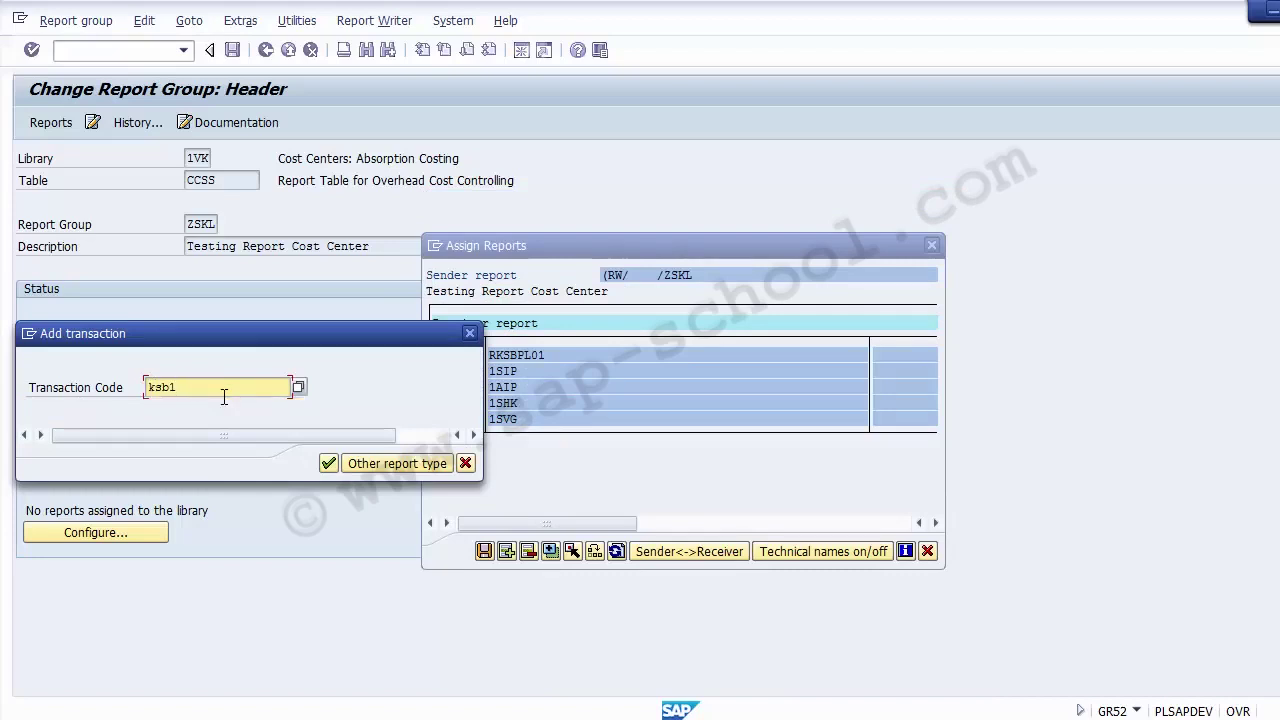
{"action": "left_click_drag", "start_coordinate": [198, 389], "coordinate": [92, 372]}
{"action": "left_click", "coordinate": [329, 464]}
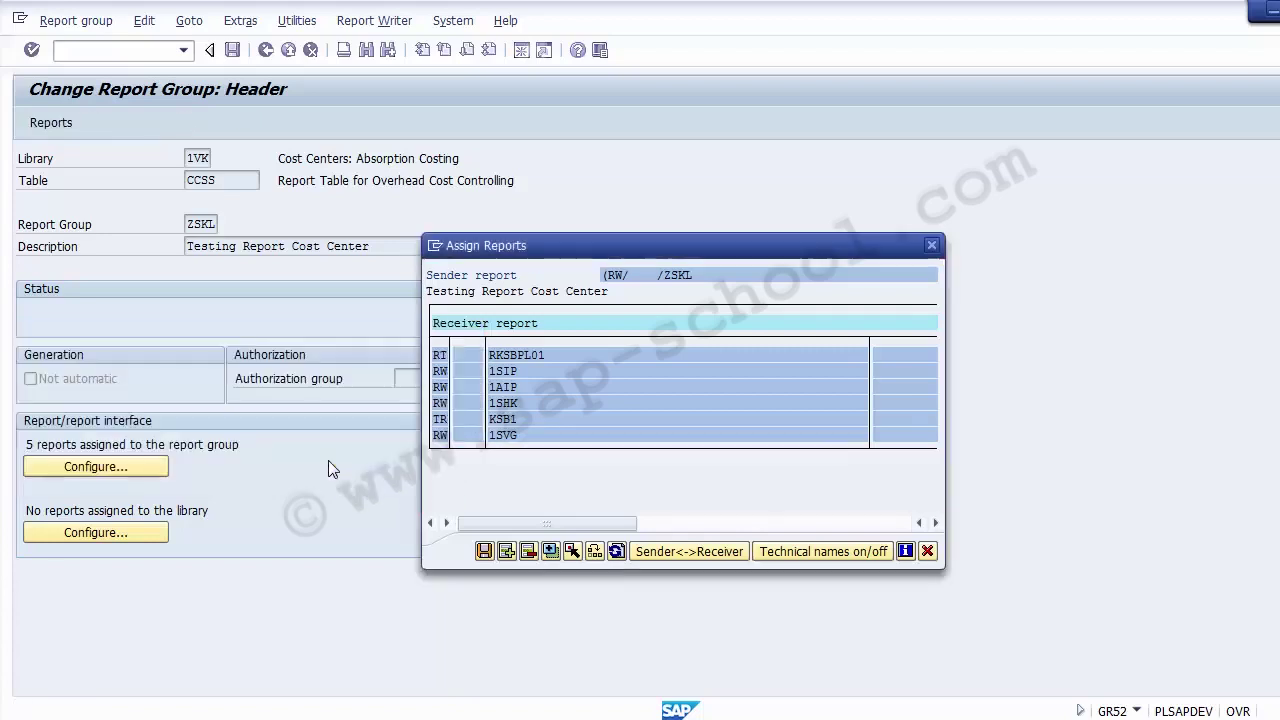
{"action": "left_click", "coordinate": [499, 421]}
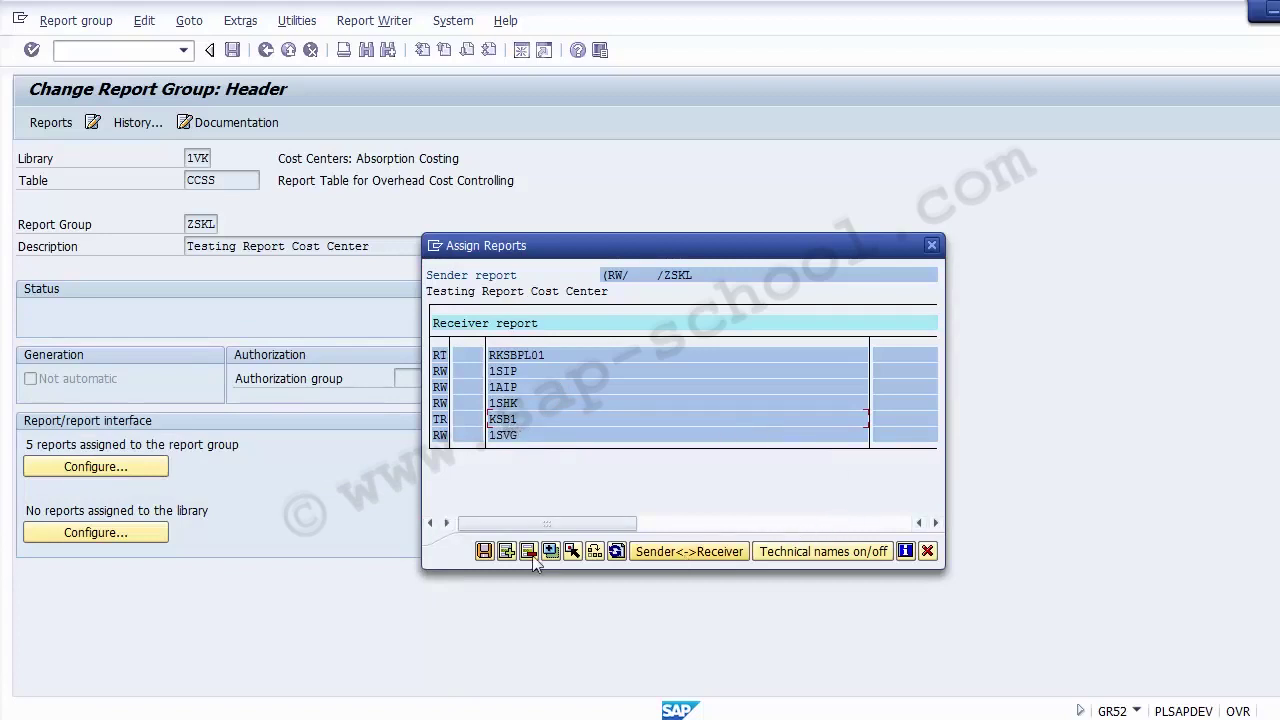
{"action": "left_click", "coordinate": [484, 551]}
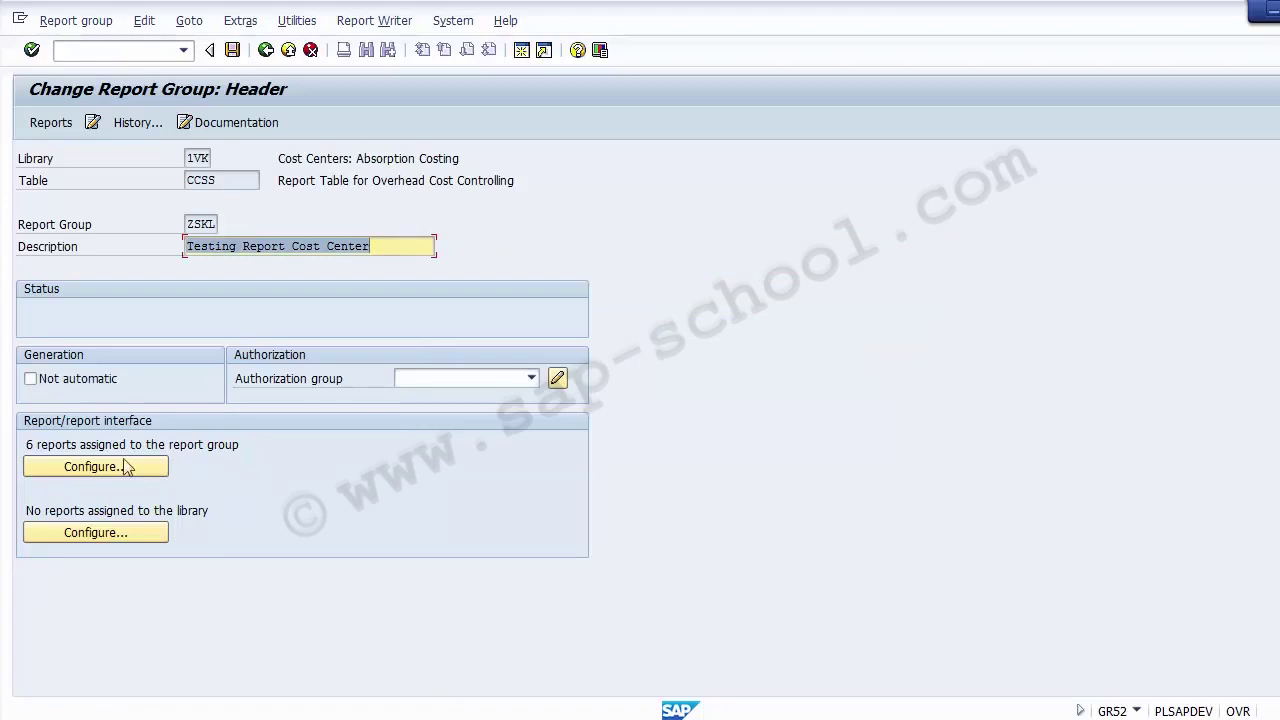
{"action": "left_click", "coordinate": [28, 445]}
{"action": "left_click_drag", "start_coordinate": [28, 445], "coordinate": [269, 437]}
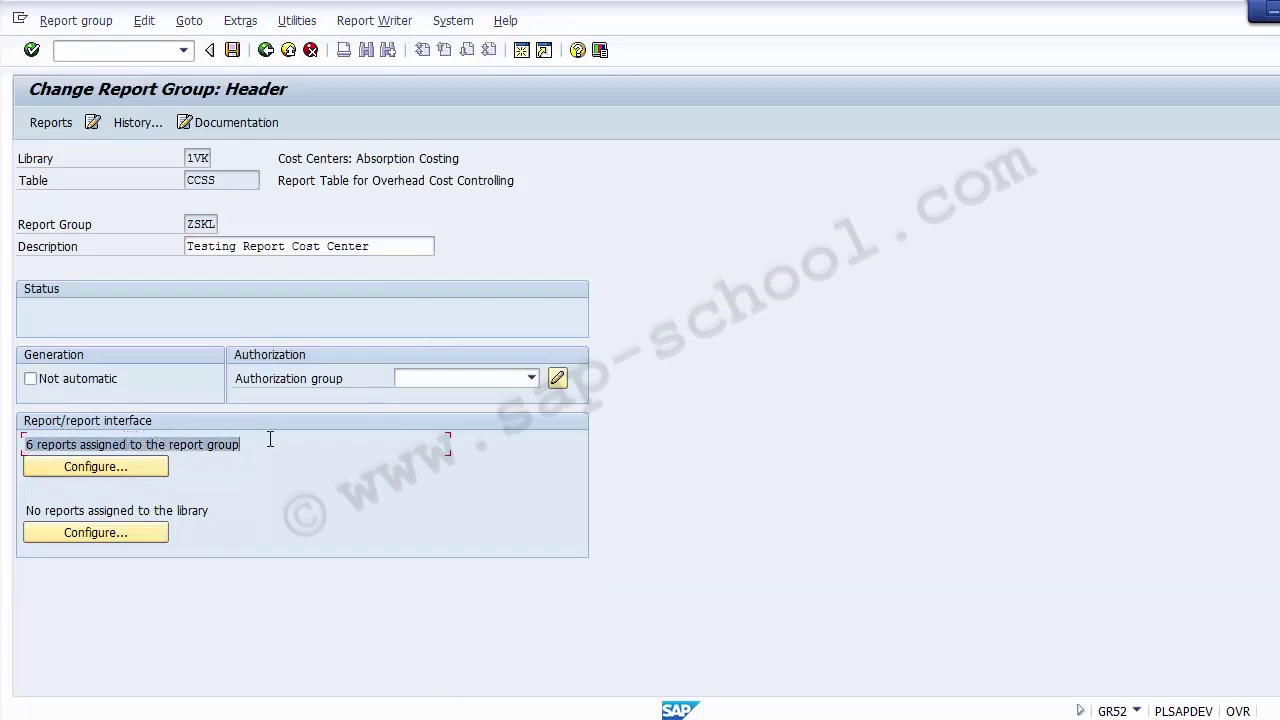
{"action": "left_click", "coordinate": [270, 440]}
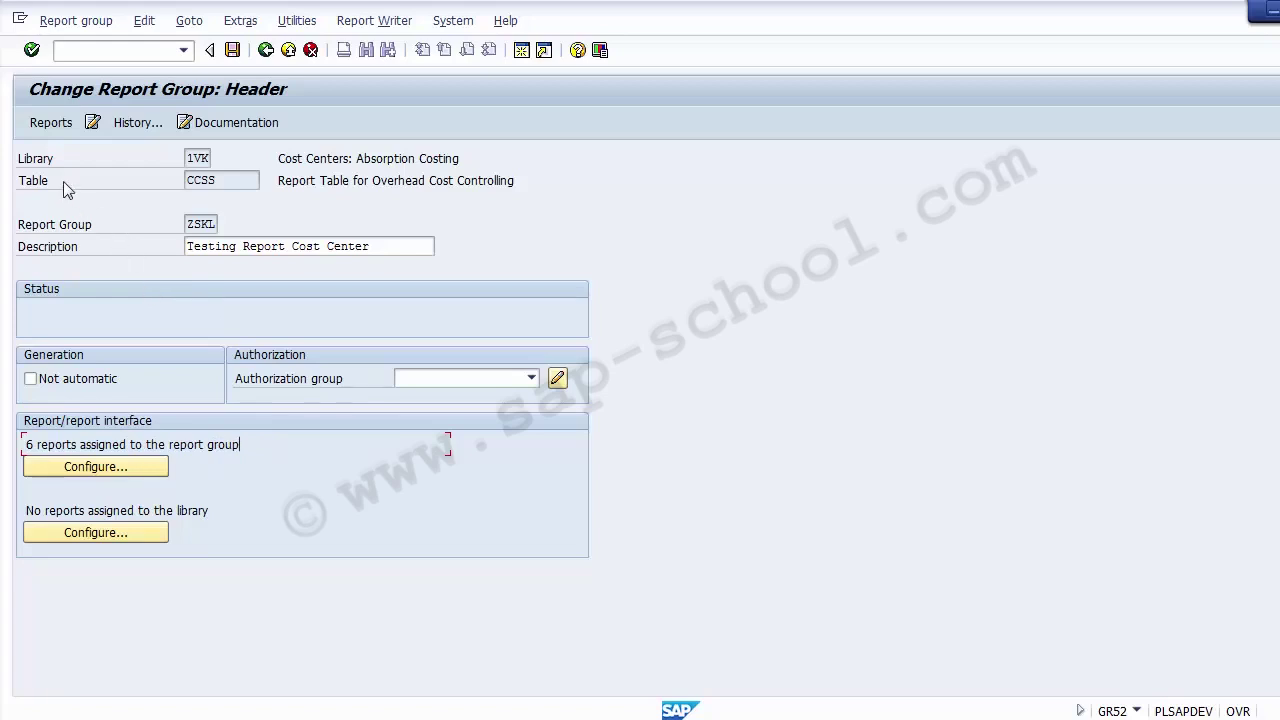
- Check the receiver reports assigned to report group ZSKL for the Cost Centers: Actual Line Items entry, then close the assignments
{"action": "left_click", "coordinate": [70, 468]}
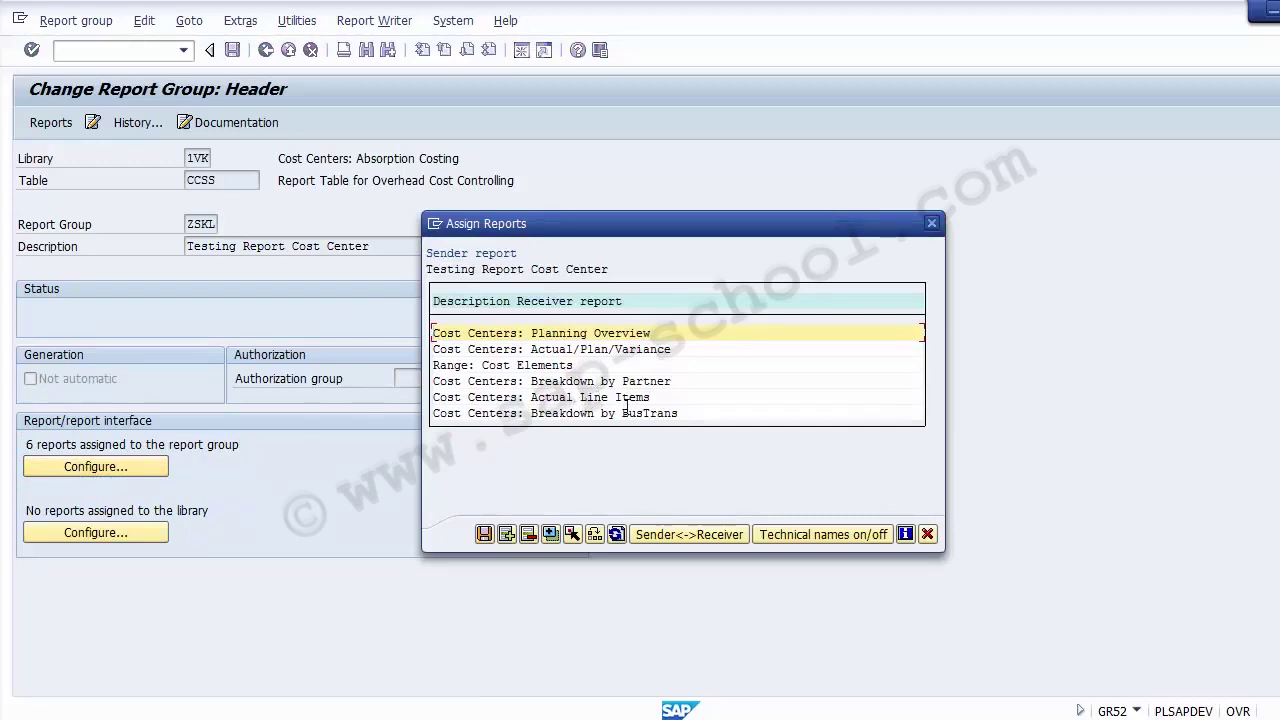
{"action": "left_click_drag", "start_coordinate": [657, 399], "coordinate": [432, 398]}
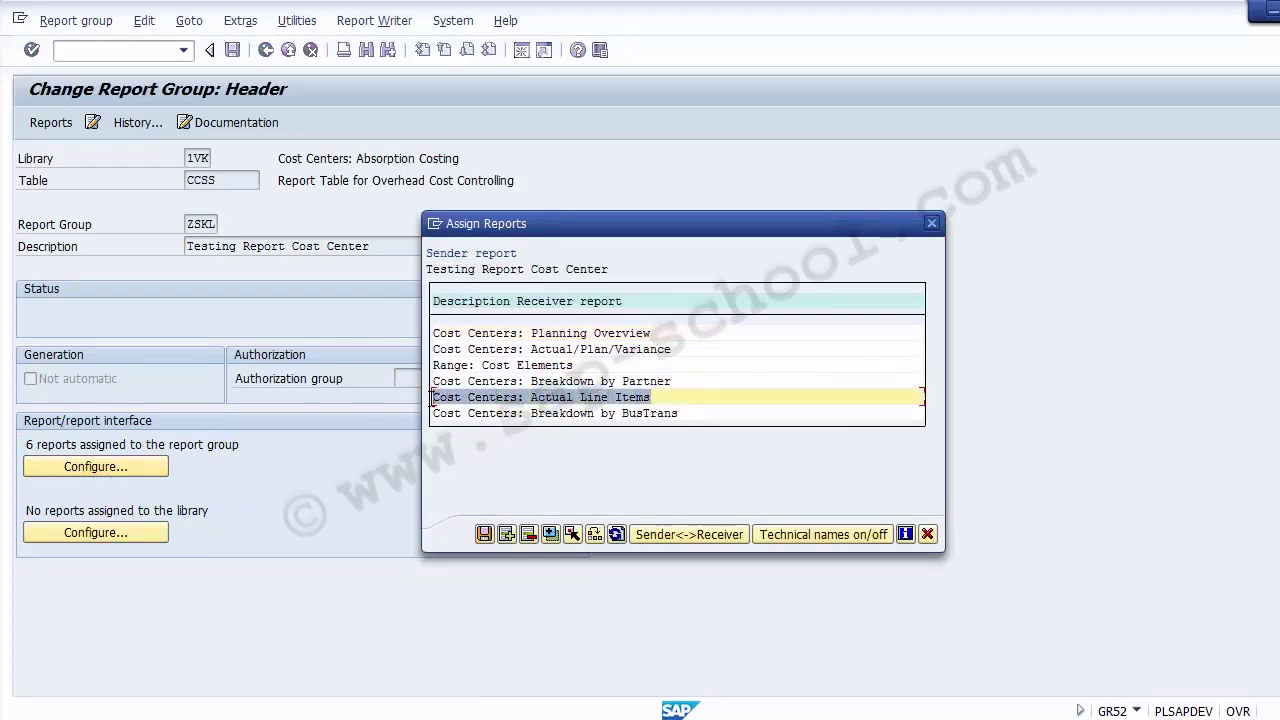
{"action": "left_click", "coordinate": [927, 534]}
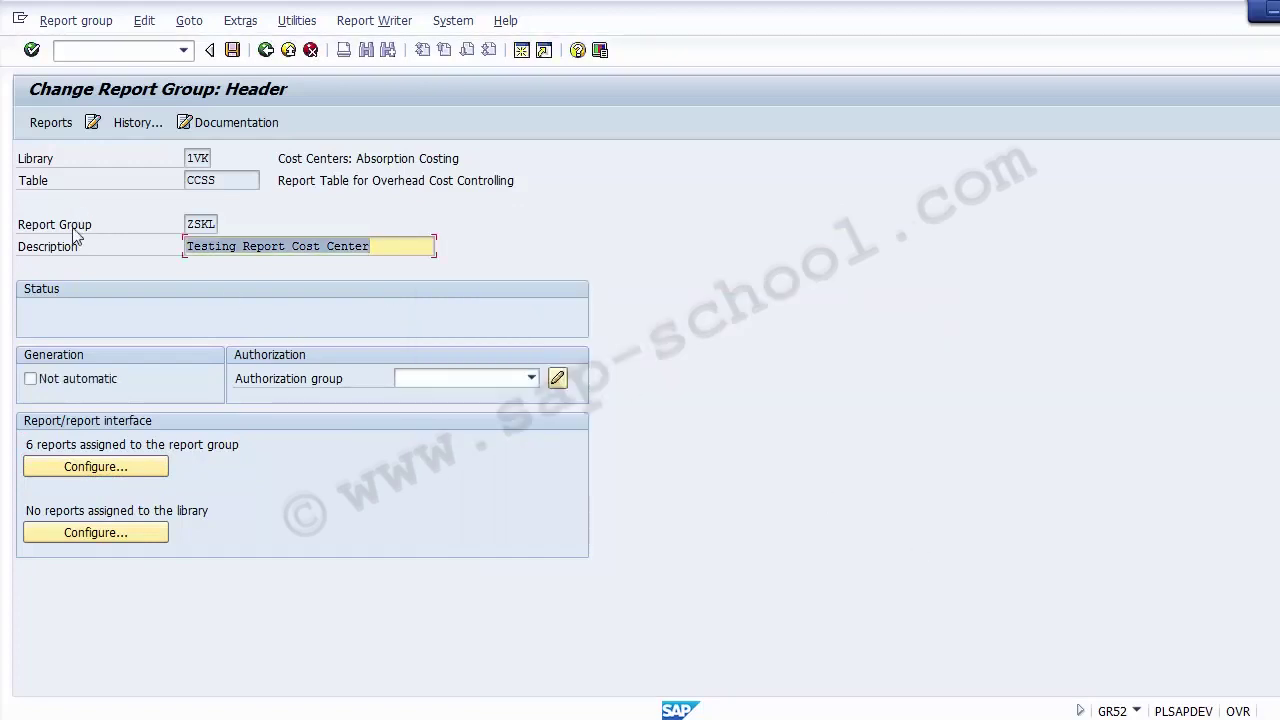
- Open the list of reports contained in report group ZSKL and examine the 1SKL-001 entry and the empty report rows
{"action": "left_click", "coordinate": [52, 124]}
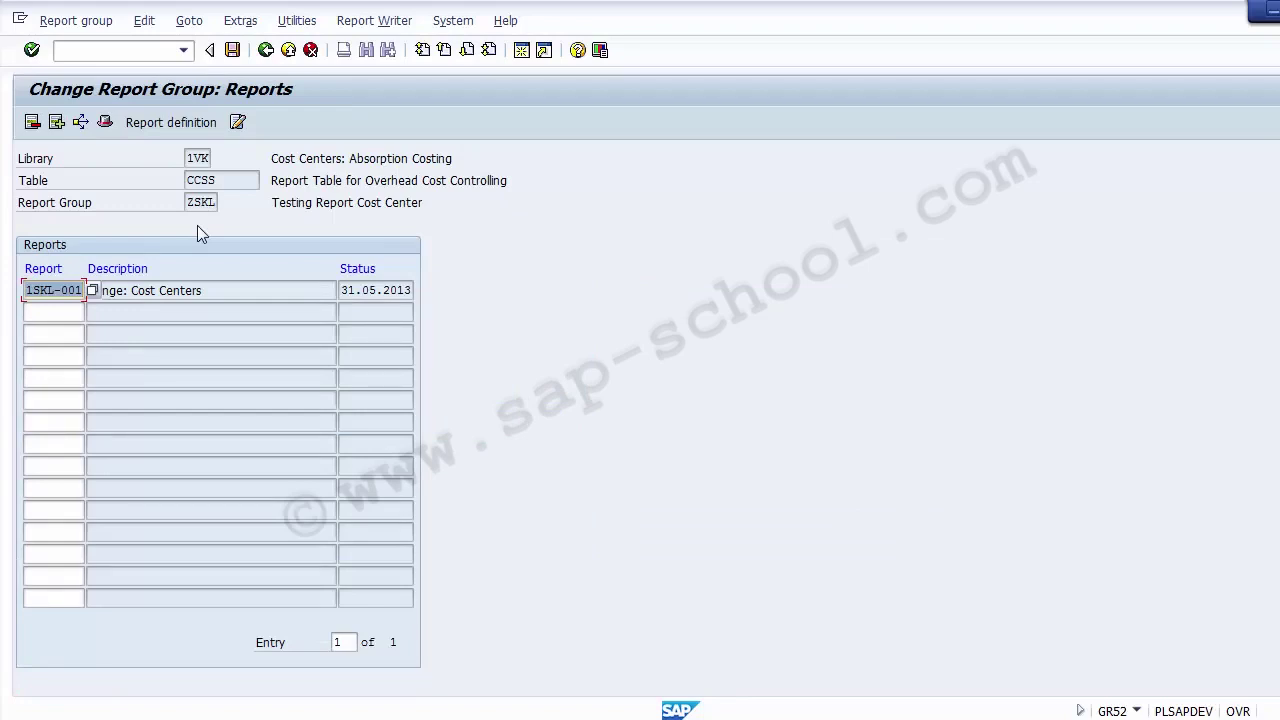
{"action": "left_click", "coordinate": [196, 290]}
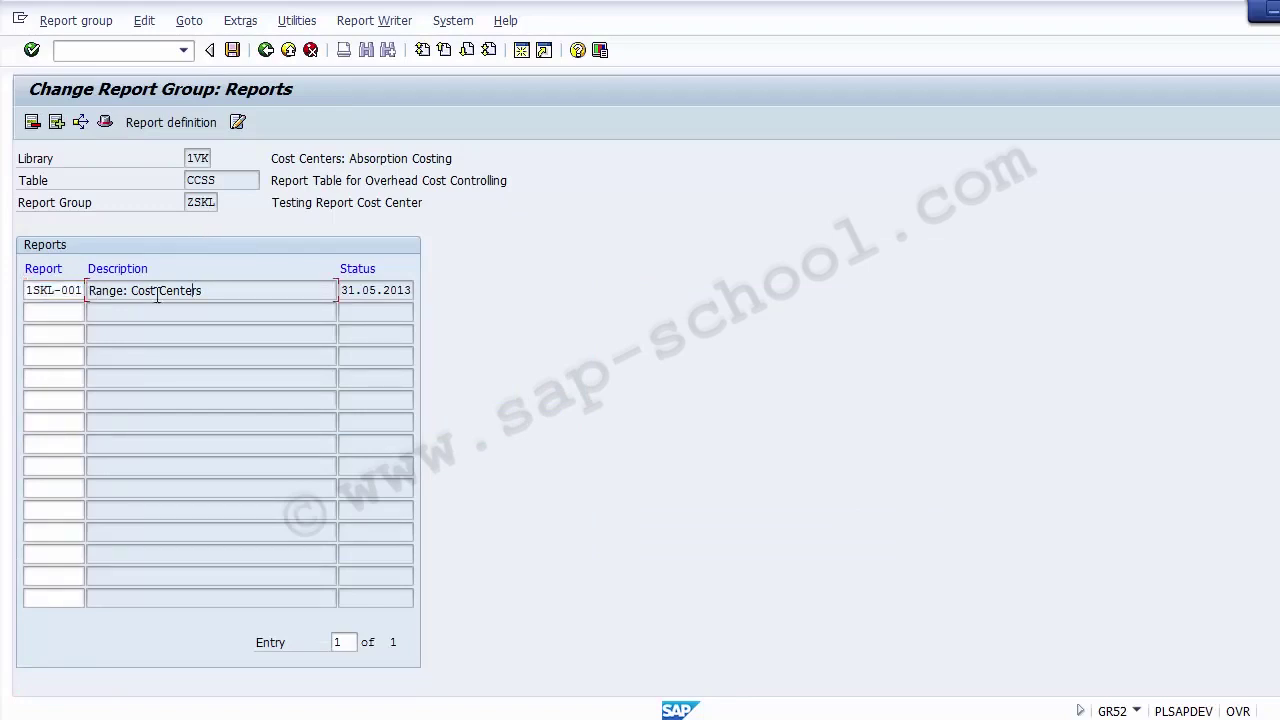
{"action": "left_click_drag", "start_coordinate": [220, 290], "coordinate": [98, 312]}
{"action": "left_click", "coordinate": [64, 310]}
{"action": "left_click", "coordinate": [62, 334]}
{"action": "left_click", "coordinate": [60, 356]}
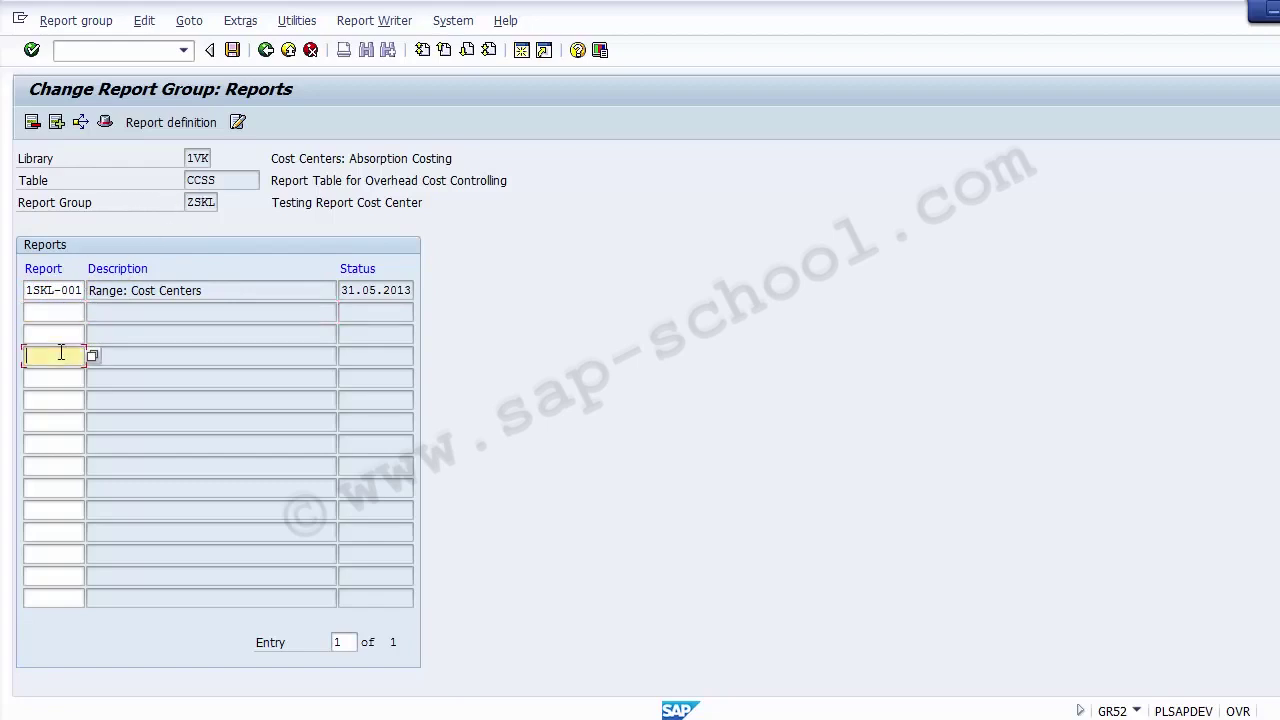
{"action": "left_click", "coordinate": [59, 380]}
{"action": "left_click", "coordinate": [57, 400]}
{"action": "left_click", "coordinate": [55, 422]}
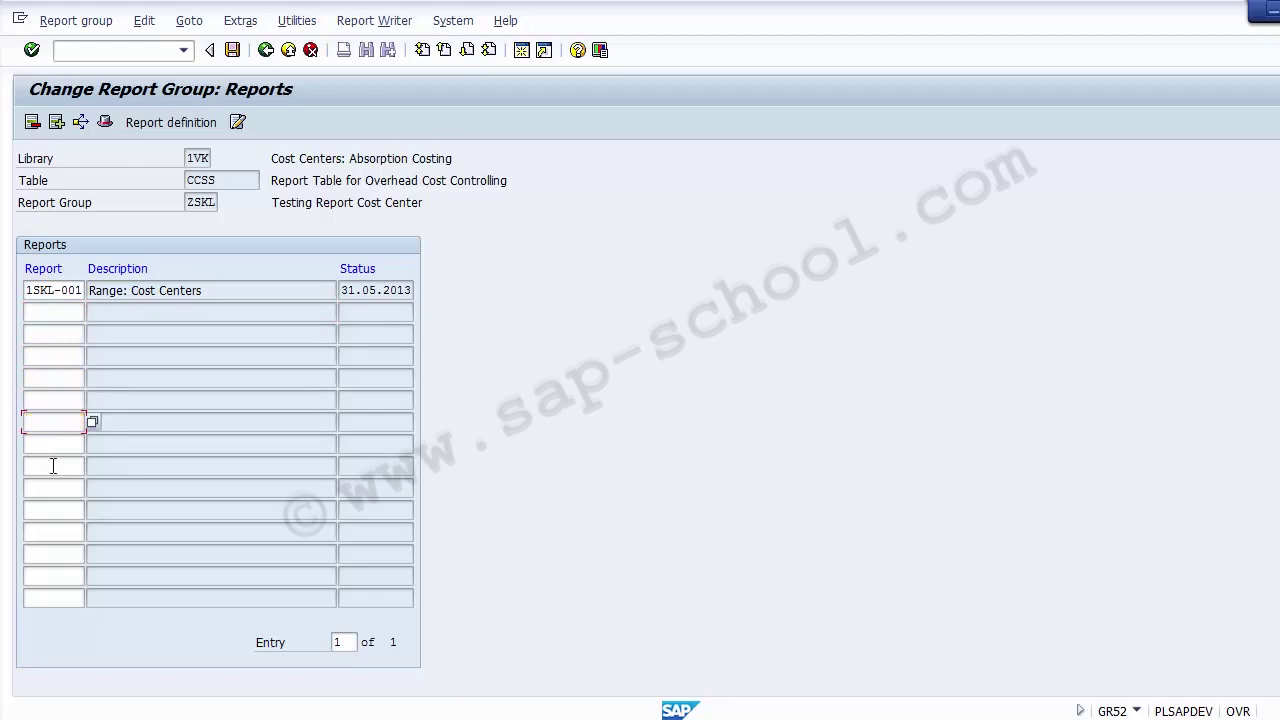
{"action": "left_click", "coordinate": [55, 466]}
{"action": "left_click", "coordinate": [55, 488]}
{"action": "left_click", "coordinate": [47, 311]}
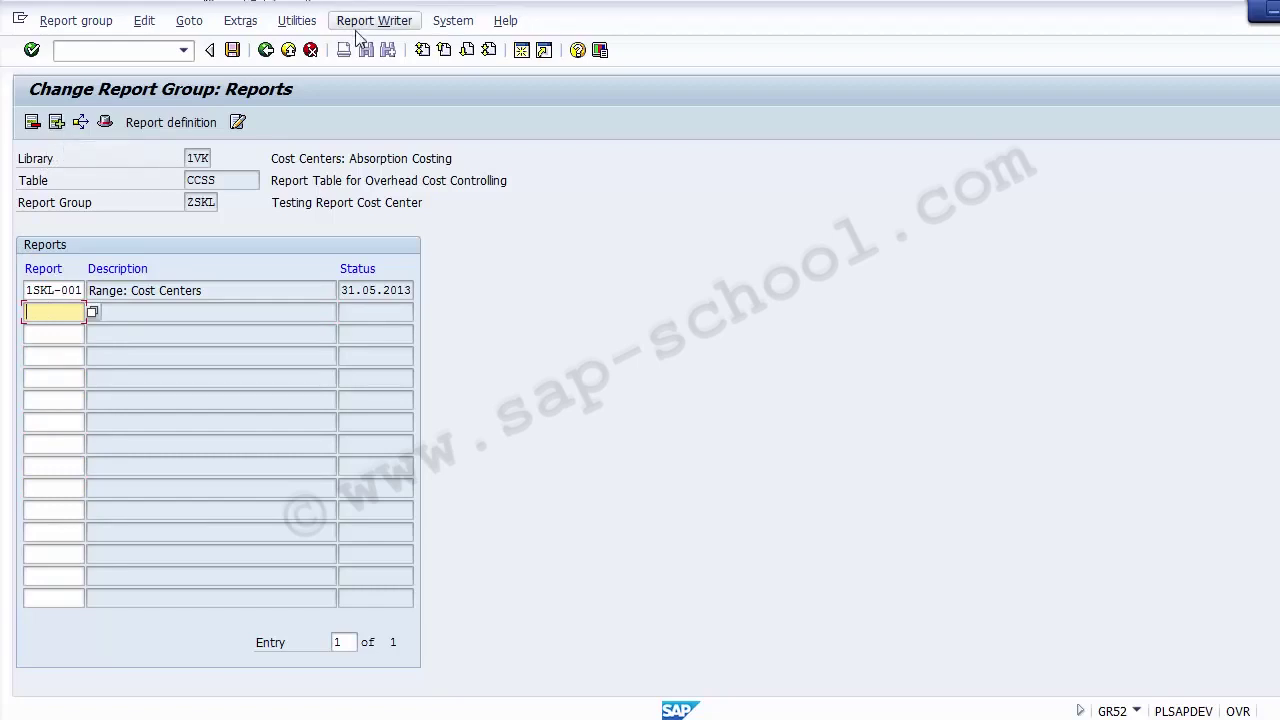
- Save report group ZSKL and return to the SAP Easy Access screen
{"action": "left_click", "coordinate": [232, 51]}
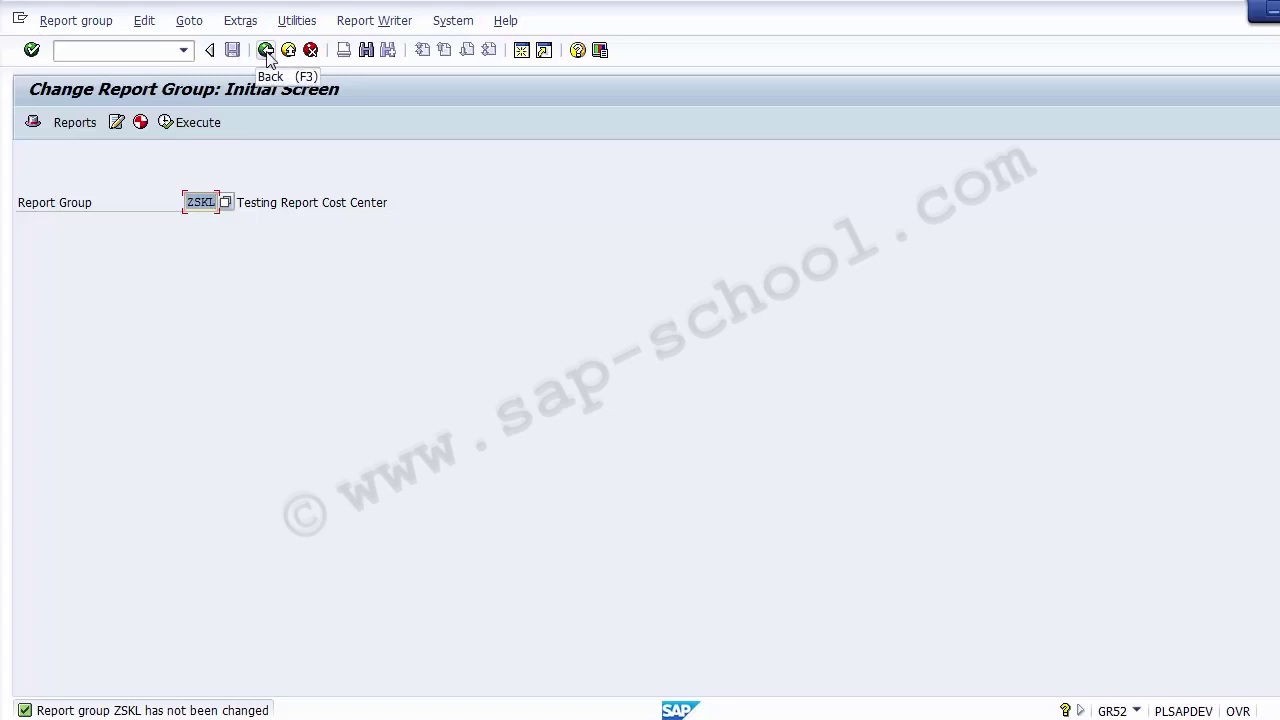
{"action": "left_click", "coordinate": [266, 50]}
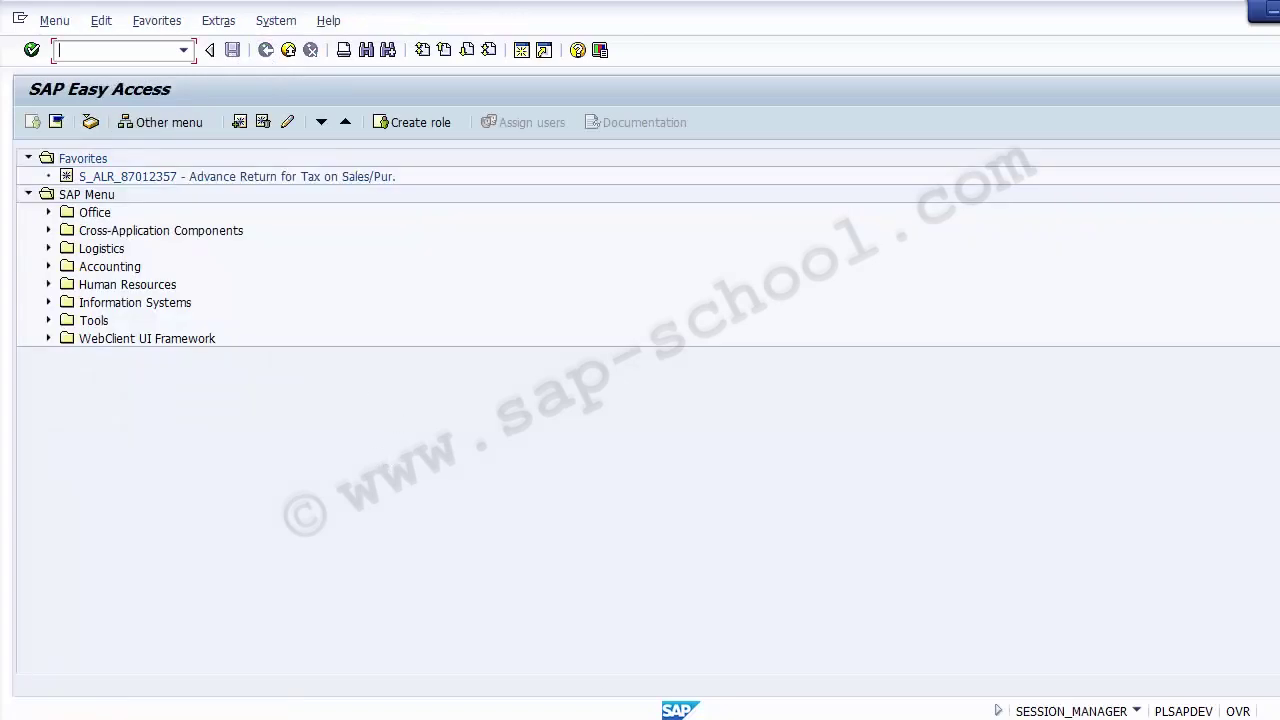
- Switch to the PowerPoint presentation and review the Select Current Report step on the Copy Existing Report slide
{"action": "left_click", "coordinate": [560, 719]}
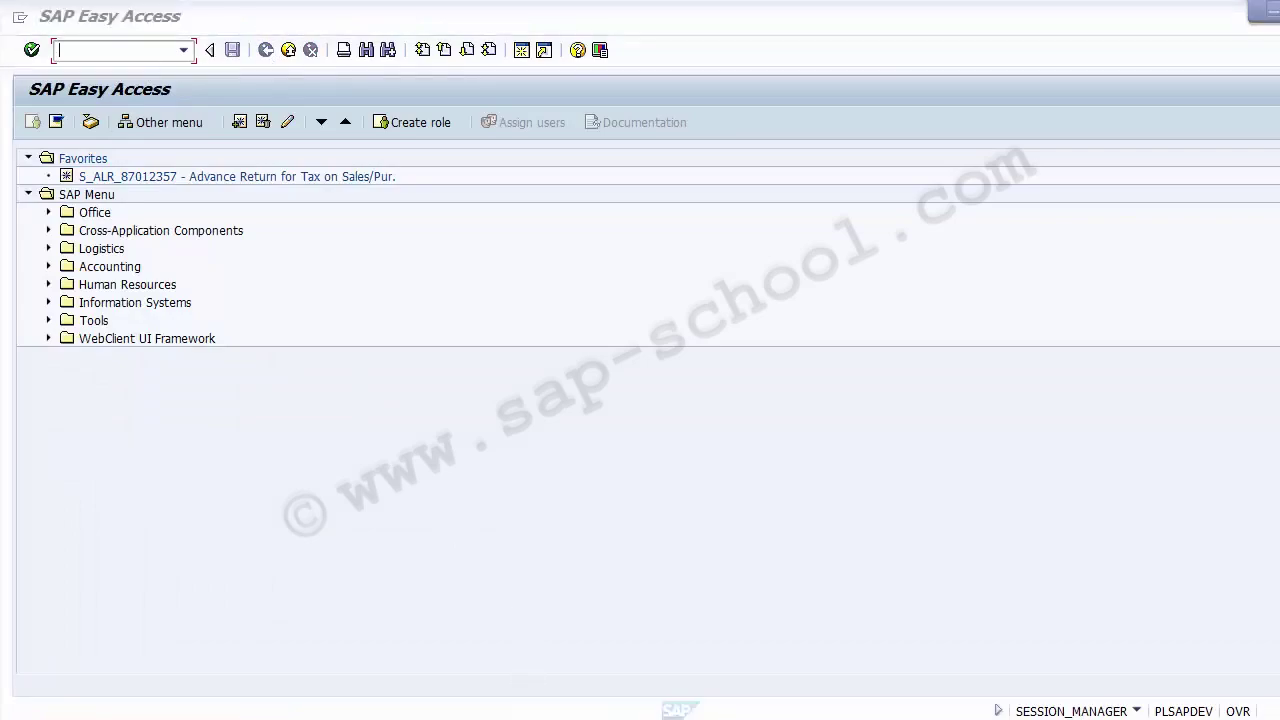
{"action": "scroll", "coordinate": [205, 443], "scroll_direction": "down", "scroll_amount": 3}
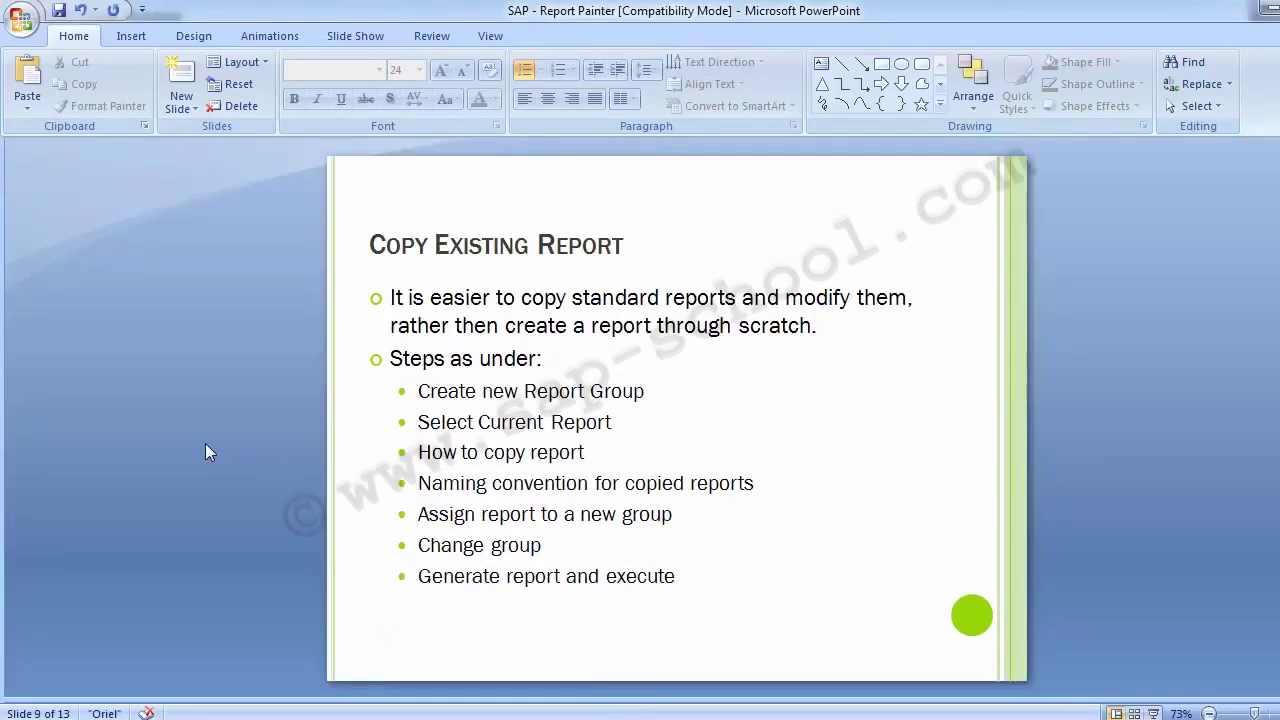
{"action": "left_click_drag", "start_coordinate": [418, 422], "coordinate": [631, 421]}
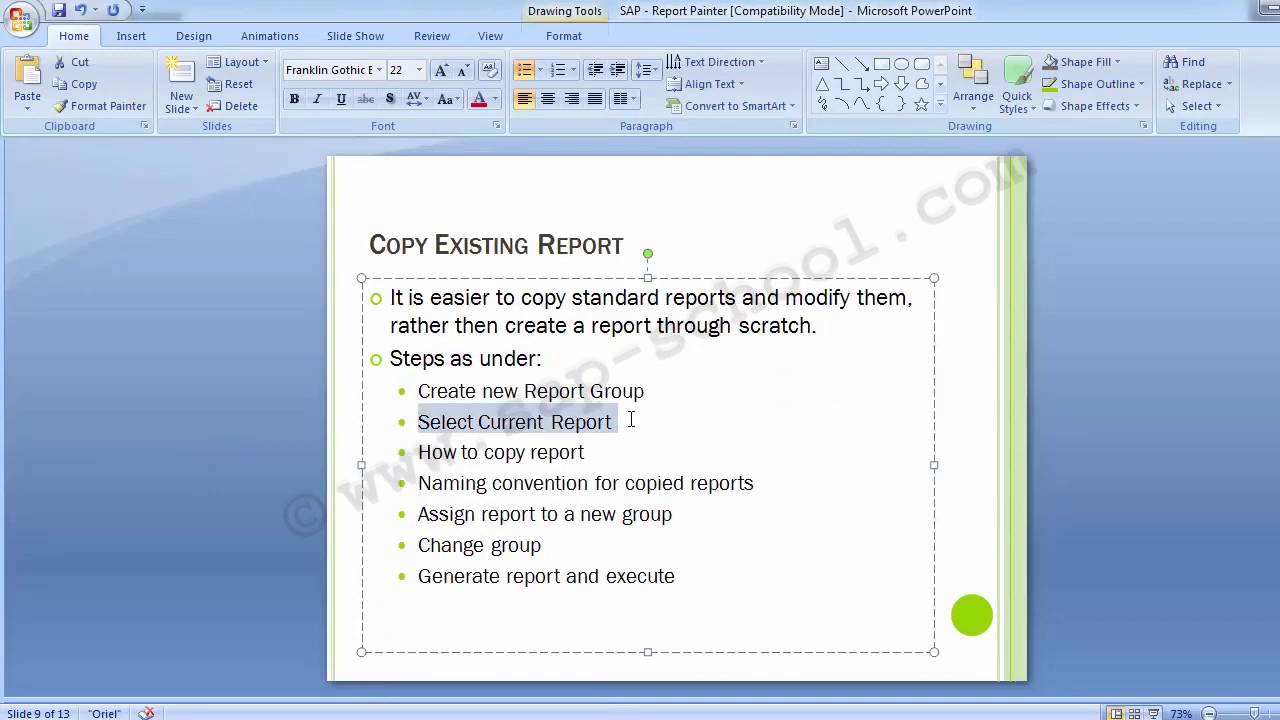
{"action": "left_click", "coordinate": [161, 363]}
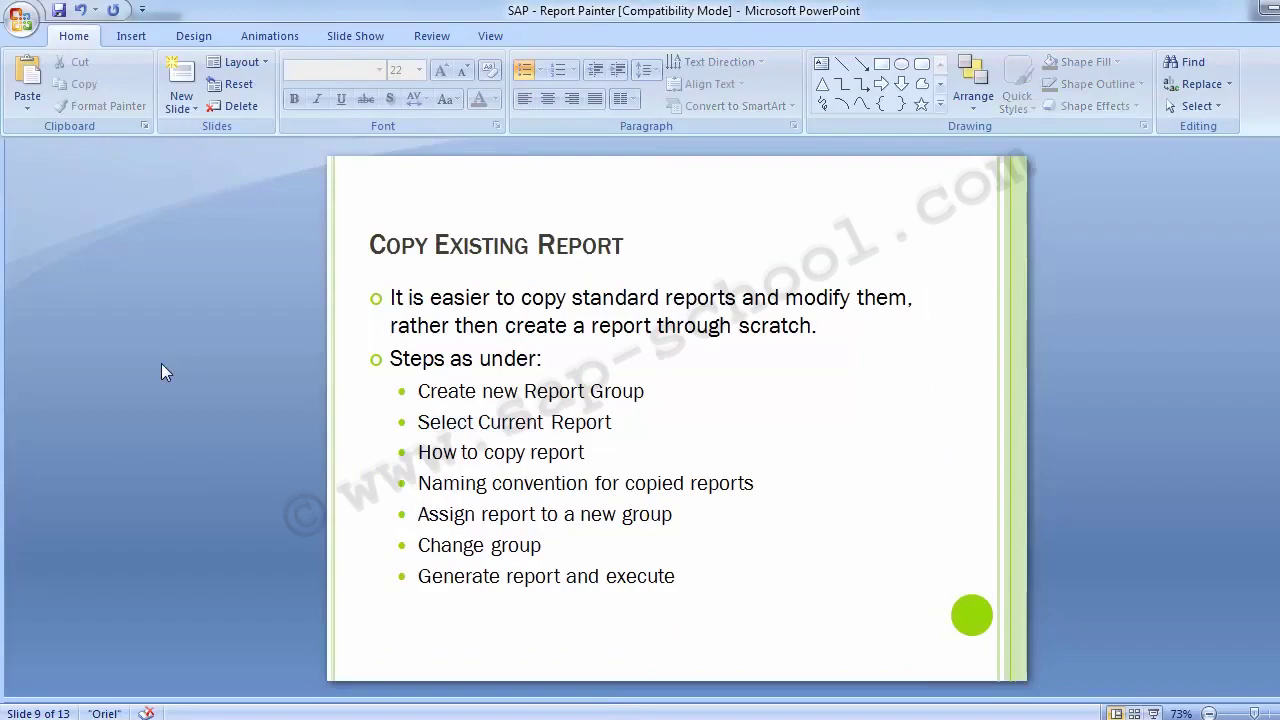
- Switch back to SAP and open report S_ALR_87013612 - Range: Cost Centers from the Plan/Actual Comparisons of Cost Center Accounting
{"action": "key", "text": "alt+Tab"}
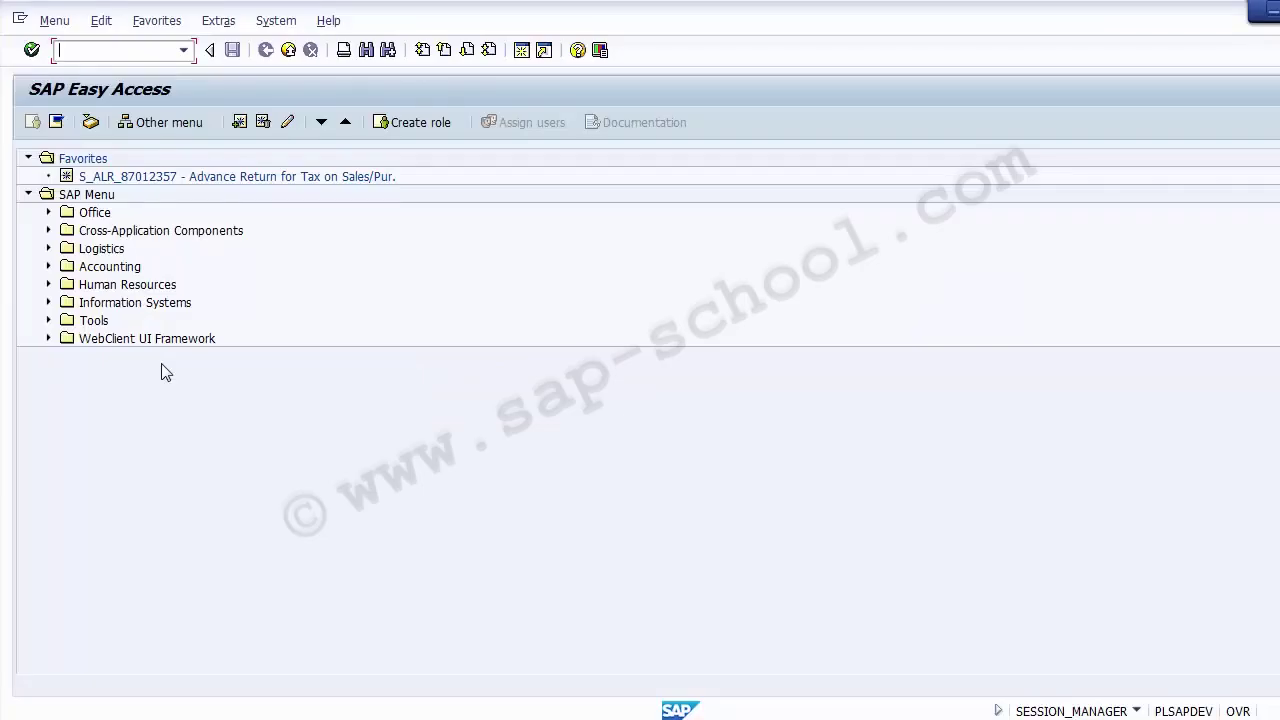
{"action": "left_click", "coordinate": [48, 266]}
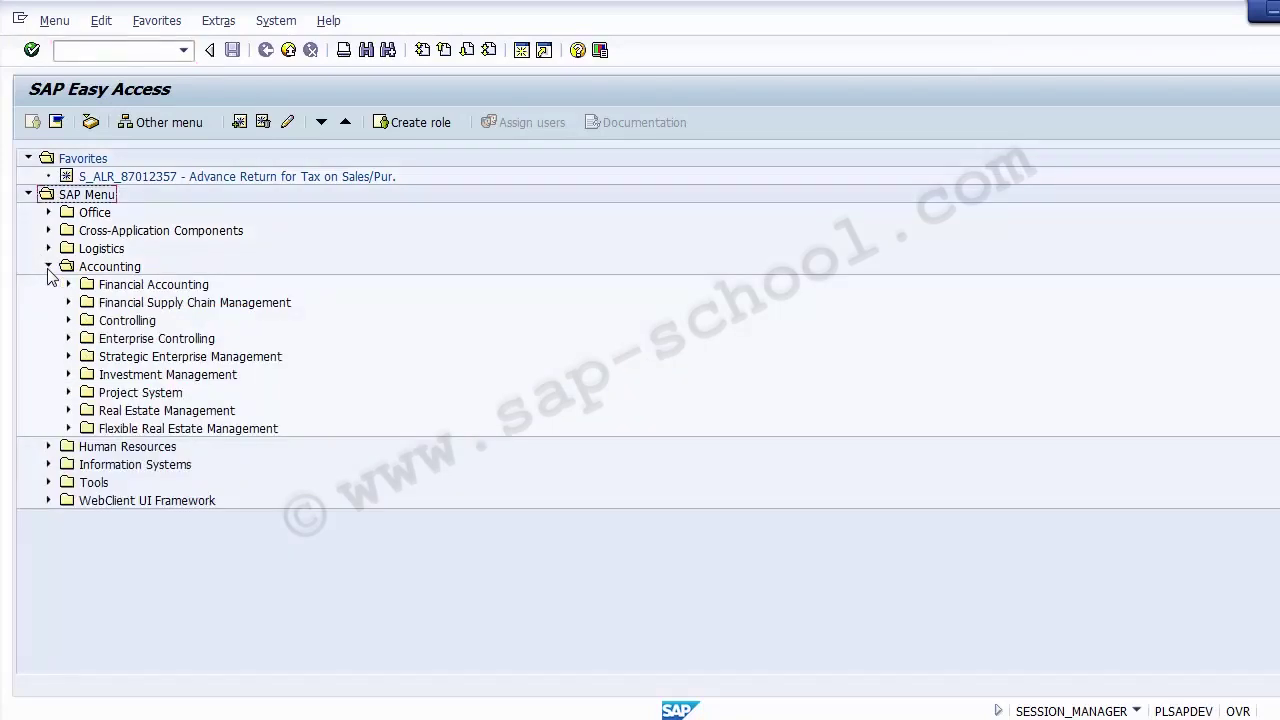
{"action": "left_click", "coordinate": [68, 320]}
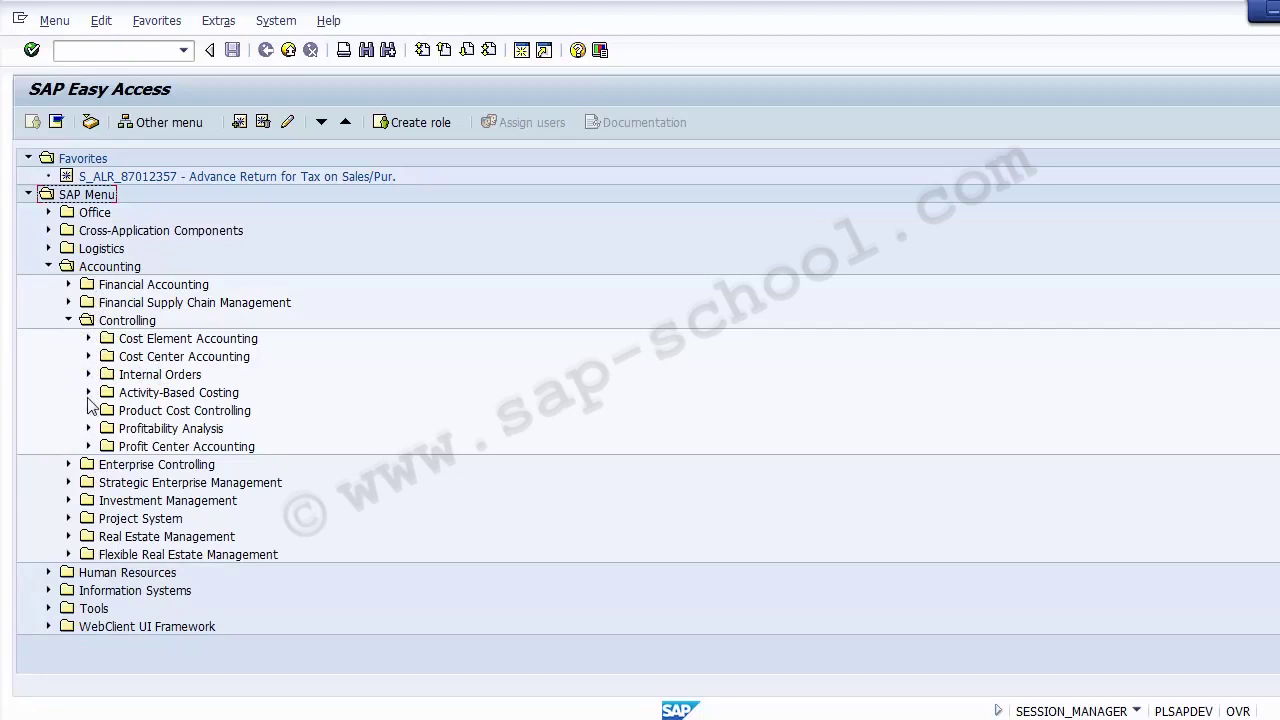
{"action": "left_click", "coordinate": [88, 356]}
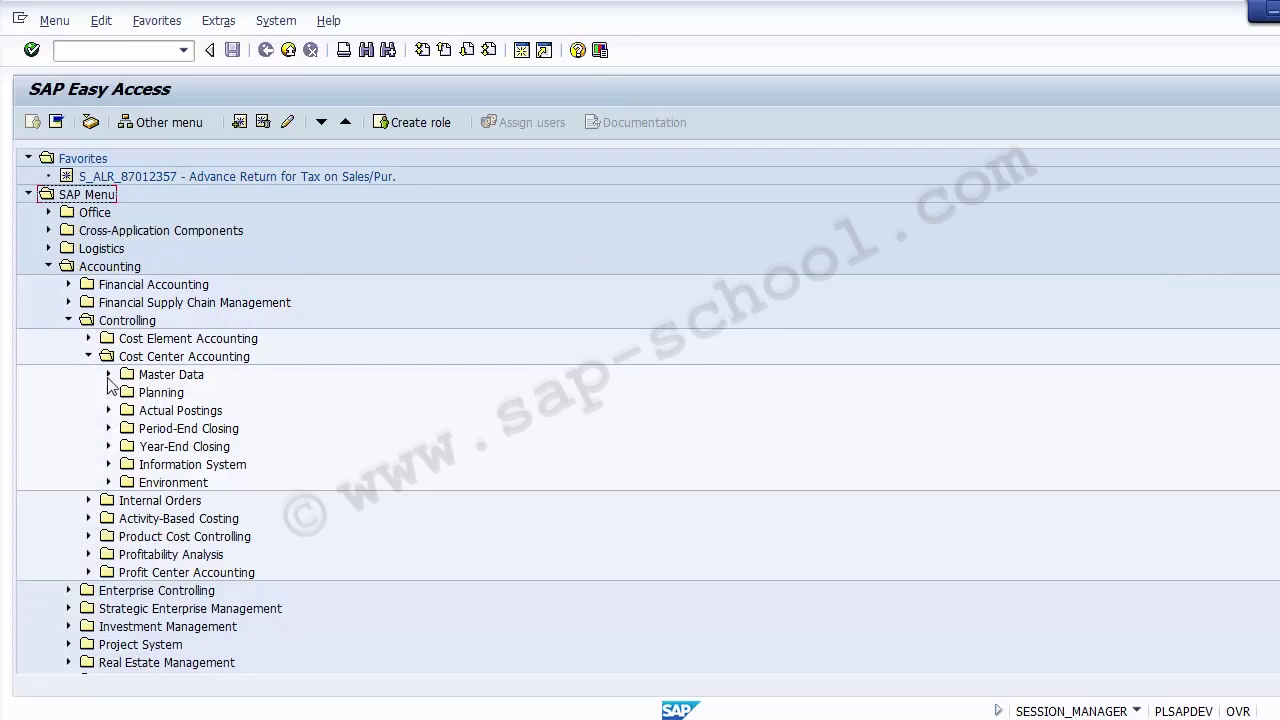
{"action": "left_click", "coordinate": [109, 464]}
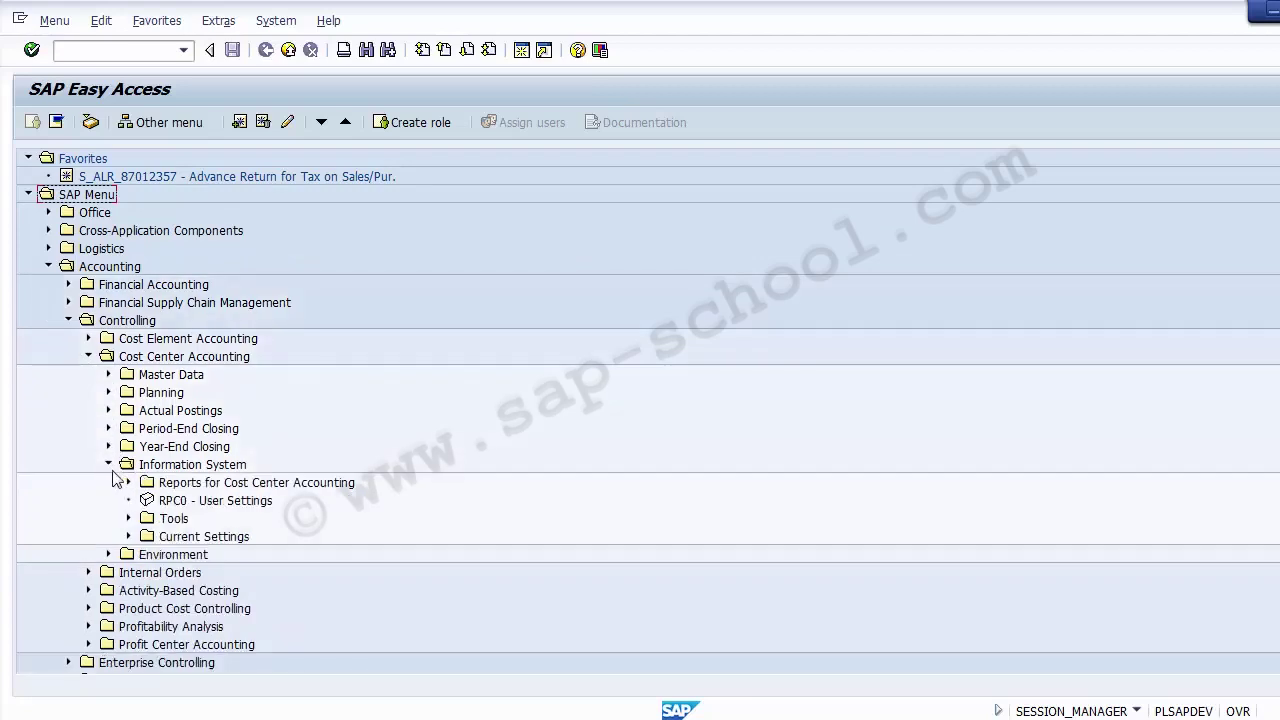
{"action": "left_click", "coordinate": [129, 483]}
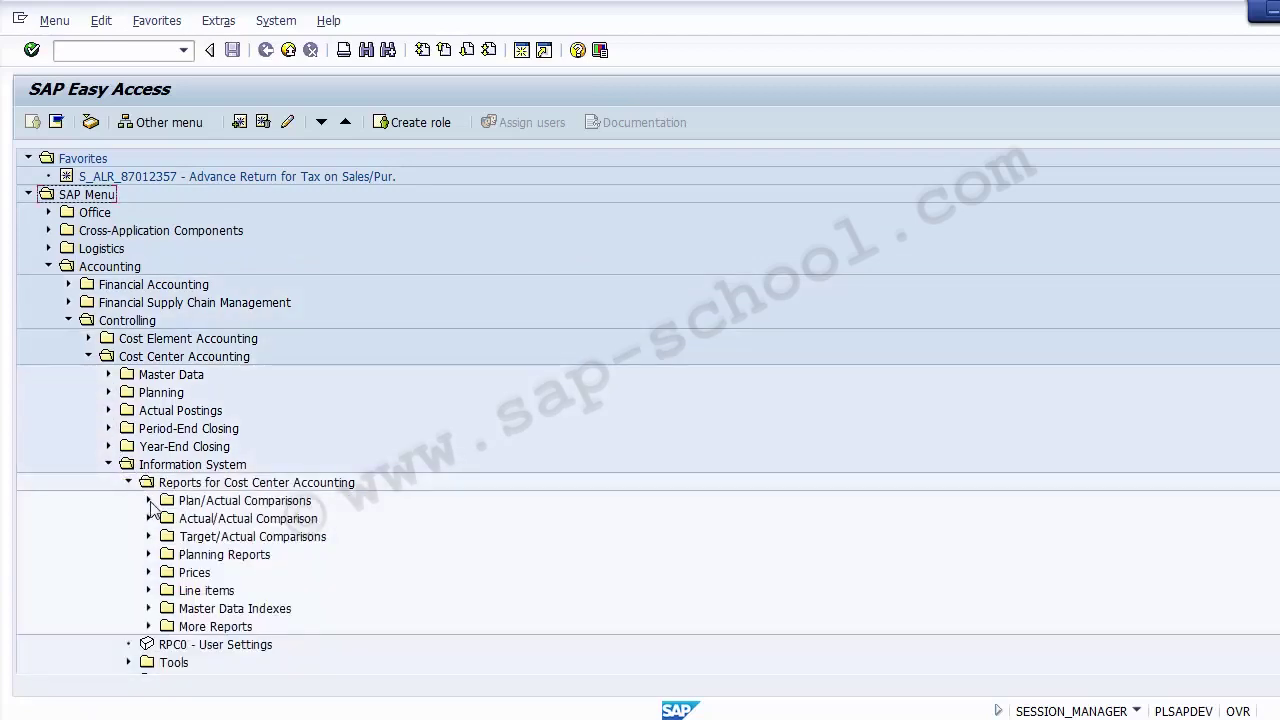
{"action": "left_click", "coordinate": [149, 501]}
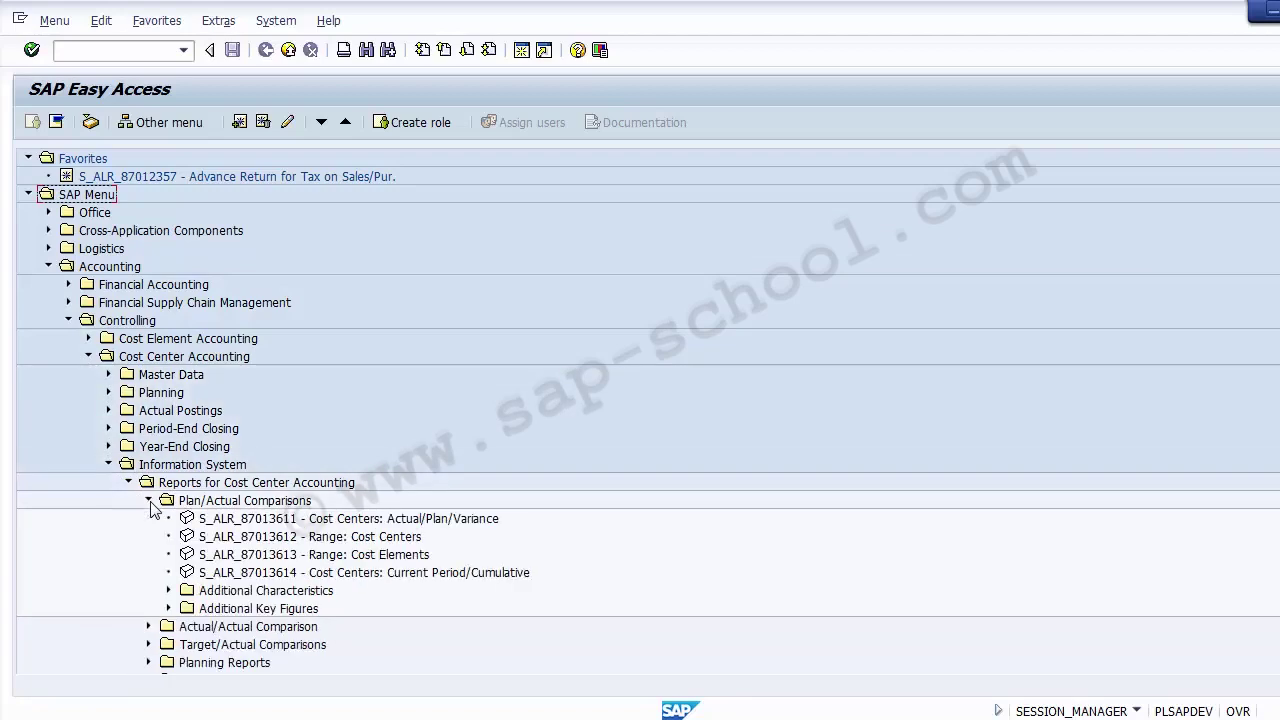
{"action": "left_click", "coordinate": [325, 538]}
{"action": "double_click", "coordinate": [266, 539]}
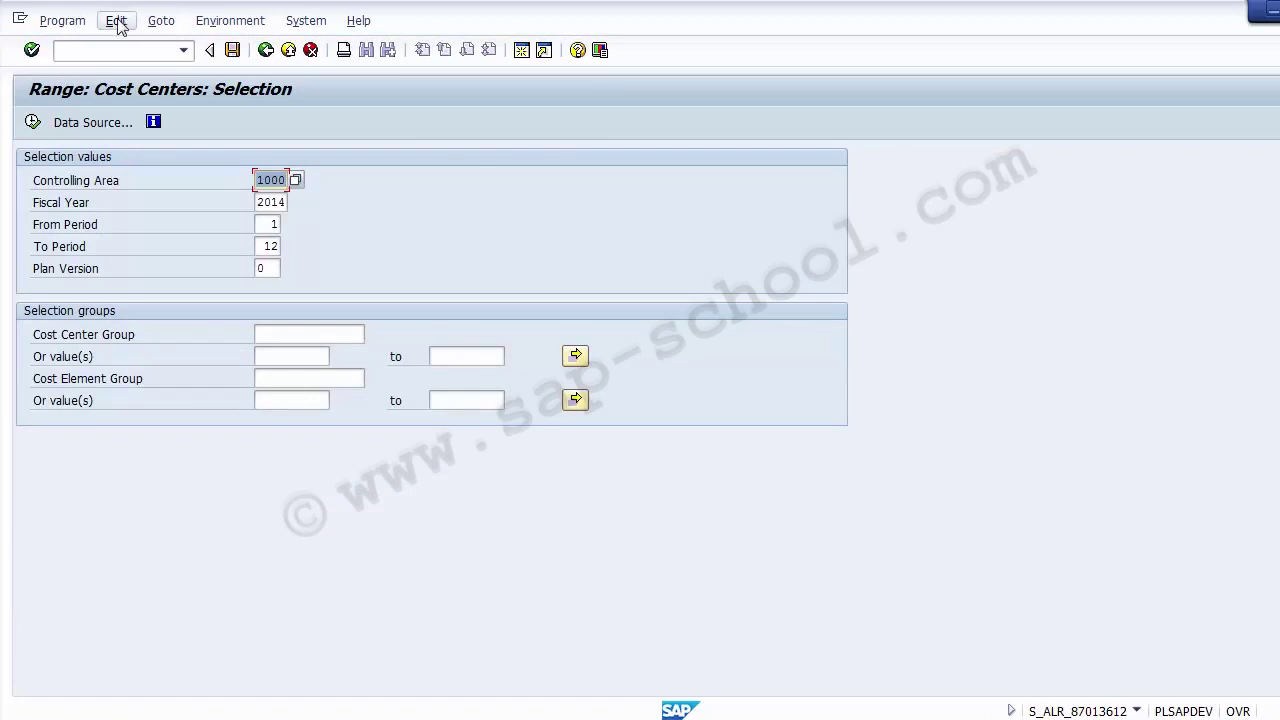
- Check the technical information of the Range: Cost Centers report for its library and report group, then return to SAP Easy Access
{"action": "left_click", "coordinate": [230, 20]}
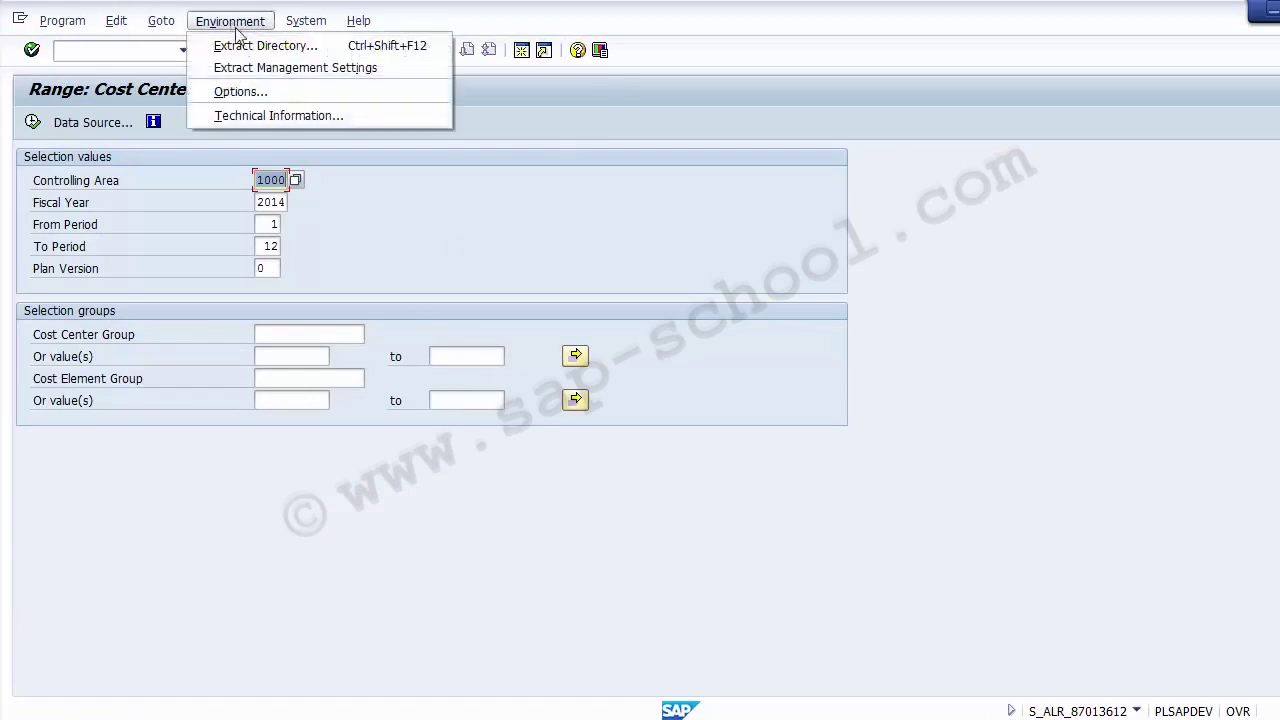
{"action": "left_click", "coordinate": [286, 114]}
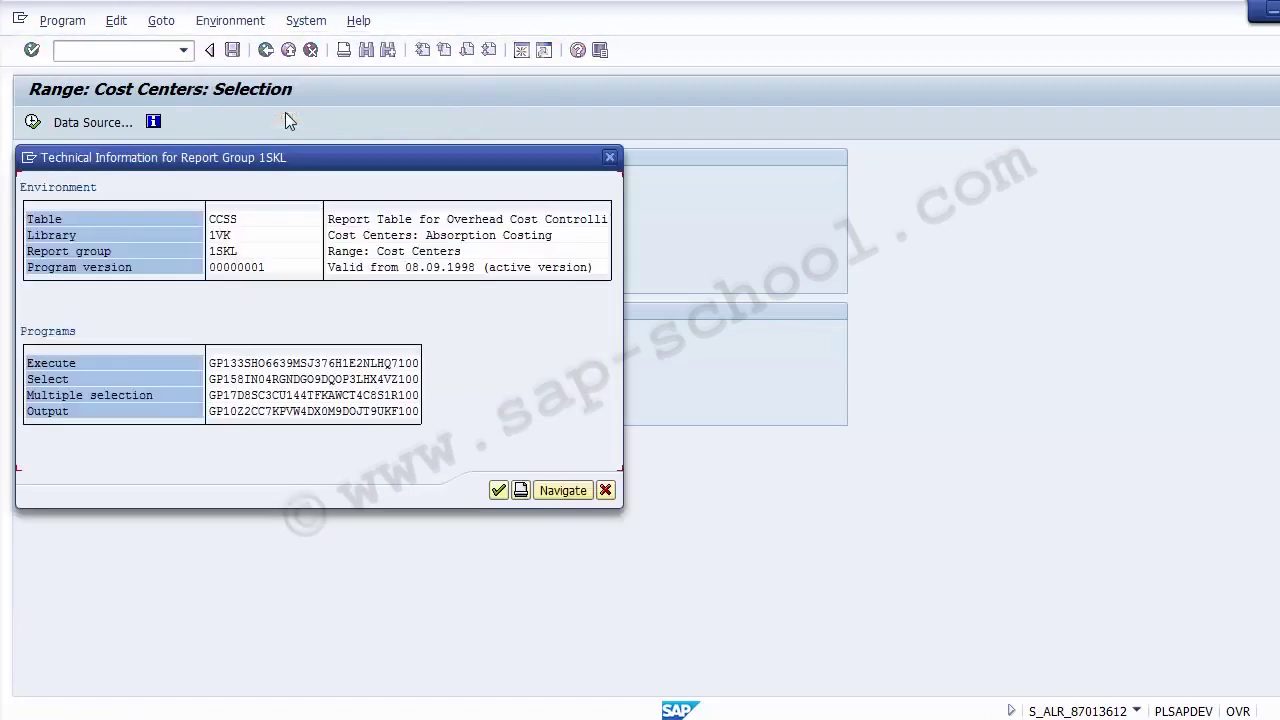
{"action": "left_click", "coordinate": [224, 238]}
{"action": "left_click", "coordinate": [215, 219]}
{"action": "left_click", "coordinate": [605, 490]}
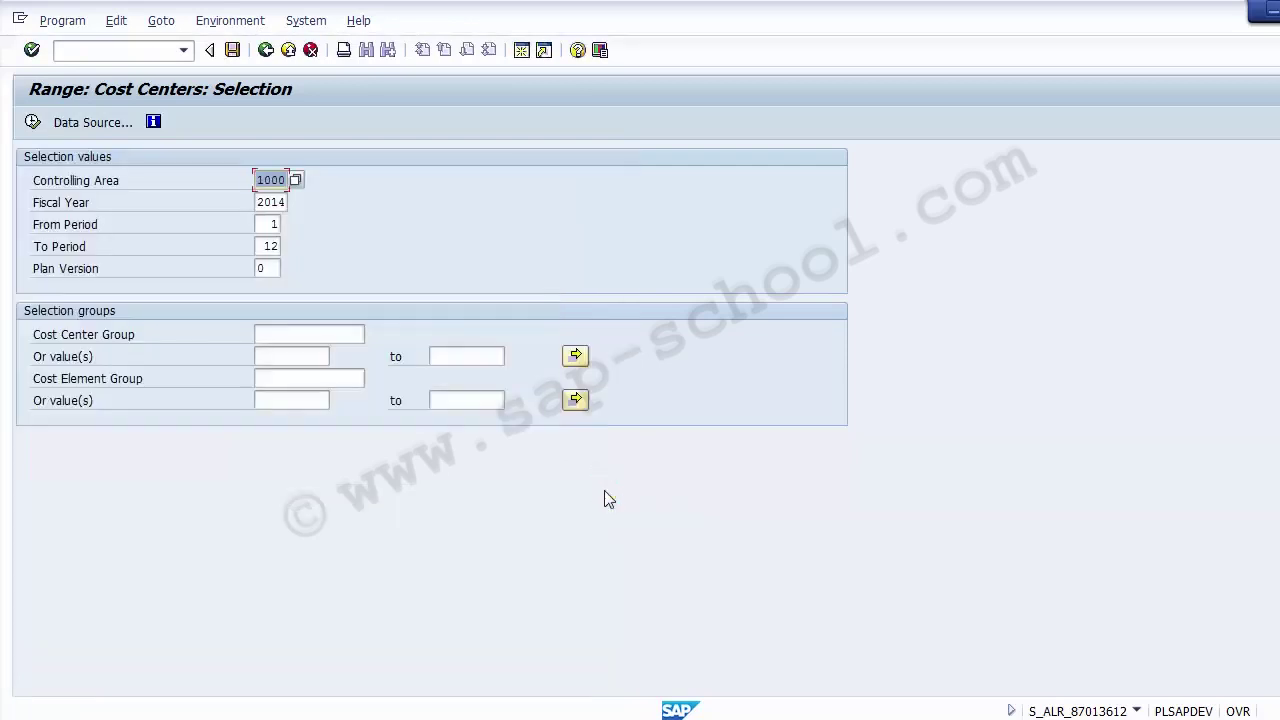
{"action": "left_click", "coordinate": [265, 50]}
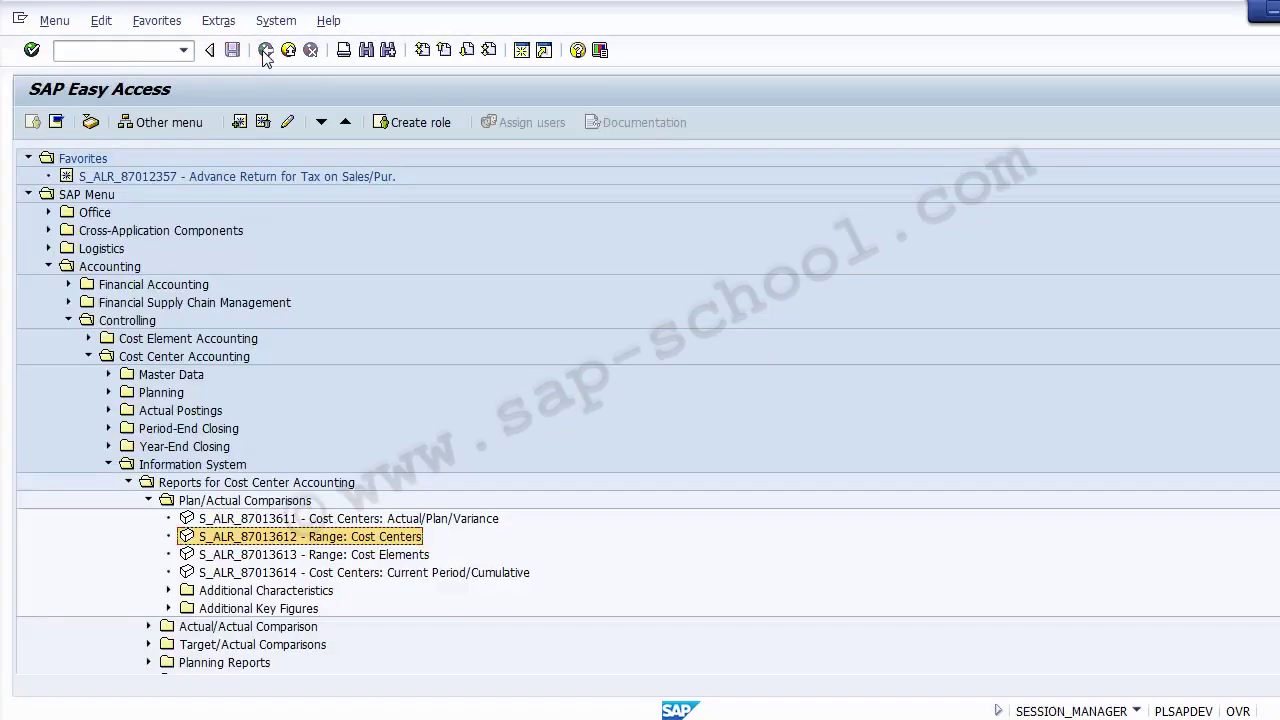
{"action": "left_click", "coordinate": [288, 50]}
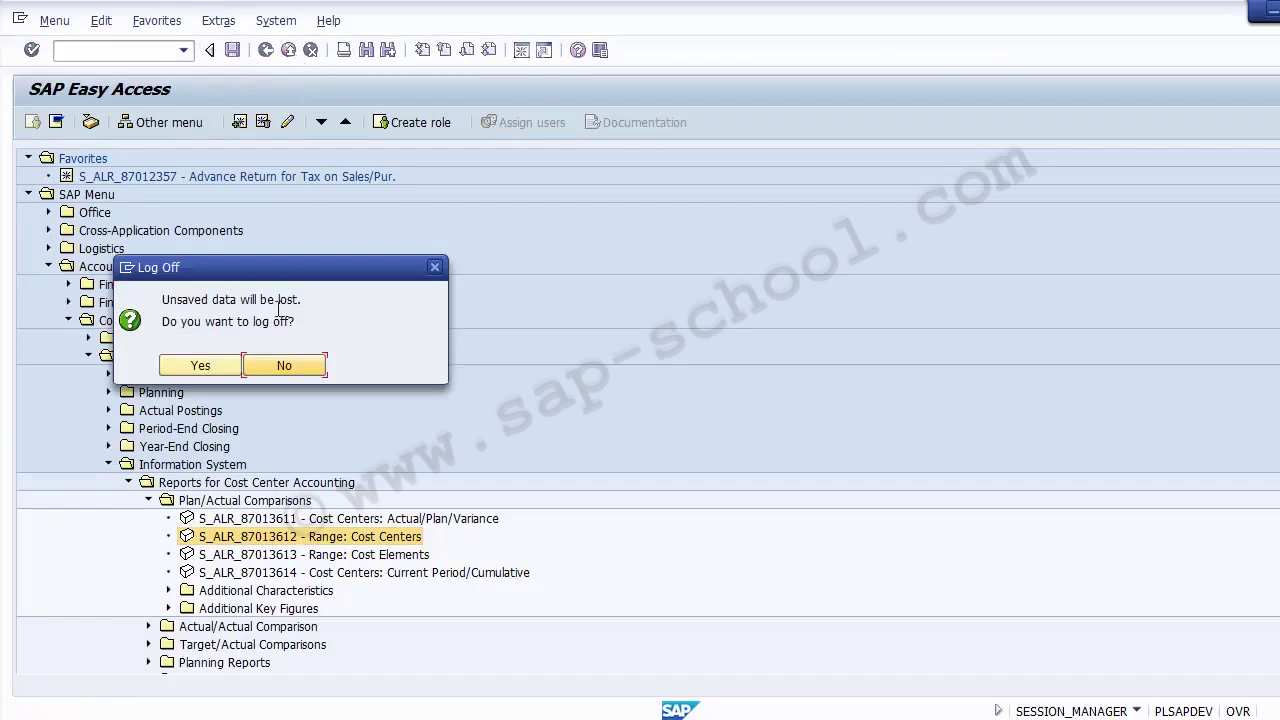
{"action": "left_click", "coordinate": [285, 366]}
- Switch to the PowerPoint presentation and look up the Report Painter transaction codes on the Create Report slide
{"action": "key", "text": "alt+Tab"}
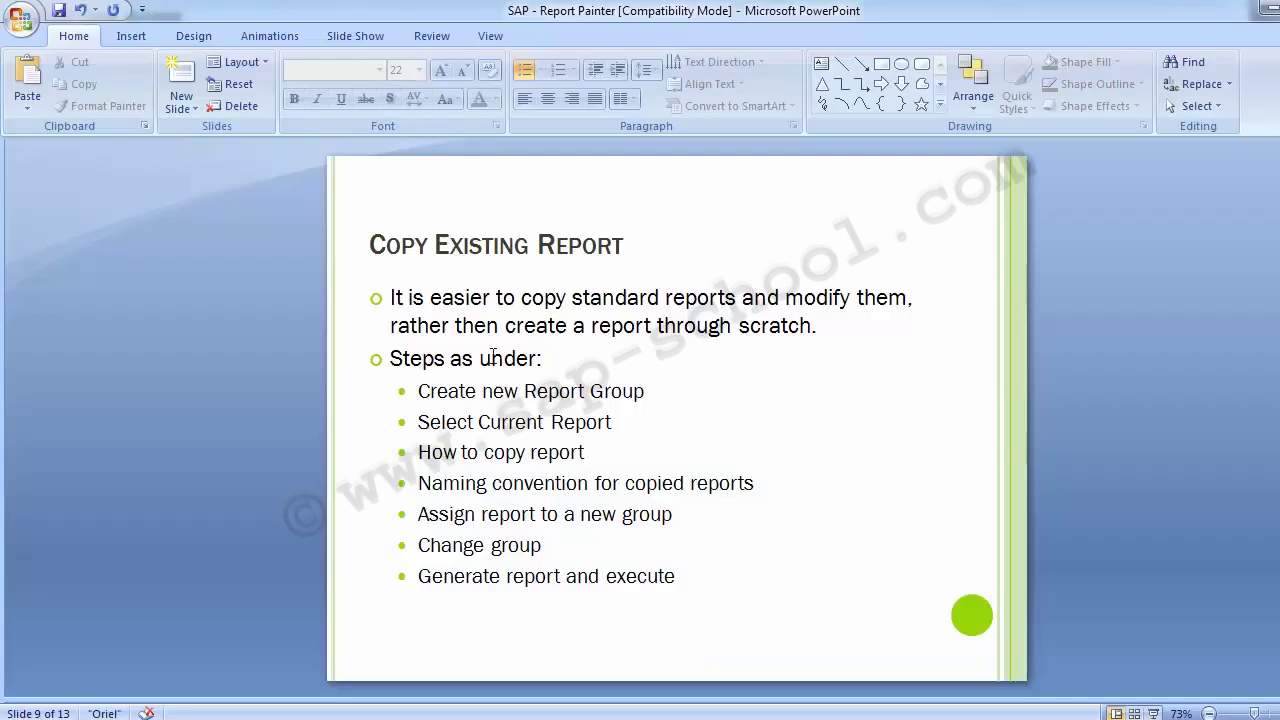
{"action": "scroll", "coordinate": [492, 356], "scroll_direction": "up", "scroll_amount": 4}
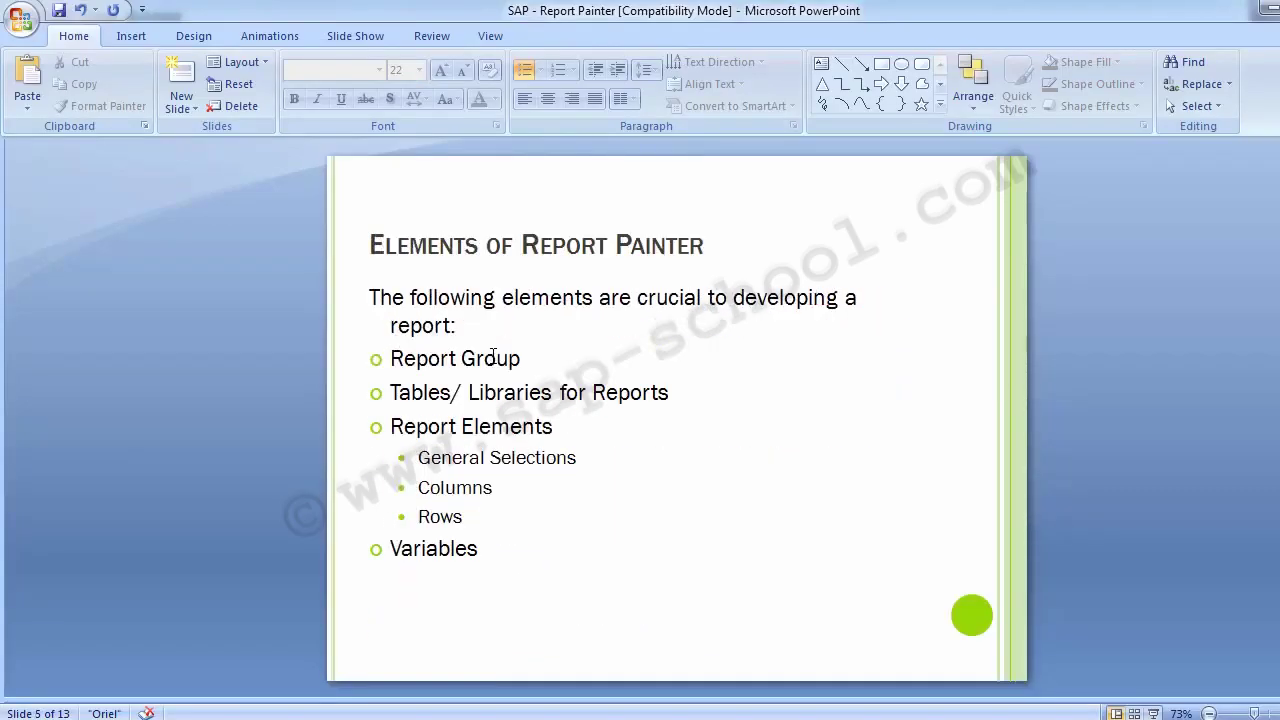
{"action": "scroll", "coordinate": [492, 356], "scroll_direction": "up", "scroll_amount": 1}
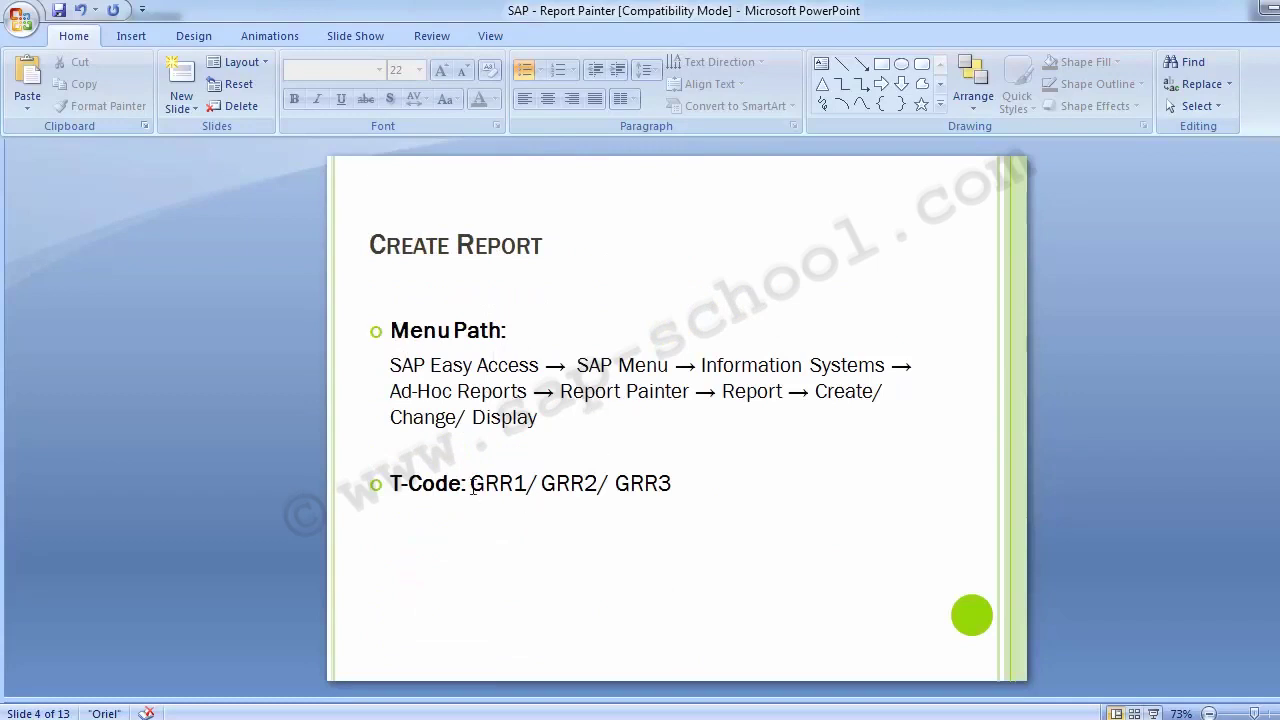
{"action": "left_click_drag", "start_coordinate": [471, 485], "coordinate": [600, 490]}
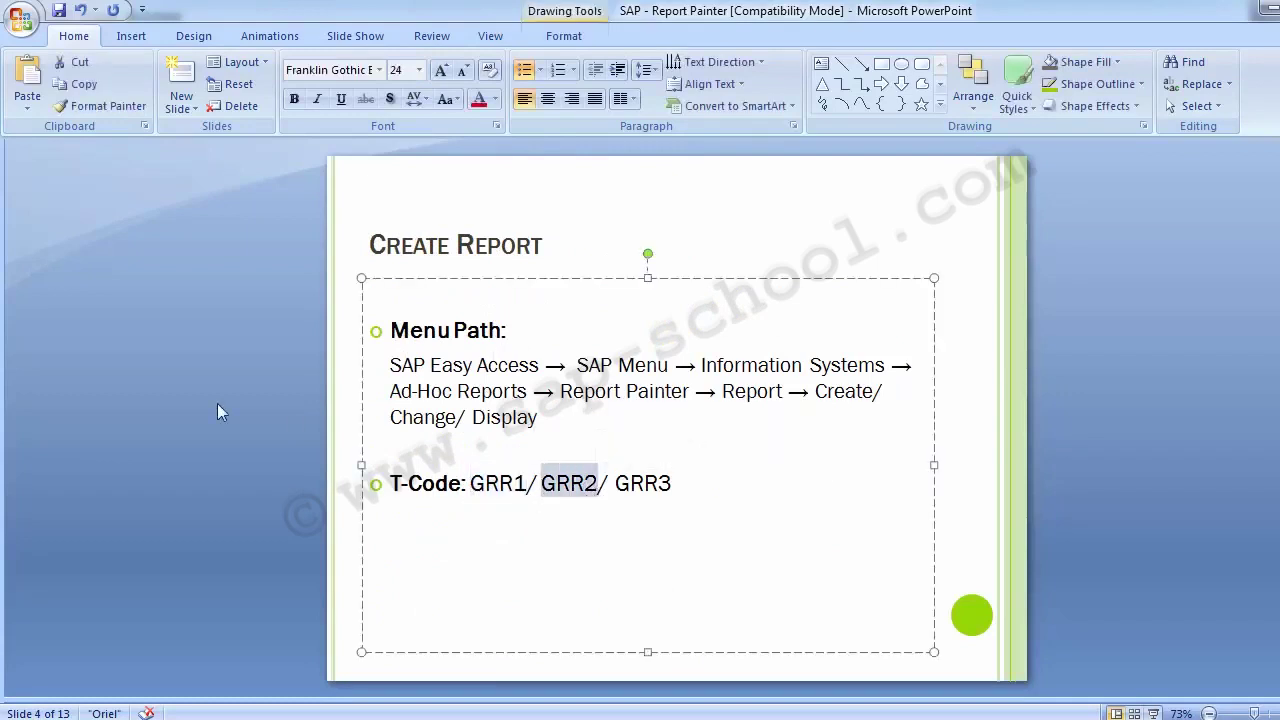
{"action": "left_click", "coordinate": [185, 406]}
- Switch back to SAP and start transaction GRR1 in the current session
{"action": "key", "text": "alt+Tab"}
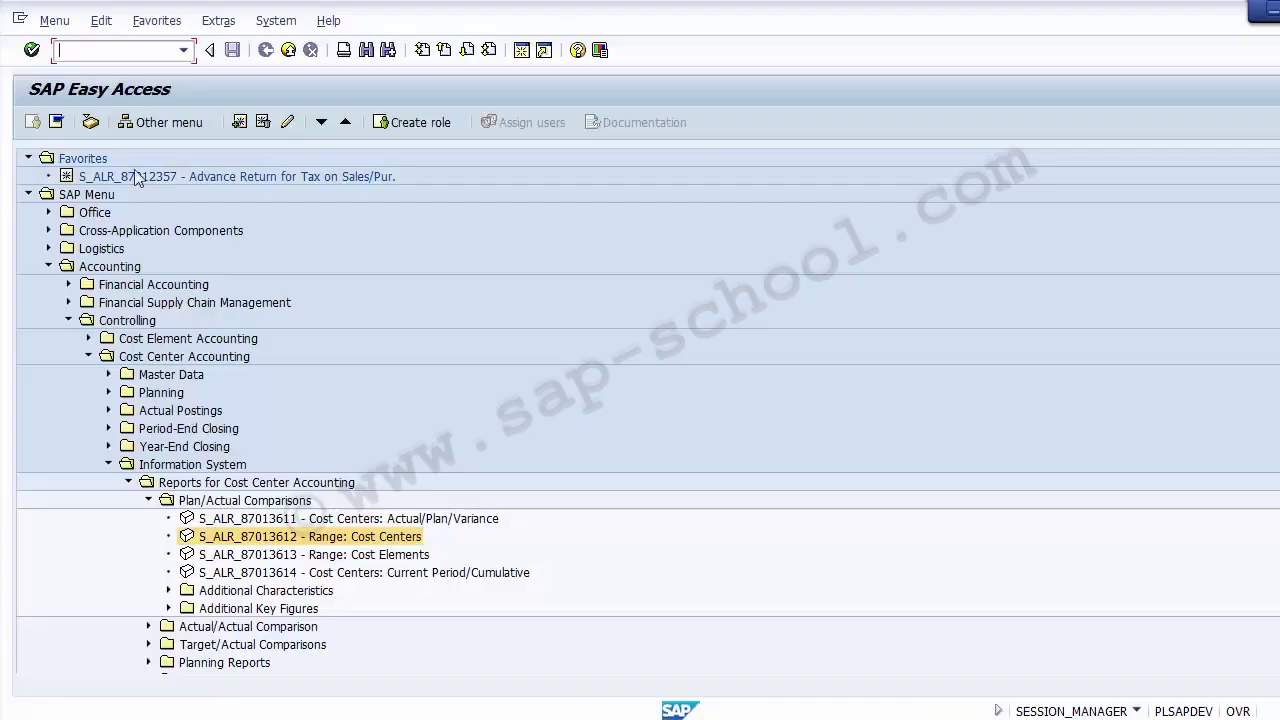
{"action": "type", "text": "/nGRR1"}
{"action": "key", "text": "Return"}
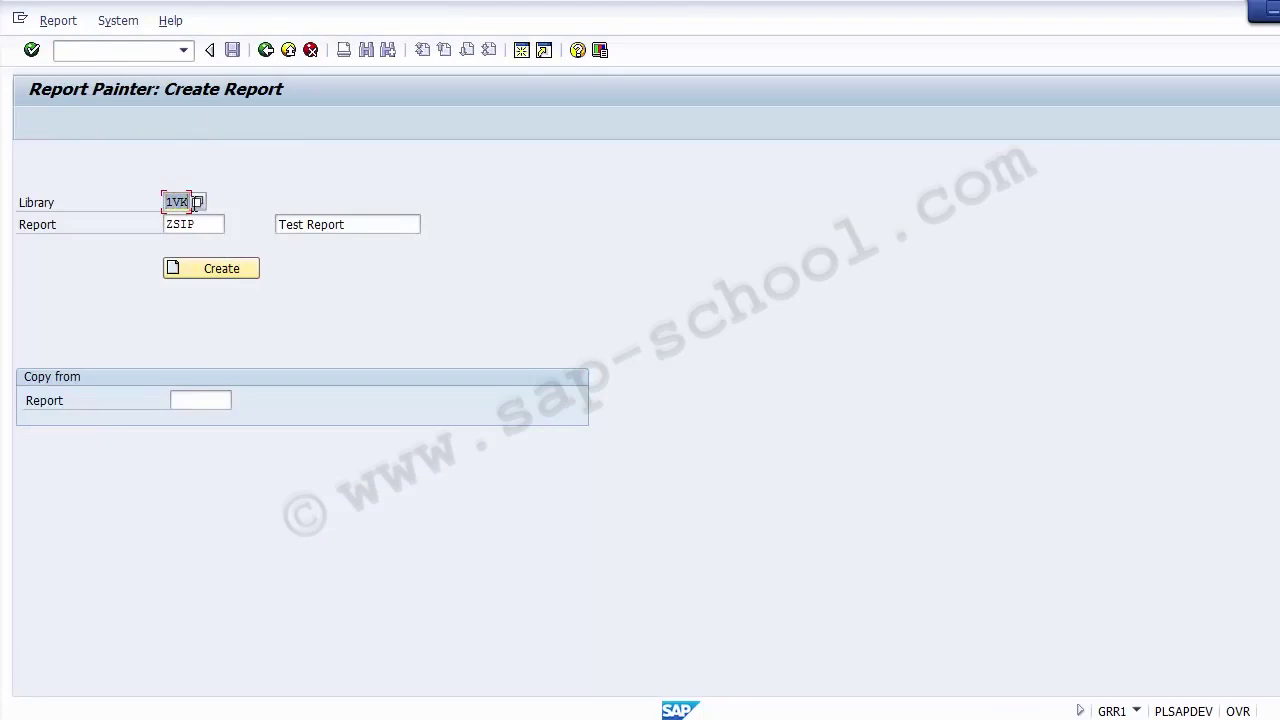
- Clear the prefilled report name and set the report description to Test Cost Center
{"action": "left_click", "coordinate": [214, 224]}
{"action": "key", "text": "BackSpace"}
{"action": "key", "text": "BackSpace"}
{"action": "key", "text": "BackSpace"}
{"action": "key", "text": "BackSpace"}
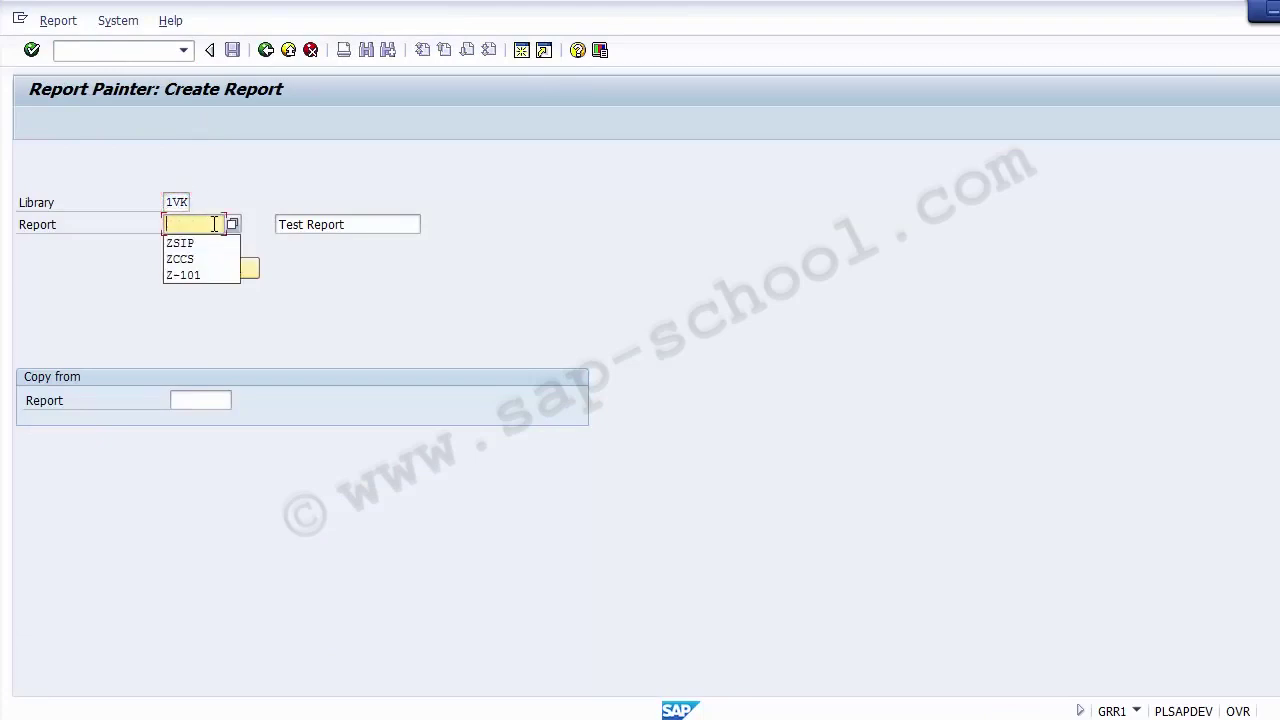
{"action": "left_click", "coordinate": [388, 224]}
{"action": "key", "text": "BackSpace"}
{"action": "key", "text": "BackSpace"}
{"action": "key", "text": "BackSpace"}
{"action": "key", "text": "BackSpace"}
{"action": "key", "text": "BackSpace"}
{"action": "key", "text": "BackSpace"}
{"action": "key", "text": "BackSpace"}
{"action": "key", "text": "BackSpace"}
{"action": "key", "text": "BackSpace"}
{"action": "key", "text": "BackSpace"}
{"action": "key", "text": "BackSpace"}
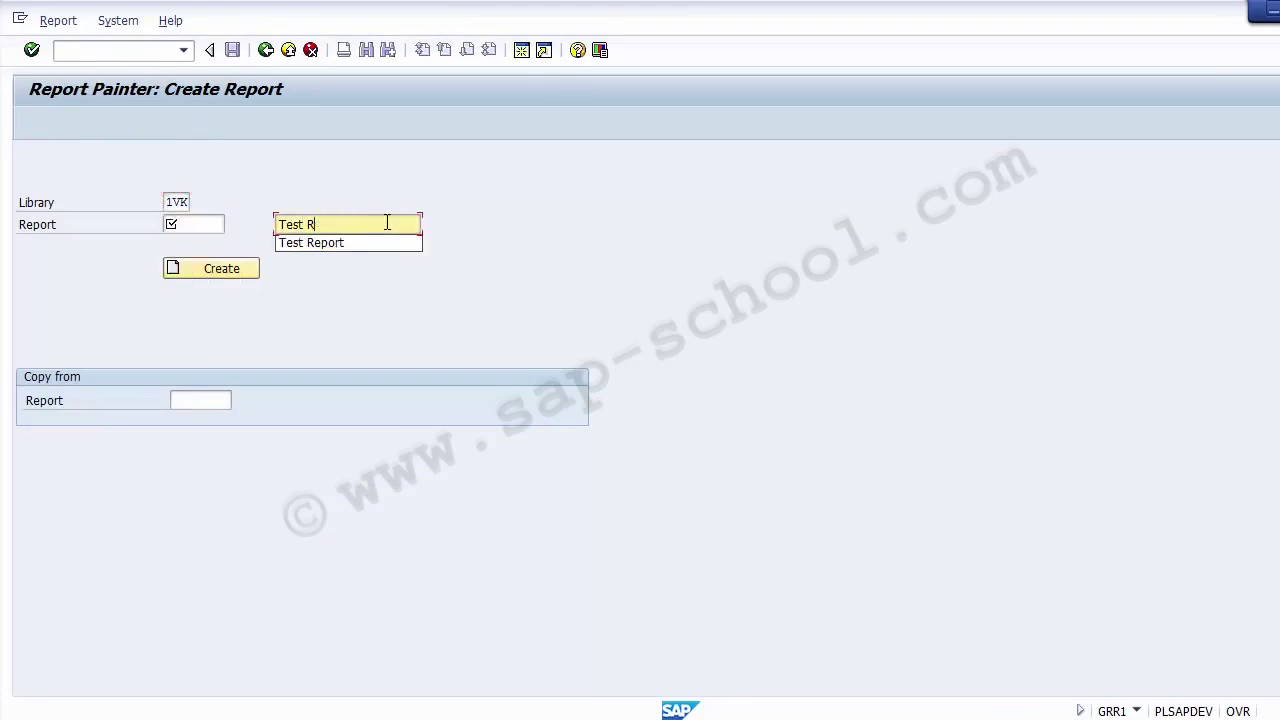
{"action": "type", "text": "Test C"}
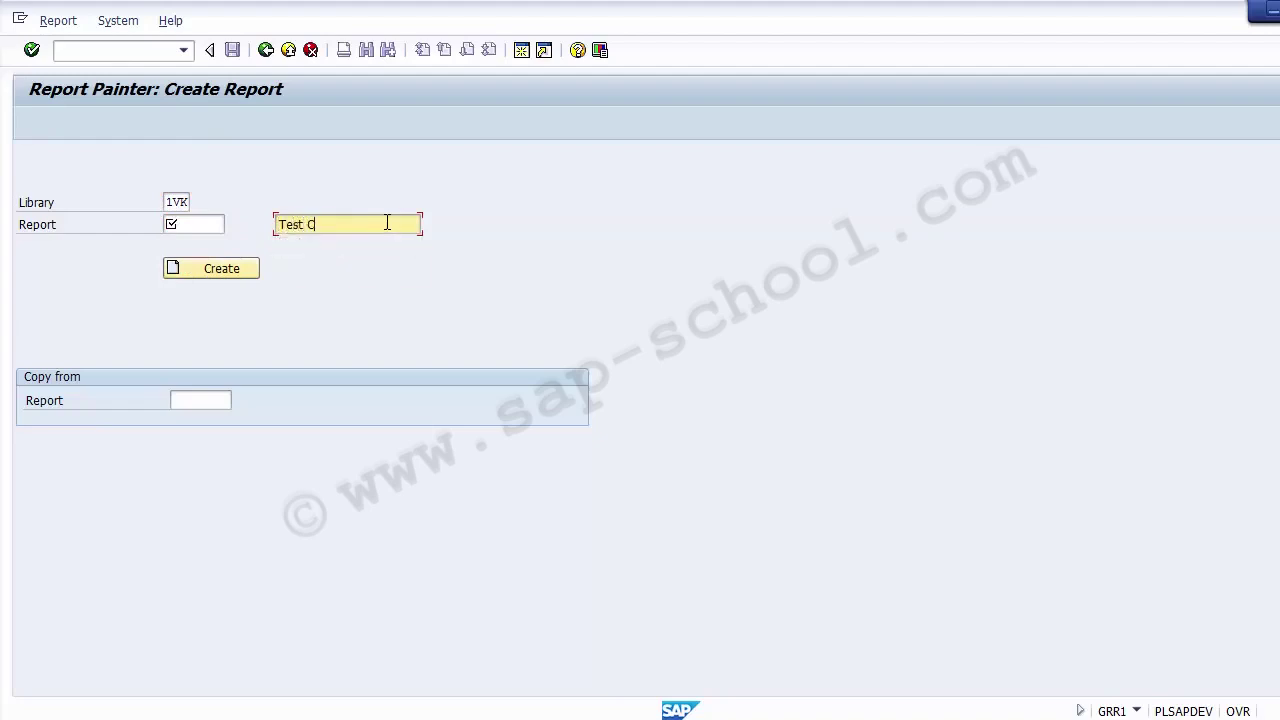
{"action": "type", "text": "ost Center"}
- Enter ZSIP001 as the name of the new report
{"action": "left_click", "coordinate": [184, 228]}
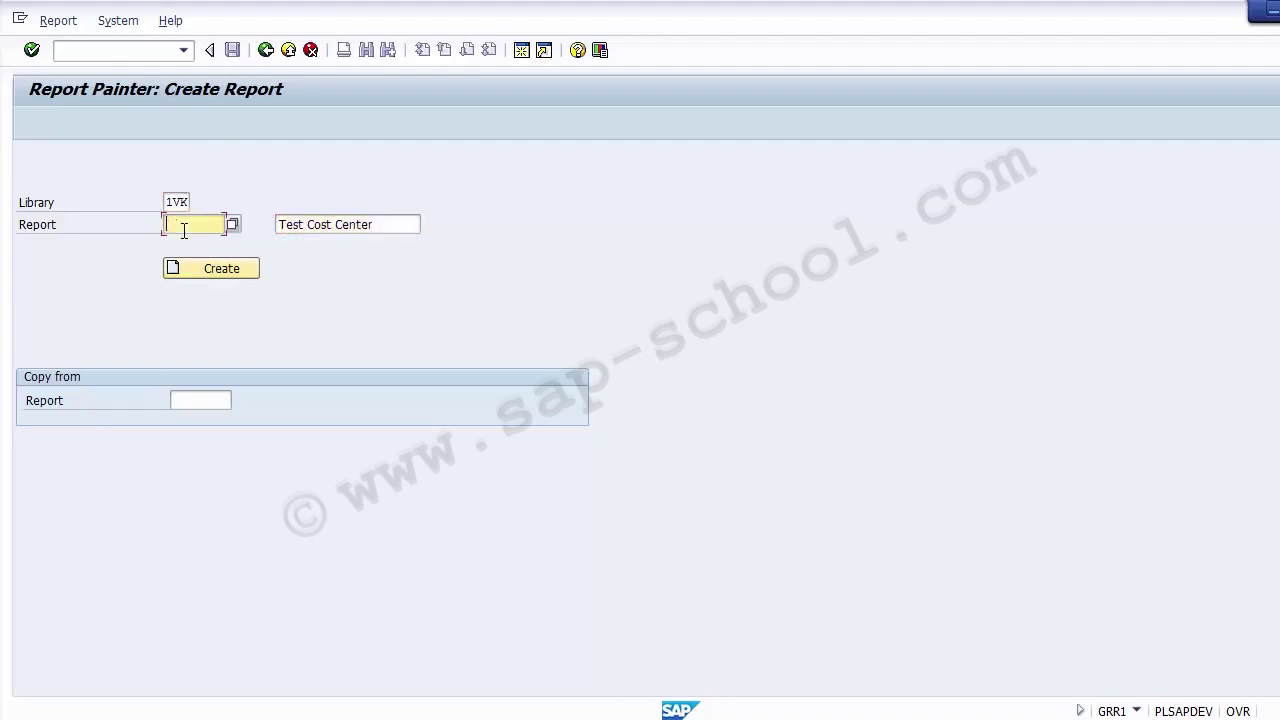
{"action": "type", "text": "Z"}
{"action": "key", "text": "Down"}
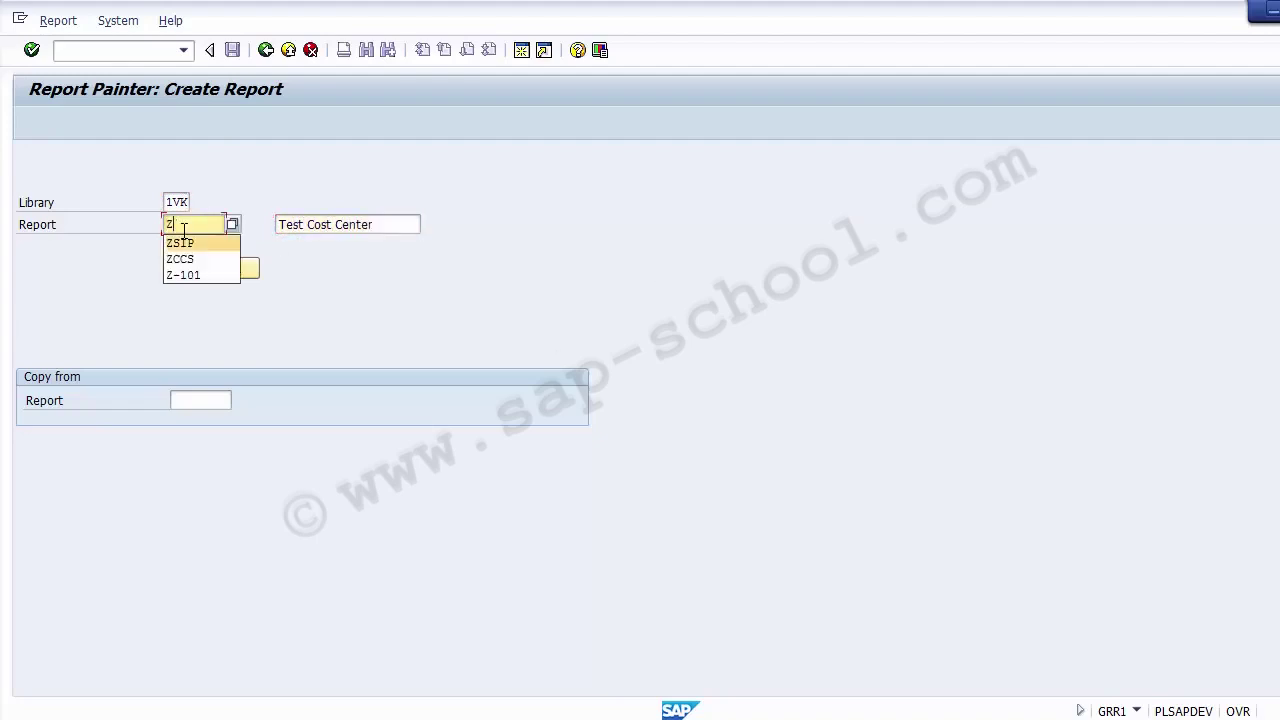
{"action": "key", "text": "Return"}
{"action": "type", "text": "1"}
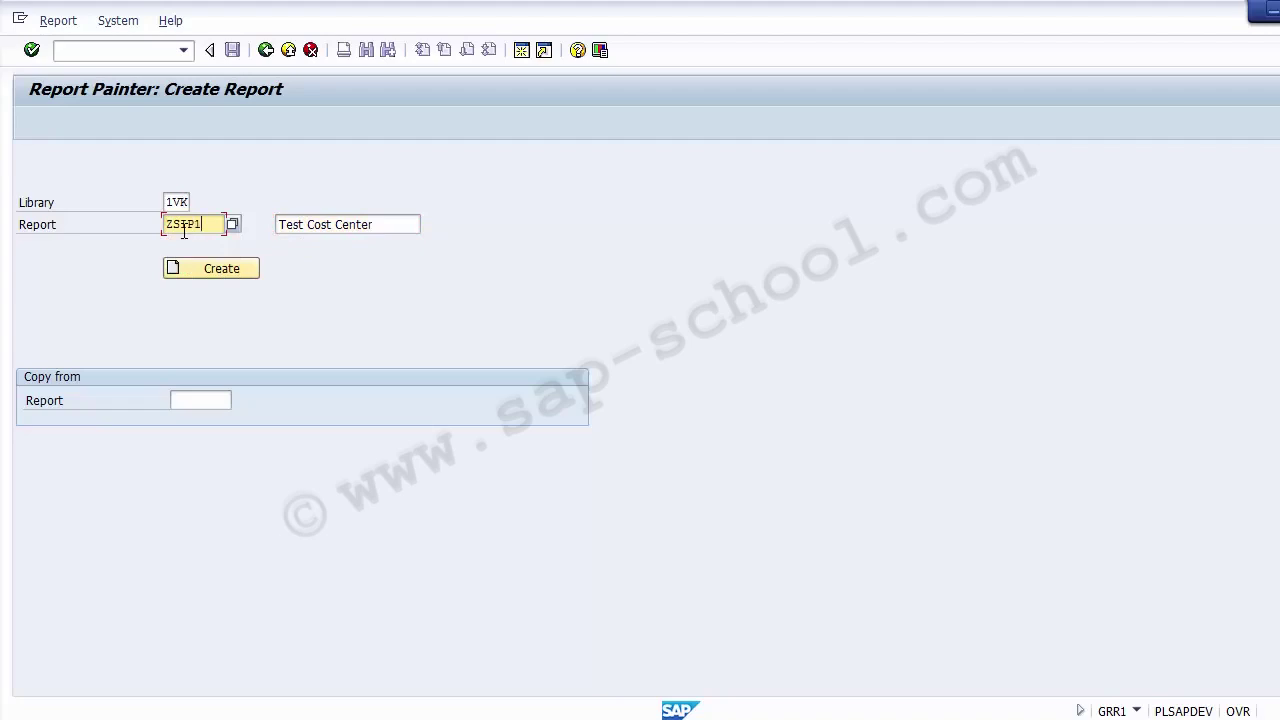
{"action": "key", "text": "BackSpace"}
{"action": "type", "text": "001"}
- Create the report in library 1VK as a copy of report 1SIP-001
{"action": "left_click", "coordinate": [198, 401]}
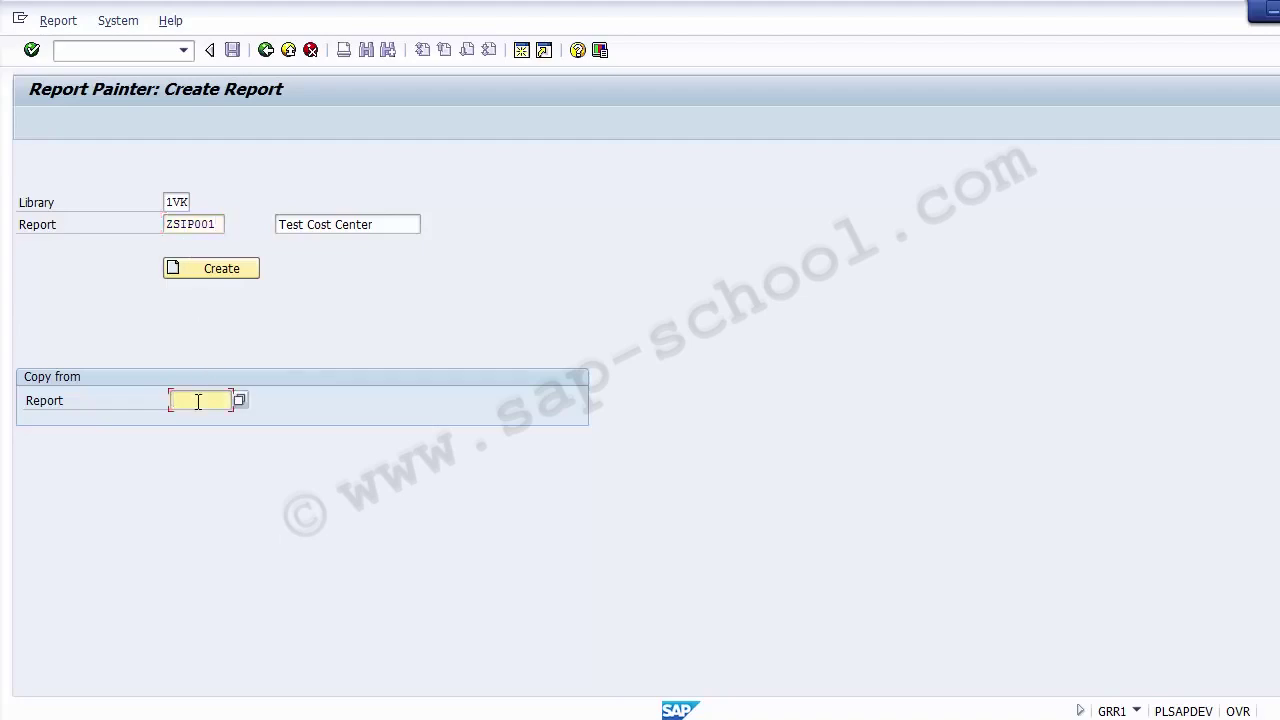
{"action": "key", "text": "Down"}
{"action": "key", "text": "Return"}
{"action": "double_click", "coordinate": [180, 202]}
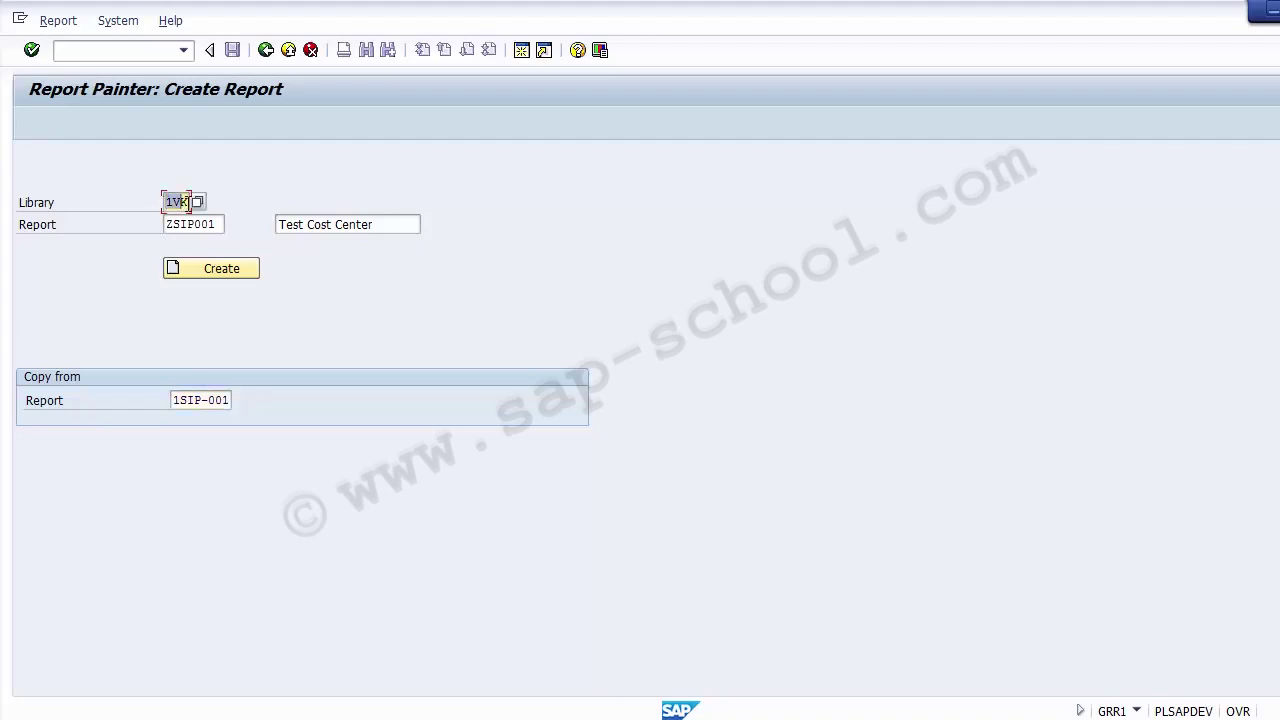
{"action": "left_click_drag", "start_coordinate": [168, 224], "coordinate": [218, 227]}
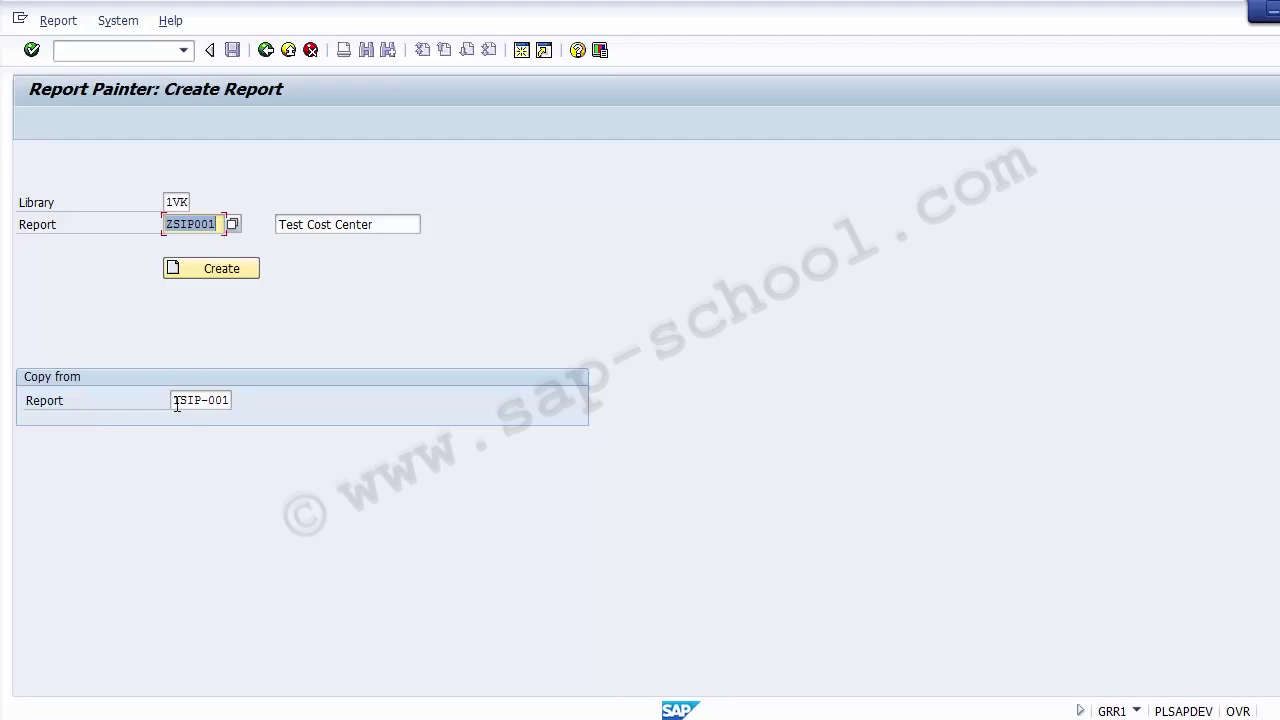
{"action": "left_click_drag", "start_coordinate": [176, 401], "coordinate": [235, 405]}
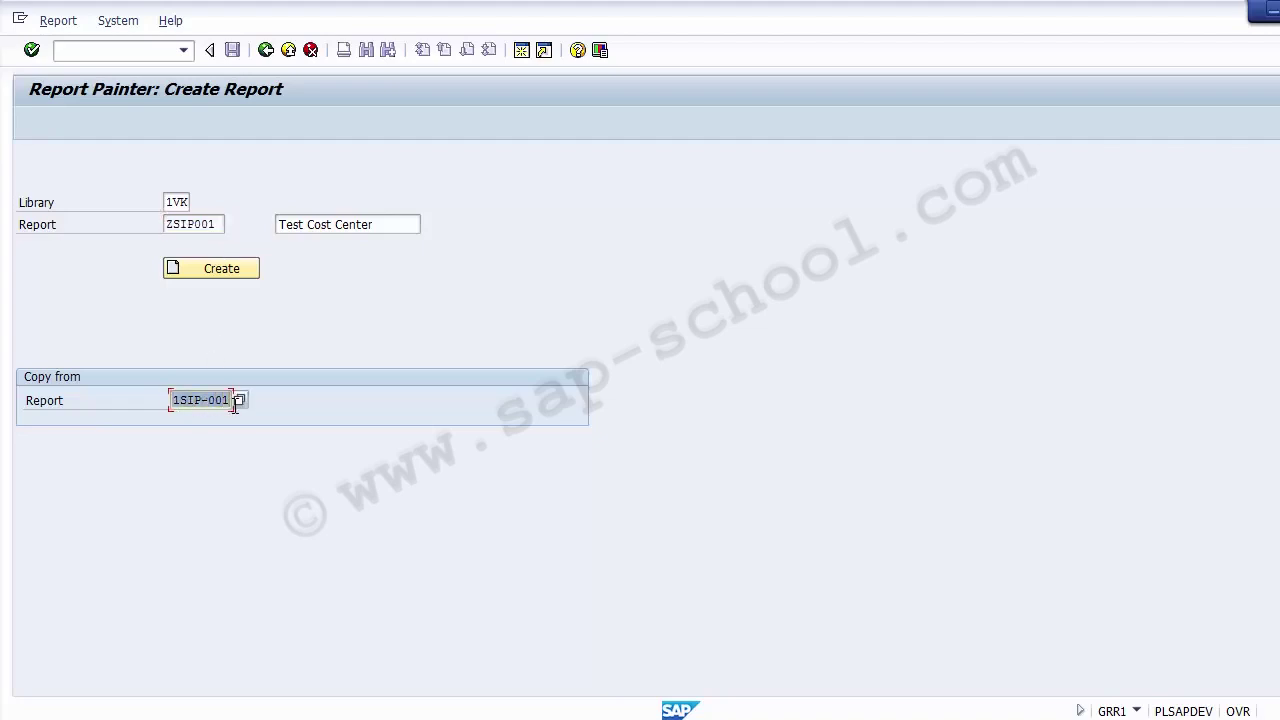
{"action": "left_click", "coordinate": [219, 274]}
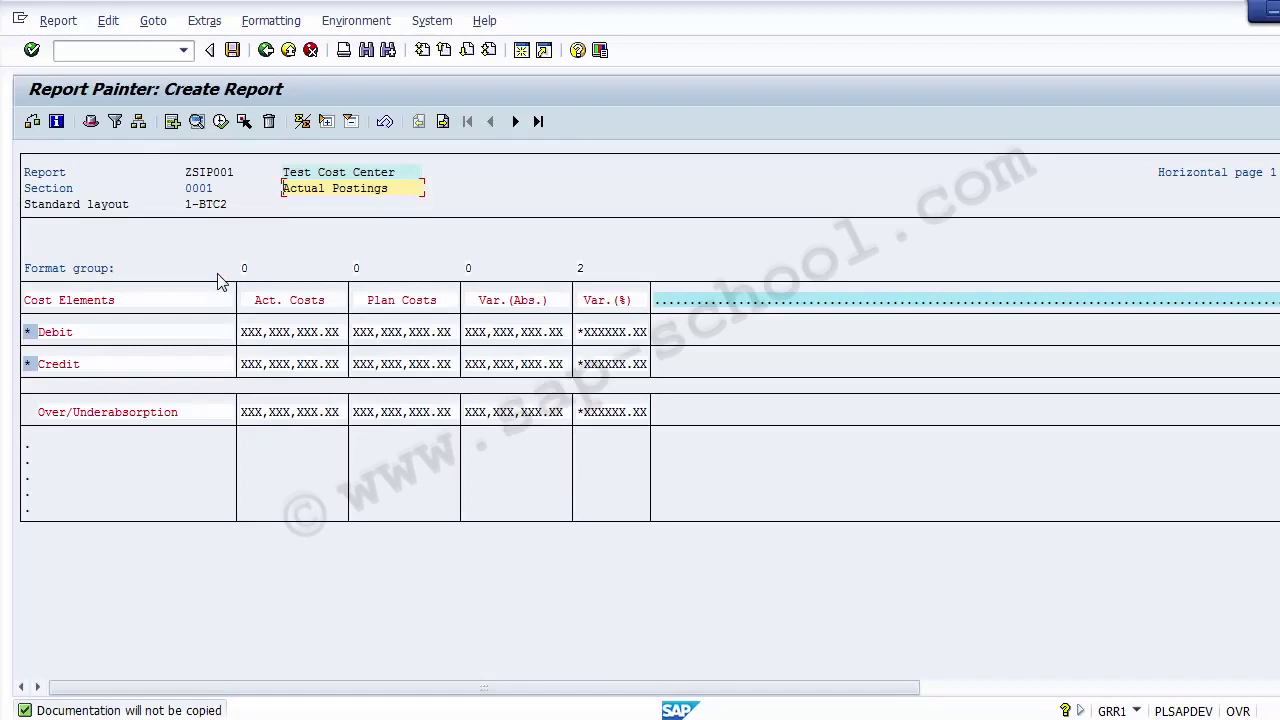
- Save the copied report ZSIP001
{"action": "left_click", "coordinate": [192, 174]}
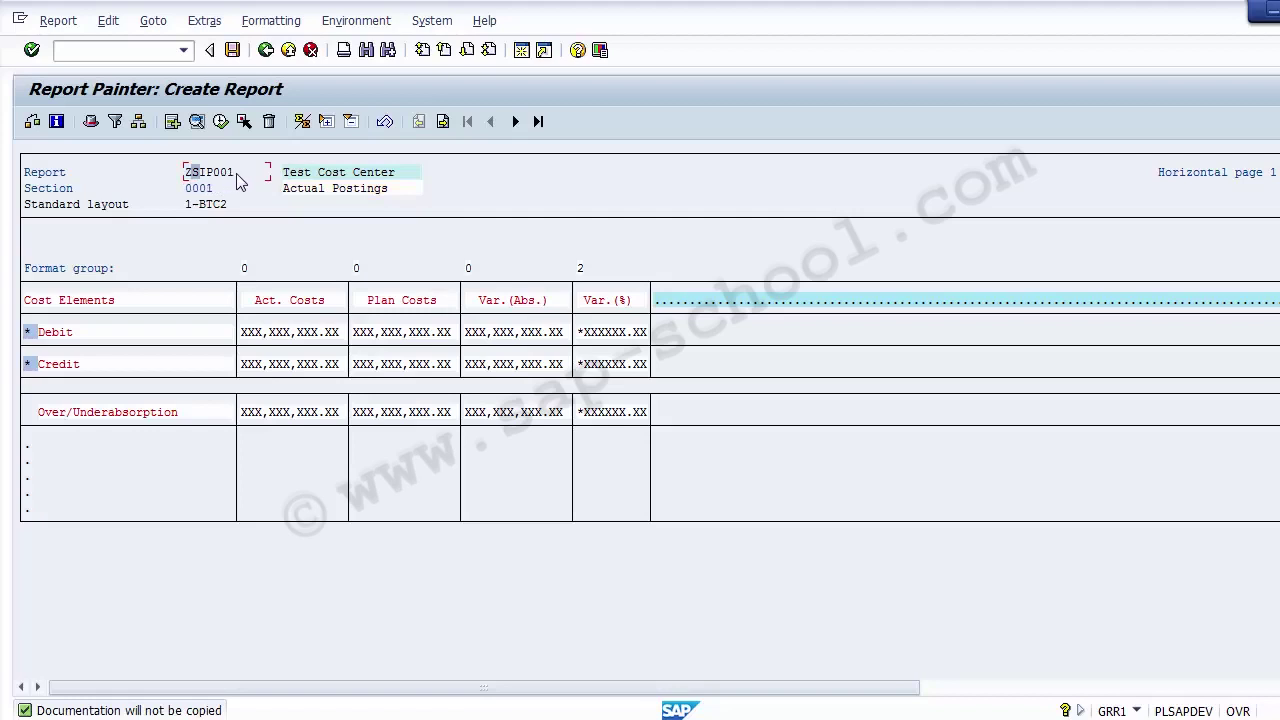
{"action": "left_click", "coordinate": [237, 174]}
{"action": "left_click", "coordinate": [231, 50]}
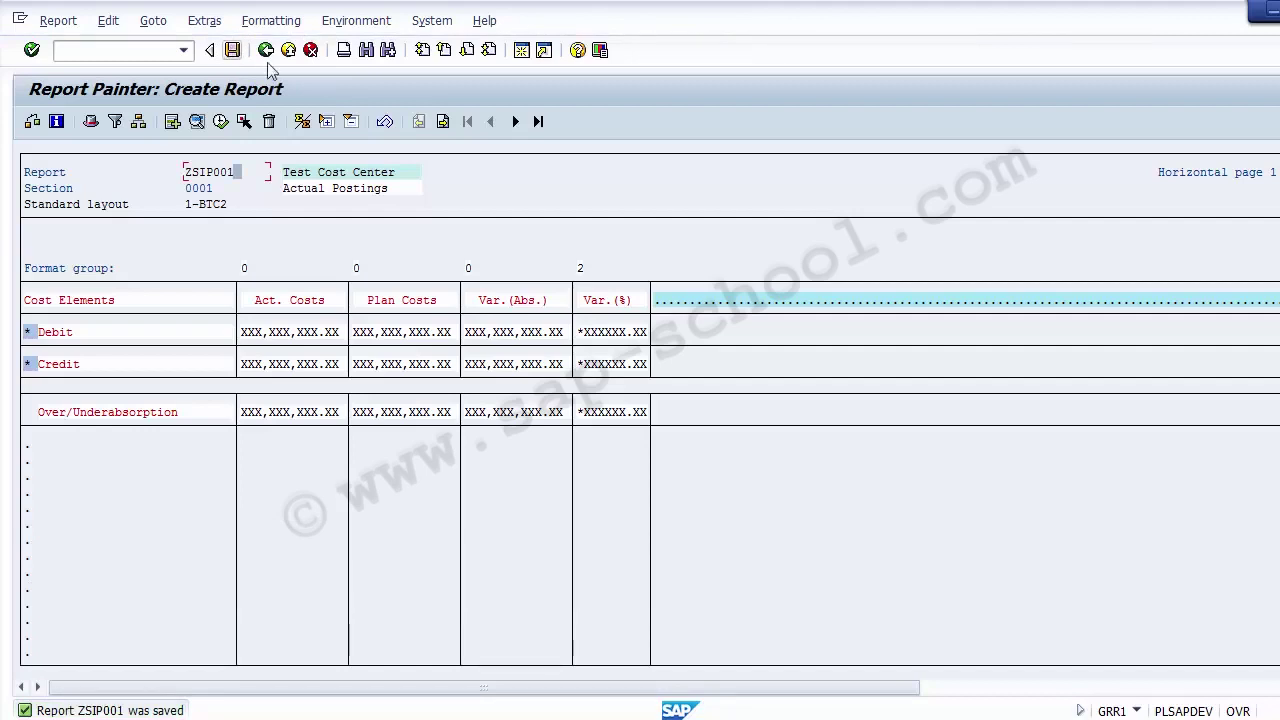
- Switch to the PowerPoint presentation and review the Copy Existing Report slide for the task that follows copying
{"action": "key", "text": "alt+Tab"}
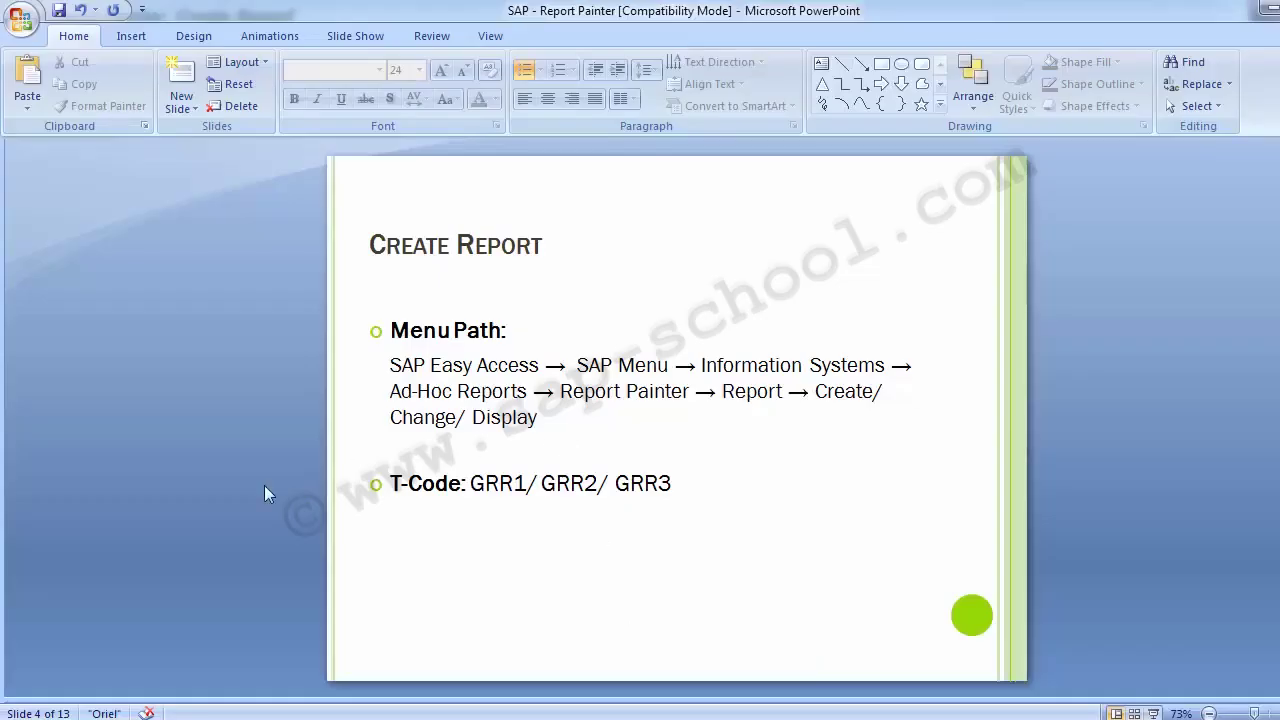
{"action": "scroll", "coordinate": [190, 542], "scroll_direction": "down", "scroll_amount": 2}
{"action": "scroll", "coordinate": [191, 545], "scroll_direction": "down", "scroll_amount": 3}
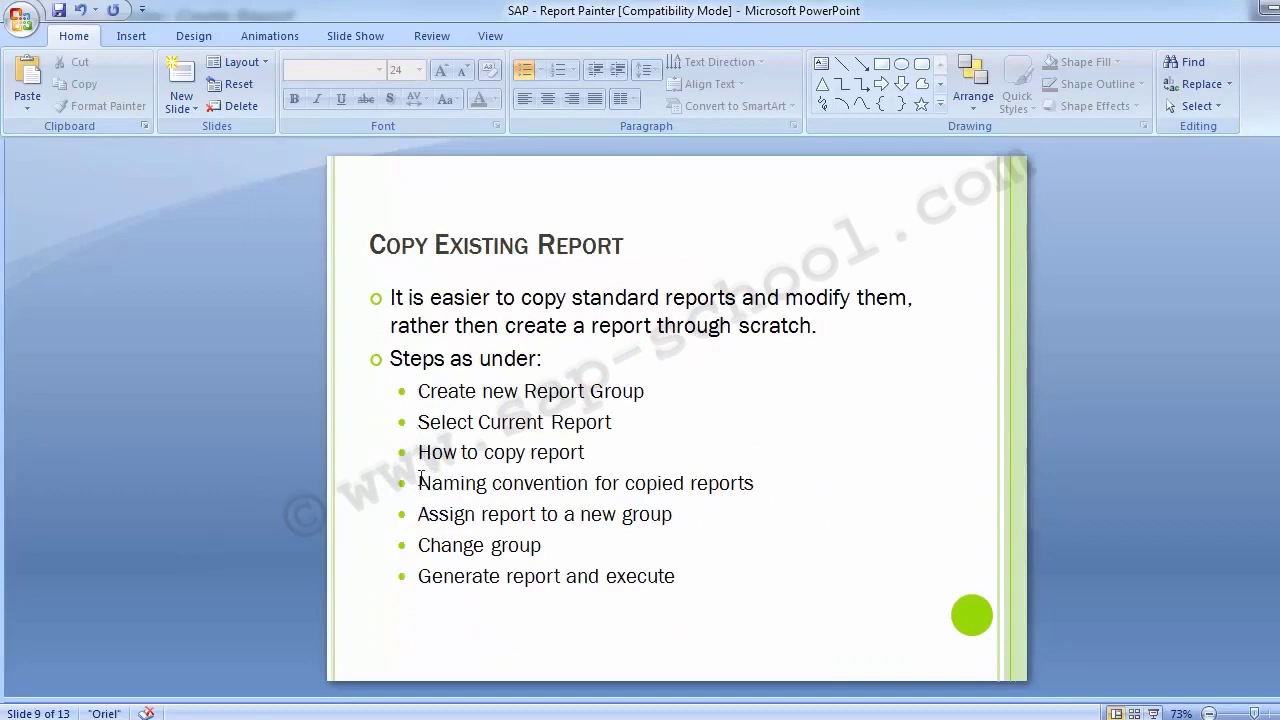
{"action": "left_click_drag", "start_coordinate": [418, 514], "coordinate": [656, 518]}
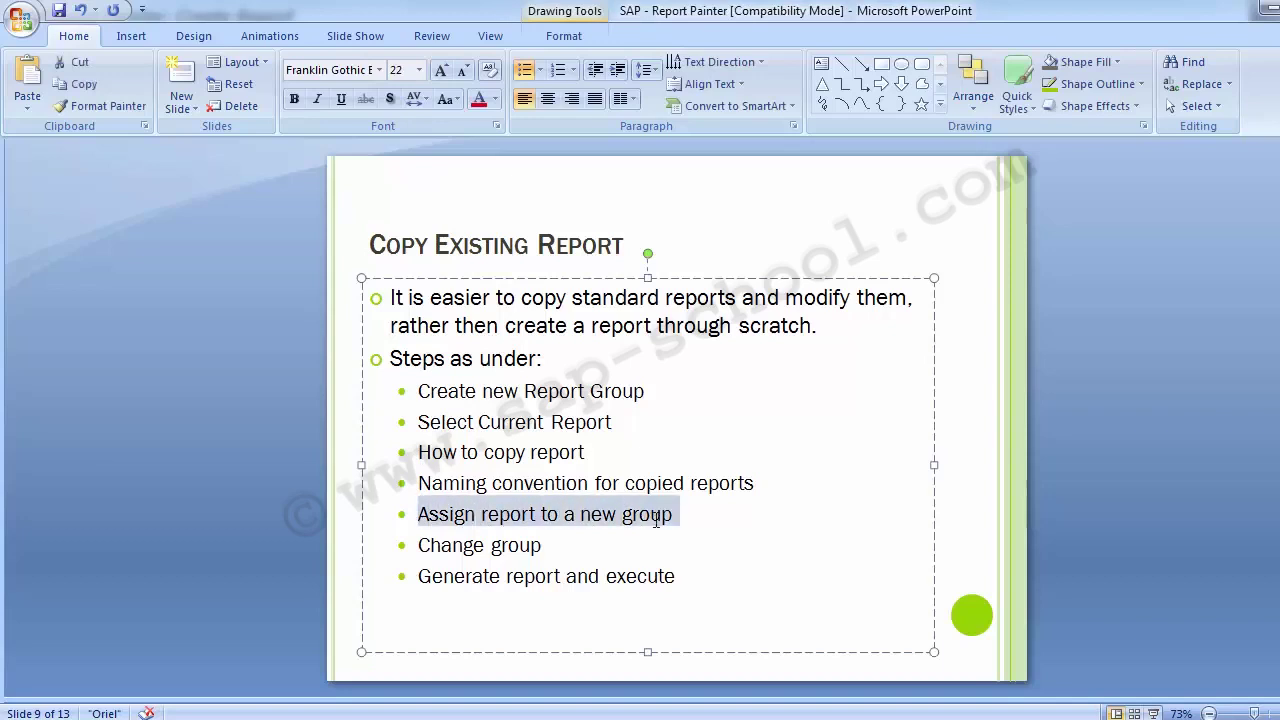
{"action": "left_click", "coordinate": [166, 422]}
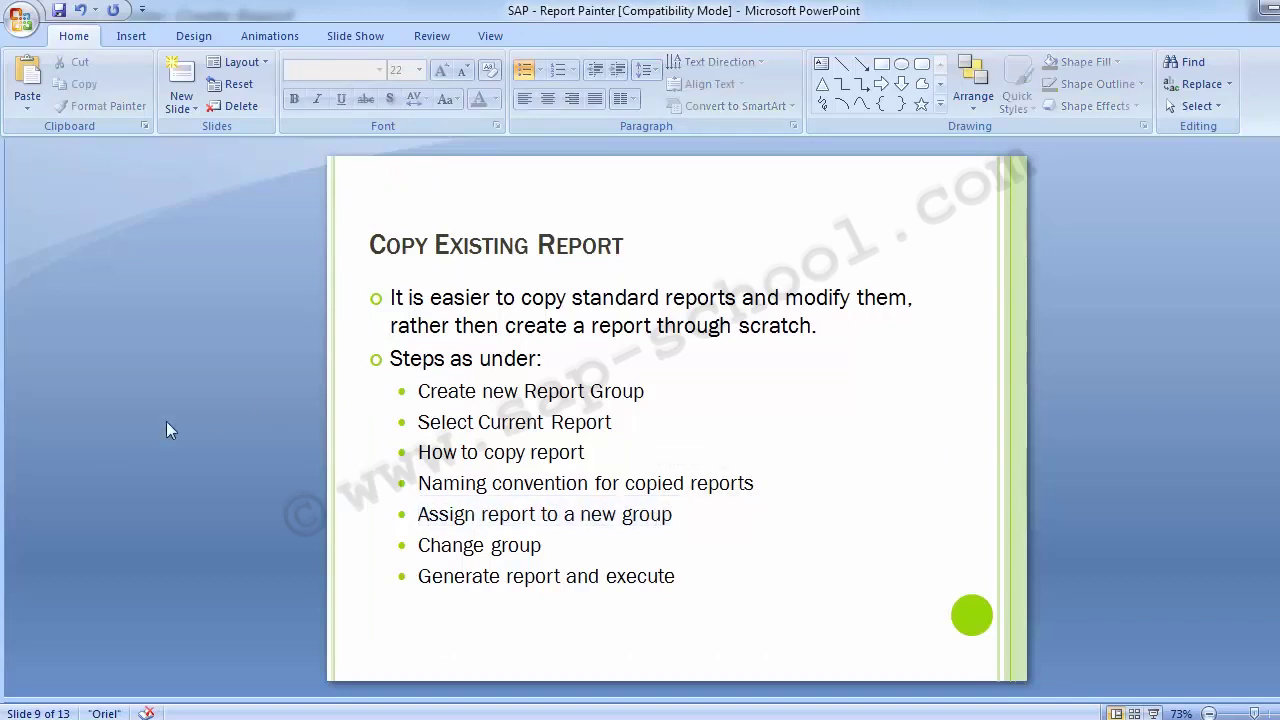
- Switch back to SAP and open transaction GRR3 in an additional session
{"action": "key", "text": "alt+Tab"}
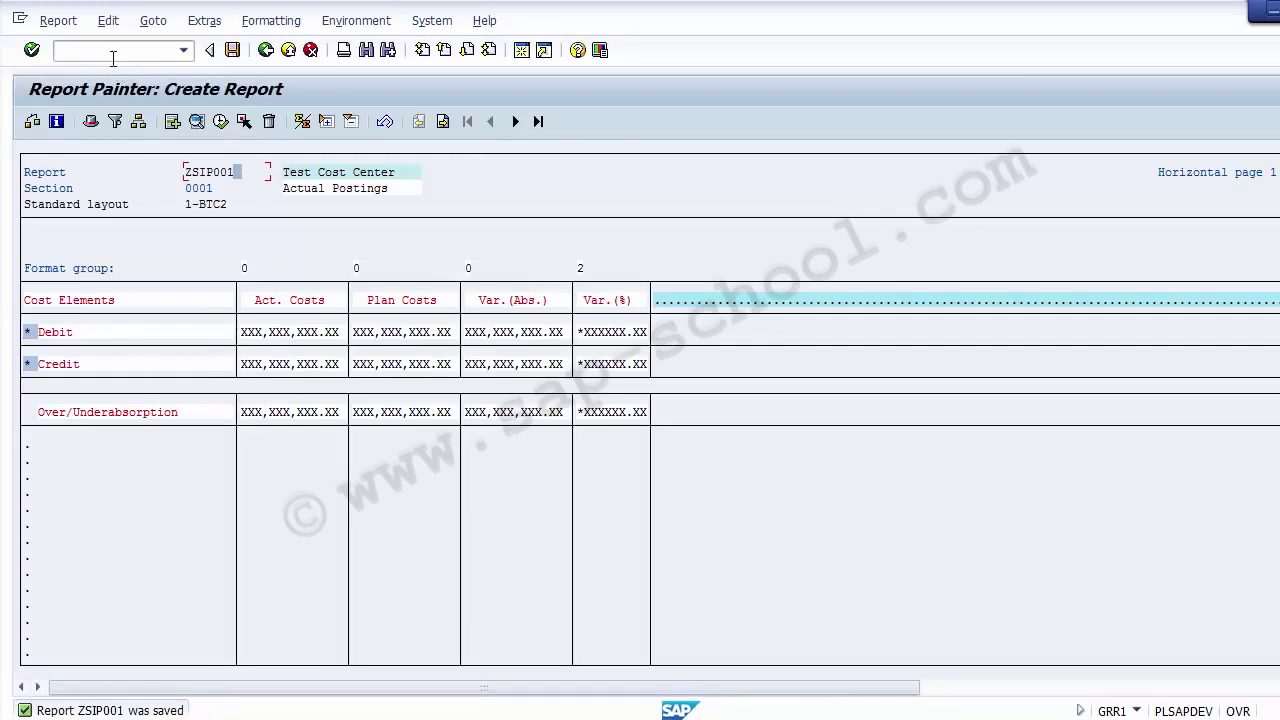
{"action": "left_click", "coordinate": [113, 56]}
{"action": "type", "text": "/oGR%%"}
{"action": "key", "text": "BackSpace"}
{"action": "key", "text": "BackSpace"}
{"action": "type", "text": "R3"}
{"action": "key", "text": "Return"}
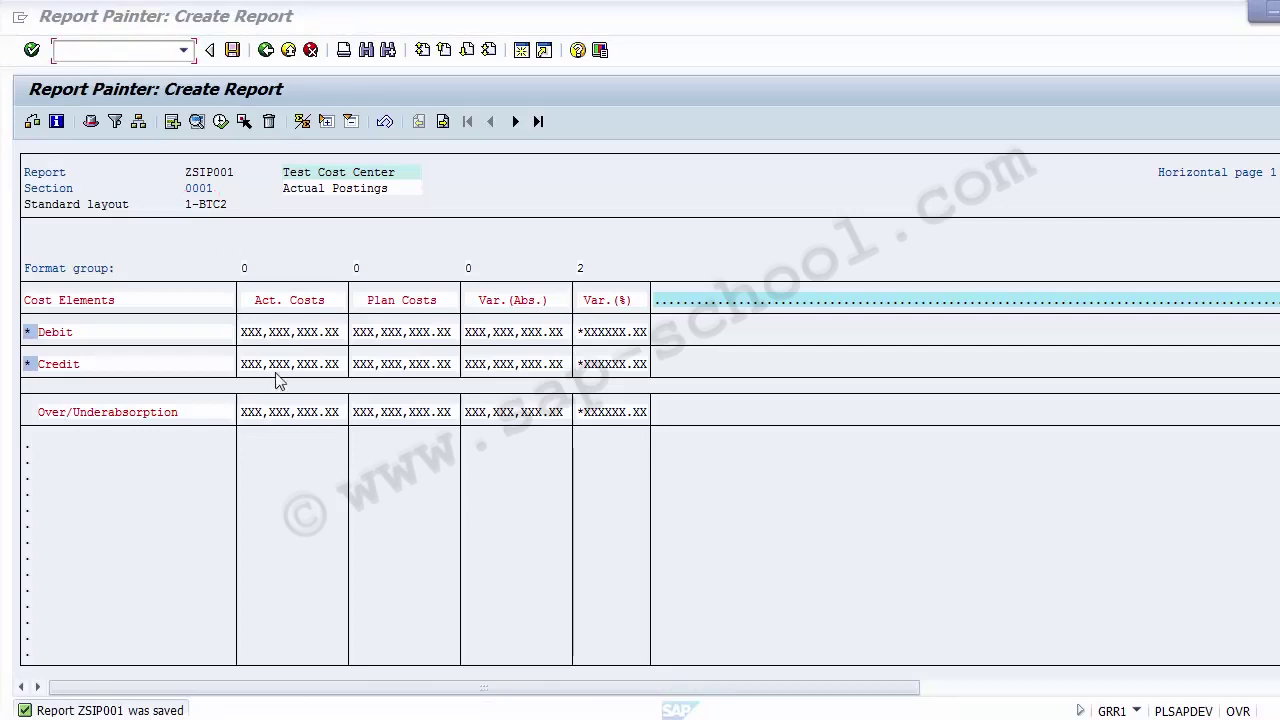
- Create a new SAP session and start transaction GR55 in it
{"action": "mouse_move", "coordinate": [520, 719]}
{"action": "left_click", "coordinate": [521, 50]}
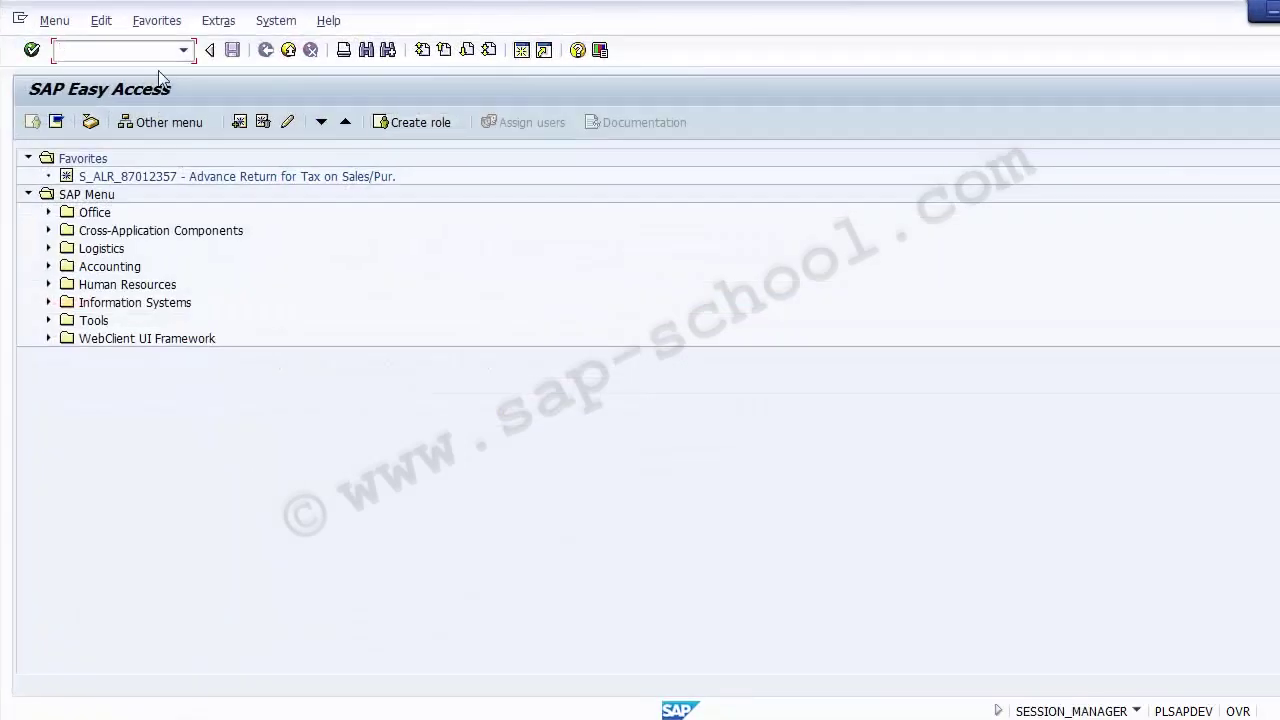
{"action": "type", "text": "gr55"}
{"action": "key", "text": "Return"}
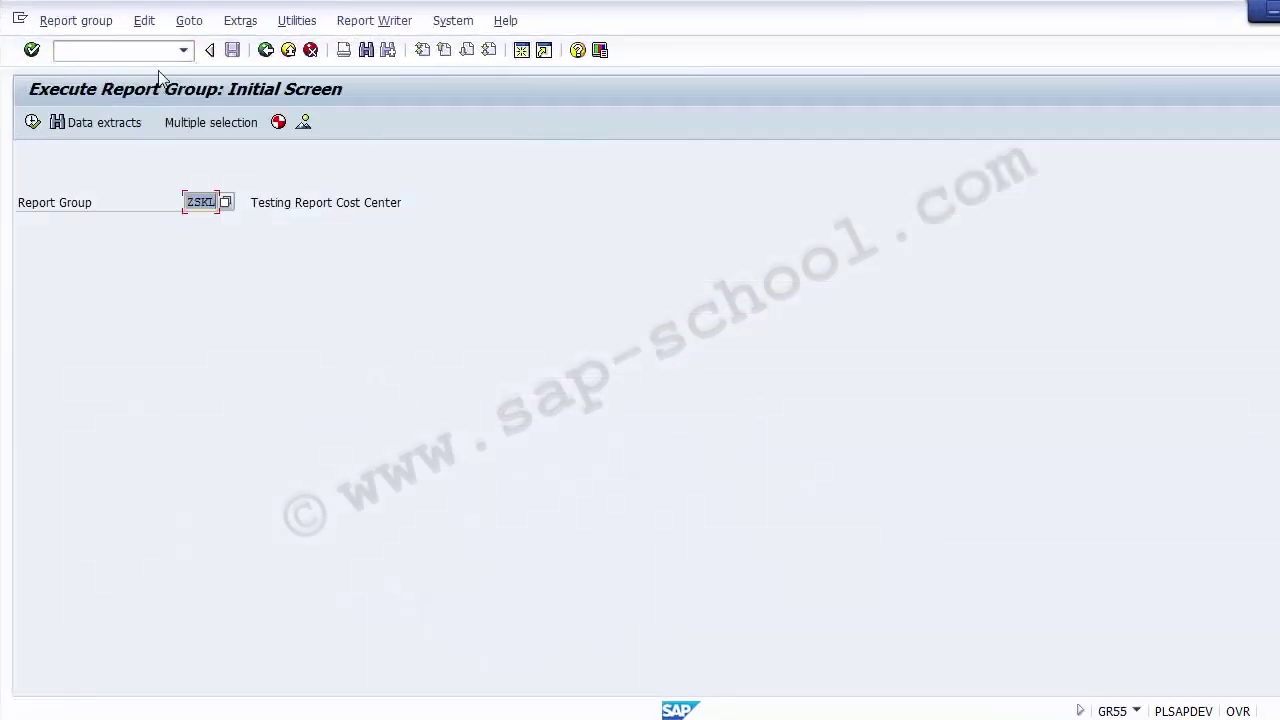
- Switch from executing to changing report group ZSKL
{"action": "left_click", "coordinate": [52, 210]}
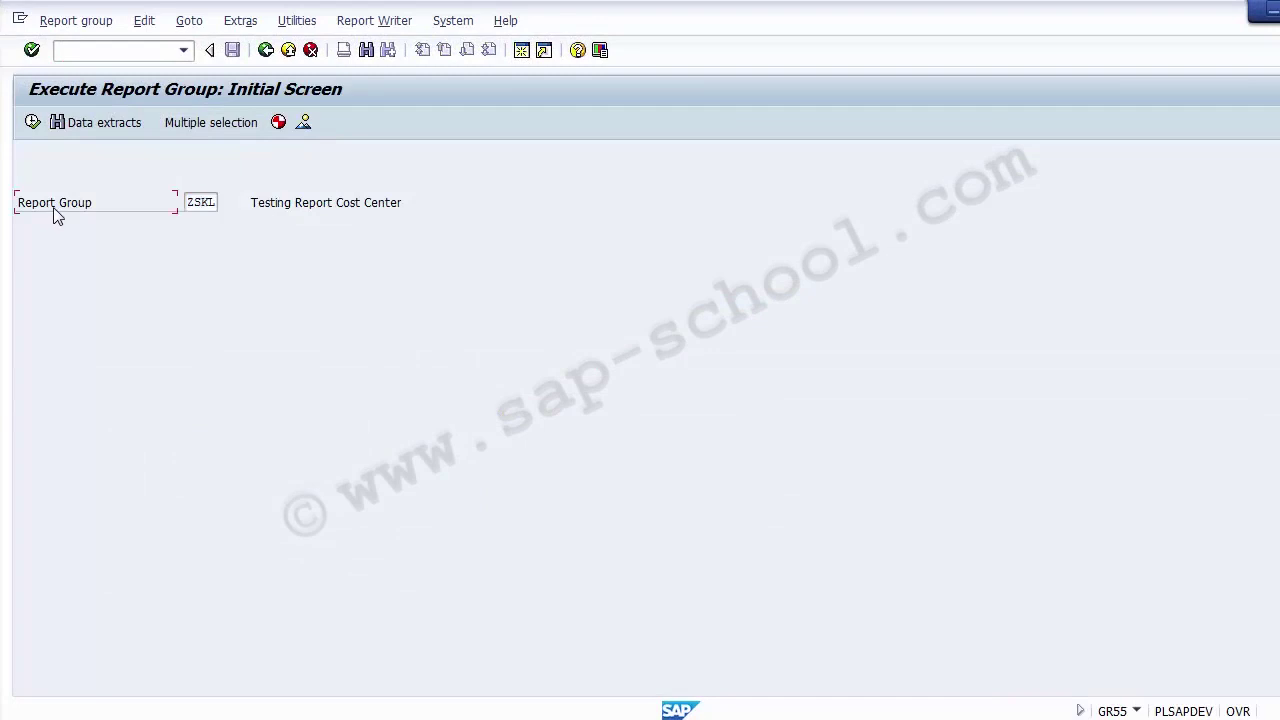
{"action": "left_click_drag", "start_coordinate": [186, 203], "coordinate": [221, 205]}
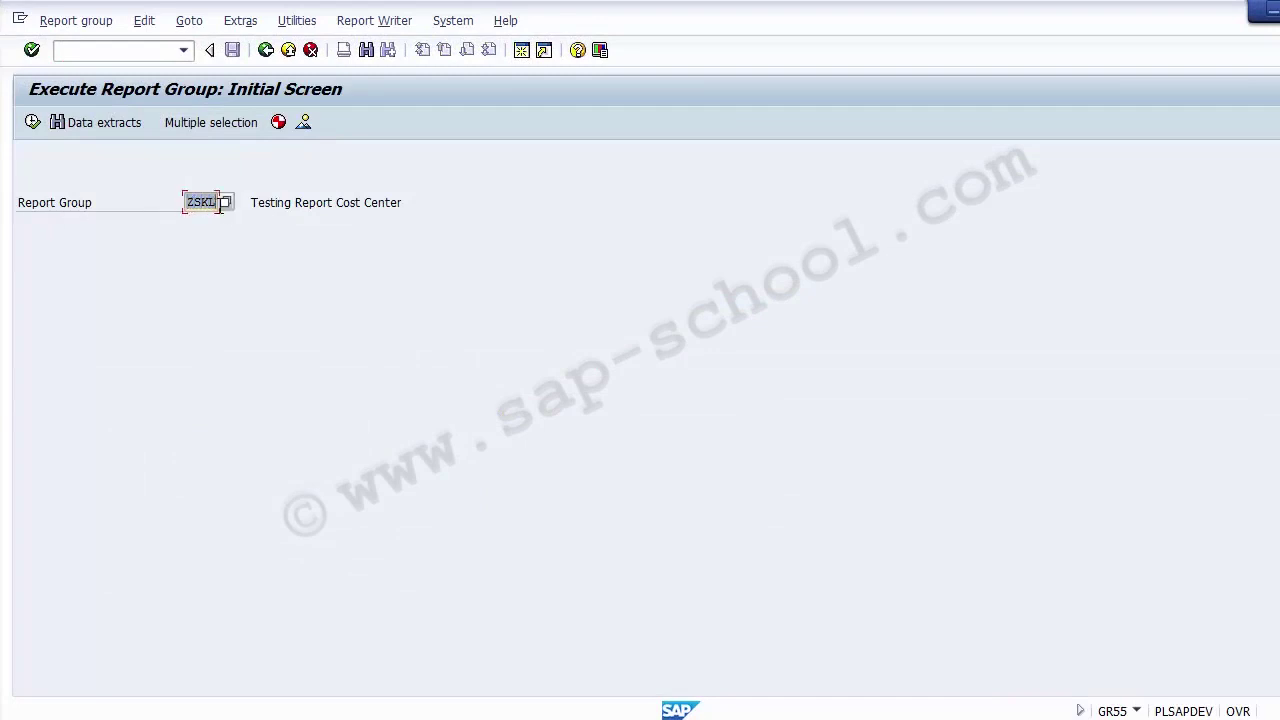
{"action": "left_click", "coordinate": [67, 28]}
{"action": "left_click", "coordinate": [76, 90]}
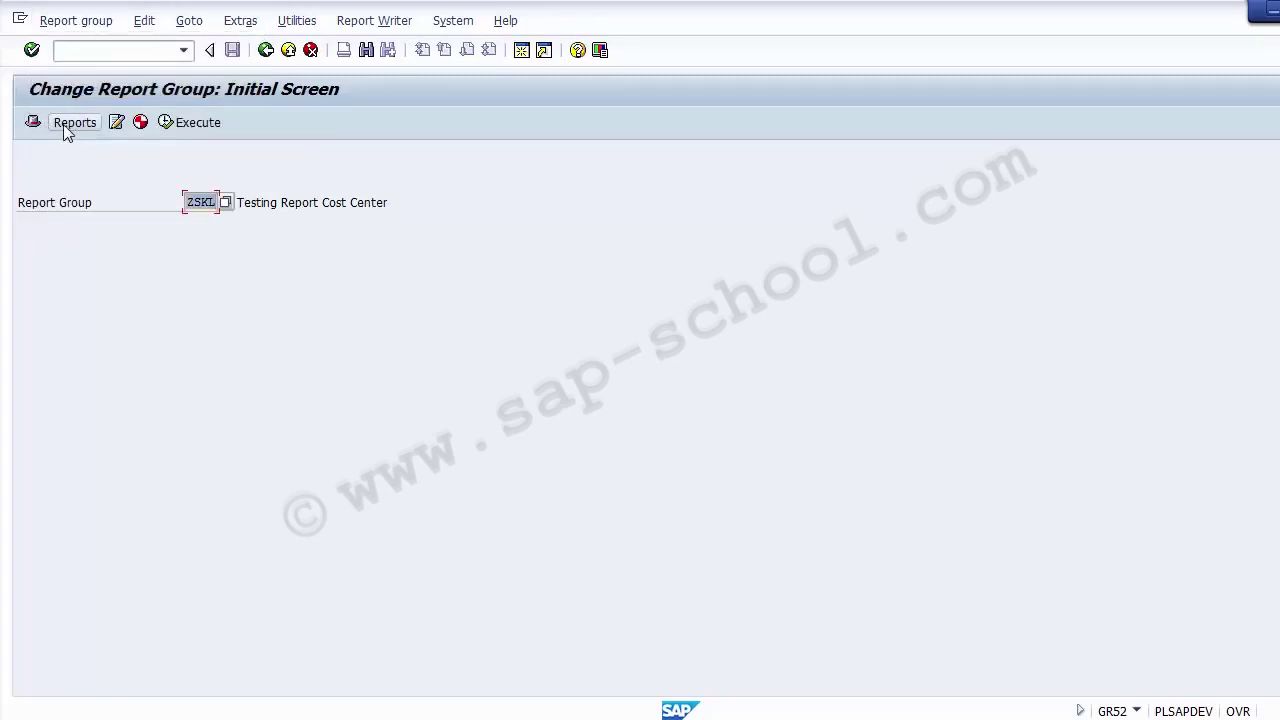
- Add report ZSIP001 to the reports of report group ZSKL and save the report group
{"action": "left_click", "coordinate": [66, 124]}
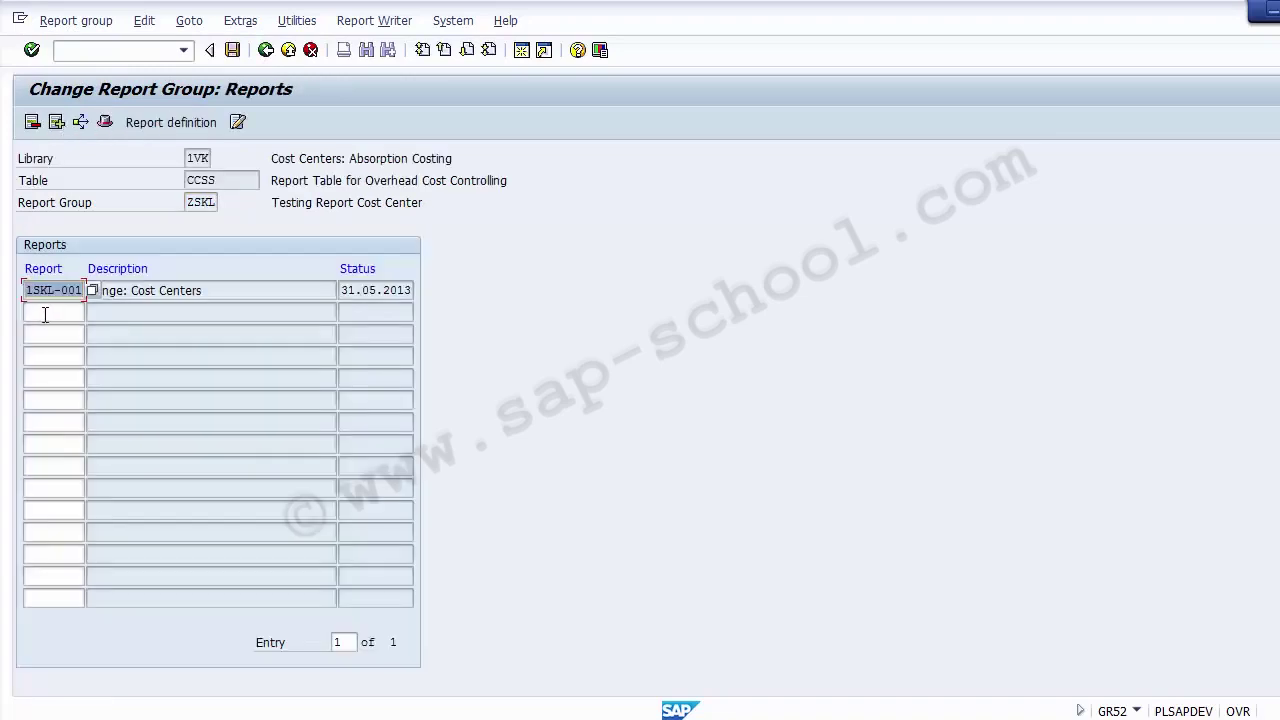
{"action": "left_click", "coordinate": [45, 314]}
{"action": "type", "text": "ZSIP"}
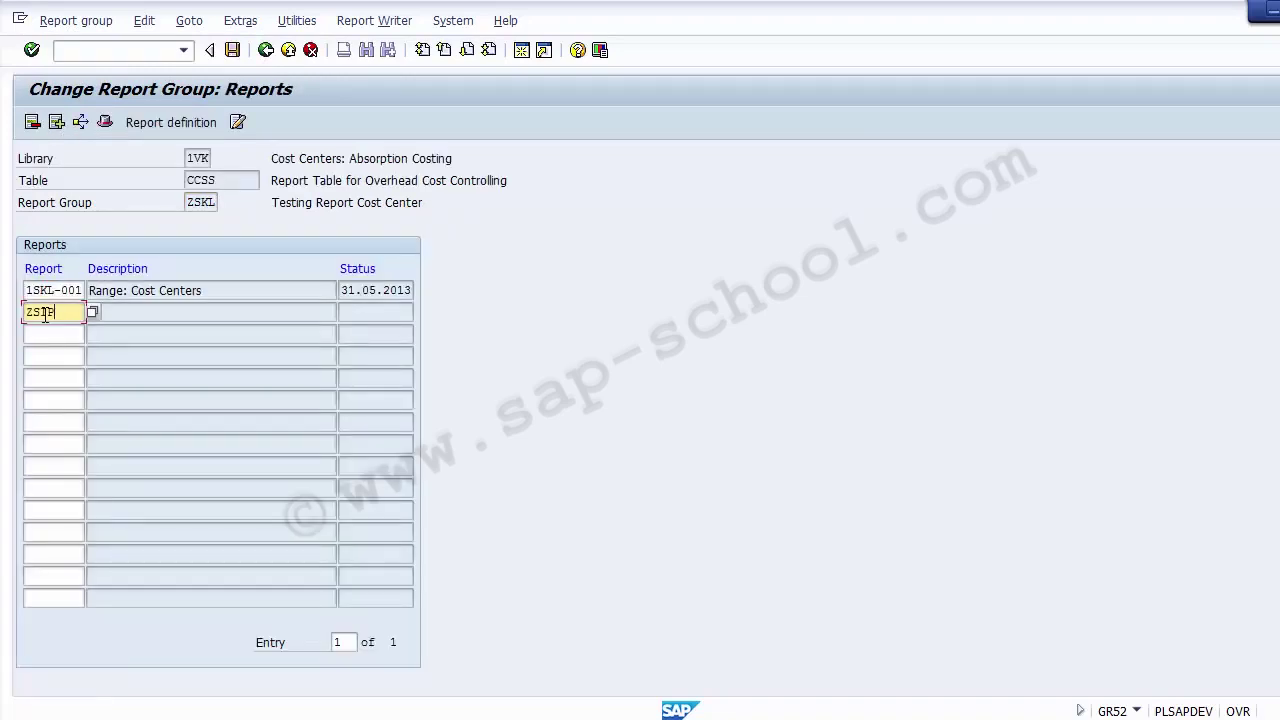
{"action": "type", "text": "001"}
{"action": "left_click", "coordinate": [128, 314]}
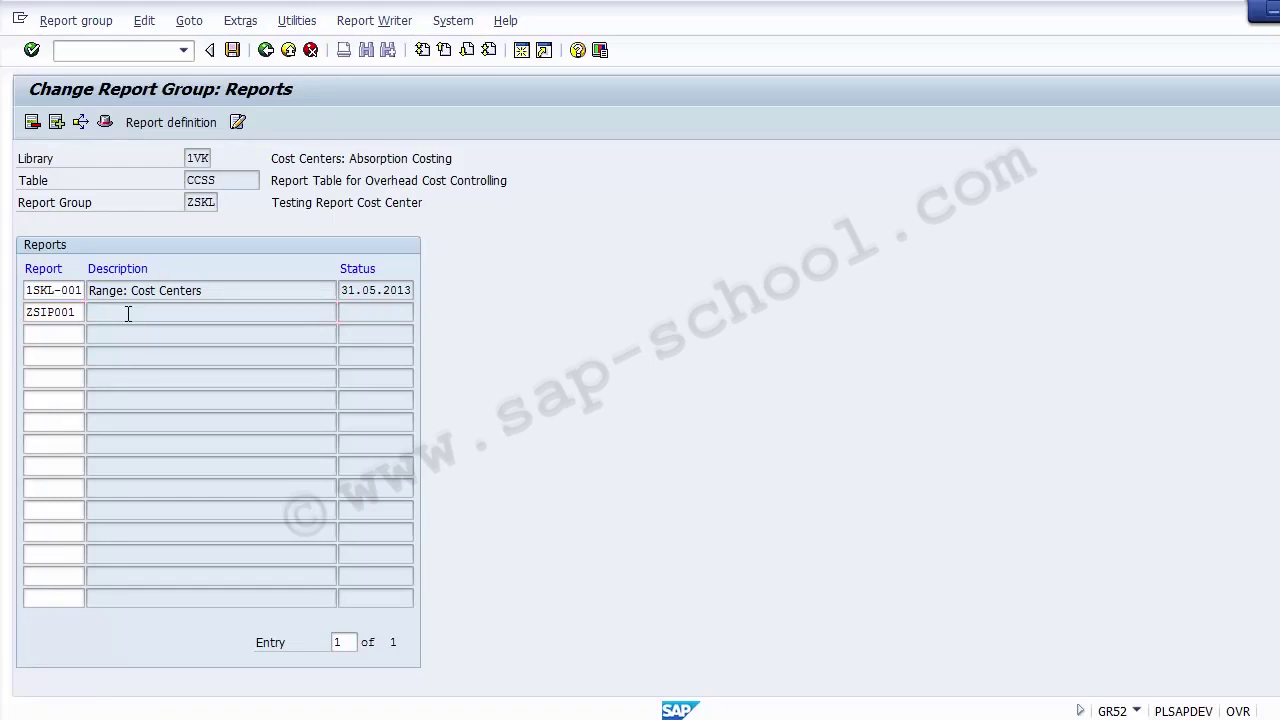
{"action": "type", "text": "Test Cost Center"}
{"action": "key", "text": "Return"}
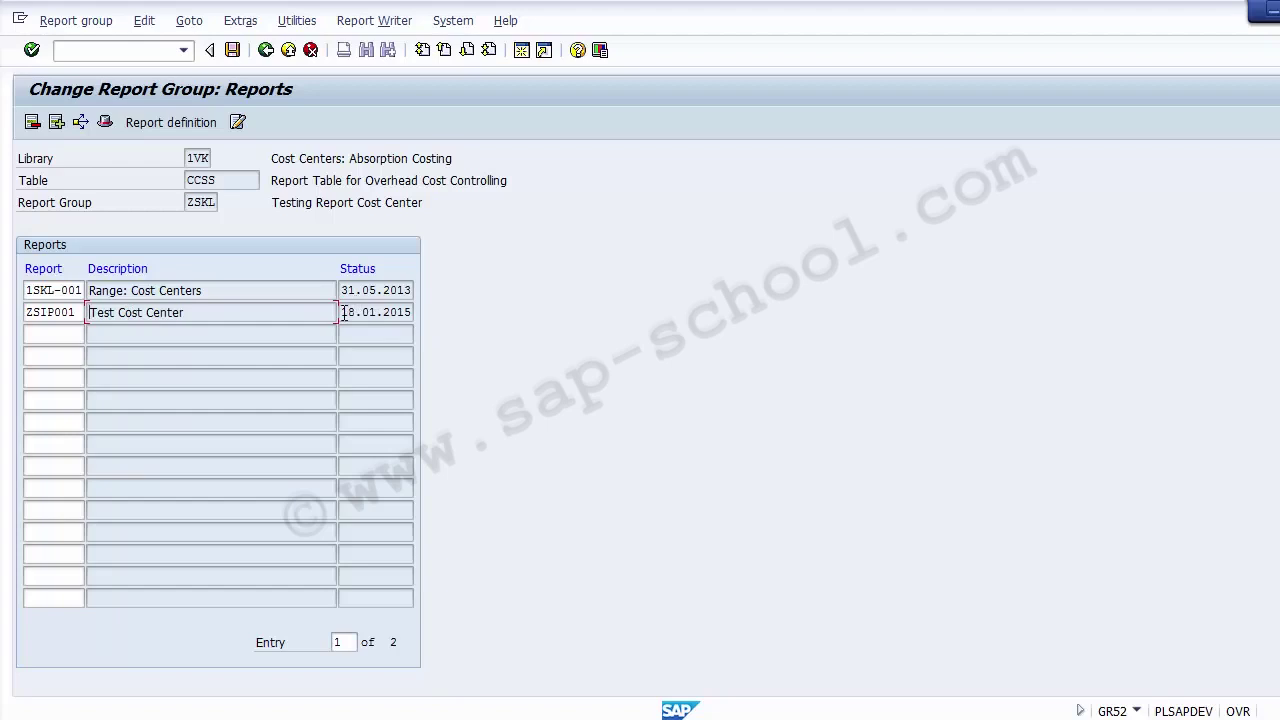
{"action": "left_click_drag", "start_coordinate": [343, 313], "coordinate": [422, 313]}
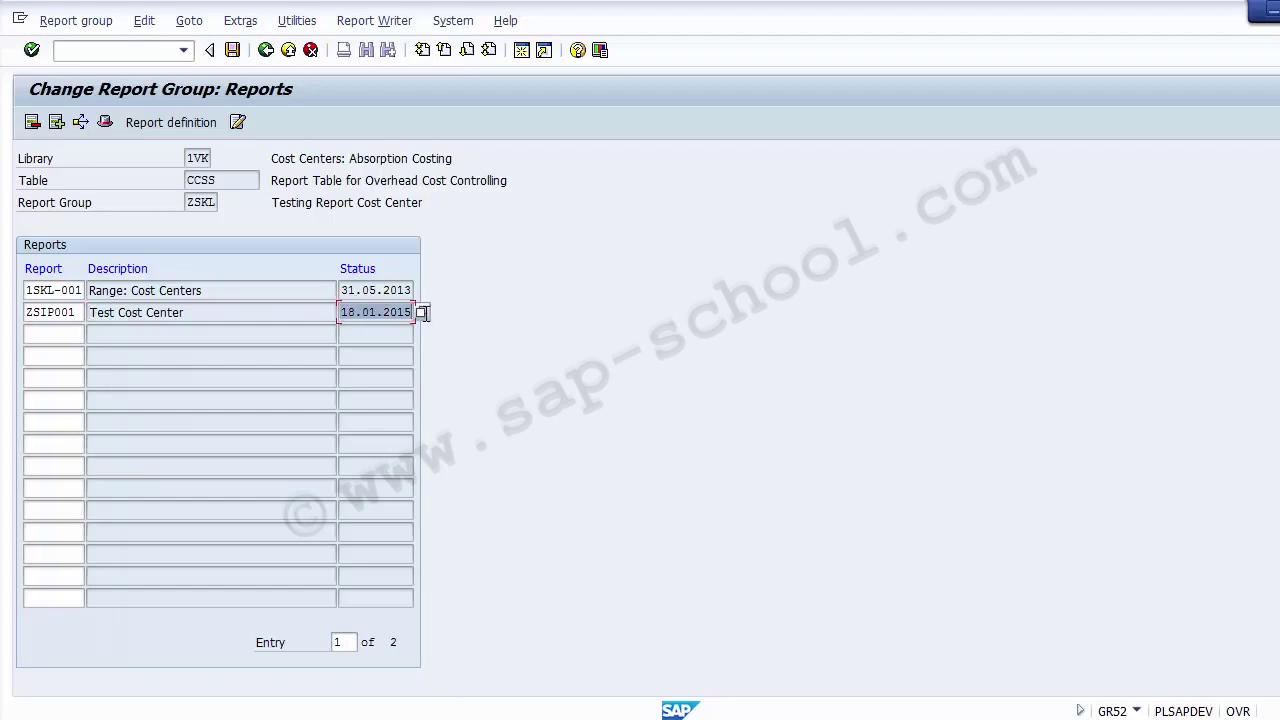
{"action": "left_click", "coordinate": [235, 55]}
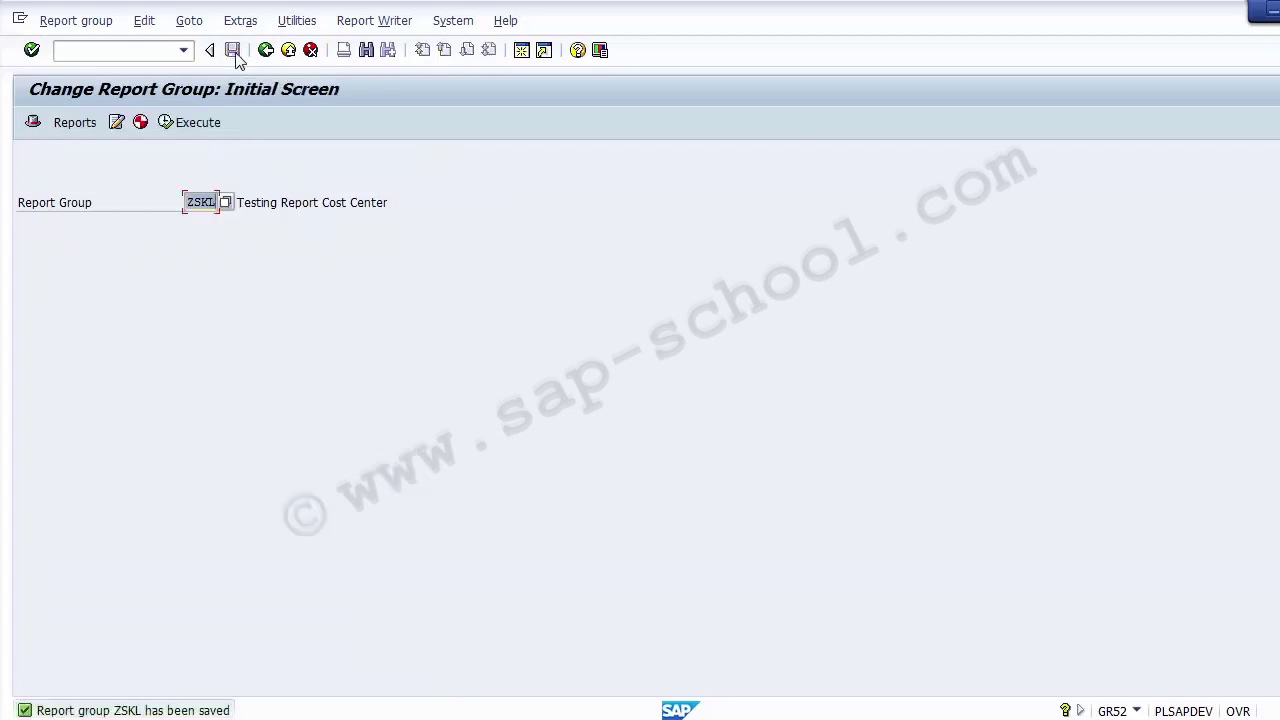
- Open the header of report group ZSKL and start adding a Report Writer receiver report to the report group's interface
{"action": "left_click", "coordinate": [33, 122]}
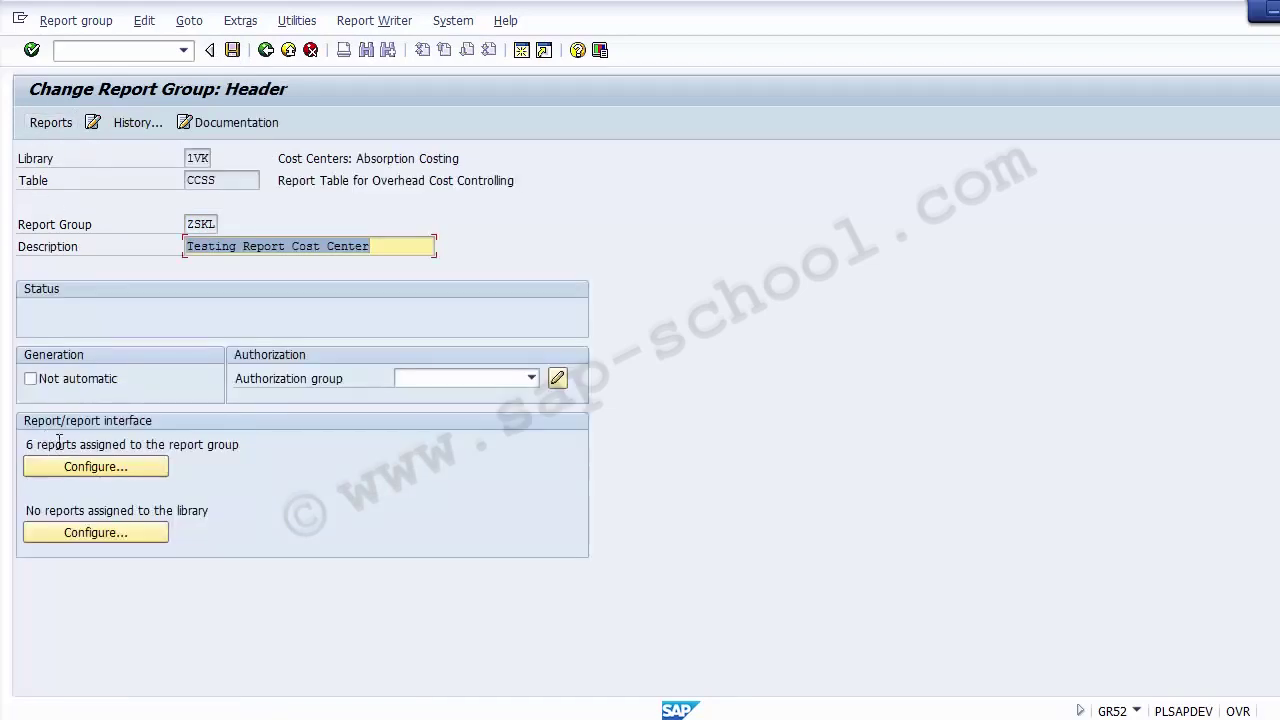
{"action": "left_click", "coordinate": [98, 466]}
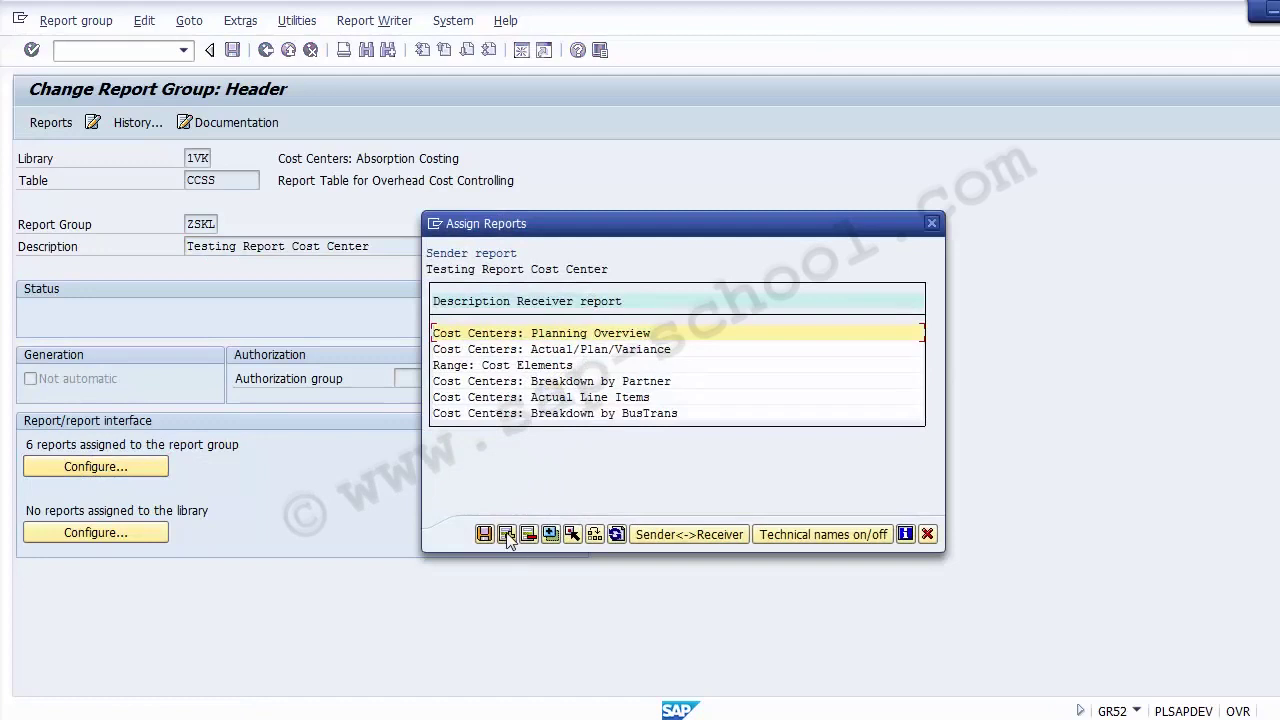
{"action": "left_click", "coordinate": [507, 535]}
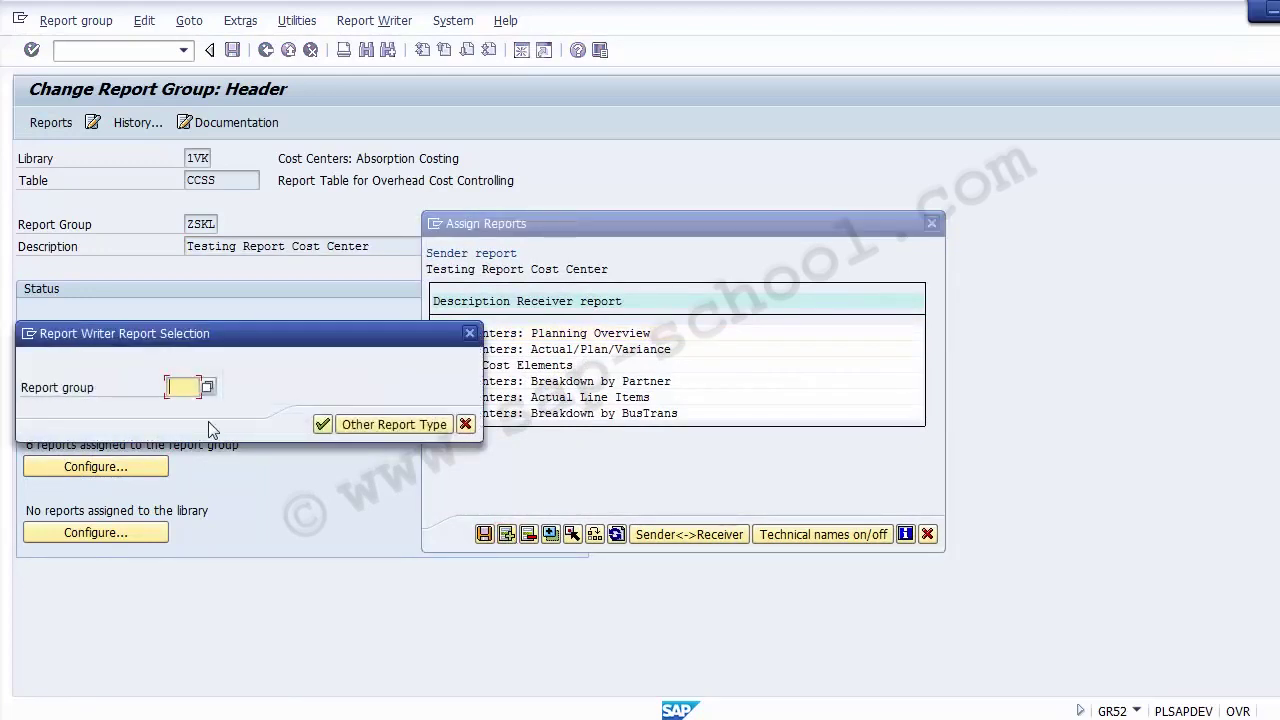
{"action": "type", "text": "ZSIP"}
{"action": "key", "text": "BackSpace"}
{"action": "key", "text": "BackSpace"}
{"action": "key", "text": "BackSpace"}
{"action": "key", "text": "BackSpace"}
- Try to assign ZSIP001 as a receiver report of type Transaction, and leave the report assignment without saving
{"action": "left_click", "coordinate": [352, 428]}
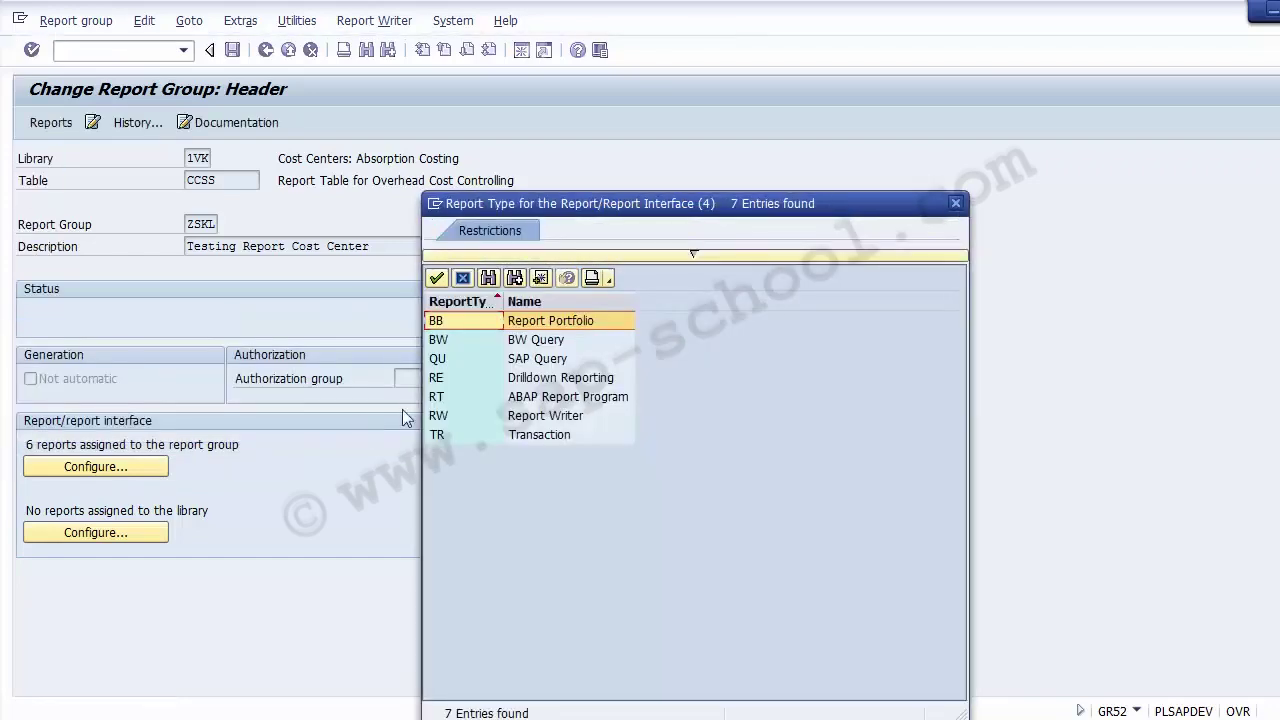
{"action": "left_click", "coordinate": [536, 434]}
{"action": "double_click", "coordinate": [527, 435]}
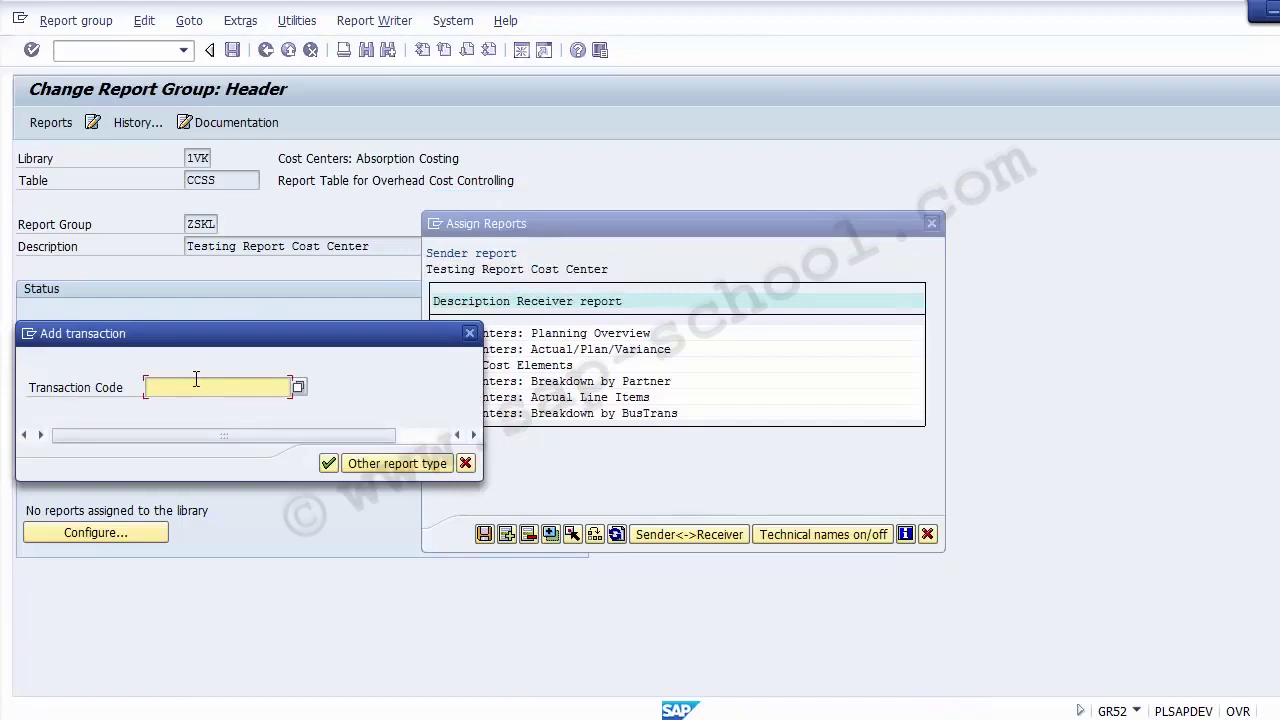
{"action": "type", "text": "ZSIP001"}
{"action": "left_click_drag", "start_coordinate": [209, 388], "coordinate": [131, 389]}
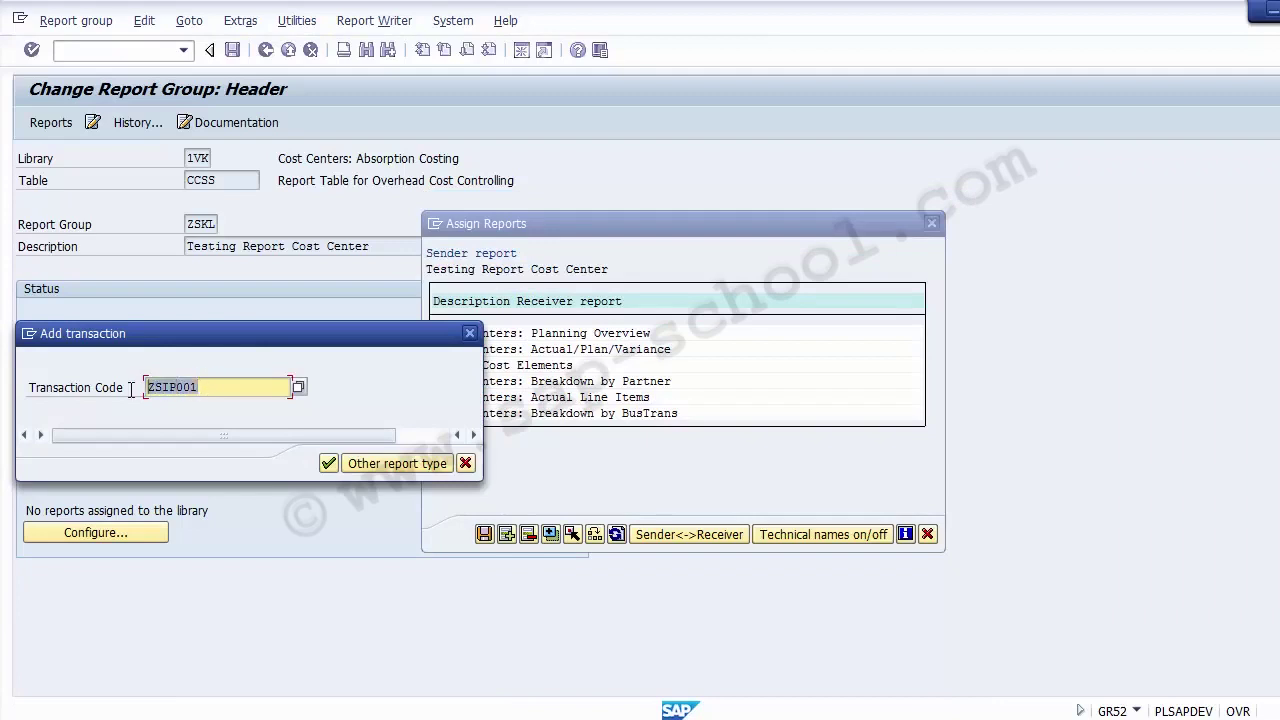
{"action": "left_click", "coordinate": [328, 465]}
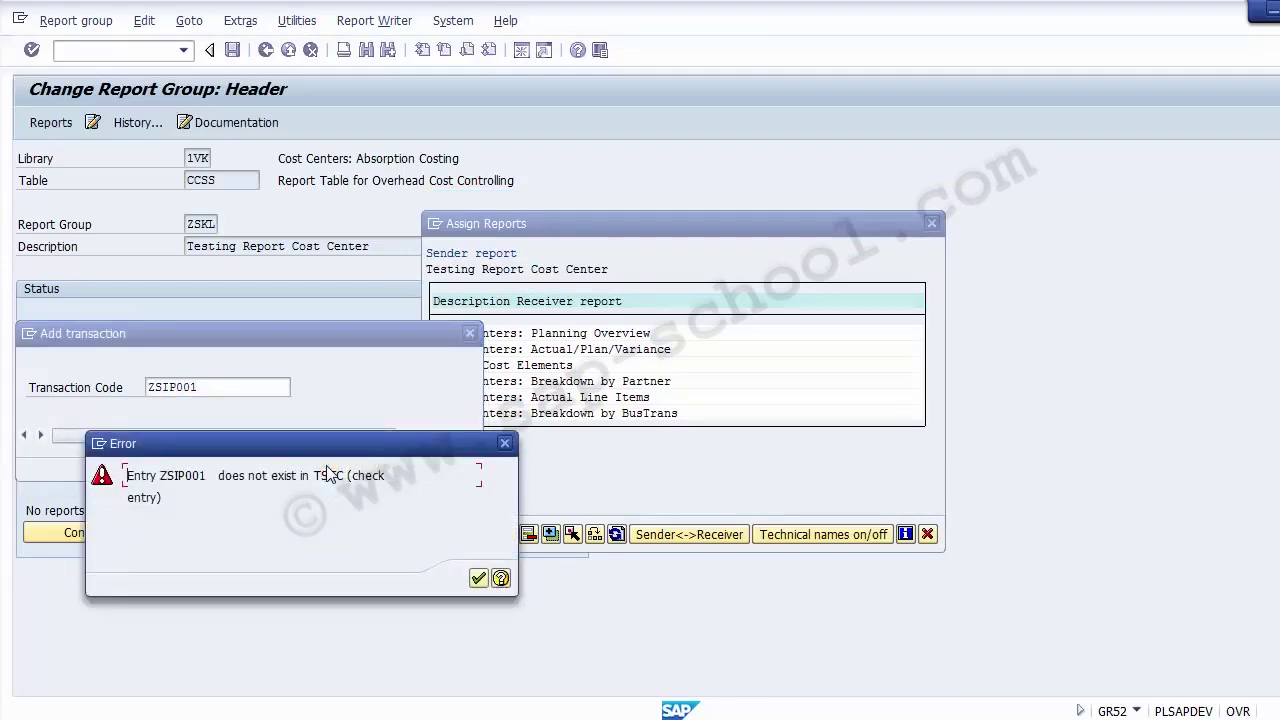
{"action": "left_click", "coordinate": [477, 580]}
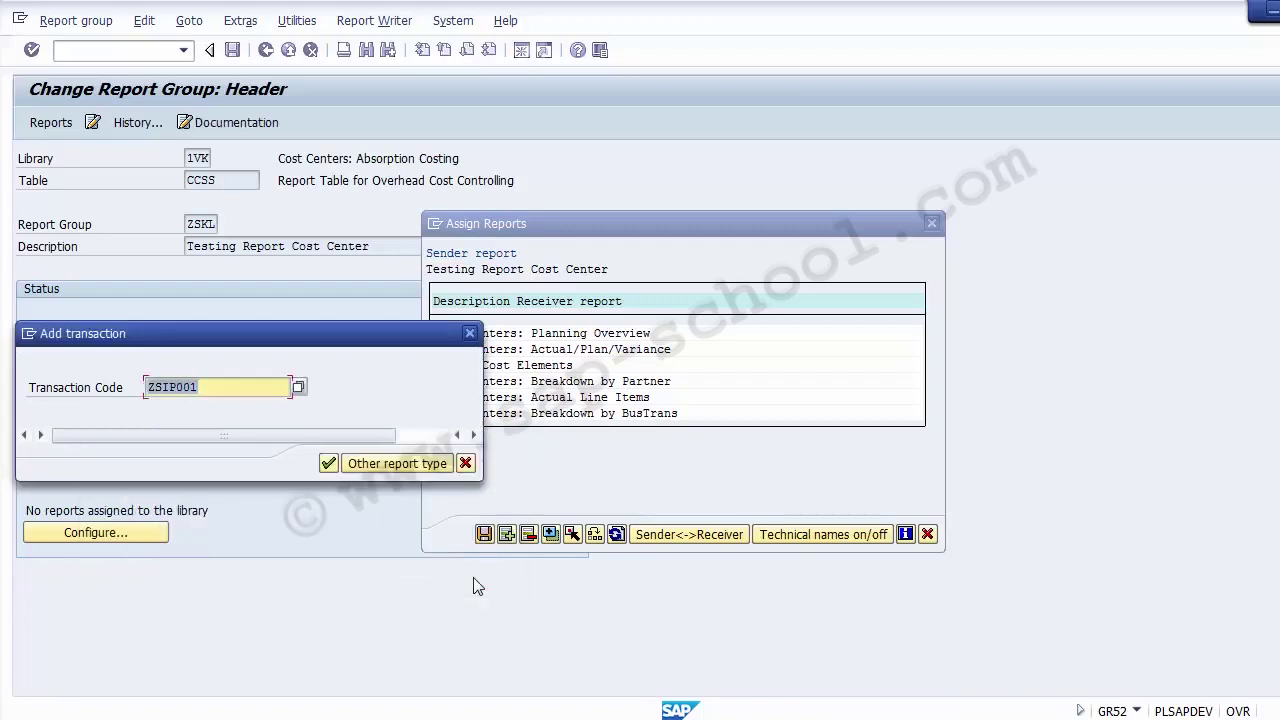
{"action": "left_click", "coordinate": [466, 464]}
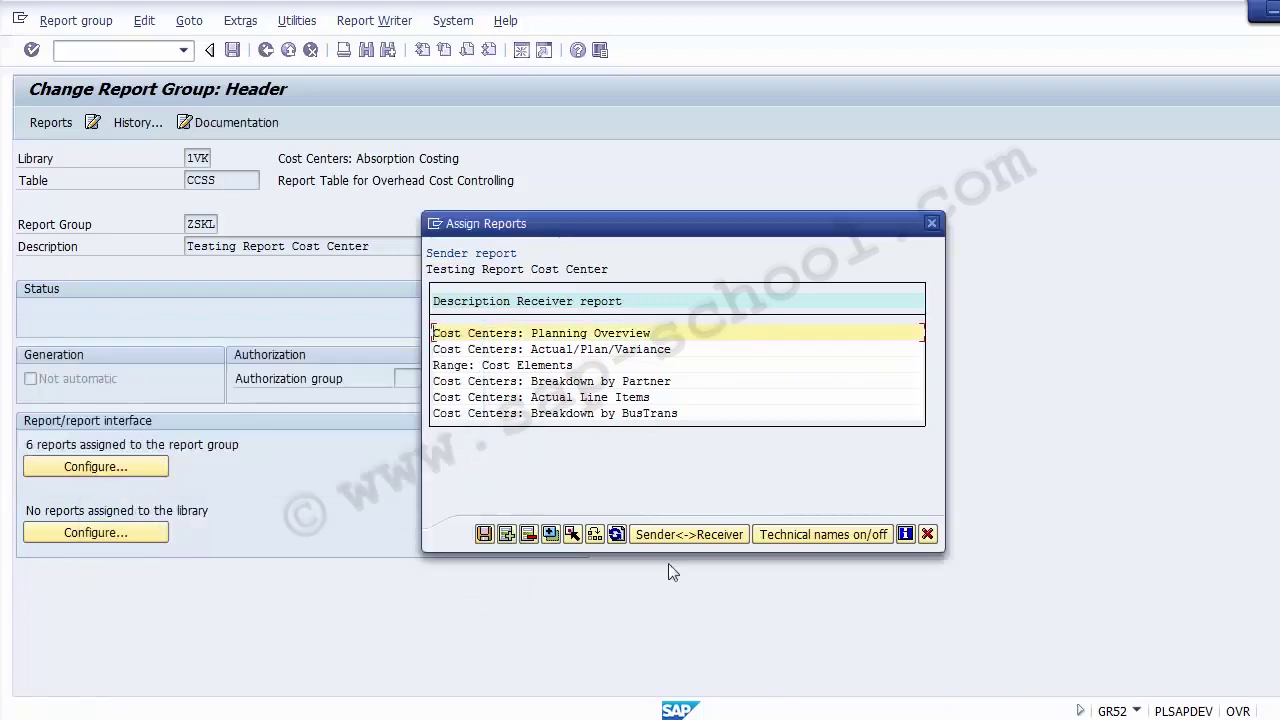
{"action": "left_click", "coordinate": [927, 534]}
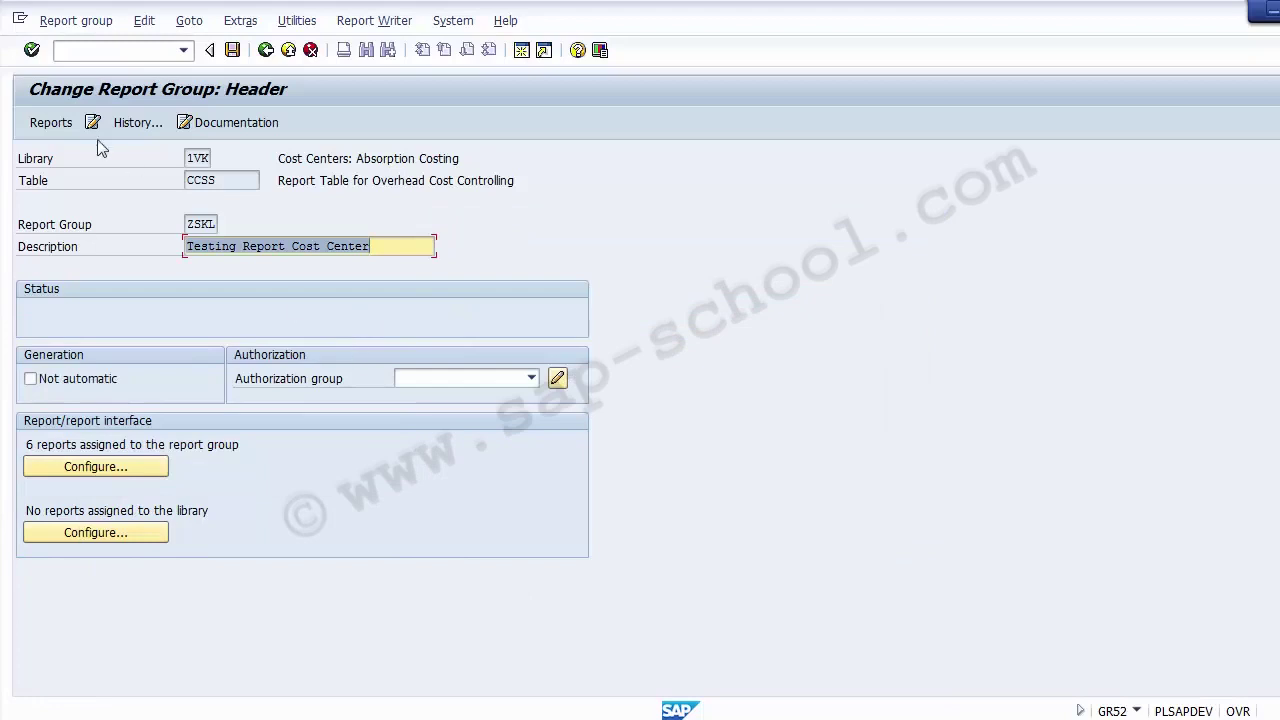
- Check the ZSIP001 entry in the reports of group ZSKL and leave report group maintenance
{"action": "left_click", "coordinate": [51, 122]}
{"action": "left_click", "coordinate": [60, 312]}
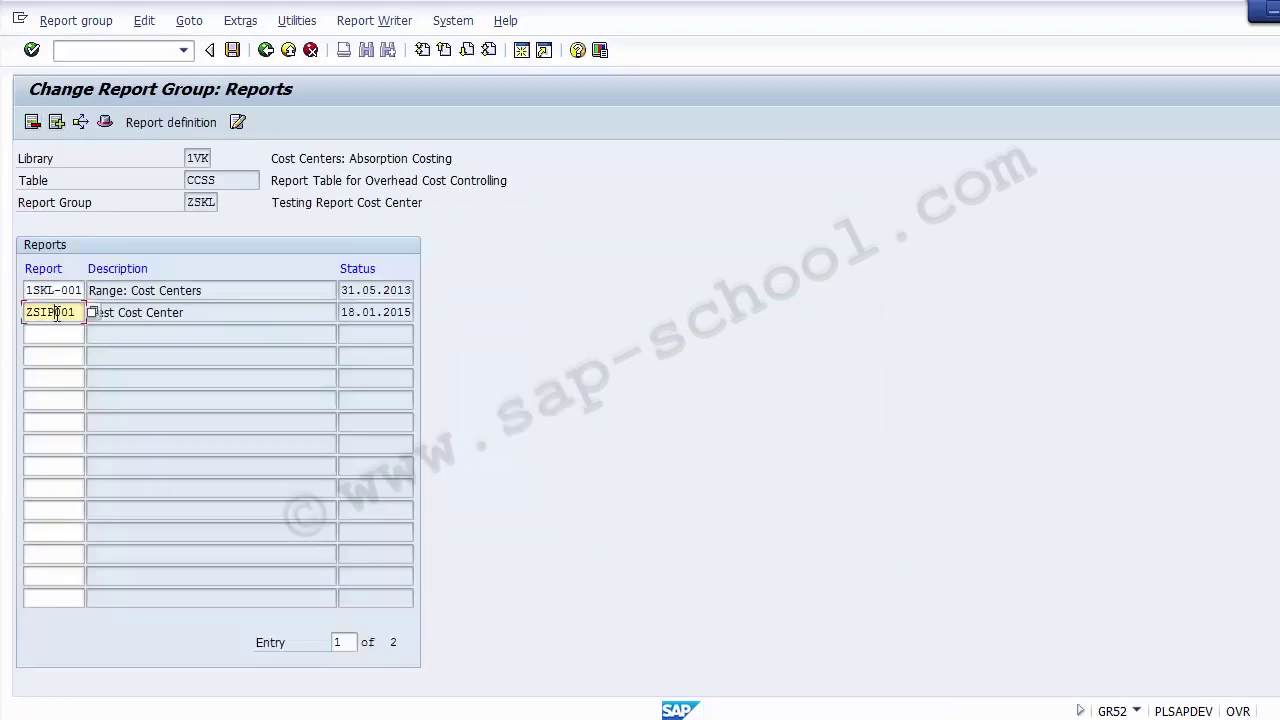
{"action": "left_click", "coordinate": [100, 313]}
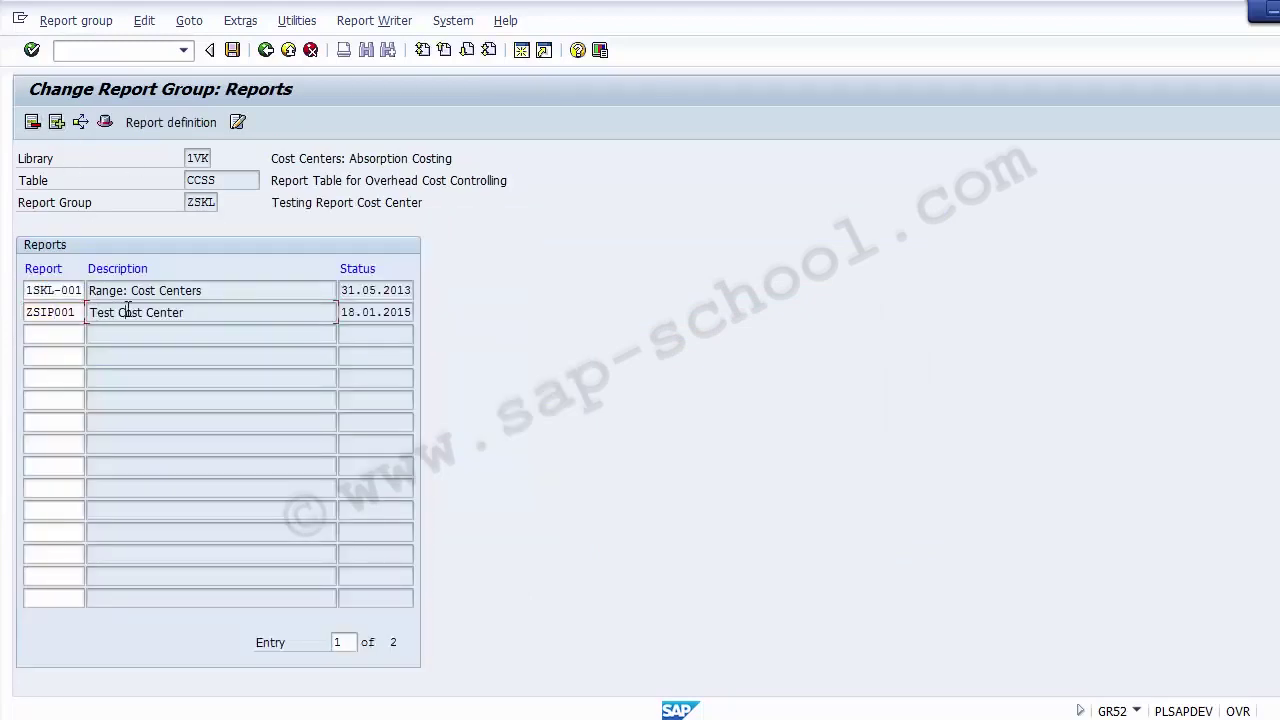
{"action": "left_click", "coordinate": [266, 51]}
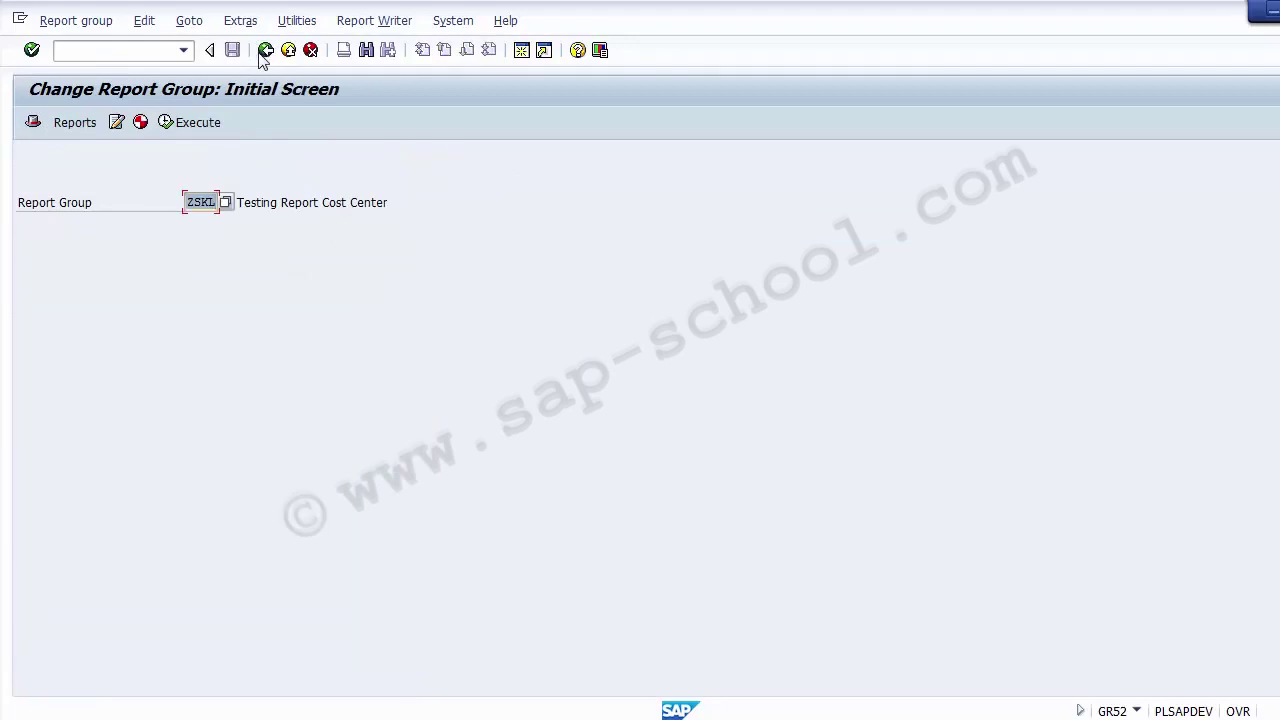
{"action": "left_click", "coordinate": [266, 51]}
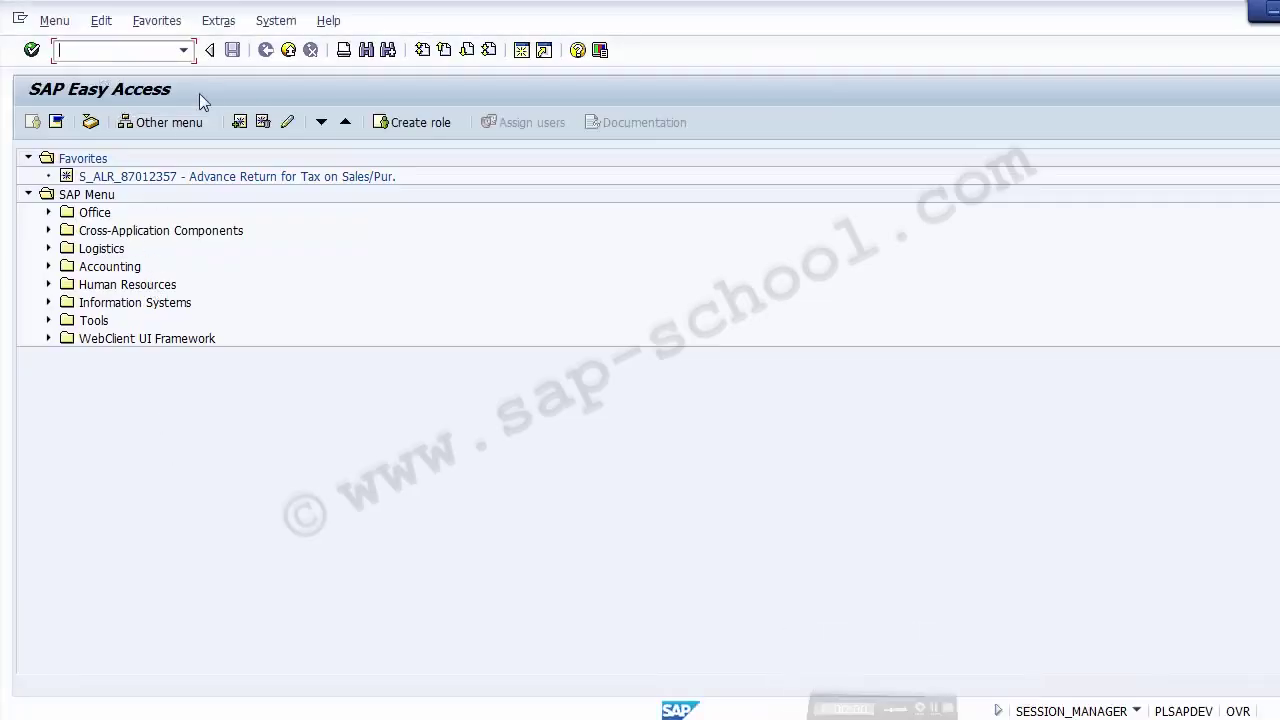
- Start transaction GRR2 and open report ZSIP001 from library 1VK for changing
{"action": "type", "text": "G"}
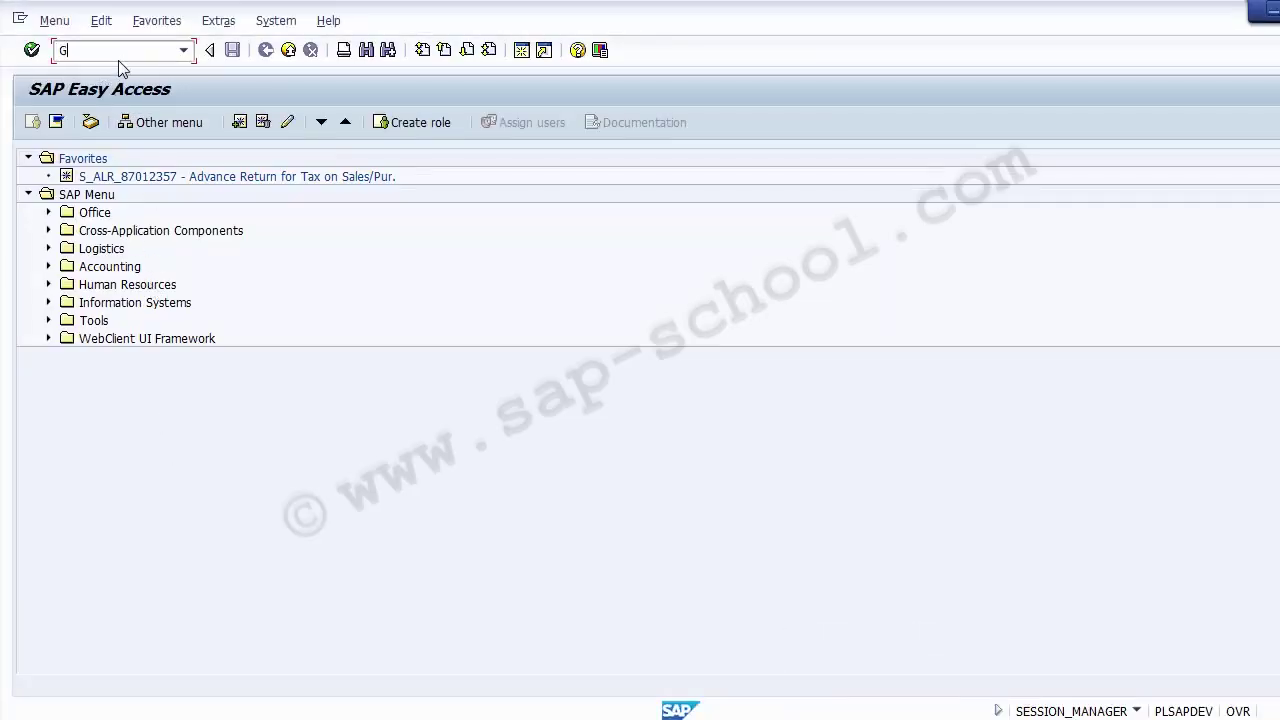
{"action": "type", "text": "RR2"}
{"action": "key", "text": "Return"}
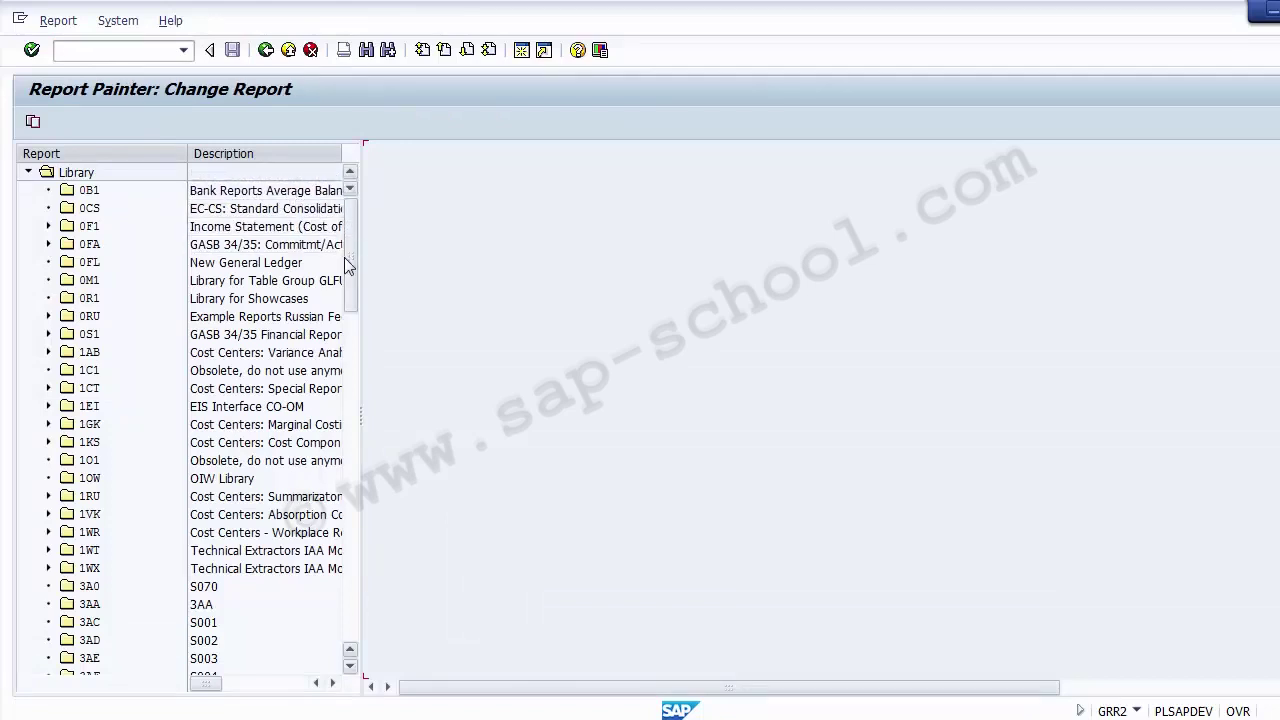
{"action": "scroll", "coordinate": [350, 270], "scroll_direction": "down", "scroll_amount": 1}
{"action": "scroll", "coordinate": [350, 270], "scroll_direction": "down", "scroll_amount": 1}
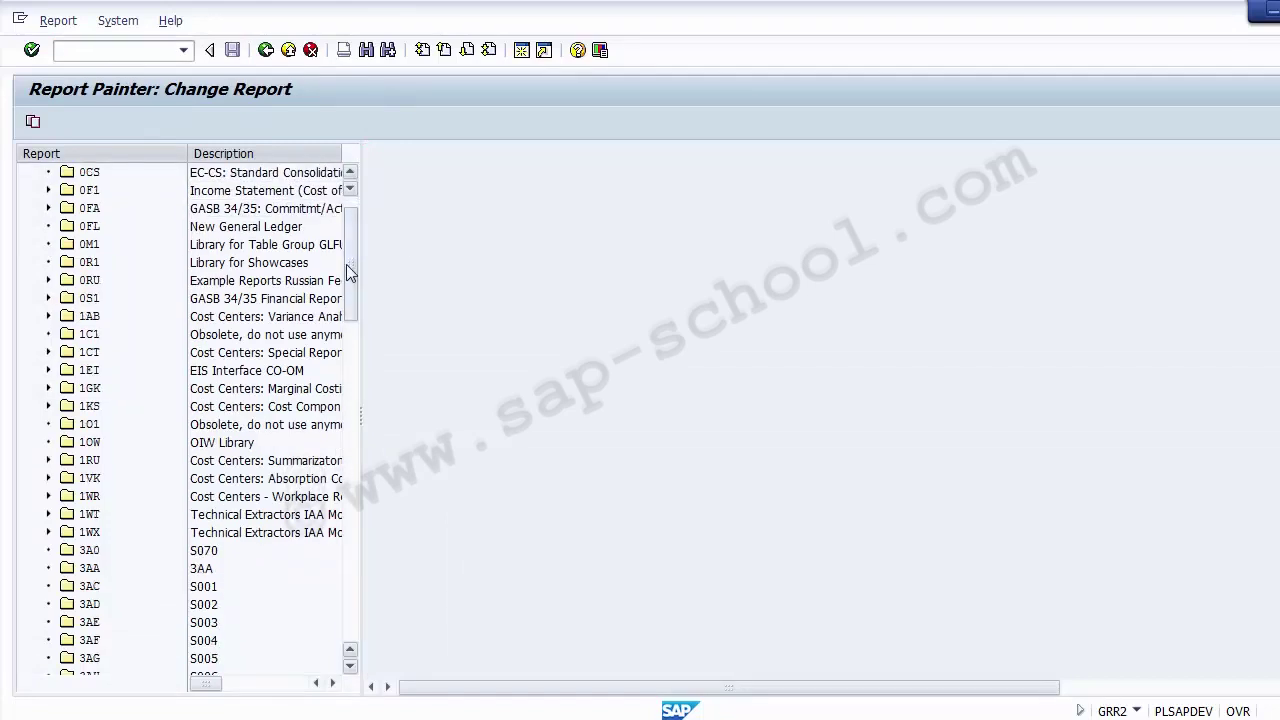
{"action": "left_click", "coordinate": [48, 478]}
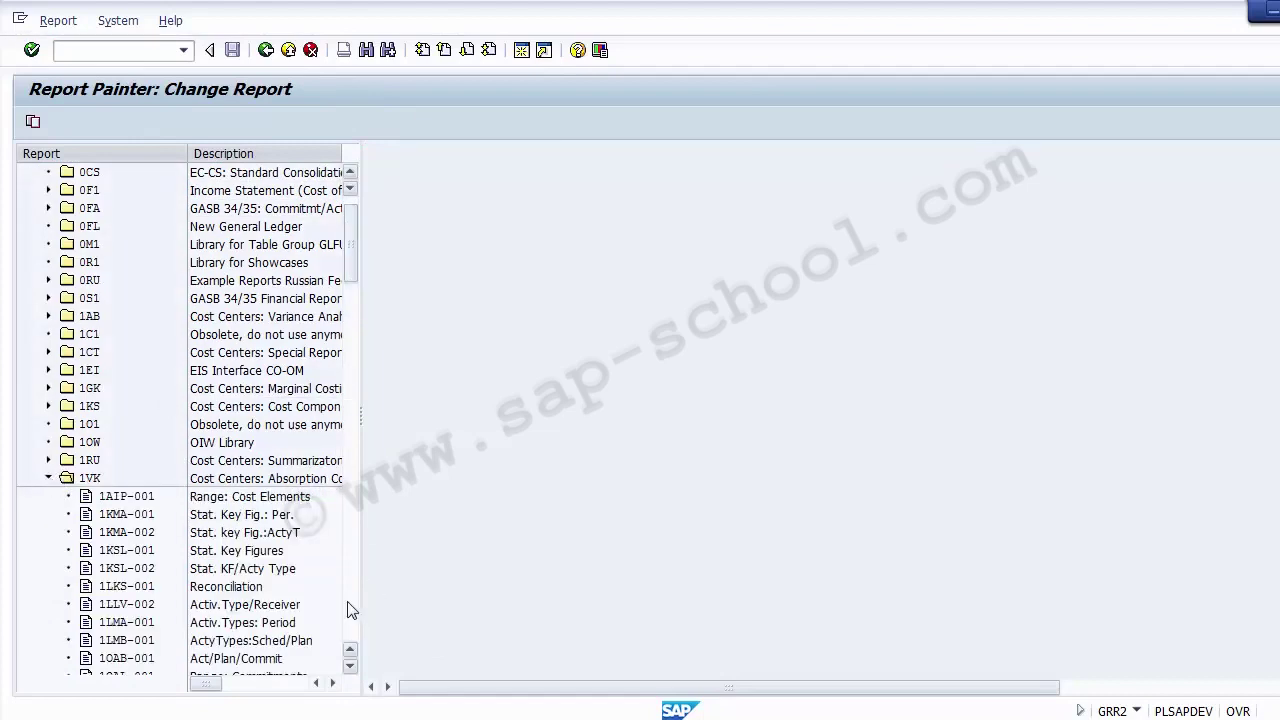
{"action": "scroll", "coordinate": [350, 630], "scroll_direction": "down", "scroll_amount": 18}
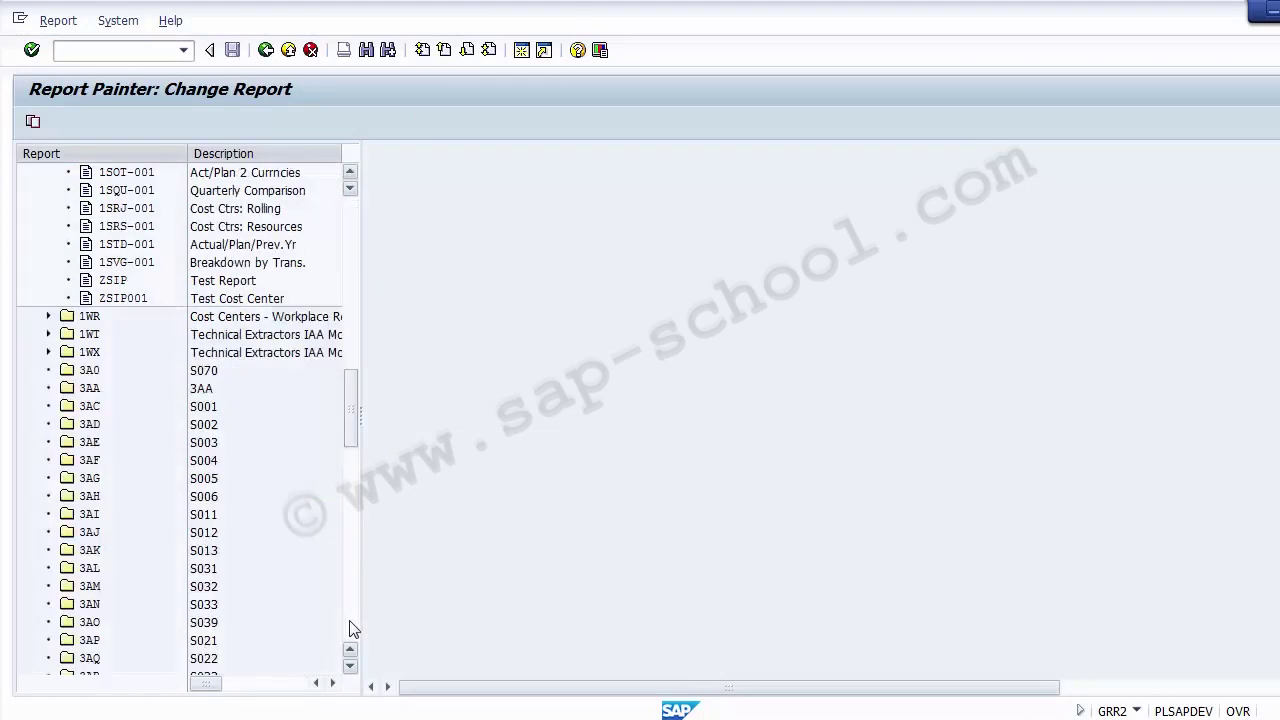
{"action": "left_click", "coordinate": [248, 302]}
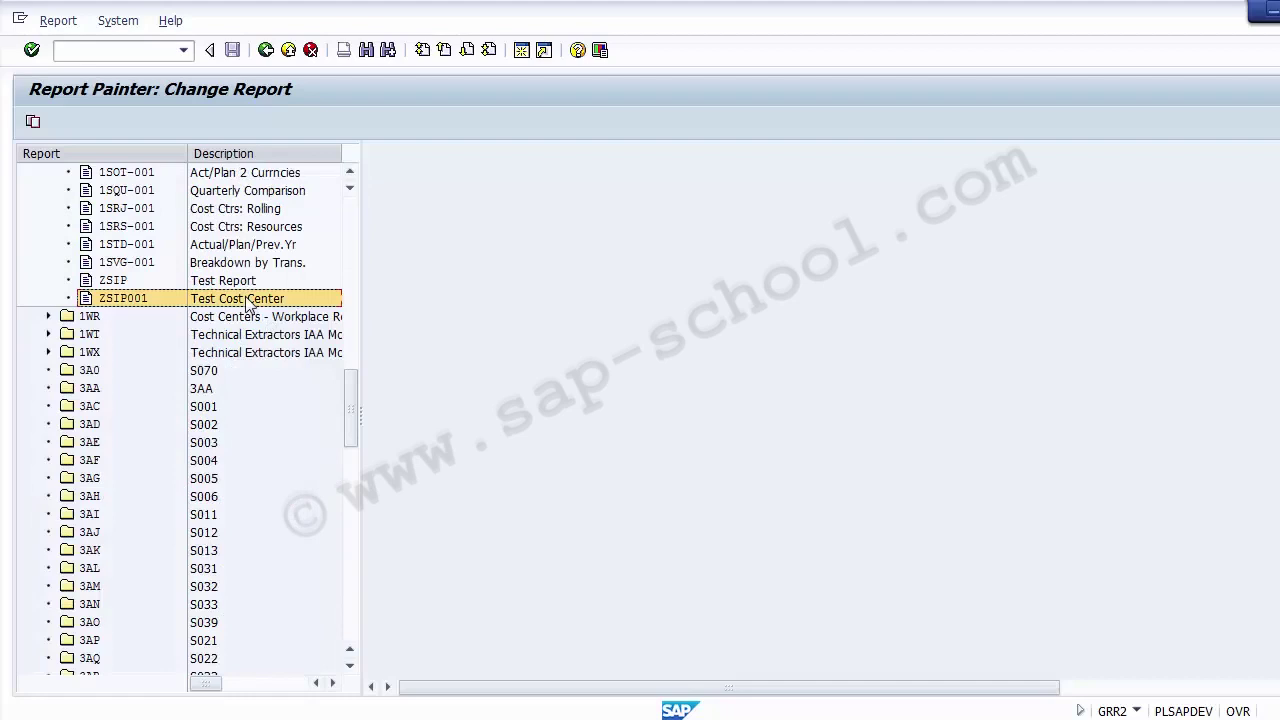
{"action": "double_click", "coordinate": [109, 300]}
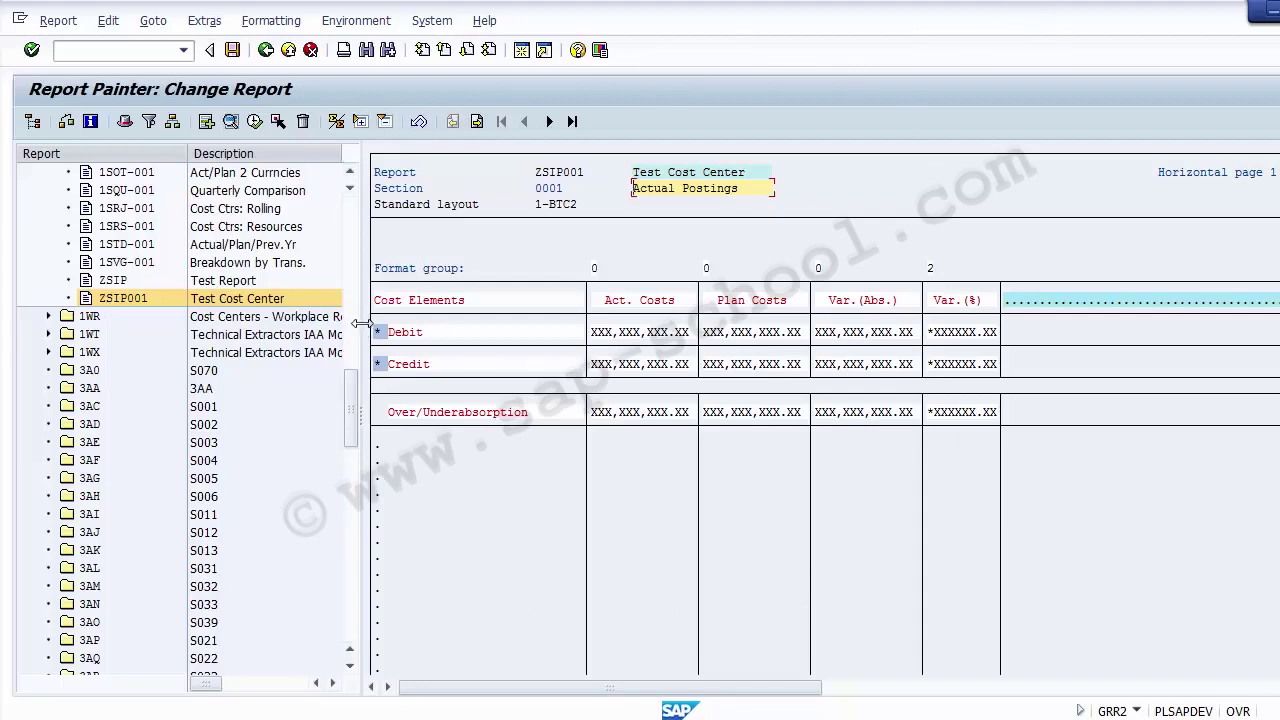
- Open the general data selection of report ZSIP001 and review its selected characteristics
{"action": "left_click_drag", "start_coordinate": [360, 323], "coordinate": [52, 327]}
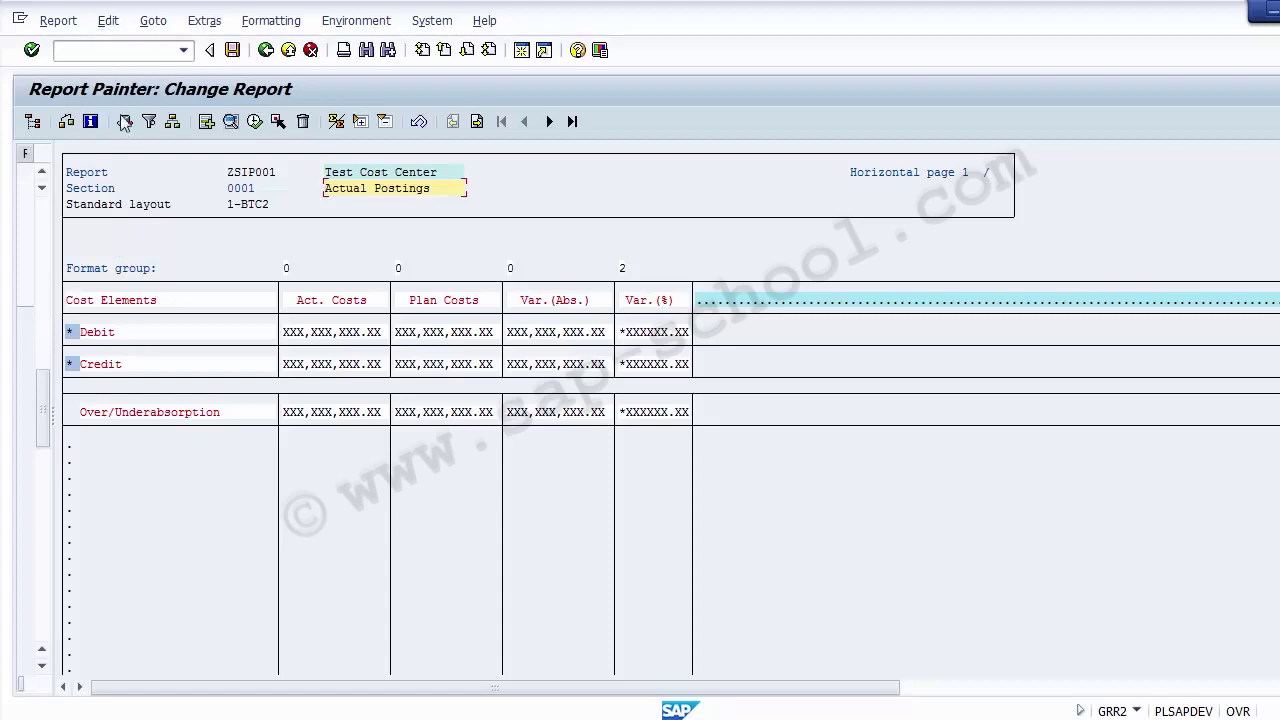
{"action": "left_click", "coordinate": [110, 24]}
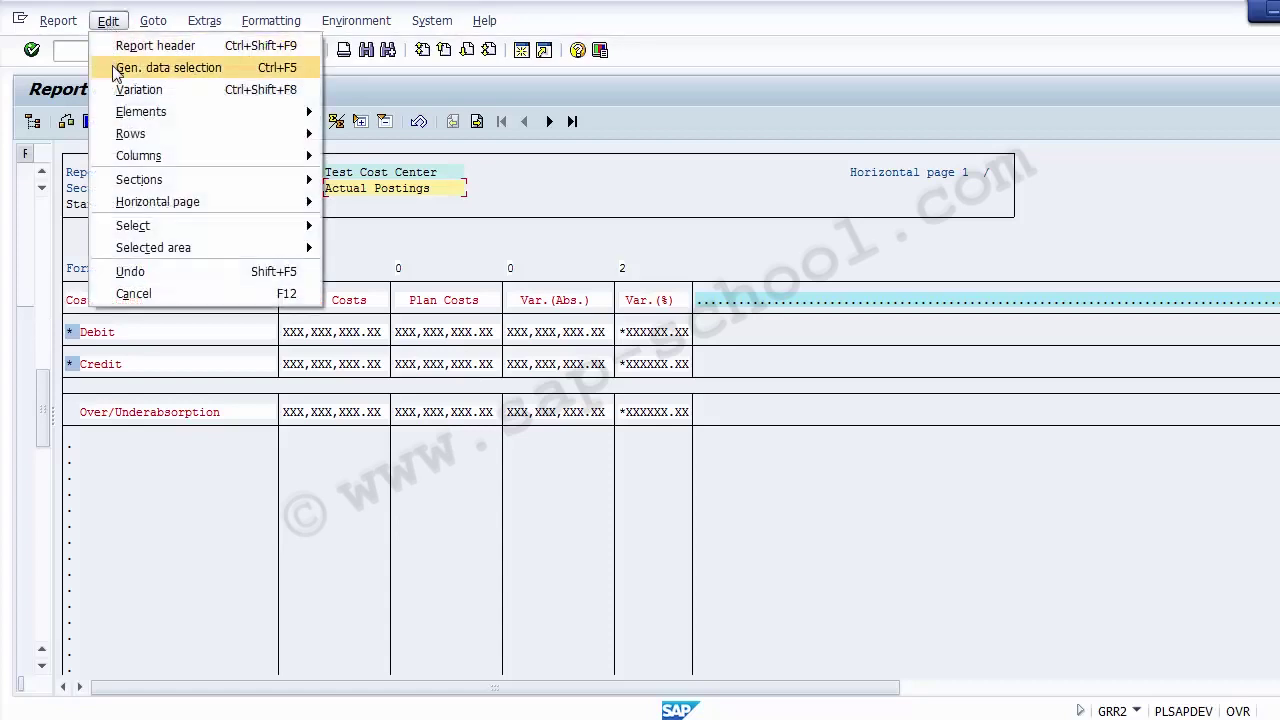
{"action": "left_click", "coordinate": [168, 68]}
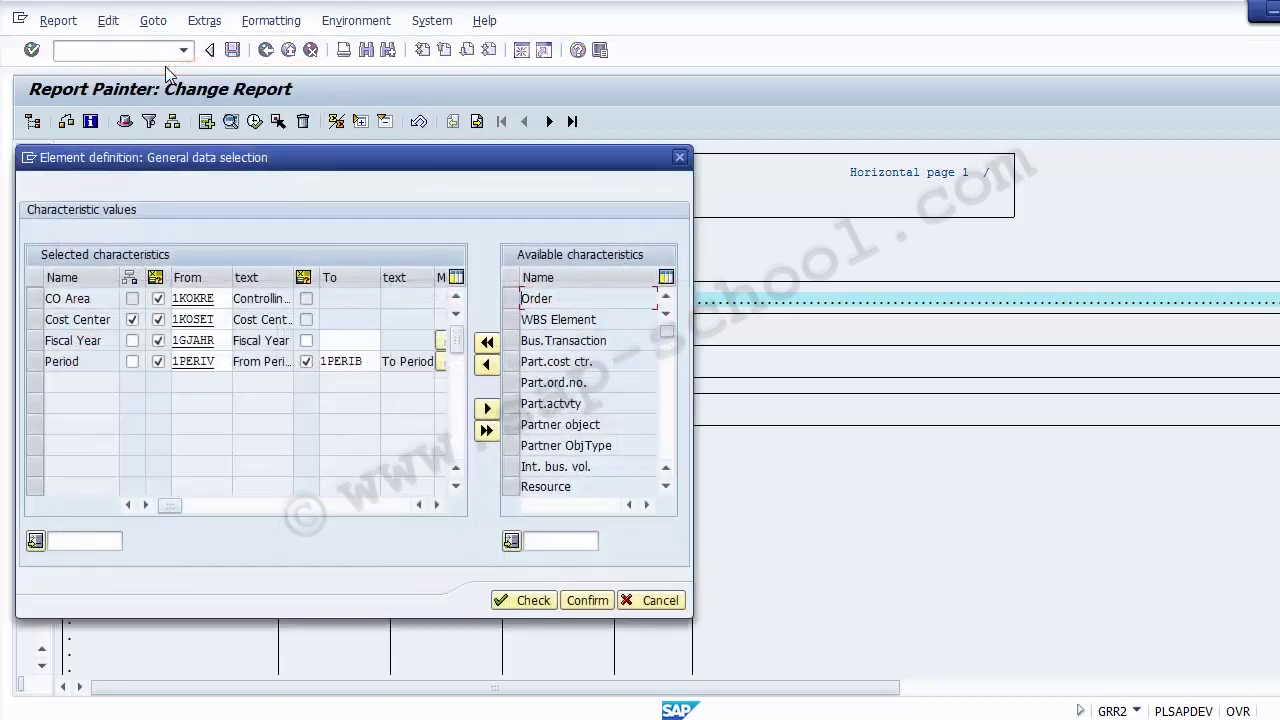
{"action": "left_click", "coordinate": [64, 319]}
{"action": "left_click", "coordinate": [70, 300]}
{"action": "left_click_drag", "start_coordinate": [86, 362], "coordinate": [40, 362]}
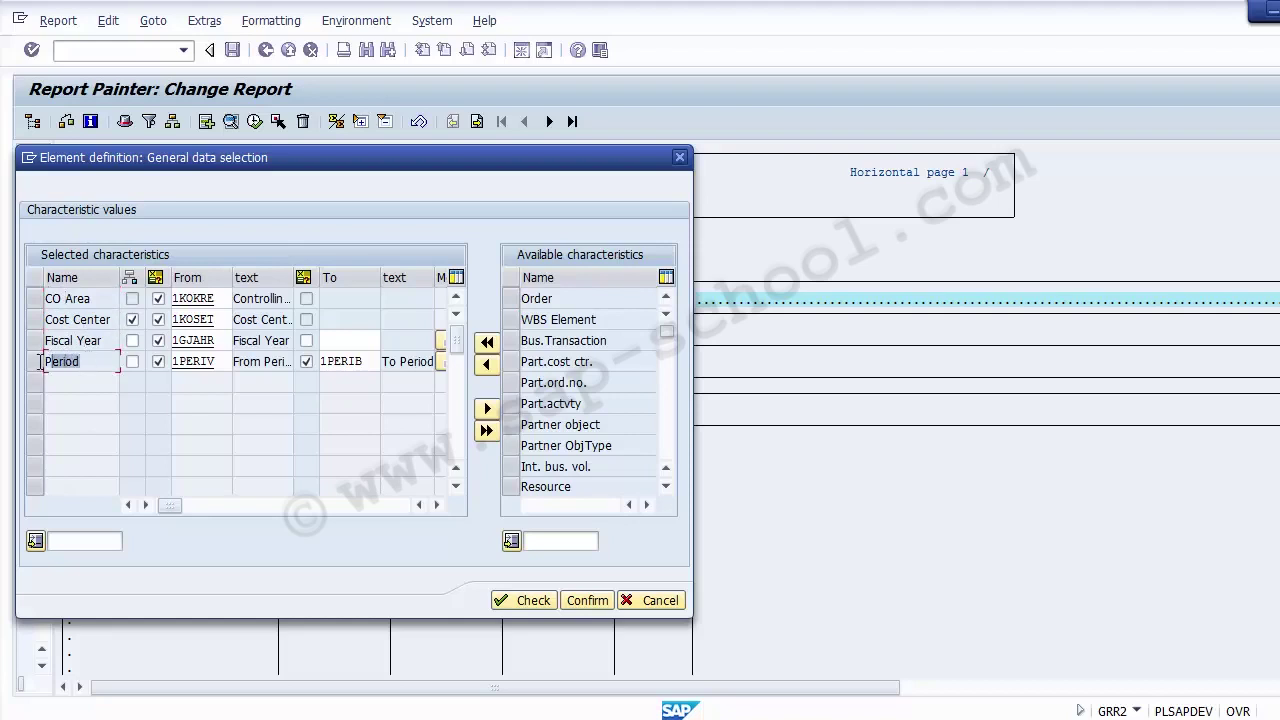
{"action": "left_click", "coordinate": [94, 362]}
- Add the Bus.Transaction characteristic to the general data selection and mark it to be selected by set
{"action": "left_click", "coordinate": [512, 340]}
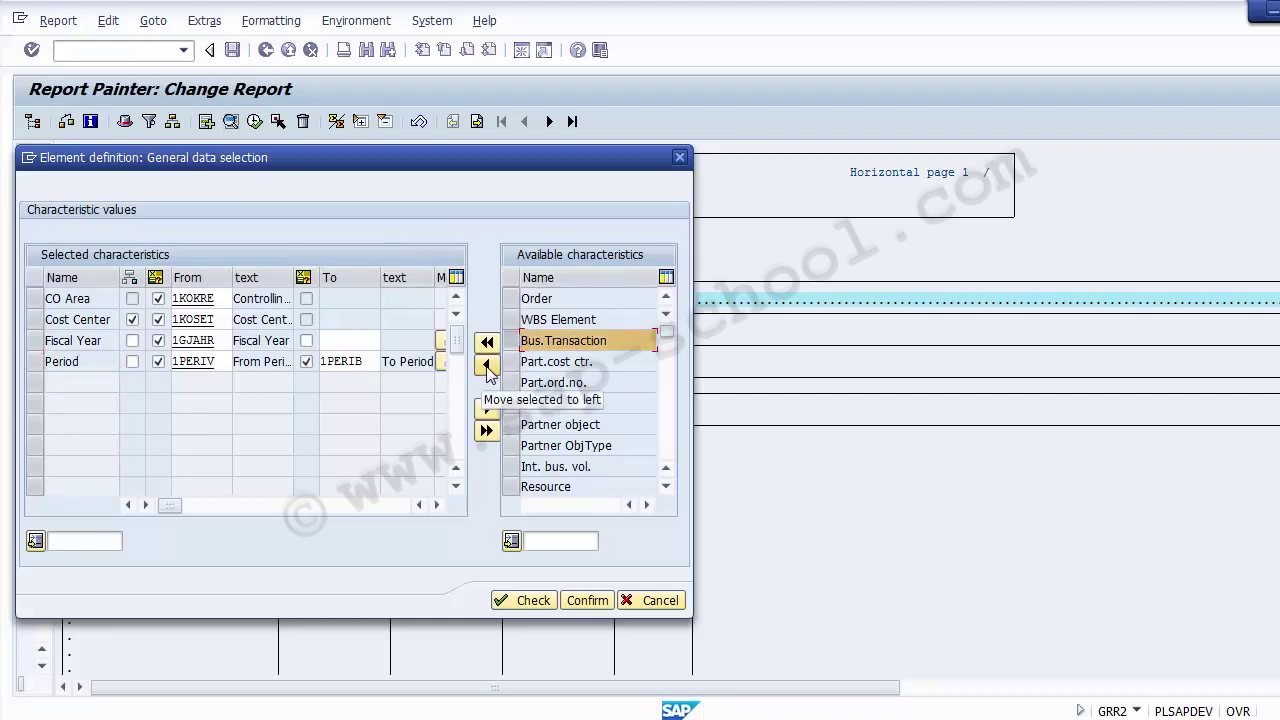
{"action": "left_click", "coordinate": [488, 366]}
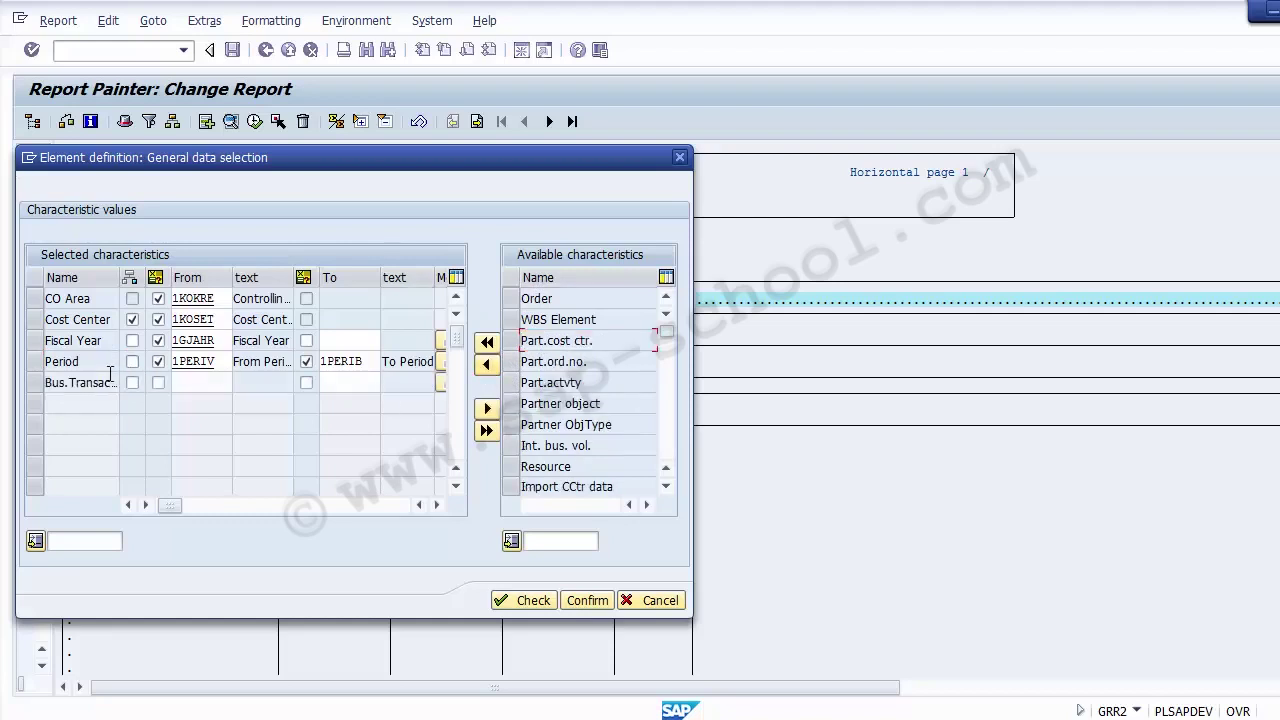
{"action": "left_click", "coordinate": [67, 383]}
{"action": "left_click", "coordinate": [132, 382]}
- Assign the Total Costs set 1-L-VORGANG to the Bus.Transaction characteristic from the list of available sets
{"action": "left_click", "coordinate": [186, 383]}
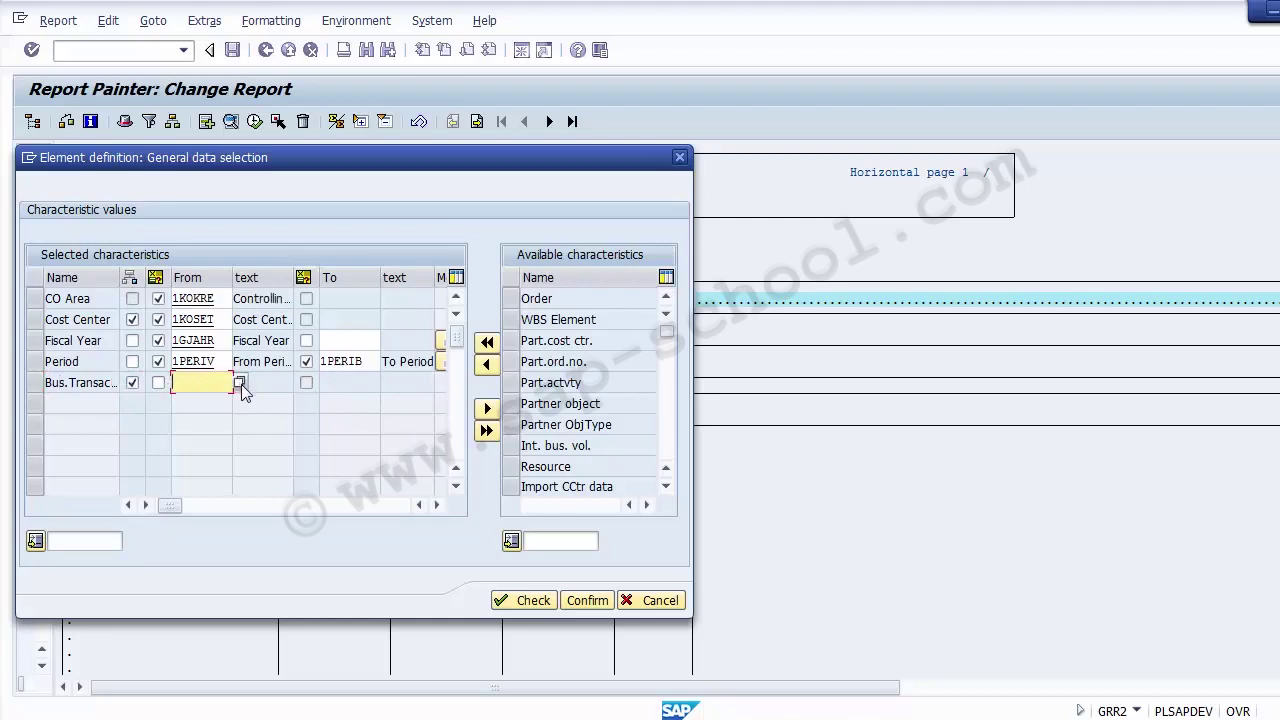
{"action": "left_click", "coordinate": [240, 383]}
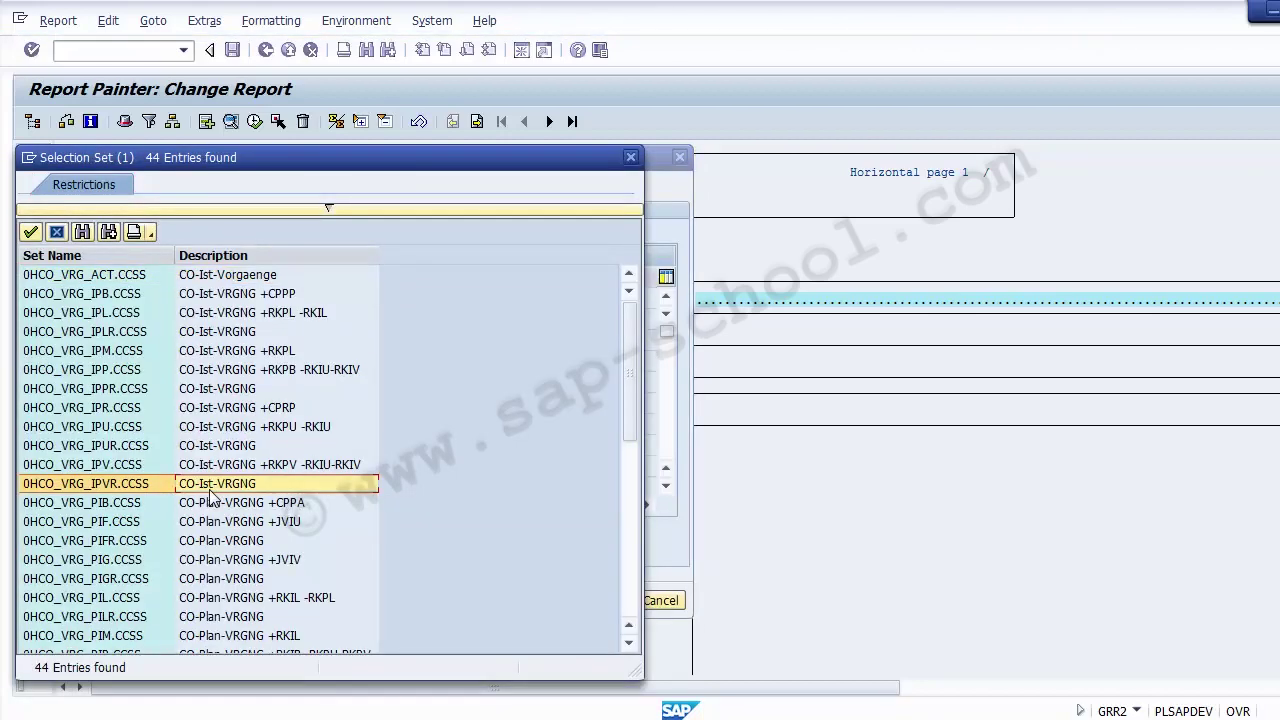
{"action": "key", "text": "Page_Down"}
{"action": "key", "text": "Page_Down"}
{"action": "key", "text": "Page_Up"}
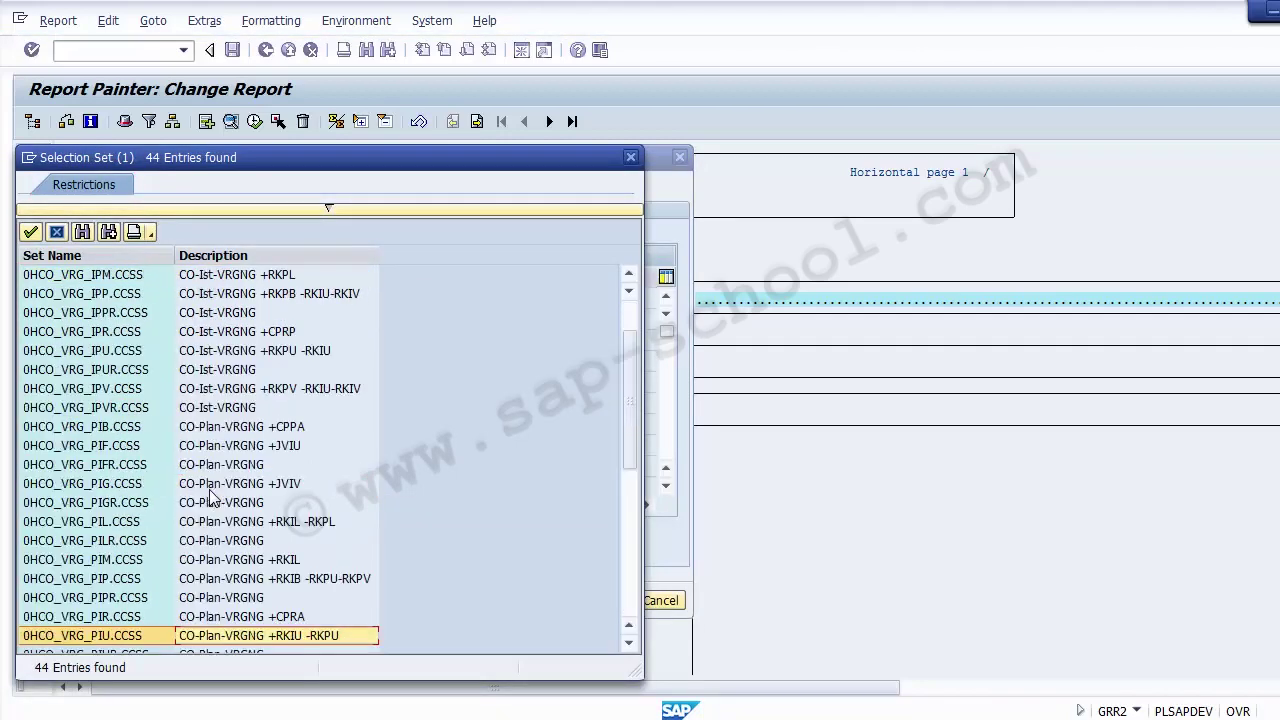
{"action": "key", "text": "Down"}
{"action": "key", "text": "Down"}
{"action": "key", "text": "Down"}
{"action": "key", "text": "Down"}
{"action": "key", "text": "Down"}
{"action": "key", "text": "Down"}
{"action": "key", "text": "Down"}
{"action": "key", "text": "Down"}
{"action": "key", "text": "Down"}
{"action": "key", "text": "Down"}
{"action": "key", "text": "Down"}
{"action": "key", "text": "Down"}
{"action": "key", "text": "Down"}
{"action": "key", "text": "Down"}
{"action": "key", "text": "Down"}
{"action": "key", "text": "Up"}
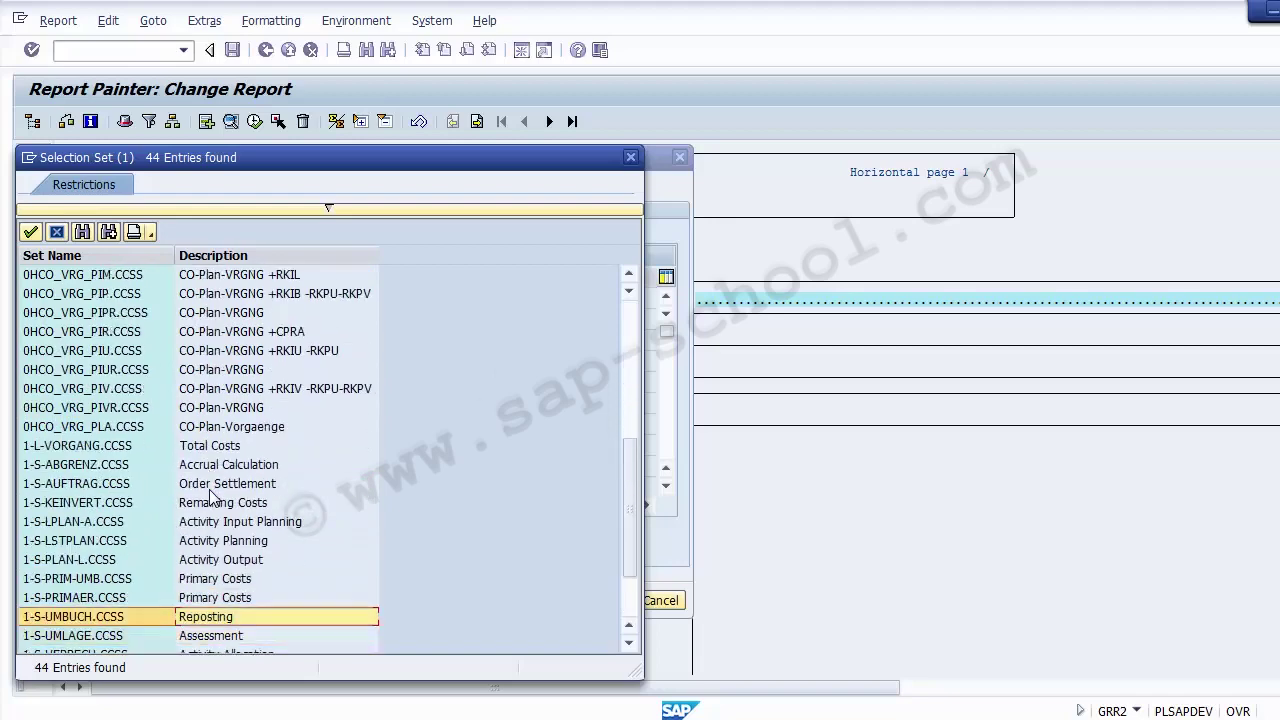
{"action": "key", "text": "Up"}
{"action": "key", "text": "Up"}
{"action": "key", "text": "Up"}
{"action": "key", "text": "Up"}
{"action": "key", "text": "Up"}
{"action": "key", "text": "Up"}
{"action": "key", "text": "Up"}
{"action": "key", "text": "Up"}
{"action": "key", "text": "Up"}
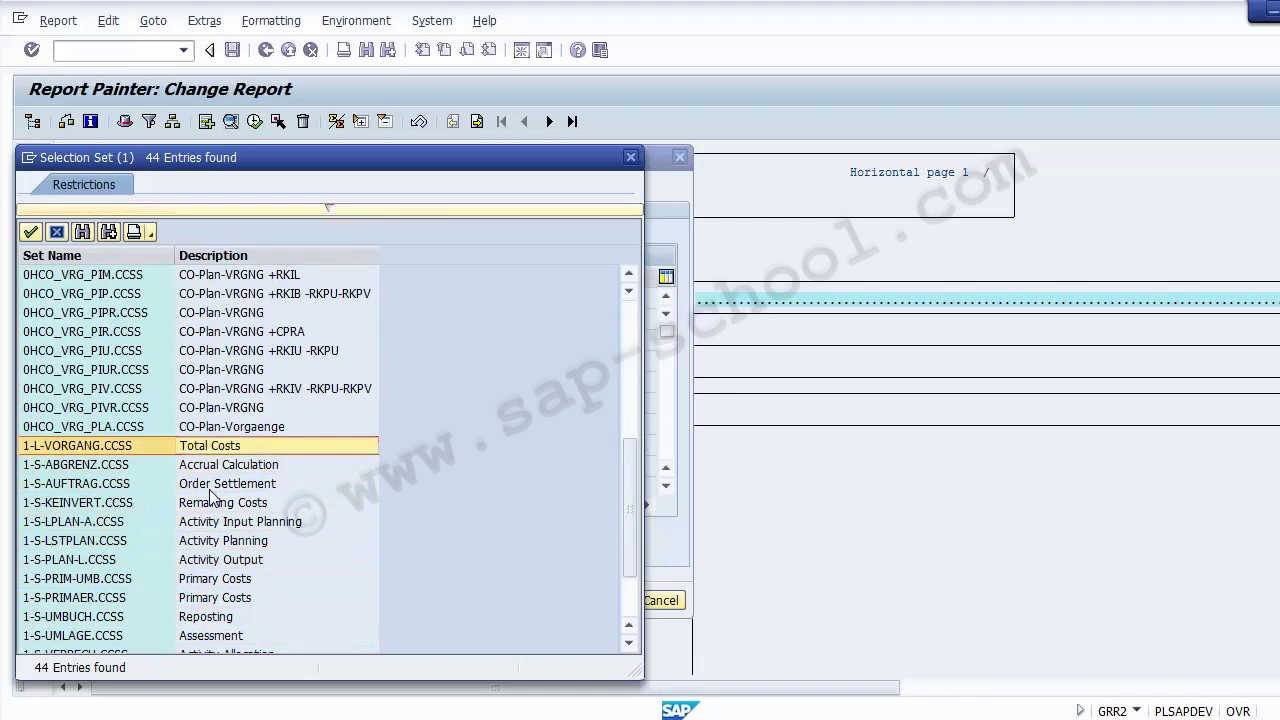
{"action": "key", "text": "Return"}
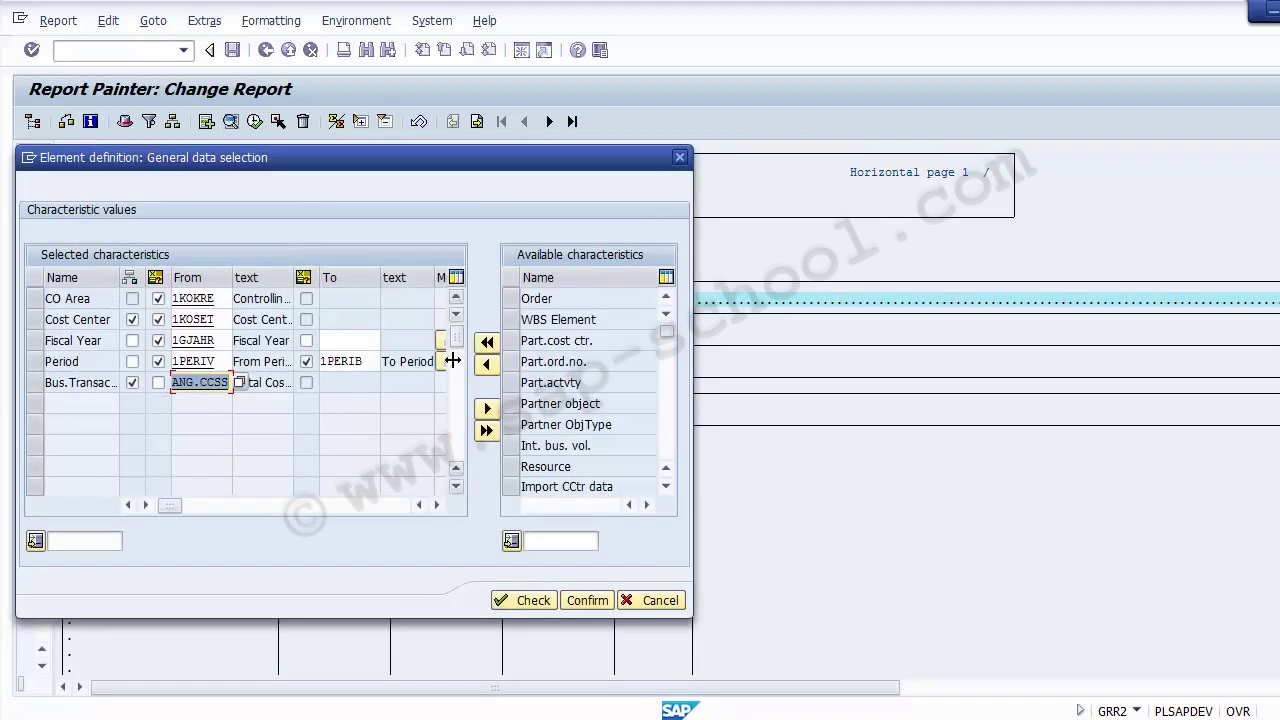
- Check and confirm the general data selection with the added business transaction characteristic
{"action": "left_click", "coordinate": [617, 404]}
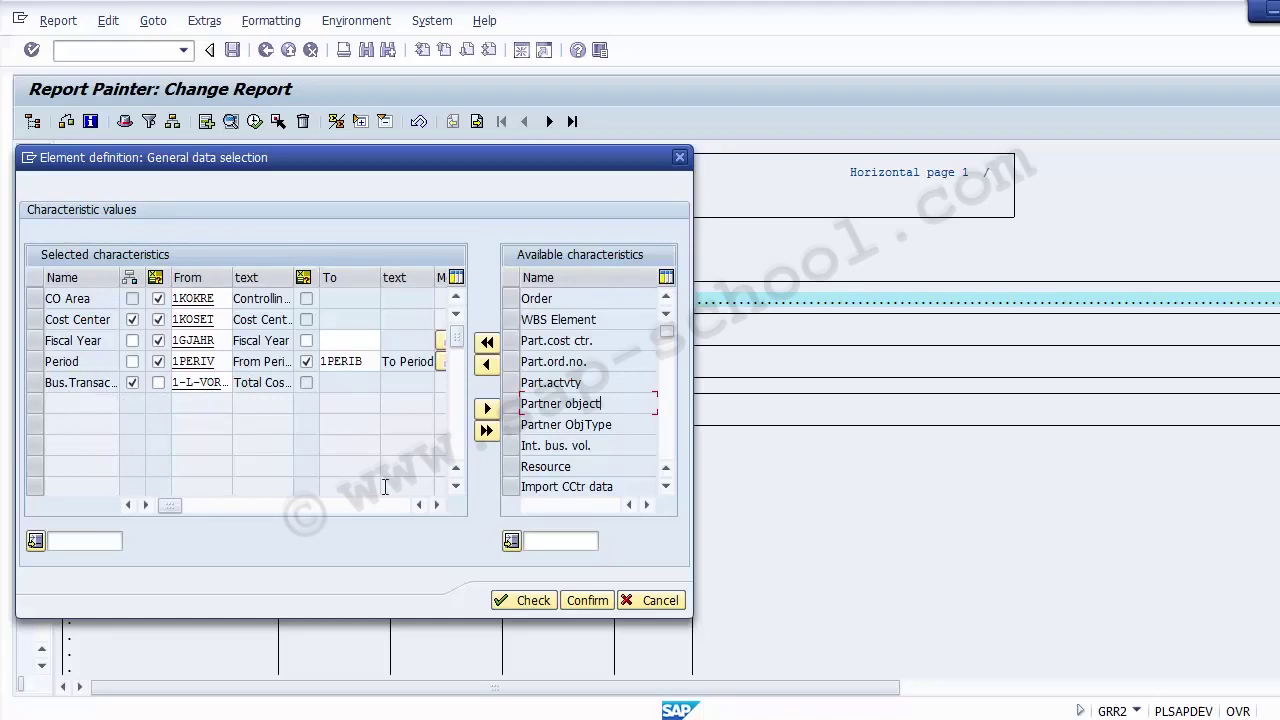
{"action": "left_click", "coordinate": [524, 600]}
{"action": "left_click", "coordinate": [587, 602]}
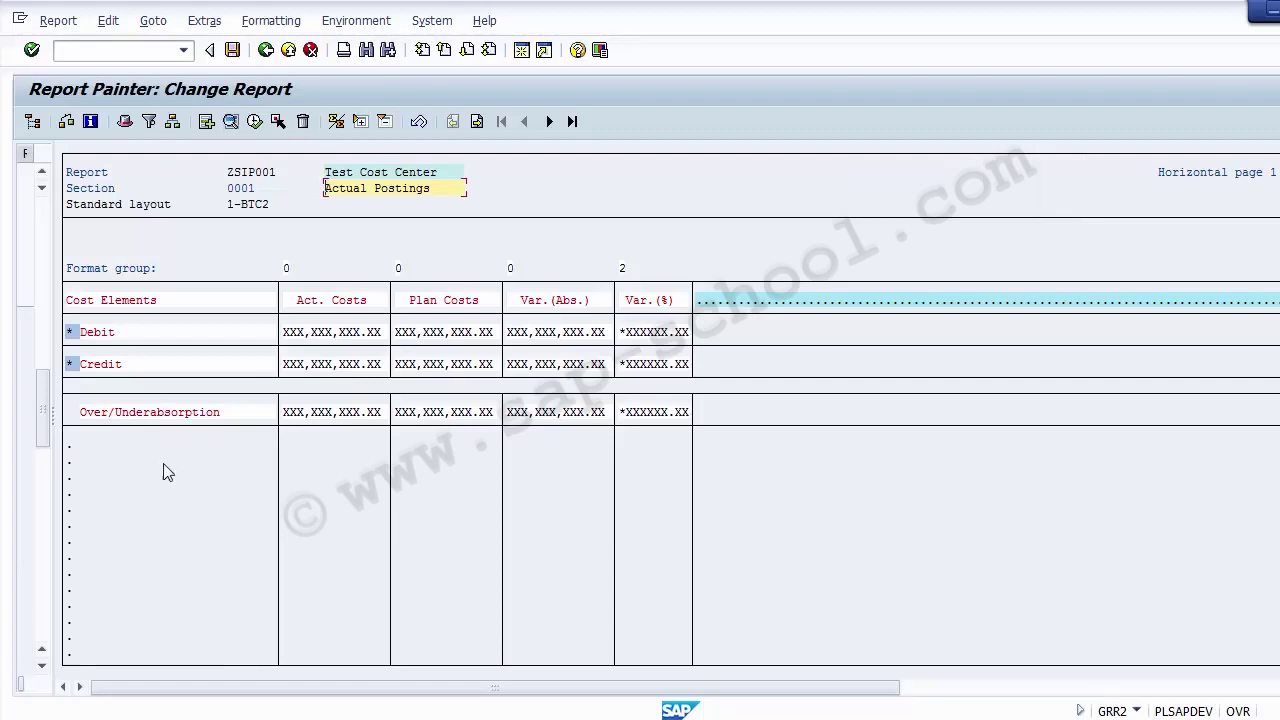
- Open the formula of the Over/Underabsorption row and review how it combines the Debit and Credit components
{"action": "left_click", "coordinate": [146, 414]}
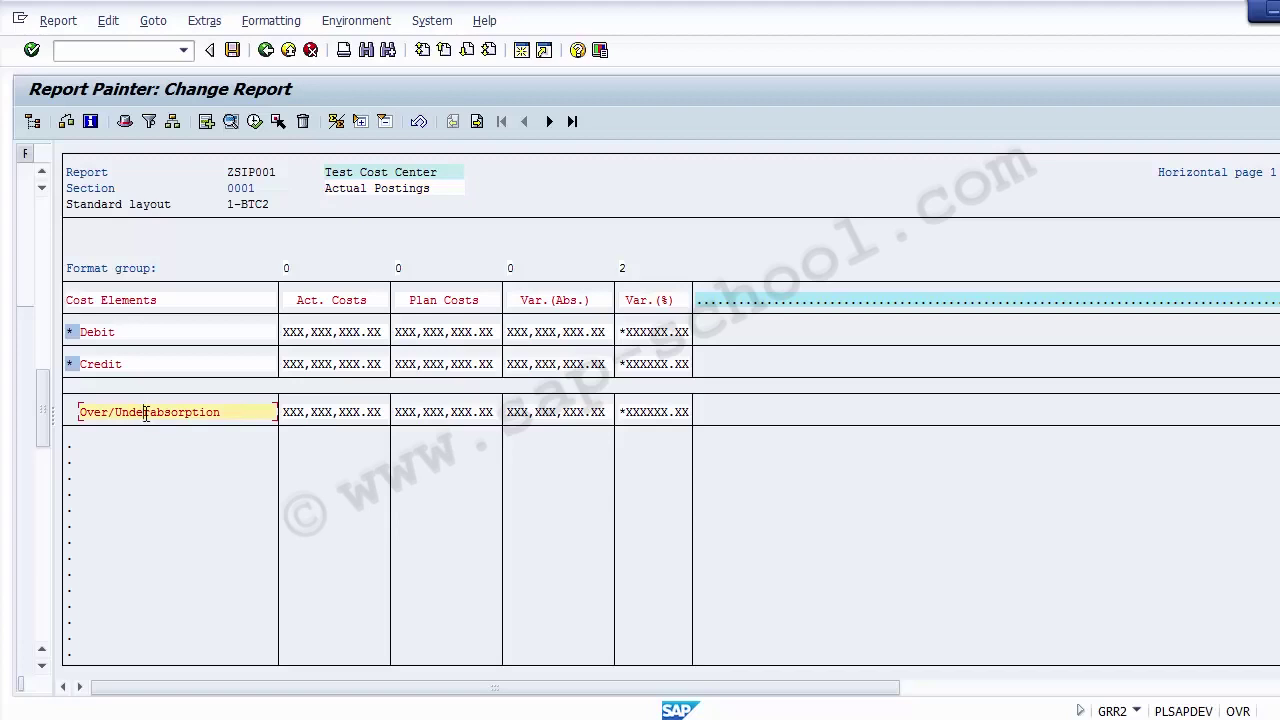
{"action": "double_click", "coordinate": [146, 414]}
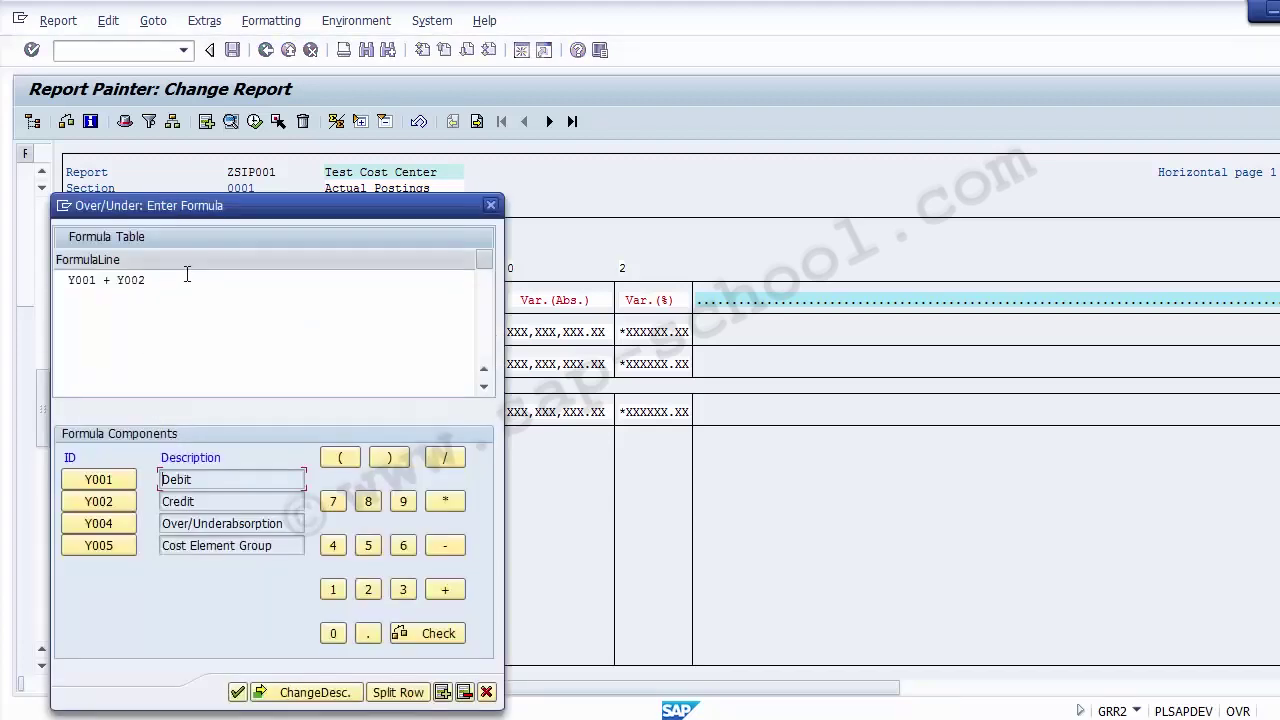
{"action": "left_click_drag", "start_coordinate": [188, 218], "coordinate": [685, 185]}
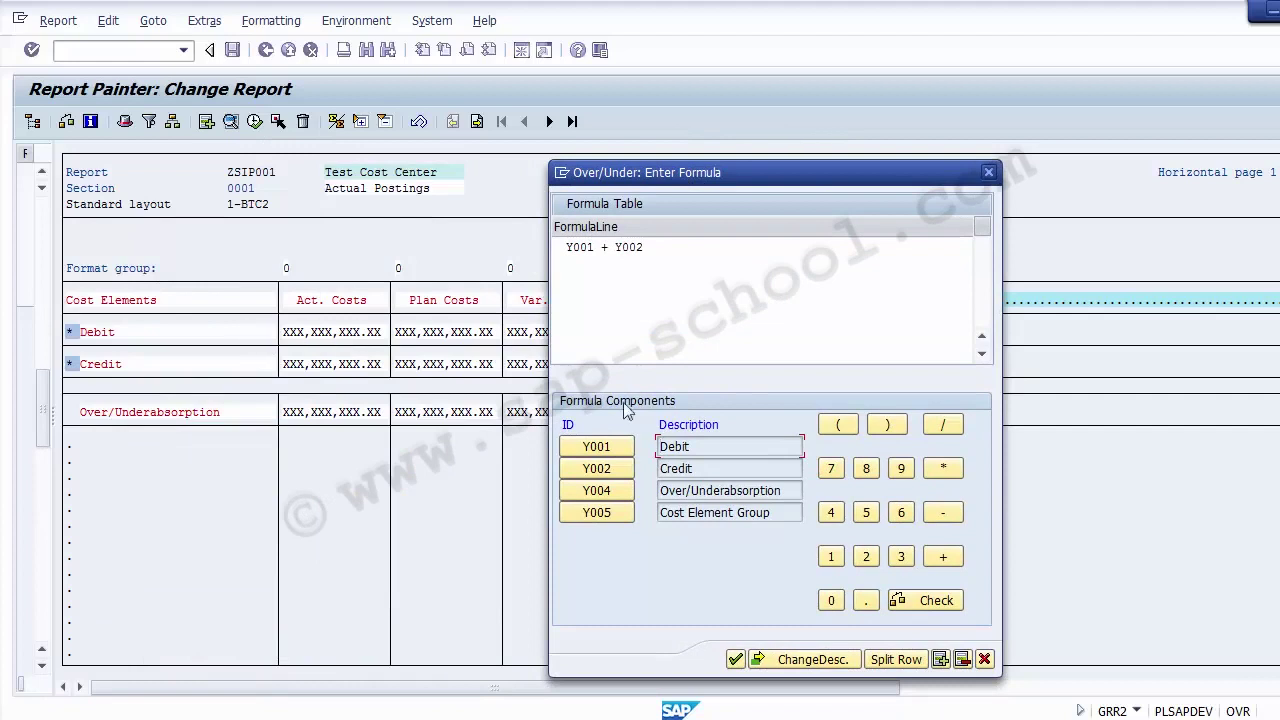
{"action": "left_click", "coordinate": [691, 469]}
{"action": "left_click_drag", "start_coordinate": [648, 248], "coordinate": [565, 251]}
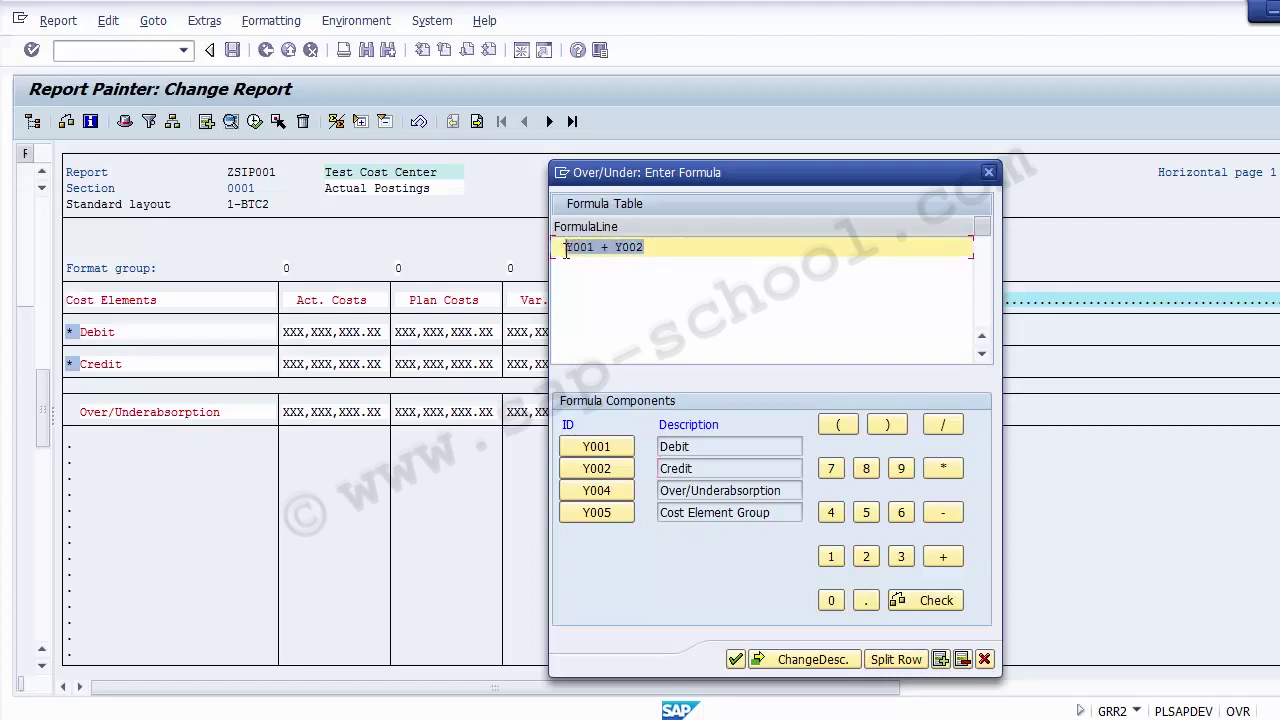
{"action": "left_click", "coordinate": [651, 290]}
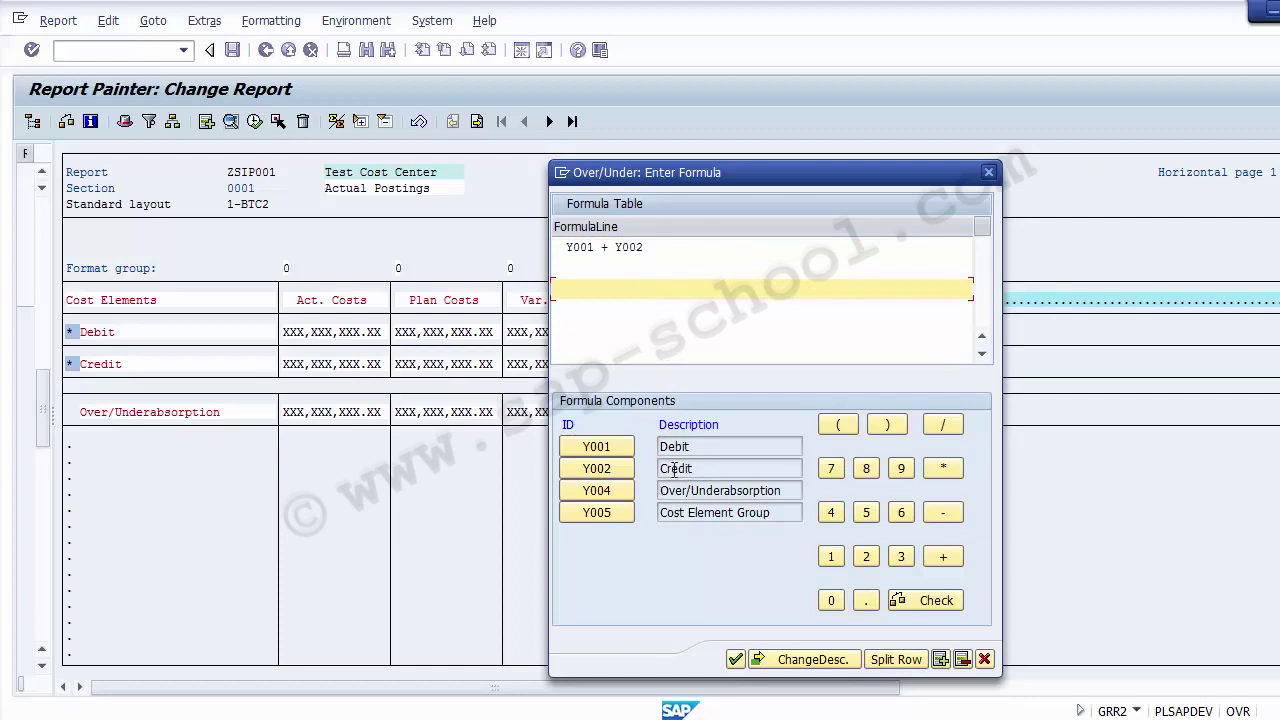
- Change the Over/Underabsorption formula to subtract Credit from Debit, as Y001 - Y002
{"action": "left_click", "coordinate": [606, 248]}
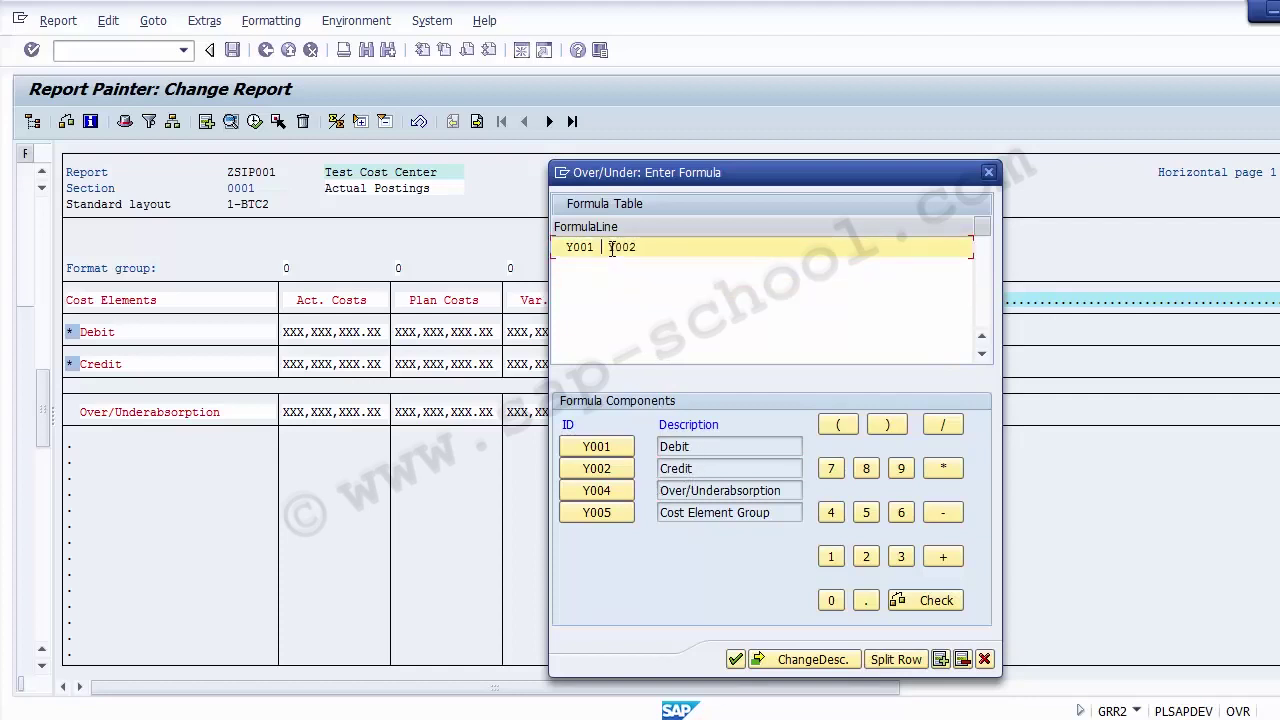
{"action": "type", "text": "-"}
{"action": "key", "text": "Delete"}
{"action": "key", "text": "Delete"}
{"action": "key", "text": "Delete"}
{"action": "left_click", "coordinate": [597, 468]}
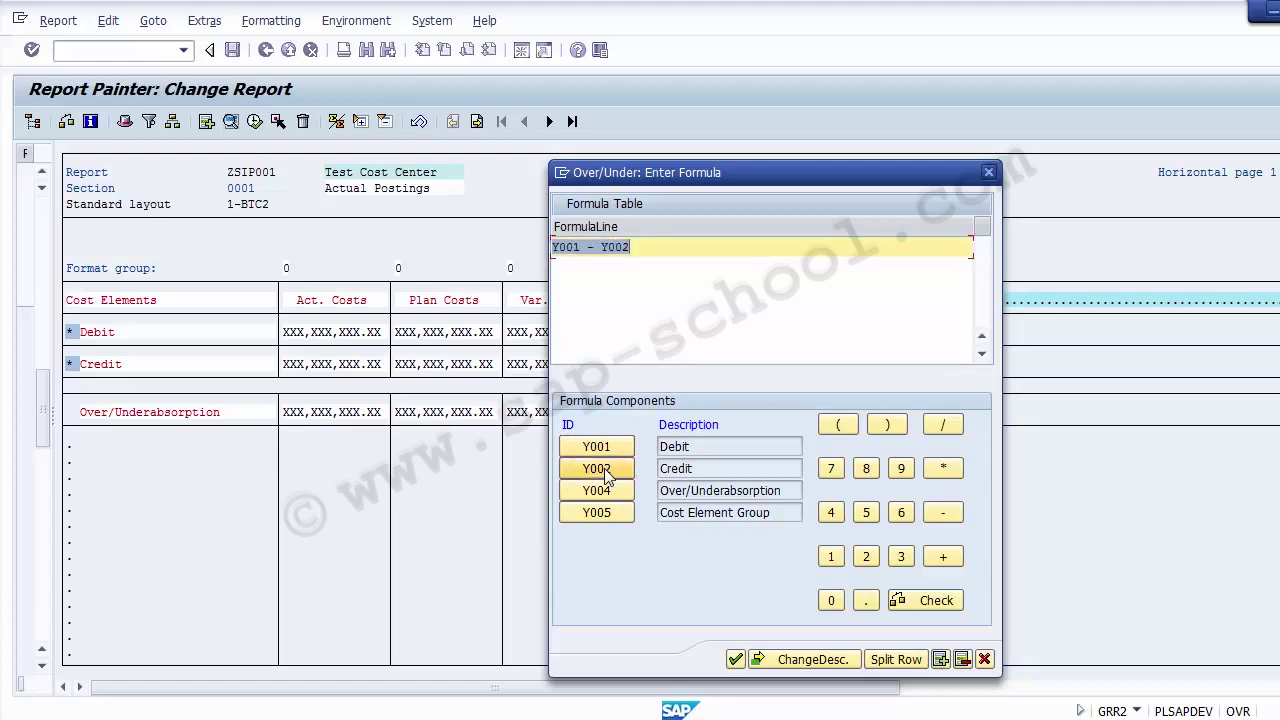
{"action": "left_click", "coordinate": [636, 311]}
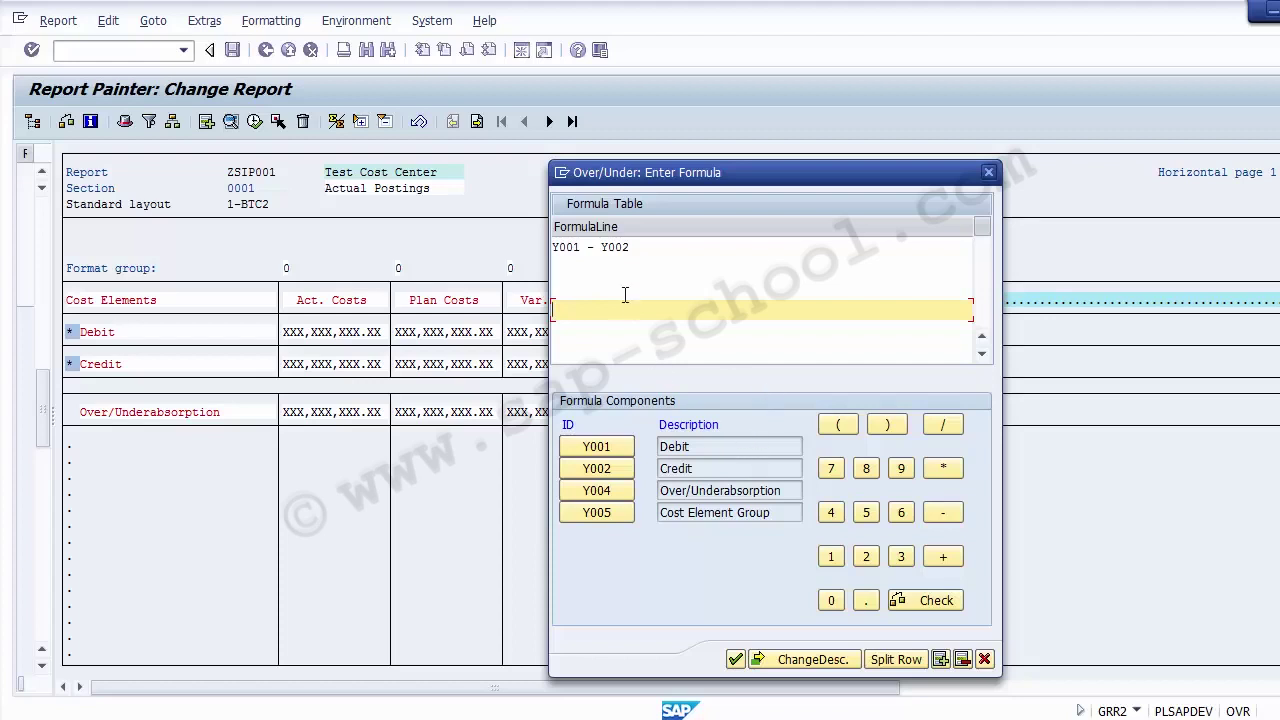
- Replace the minus operator in the formula with a plus between Y001 and Y002
{"action": "left_click", "coordinate": [593, 248]}
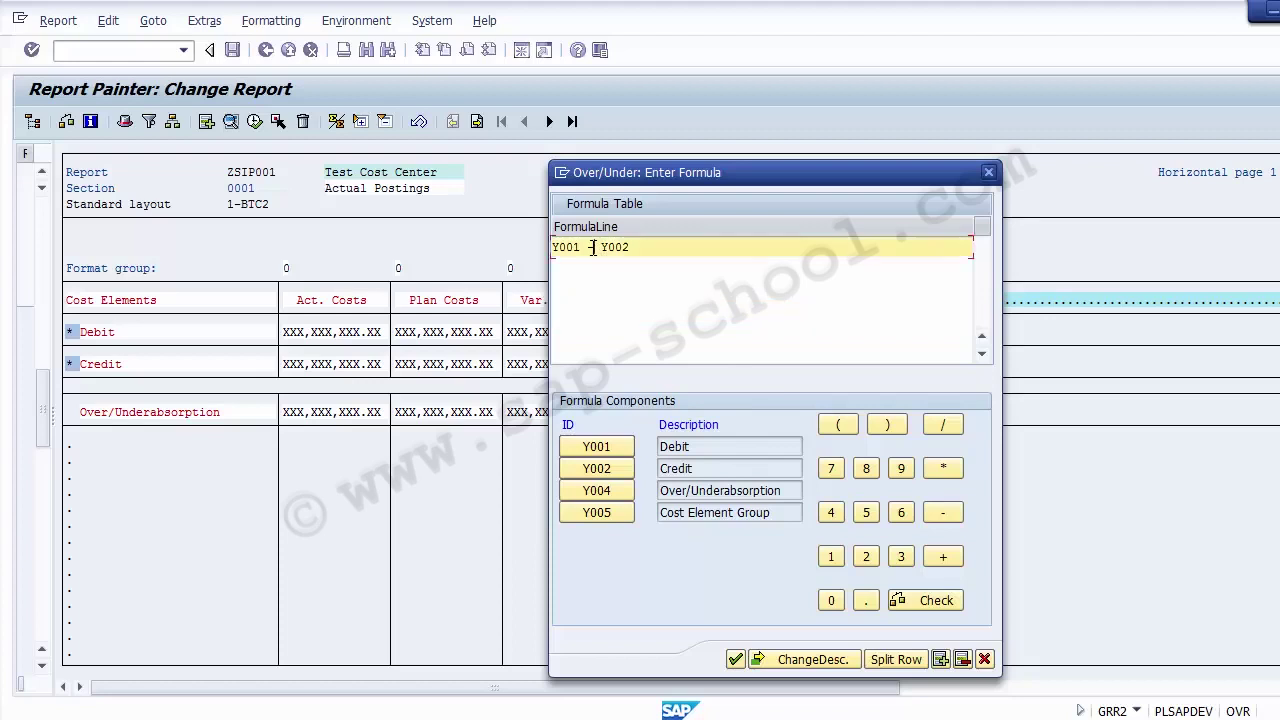
{"action": "key", "text": "Delete"}
{"action": "left_click", "coordinate": [944, 556]}
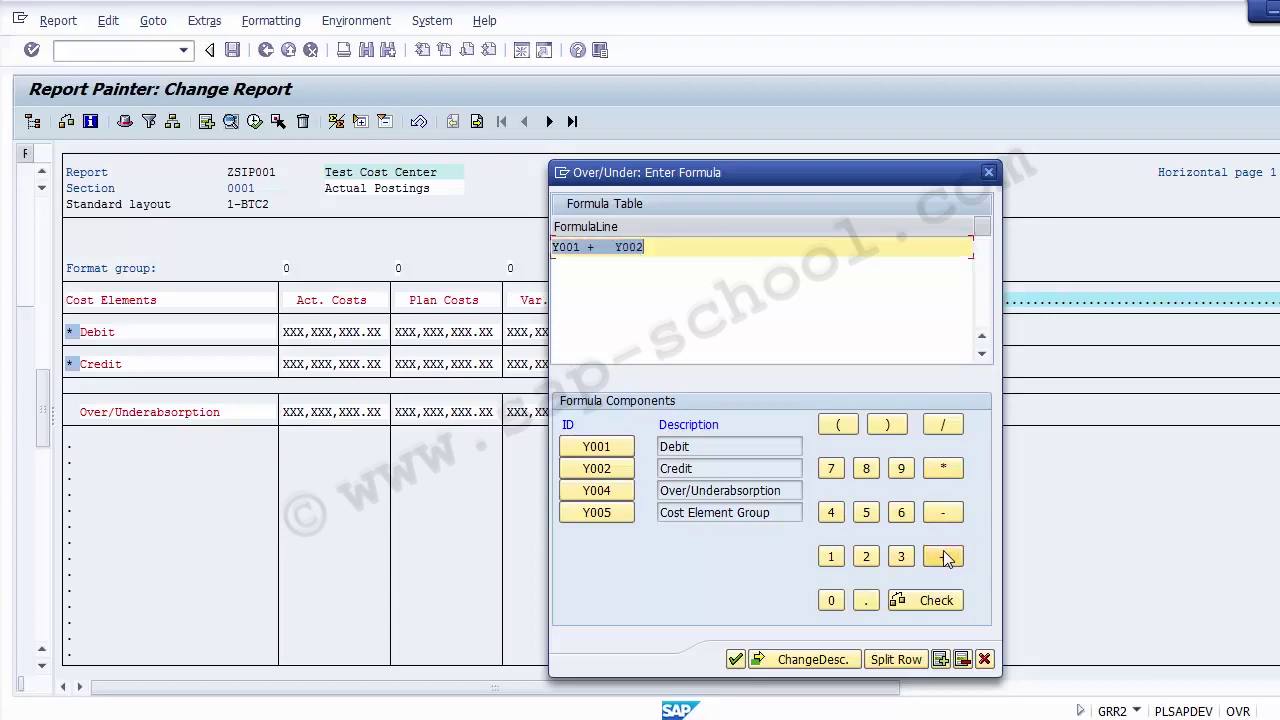
- Clear the formula line, enter the average formula (Y001+Y002)/2 for the row and confirm the formula
{"action": "key", "text": "Delete"}
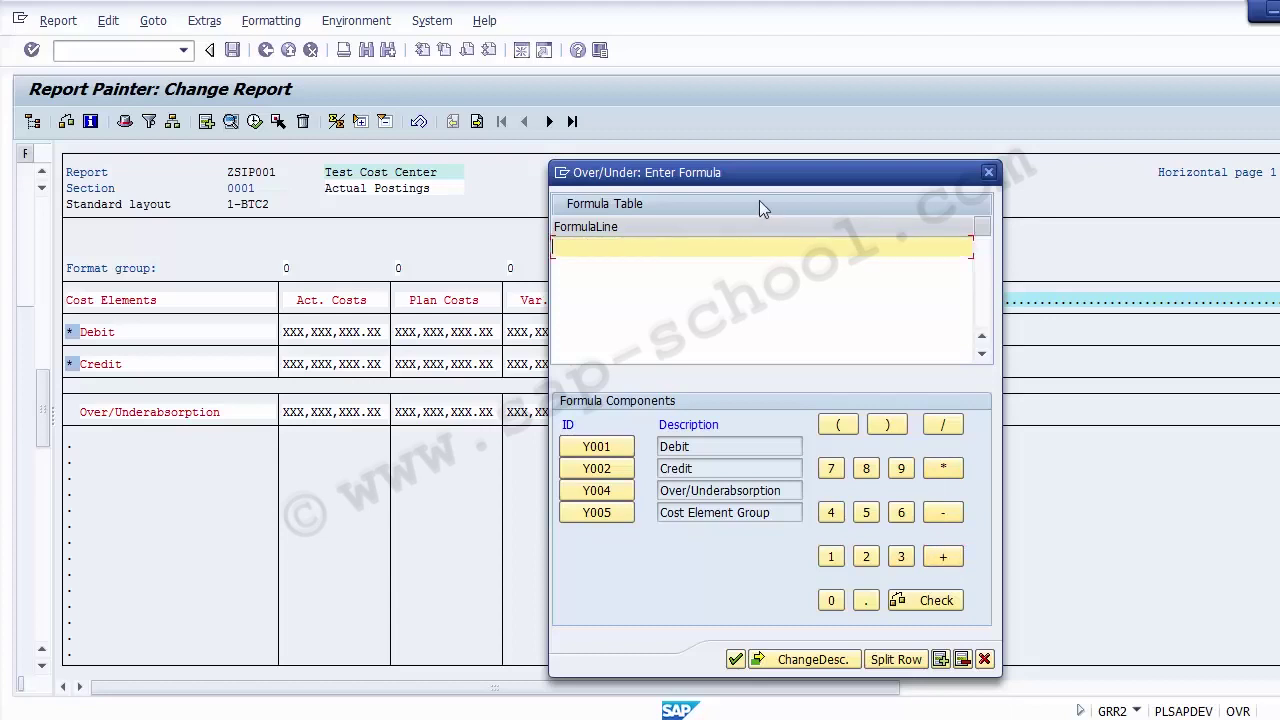
{"action": "left_click", "coordinate": [836, 425]}
{"action": "left_click", "coordinate": [594, 447]}
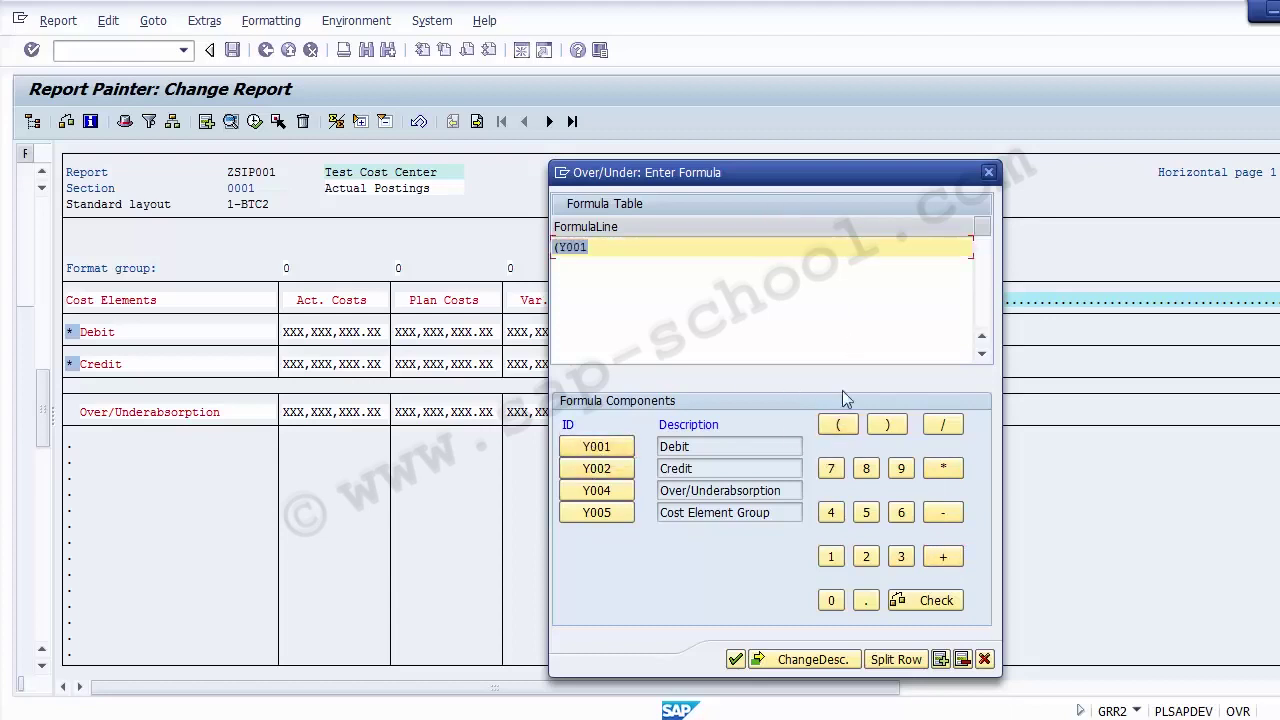
{"action": "left_click", "coordinate": [940, 557]}
{"action": "left_click", "coordinate": [603, 467]}
{"action": "left_click", "coordinate": [889, 424]}
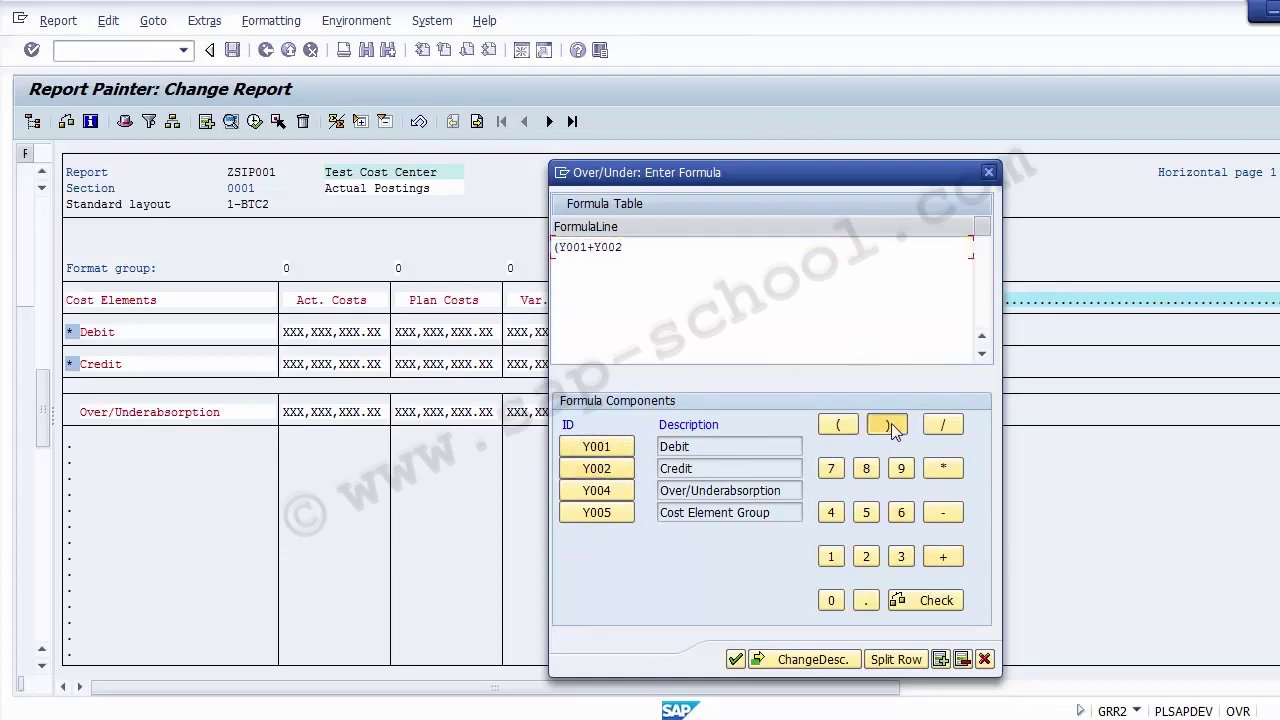
{"action": "left_click", "coordinate": [943, 430]}
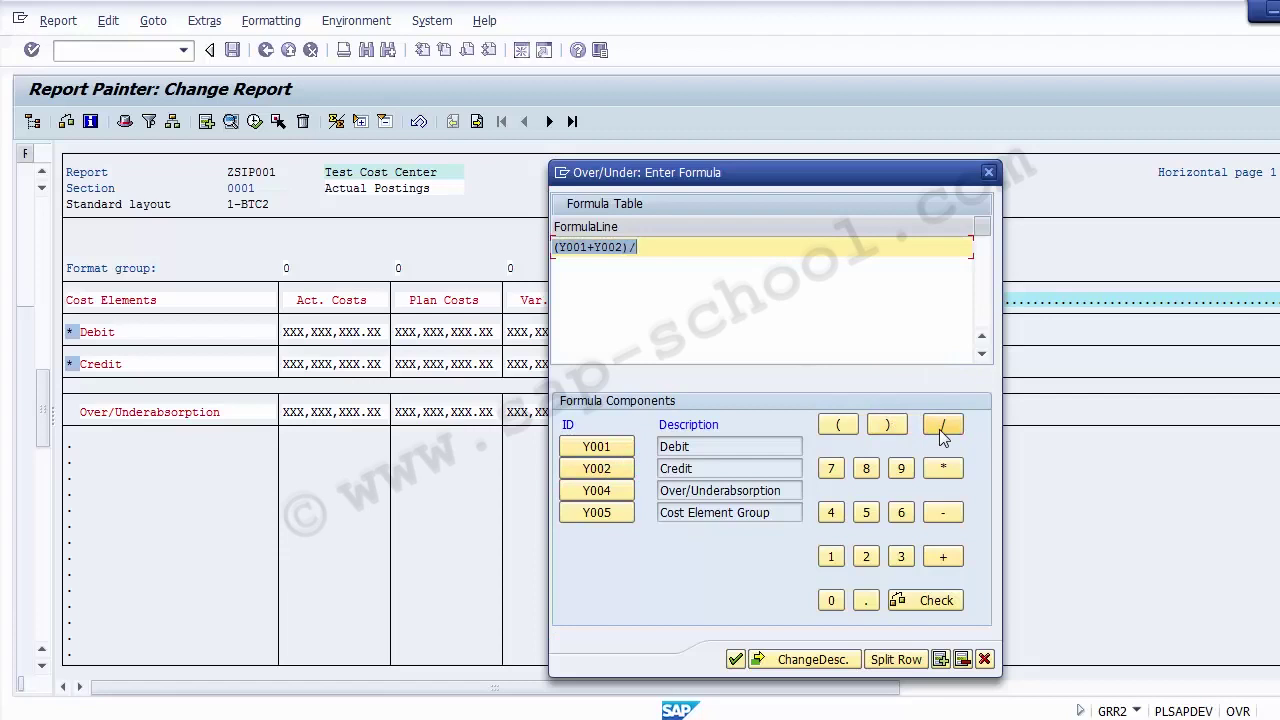
{"action": "left_click", "coordinate": [866, 558]}
{"action": "left_click", "coordinate": [785, 662]}
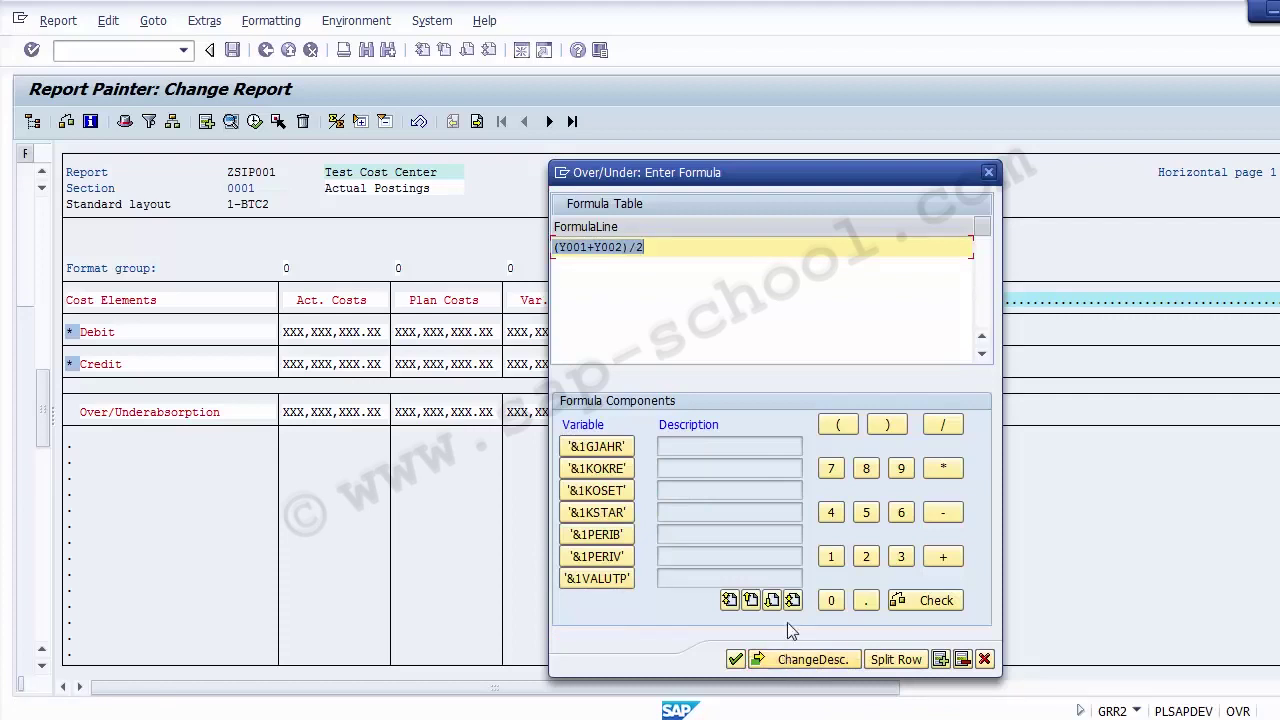
{"action": "left_click", "coordinate": [787, 662]}
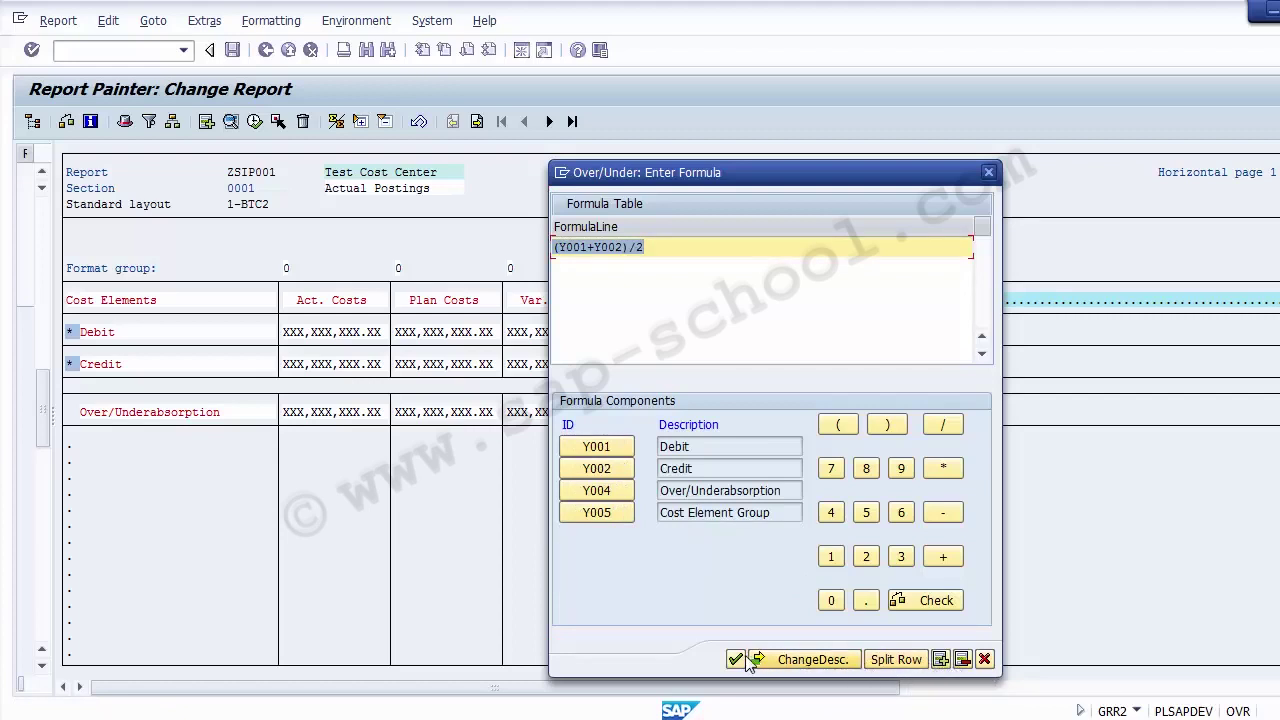
{"action": "left_click", "coordinate": [752, 659]}
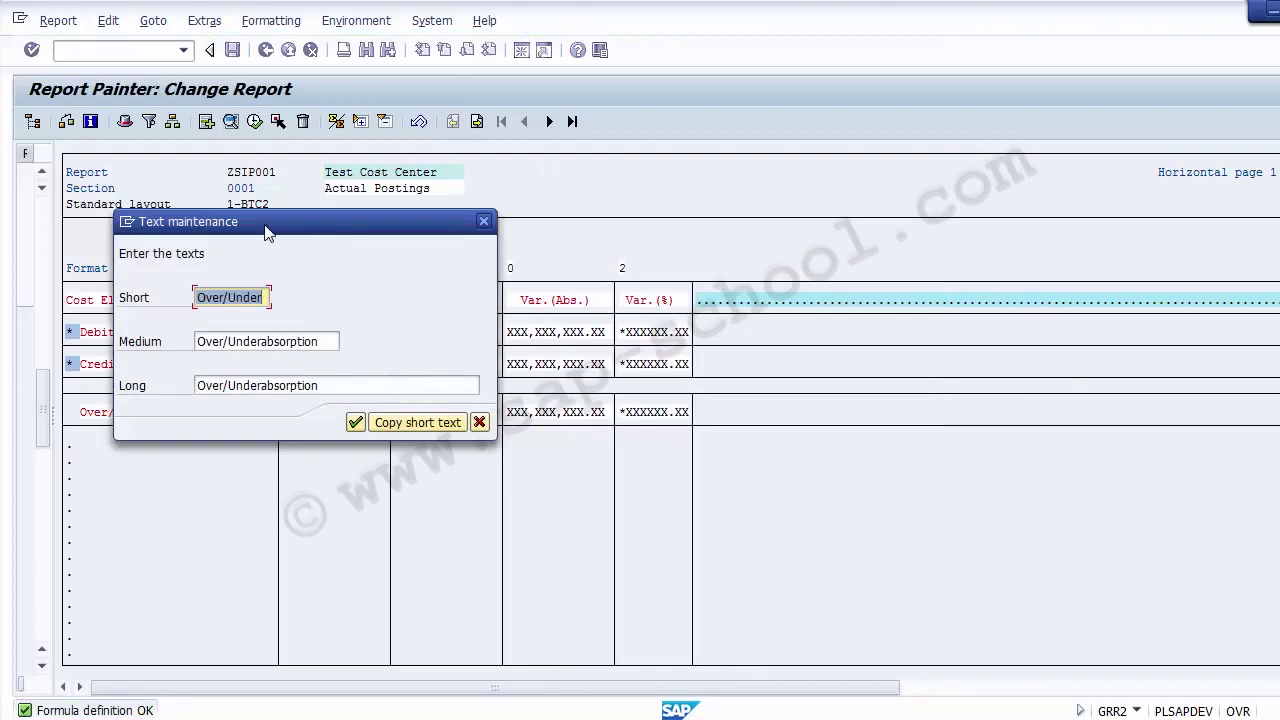
- Set the short, medium and long texts of the formula row to Average and confirm them
{"action": "left_click_drag", "start_coordinate": [267, 232], "coordinate": [557, 364]}
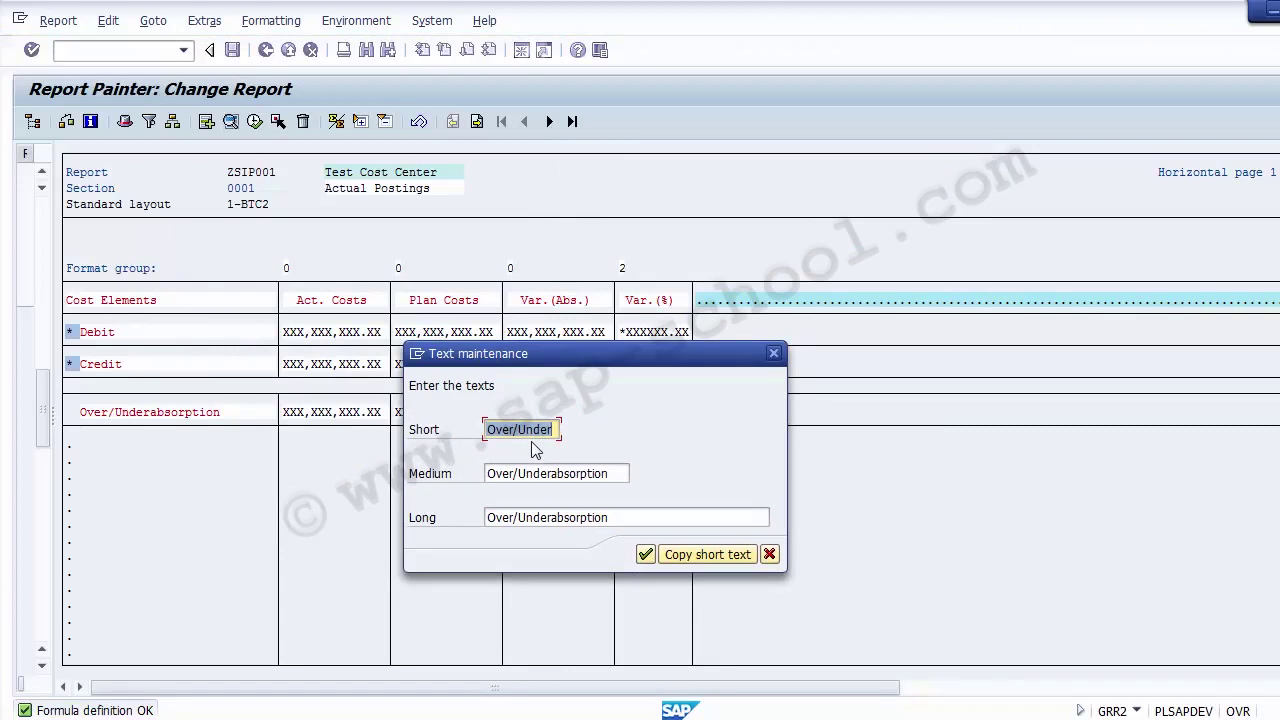
{"action": "type", "text": "Average"}
{"action": "key", "text": "shift+Home"}
{"action": "key", "text": "ctrl+c"}
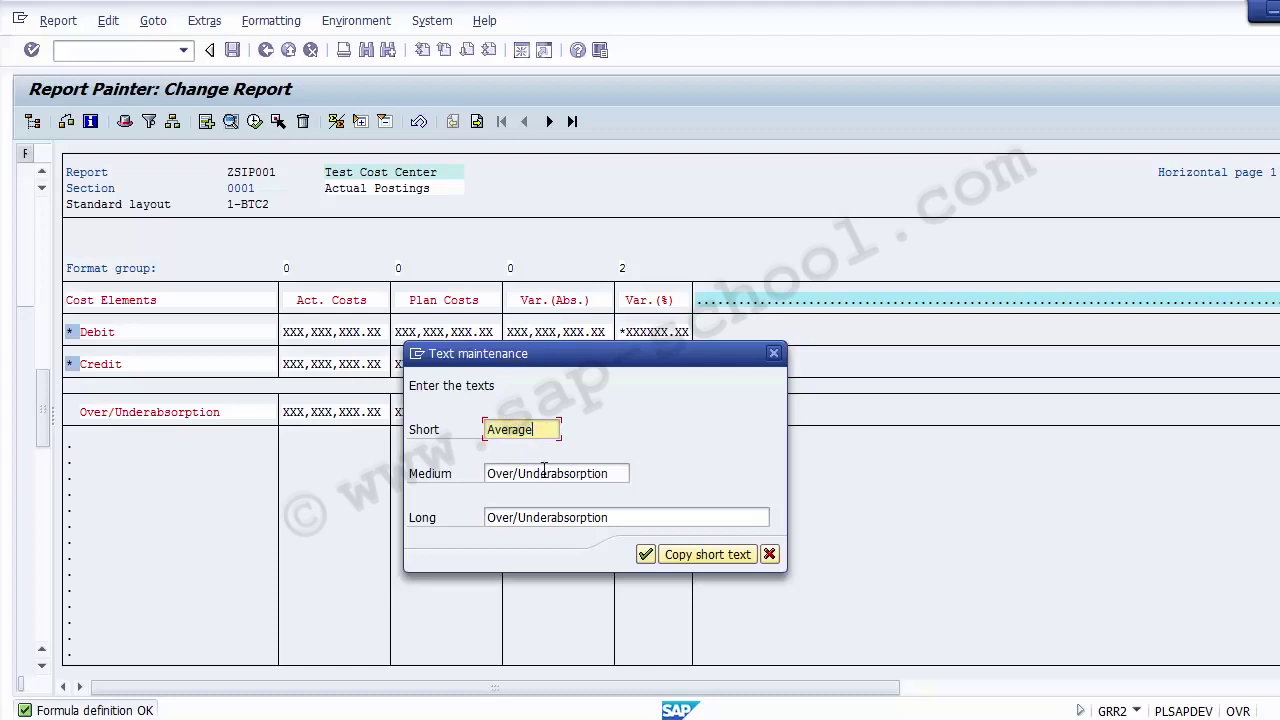
{"action": "left_click", "coordinate": [544, 470]}
{"action": "key", "text": "End"}
{"action": "key", "text": "shift+Home"}
{"action": "key", "text": "ctrl+v"}
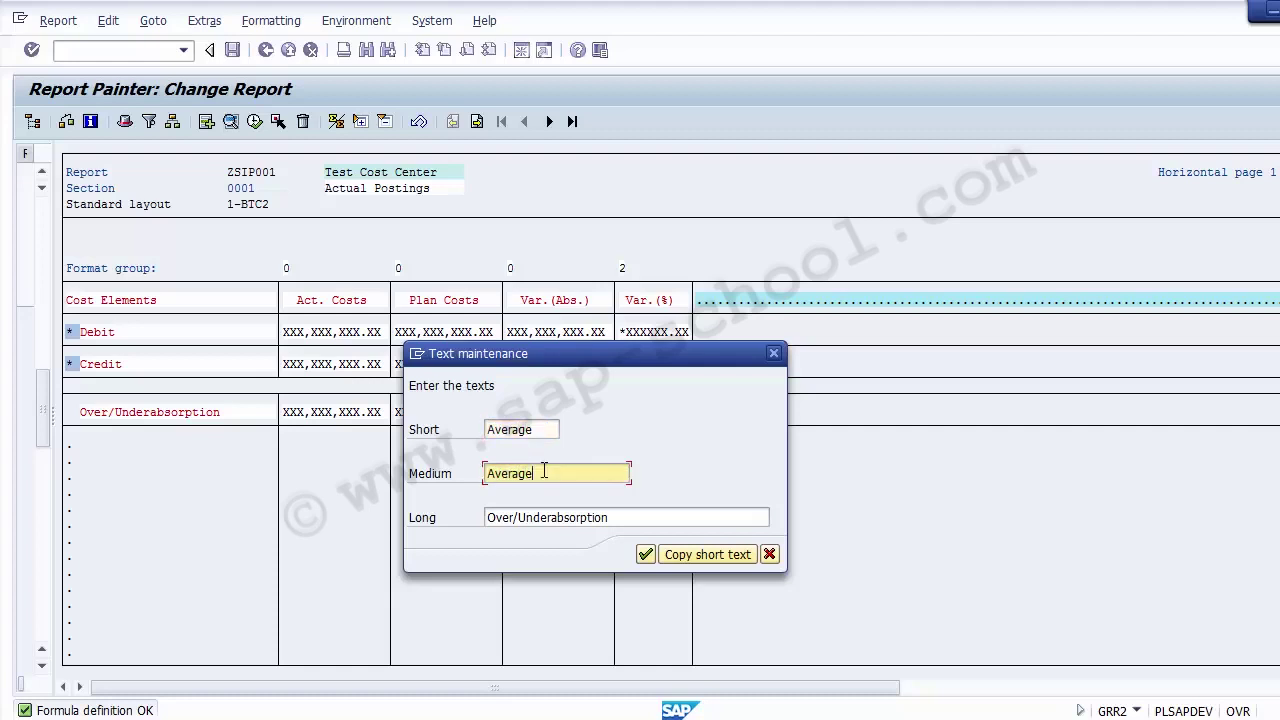
{"action": "left_click", "coordinate": [553, 517]}
{"action": "key", "text": "End"}
{"action": "key", "text": "shift+Home"}
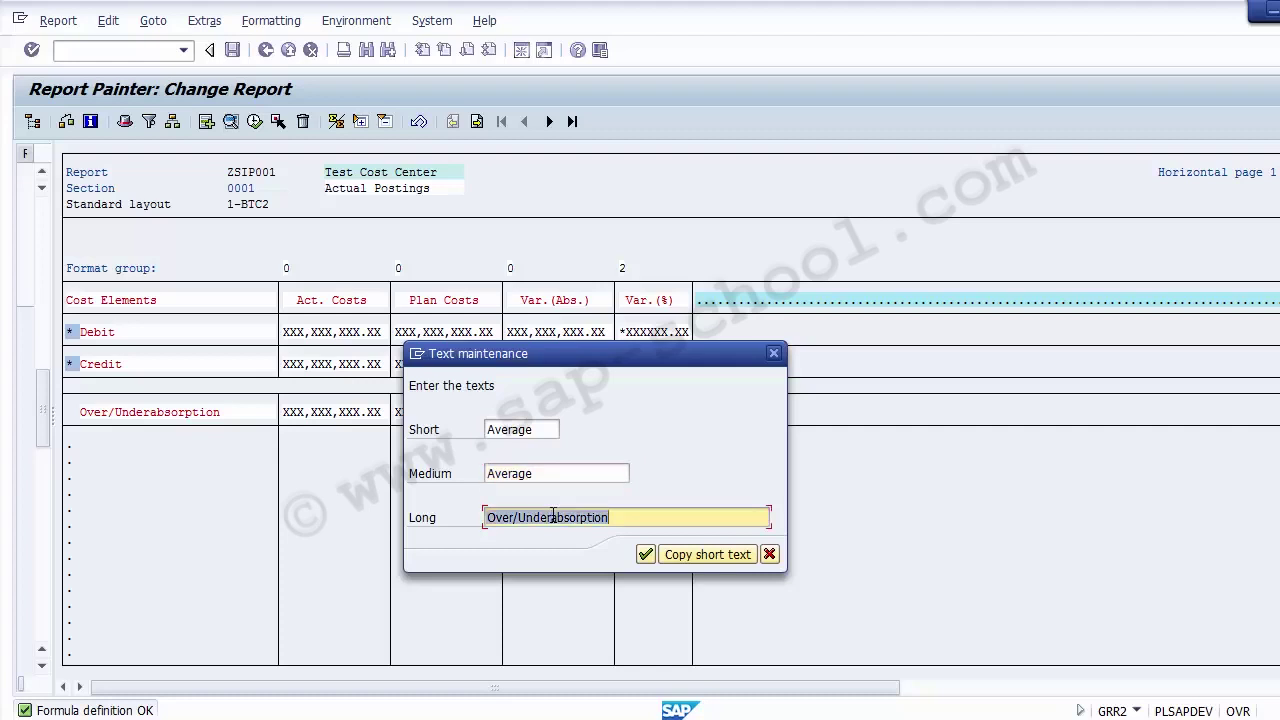
{"action": "key", "text": "ctrl+v"}
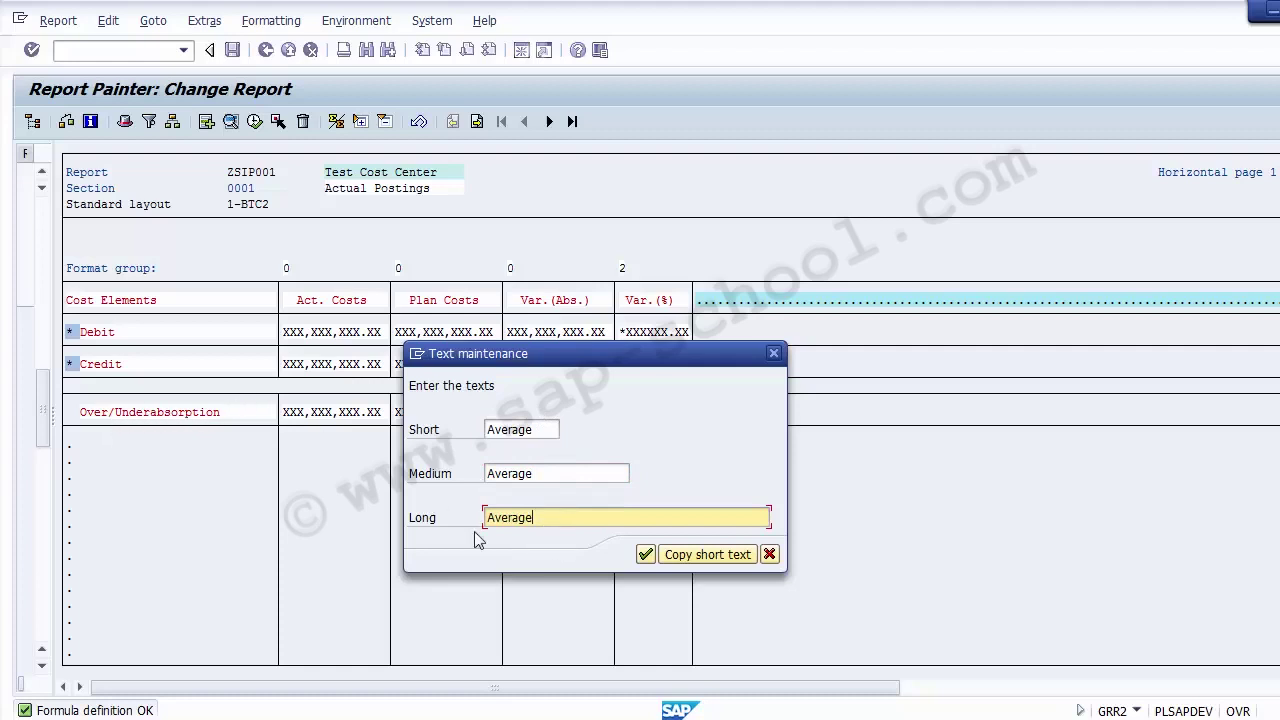
{"action": "left_click", "coordinate": [645, 555]}
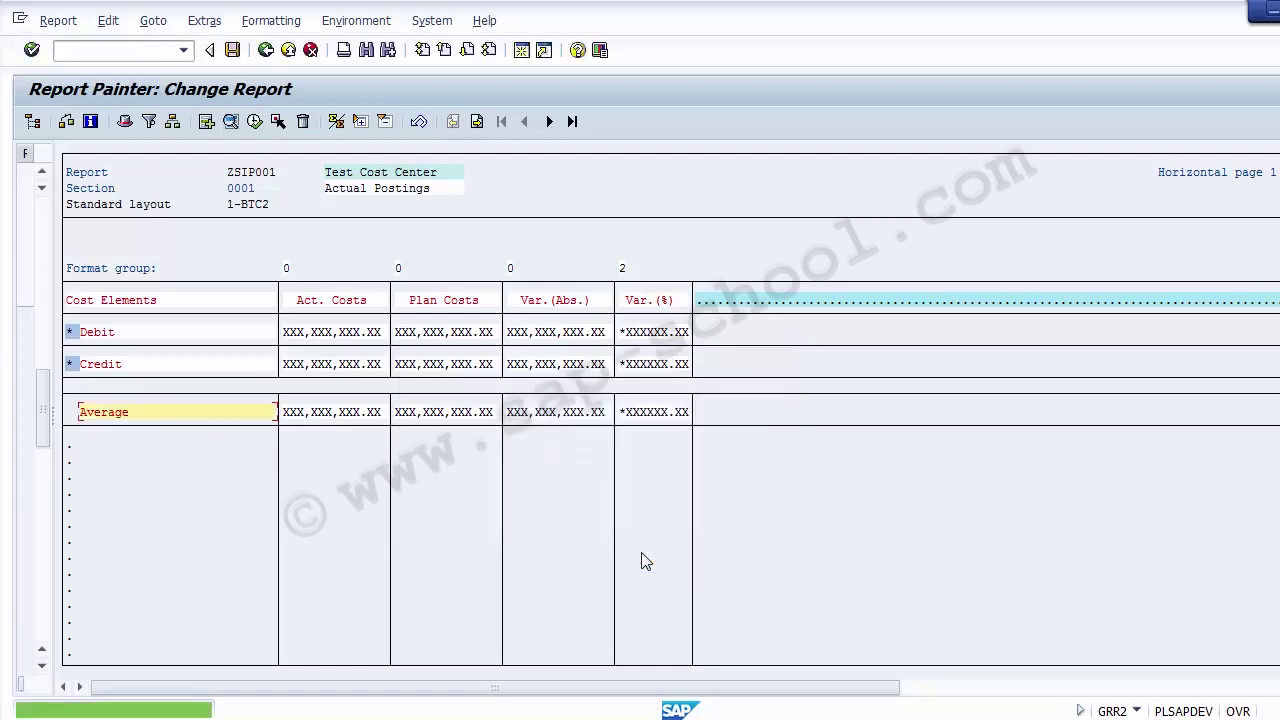
{"action": "left_click_drag", "start_coordinate": [129, 412], "coordinate": [80, 412]}
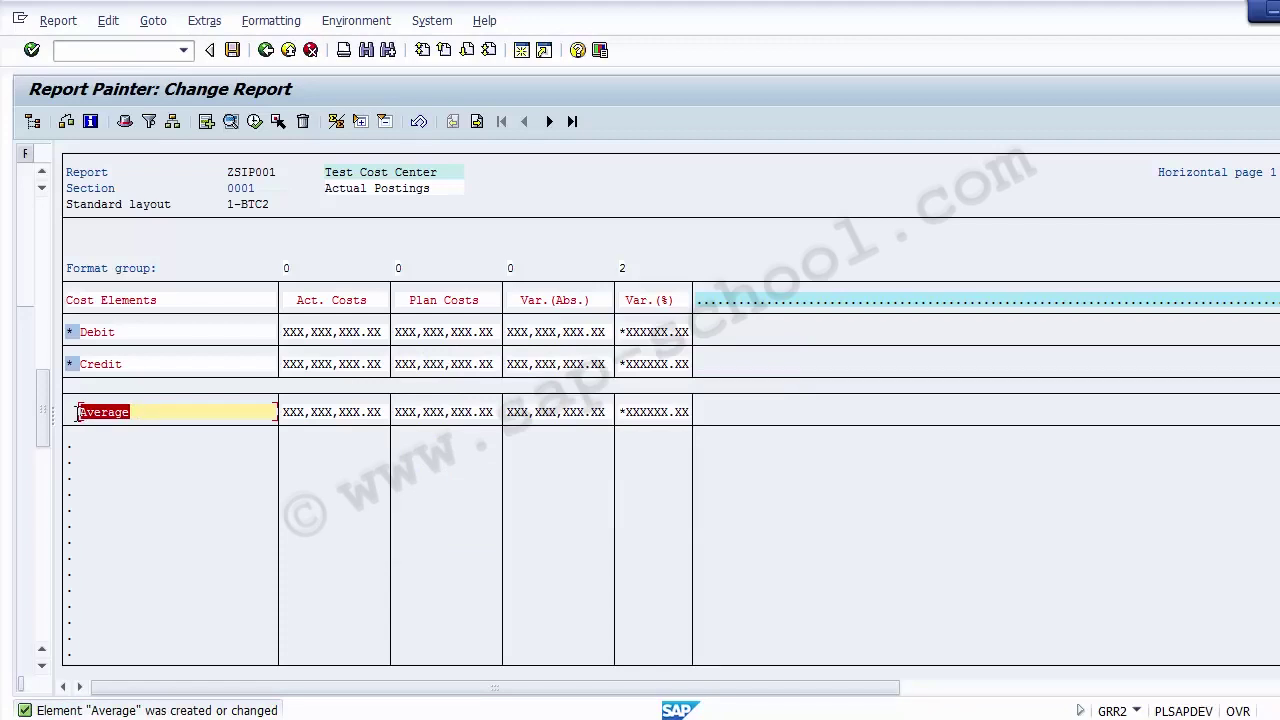
- Open the definition of the Act. Costs column and review the available basic key figures, keeping Costs
{"action": "left_click", "coordinate": [330, 304]}
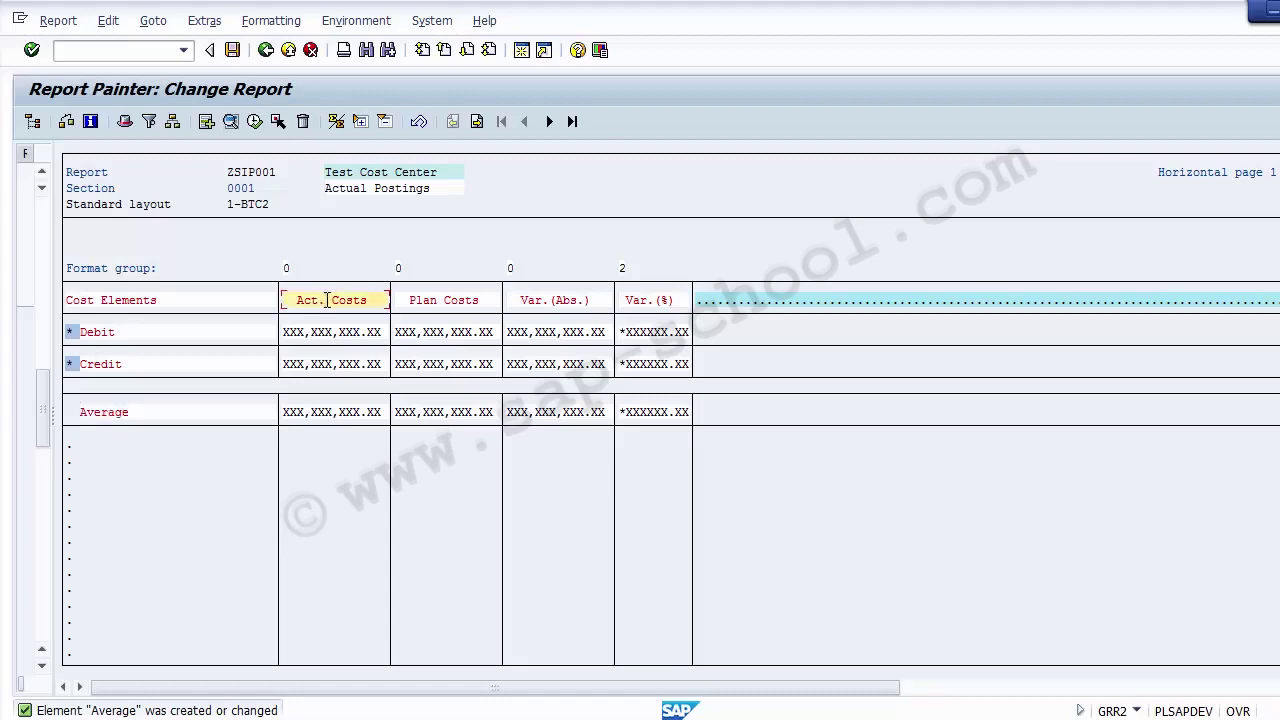
{"action": "double_click", "coordinate": [327, 300]}
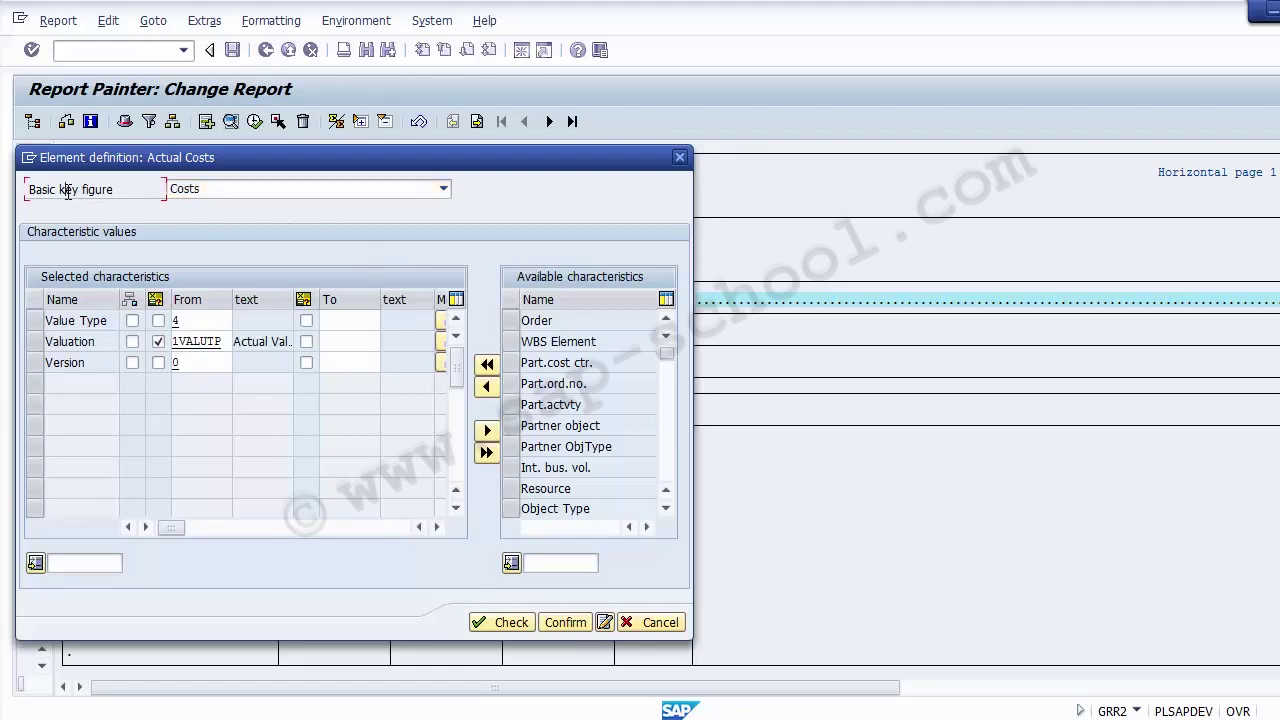
{"action": "left_click", "coordinate": [219, 190]}
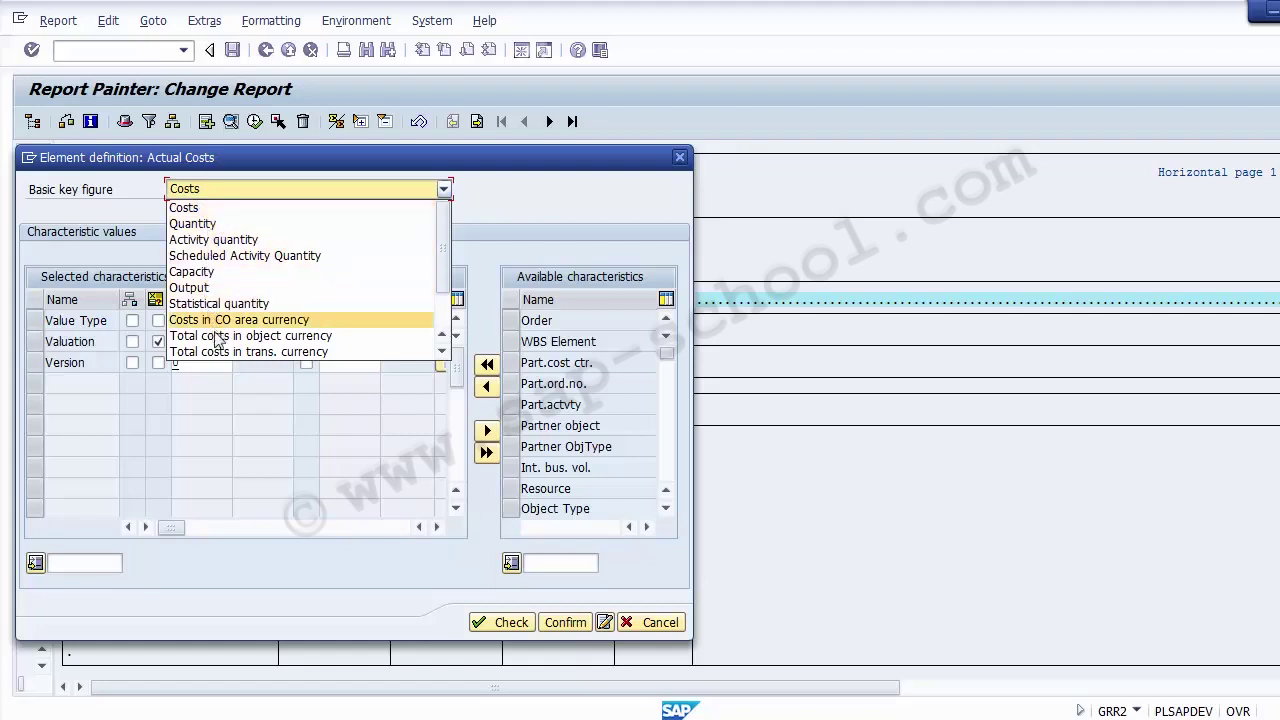
{"action": "left_click_drag", "start_coordinate": [446, 283], "coordinate": [446, 360]}
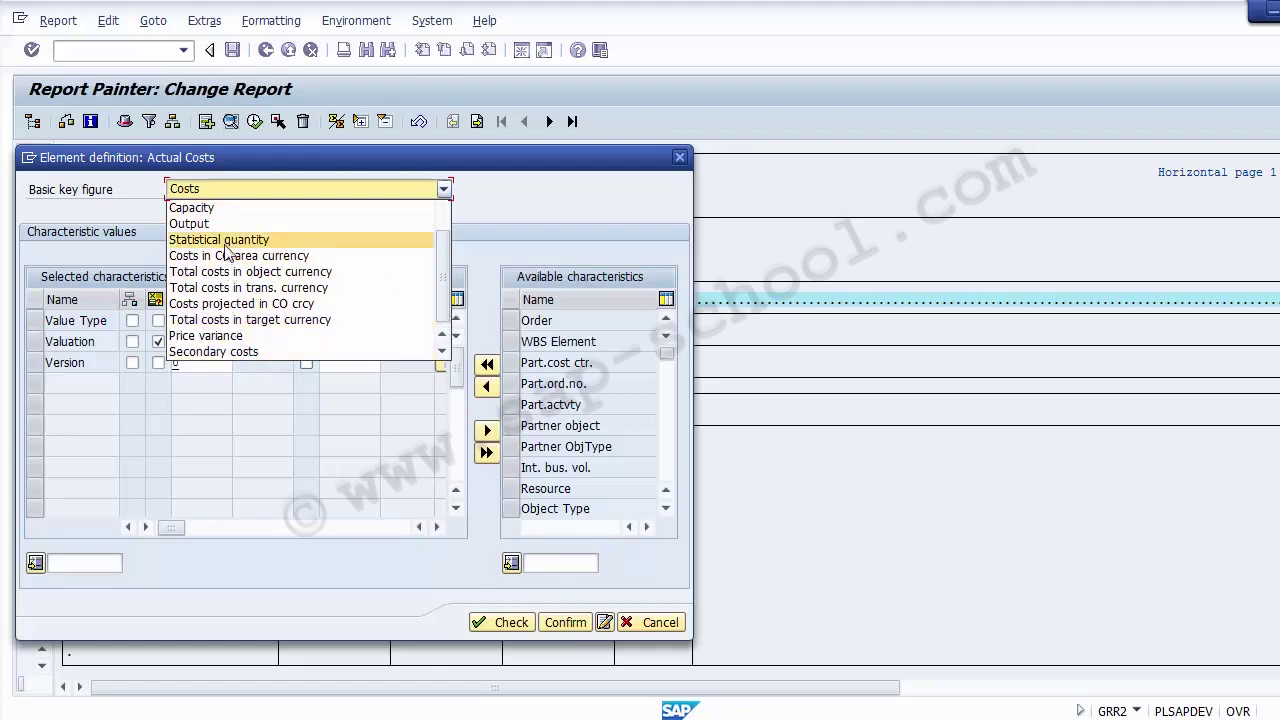
{"action": "left_click_drag", "start_coordinate": [445, 295], "coordinate": [443, 217]}
{"action": "left_click", "coordinate": [329, 208]}
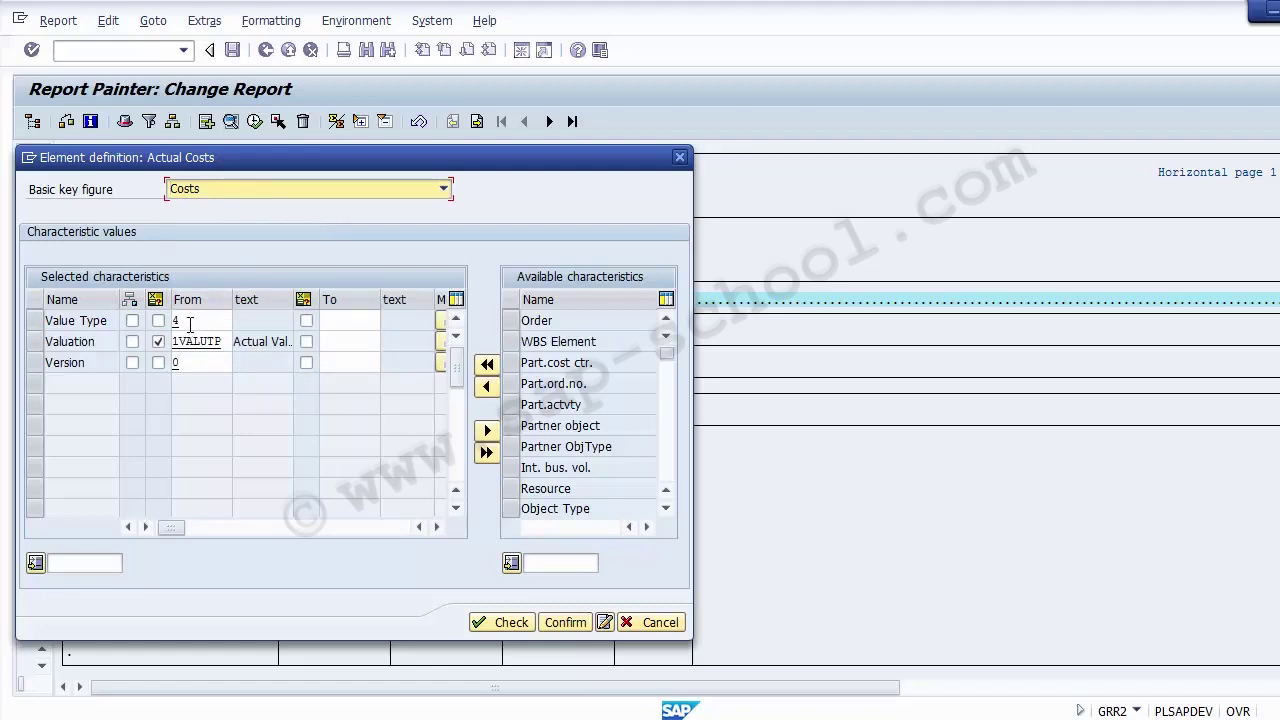
- Look up the possible entries for the Value Type characteristic, checking Plan and Actual, and close the list without changing the value
{"action": "left_click", "coordinate": [197, 321]}
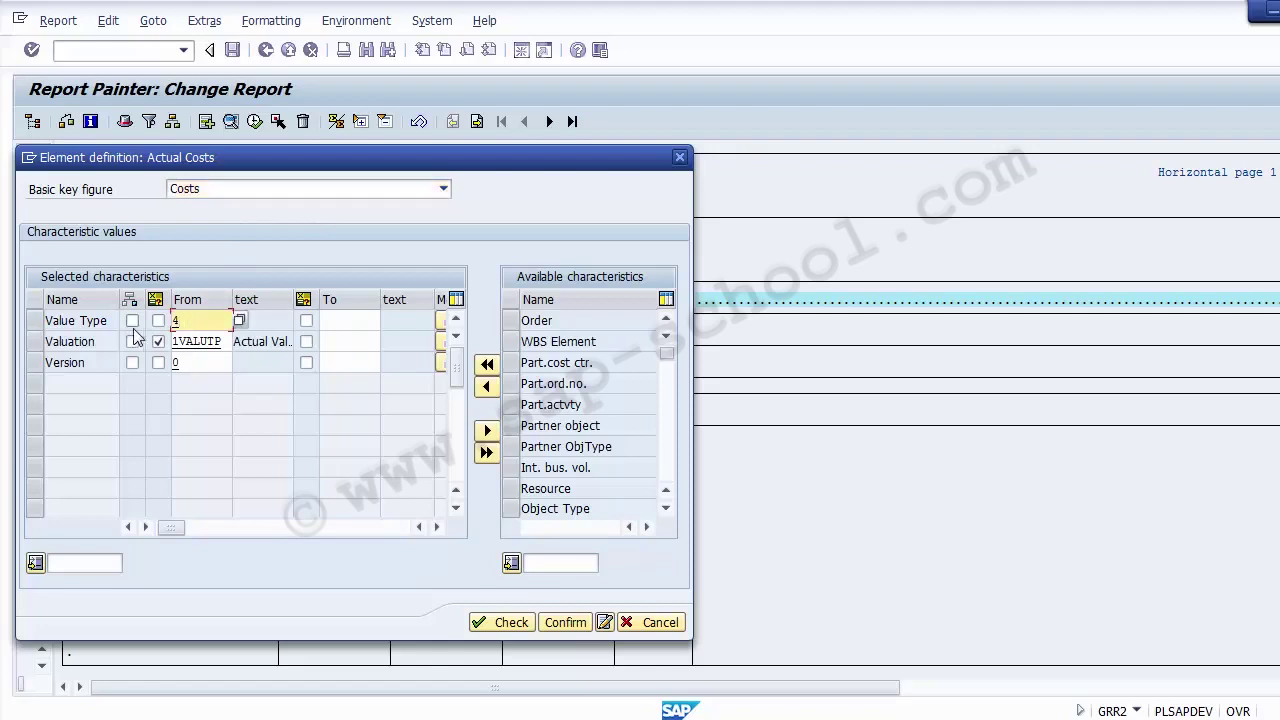
{"action": "left_click_drag", "start_coordinate": [110, 320], "coordinate": [42, 320]}
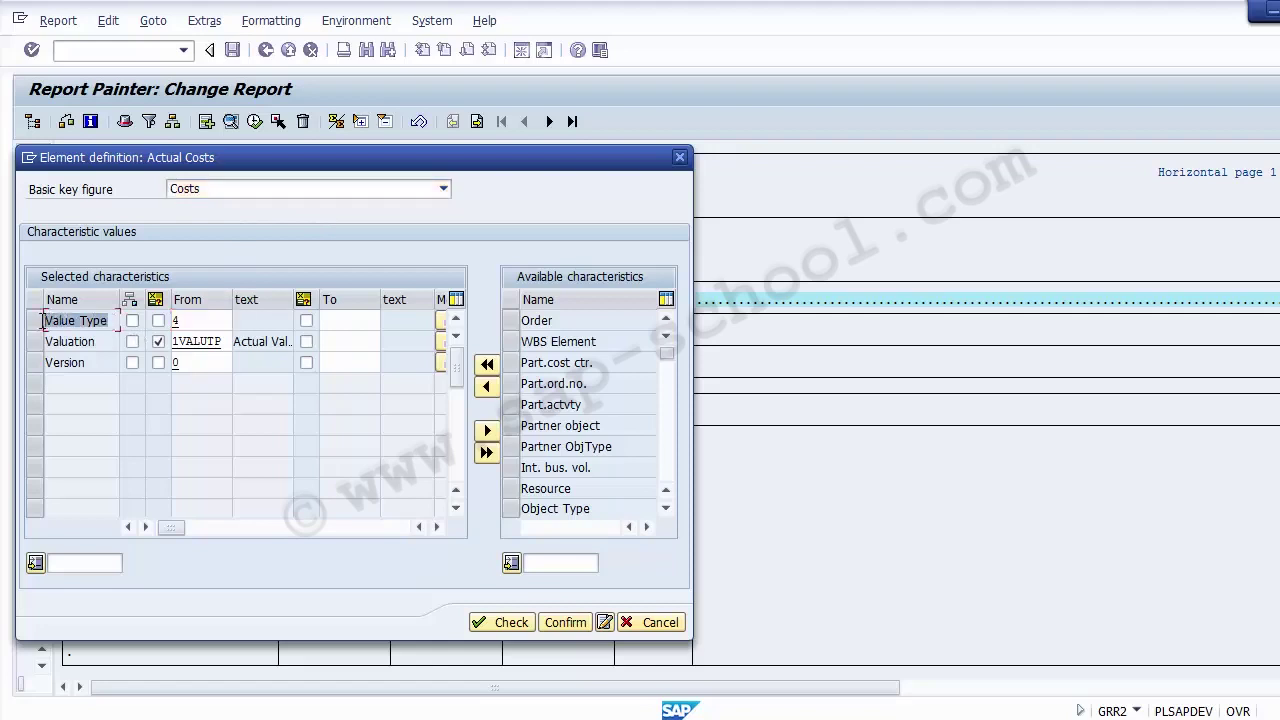
{"action": "left_click", "coordinate": [210, 320]}
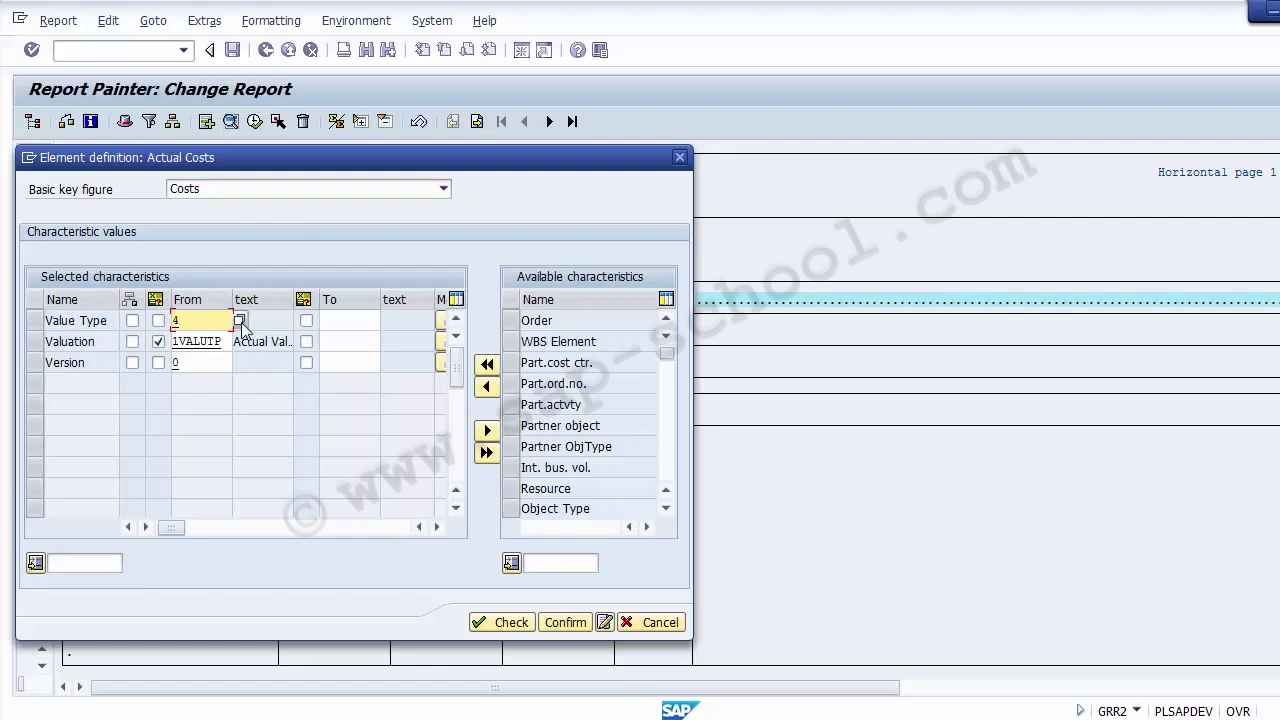
{"action": "key", "text": "Return"}
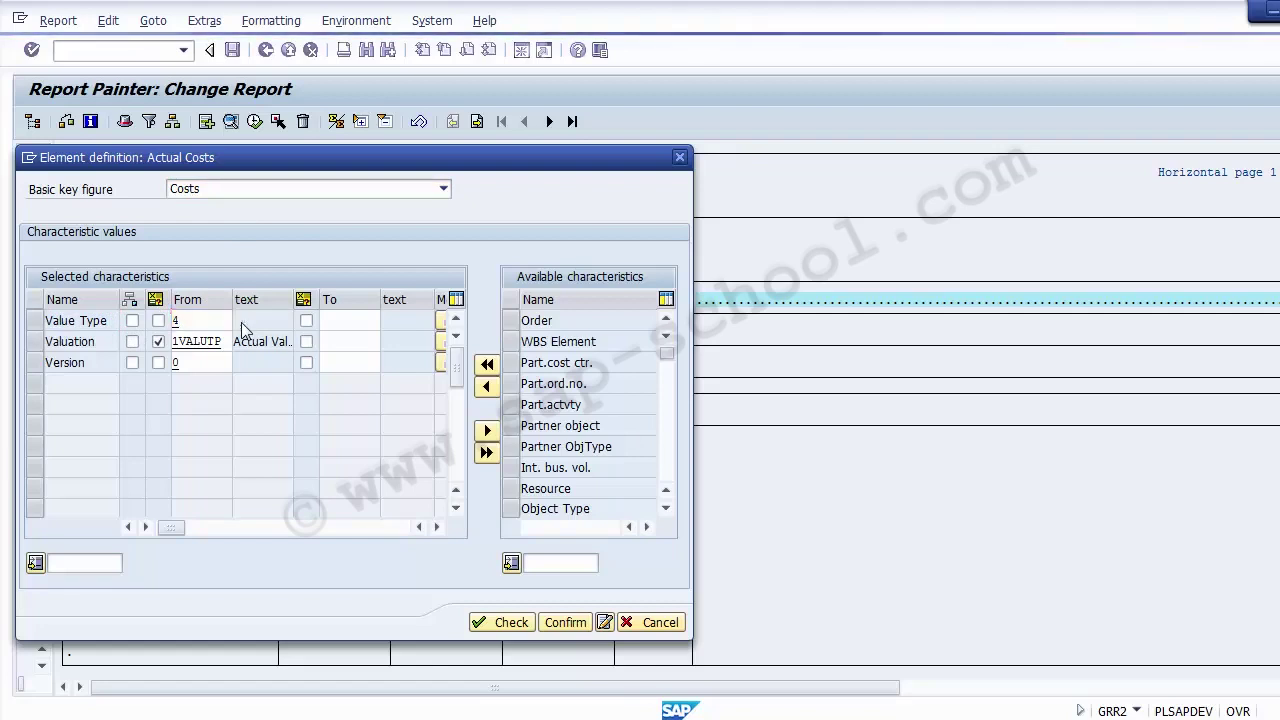
{"action": "key", "text": "F4"}
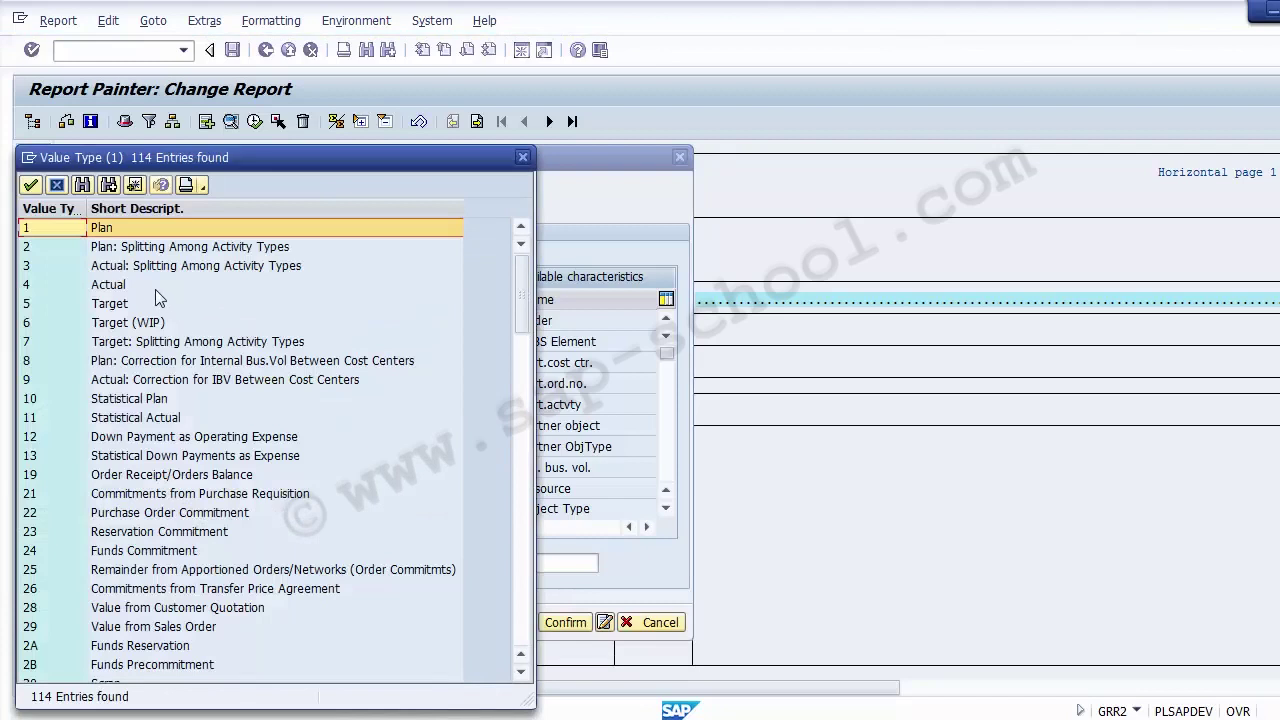
{"action": "left_click", "coordinate": [154, 288]}
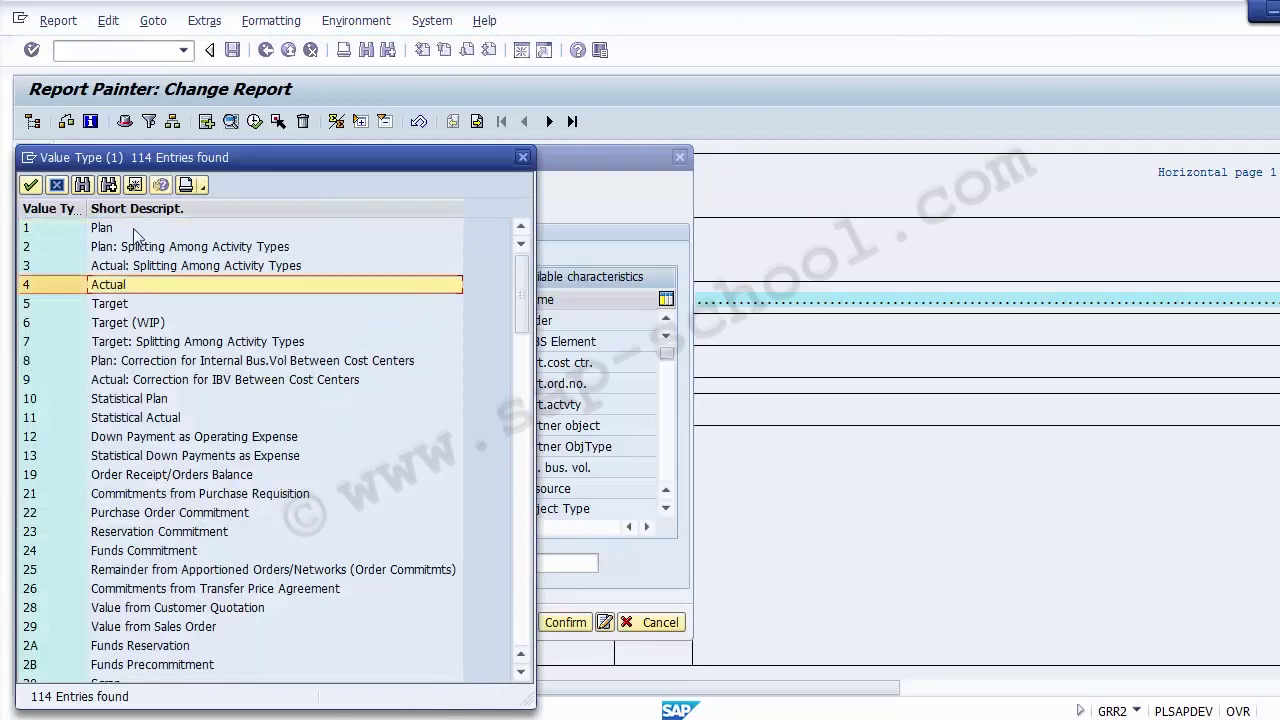
{"action": "left_click", "coordinate": [127, 231]}
{"action": "left_click", "coordinate": [149, 284]}
{"action": "left_click", "coordinate": [523, 157]}
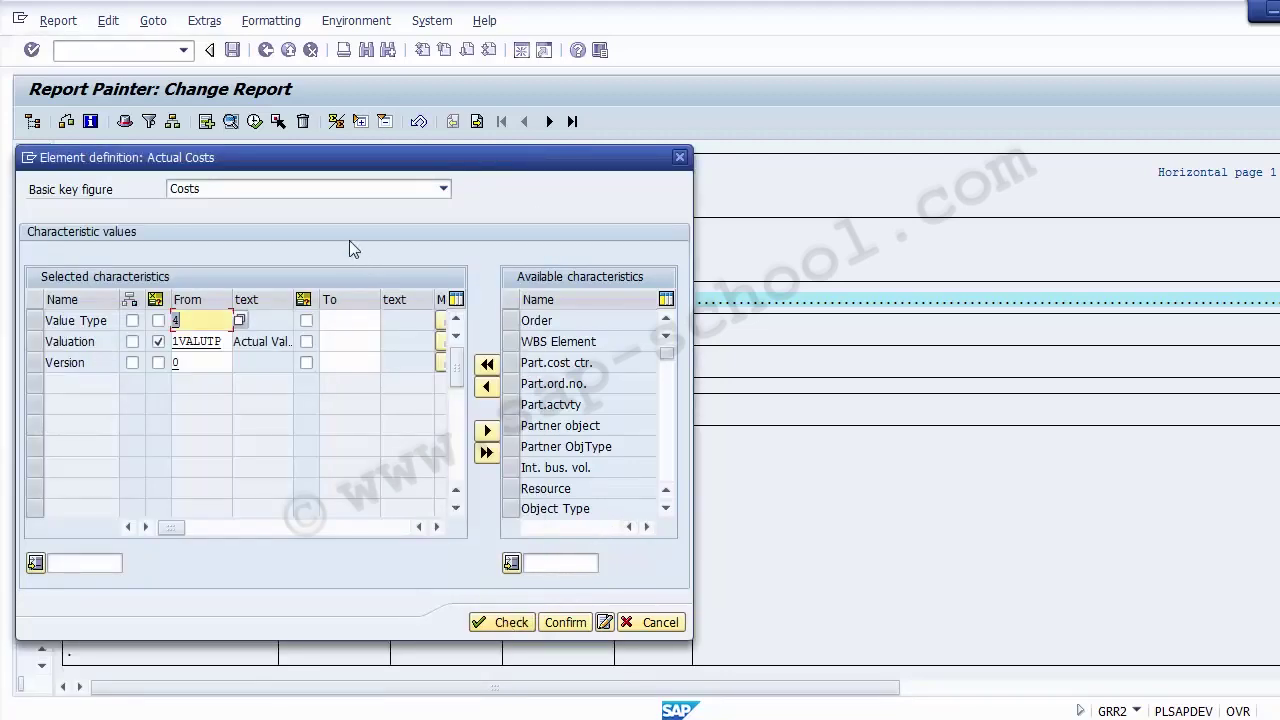
- Add the Document Number characteristic to the column's selected characteristics and look up possible entries for its From value
{"action": "left_click_drag", "start_coordinate": [331, 165], "coordinate": [473, 336]}
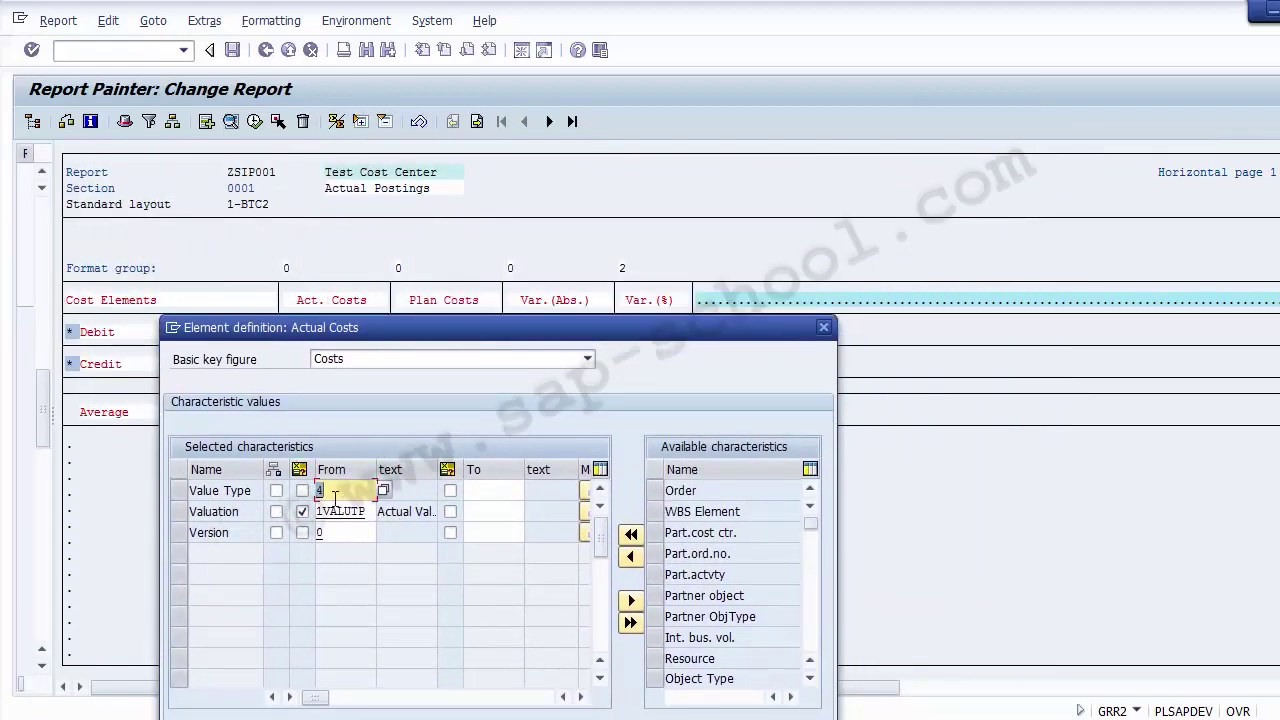
{"action": "left_click_drag", "start_coordinate": [425, 326], "coordinate": [427, 389]}
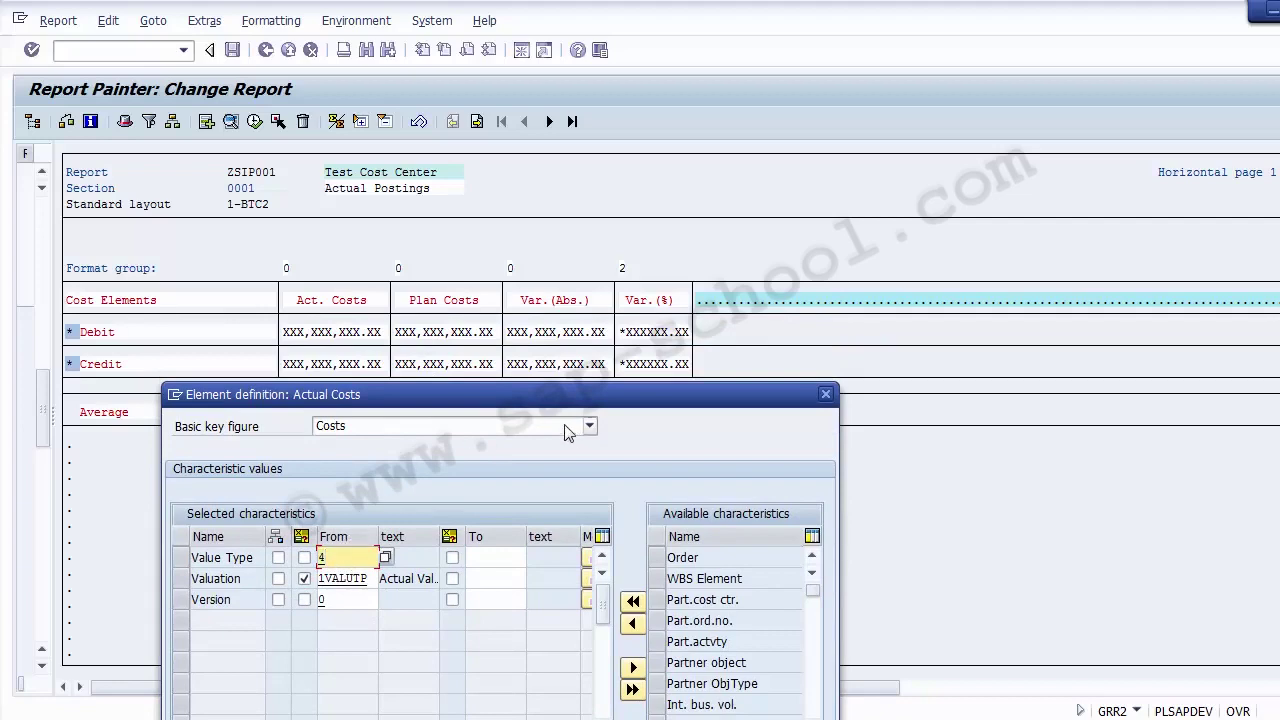
{"action": "left_click_drag", "start_coordinate": [541, 394], "coordinate": [587, 187]}
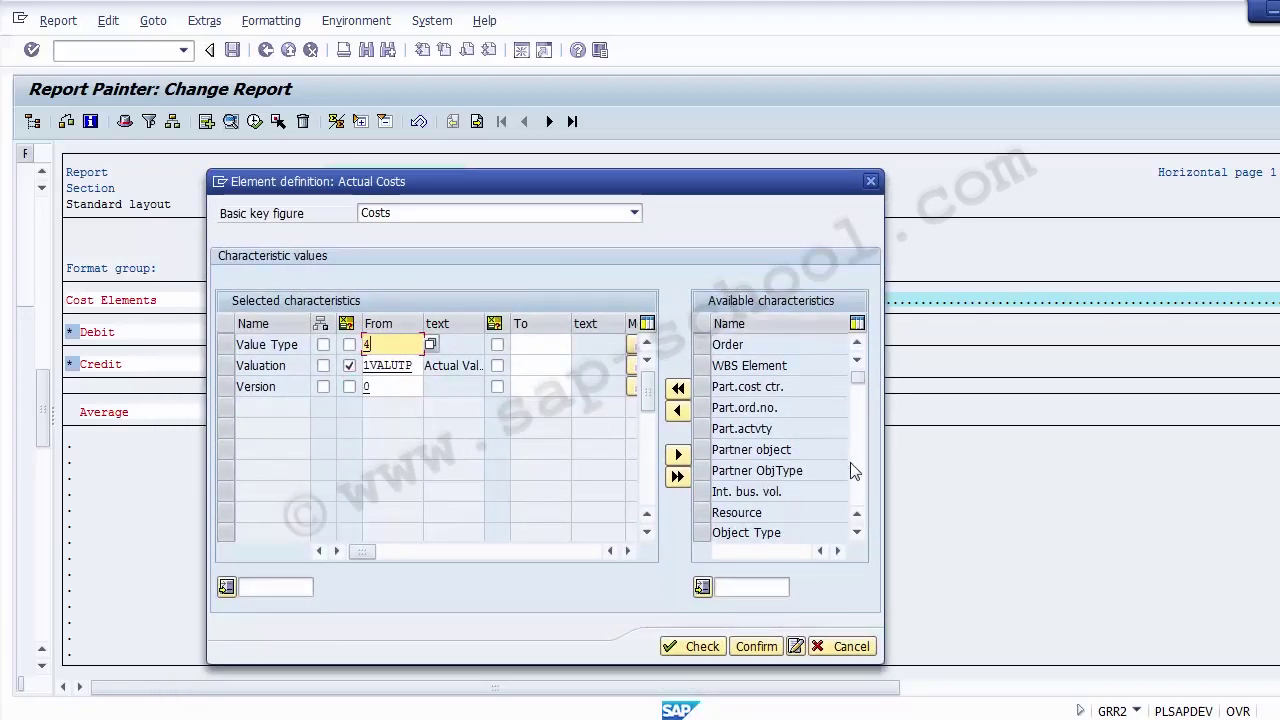
{"action": "left_click", "coordinate": [858, 533]}
{"action": "left_click", "coordinate": [858, 533]}
{"action": "left_click", "coordinate": [858, 533]}
{"action": "left_click", "coordinate": [858, 533]}
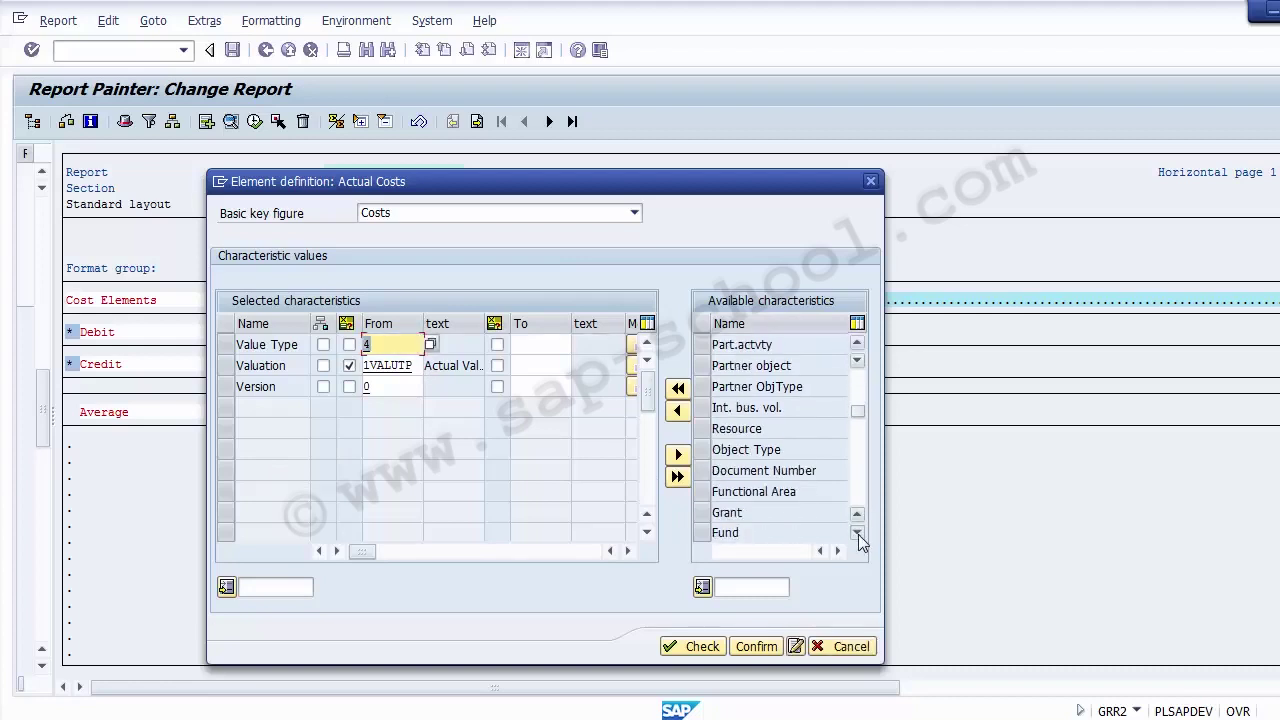
{"action": "left_click", "coordinate": [858, 533]}
{"action": "left_click", "coordinate": [716, 450]}
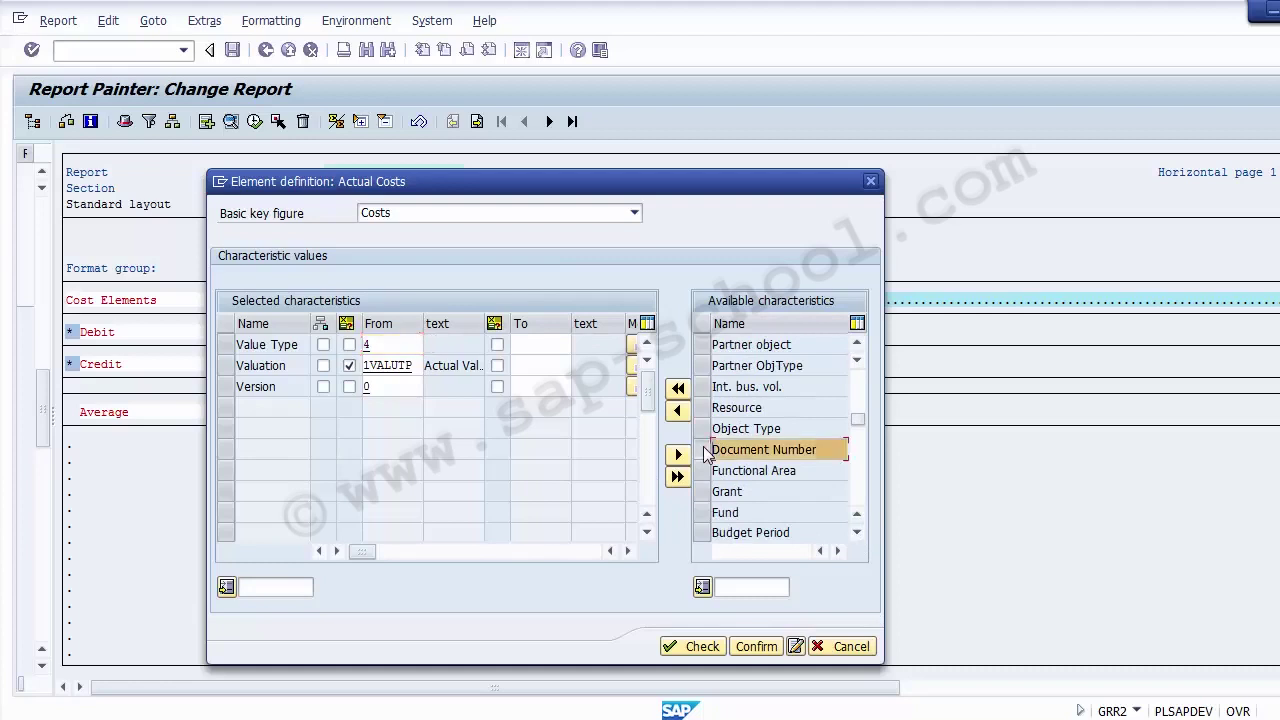
{"action": "left_click", "coordinate": [678, 411]}
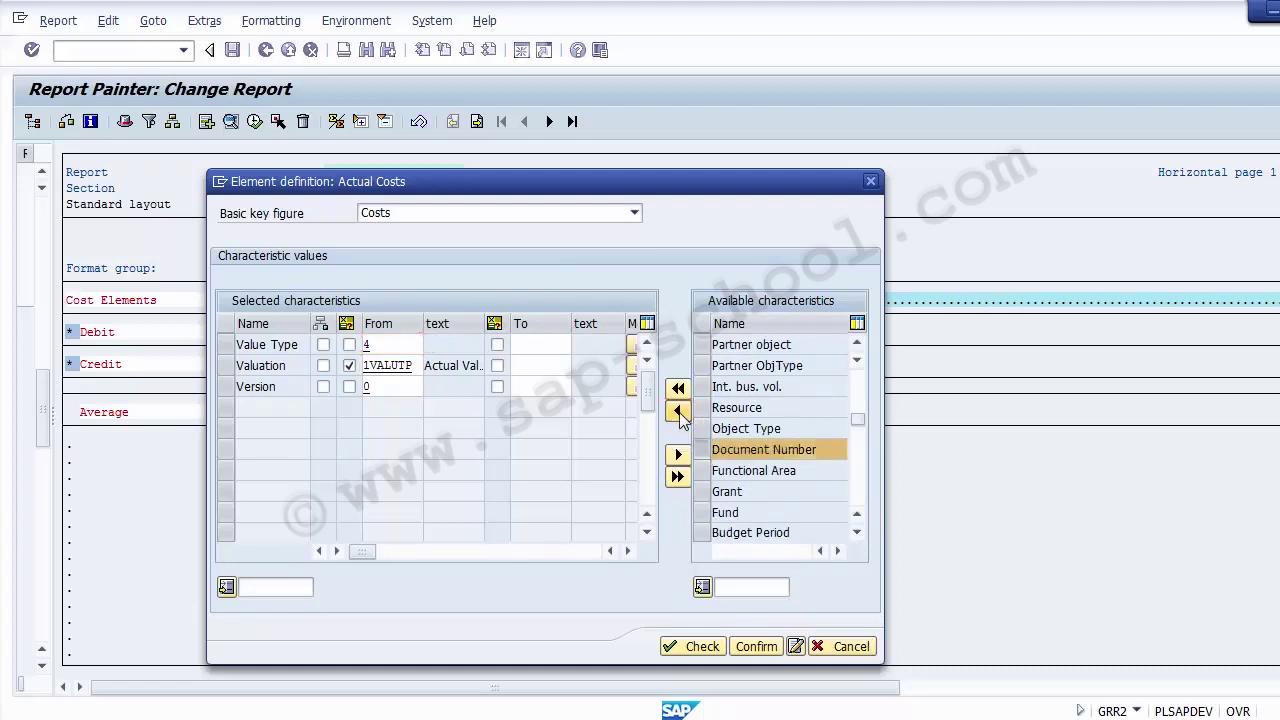
{"action": "left_click", "coordinate": [387, 408]}
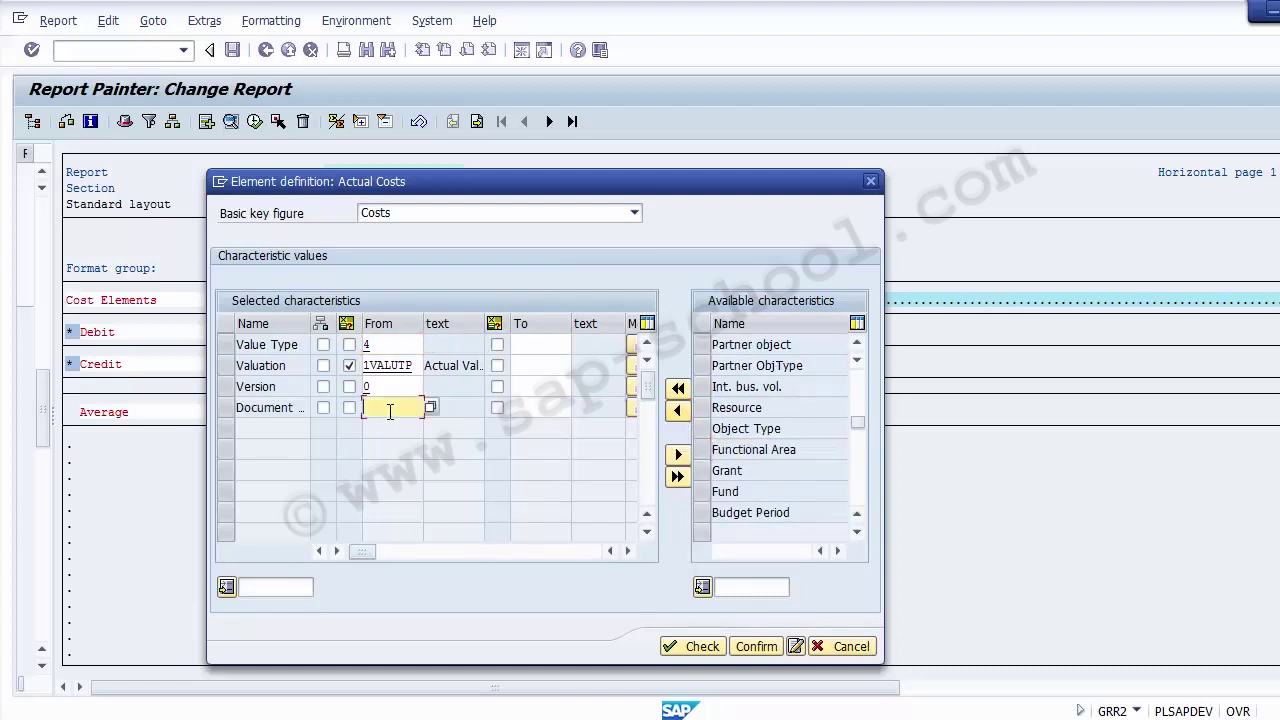
{"action": "left_click", "coordinate": [430, 408]}
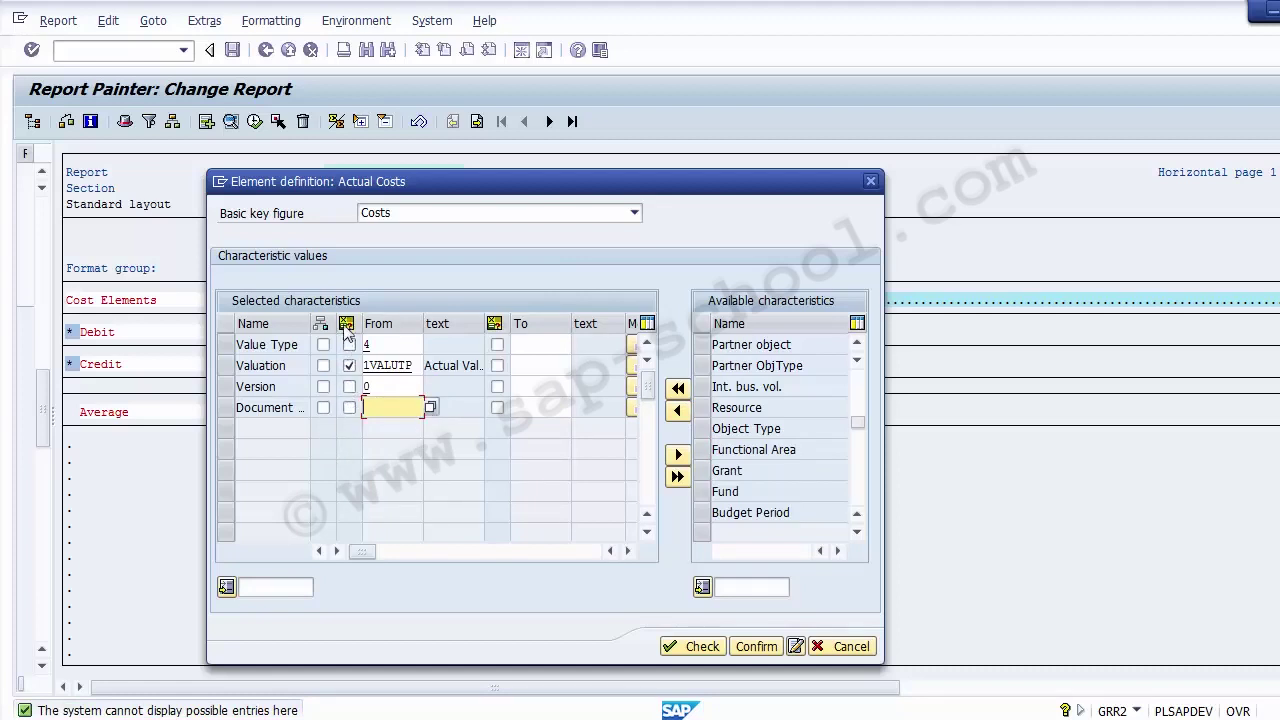
- Mark the Document Number From value as a variable, look for a variable, and try to check and confirm the definition
{"action": "left_click", "coordinate": [349, 408]}
{"action": "left_click", "coordinate": [375, 408]}
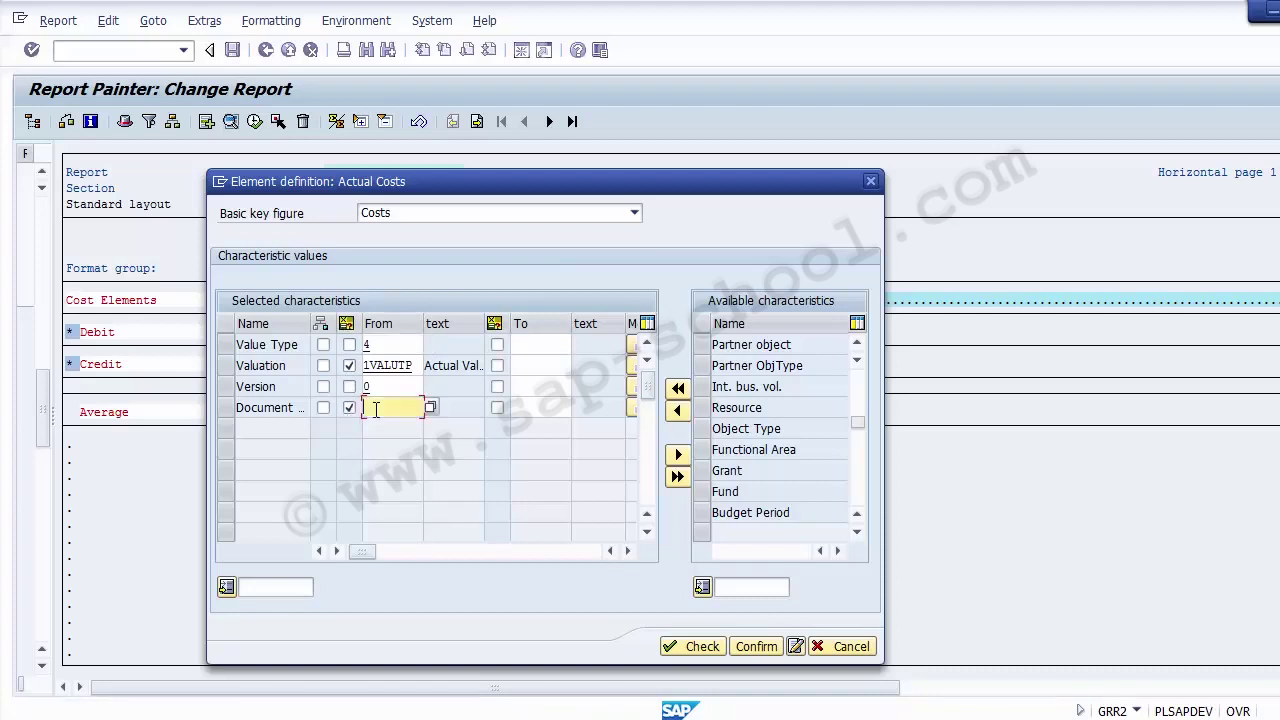
{"action": "left_click", "coordinate": [430, 408]}
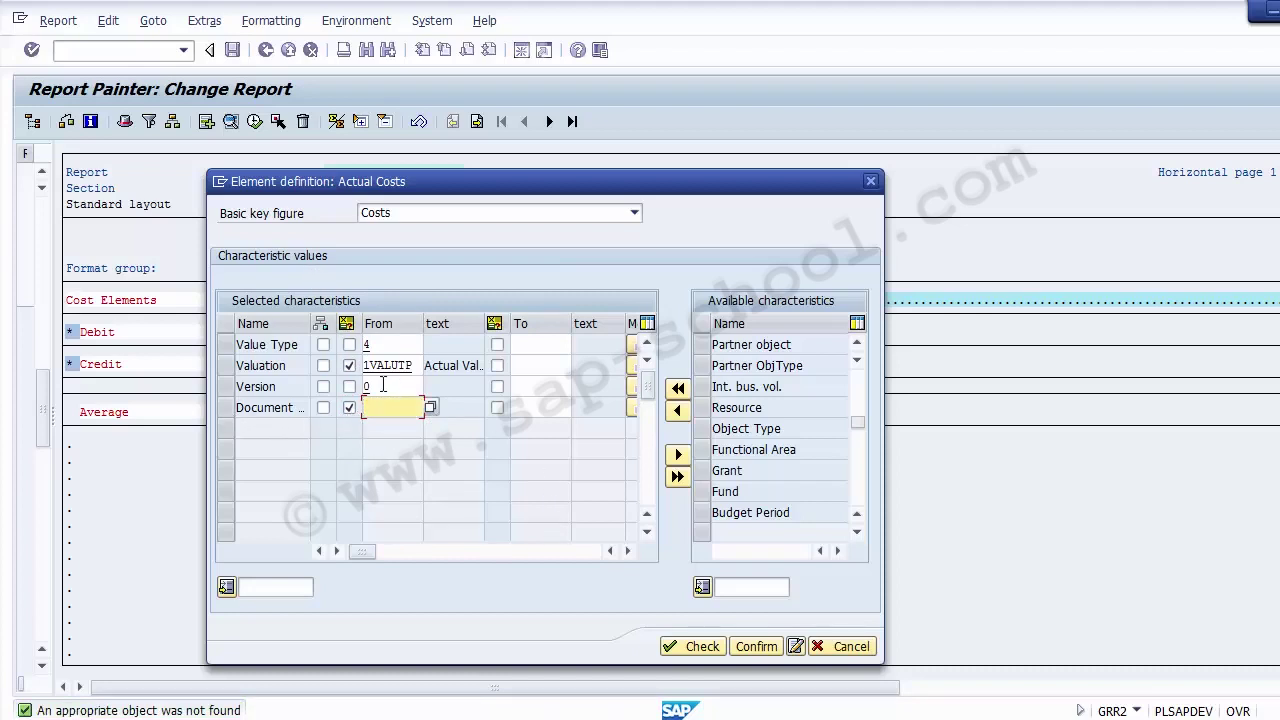
{"action": "left_click", "coordinate": [696, 646]}
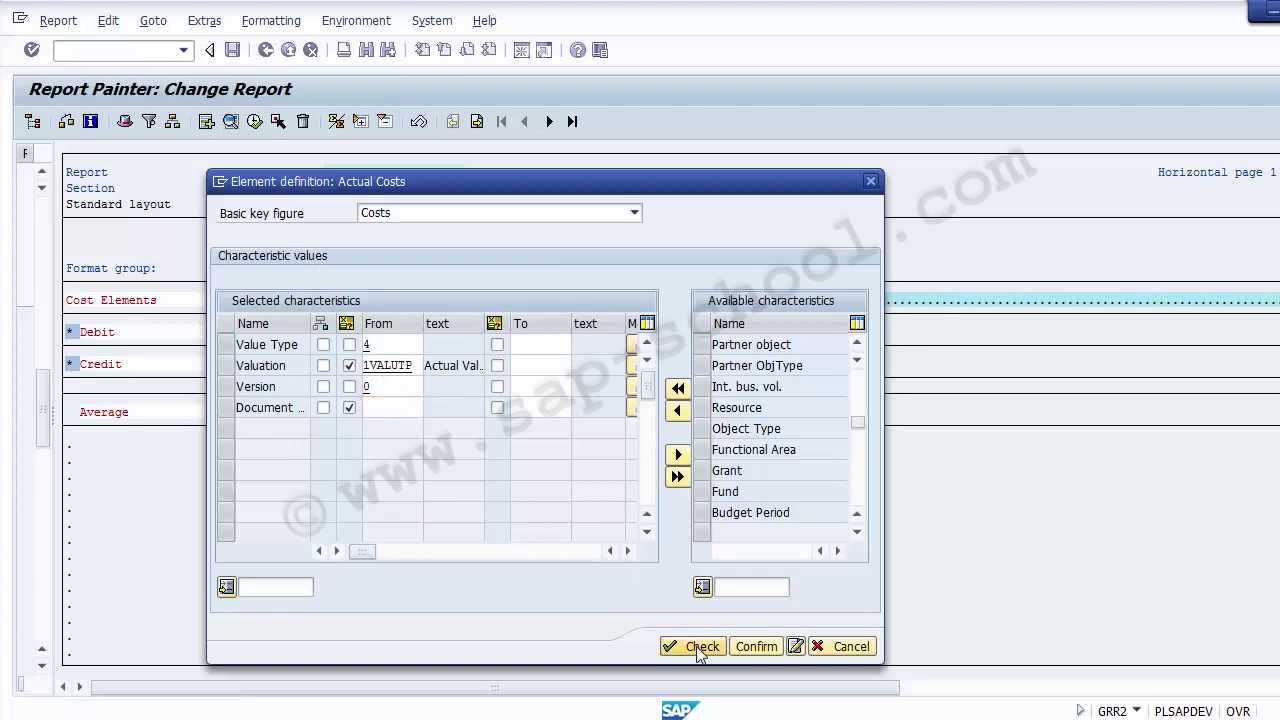
{"action": "left_click", "coordinate": [753, 646]}
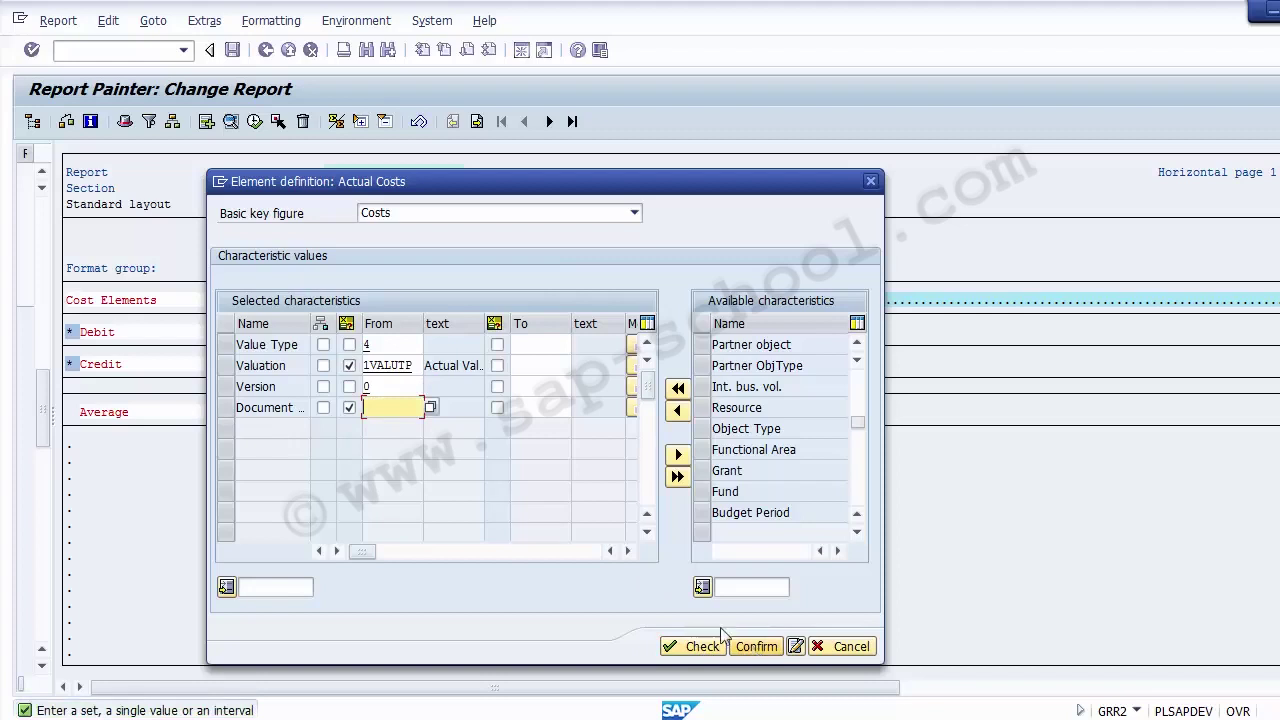
- Clear the variable setting for Document Number and remove it from the column's selected characteristics
{"action": "left_click", "coordinate": [349, 407]}
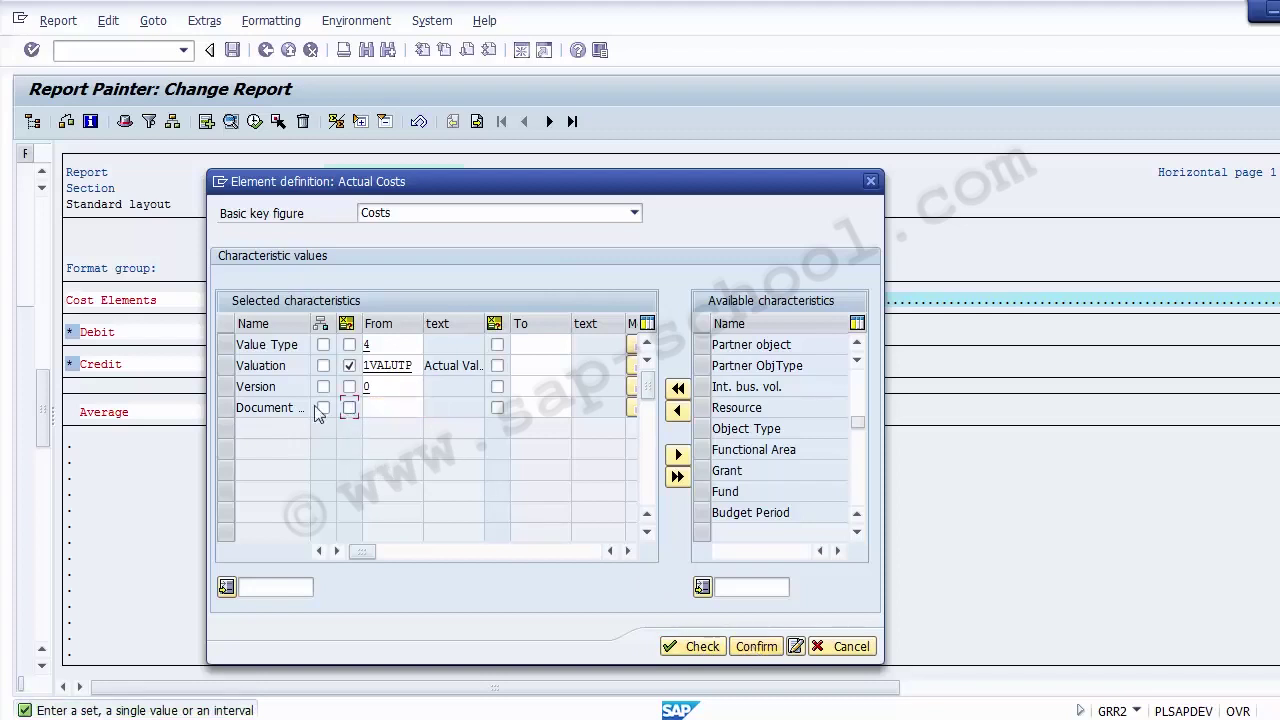
{"action": "left_click", "coordinate": [226, 408]}
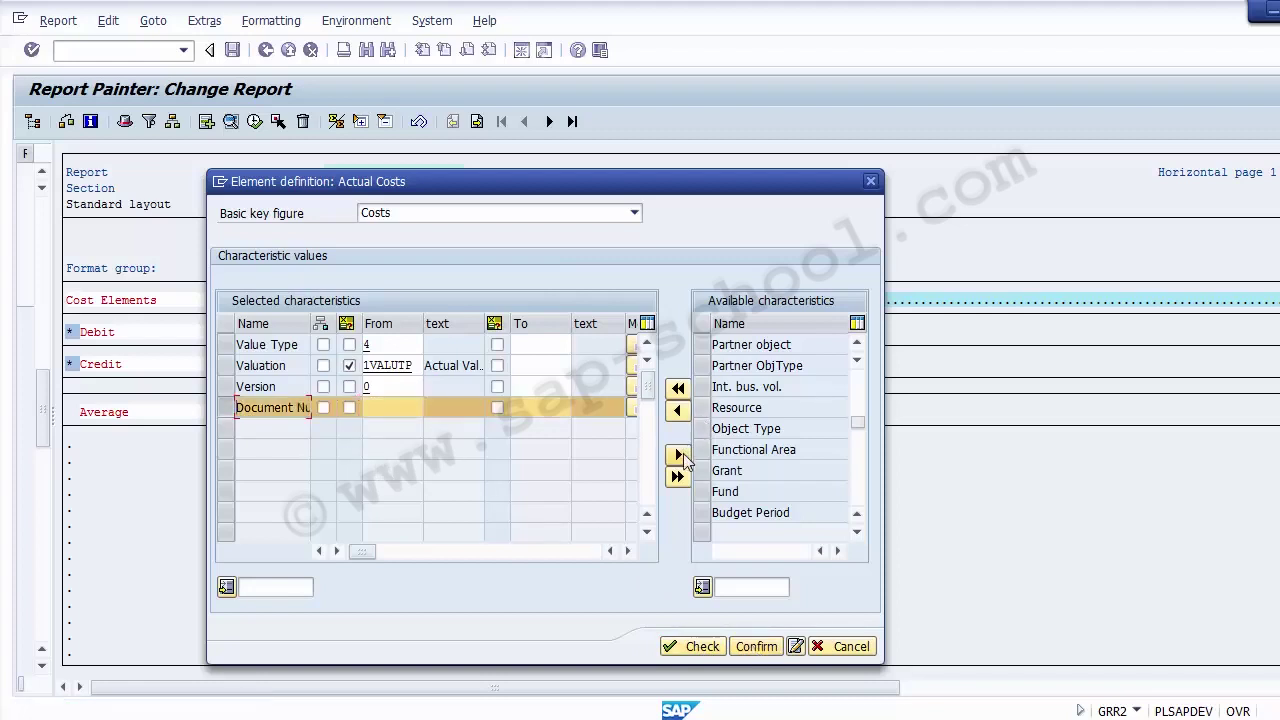
{"action": "left_click", "coordinate": [678, 455]}
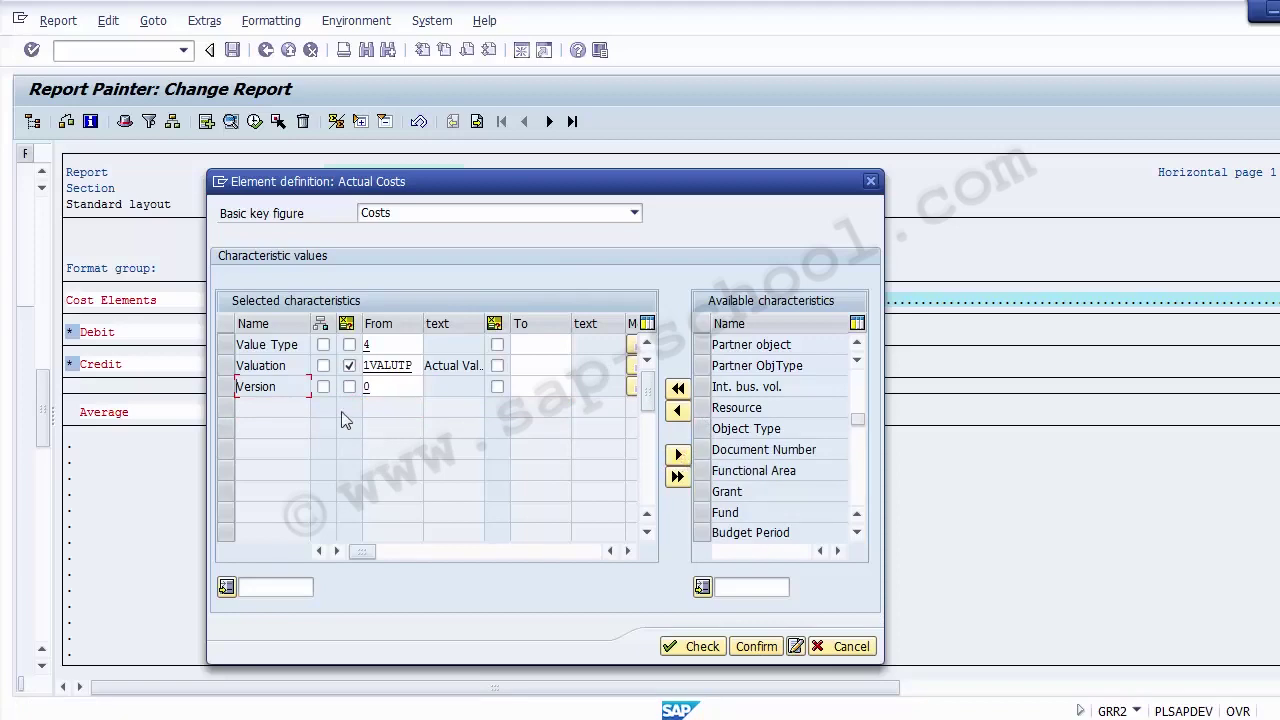
- Set the short, medium and long texts of the Actual Costs column to Column 1 and confirm them
{"action": "left_click_drag", "start_coordinate": [365, 190], "coordinate": [301, 345]}
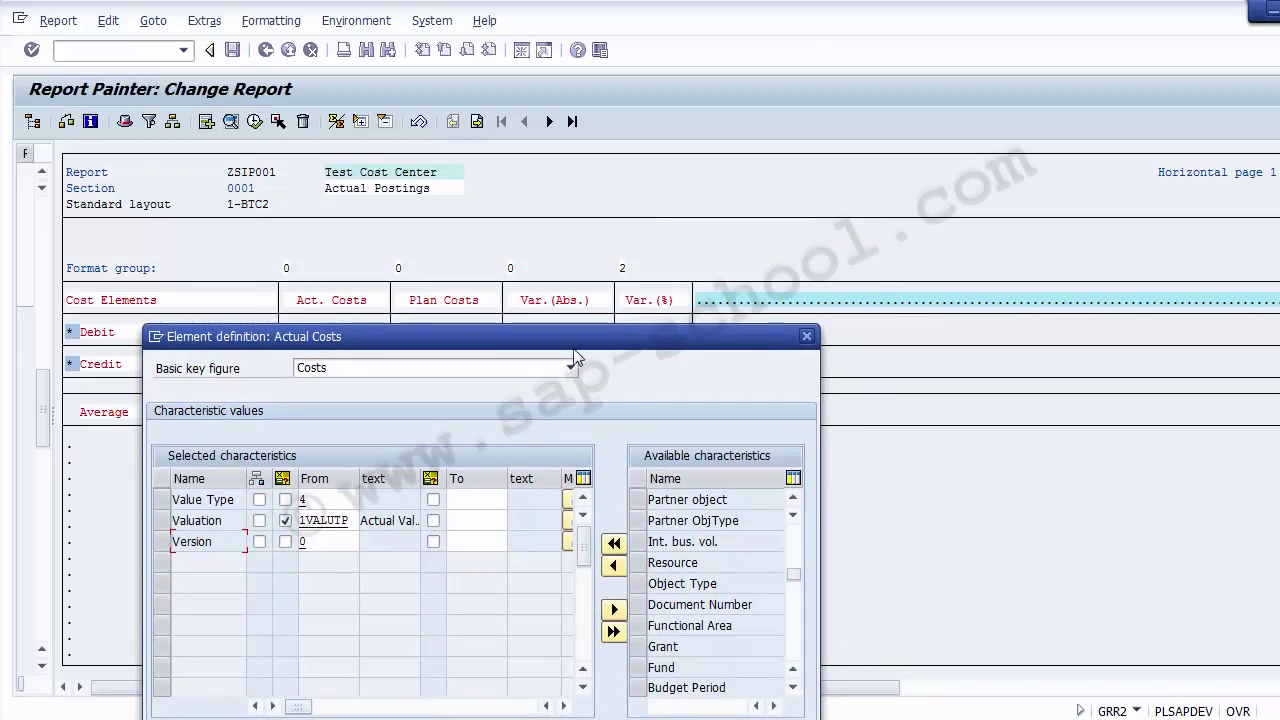
{"action": "left_click_drag", "start_coordinate": [560, 338], "coordinate": [819, 120]}
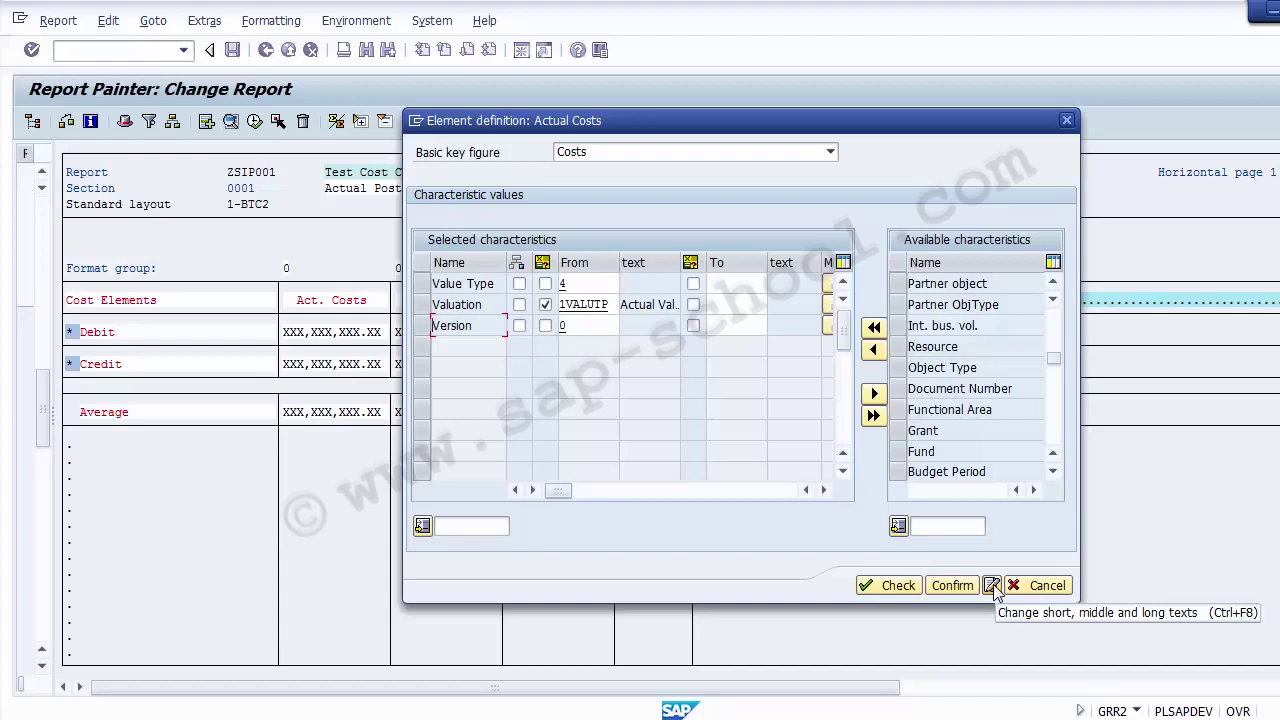
{"action": "left_click", "coordinate": [993, 584]}
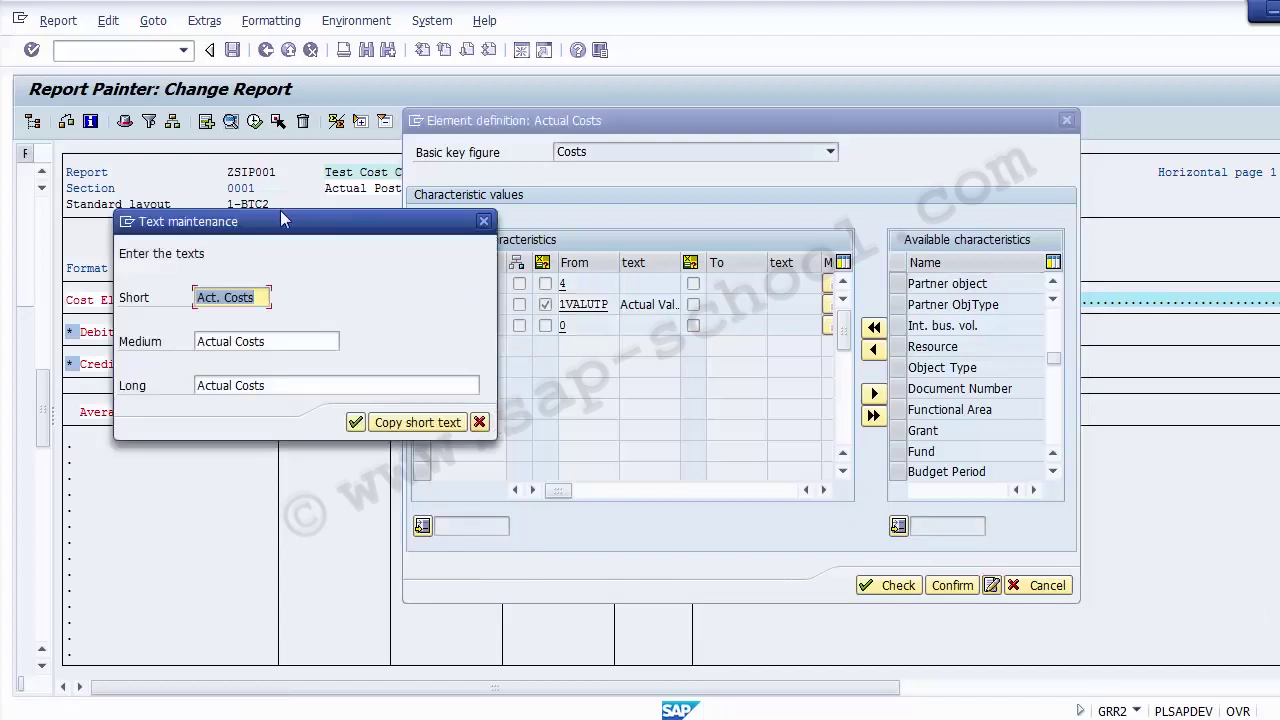
{"action": "left_click_drag", "start_coordinate": [281, 211], "coordinate": [599, 272]}
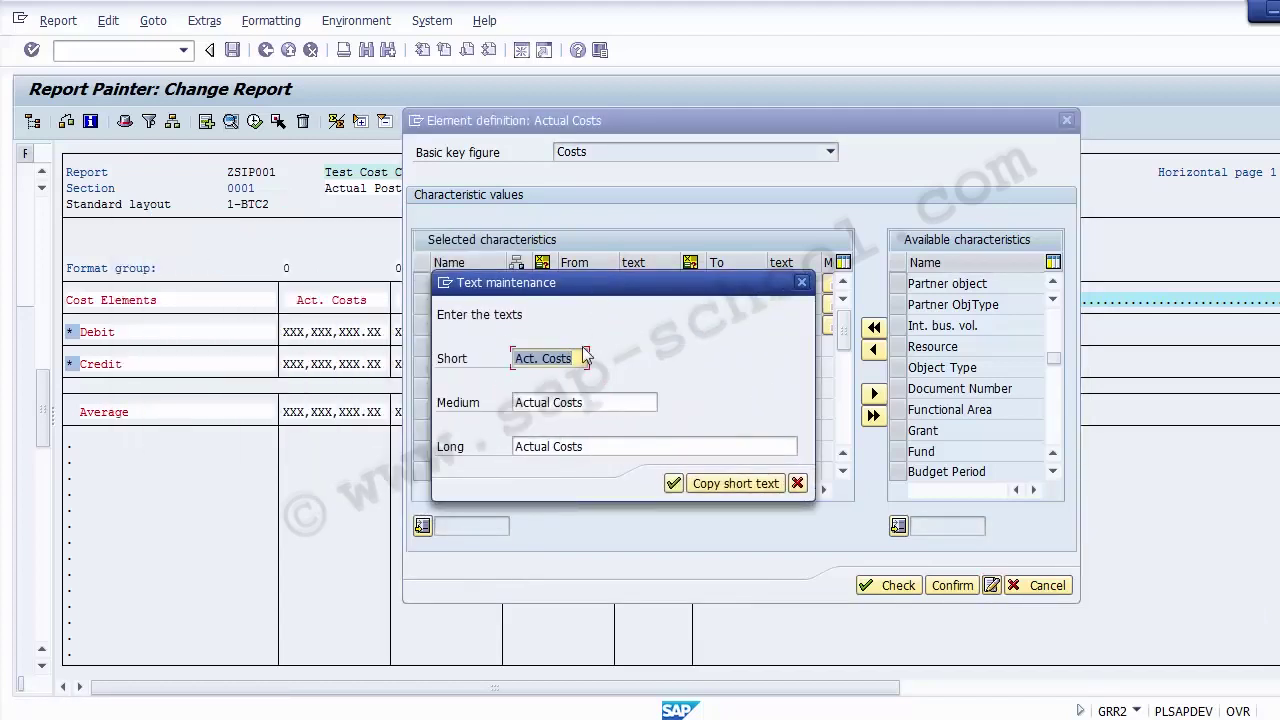
{"action": "type", "text": "Column 1"}
{"action": "key", "text": "Tab"}
{"action": "key", "text": "shift+Tab"}
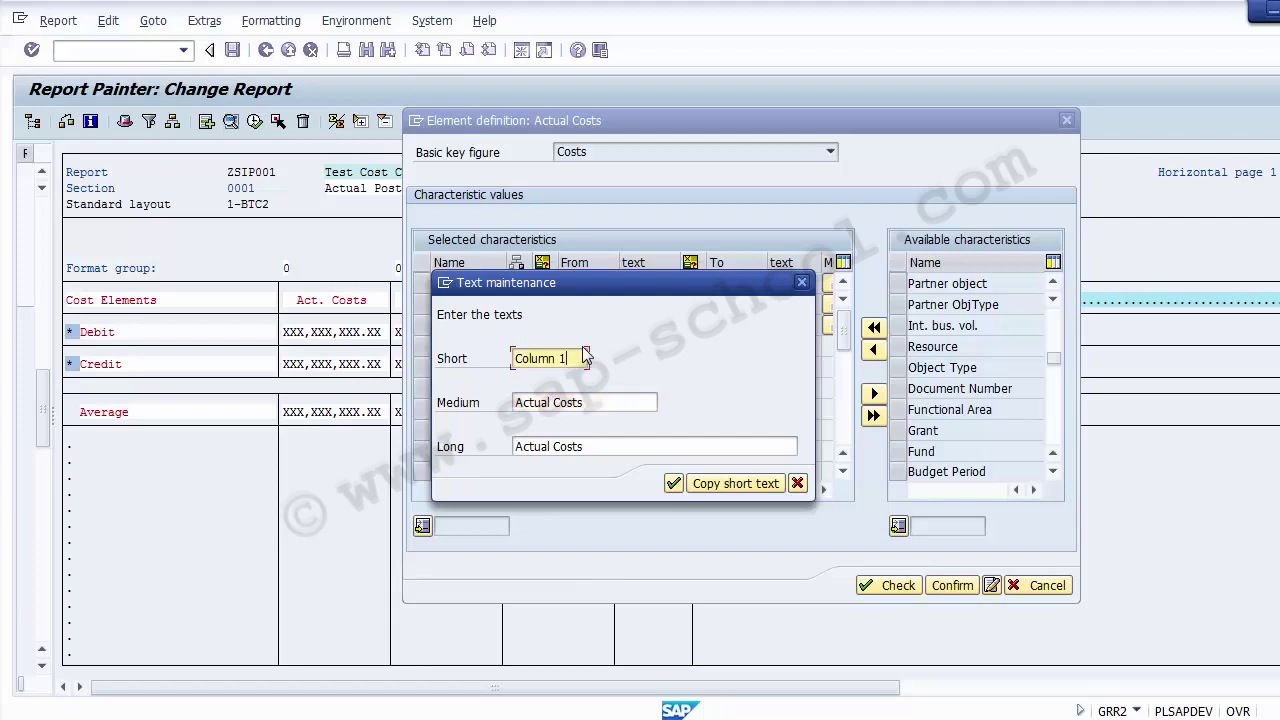
{"action": "key", "text": "ctrl+c"}
{"action": "key", "text": "Tab"}
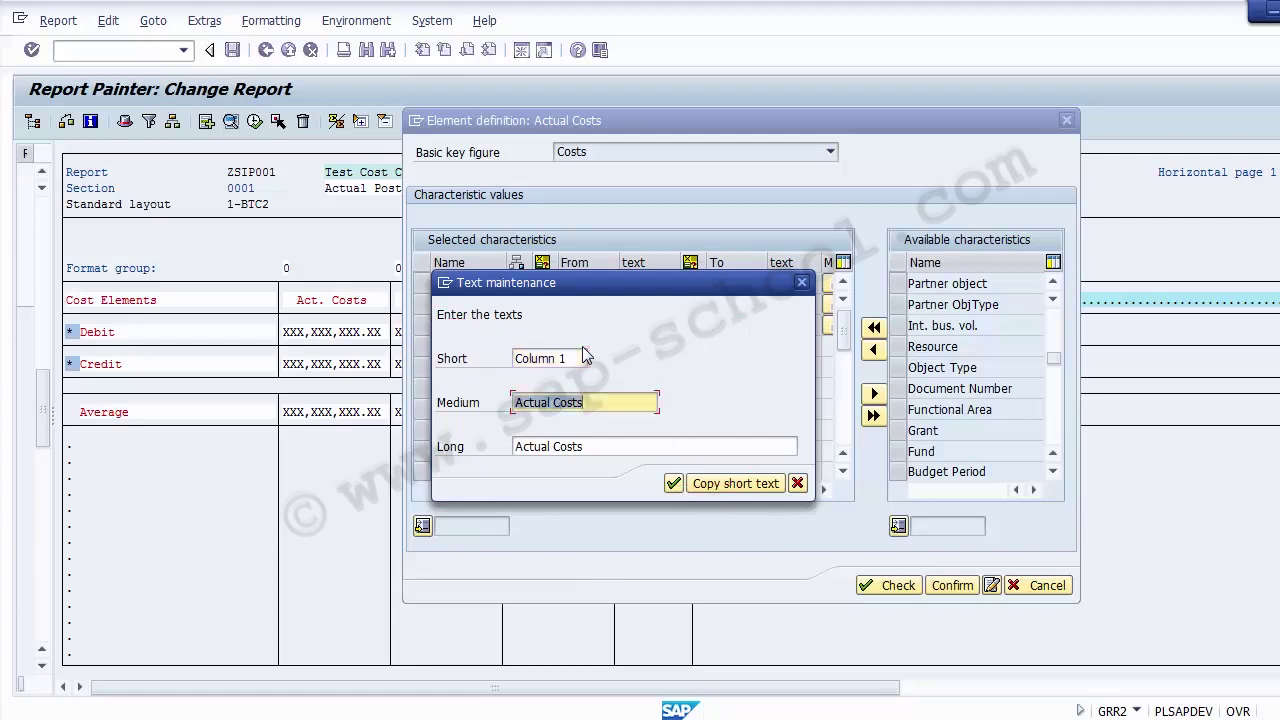
{"action": "key", "text": "ctrl+v"}
{"action": "key", "text": "Tab"}
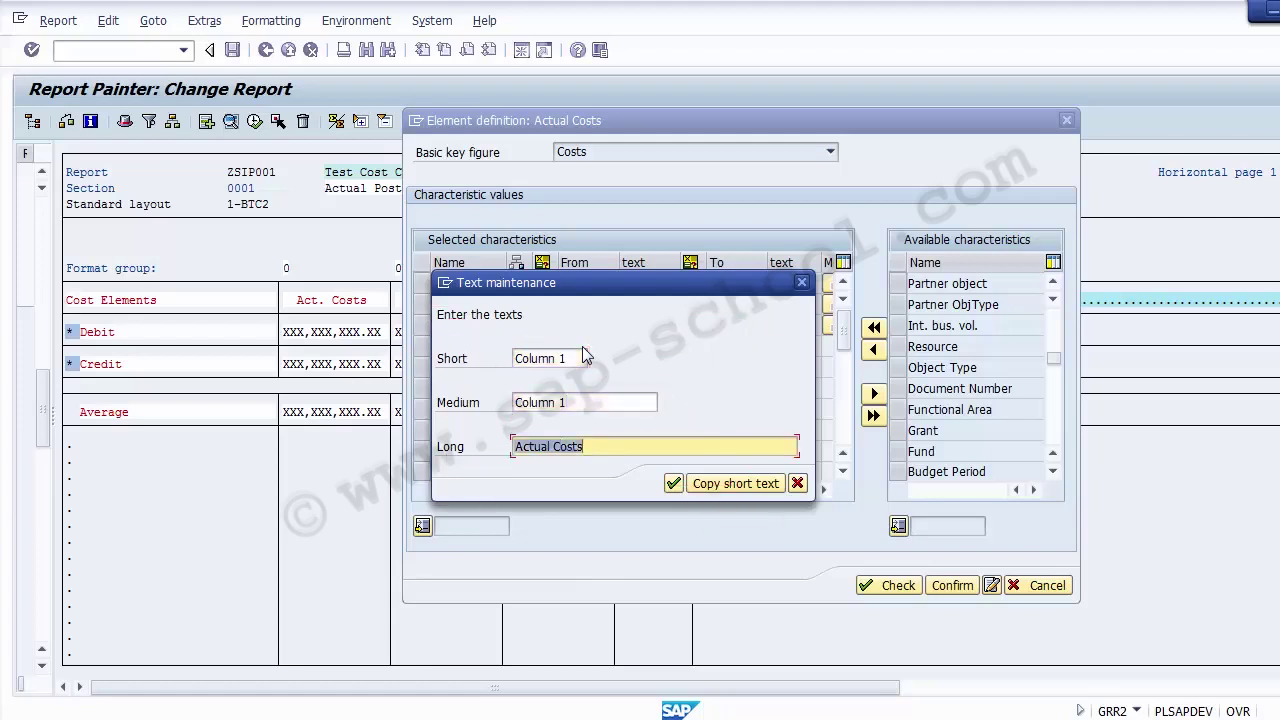
{"action": "key", "text": "ctrl+v"}
{"action": "left_click", "coordinate": [670, 484]}
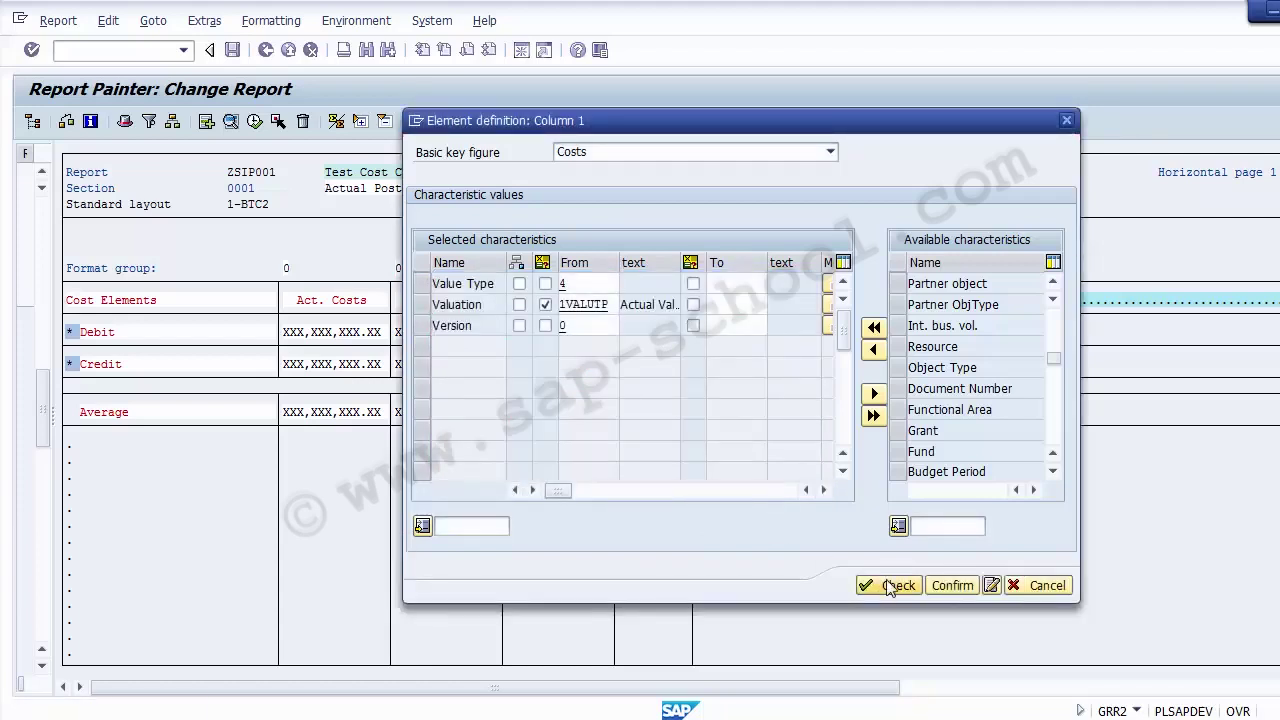
- Confirm the element definition of the report's first value column with its Column 1 texts
{"action": "left_click", "coordinate": [944, 585]}
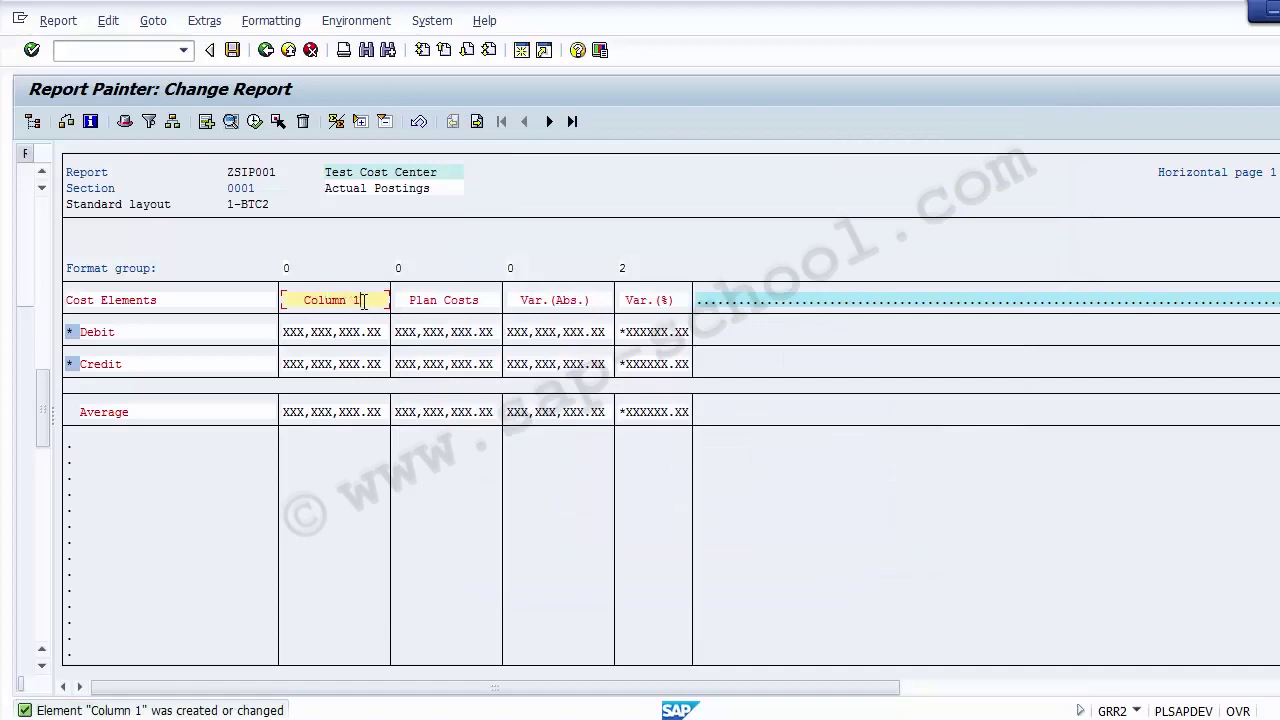
{"action": "left_click_drag", "start_coordinate": [363, 301], "coordinate": [284, 292]}
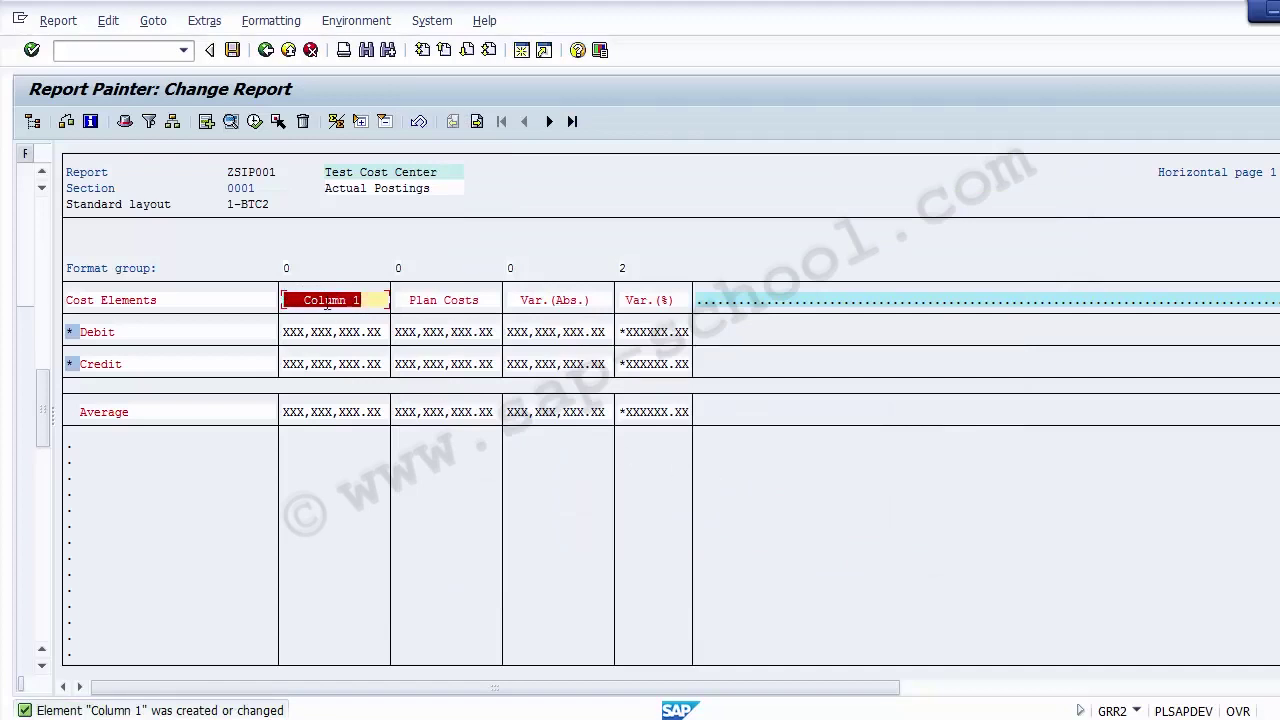
{"action": "left_click", "coordinate": [326, 303]}
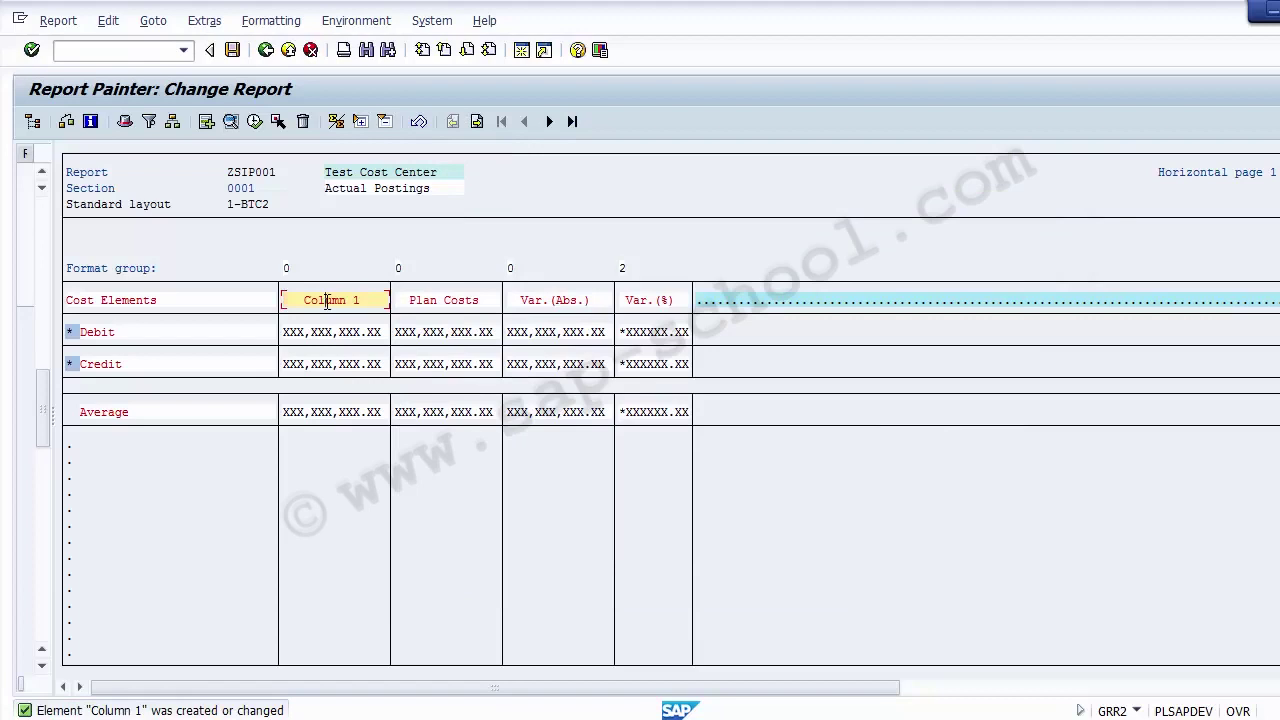
- Open the text maintenance of the Column 1 element and set its short text to Act. Cost
{"action": "double_click", "coordinate": [326, 302]}
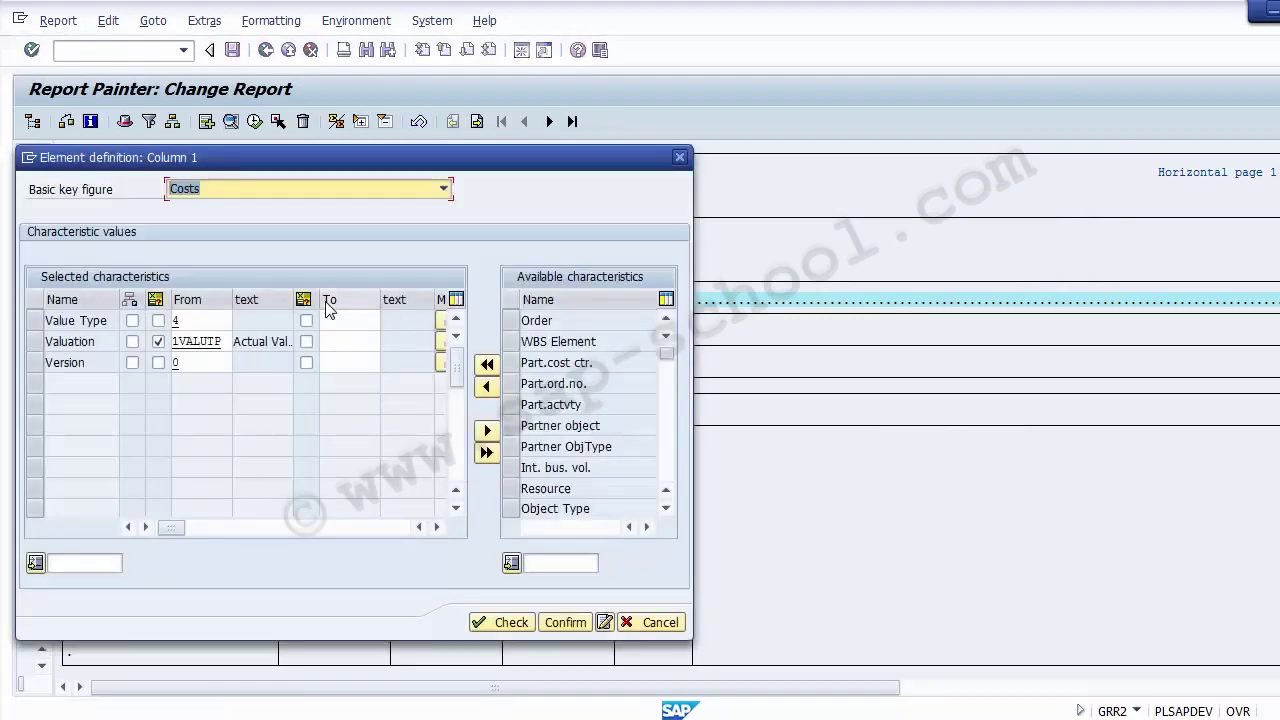
{"action": "left_click", "coordinate": [605, 622]}
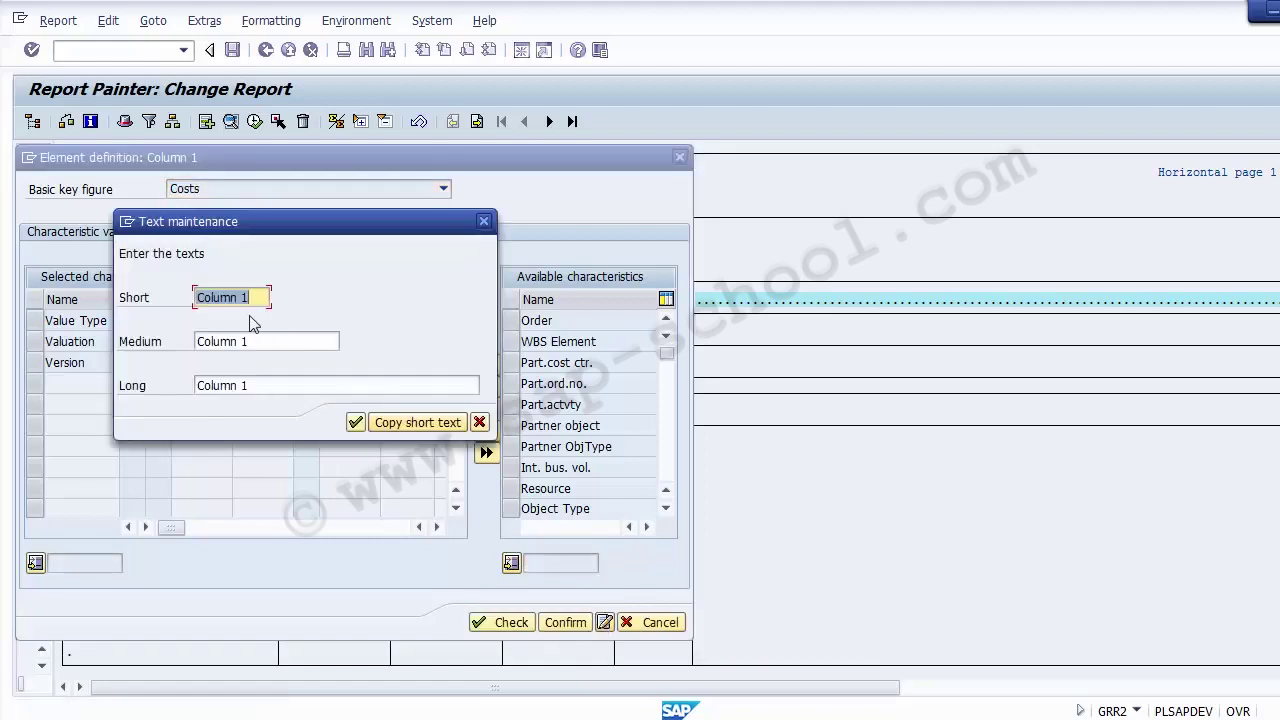
{"action": "type", "text": "Ac"}
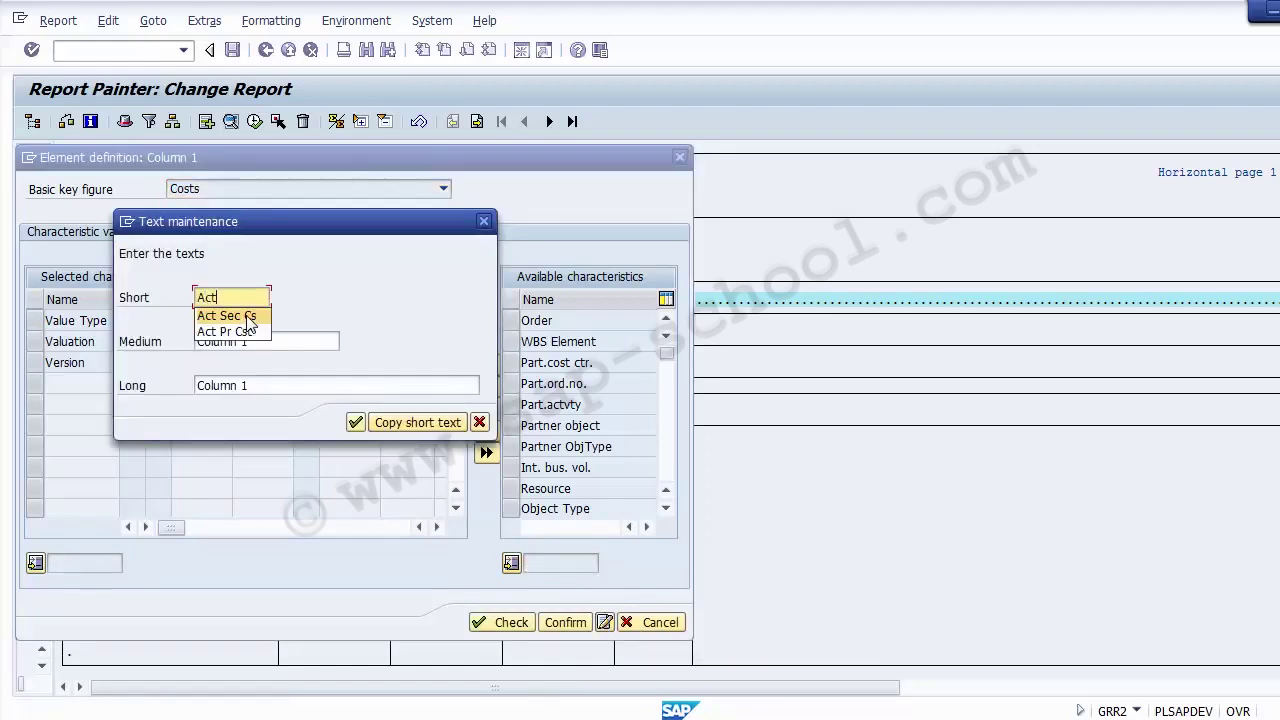
{"action": "type", "text": "t. Cost"}
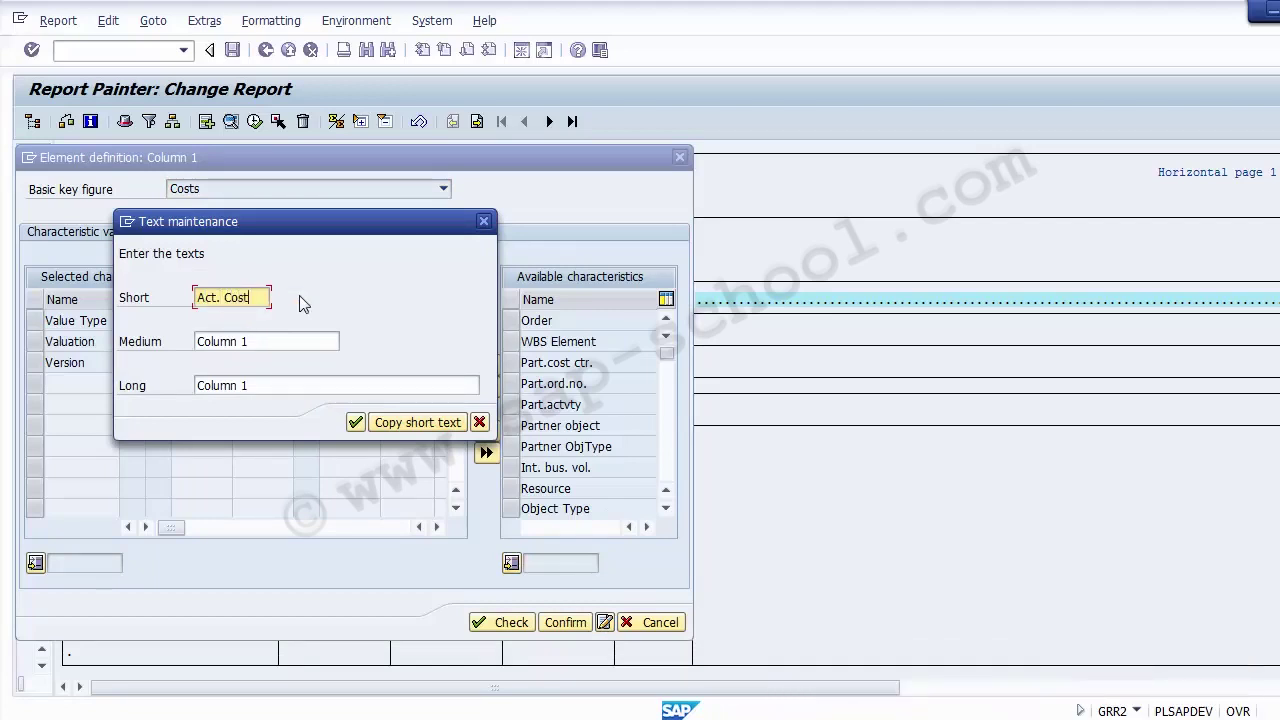
- Set the column element's medium text to Actual Cost
{"action": "left_click", "coordinate": [263, 341]}
{"action": "type", "text": "Col"}
{"action": "key", "text": "BackSpace"}
{"action": "key", "text": "BackSpace"}
{"action": "key", "text": "BackSpace"}
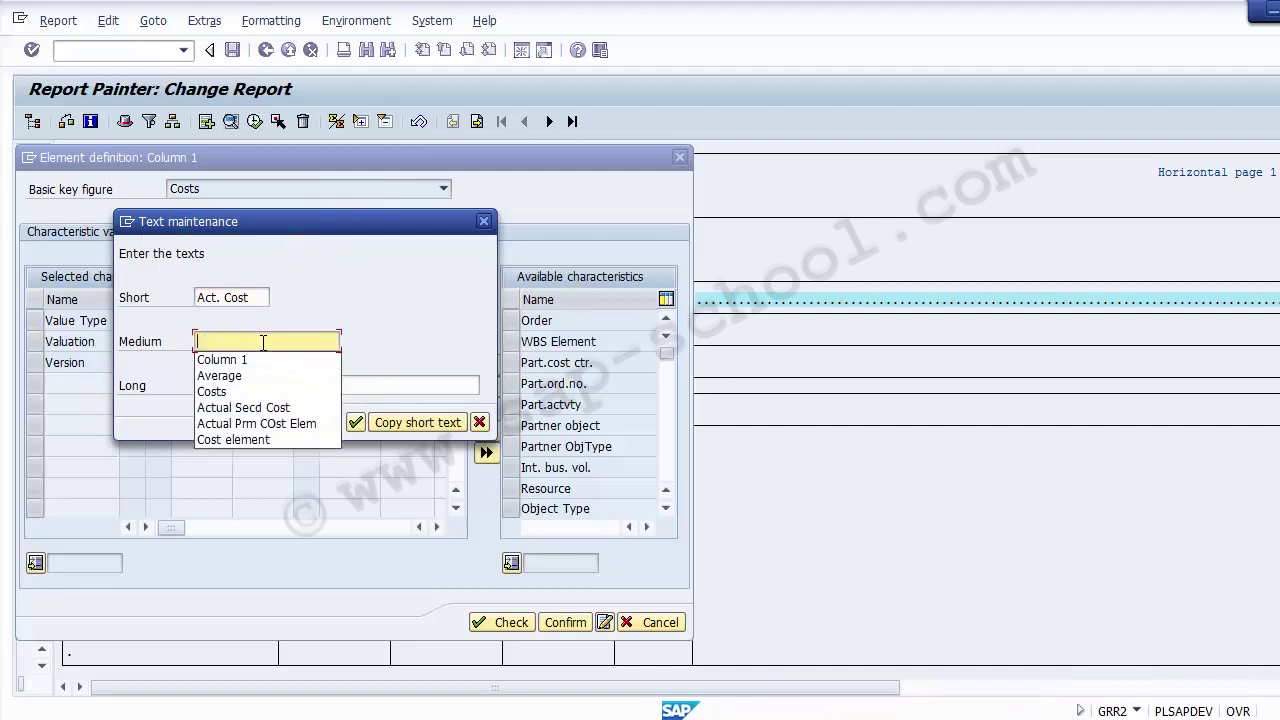
{"action": "type", "text": "M"}
{"action": "key", "text": "BackSpace"}
{"action": "type", "text": "Actual"}
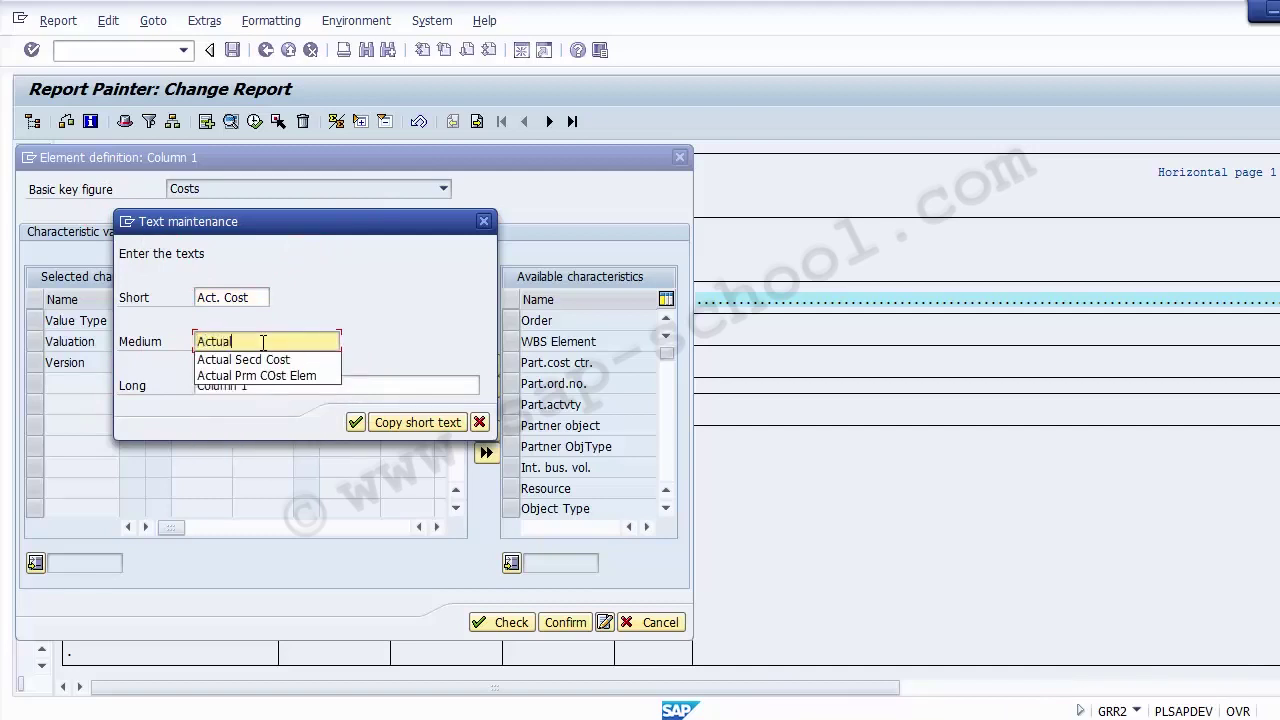
{"action": "type", "text": " Cost"}
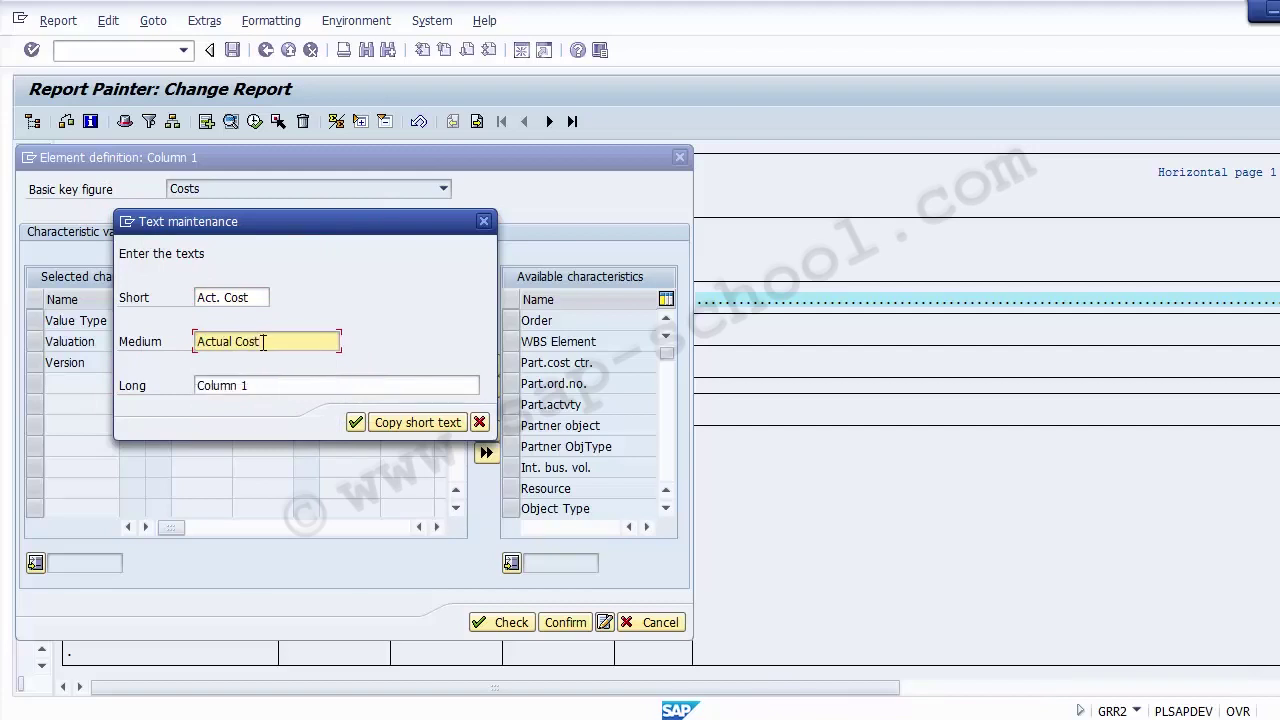
- Set the column element's long text to Actual Cost and confirm both the texts and the element definition
{"action": "key", "text": "shift+Home"}
{"action": "left_click", "coordinate": [270, 387]}
{"action": "key", "text": "shift+Home"}
{"action": "key", "text": "ctrl+v"}
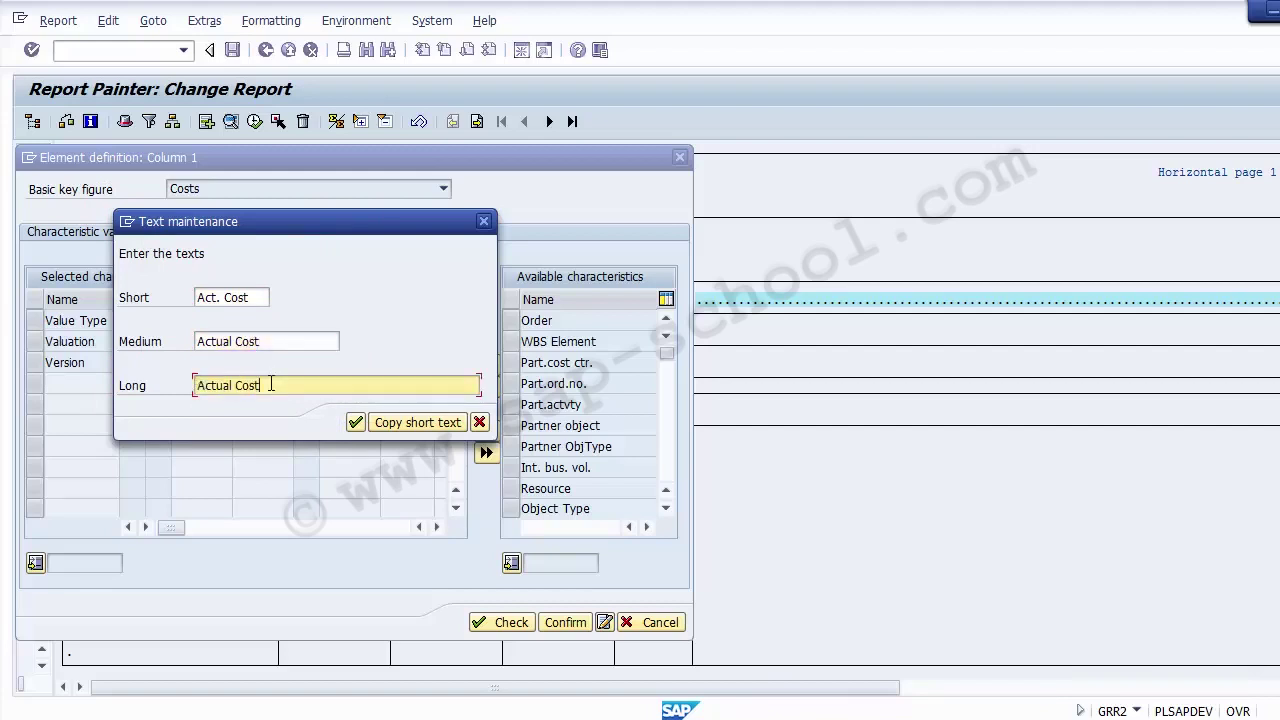
{"action": "left_click", "coordinate": [355, 423]}
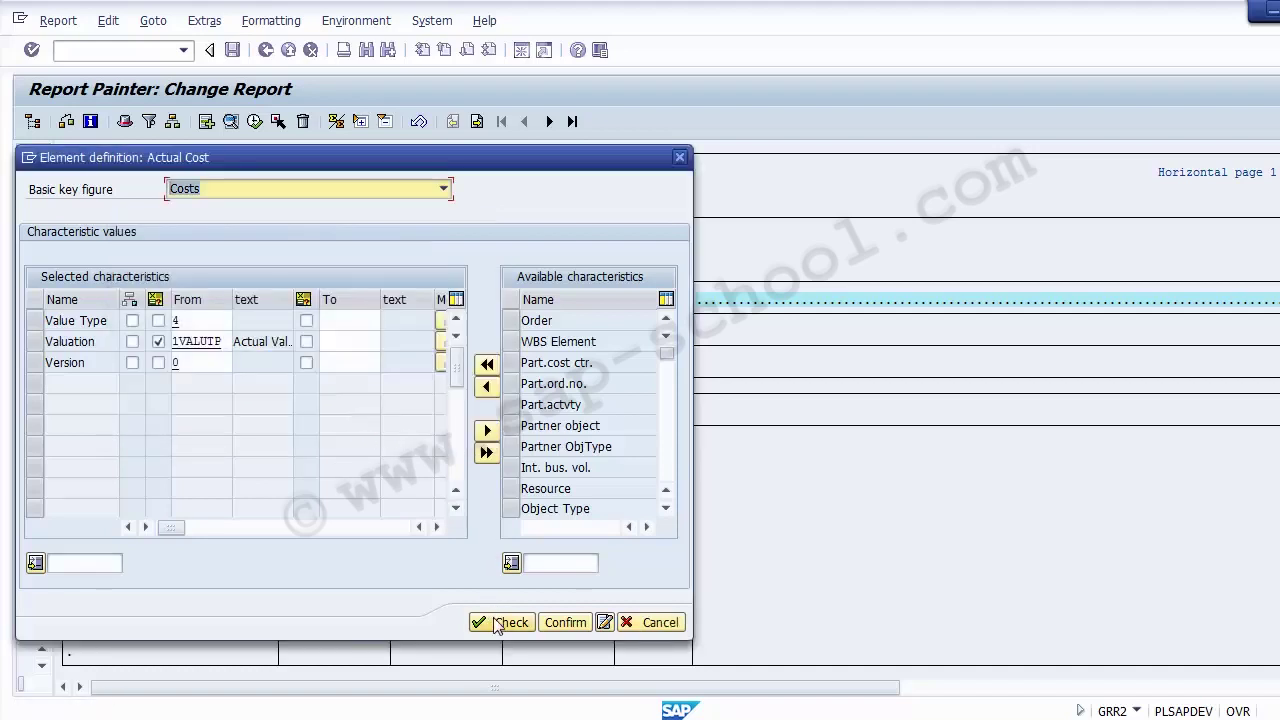
{"action": "left_click", "coordinate": [563, 621]}
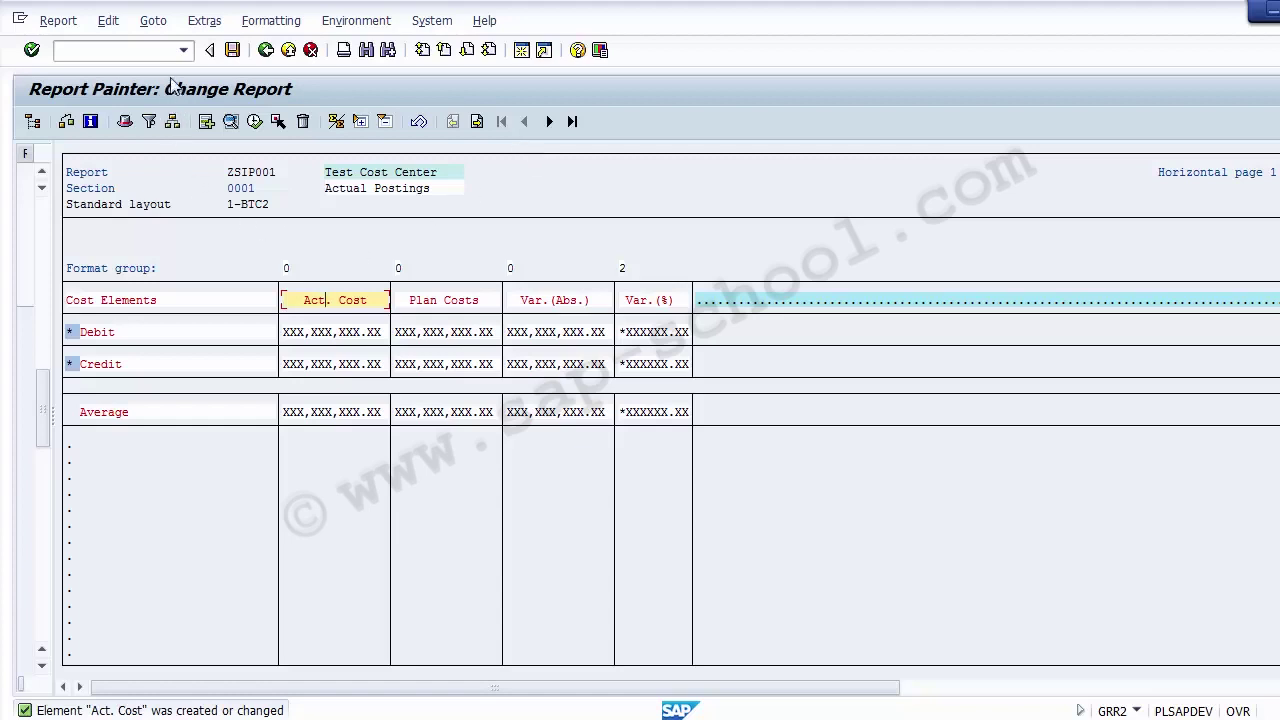
- Examine the report header settings and its export parameters, and close both dialogs without changes
{"action": "left_click", "coordinate": [152, 21]}
{"action": "mouse_move", "coordinate": [204, 24]}
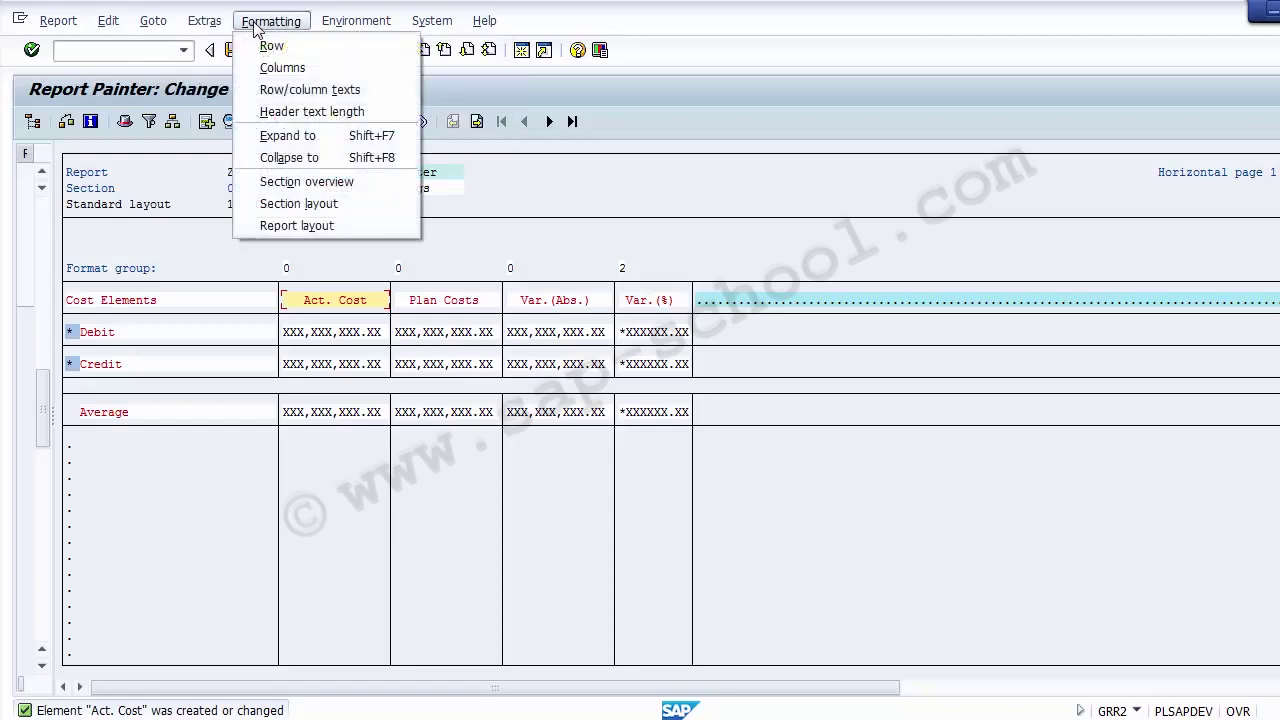
{"action": "mouse_move", "coordinate": [155, 26]}
{"action": "mouse_move", "coordinate": [110, 22]}
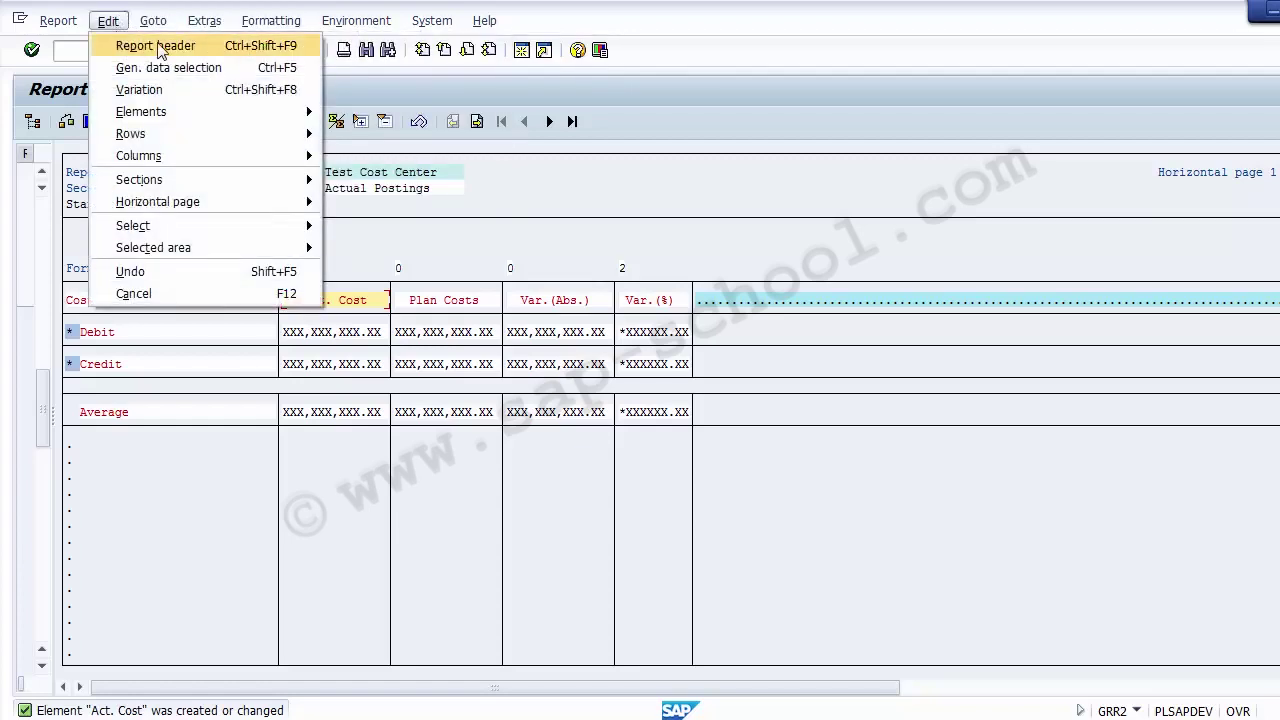
{"action": "left_click", "coordinate": [108, 22]}
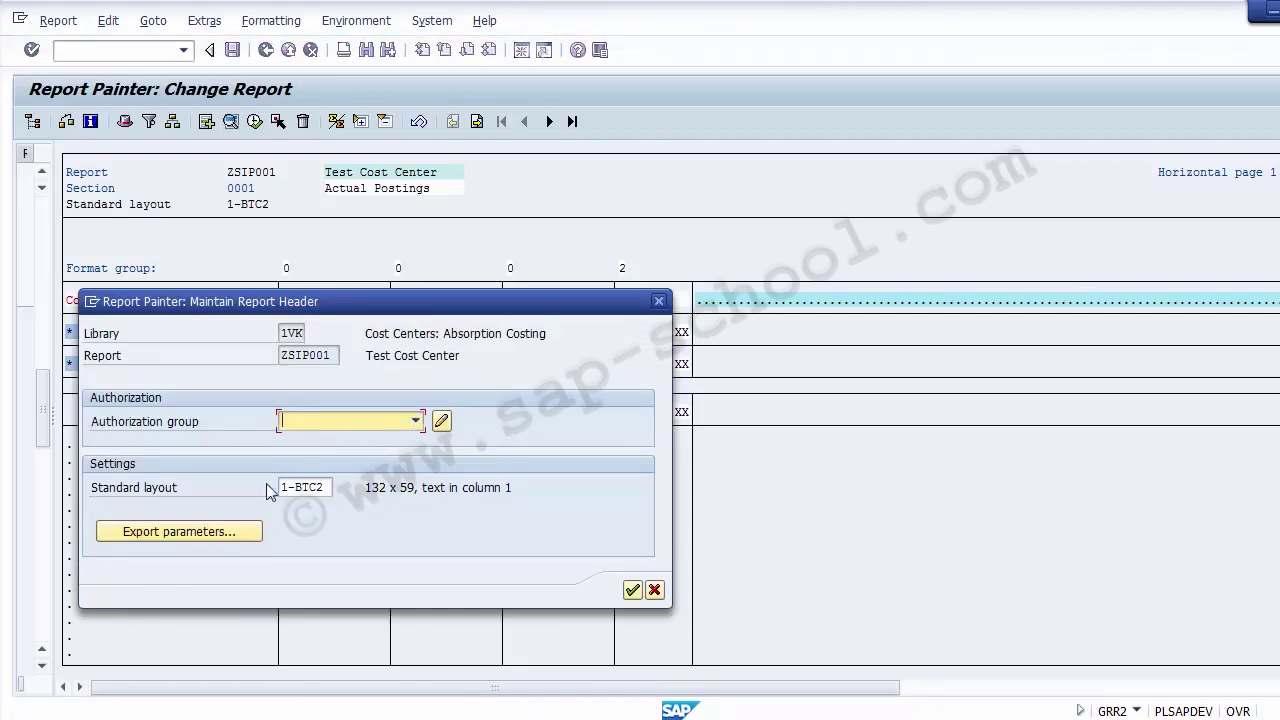
{"action": "left_click", "coordinate": [155, 533]}
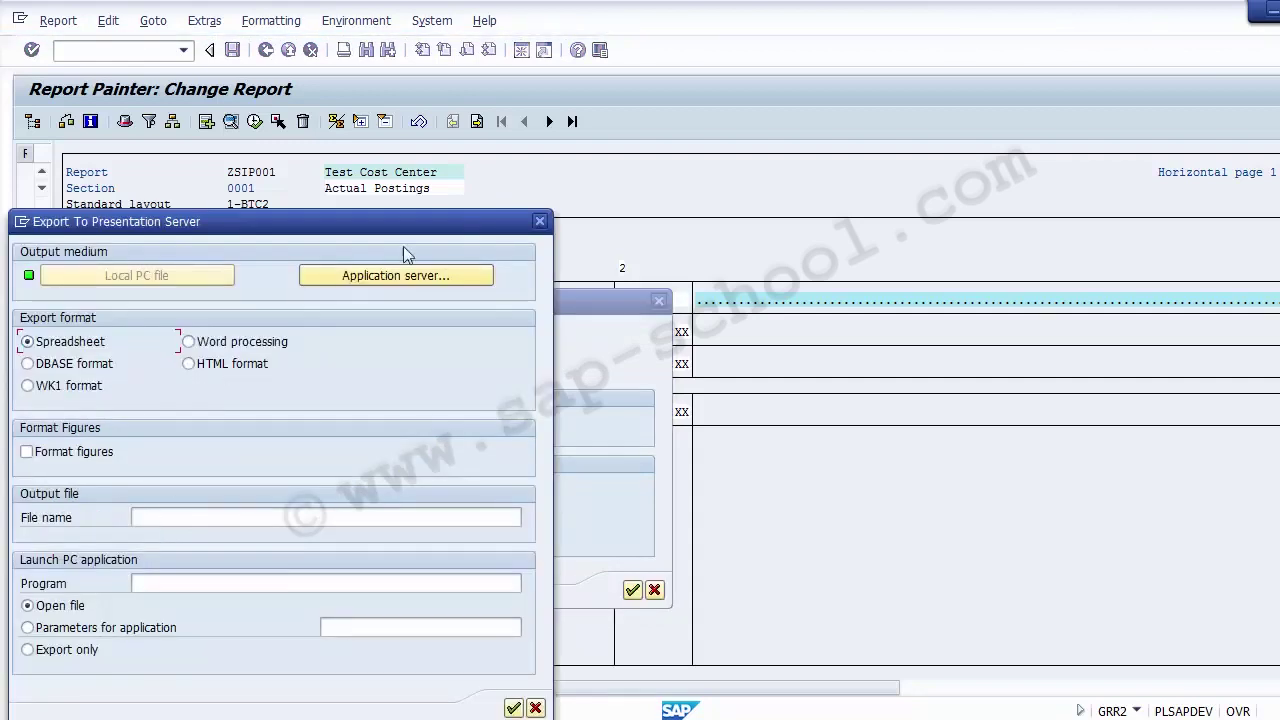
{"action": "left_click", "coordinate": [540, 221]}
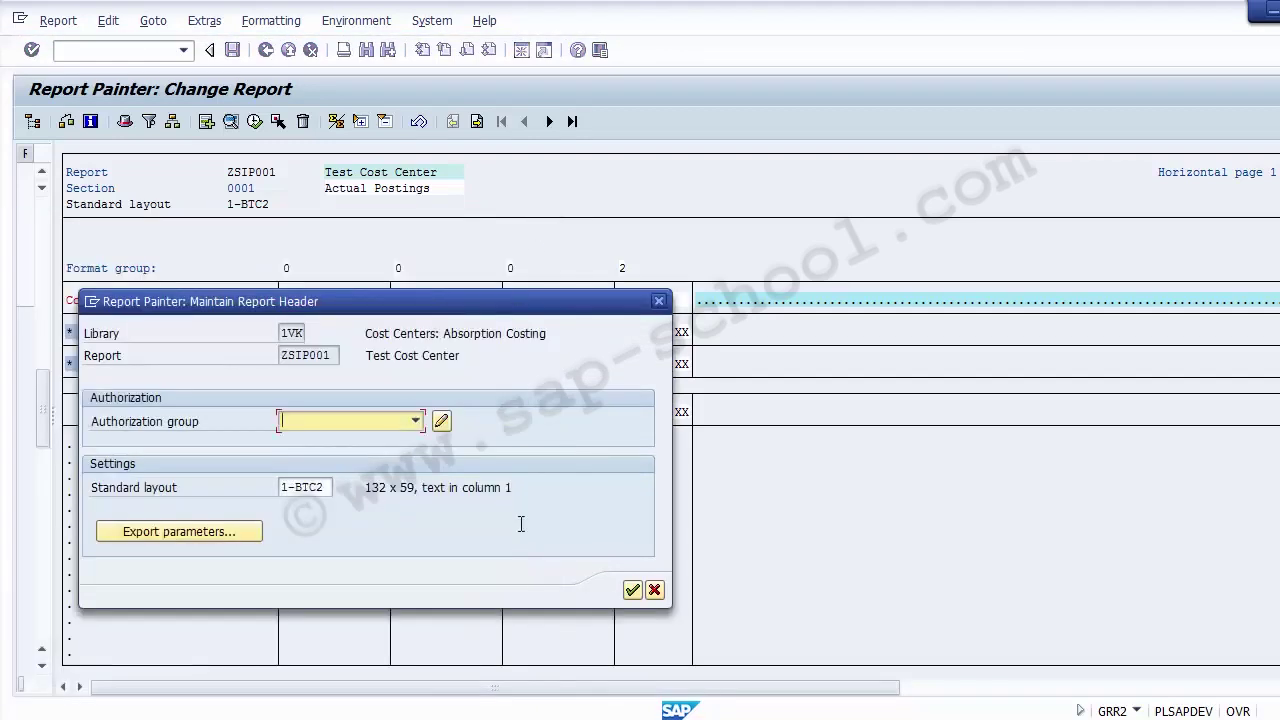
{"action": "left_click", "coordinate": [654, 589]}
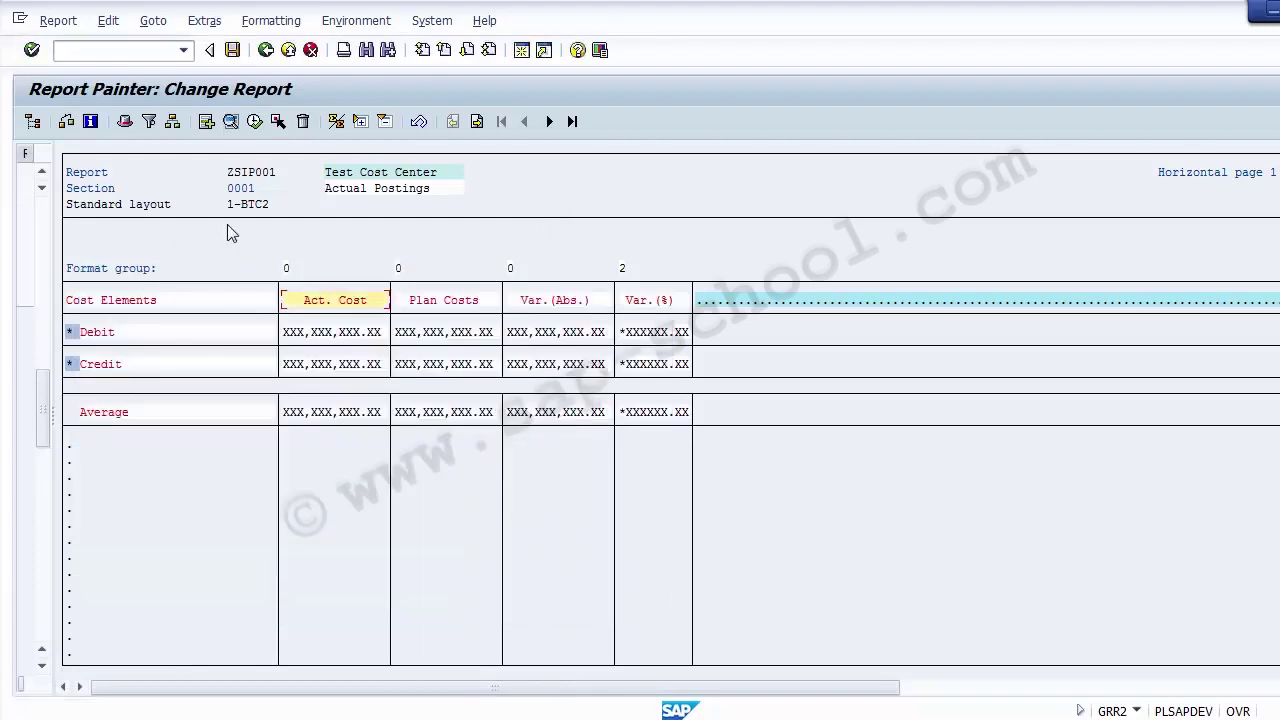
- Open the Headers report texts of ZSIP001 for editing
{"action": "left_click", "coordinate": [108, 20]}
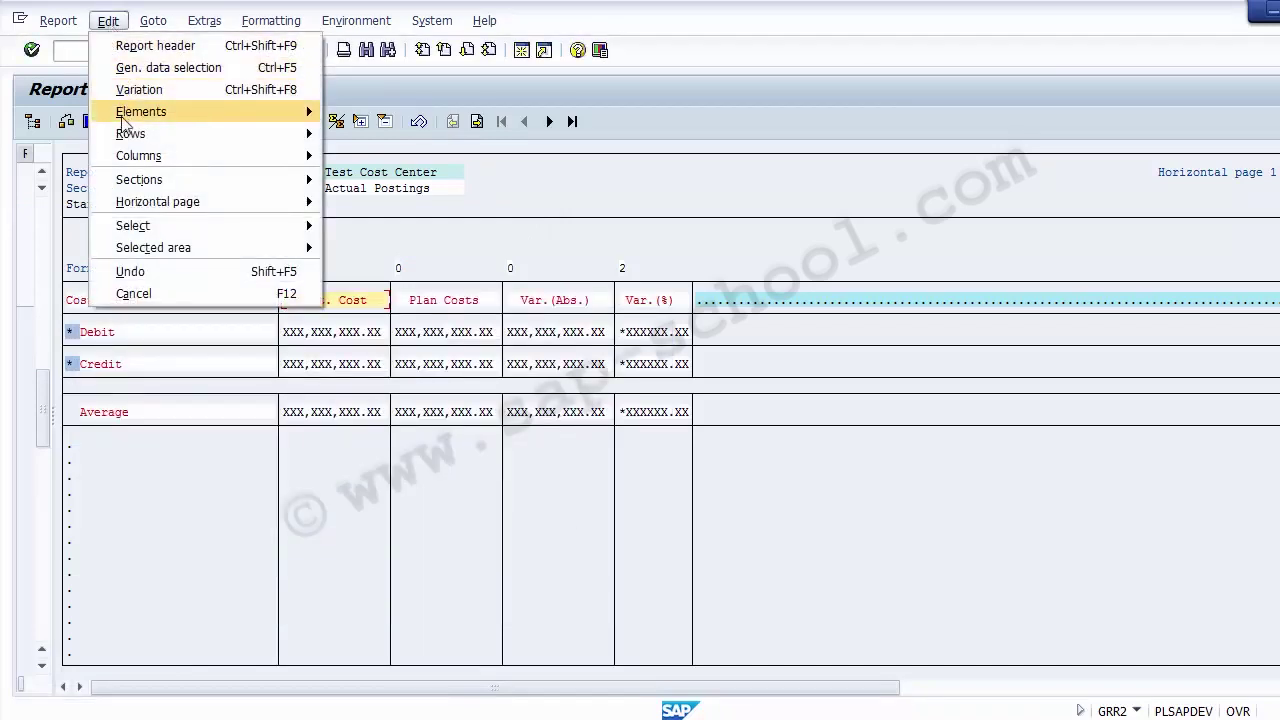
{"action": "mouse_move", "coordinate": [165, 25]}
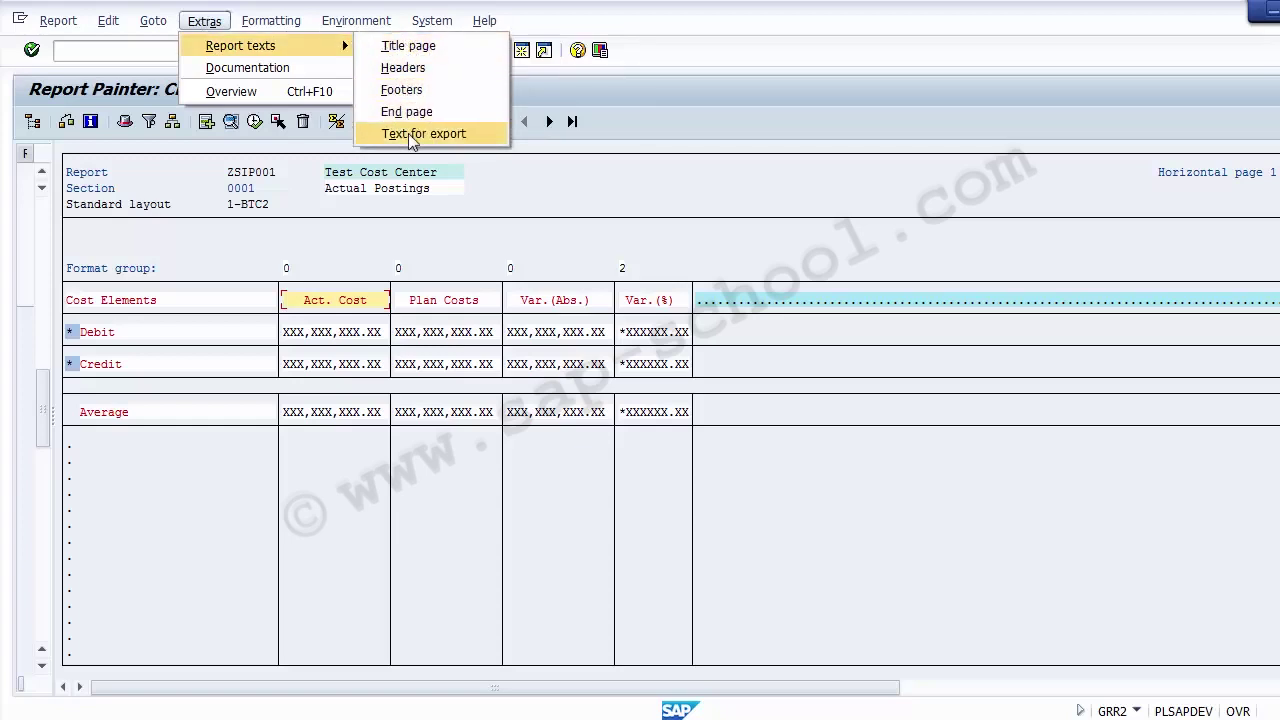
{"action": "left_click", "coordinate": [432, 21]}
{"action": "left_click", "coordinate": [204, 21]}
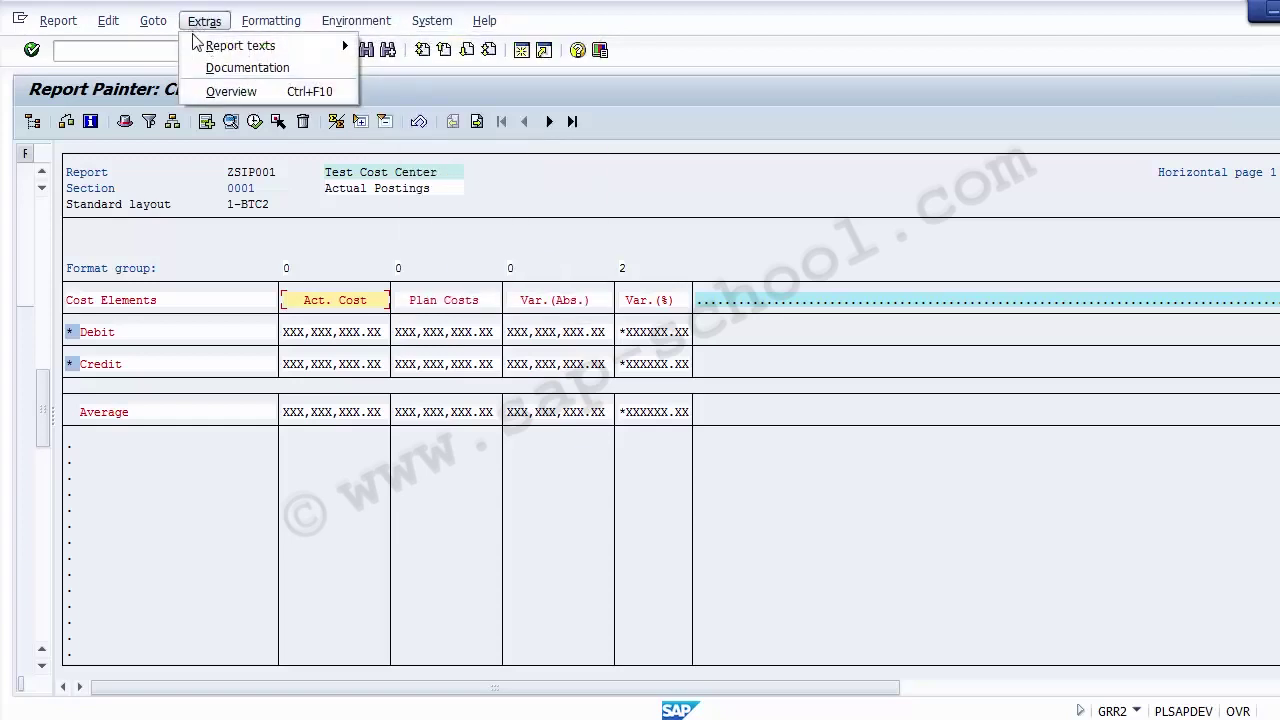
{"action": "mouse_move", "coordinate": [322, 57]}
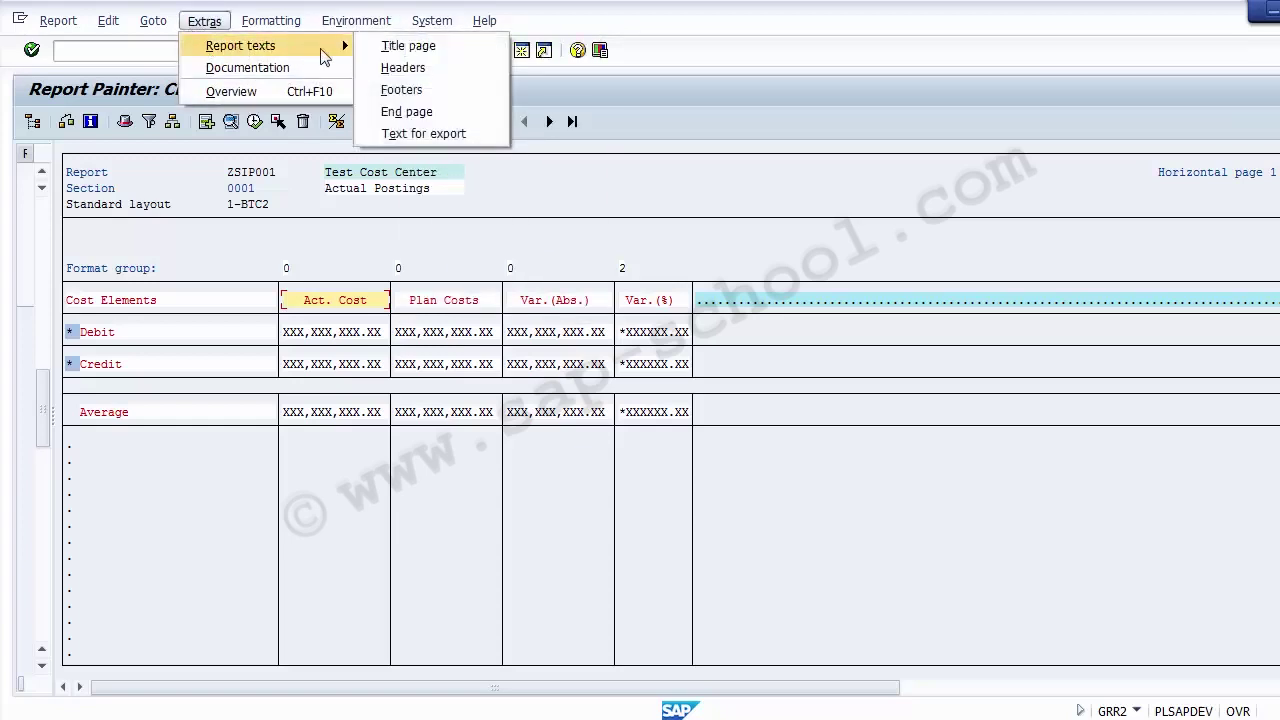
{"action": "left_click", "coordinate": [405, 67]}
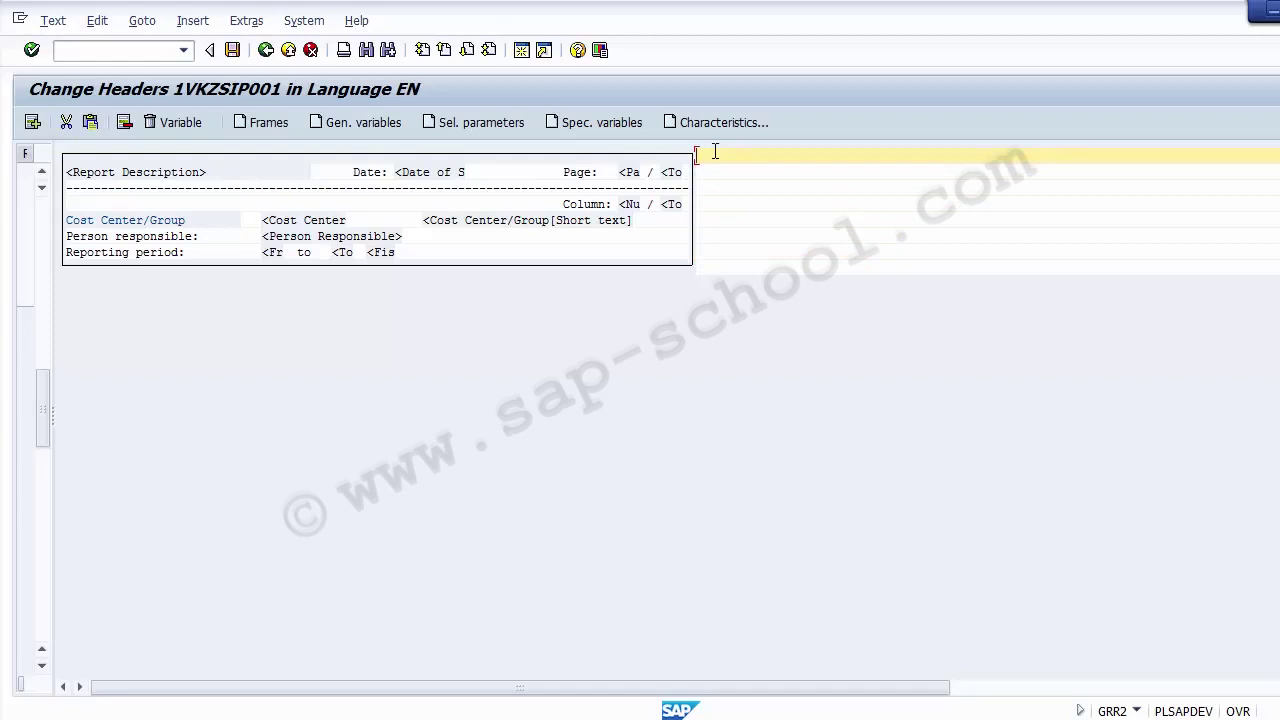
- Examine the general text variables available for the header and cancel without inserting one
{"action": "left_click", "coordinate": [352, 123]}
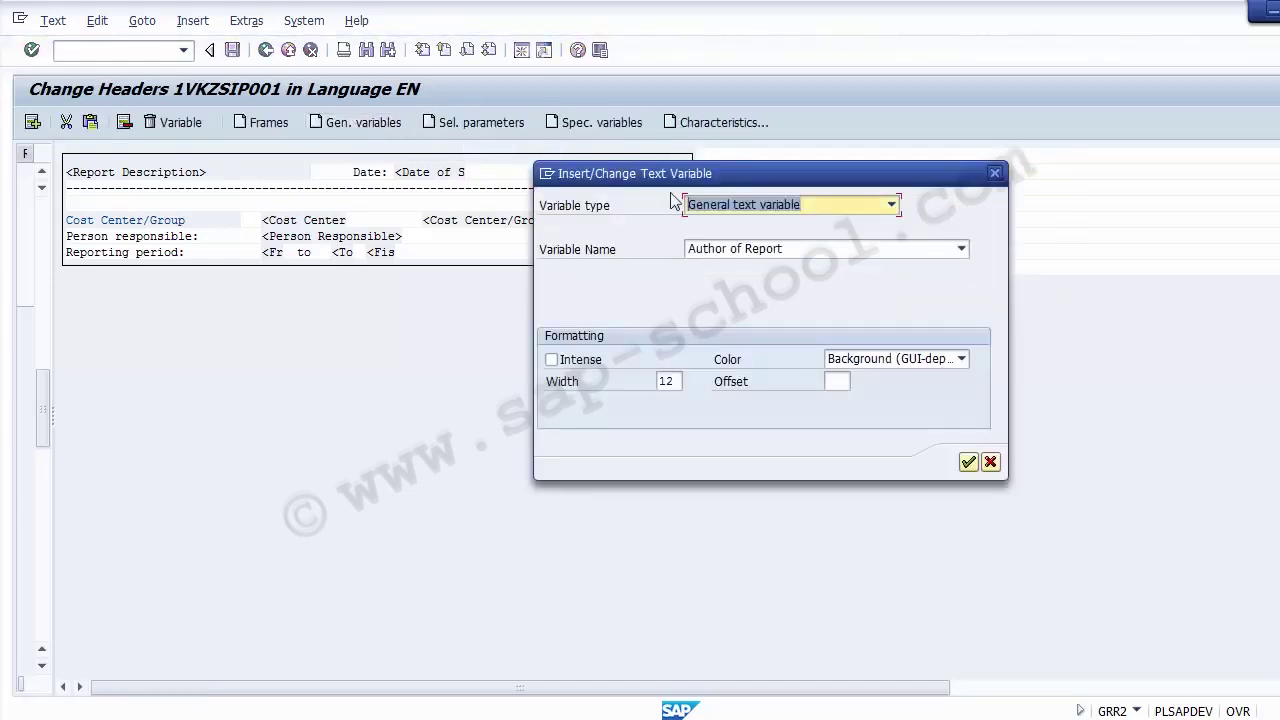
{"action": "left_click", "coordinate": [791, 251]}
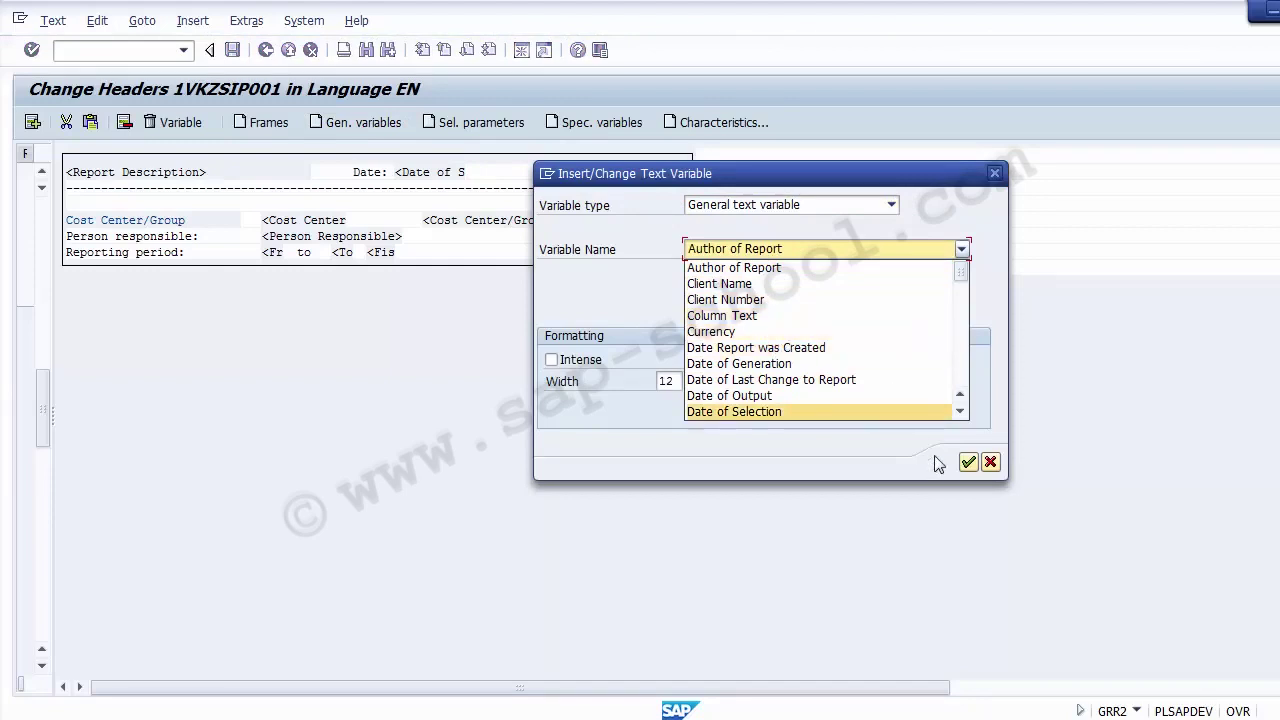
{"action": "left_click", "coordinate": [968, 464]}
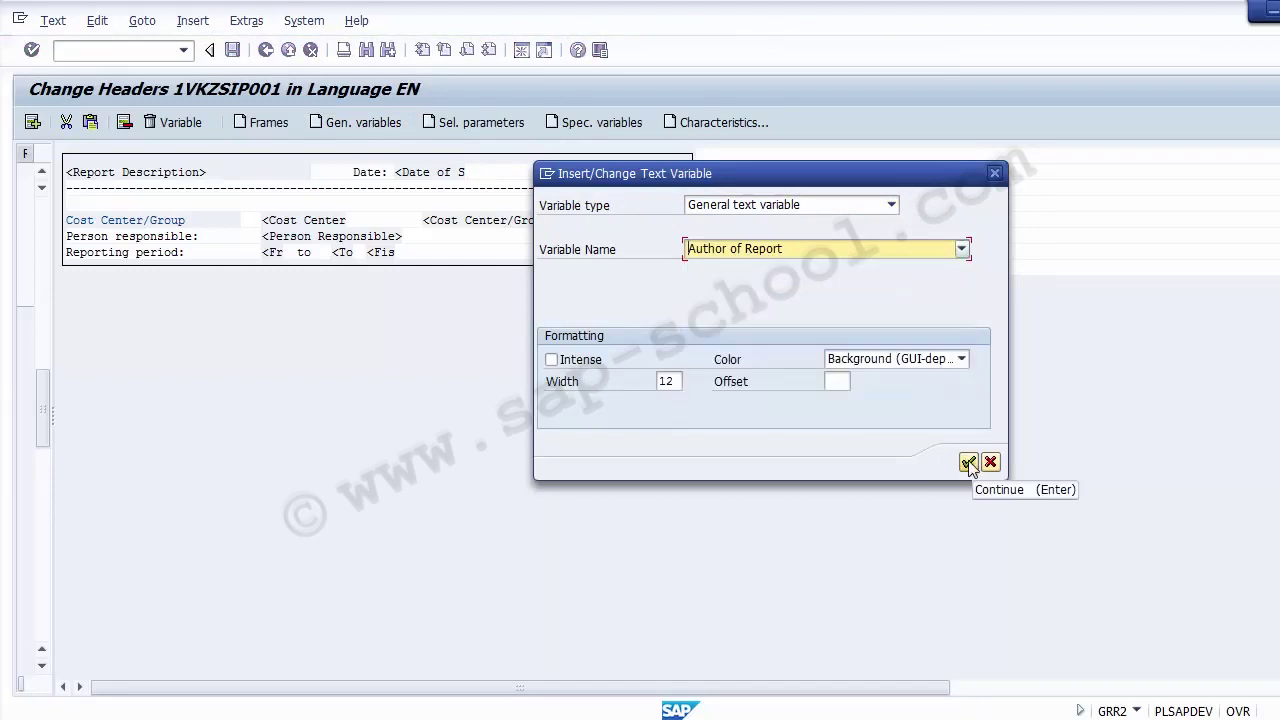
{"action": "left_click", "coordinate": [990, 463]}
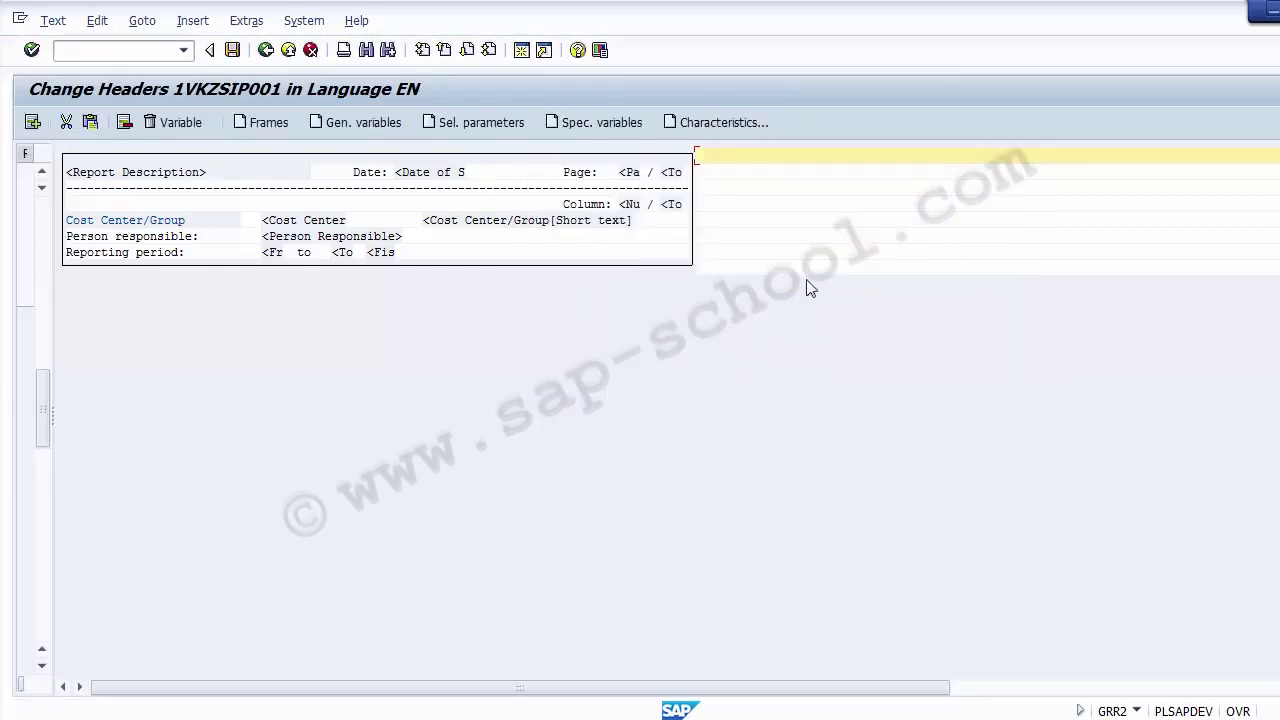
- Insert a text variable for the Controlling Area selection parameter beside the header frame, and delete that variable again
{"action": "left_click", "coordinate": [475, 127]}
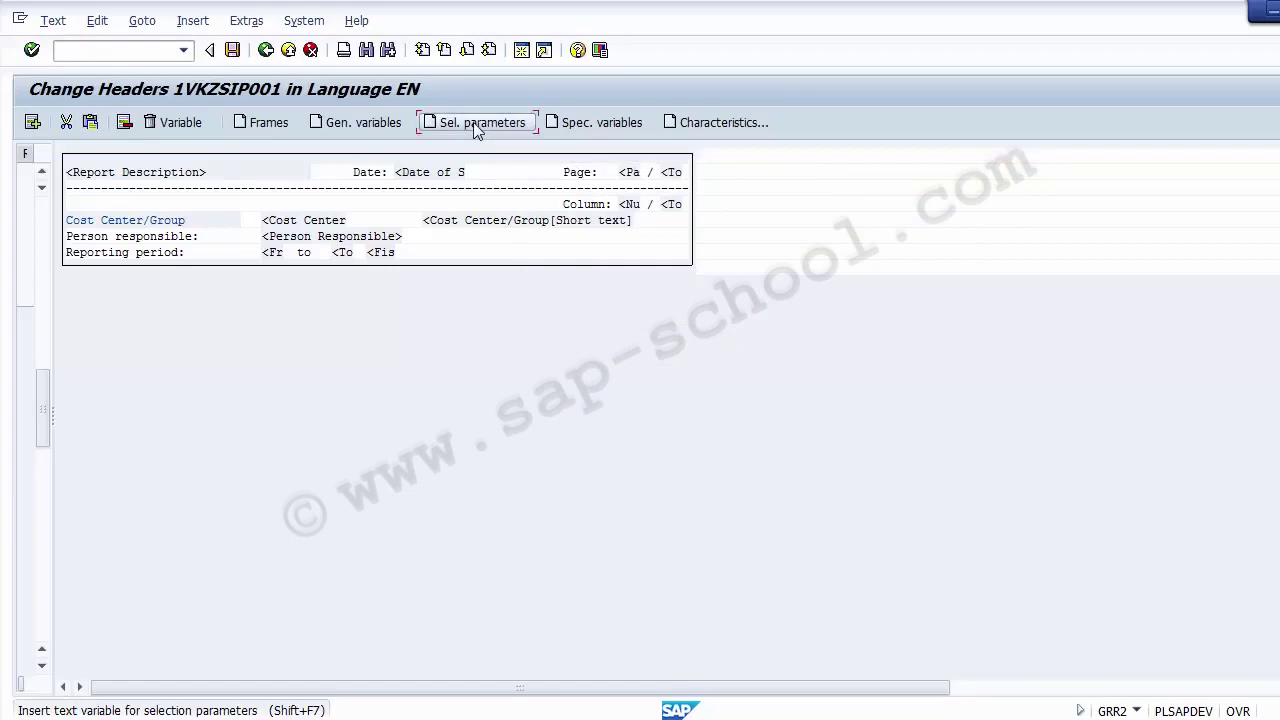
{"action": "left_click", "coordinate": [758, 254]}
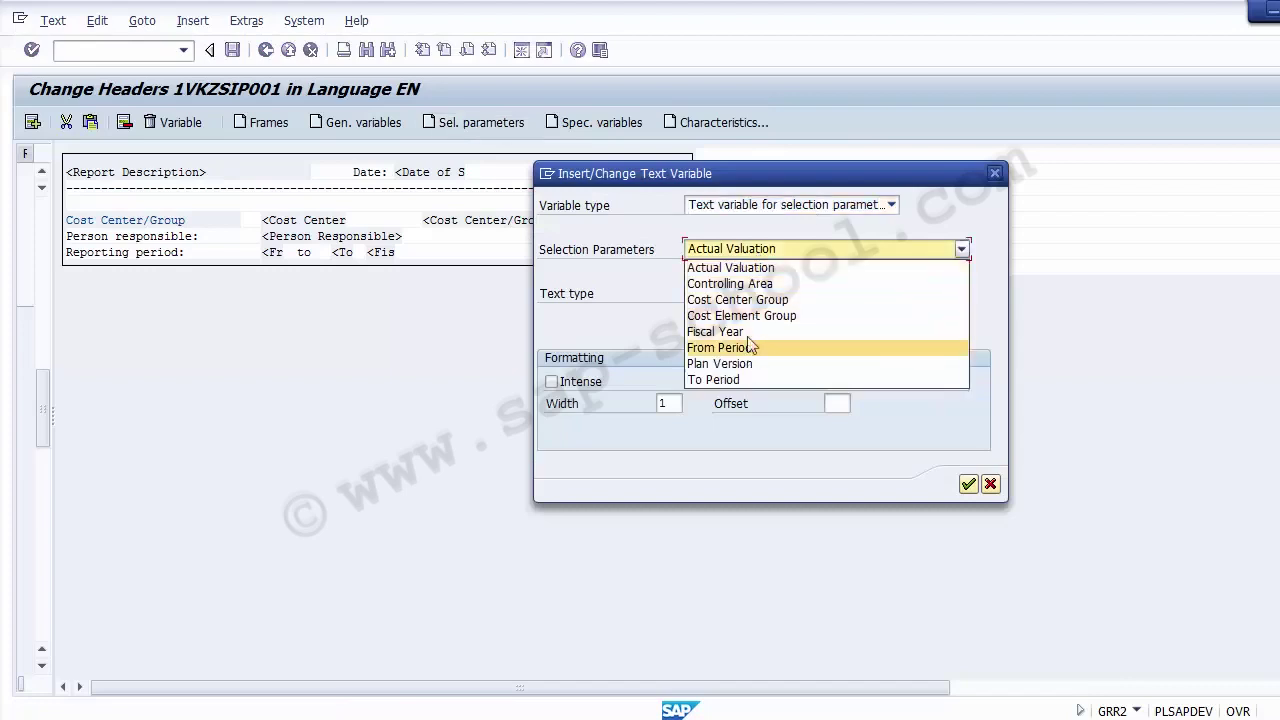
{"action": "left_click", "coordinate": [957, 215]}
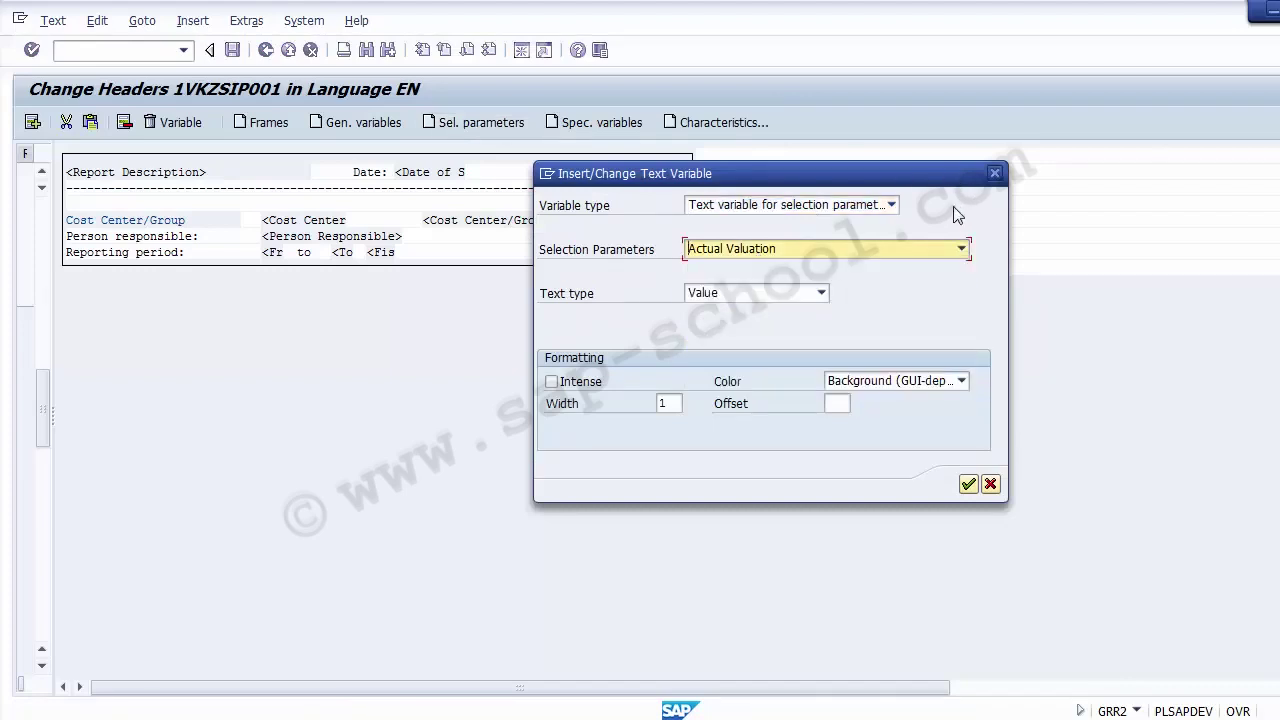
{"action": "left_click", "coordinate": [800, 253]}
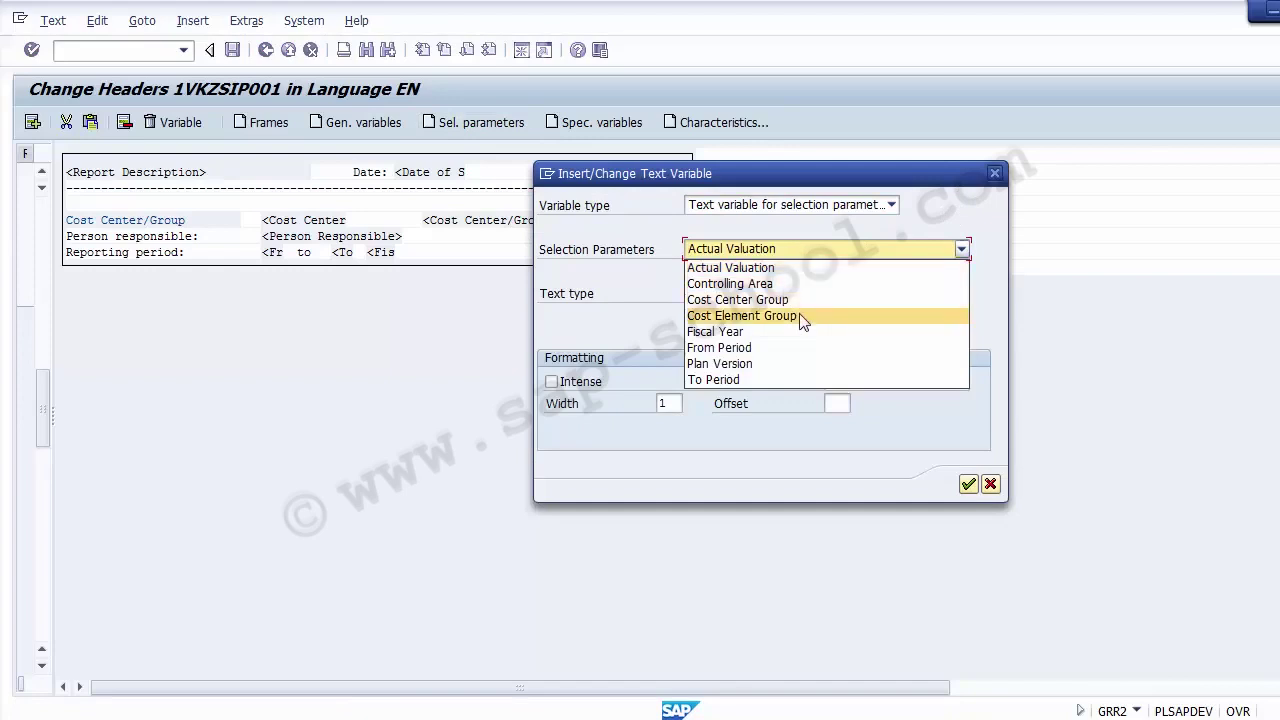
{"action": "left_click", "coordinate": [783, 285]}
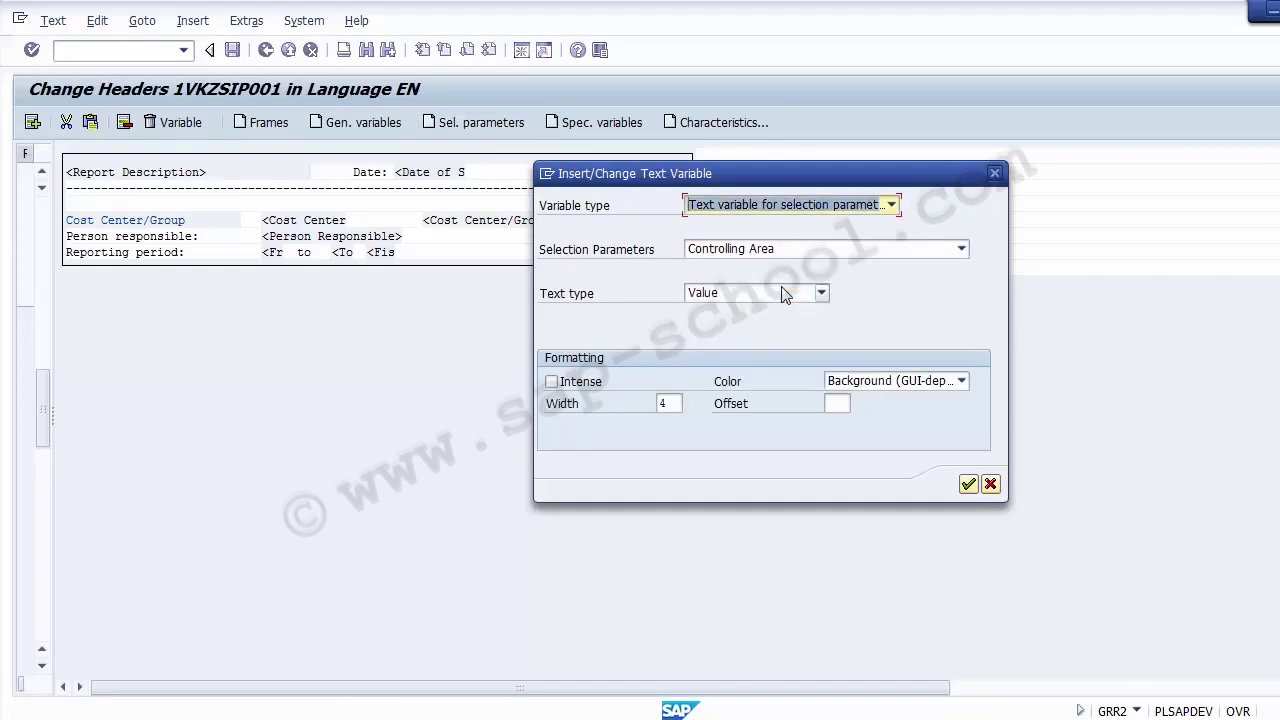
{"action": "left_click", "coordinate": [968, 485]}
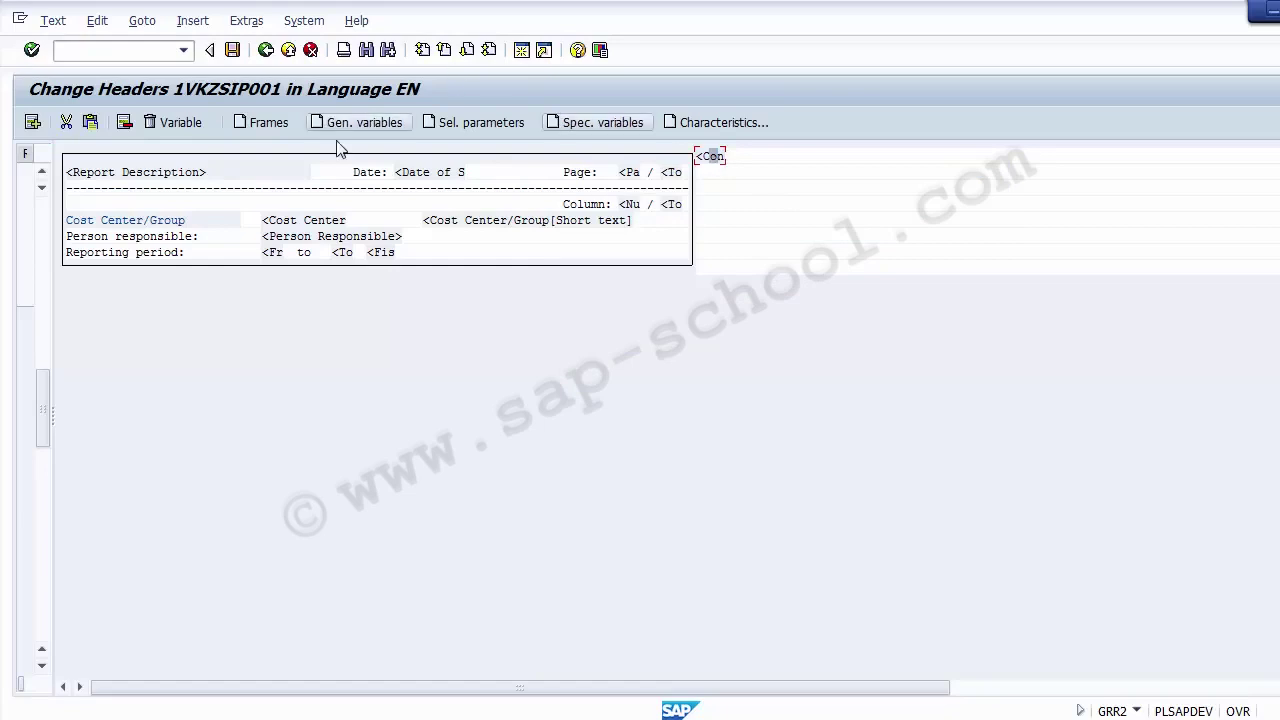
{"action": "left_click", "coordinate": [178, 123]}
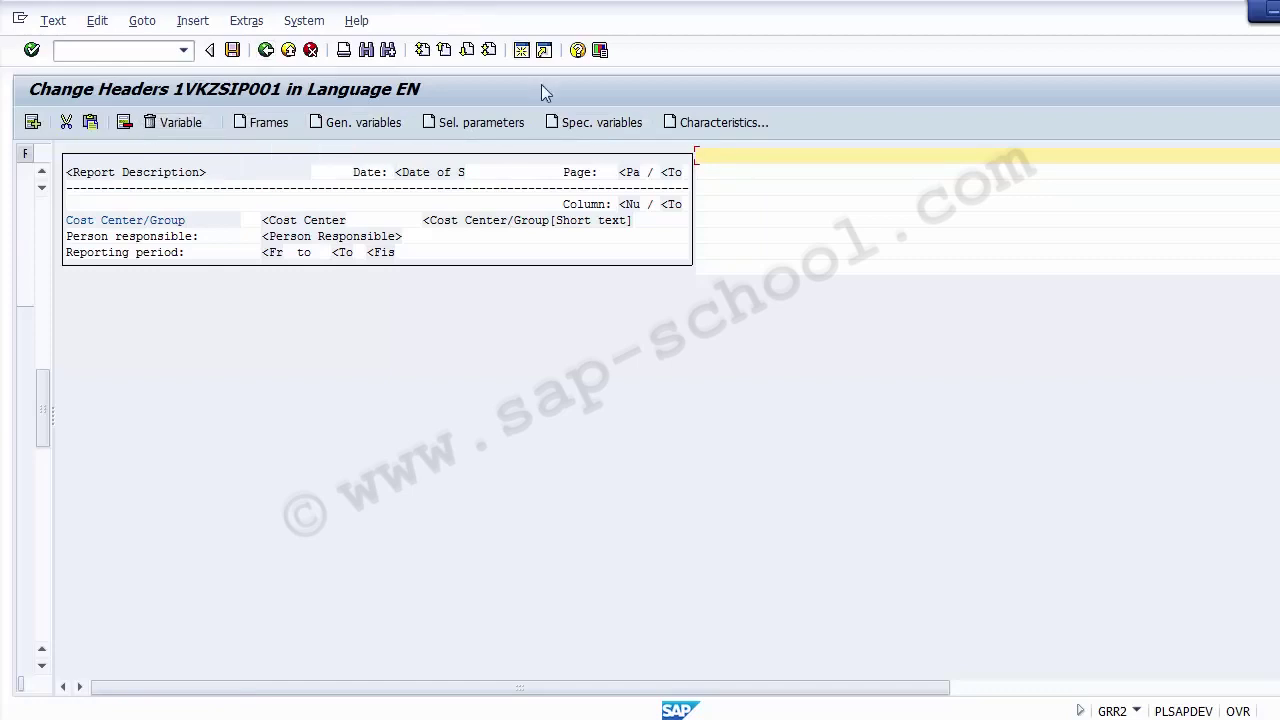
- Insert a text variable for the Controlling Area selection parameter with text type Description beside the header frame
{"action": "left_click", "coordinate": [596, 126]}
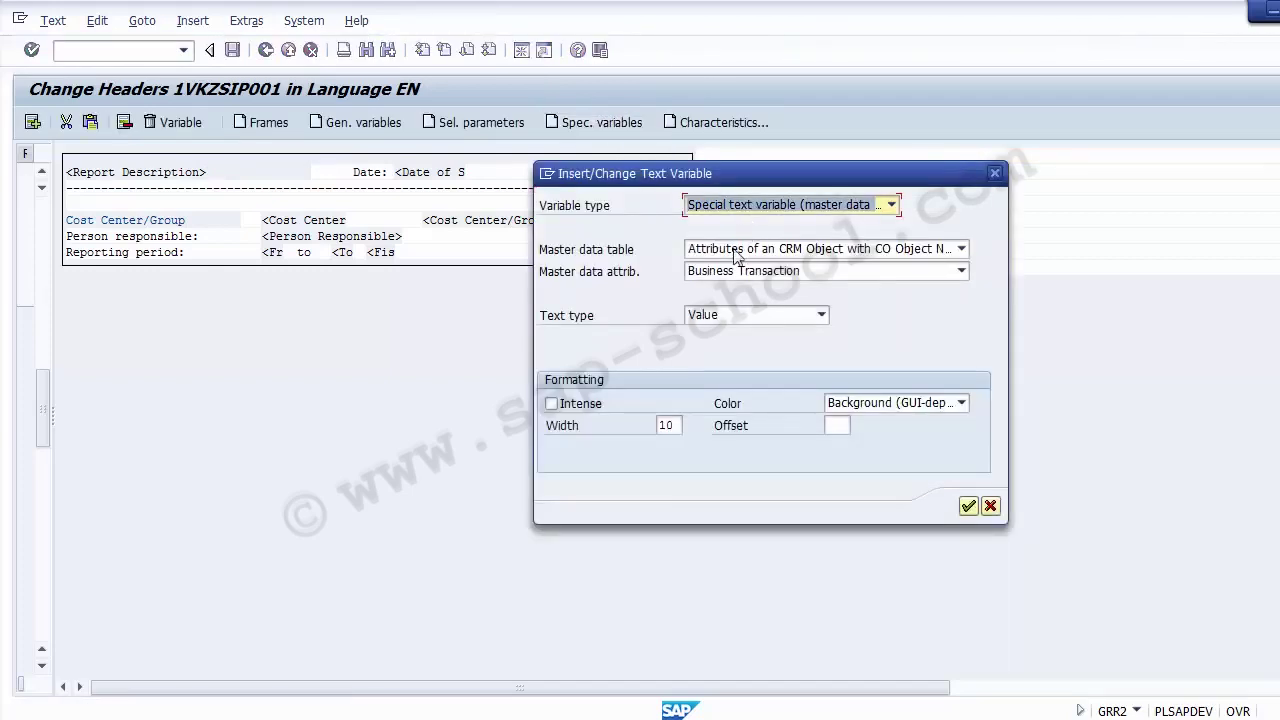
{"action": "left_click", "coordinate": [968, 506]}
{"action": "left_click", "coordinate": [520, 124]}
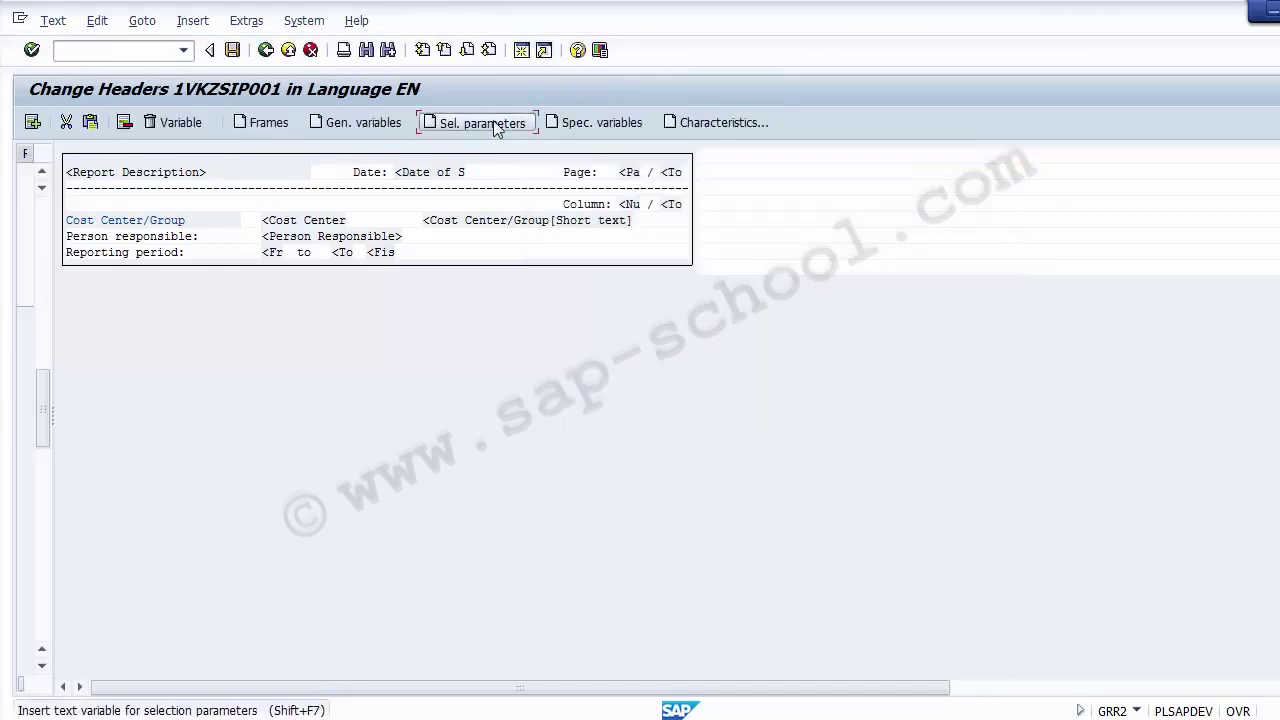
{"action": "left_click", "coordinate": [961, 249]}
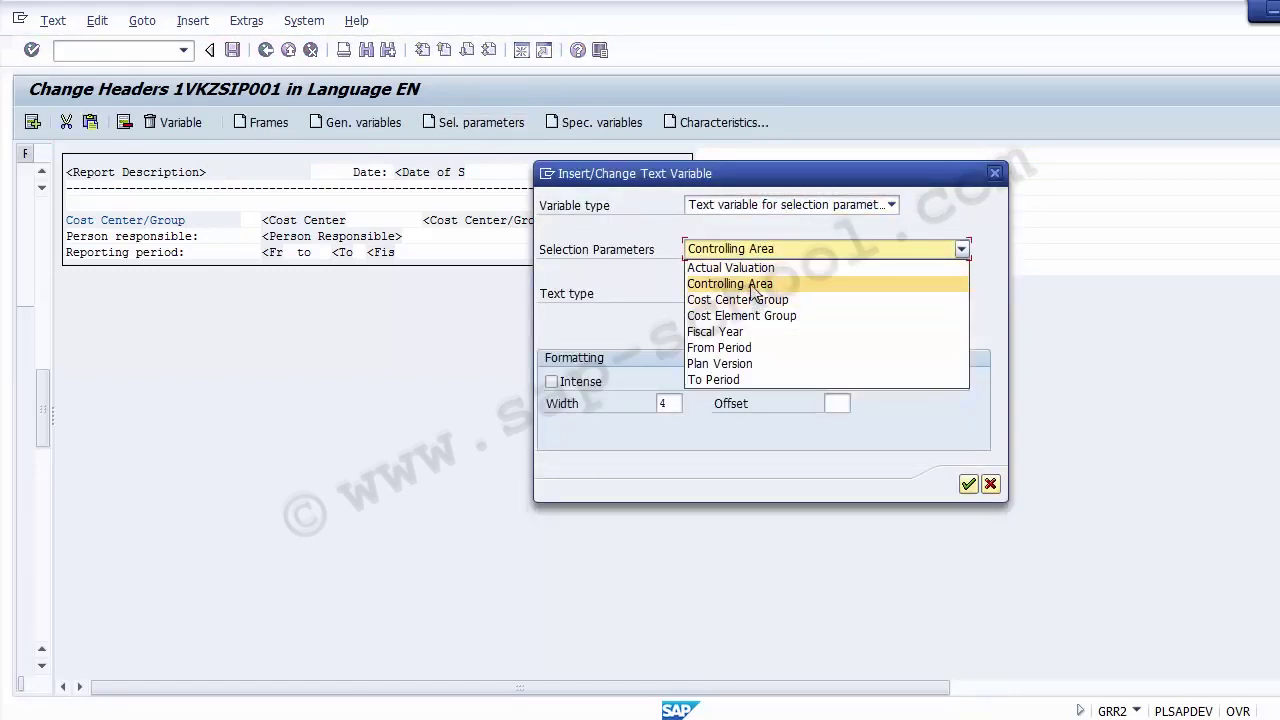
{"action": "left_click", "coordinate": [751, 289]}
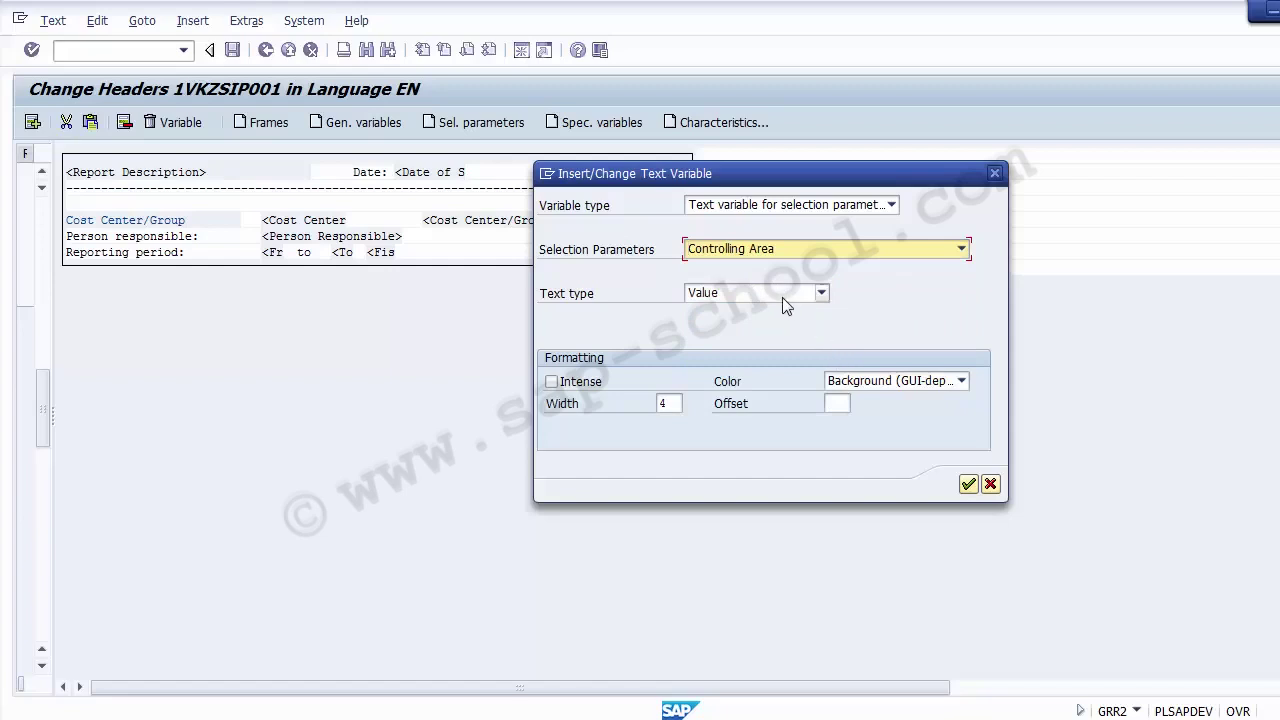
{"action": "left_click", "coordinate": [782, 297]}
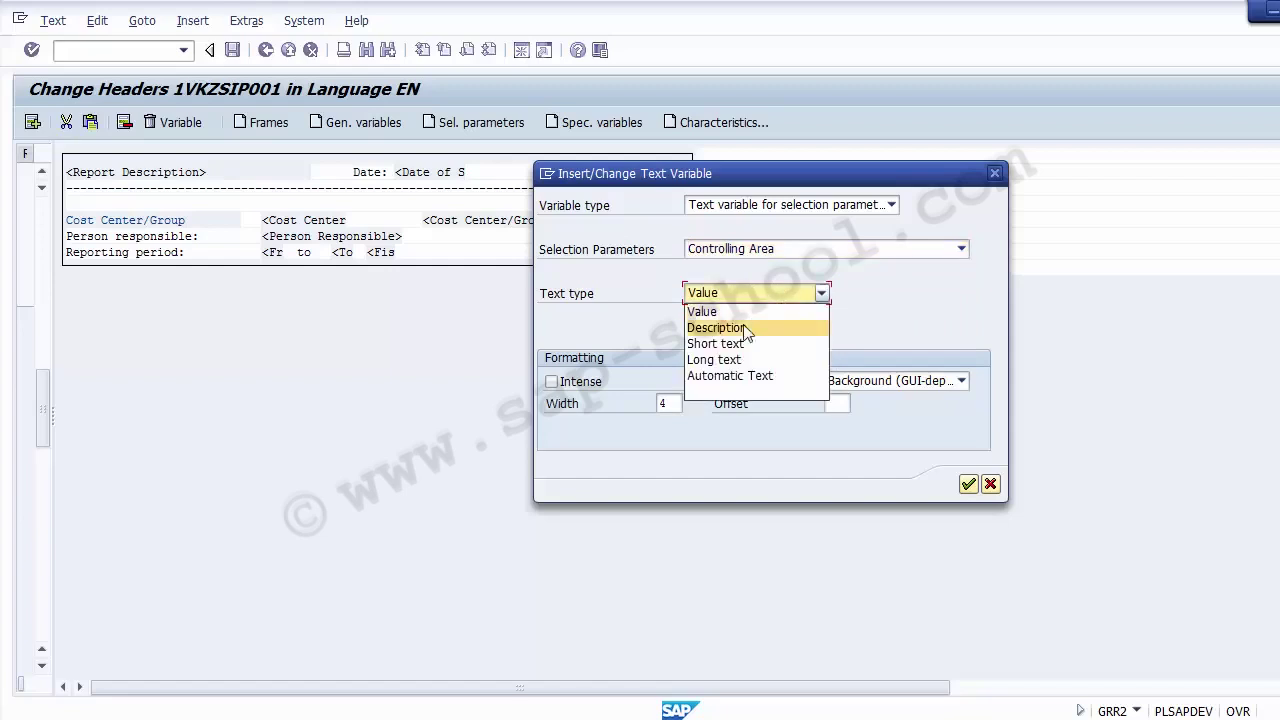
{"action": "left_click", "coordinate": [745, 328]}
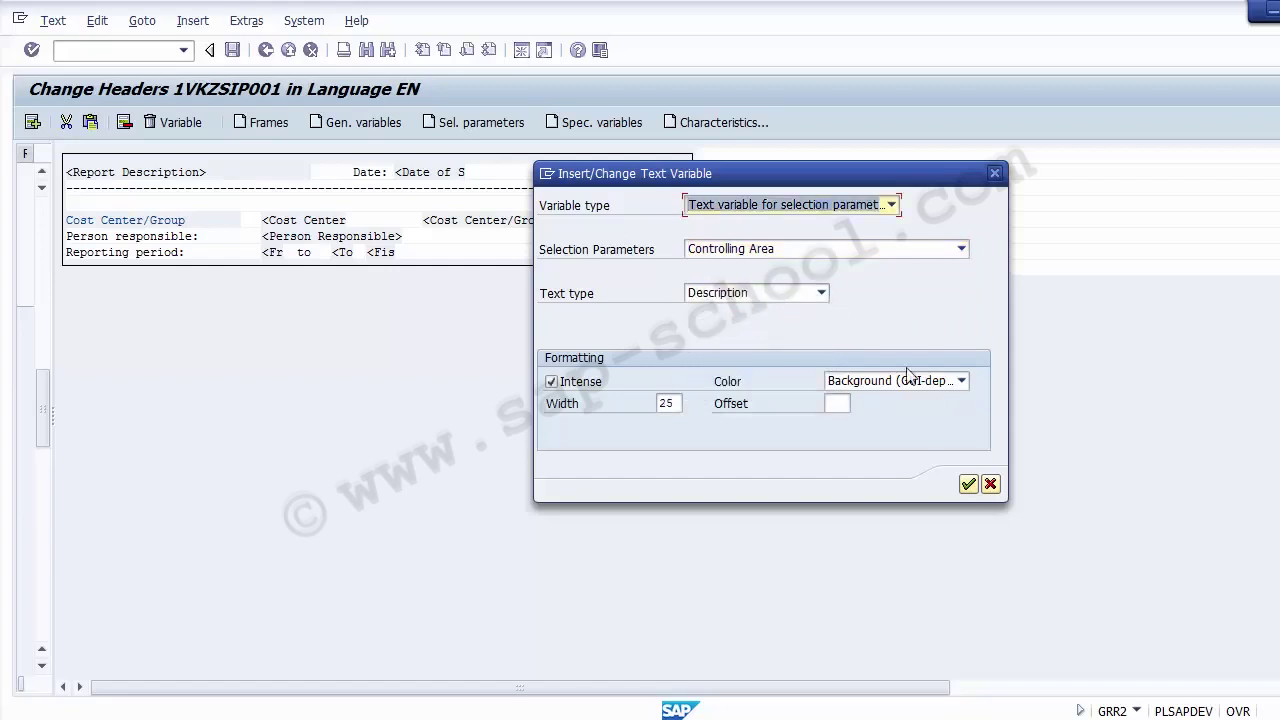
{"action": "left_click", "coordinate": [968, 485]}
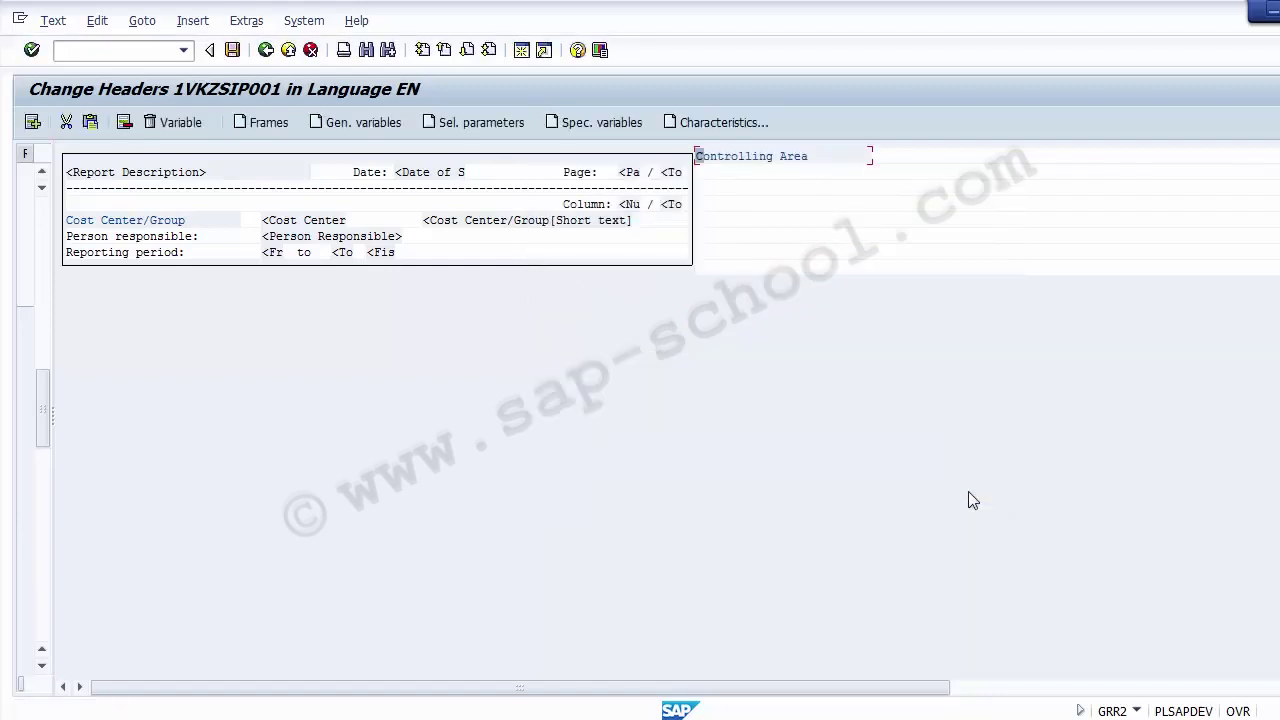
- Save the header texts of ZSIP001 and return to the report definition
{"action": "left_click", "coordinate": [825, 165]}
{"action": "left_click", "coordinate": [234, 54]}
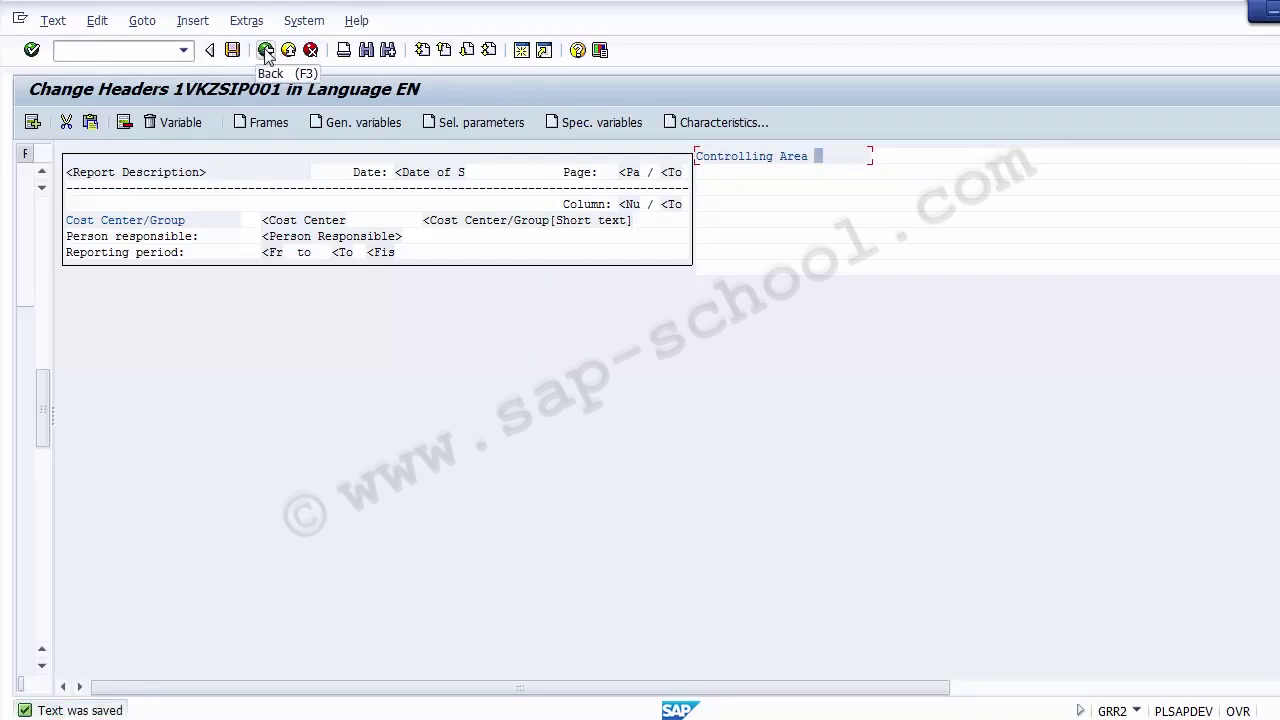
{"action": "left_click", "coordinate": [266, 51]}
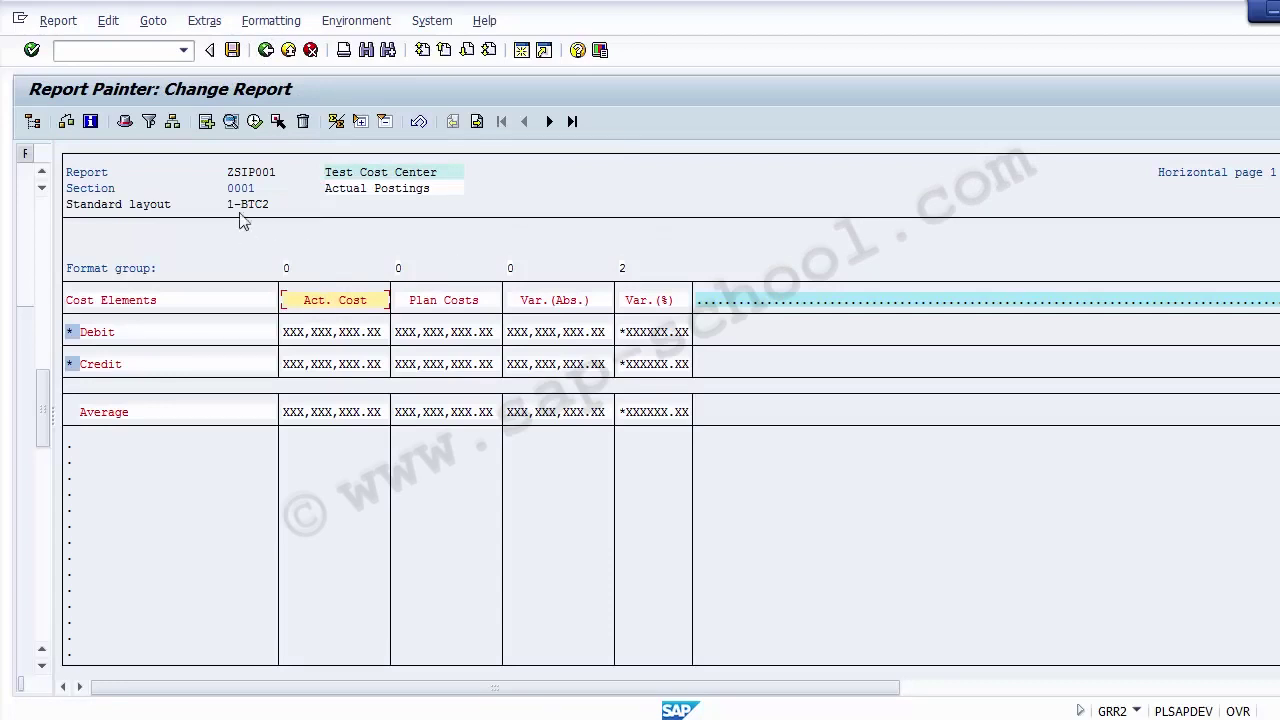
- Examine the header of the report's library and its assigned reports, and return to the report definition
{"action": "left_click", "coordinate": [203, 22]}
{"action": "mouse_move", "coordinate": [262, 20]}
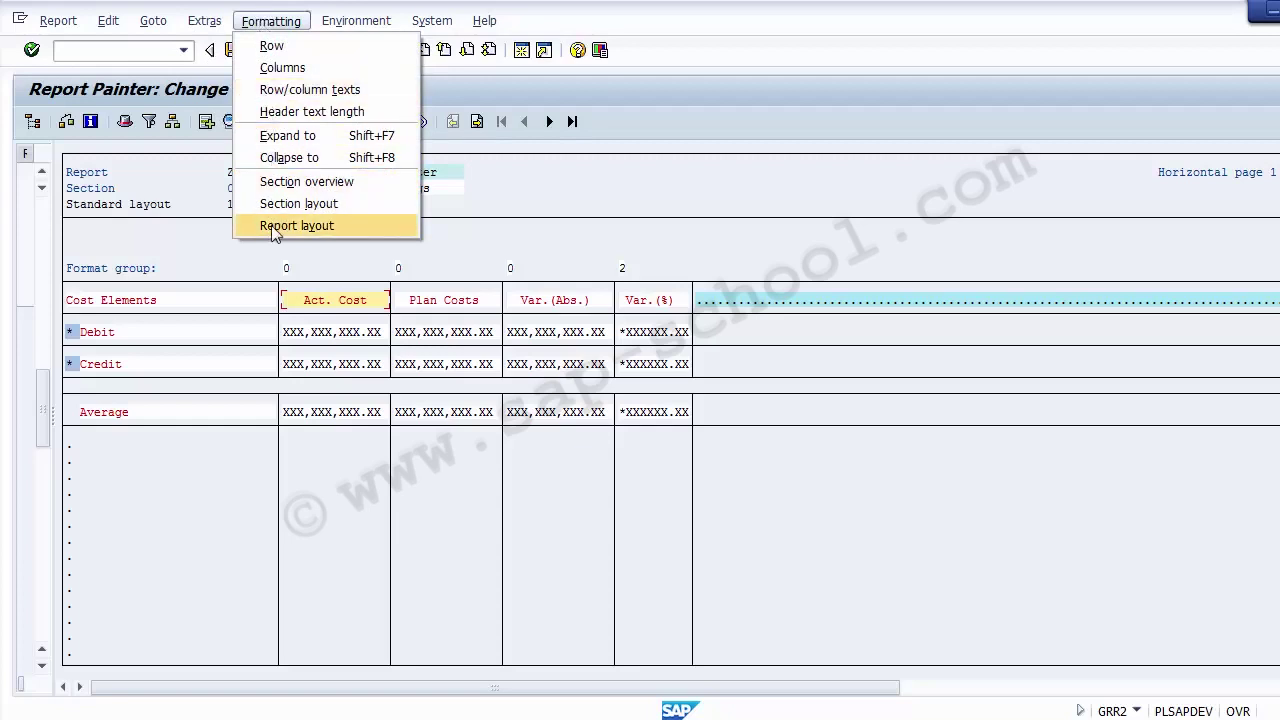
{"action": "mouse_move", "coordinate": [336, 18]}
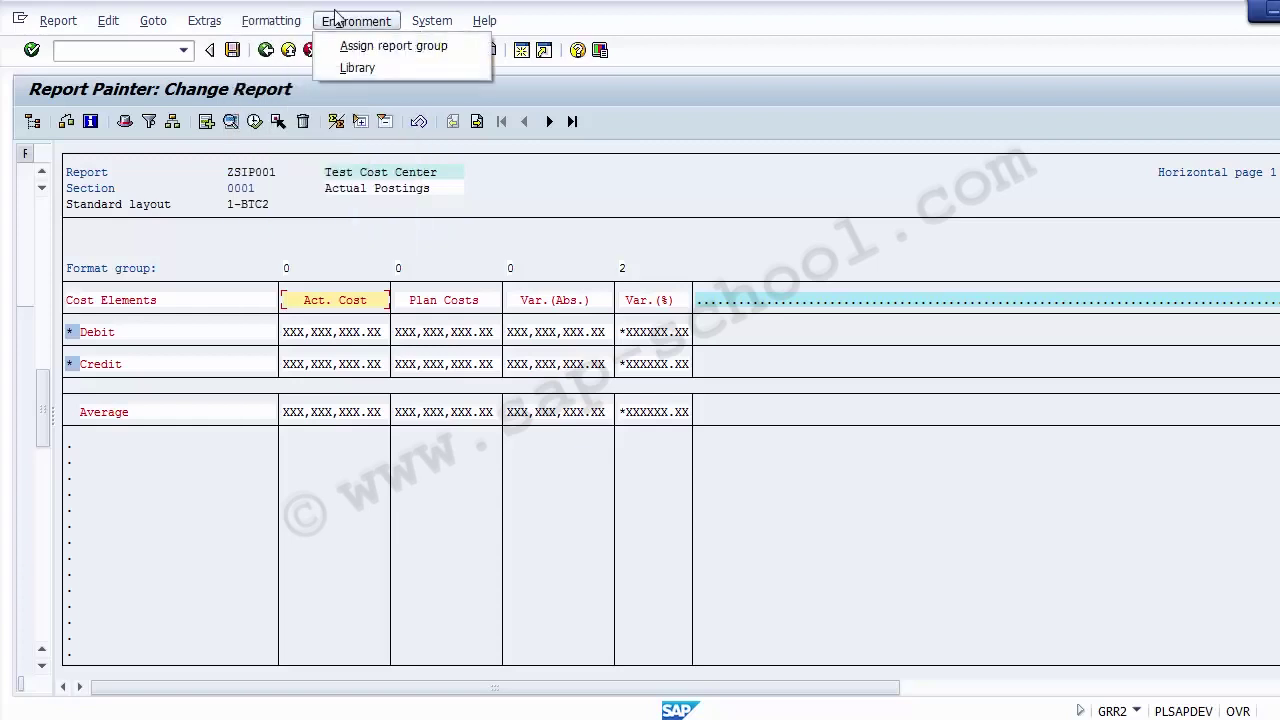
{"action": "left_click", "coordinate": [357, 68]}
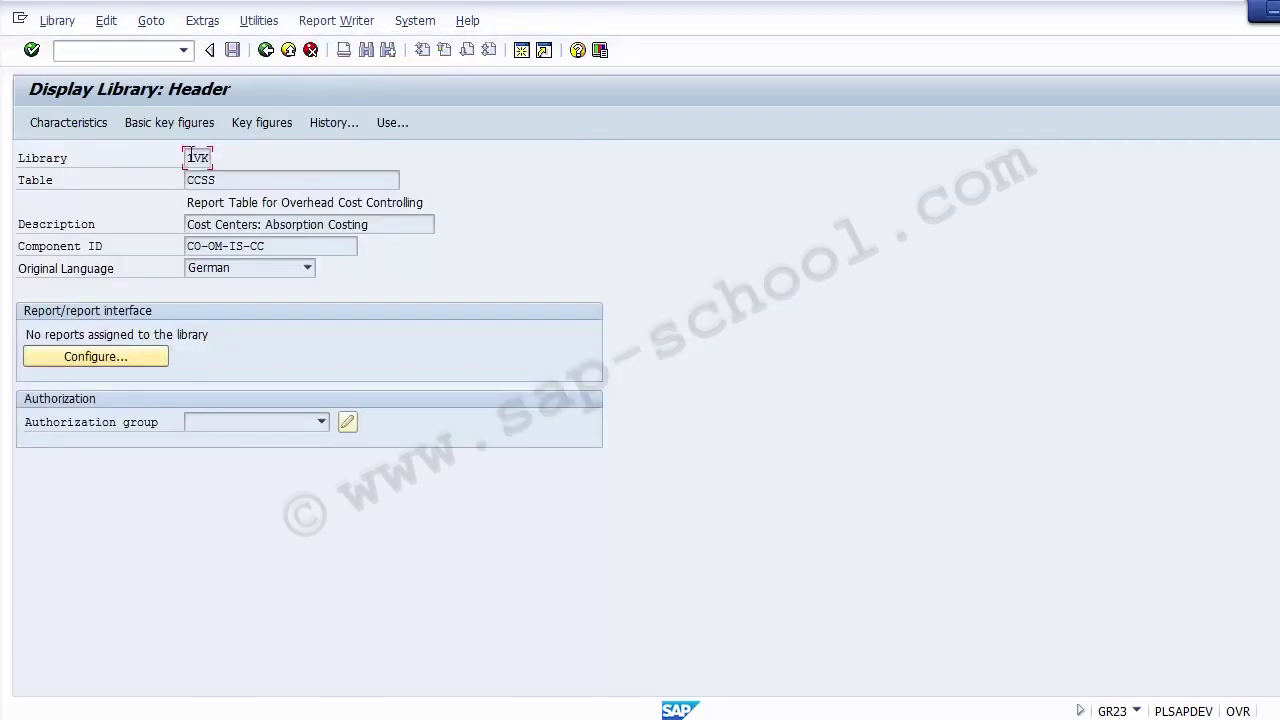
{"action": "left_click_drag", "start_coordinate": [216, 180], "coordinate": [160, 173]}
{"action": "left_click", "coordinate": [86, 362]}
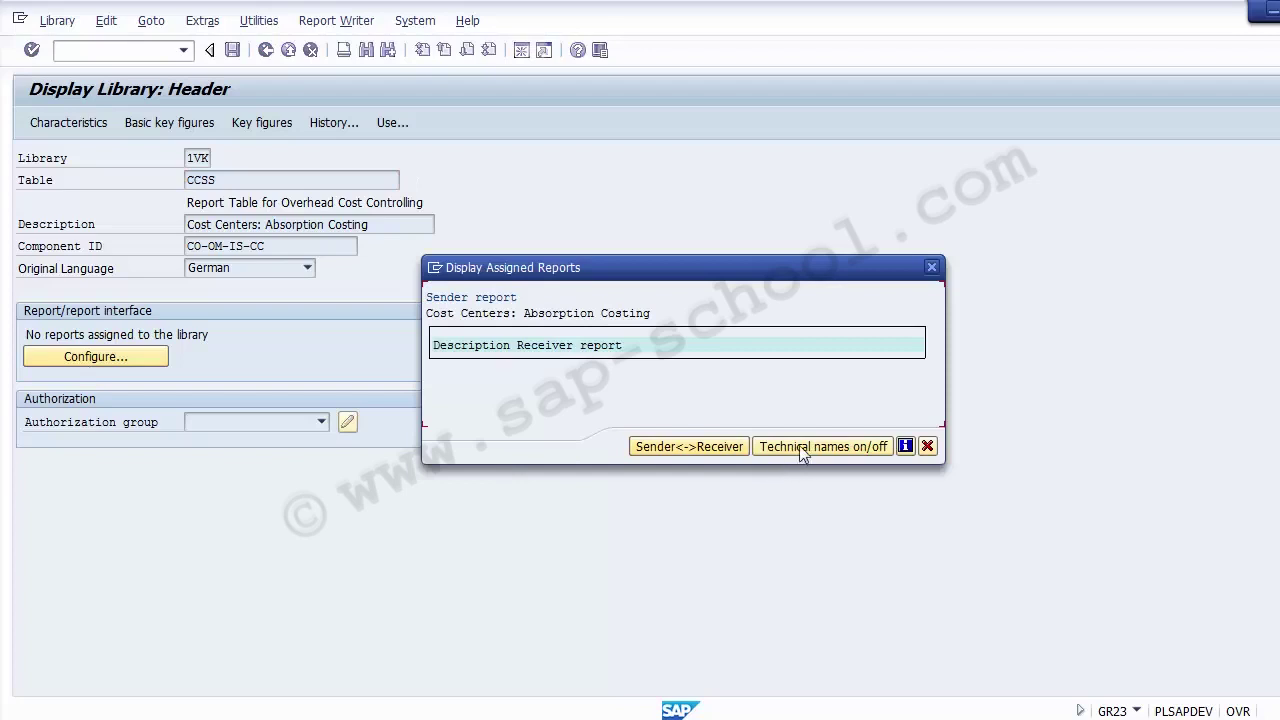
{"action": "left_click", "coordinate": [927, 446]}
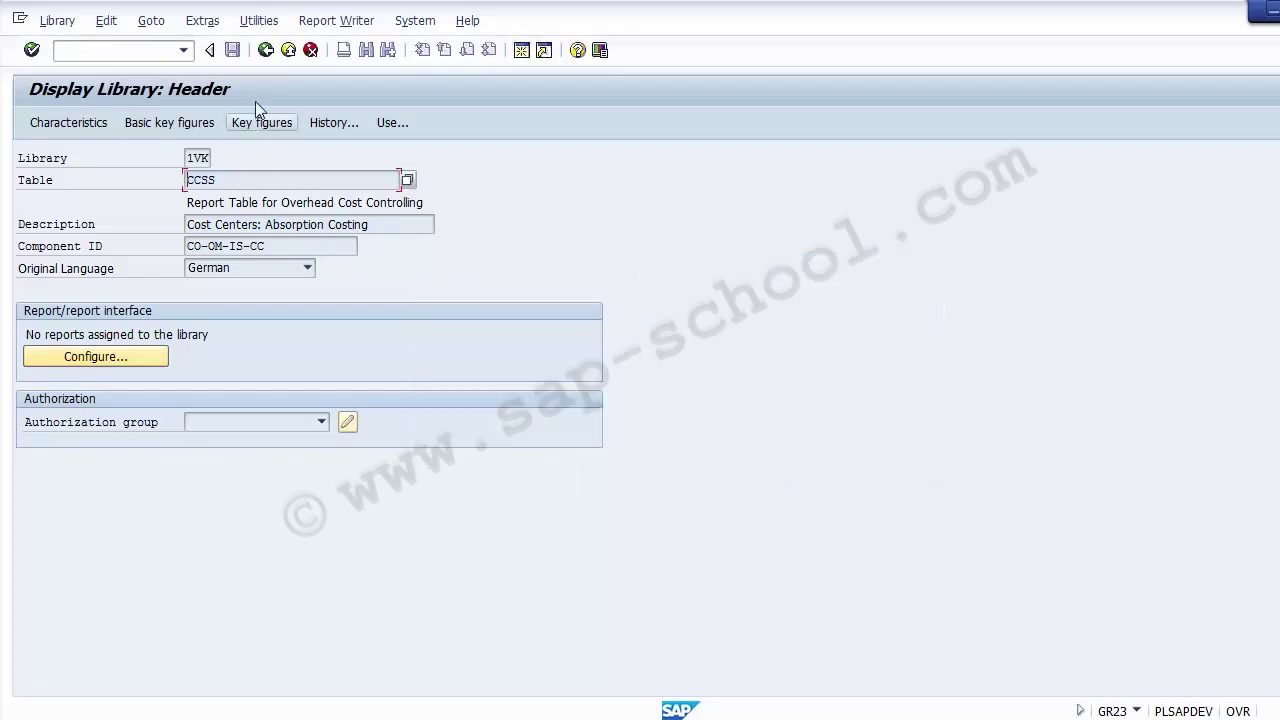
{"action": "left_click", "coordinate": [266, 50]}
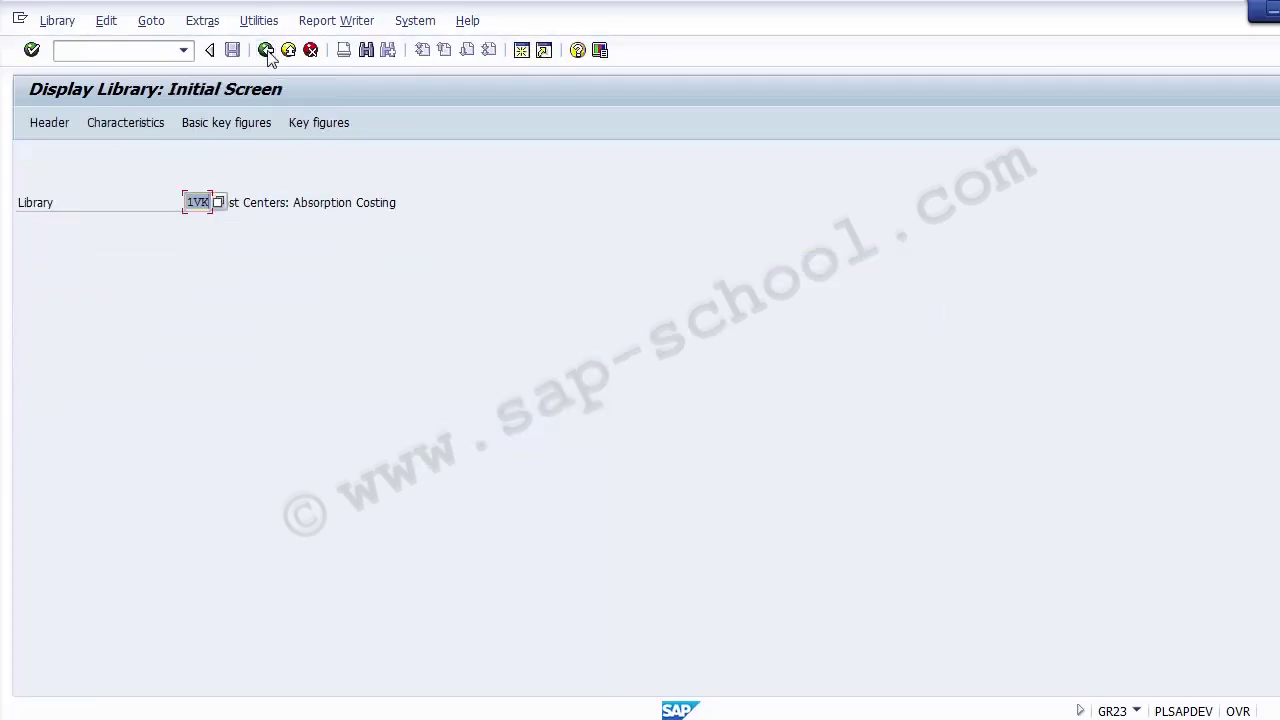
{"action": "left_click", "coordinate": [266, 50]}
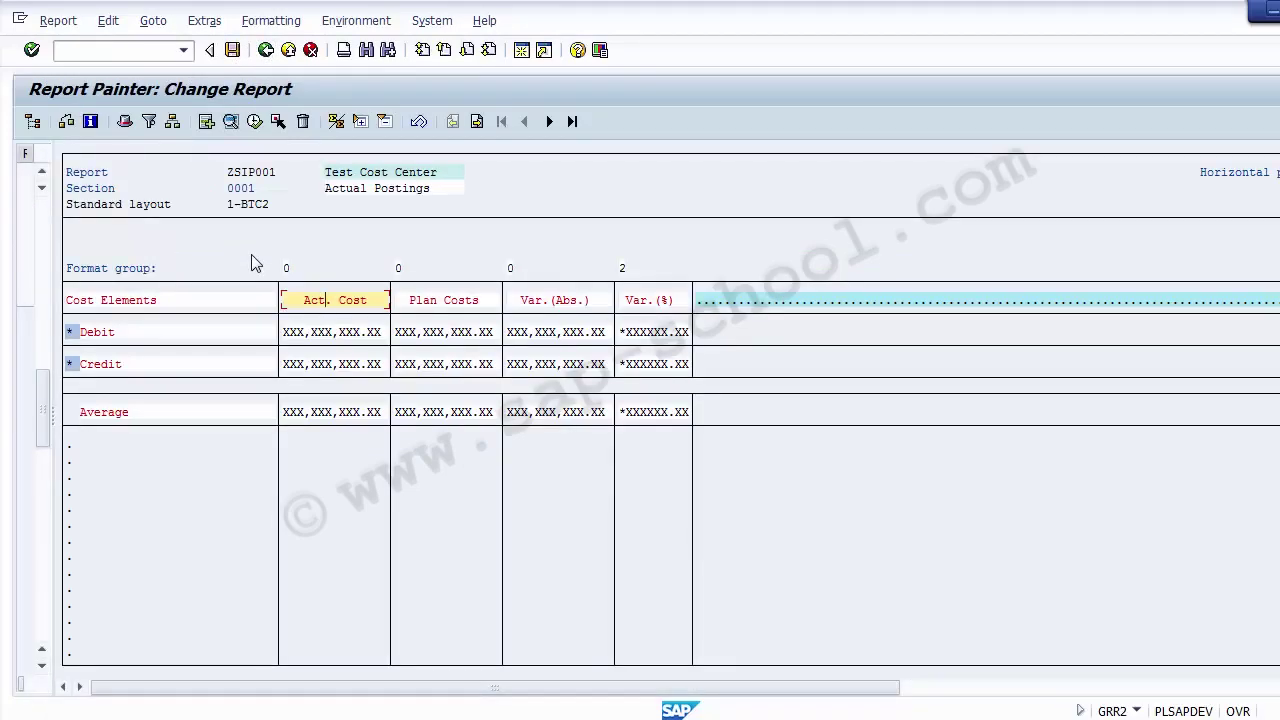
- Save and execute report ZSIP001 for controlling area 1000 and fiscal year 2014
{"action": "left_click", "coordinate": [255, 122]}
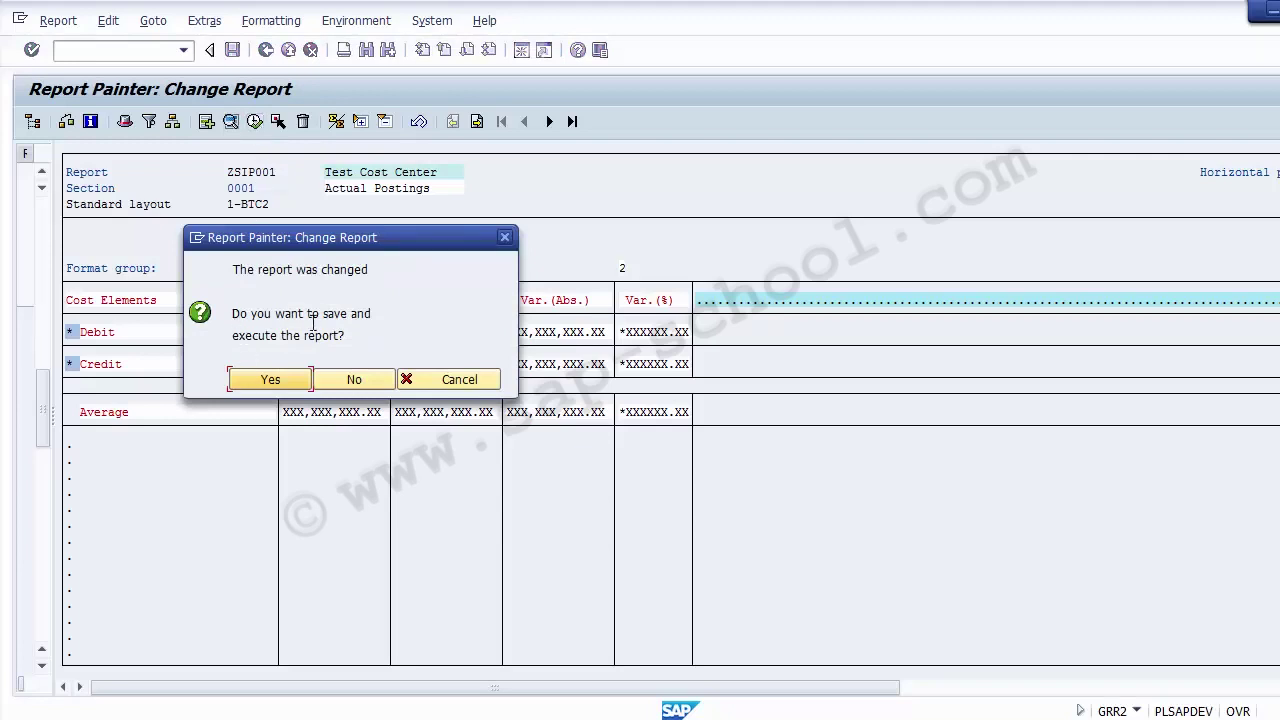
{"action": "left_click", "coordinate": [268, 382]}
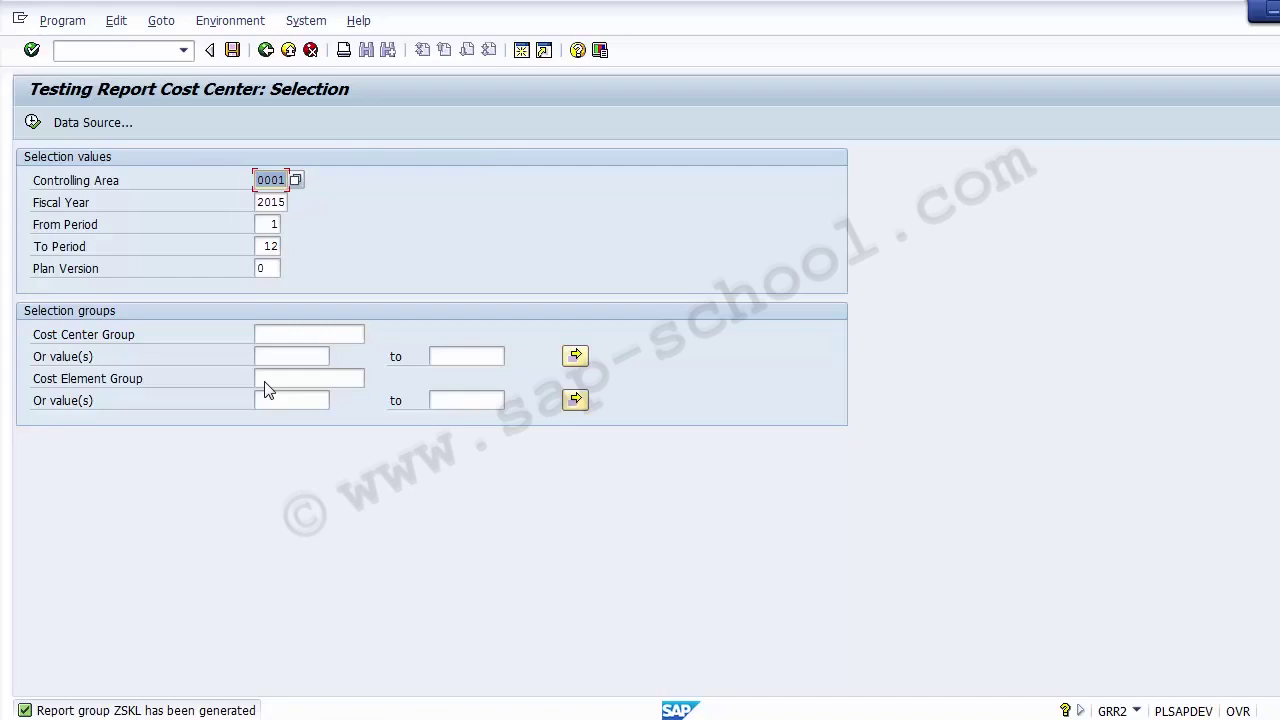
{"action": "type", "text": "1000"}
{"action": "key", "text": "Tab"}
{"action": "type", "text": "201"}
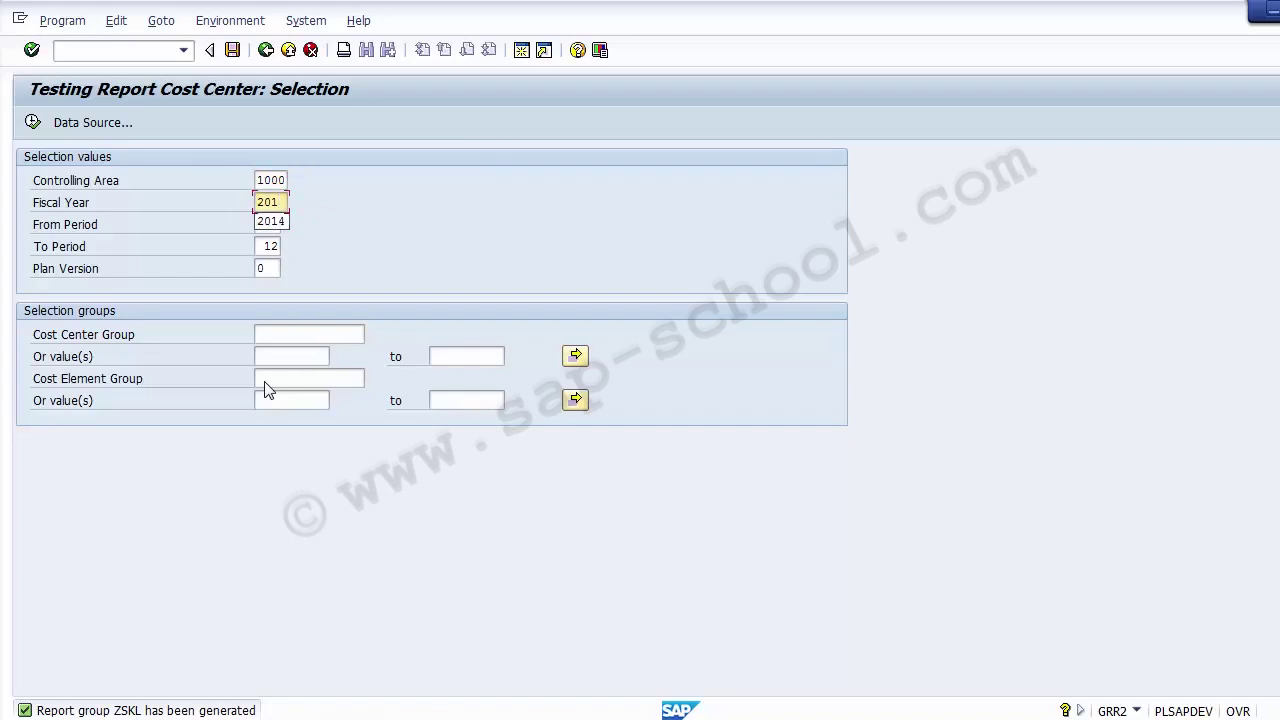
{"action": "type", "text": "4"}
{"action": "key", "text": "Tab"}
{"action": "key", "text": "Tab"}
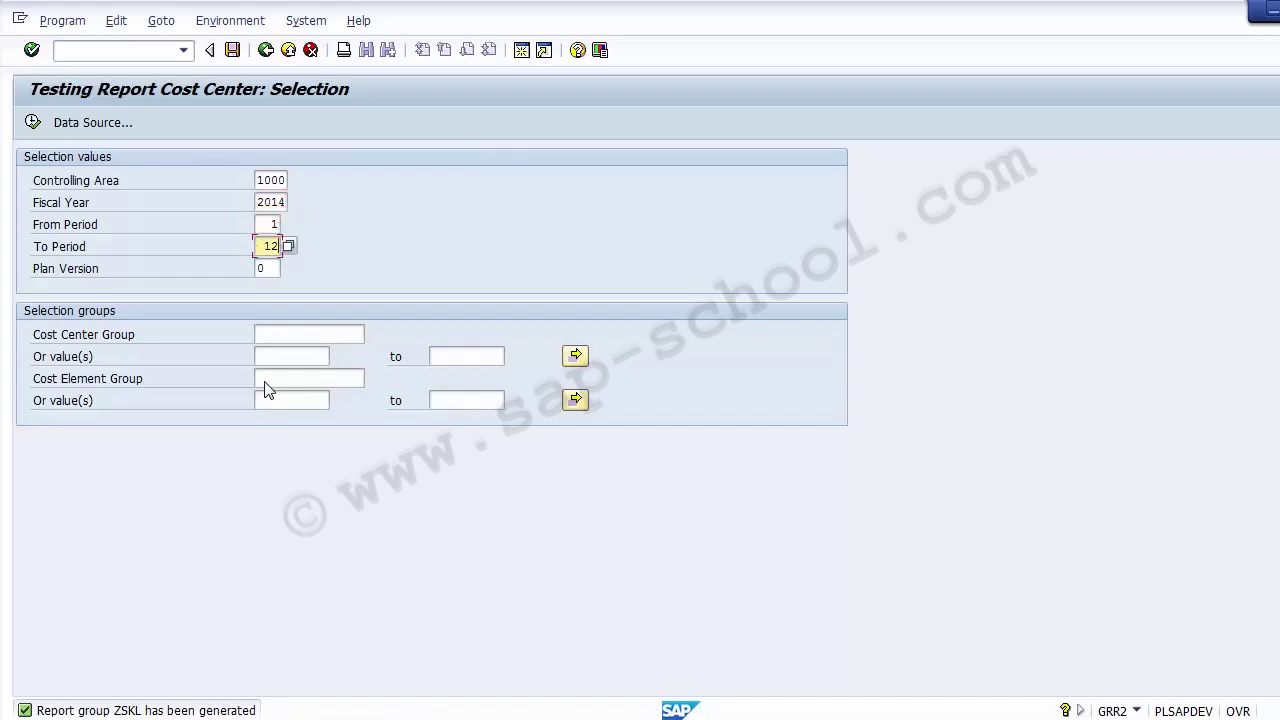
{"action": "left_click", "coordinate": [115, 337]}
{"action": "left_click", "coordinate": [110, 378]}
{"action": "left_click", "coordinate": [33, 122]}
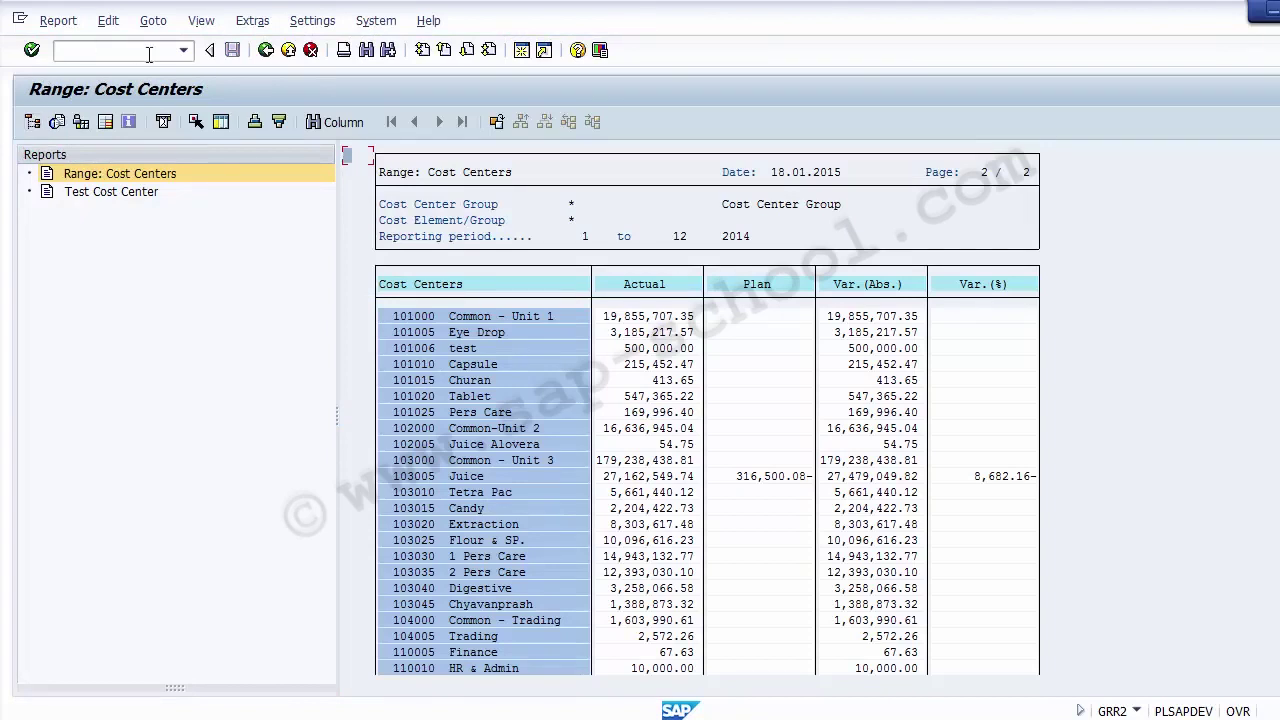
- Examine the Test Cost Center output against Range: Cost Centers, exit the report and leave the ZSIP001 definition
{"action": "left_click", "coordinate": [84, 196]}
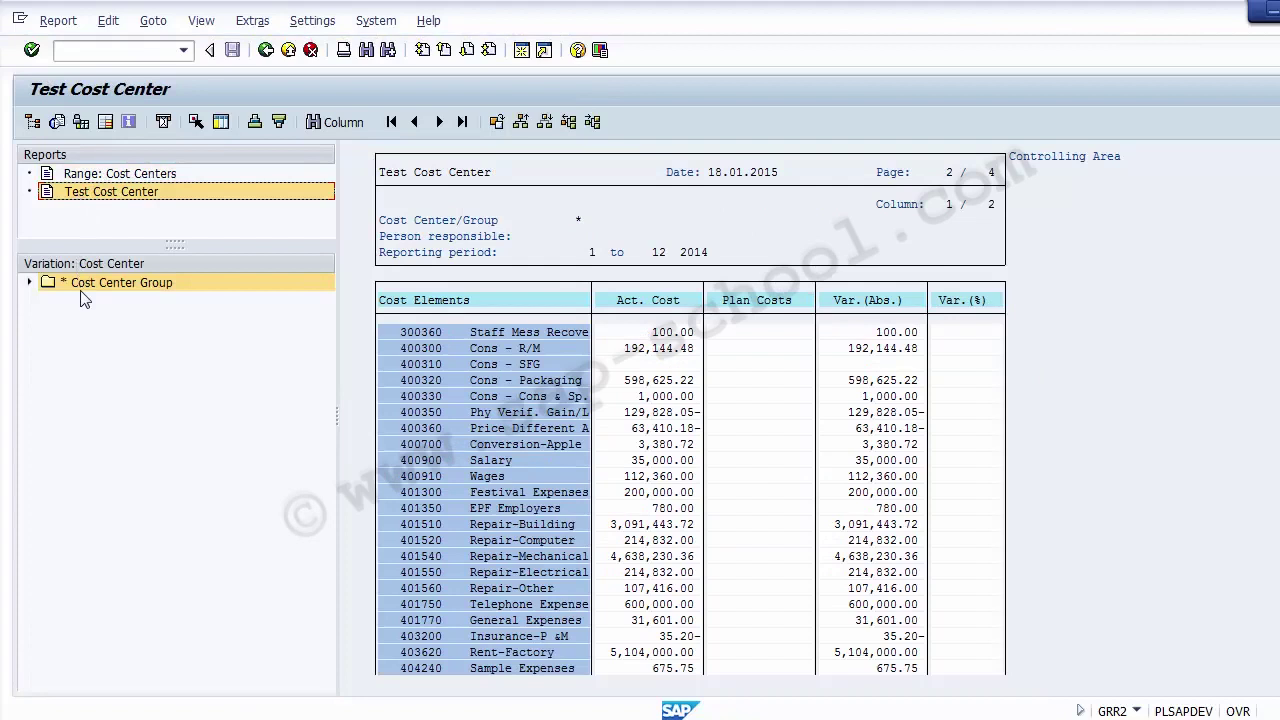
{"action": "left_click", "coordinate": [101, 174]}
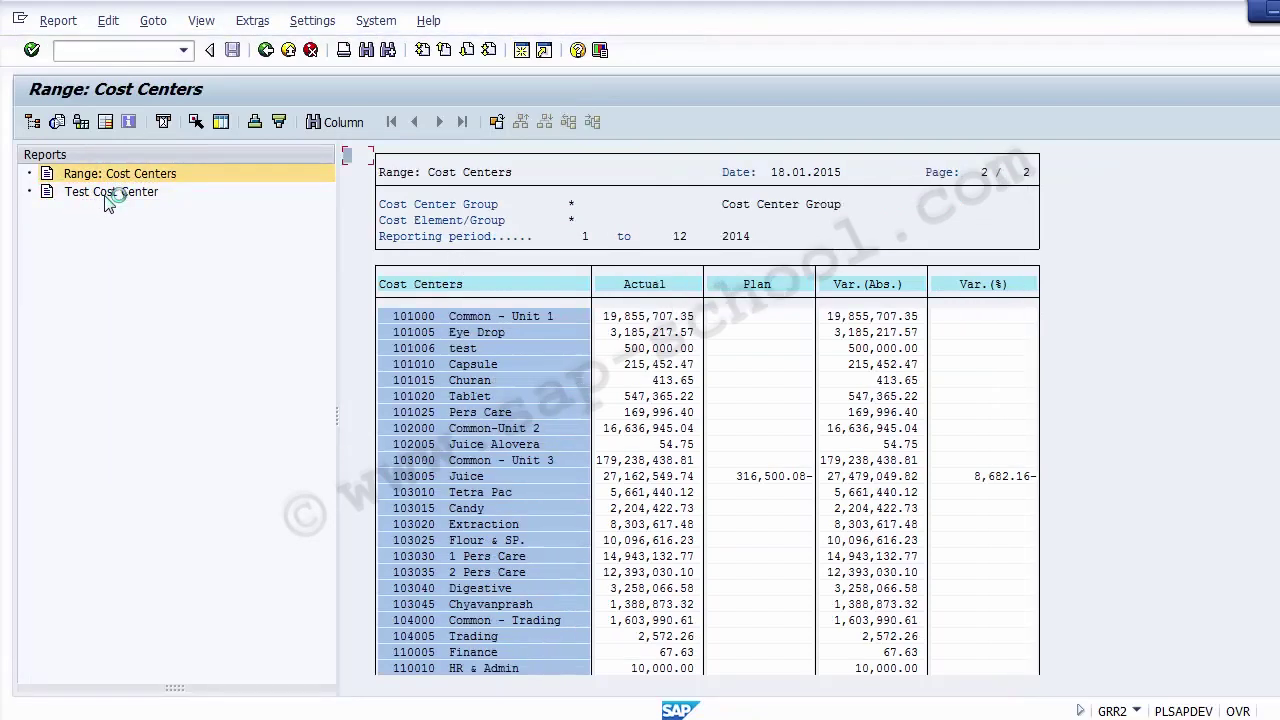
{"action": "left_click", "coordinate": [110, 191]}
{"action": "left_click", "coordinate": [270, 51]}
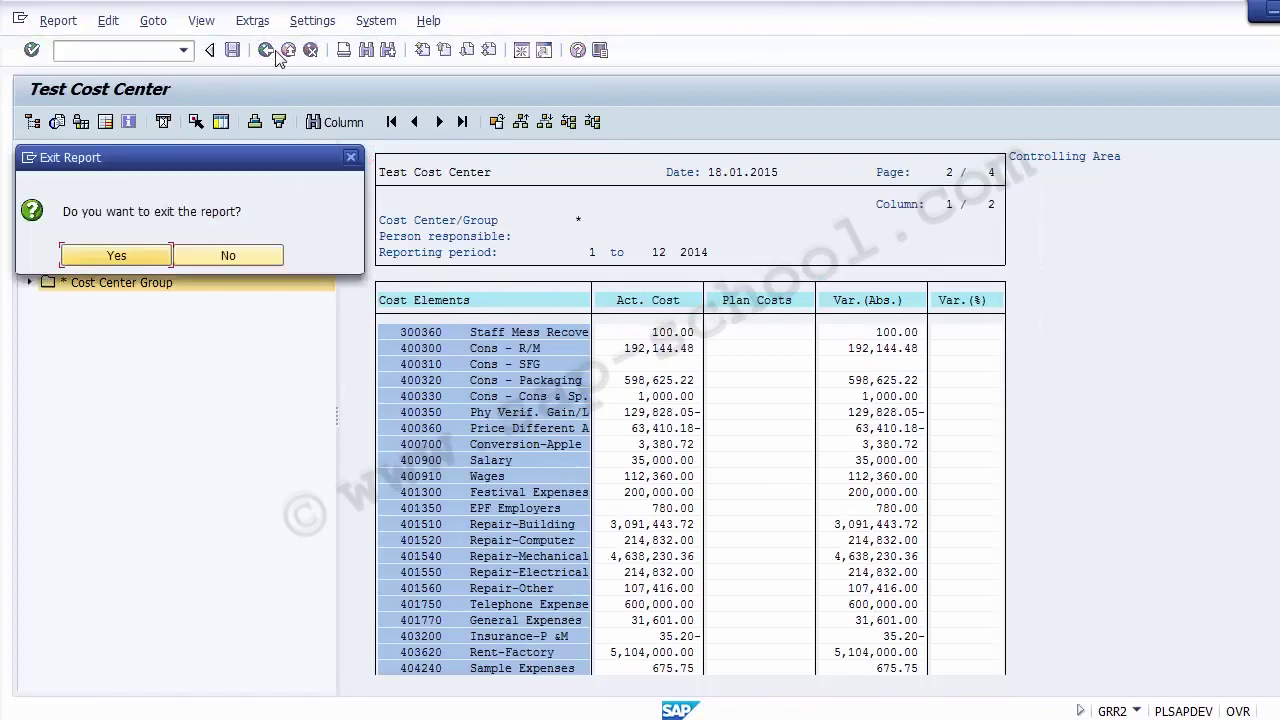
{"action": "left_click", "coordinate": [138, 262]}
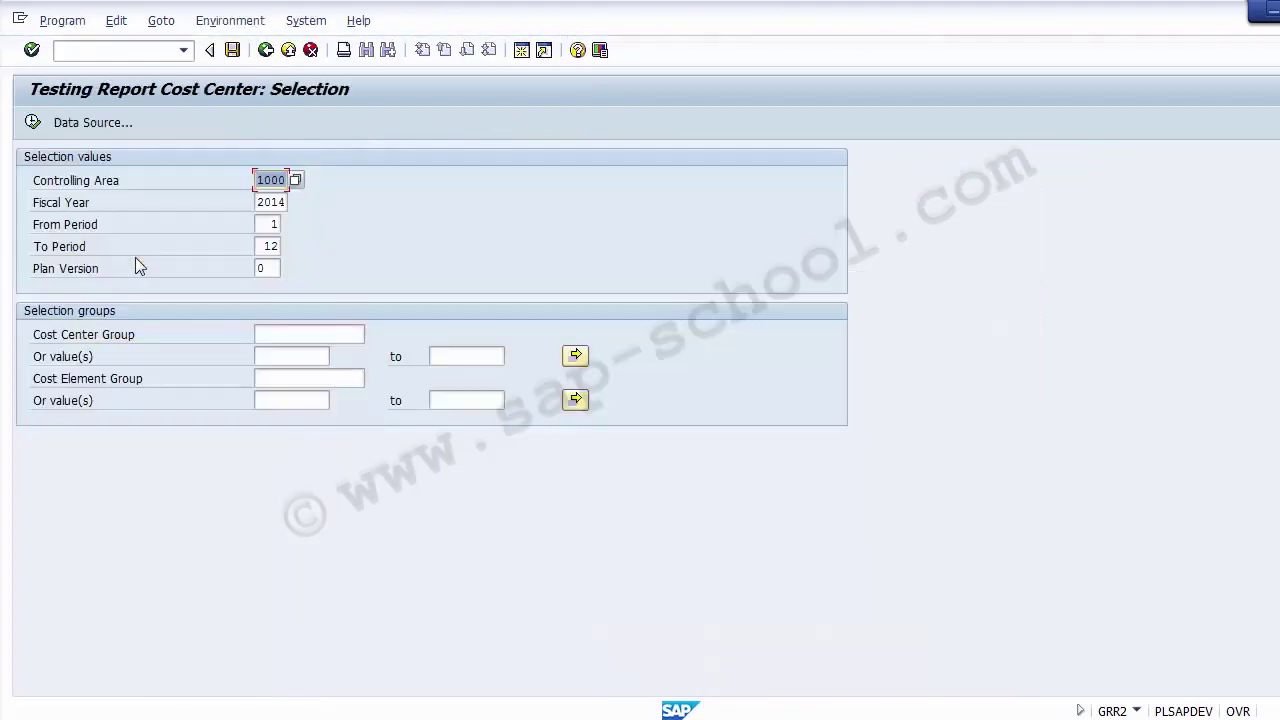
{"action": "left_click", "coordinate": [268, 52]}
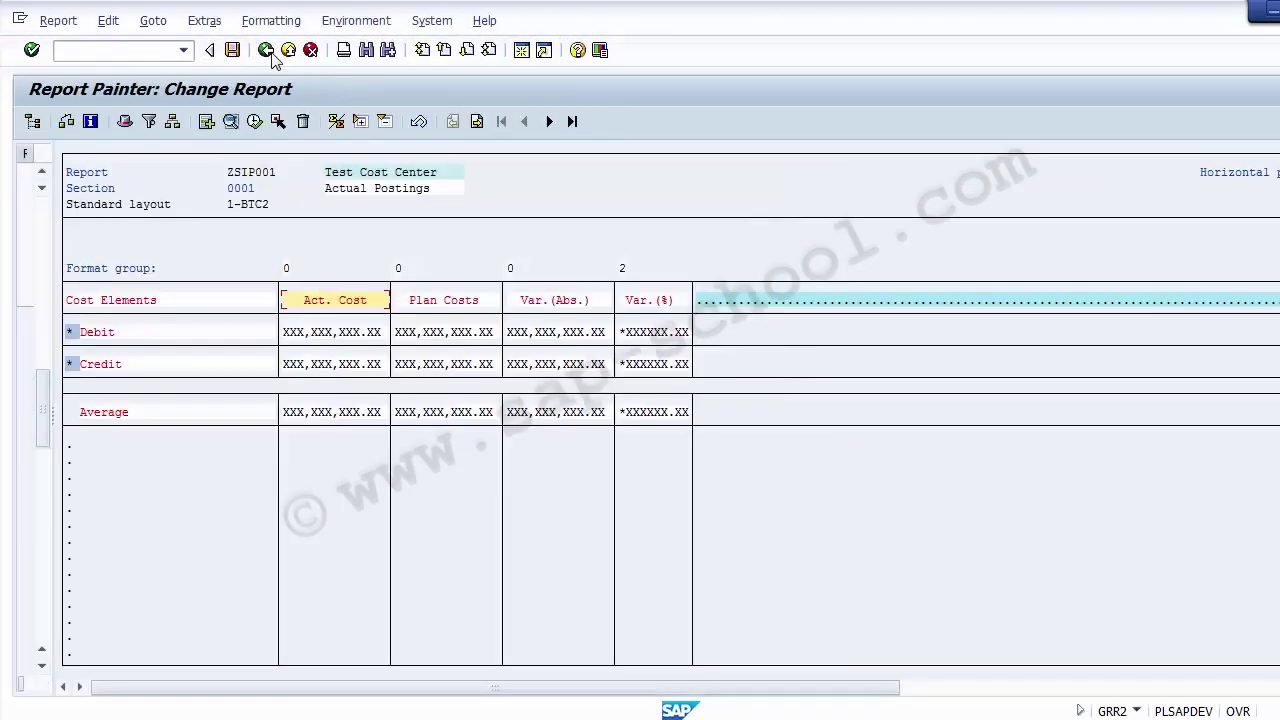
{"action": "left_click", "coordinate": [266, 51]}
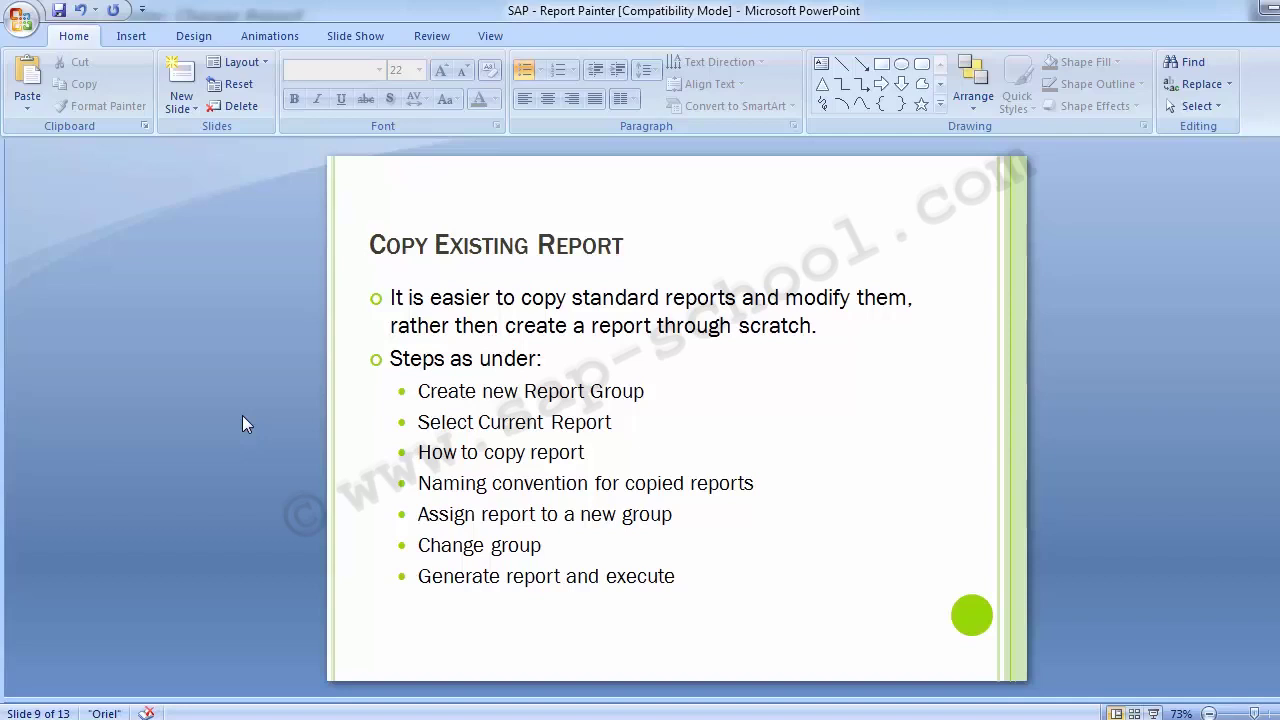
- In the PowerPoint presentation, reword the "Change group" bullet on the Copy Existing Report slide as "Change Report"
{"action": "left_click", "coordinate": [536, 546]}
{"action": "key", "text": "BackSpace"}
{"action": "key", "text": "BackSpace"}
{"action": "key", "text": "BackSpace"}
{"action": "key", "text": "BackSpace"}
{"action": "key", "text": "BackSpace"}
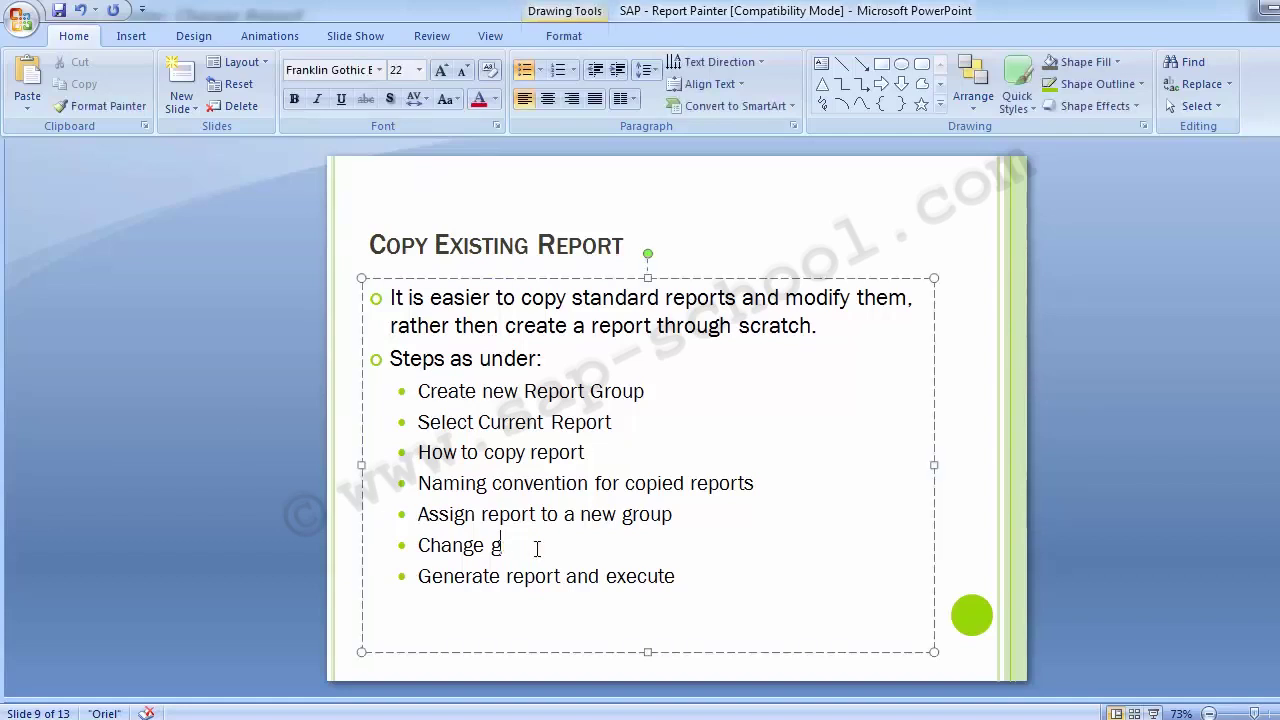
{"action": "type", "text": "Report"}
{"action": "left_click", "coordinate": [180, 458]}
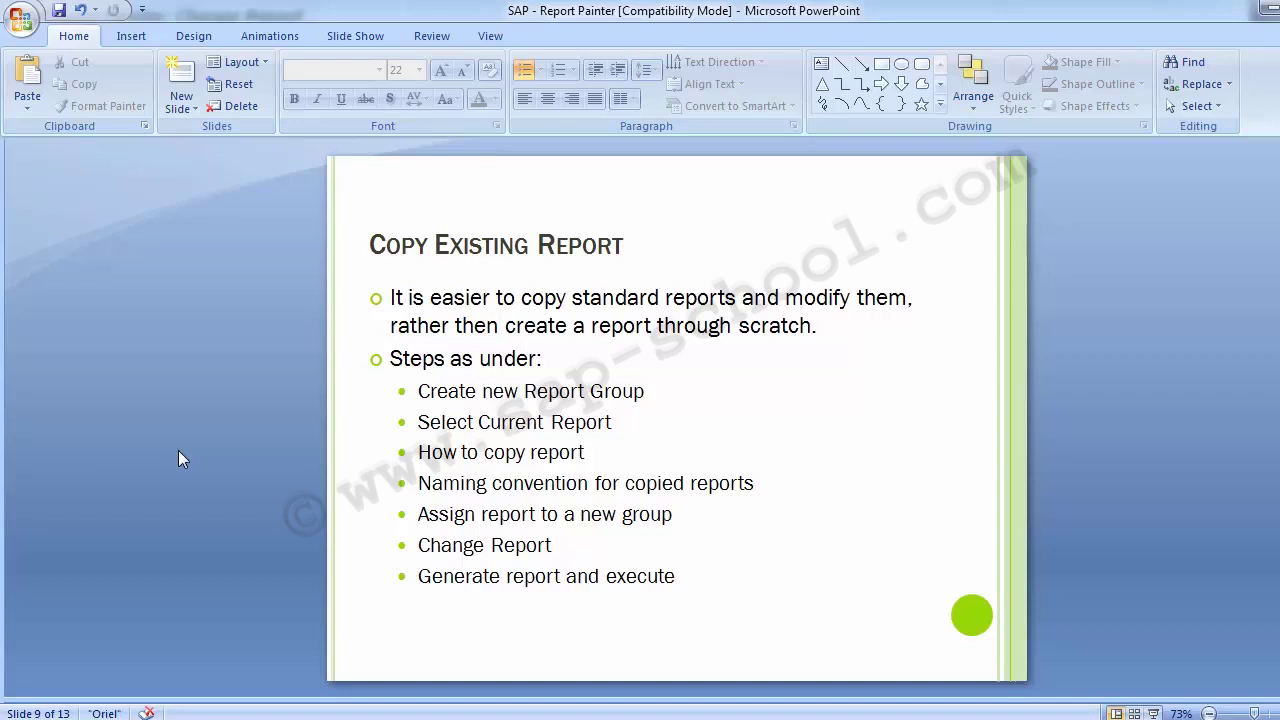
- Show the Transport Report slide, switch back to SAP and start transaction GCTR
{"action": "key", "text": "Page_Down"}
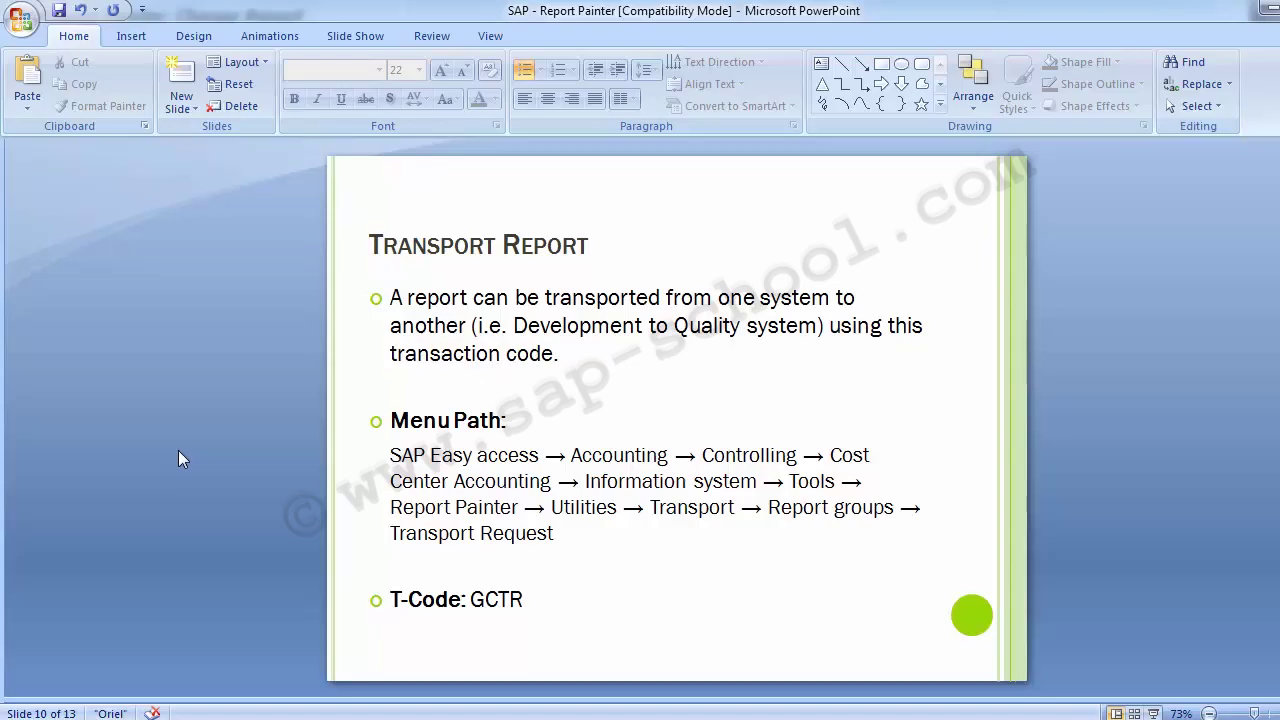
{"action": "key", "text": "alt+Tab"}
{"action": "left_click", "coordinate": [90, 52]}
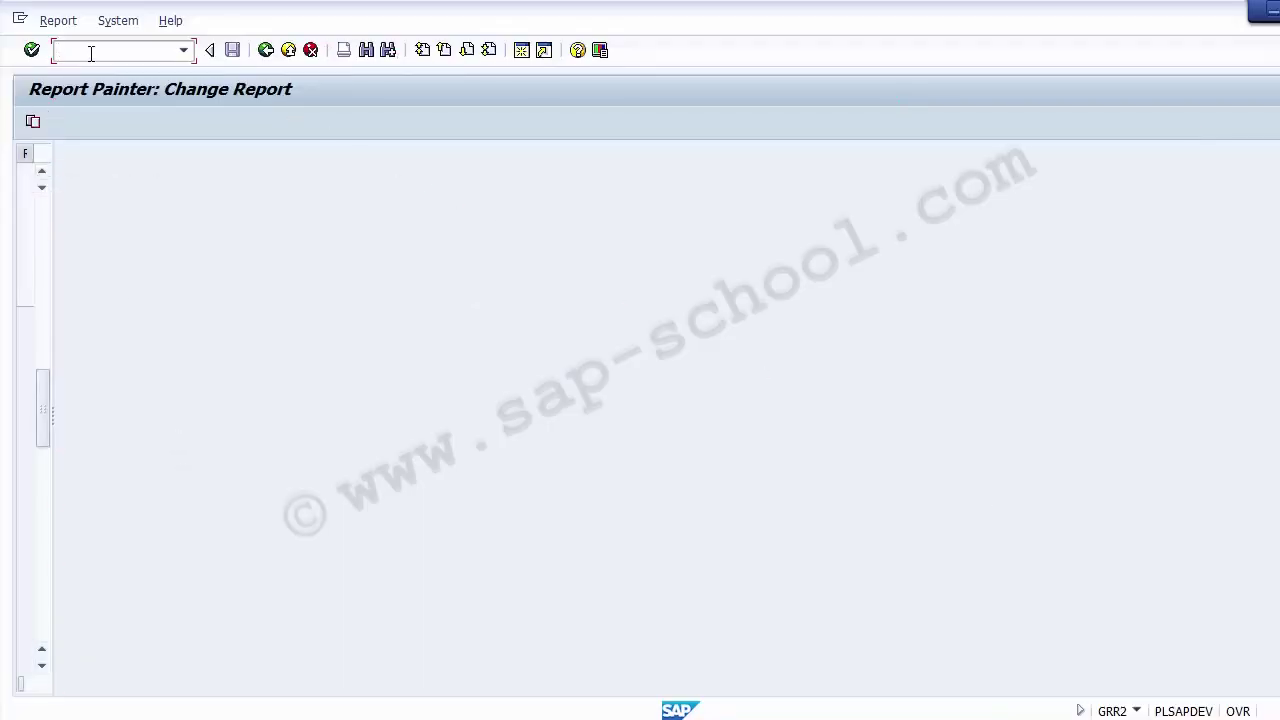
{"action": "type", "text": "/nGCTR"}
{"action": "key", "text": "alt+Tab"}
{"action": "key", "text": "alt+Tab"}
{"action": "key", "text": "Return"}
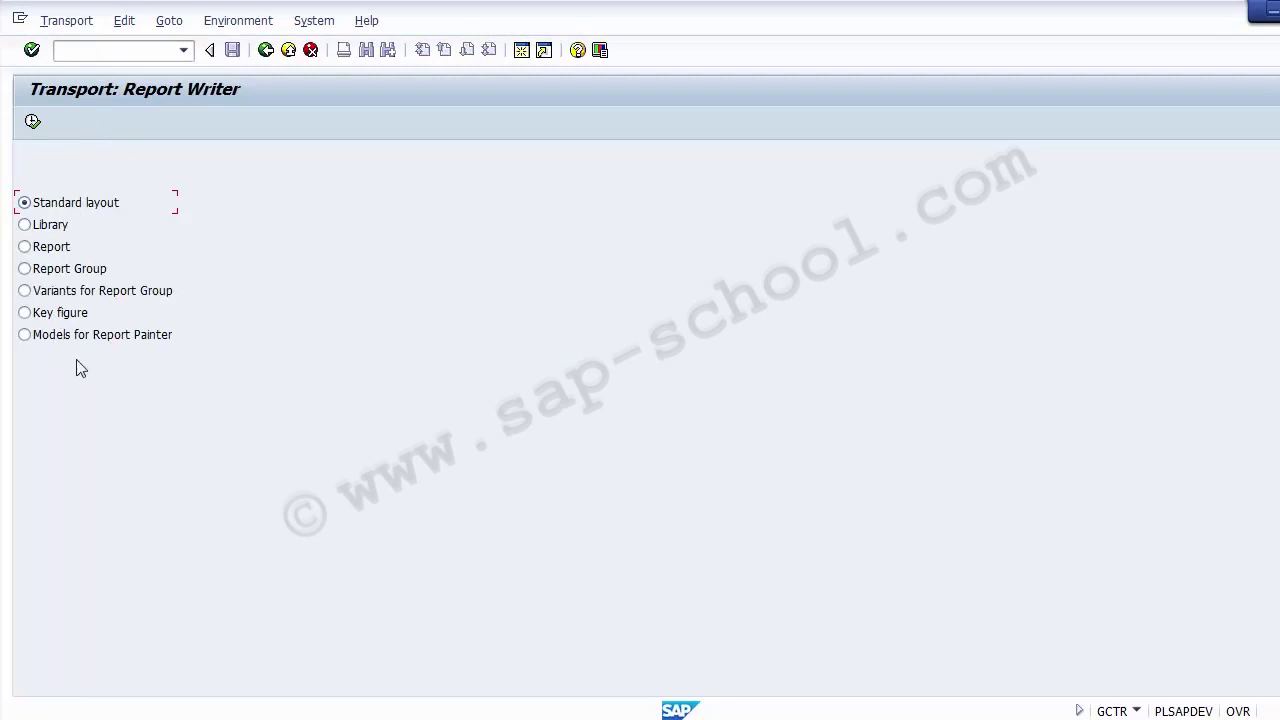
- Open the transport selection for report groups and choose ZSKL (Testing Report Cost Center) as the report group from the value list
{"action": "left_click", "coordinate": [84, 274]}
{"action": "left_click", "coordinate": [32, 122]}
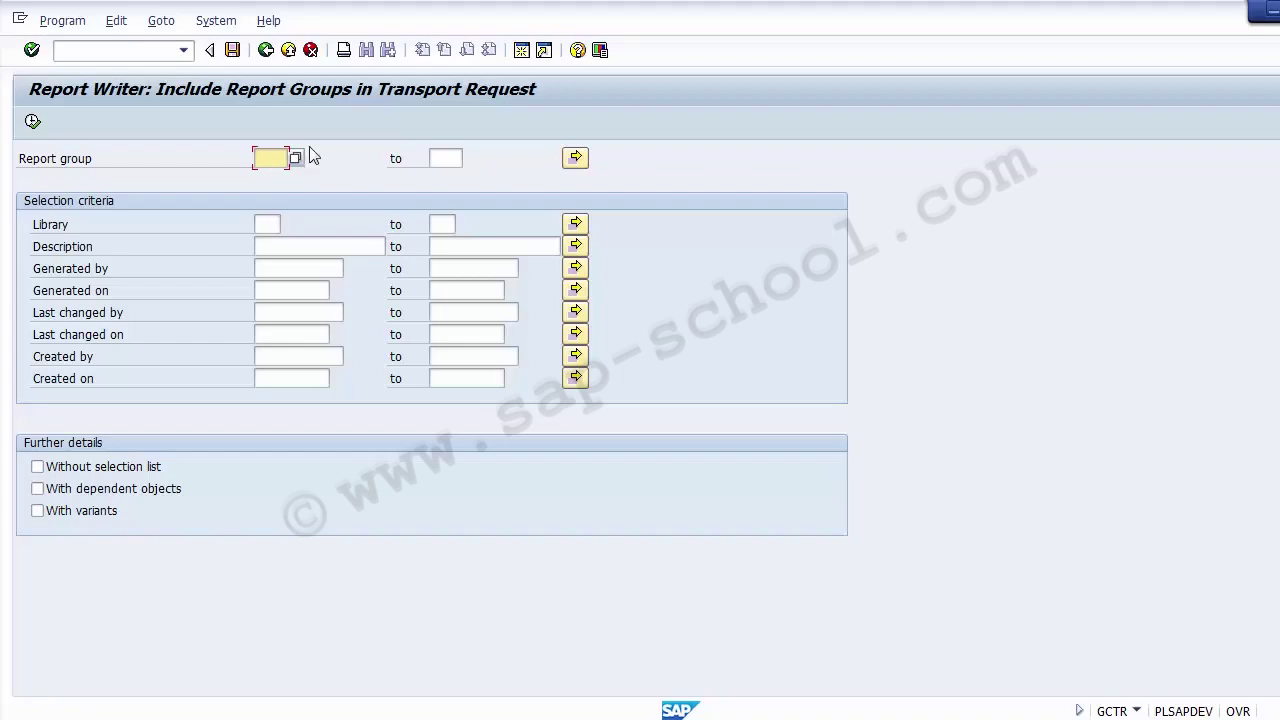
{"action": "key", "text": "F8"}
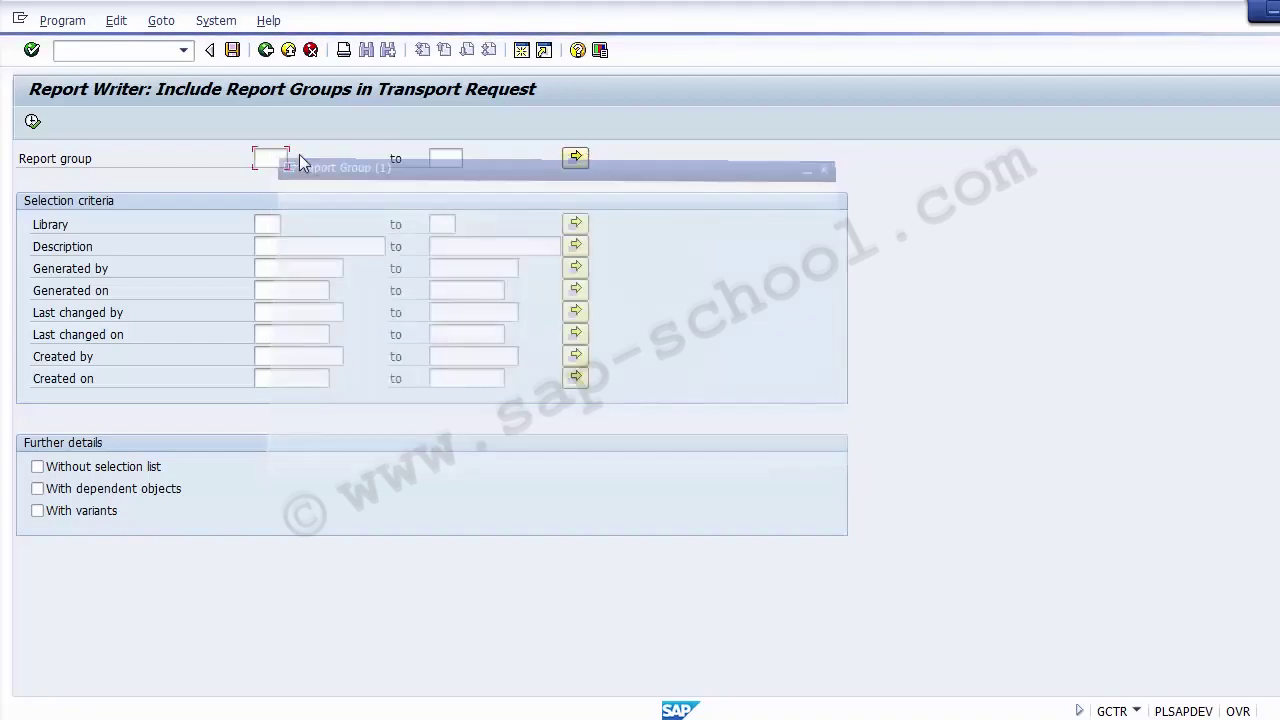
{"action": "key", "text": "Page_Down"}
{"action": "key", "text": "Page_Down"}
{"action": "key", "text": "Page_Down"}
{"action": "key", "text": "Page_Down"}
{"action": "key", "text": "Page_Down"}
{"action": "key", "text": "Page_Down"}
{"action": "key", "text": "Page_Down"}
{"action": "key", "text": "Page_Down"}
{"action": "key", "text": "Page_Down"}
{"action": "key", "text": "Page_Down"}
{"action": "key", "text": "Page_Down"}
{"action": "key", "text": "Page_Down"}
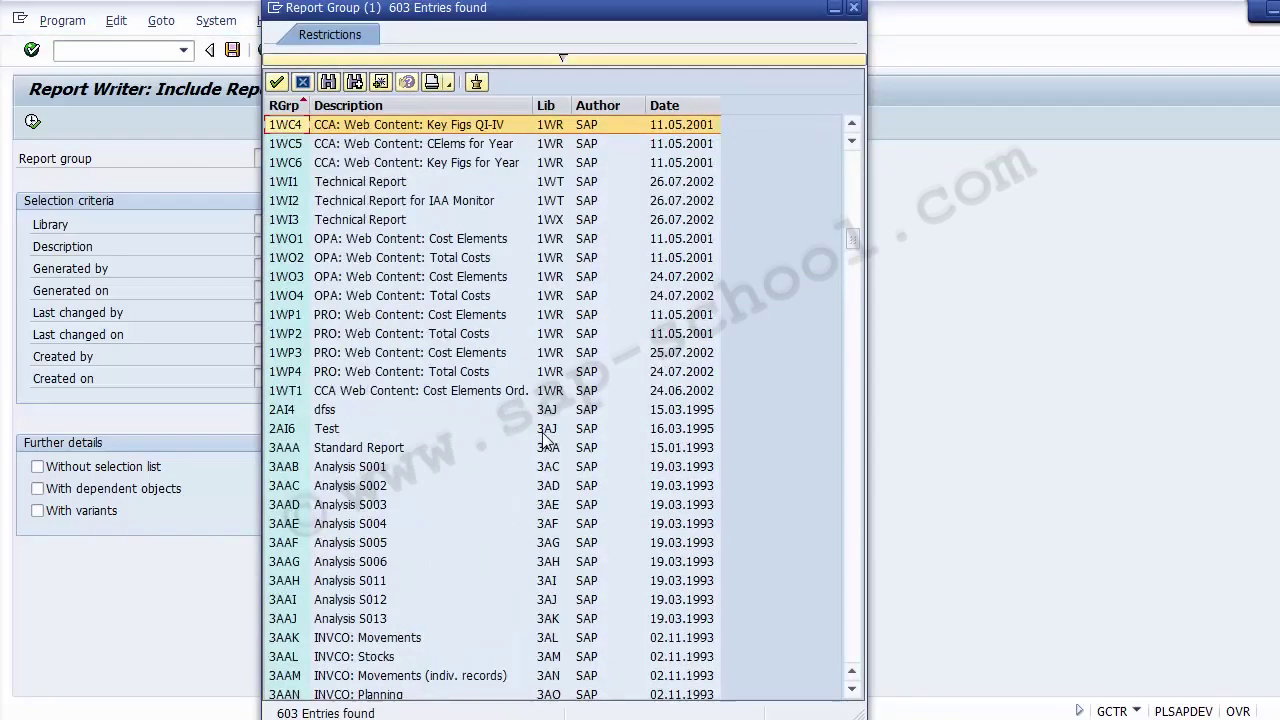
{"action": "key", "text": "Page_Down"}
{"action": "key", "text": "Page_Down"}
{"action": "key", "text": "Page_Down"}
{"action": "key", "text": "Page_Down"}
{"action": "key", "text": "Page_Down"}
{"action": "key", "text": "Page_Down"}
{"action": "key", "text": "Page_Down"}
{"action": "key", "text": "Page_Down"}
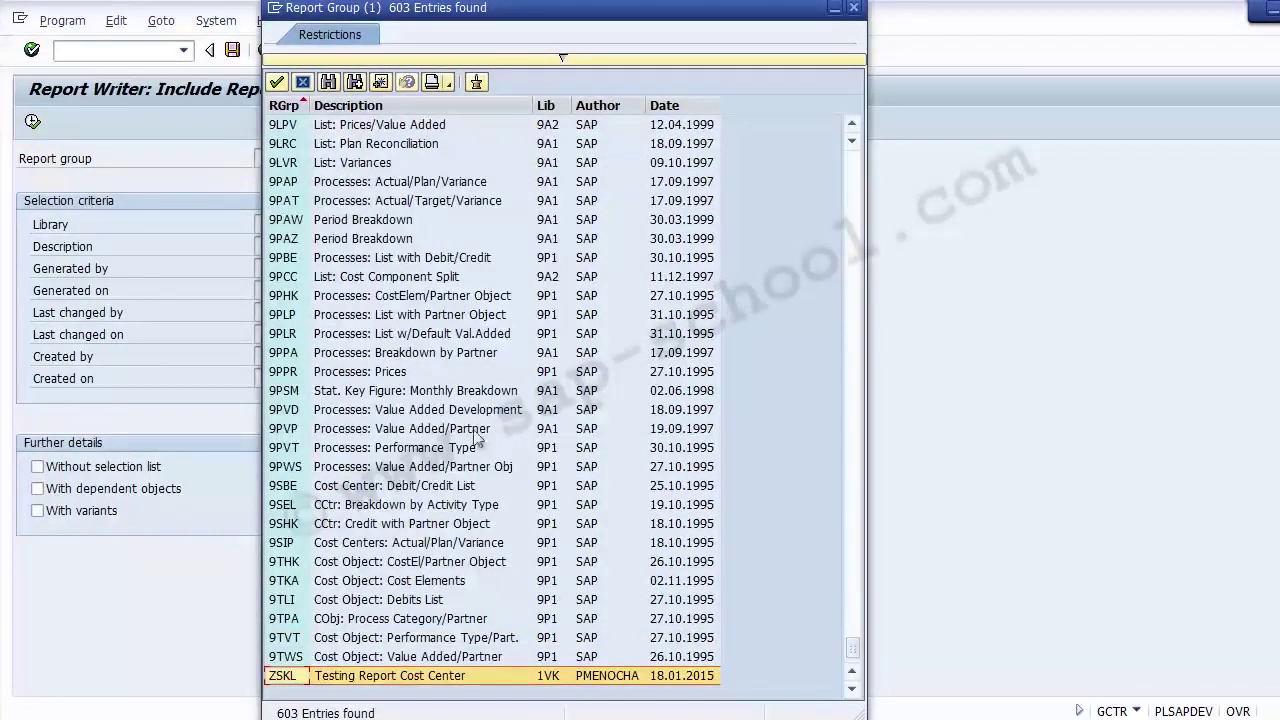
{"action": "left_click", "coordinate": [351, 678]}
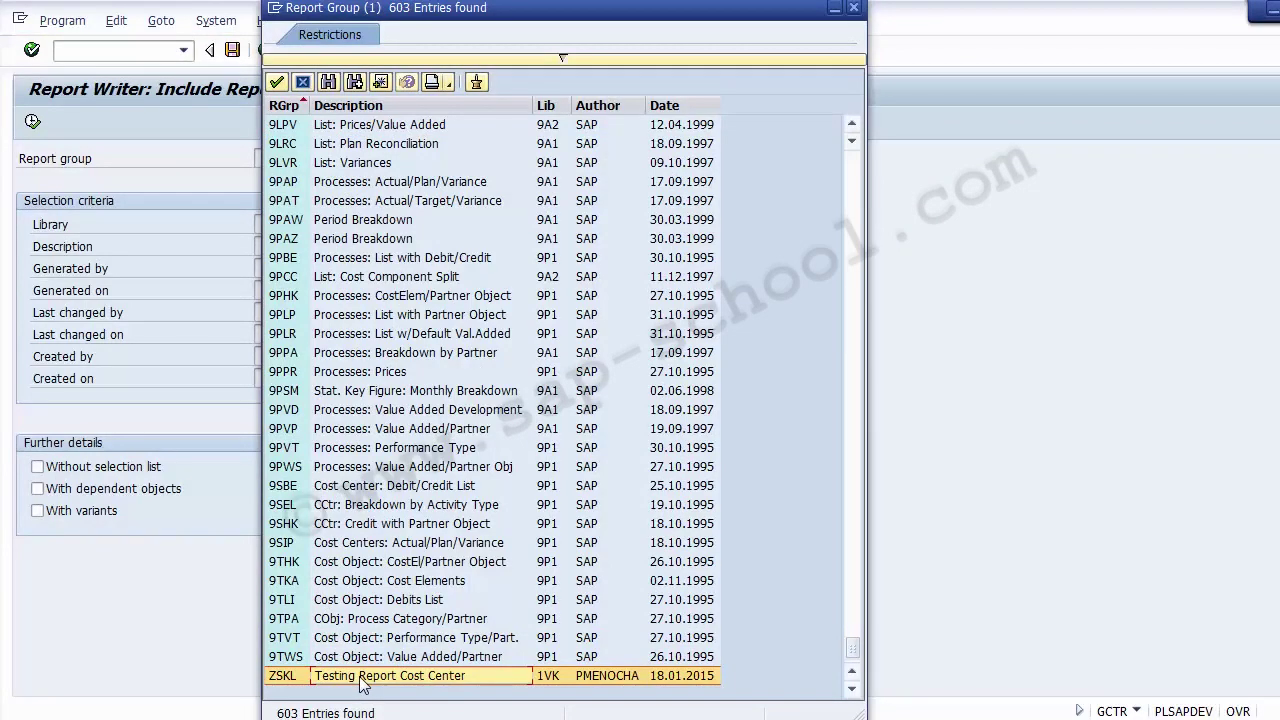
{"action": "double_click", "coordinate": [362, 683]}
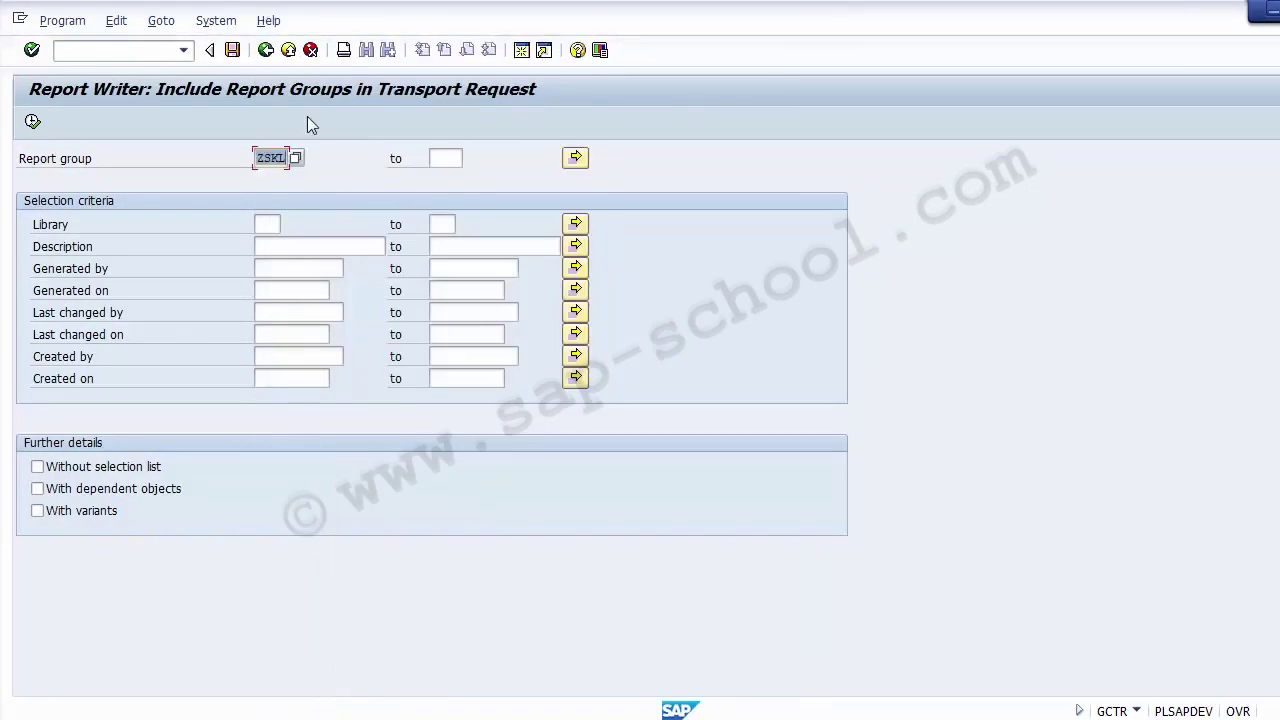
- Run the selection with dependent objects and variants, and execute the transport for the listed report group ZSKL
{"action": "left_click", "coordinate": [95, 498]}
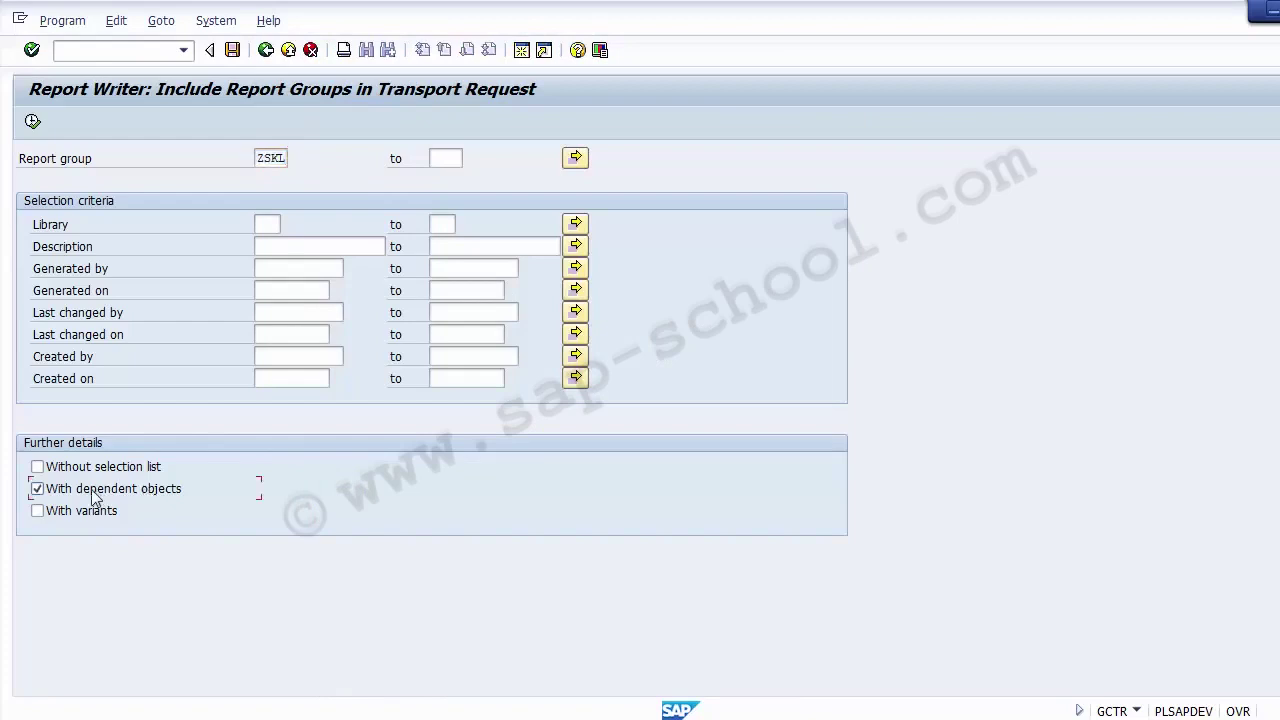
{"action": "left_click", "coordinate": [85, 520]}
{"action": "left_click", "coordinate": [32, 121]}
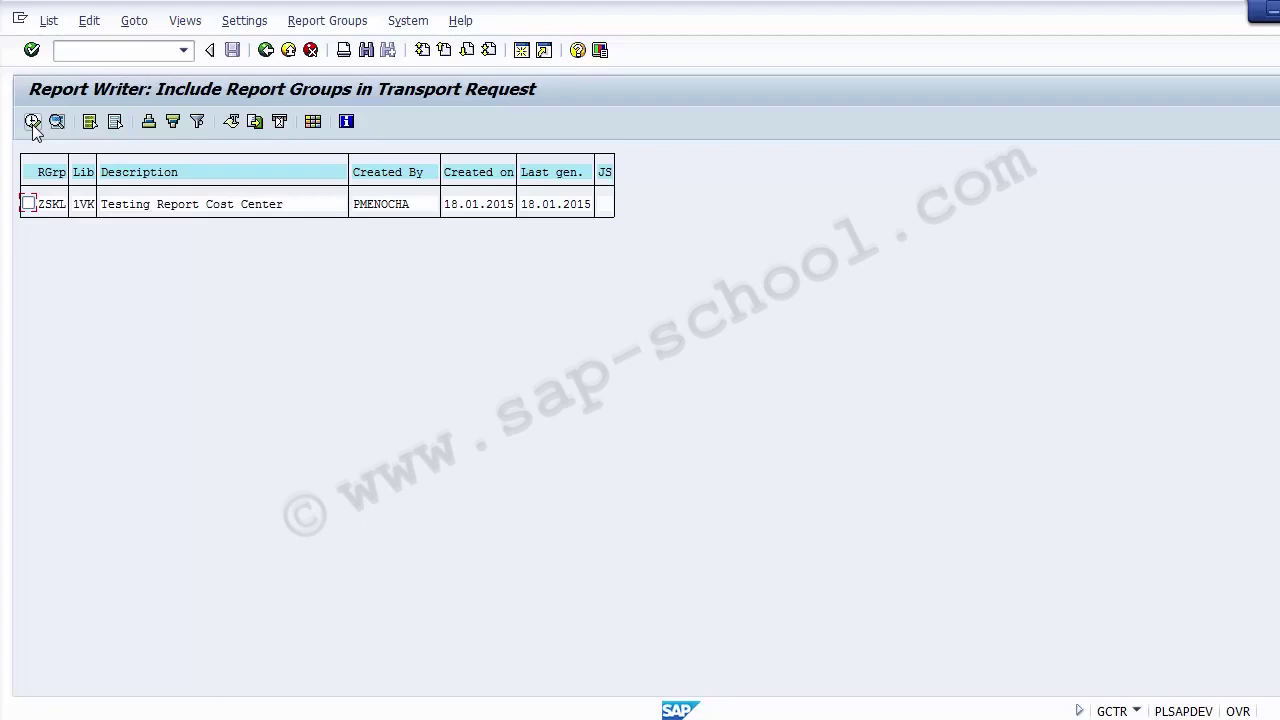
{"action": "left_click", "coordinate": [27, 205]}
{"action": "left_click", "coordinate": [33, 122]}
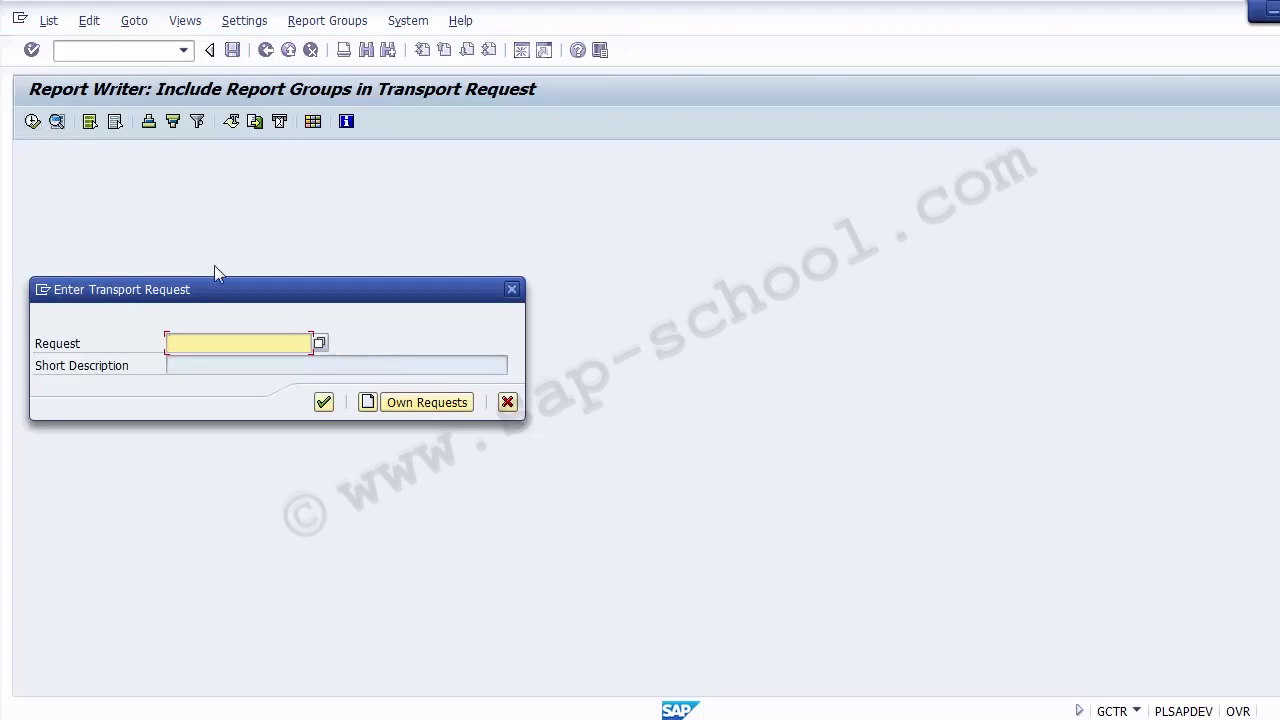
- Create a Workbench request described as "FI: Zreport with Report Painter created" and use it to transport the report group
{"action": "left_click", "coordinate": [368, 403]}
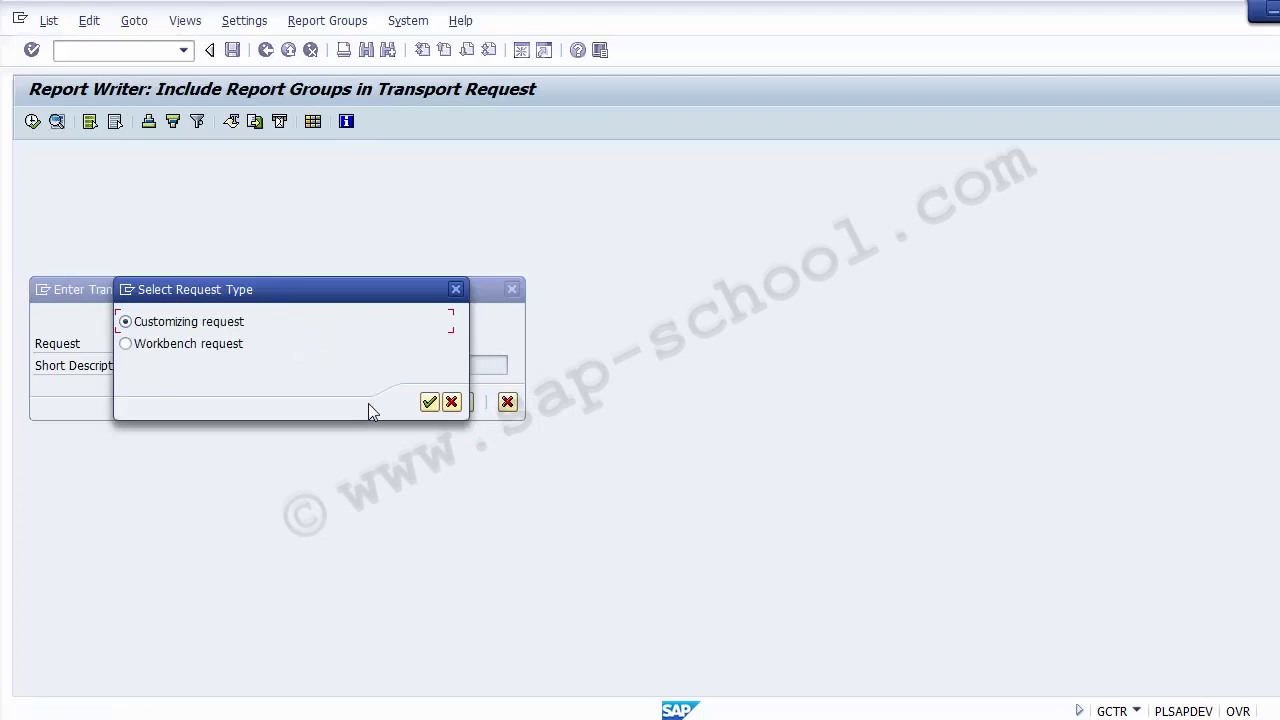
{"action": "left_click", "coordinate": [221, 357]}
{"action": "left_click", "coordinate": [429, 402]}
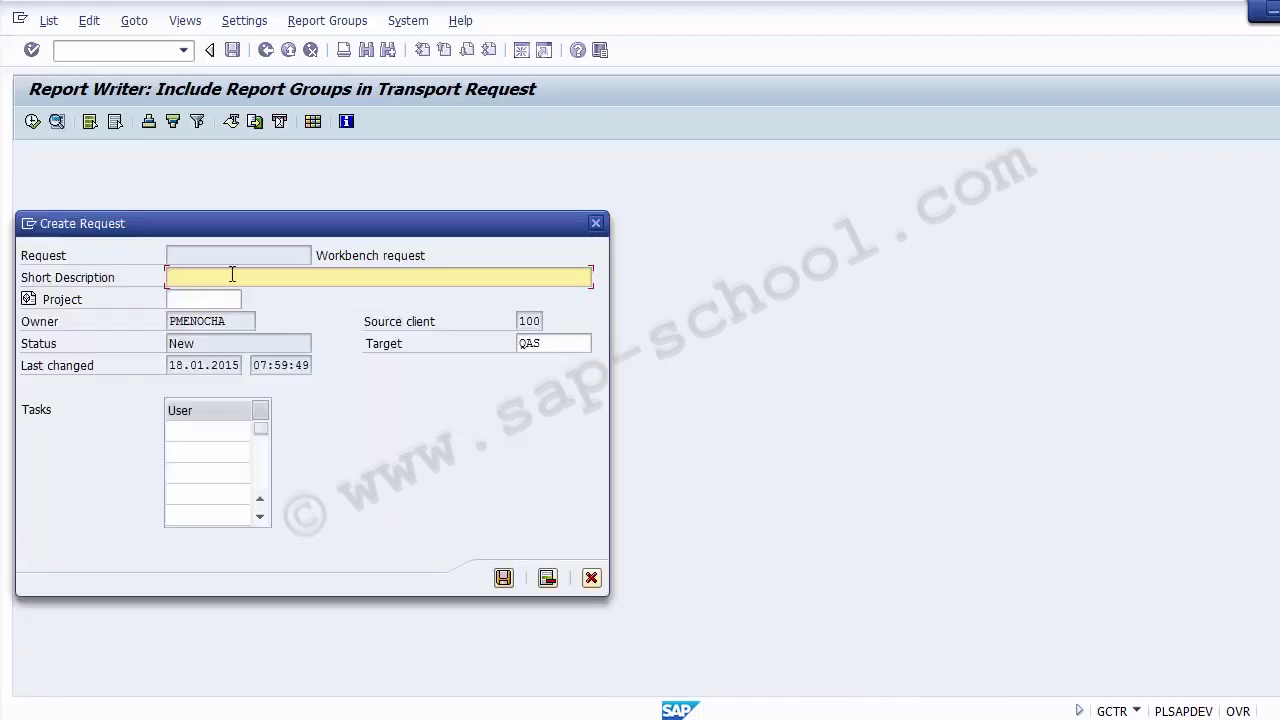
{"action": "type", "text": "FI: Zreport with Report Painteer"}
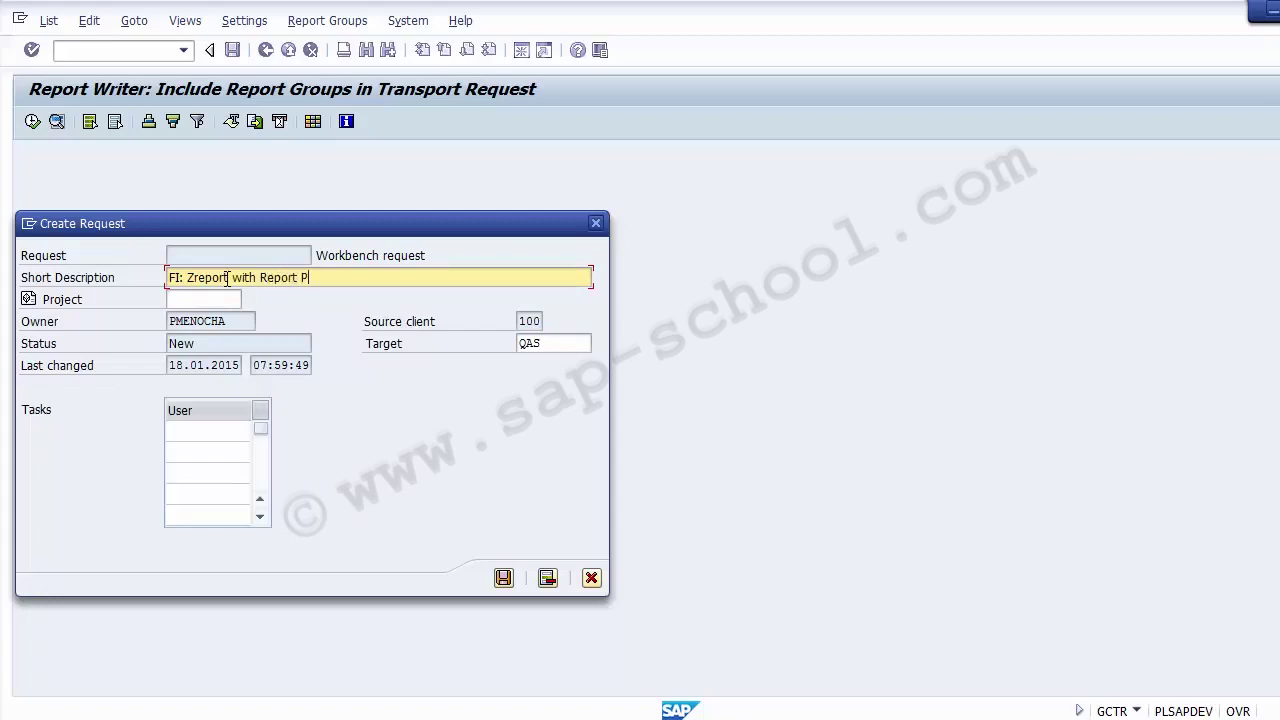
{"action": "key", "text": "BackSpace"}
{"action": "key", "text": "BackSpace"}
{"action": "key", "text": "BackSpace"}
{"action": "type", "text": "er created"}
{"action": "left_click", "coordinate": [503, 578]}
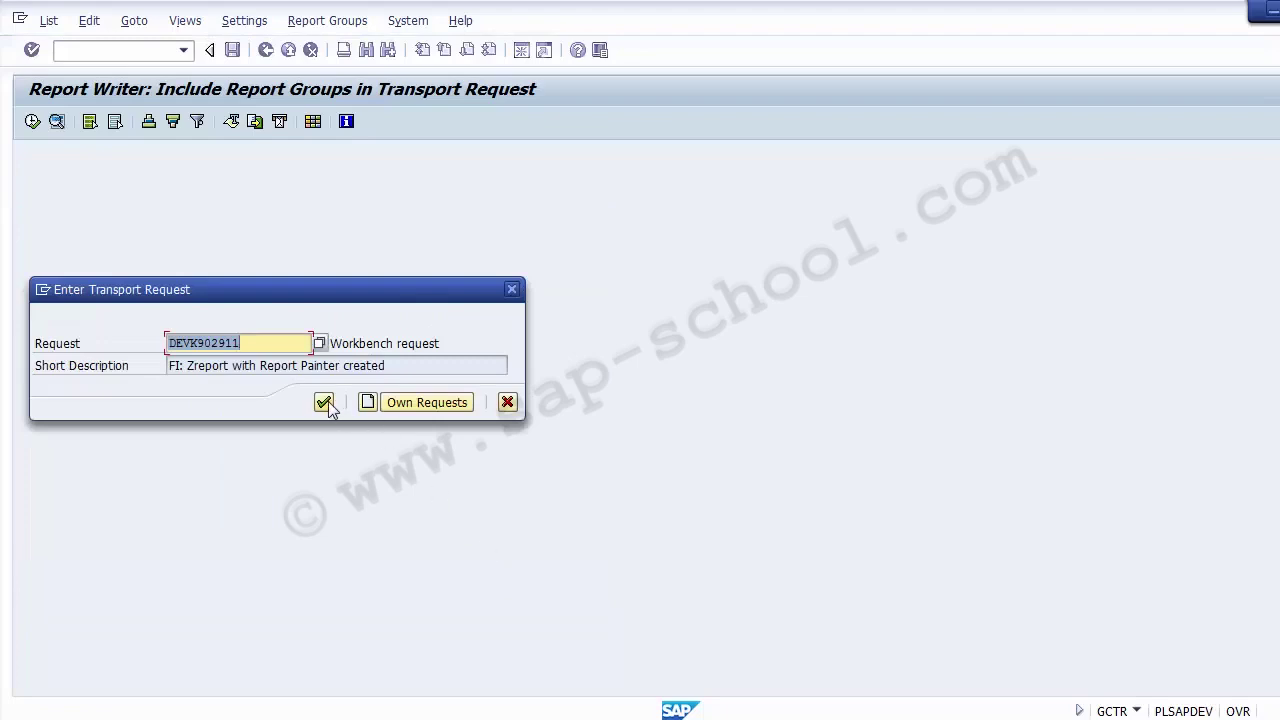
{"action": "left_click", "coordinate": [323, 406]}
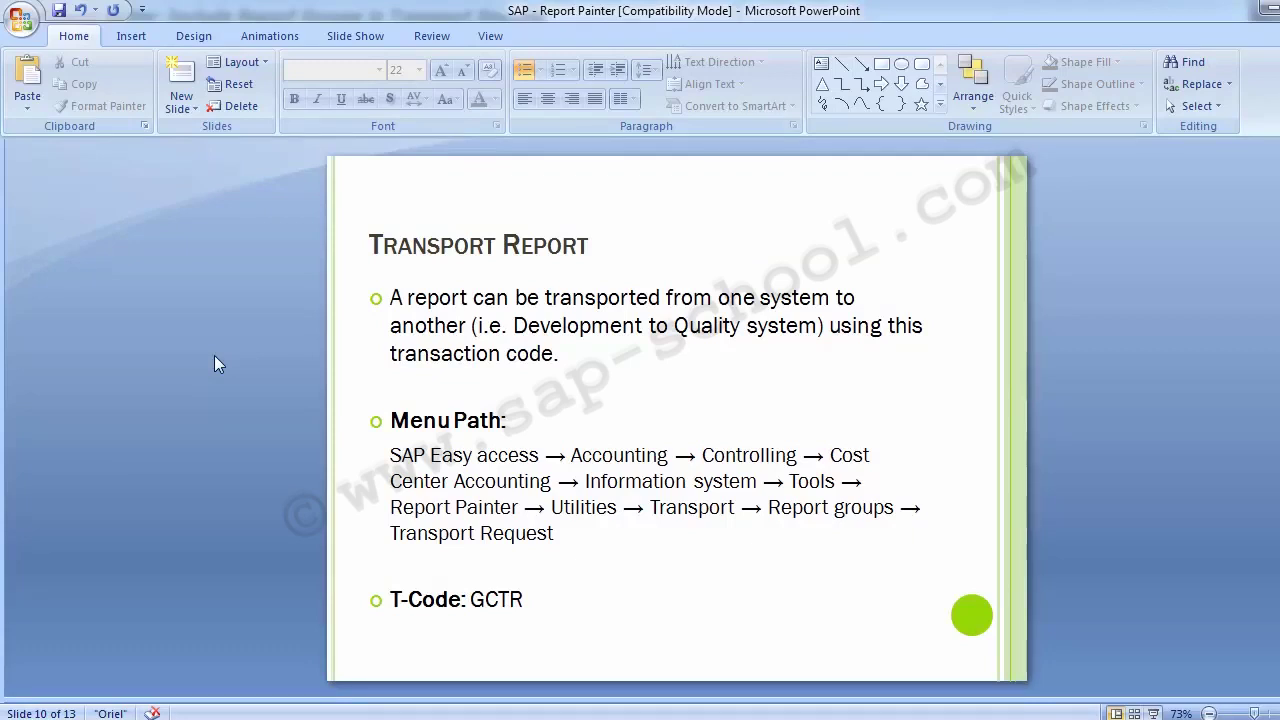
- Switch to the PowerPoint presentation and show the Summary slide on Report Painter pros and cons
{"action": "key", "text": "Page_Down"}
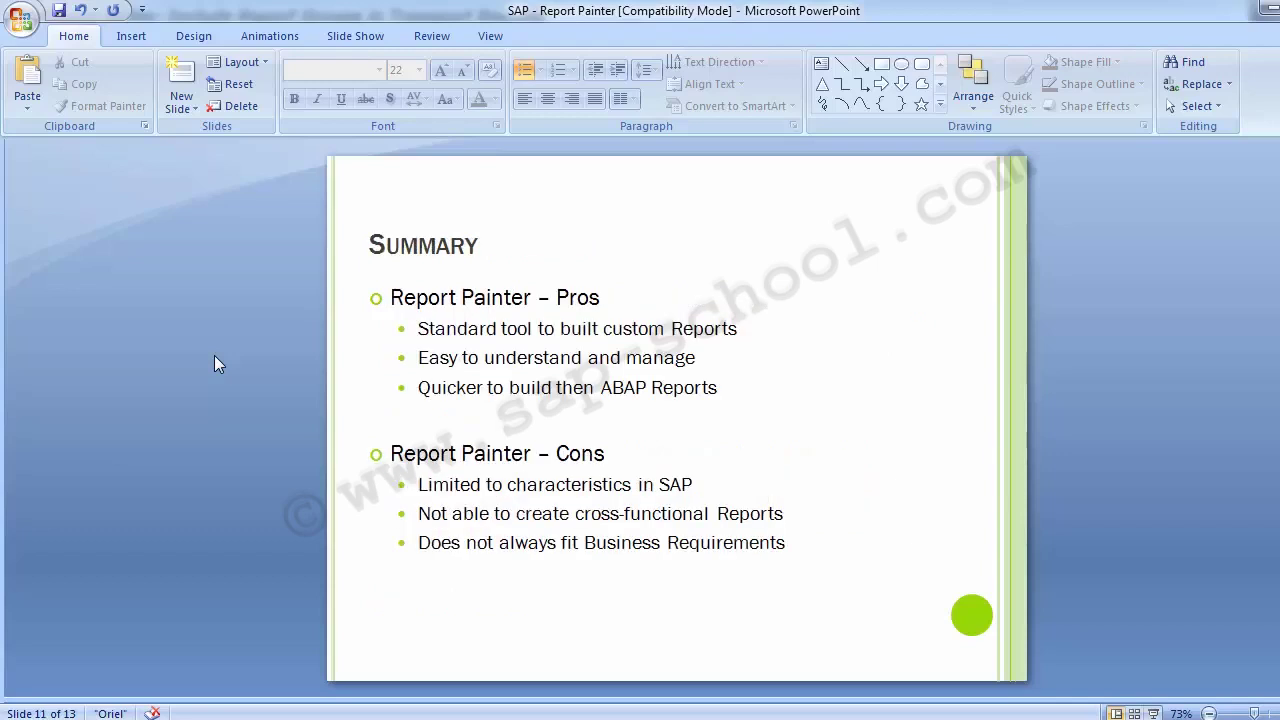